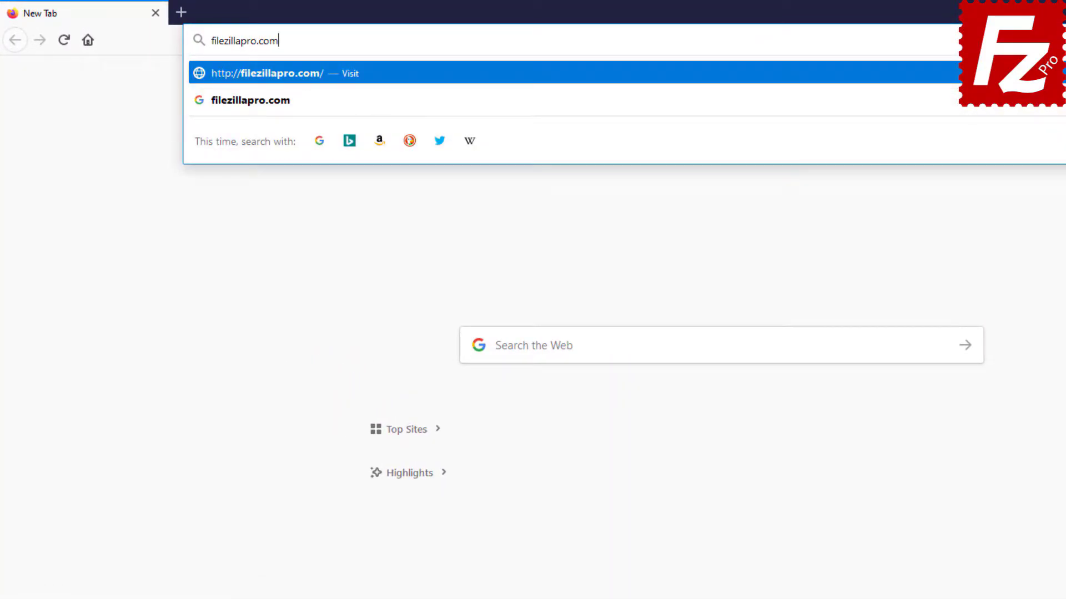
Step: Download the 'FileZilla Pro for Win' installer from the FileZilla Pro homepage
{"action": "left_click", "coordinate": [734, 332]}
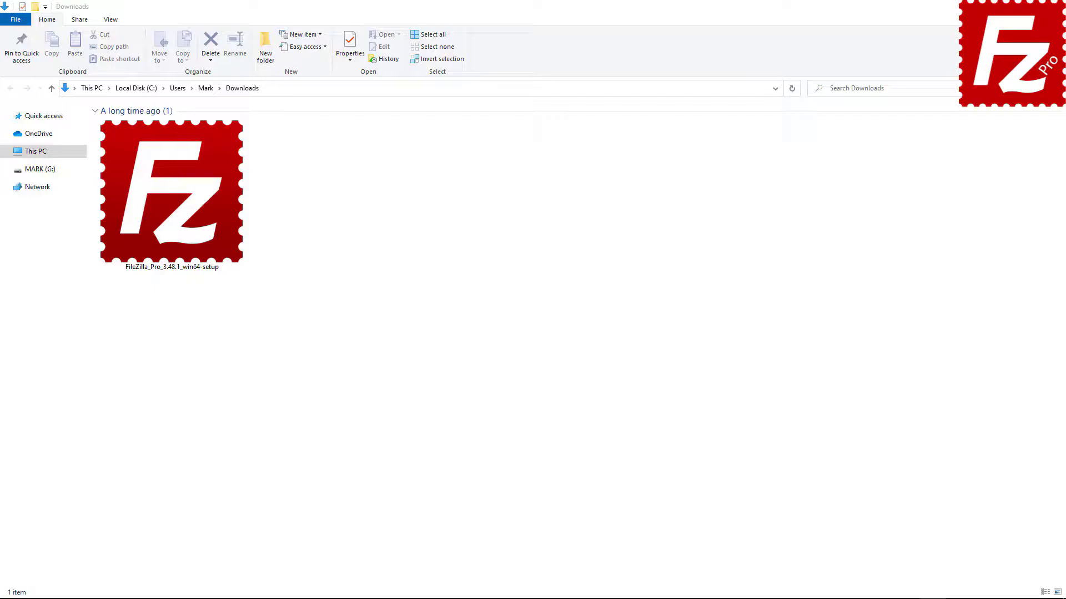
Step: Run the FileZilla_Pro_3.48.1_win64-setup installer and approve the User Account Control prompt
{"action": "double_click", "coordinate": [162, 234]}
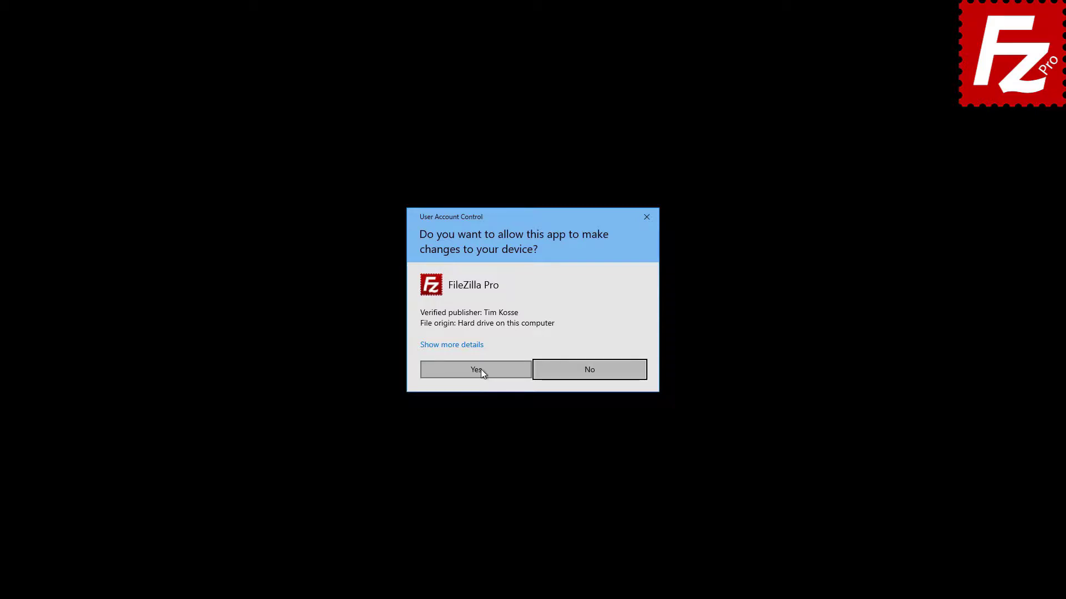
{"action": "left_click", "coordinate": [480, 368]}
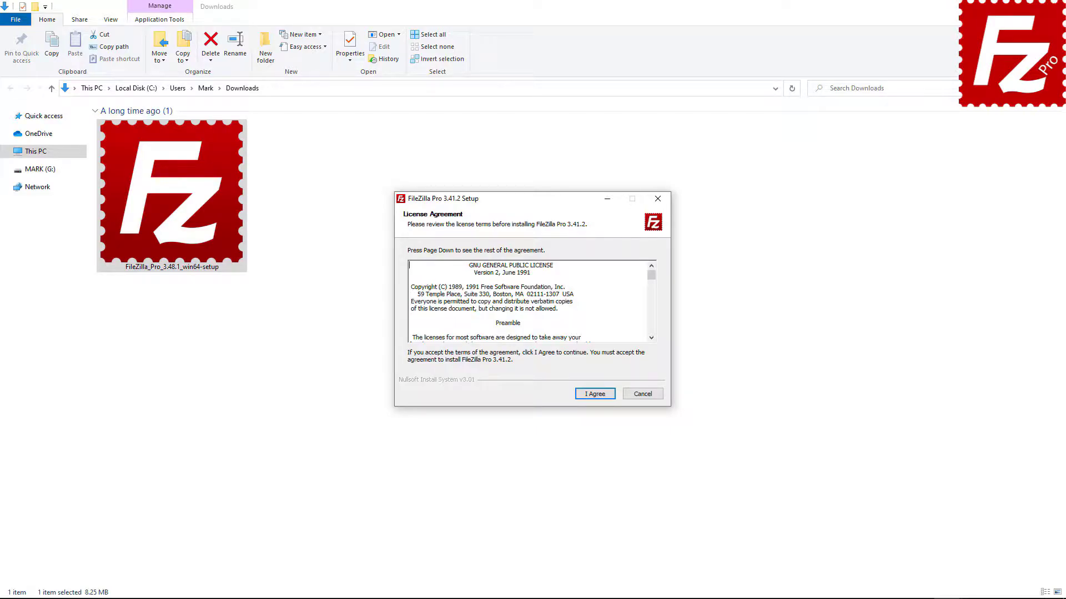
Step: Accept the licence, choose all users plus Desktop Icon, and keep C:\Program Files\FileZilla Pro
{"action": "left_click", "coordinate": [594, 394]}
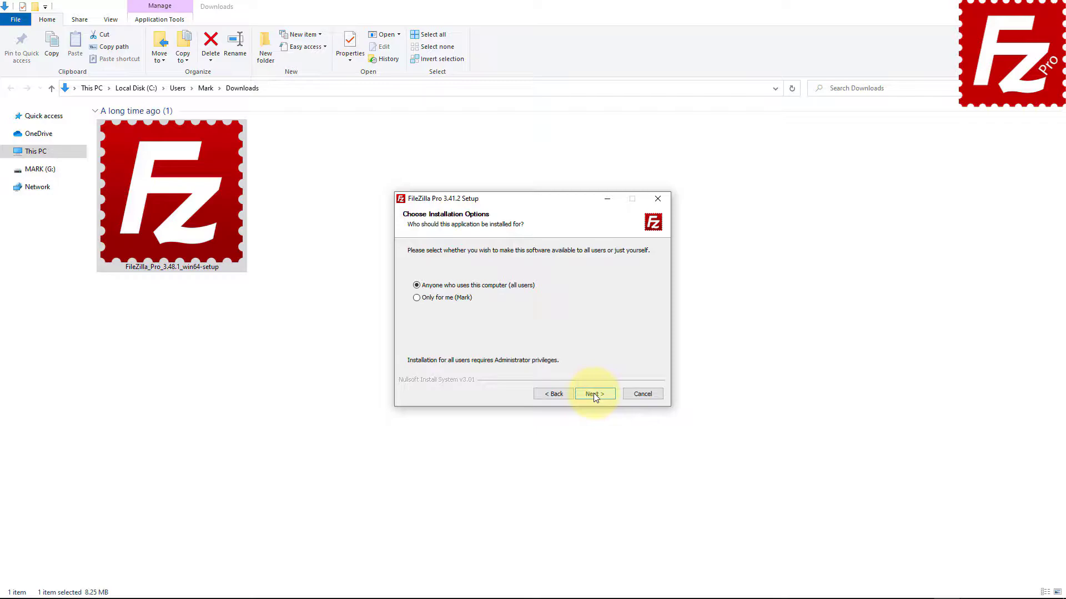
{"action": "left_click", "coordinate": [594, 394]}
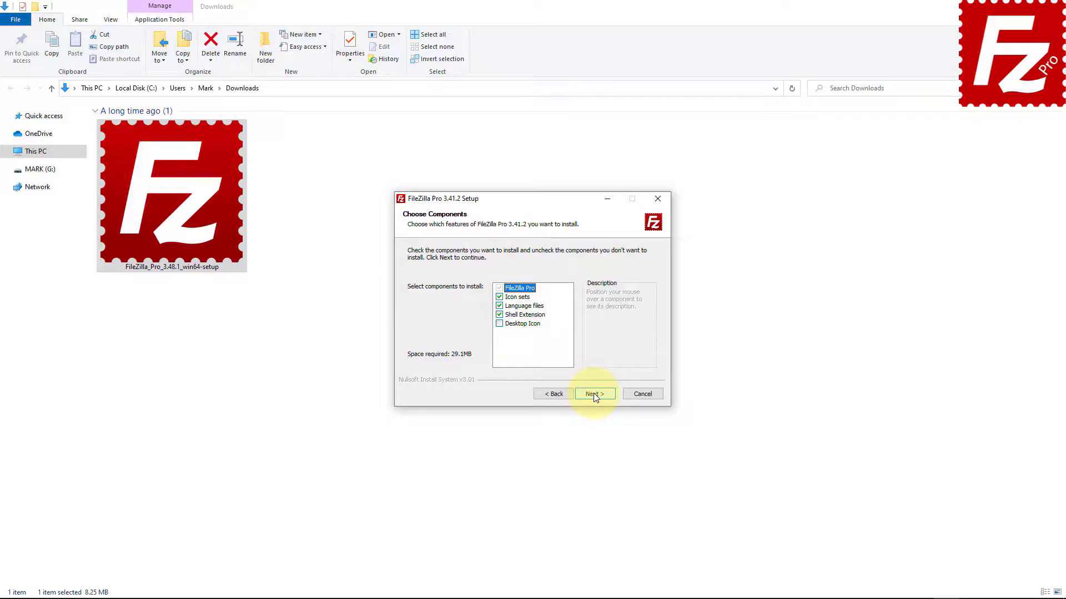
{"action": "left_click", "coordinate": [499, 324]}
{"action": "left_click", "coordinate": [595, 395]}
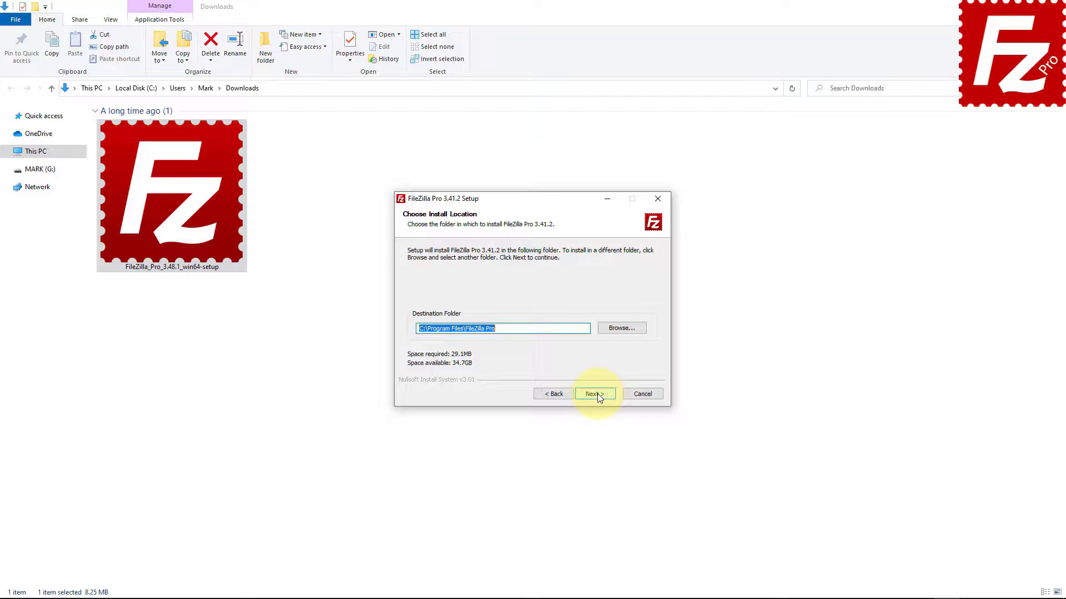
{"action": "left_click", "coordinate": [595, 394]}
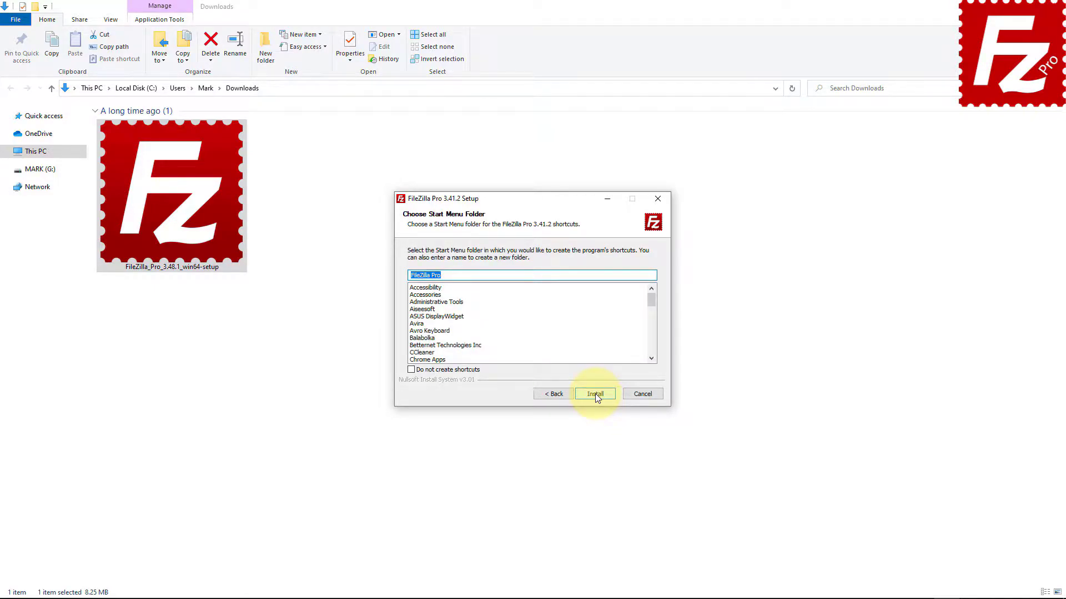
Step: Install FileZilla Pro 3.48.1 and finish setup with 'Start FileZilla now' ticked
{"action": "left_click", "coordinate": [594, 394]}
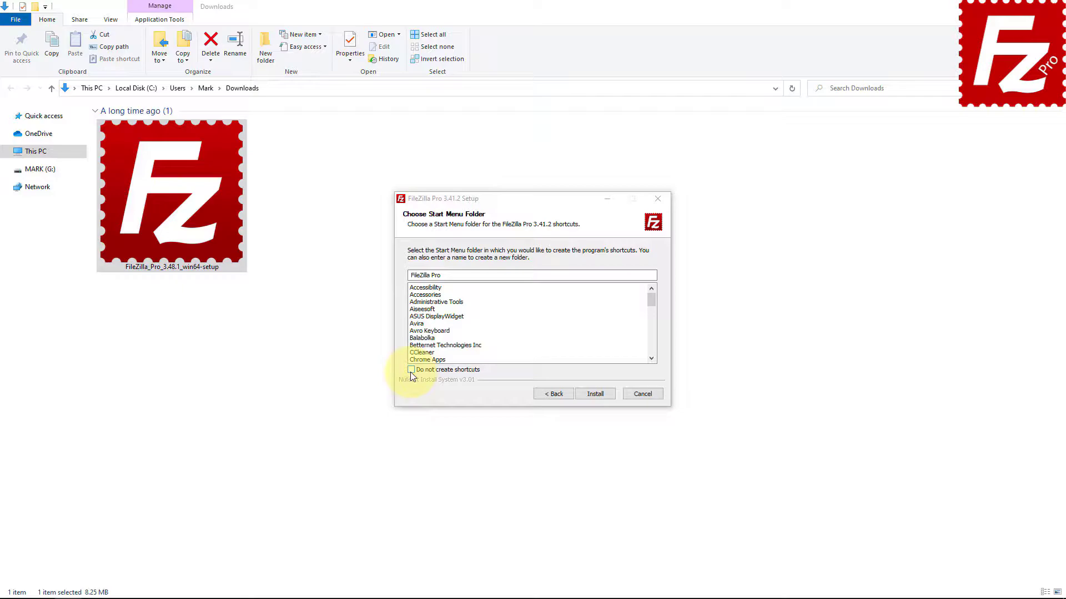
{"action": "left_click", "coordinate": [594, 394]}
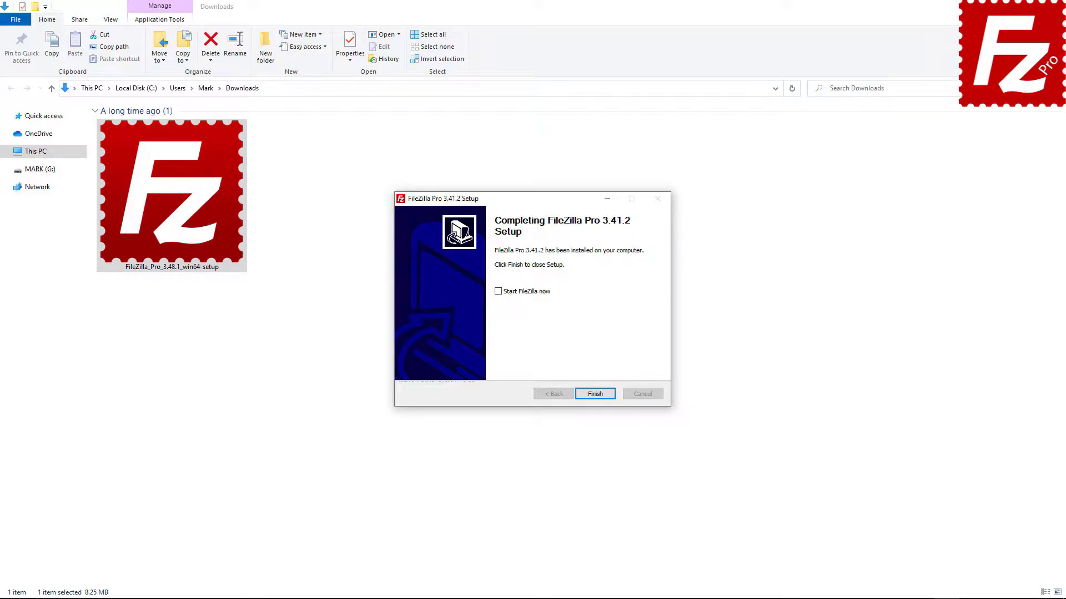
{"action": "left_click", "coordinate": [498, 293]}
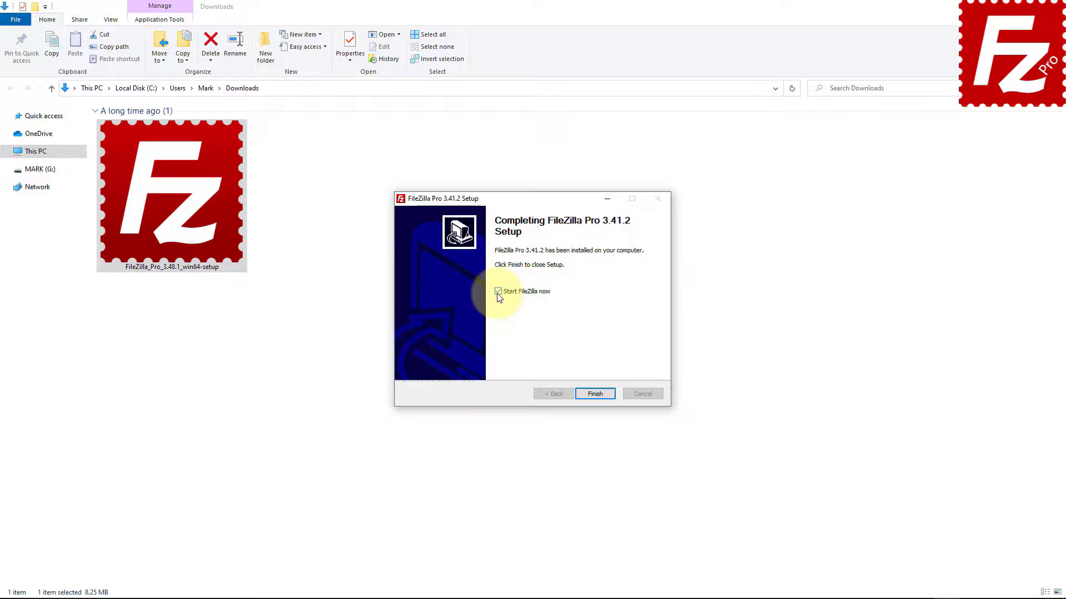
{"action": "left_click", "coordinate": [595, 394]}
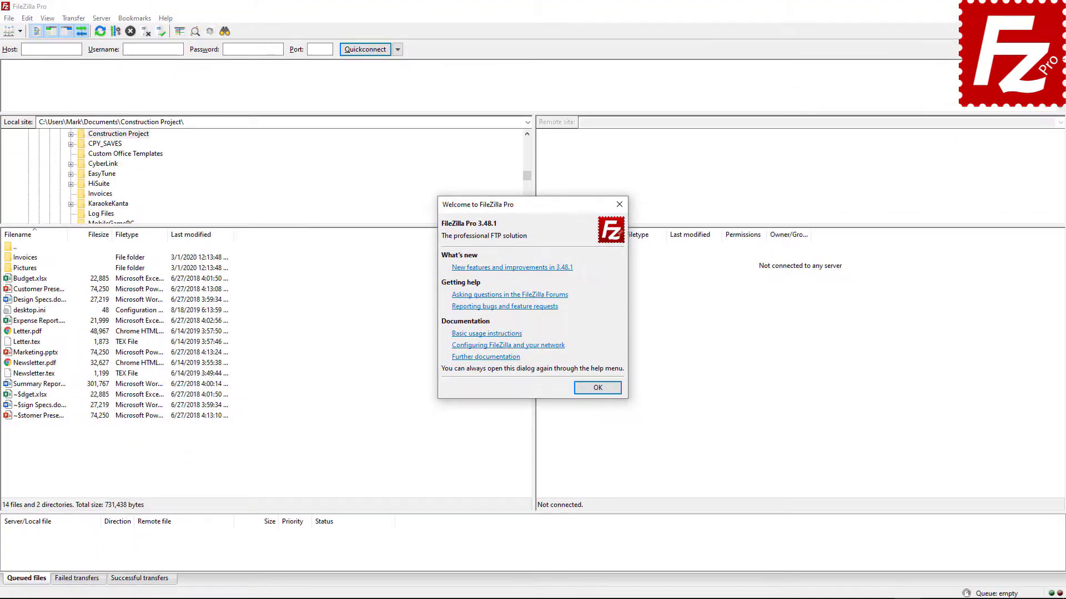
{"action": "left_click", "coordinate": [598, 388]}
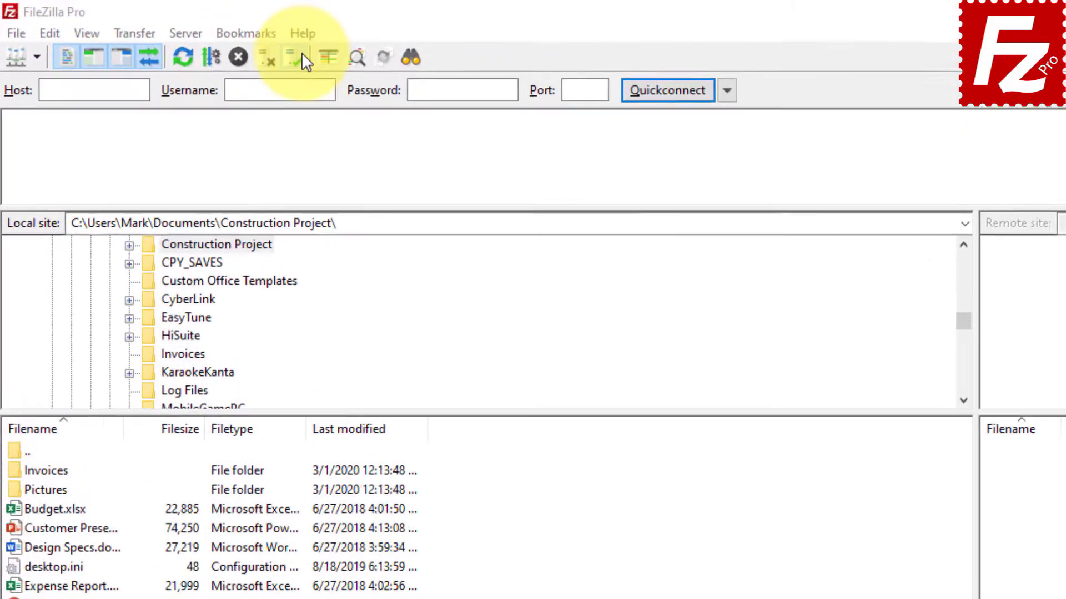
{"action": "left_click", "coordinate": [322, 41]}
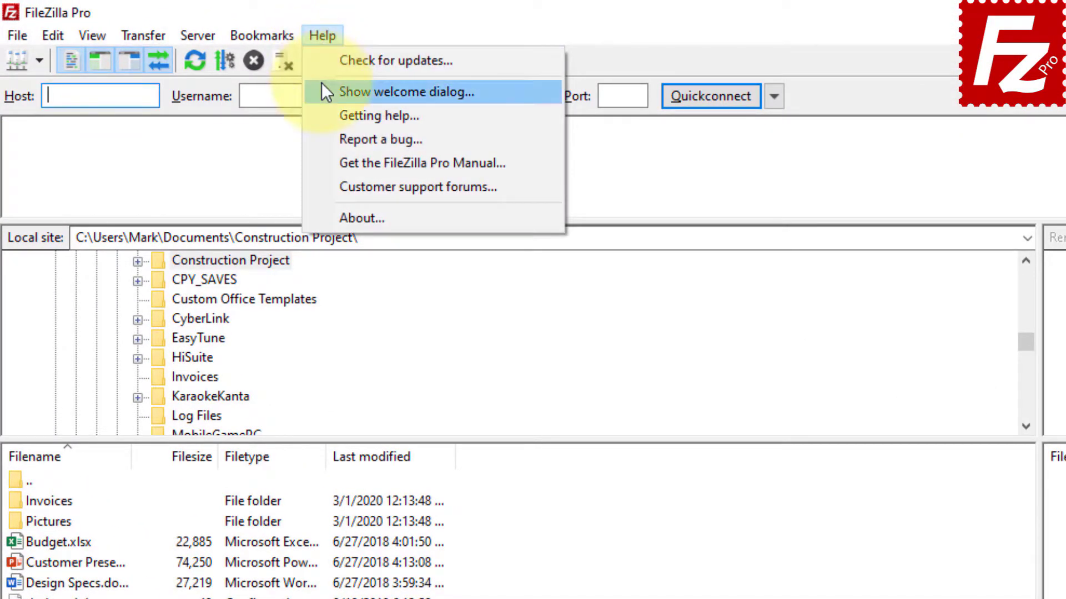
{"action": "left_click", "coordinate": [322, 87]}
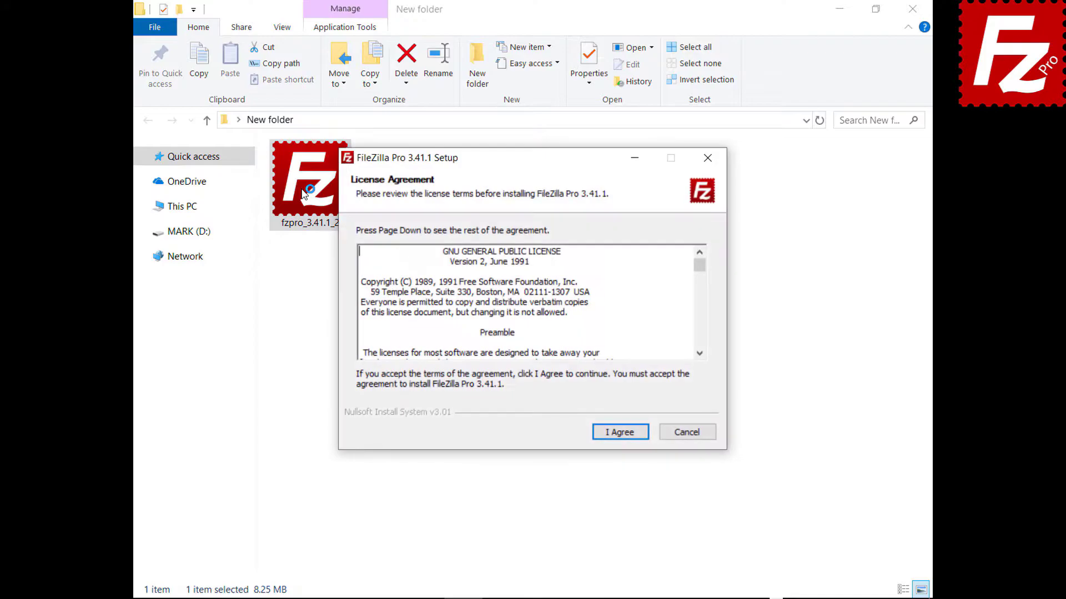
Step: Accept the licence, keep default options, components and folder, install, then finish
{"action": "left_click", "coordinate": [619, 433]}
{"action": "left_click", "coordinate": [619, 438]}
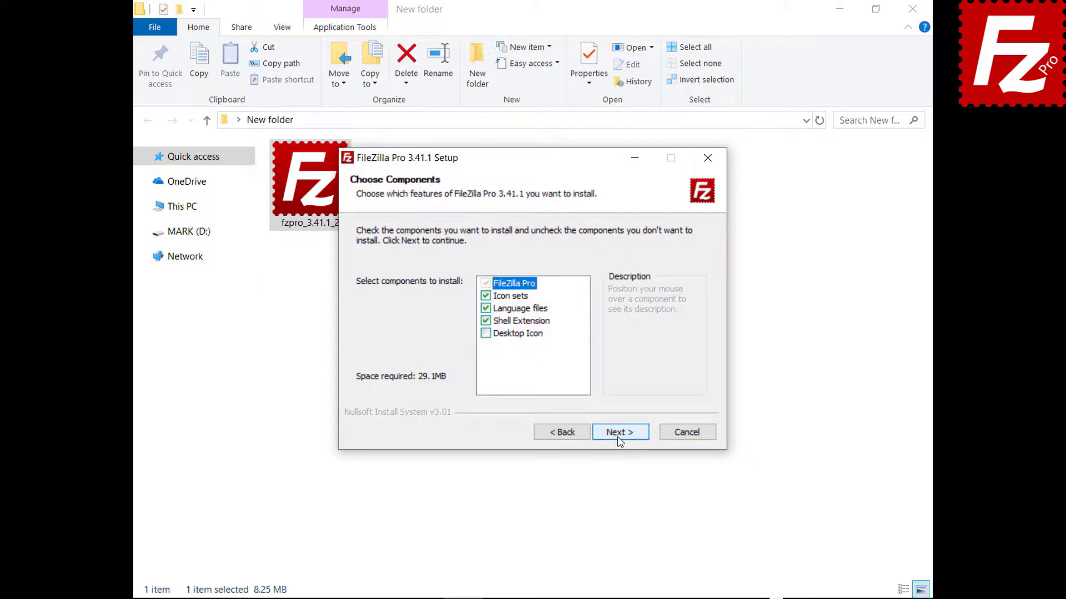
{"action": "left_click", "coordinate": [619, 433]}
{"action": "left_click", "coordinate": [619, 433]}
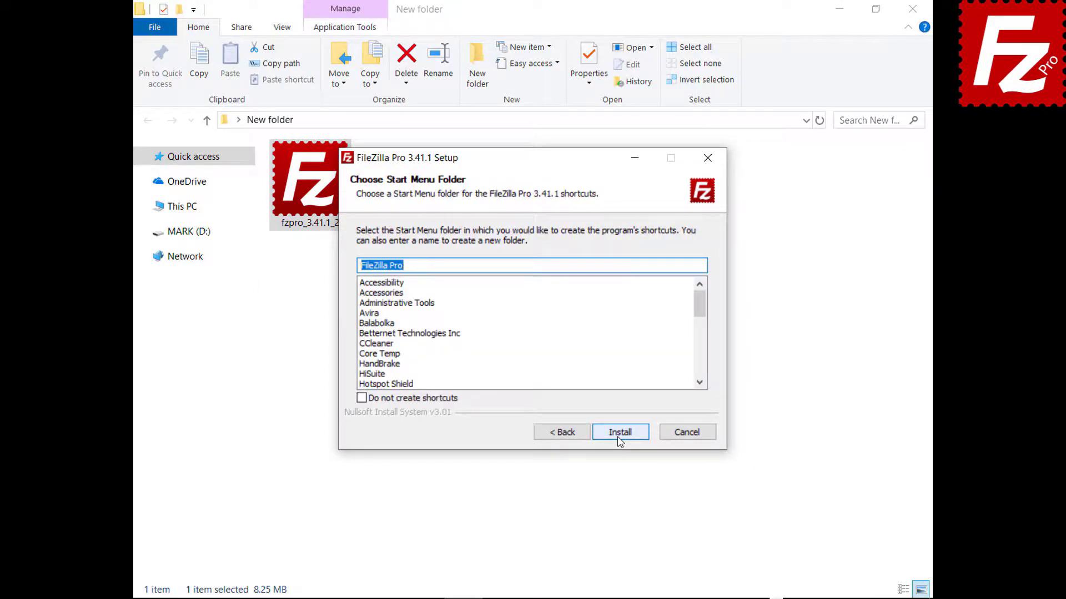
{"action": "left_click", "coordinate": [620, 433]}
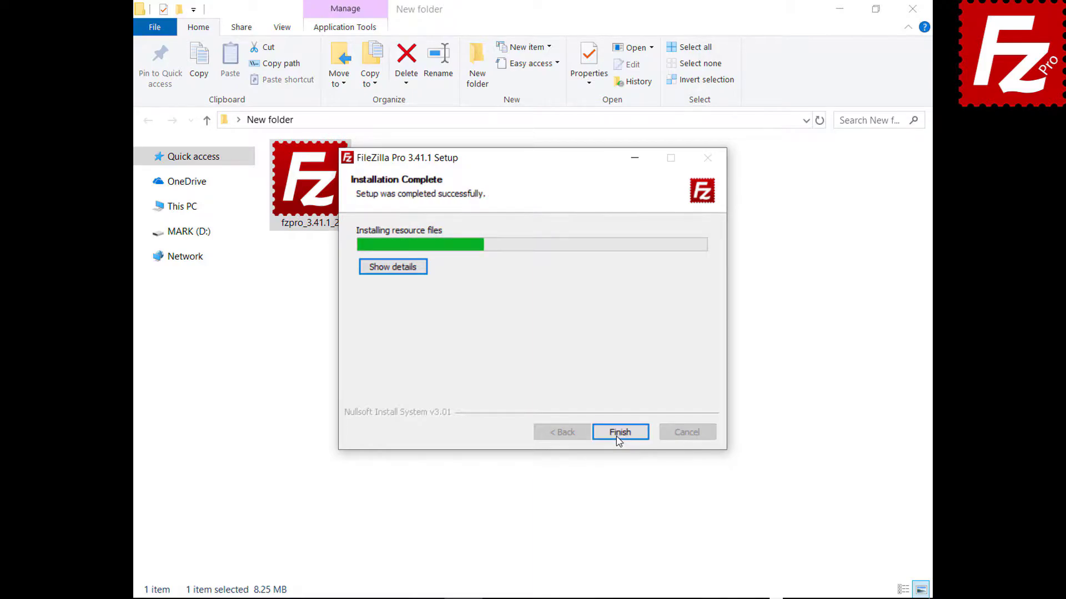
{"action": "left_click", "coordinate": [620, 433]}
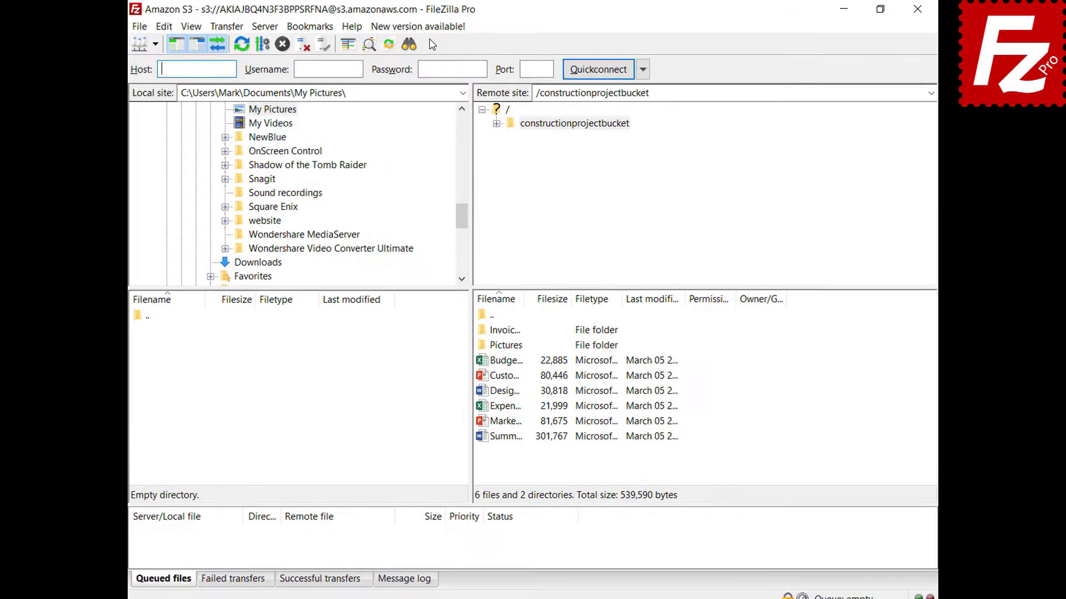
Step: Request the Version 3.41.2 update from the new-version notice and via Help > Check for updates
{"action": "left_click", "coordinate": [428, 31]}
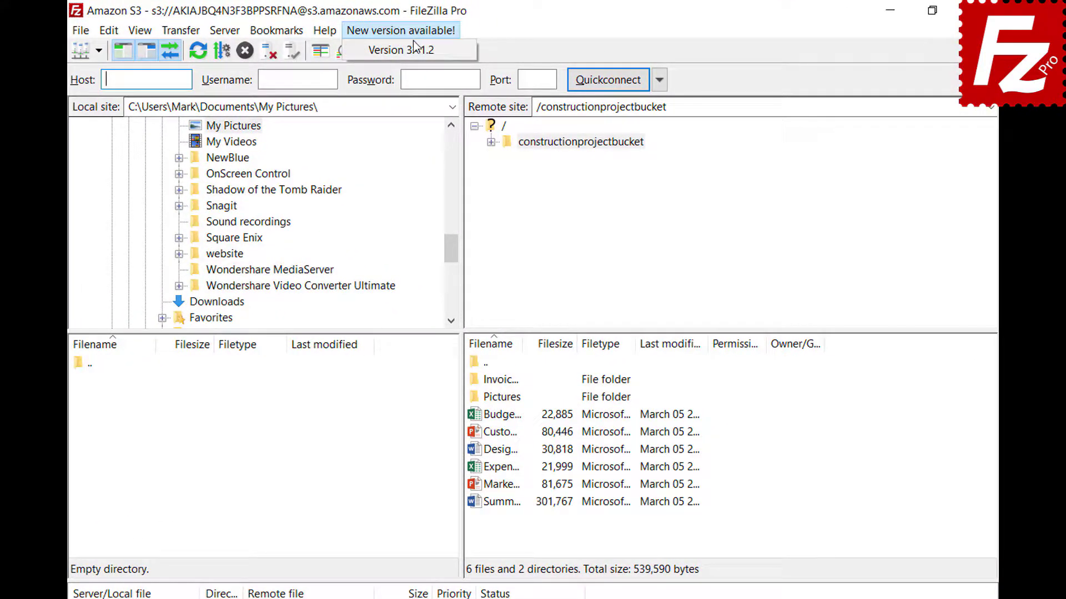
{"action": "left_click", "coordinate": [415, 53]}
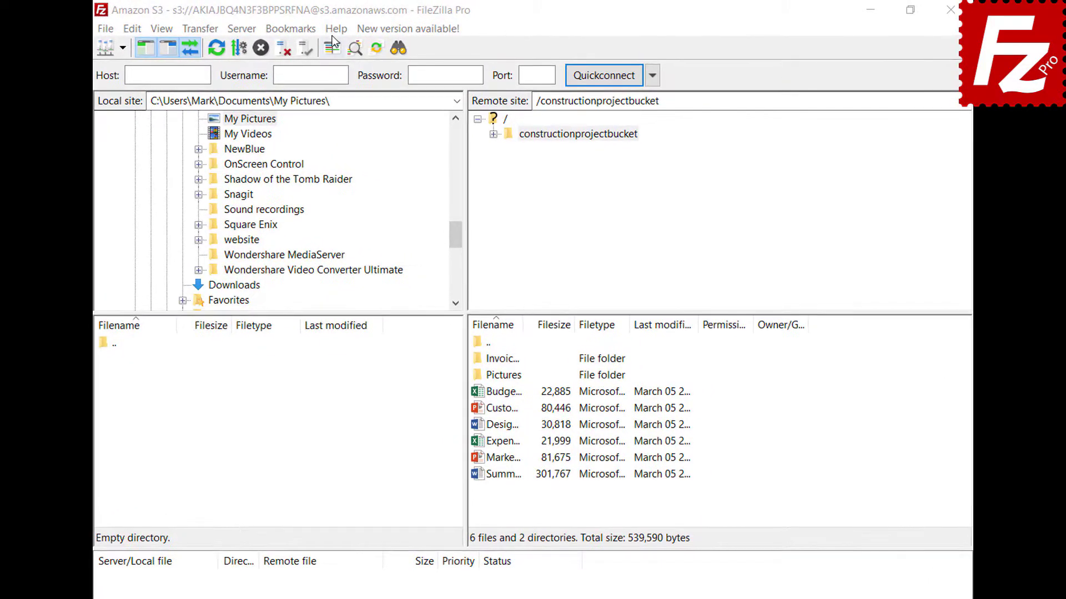
{"action": "left_click", "coordinate": [336, 29]}
{"action": "left_click", "coordinate": [335, 48]}
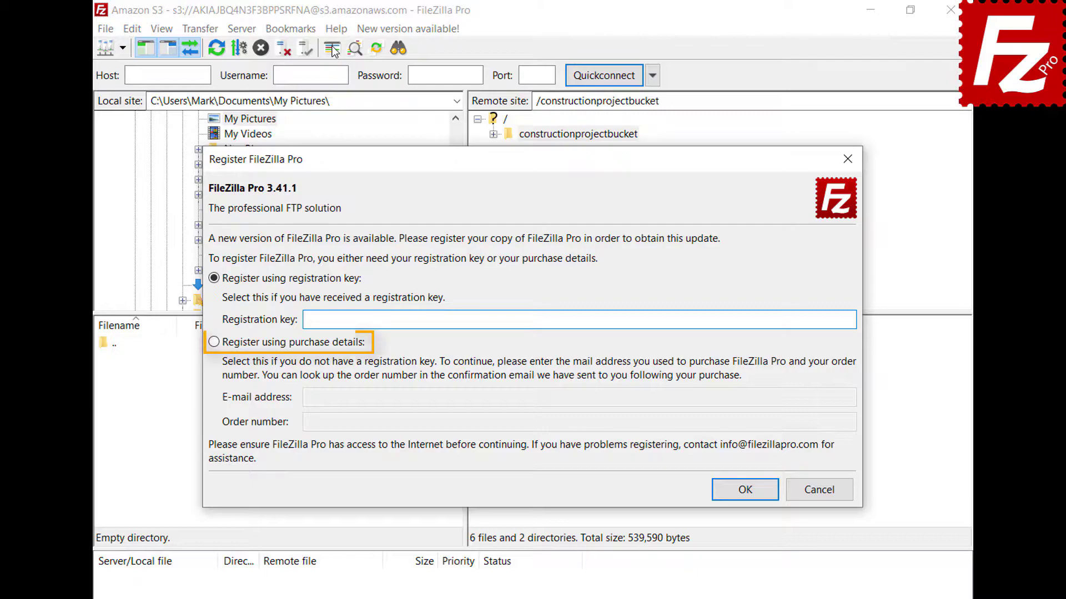
Step: Register using purchase details with the purchase e-mail and order number, then dismiss the clock error
{"action": "left_click", "coordinate": [215, 347]}
{"action": "left_click", "coordinate": [813, 401]}
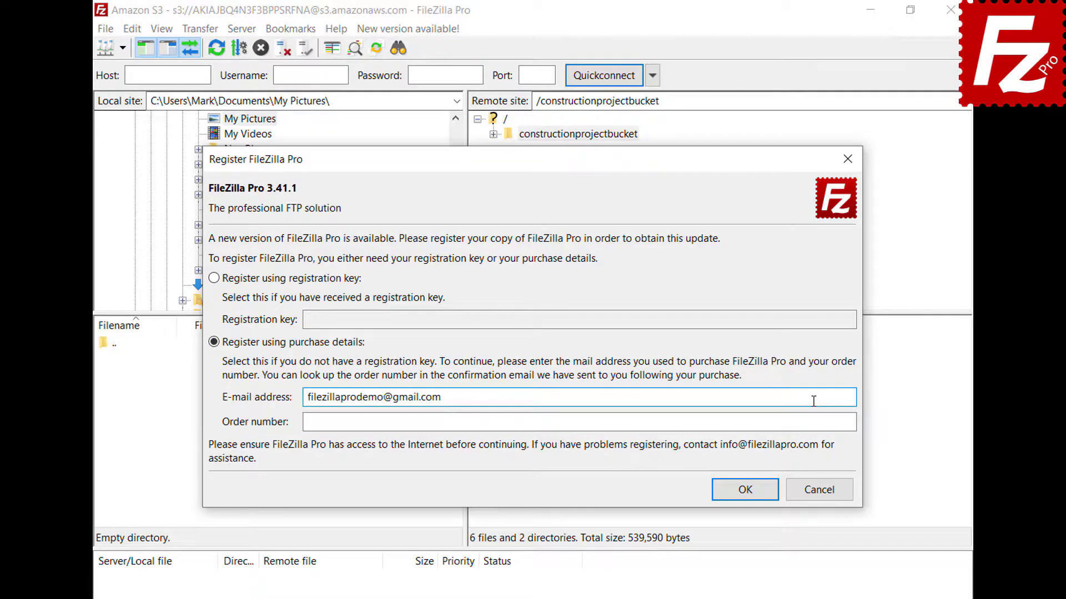
{"action": "left_click", "coordinate": [815, 421]}
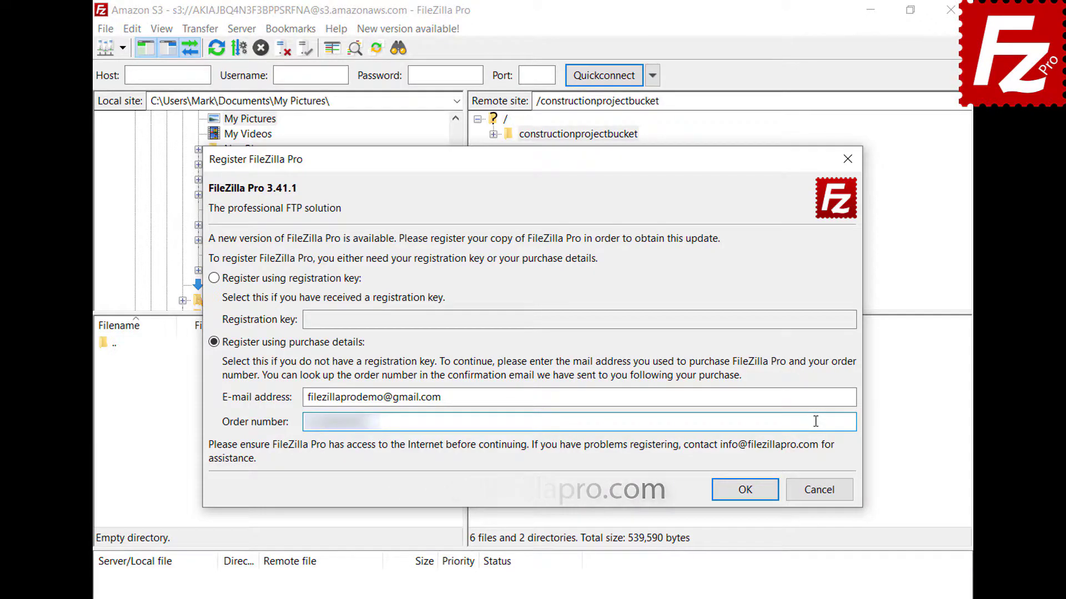
{"action": "left_click", "coordinate": [750, 491]}
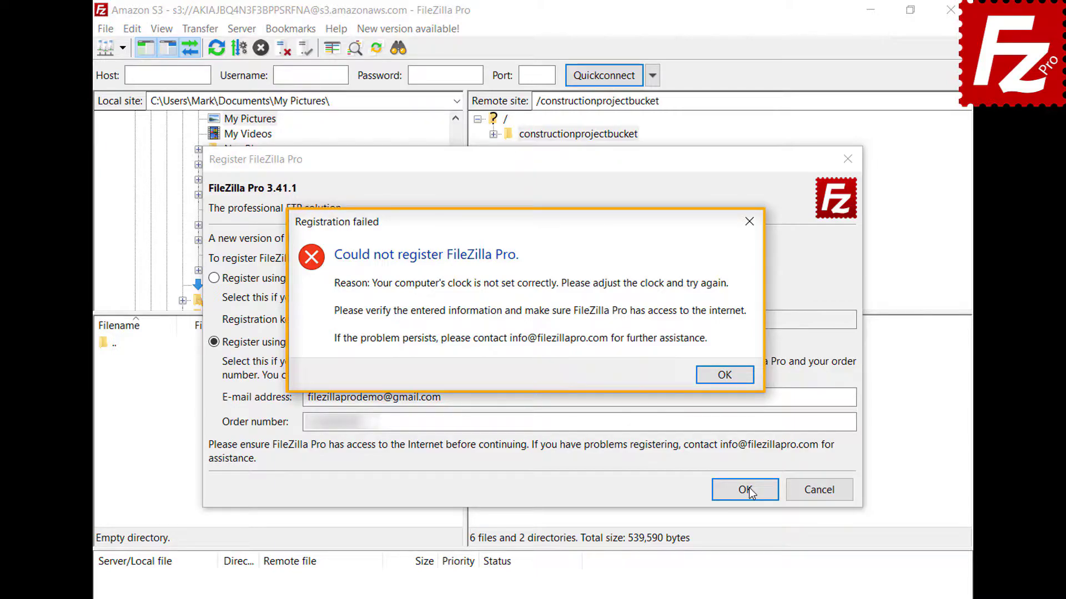
{"action": "left_click", "coordinate": [725, 382]}
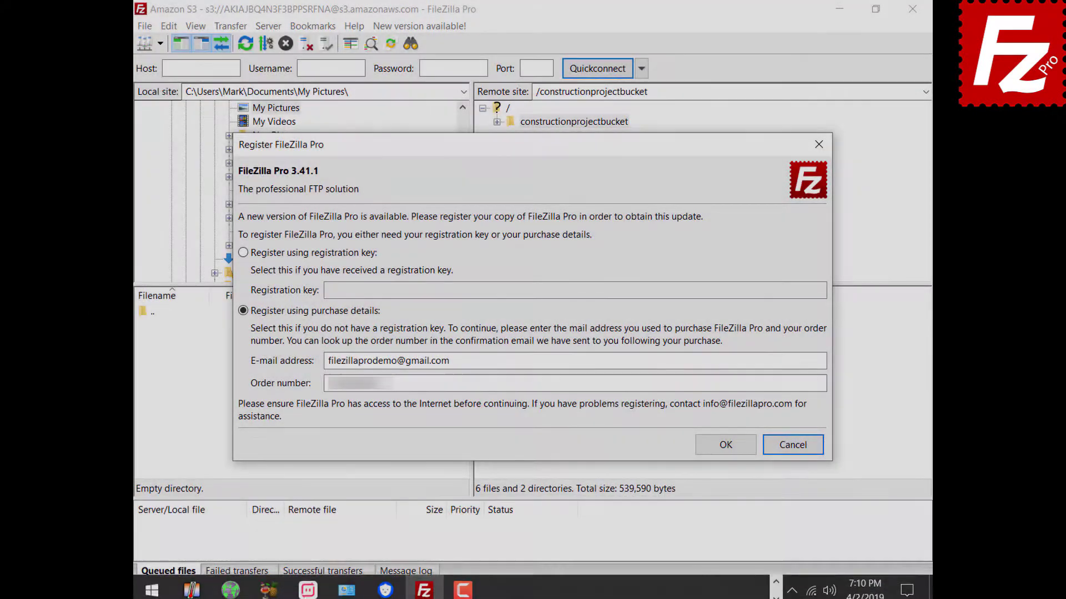
Step: Turn on 'Set time automatically' in Windows date/time settings, then resubmit the registration
{"action": "right_click", "coordinate": [861, 588]}
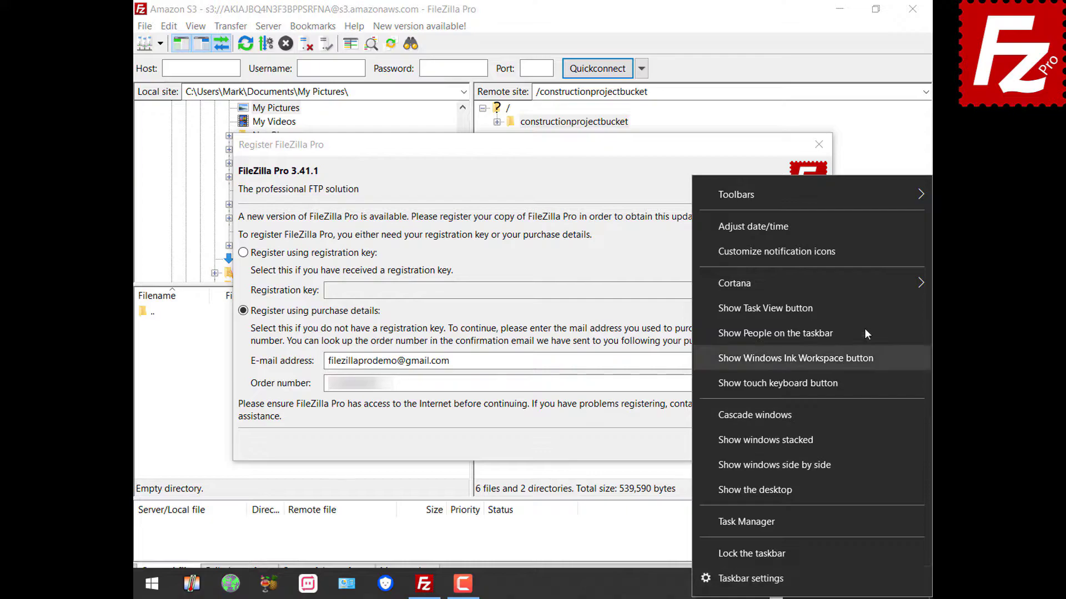
{"action": "left_click", "coordinate": [853, 231]}
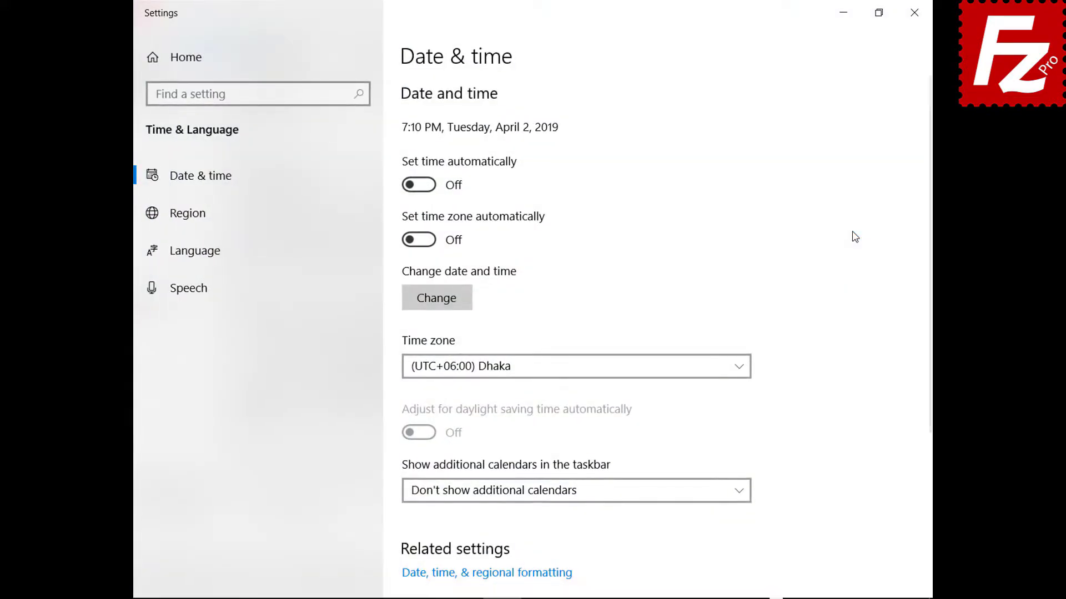
{"action": "left_click", "coordinate": [429, 187]}
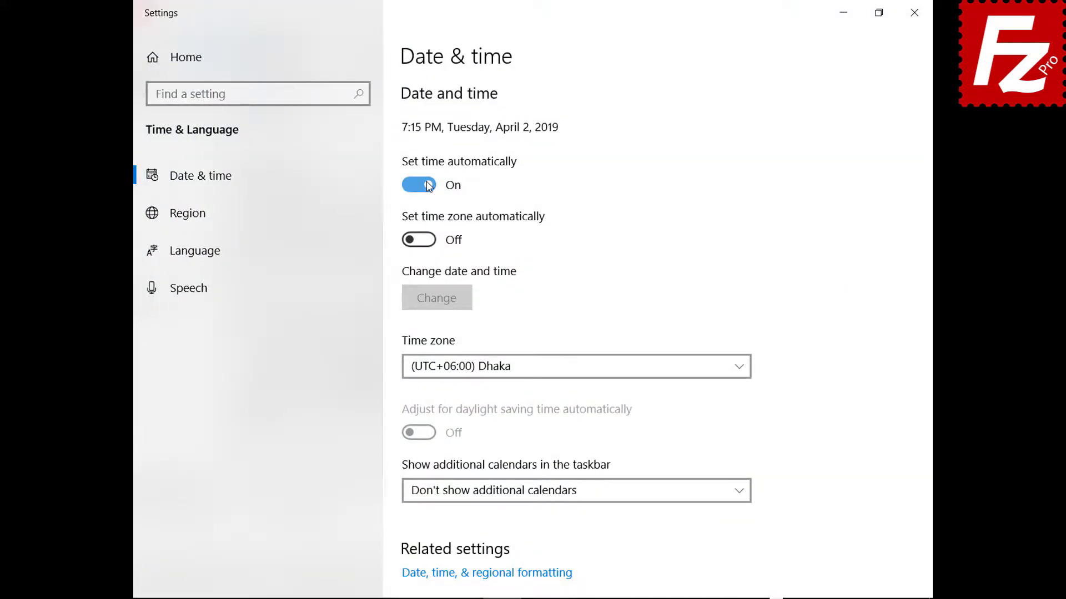
{"action": "left_click", "coordinate": [914, 12]}
{"action": "left_click", "coordinate": [729, 449]}
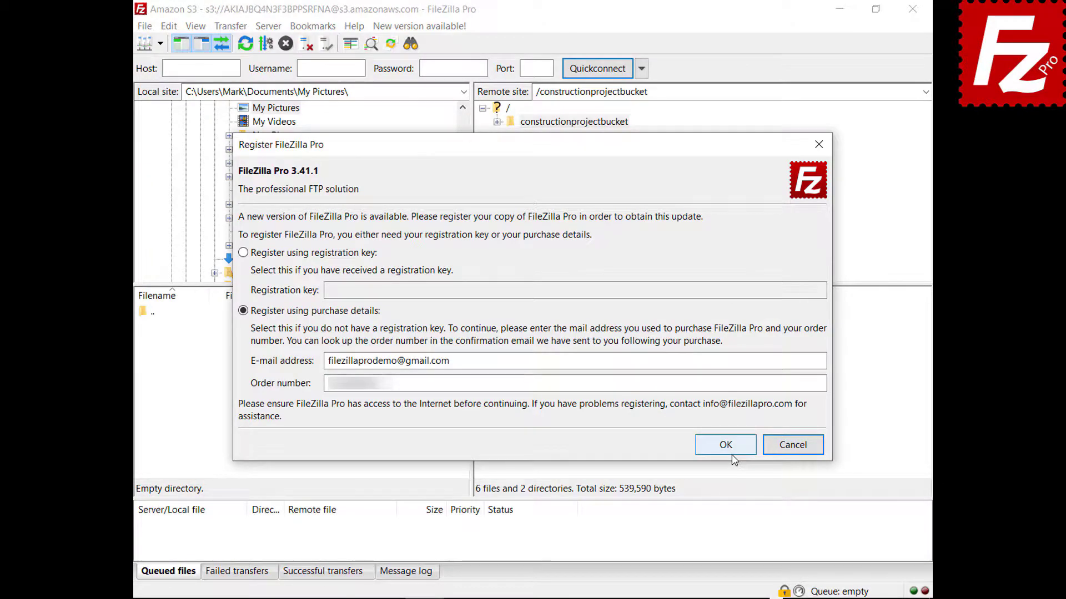
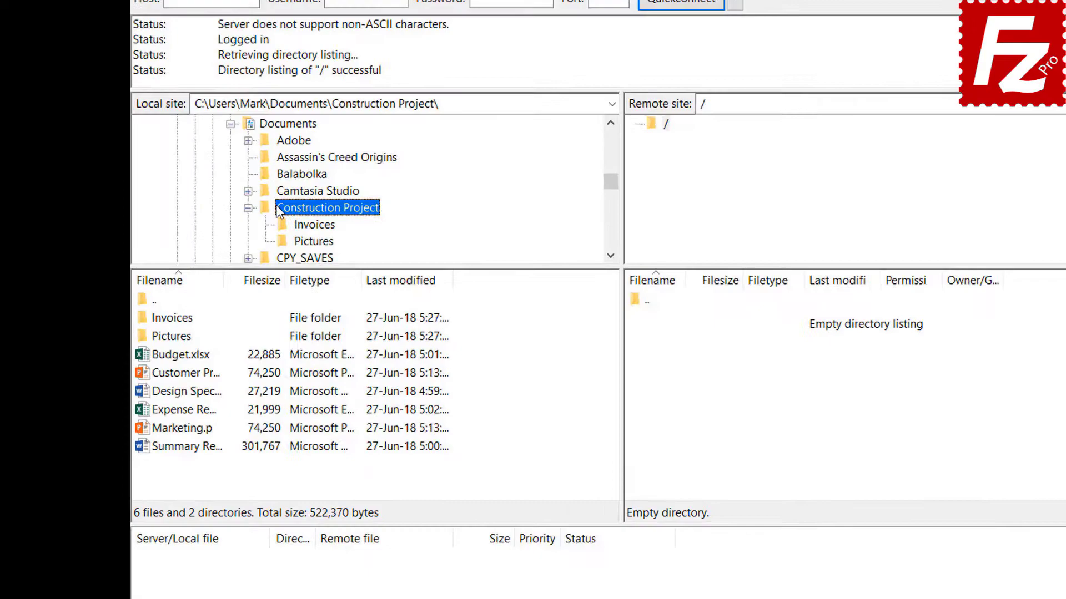
Step: Upload Budget.xlsx and Customer Presentation to the server root
{"action": "double_click", "coordinate": [194, 357]}
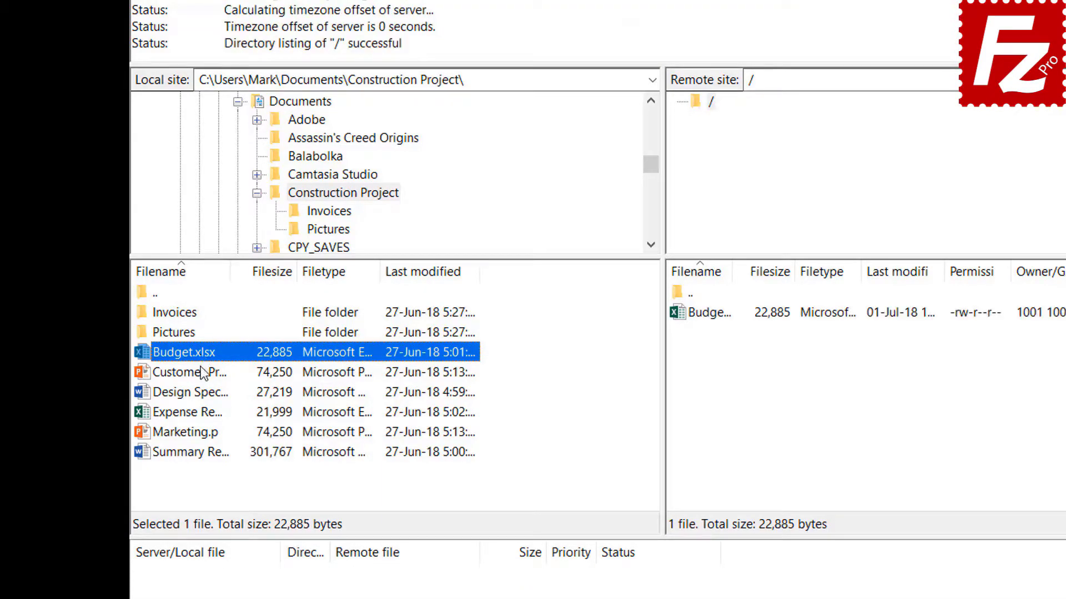
{"action": "right_click", "coordinate": [202, 377]}
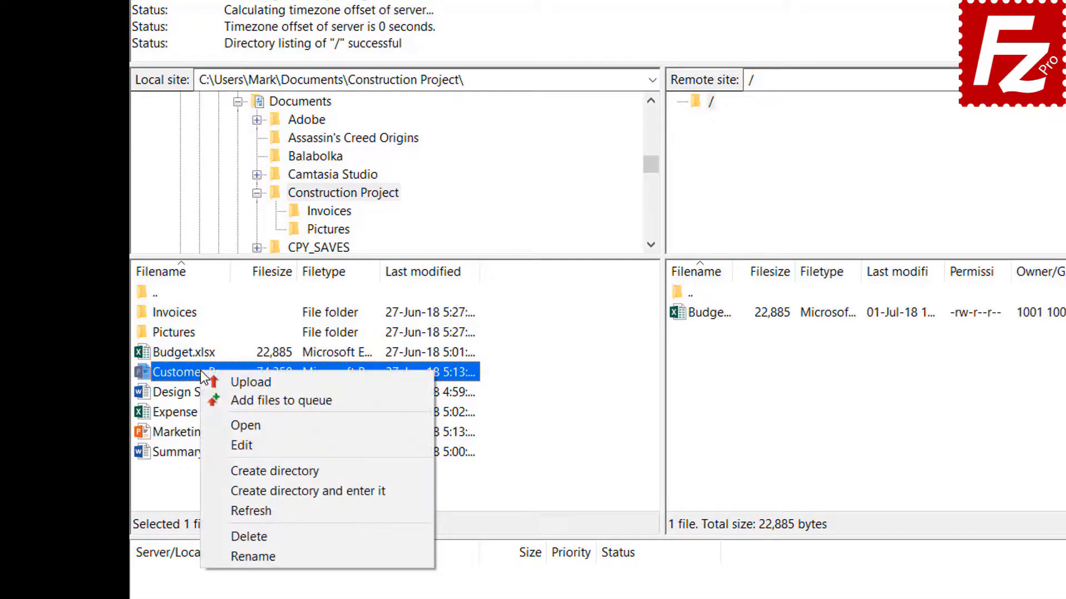
{"action": "left_click", "coordinate": [233, 381]}
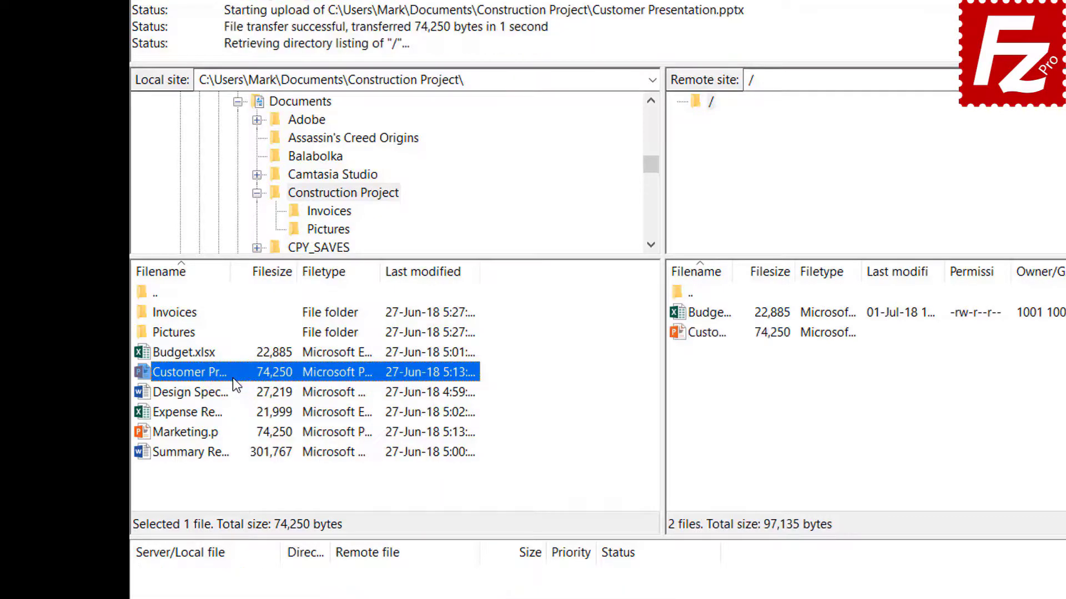
Step: Upload Design Spec, Expense Report and Marketing.pptx together as a multi-file selection
{"action": "left_click", "coordinate": [209, 392]}
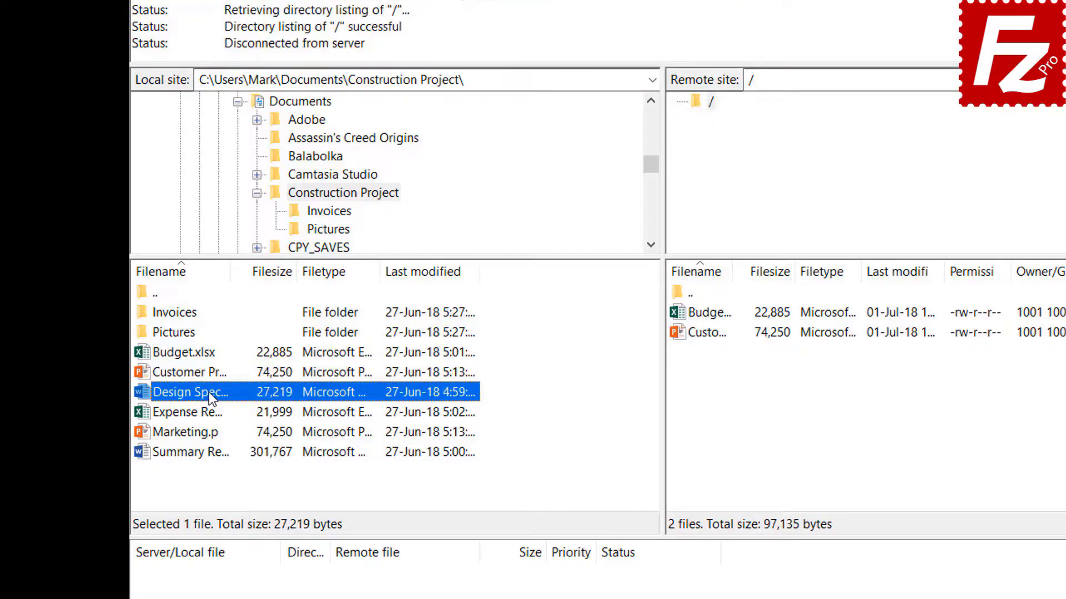
{"action": "left_click", "coordinate": [208, 414], "text": "shift"}
{"action": "left_click", "coordinate": [203, 433], "text": "shift"}
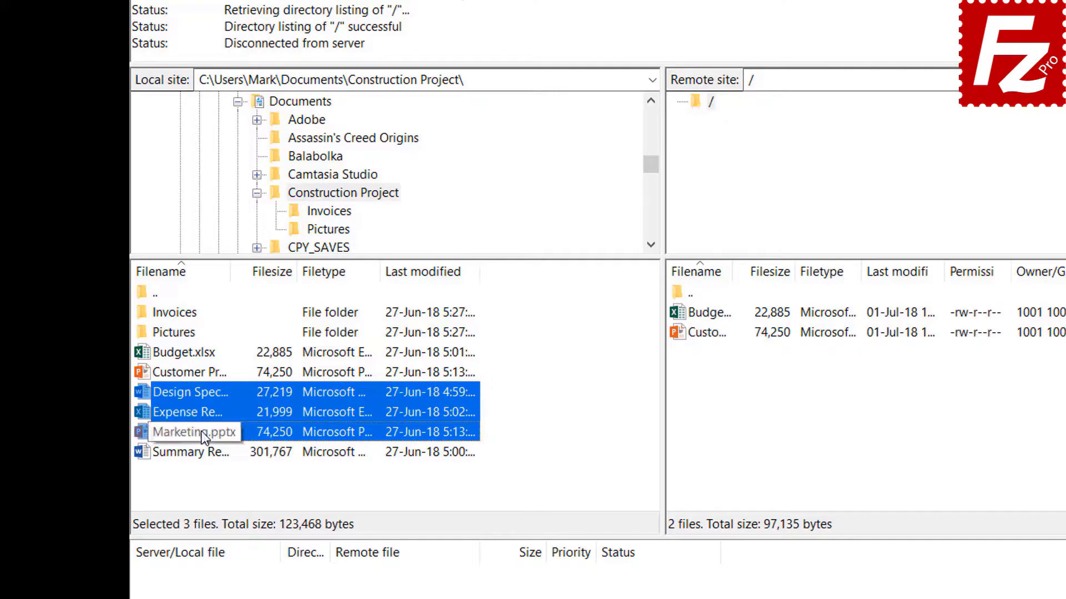
{"action": "right_click", "coordinate": [205, 414]}
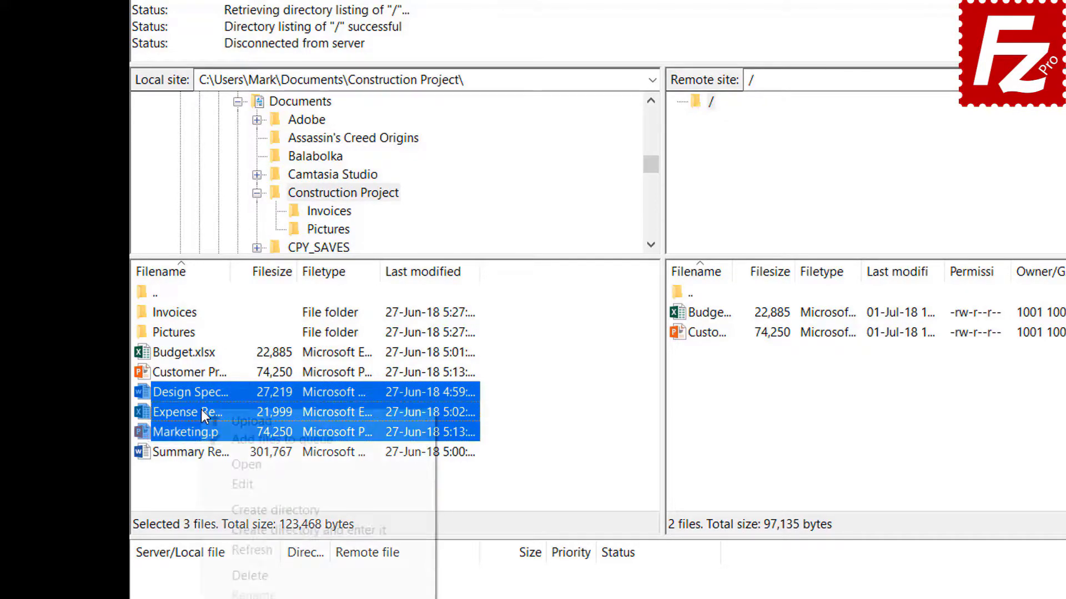
{"action": "left_click", "coordinate": [228, 420]}
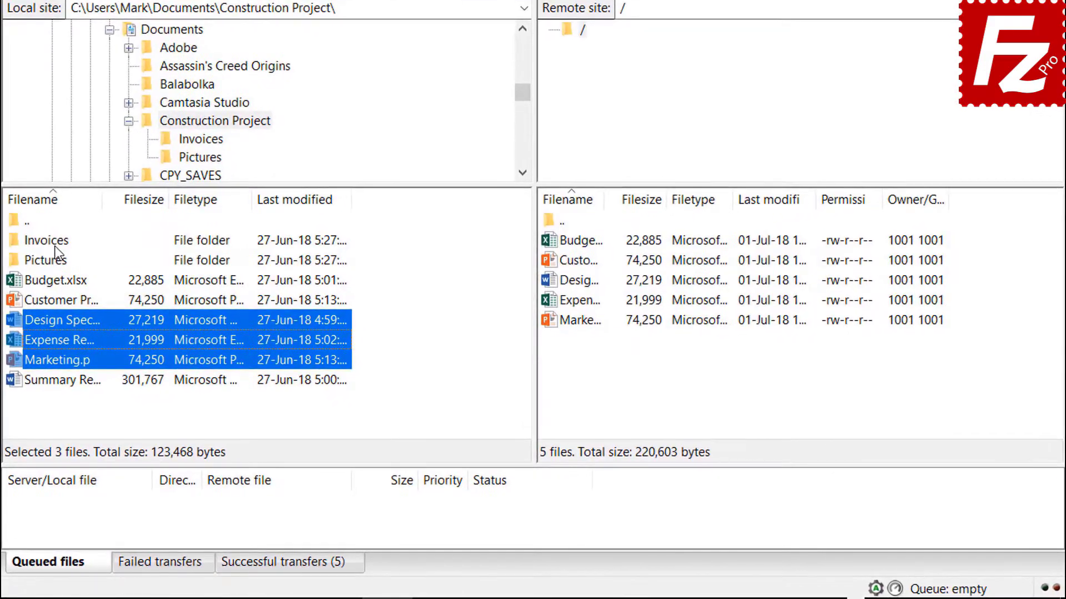
Step: Upload the Invoices folder, queue Pictures and the summary report, then process the queue
{"action": "right_click", "coordinate": [55, 245]}
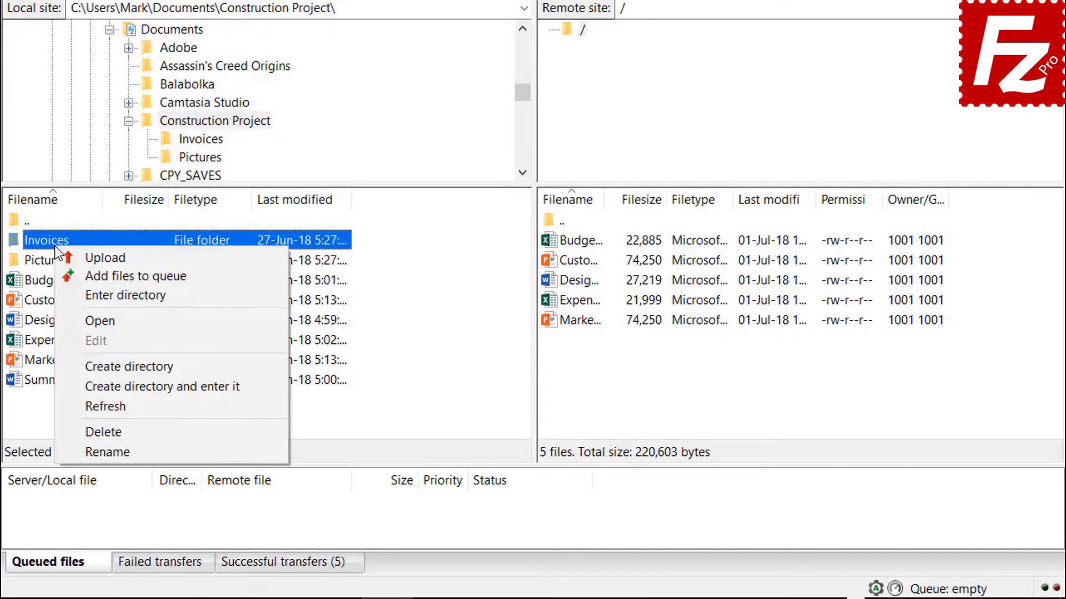
{"action": "left_click", "coordinate": [83, 258]}
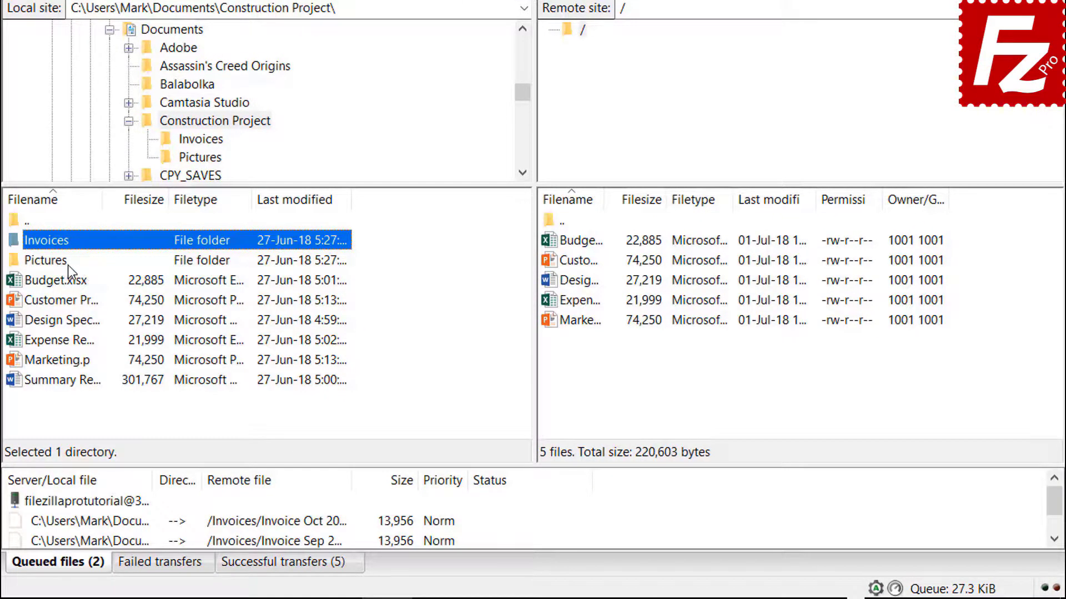
{"action": "right_click", "coordinate": [62, 265]}
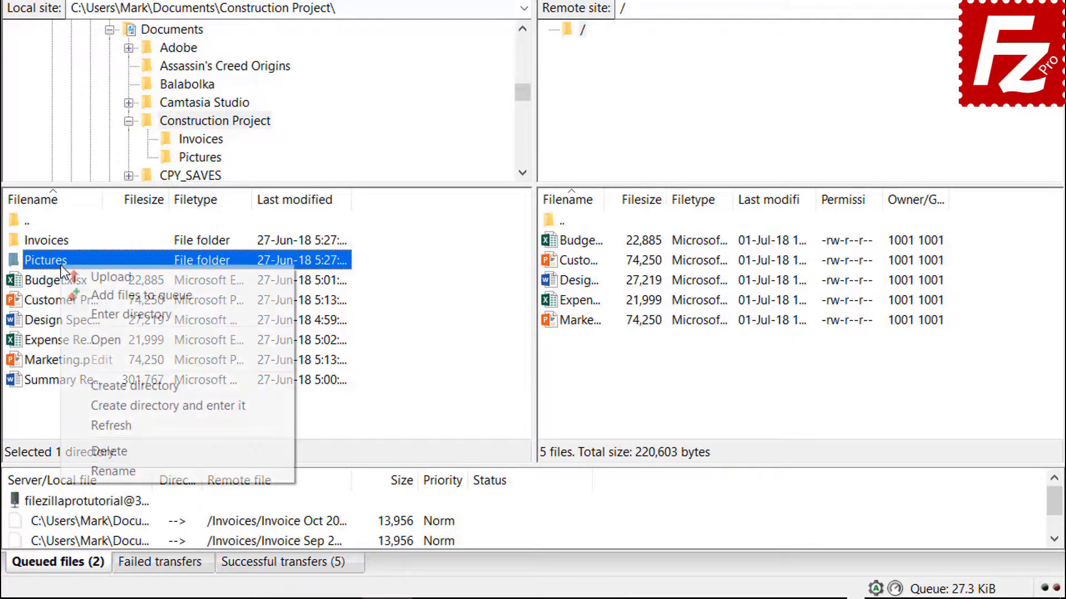
{"action": "left_click", "coordinate": [94, 293]}
{"action": "right_click", "coordinate": [81, 382]}
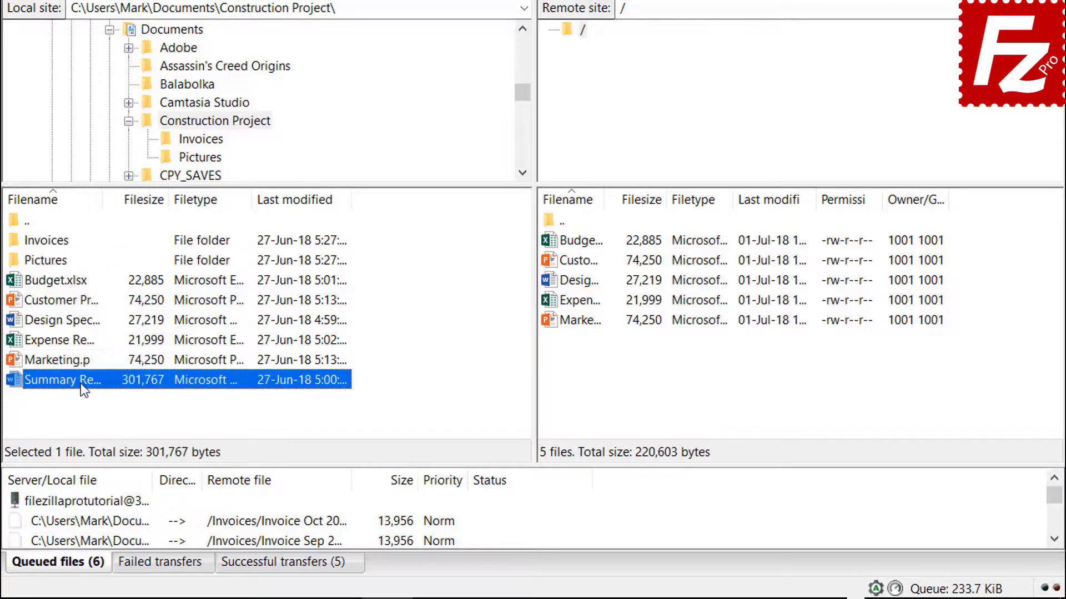
{"action": "left_click", "coordinate": [115, 418]}
{"action": "right_click", "coordinate": [112, 502]}
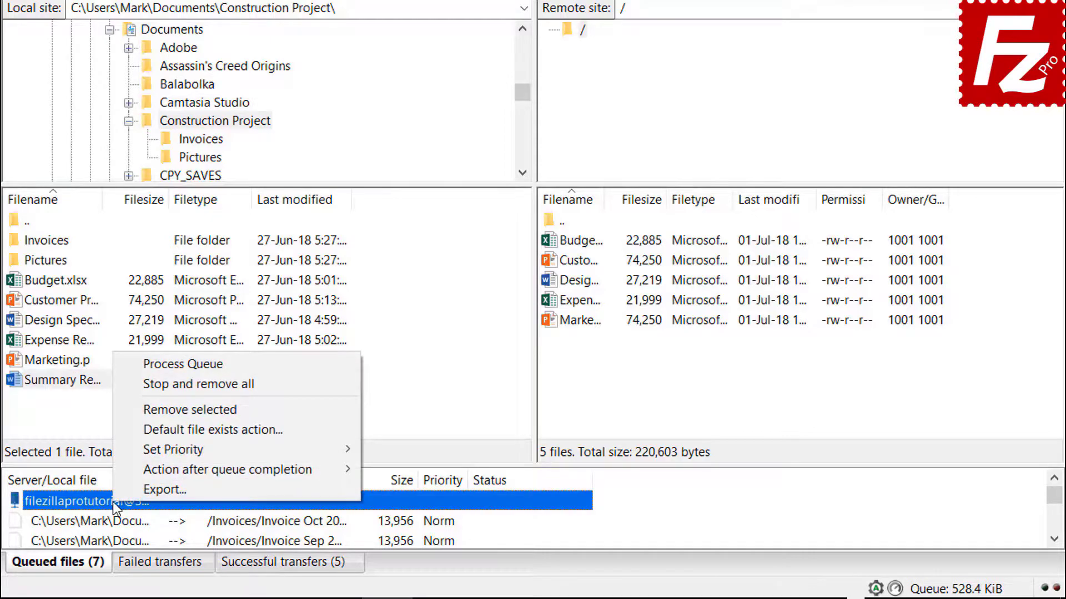
{"action": "left_click", "coordinate": [151, 368]}
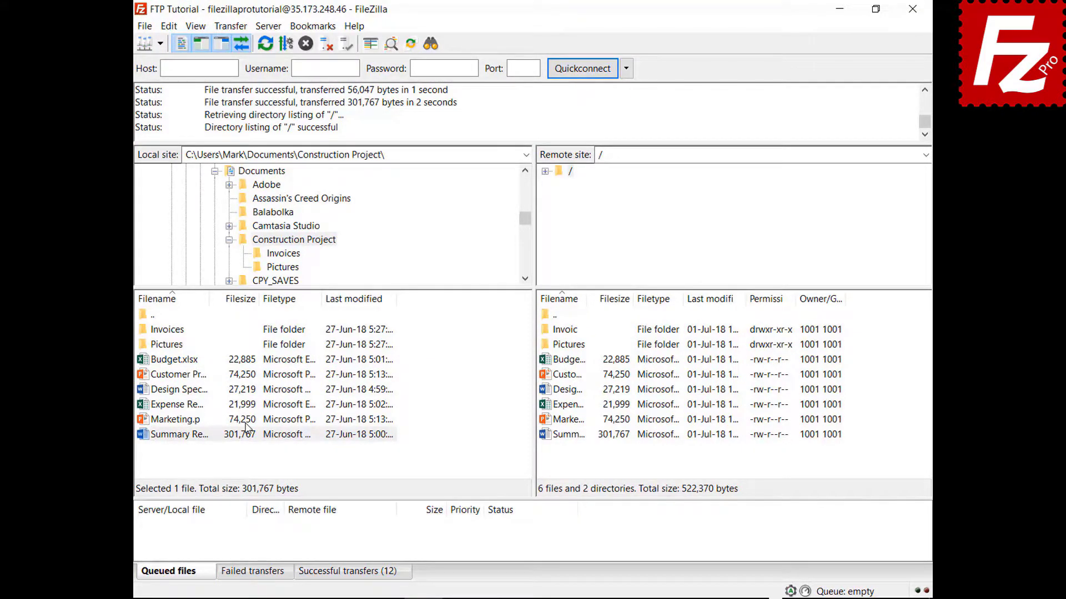
Step: Create a local folder named Backup inside Documents
{"action": "left_click", "coordinate": [229, 239]}
{"action": "left_click", "coordinate": [254, 171]}
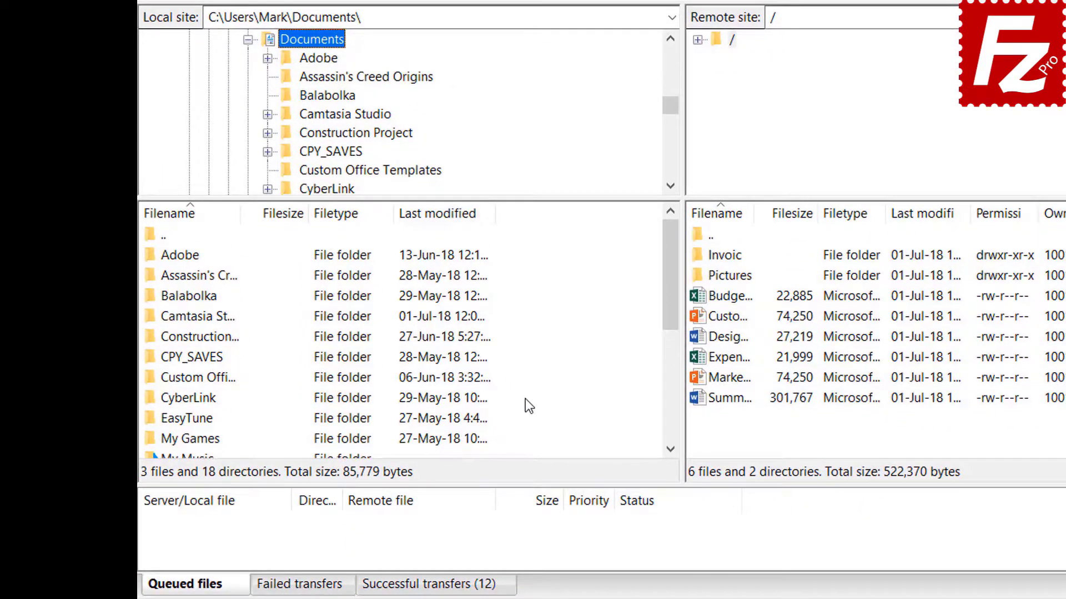
{"action": "right_click", "coordinate": [530, 525]}
{"action": "left_click", "coordinate": [578, 521]}
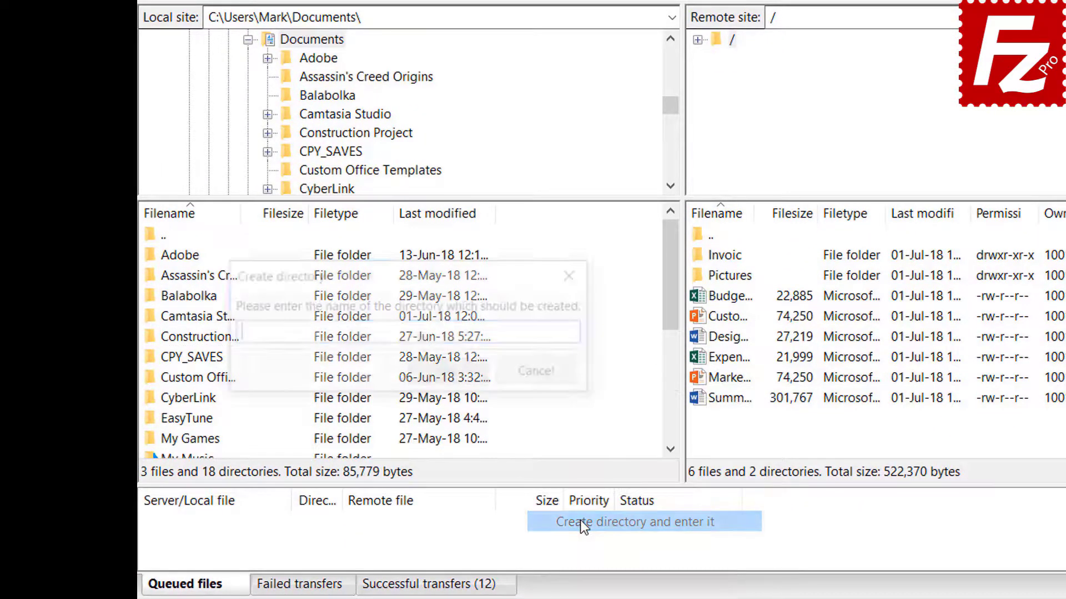
{"action": "type", "text": "Backu"}
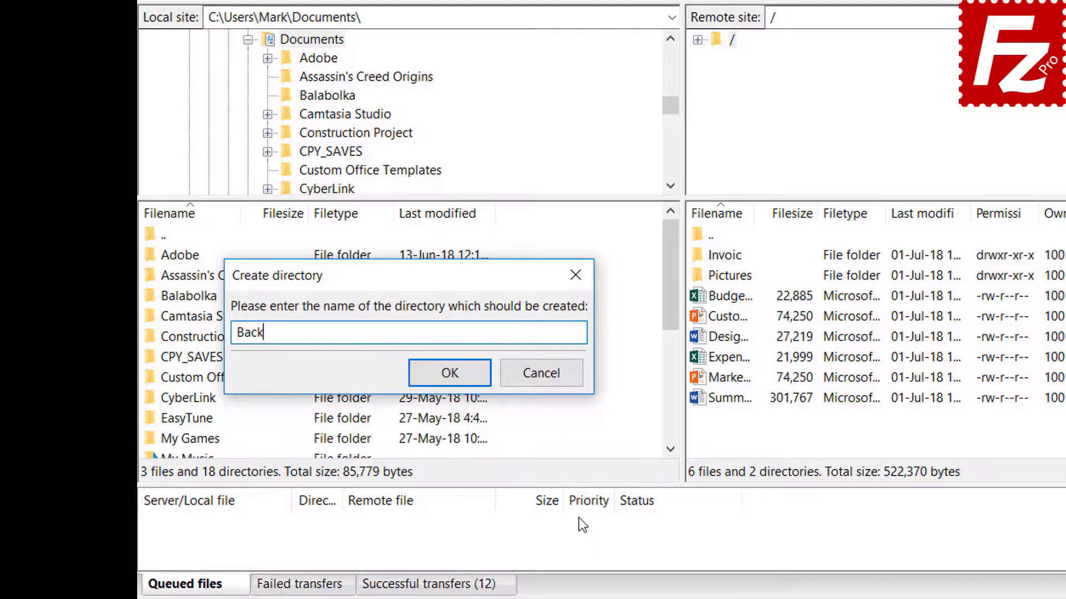
{"action": "type", "text": "p"}
{"action": "key", "text": "Return"}
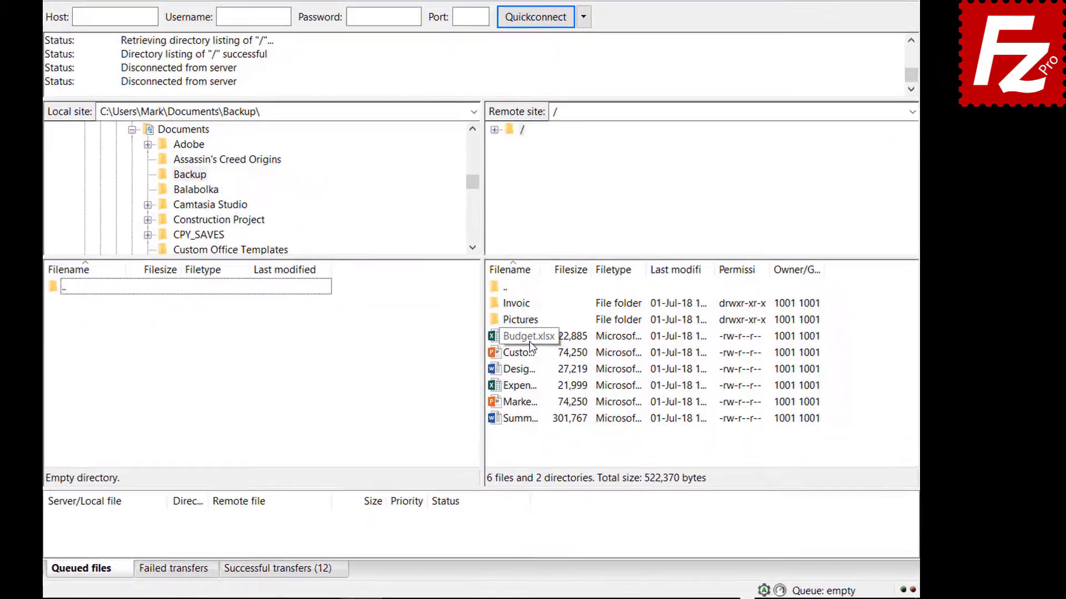
Step: Download Budget.xlsx plus the customer, design, expense and marketing files into Backup
{"action": "double_click", "coordinate": [572, 360]}
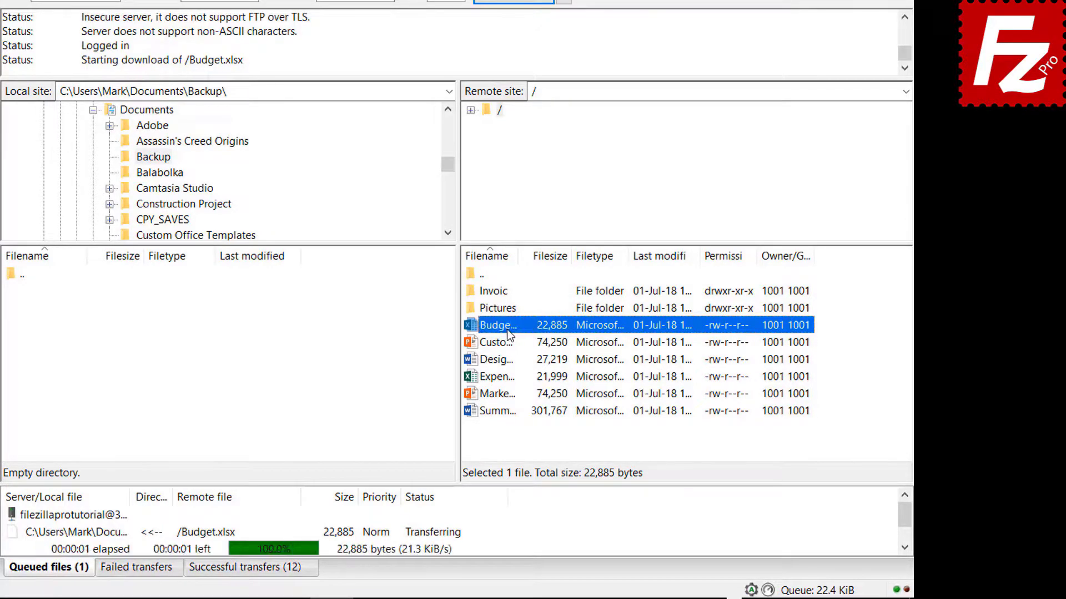
{"action": "left_click", "coordinate": [508, 342]}
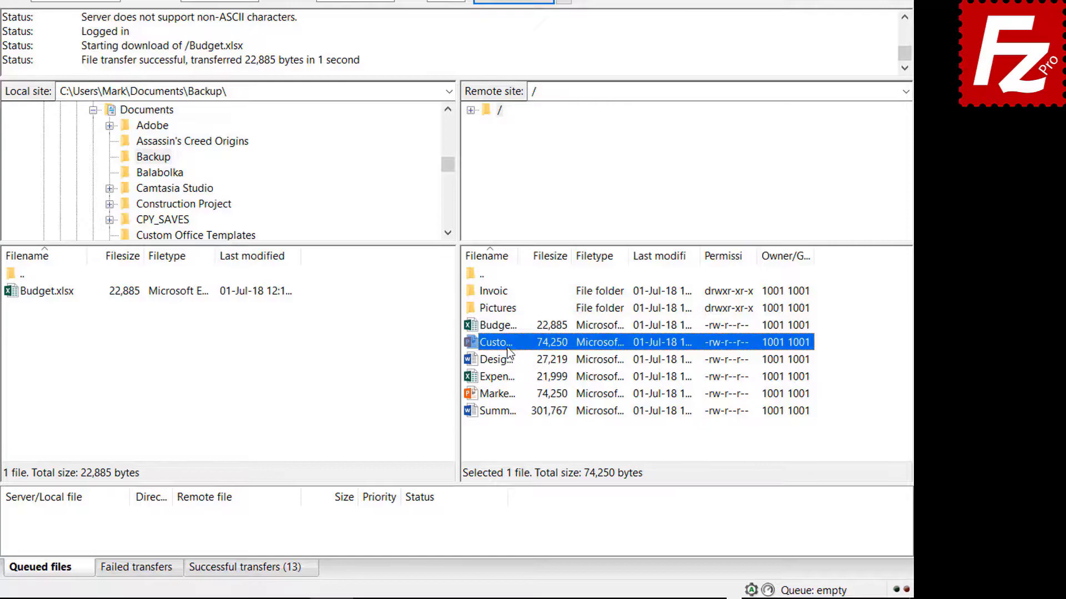
{"action": "left_click", "coordinate": [504, 360], "text": "ctrl"}
{"action": "left_click", "coordinate": [505, 377], "text": "ctrl"}
{"action": "left_click", "coordinate": [505, 388], "text": "ctrl"}
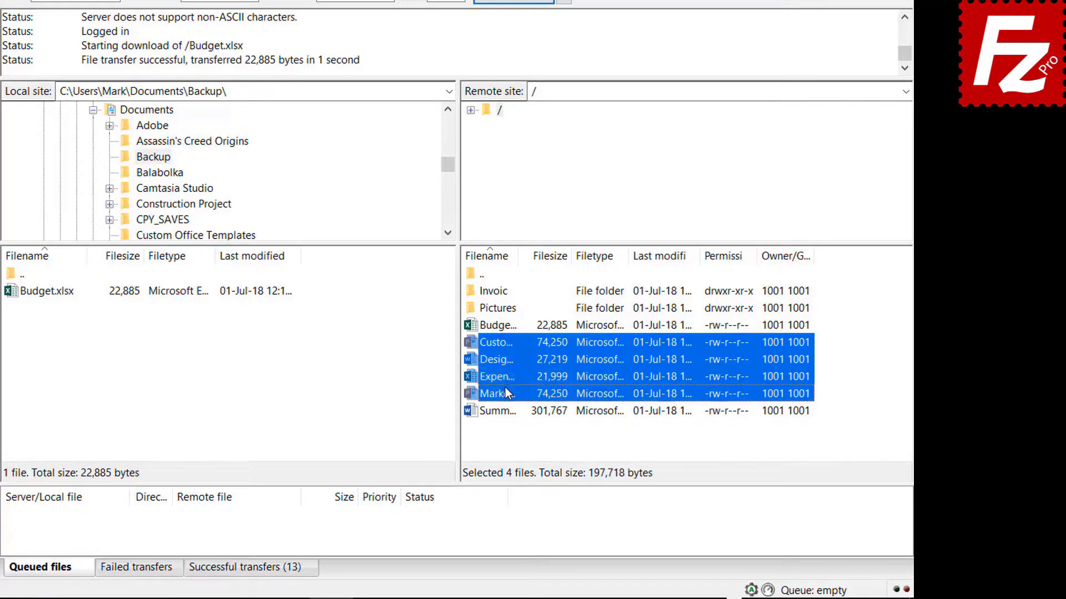
{"action": "right_click", "coordinate": [505, 389]}
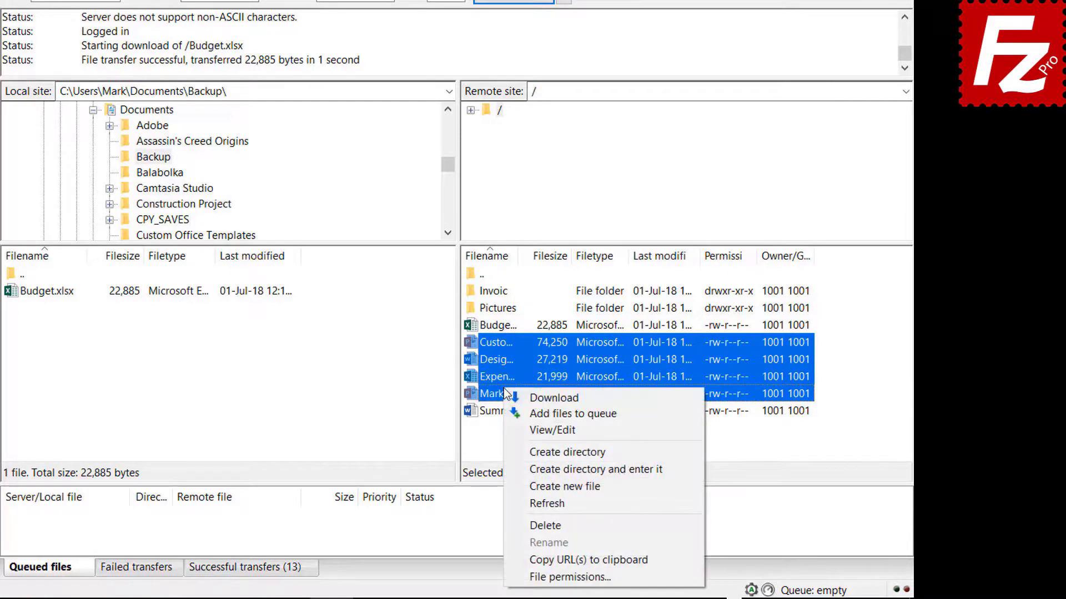
{"action": "left_click", "coordinate": [536, 396]}
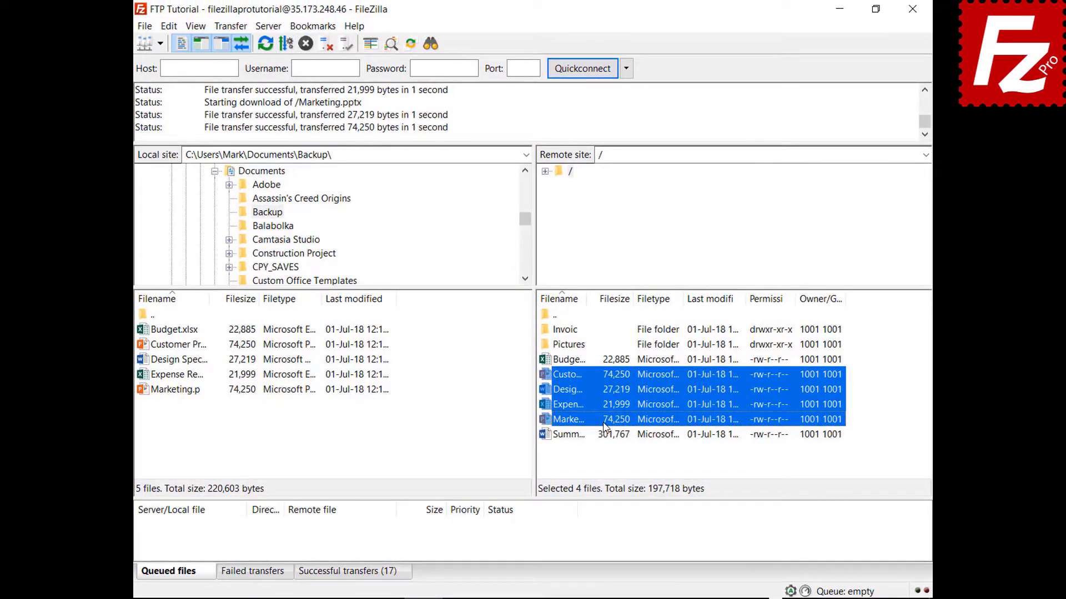
Step: Queue the Invoices and Pictures folders and Summary Report.docx, then process the transfer queue
{"action": "left_click", "coordinate": [495, 309]}
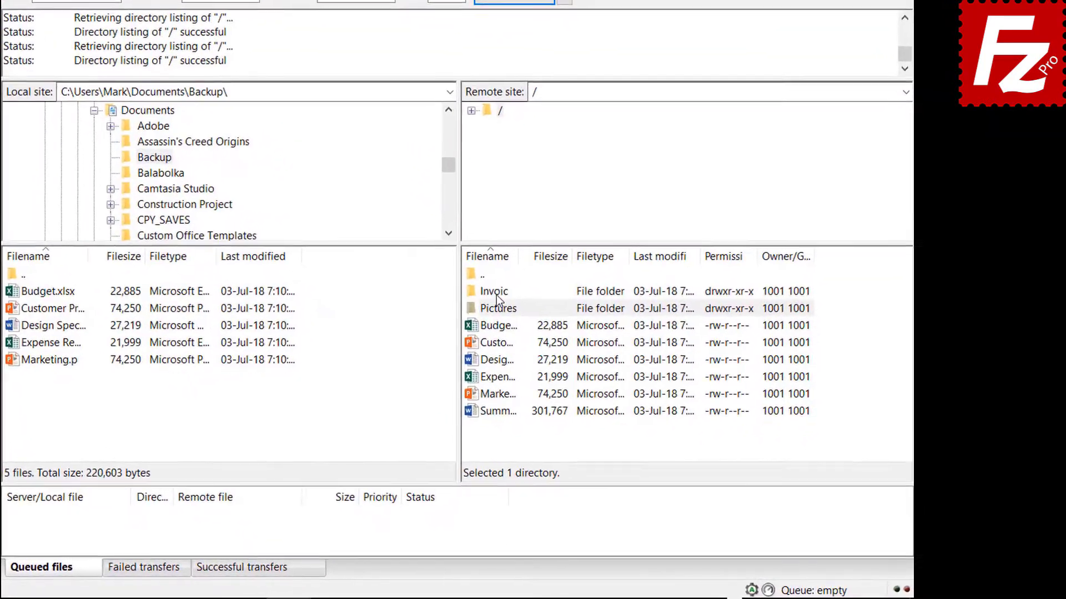
{"action": "right_click", "coordinate": [534, 313]}
{"action": "left_click", "coordinate": [559, 340]}
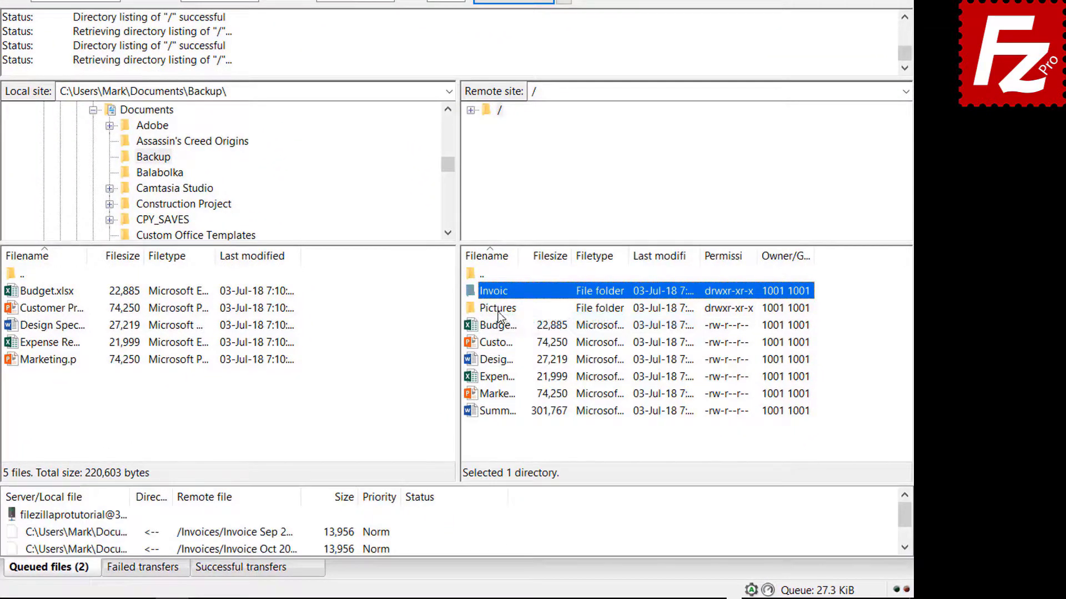
{"action": "right_click", "coordinate": [498, 310]}
{"action": "left_click", "coordinate": [555, 337]}
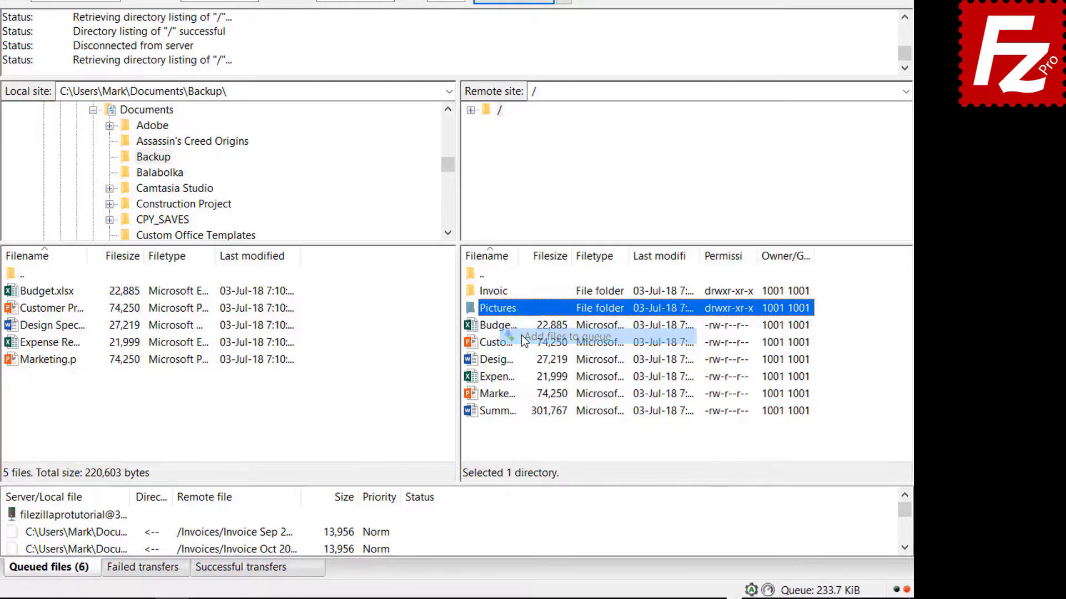
{"action": "right_click", "coordinate": [503, 416]}
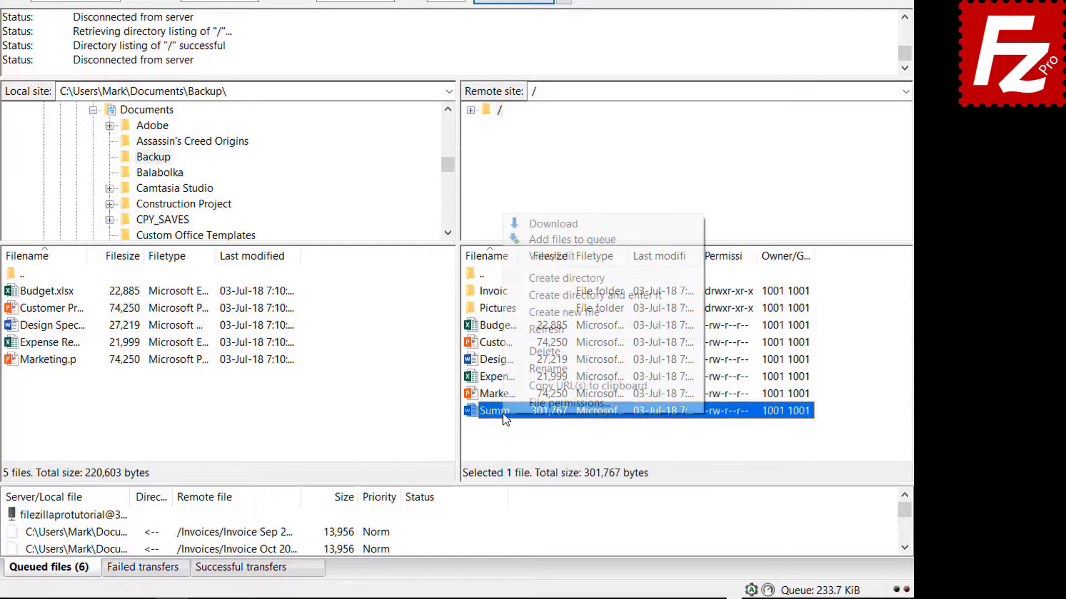
{"action": "left_click", "coordinate": [537, 242]}
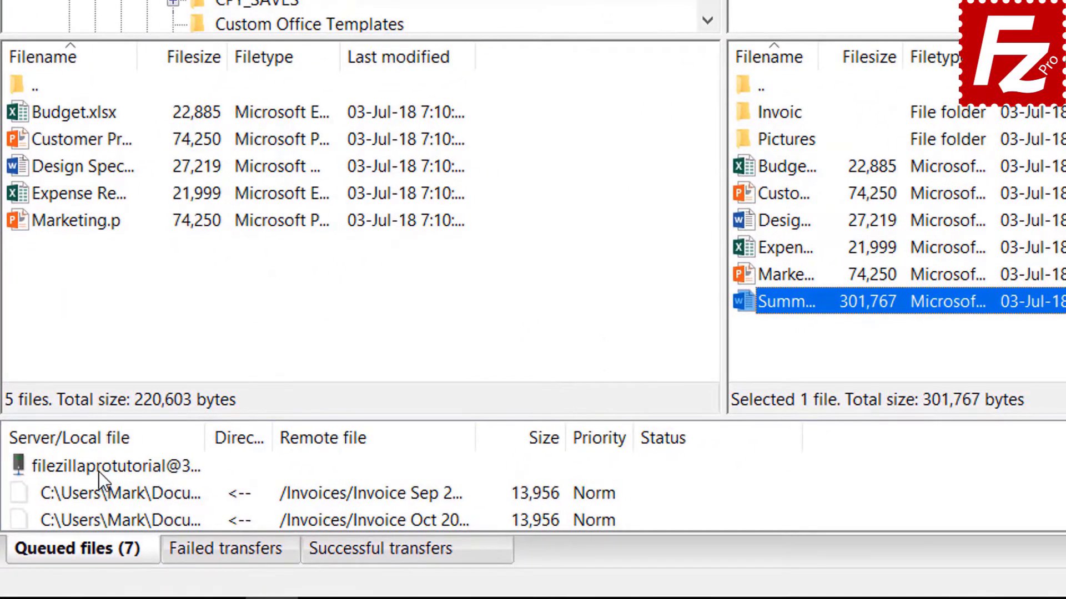
{"action": "right_click", "coordinate": [99, 465]}
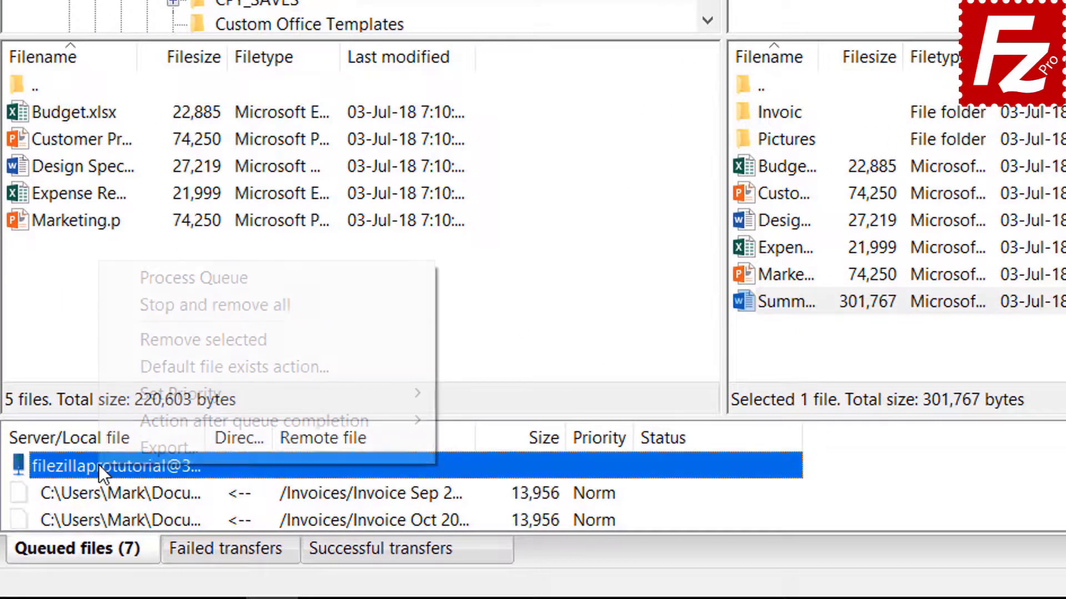
{"action": "left_click", "coordinate": [152, 278]}
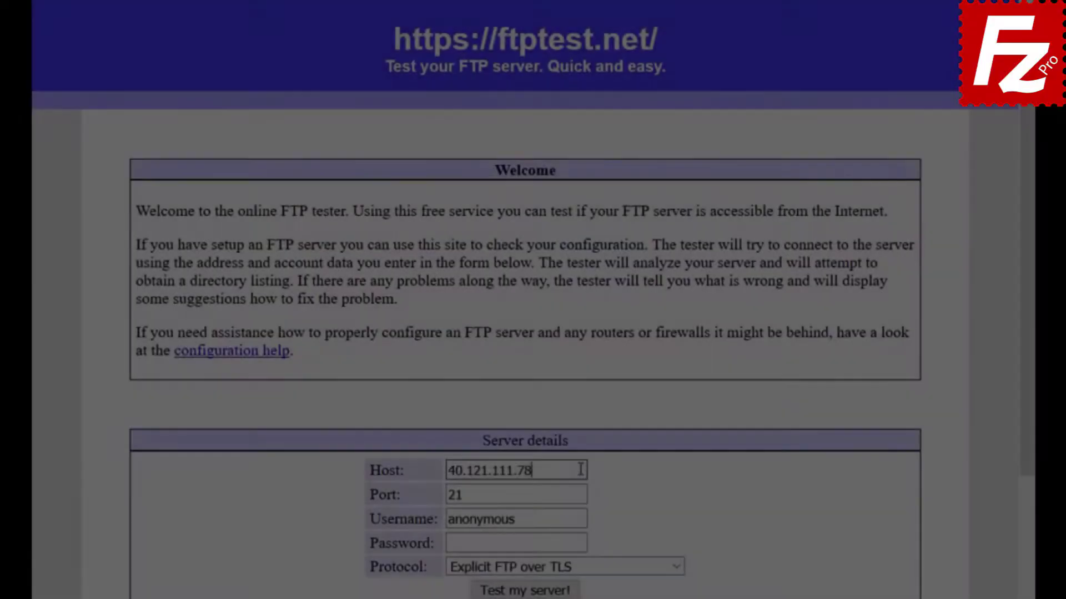
Step: Fill in the FTP account's username and password in the ftptest.net form
{"action": "left_click", "coordinate": [582, 520]}
{"action": "type", "text": "filezillaprotutorial"}
{"action": "left_click", "coordinate": [583, 544]}
{"action": "type", "text": "•••••••••"}
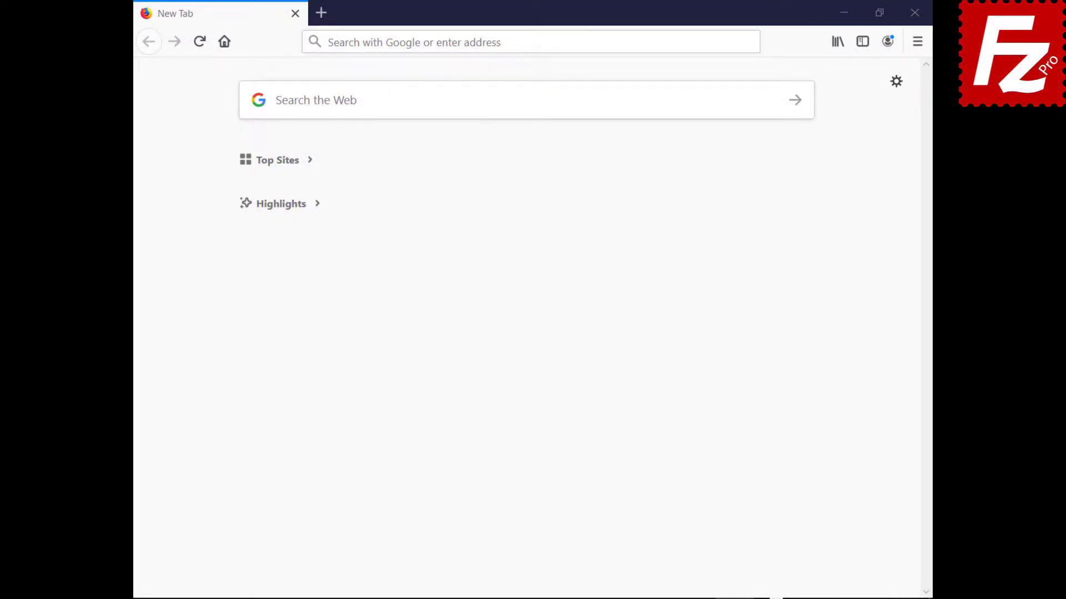
Step: Load the cPanel login page and sign in with the account username and password
{"action": "type", "text": "https://br622.hostgator.com.br:2083/"}
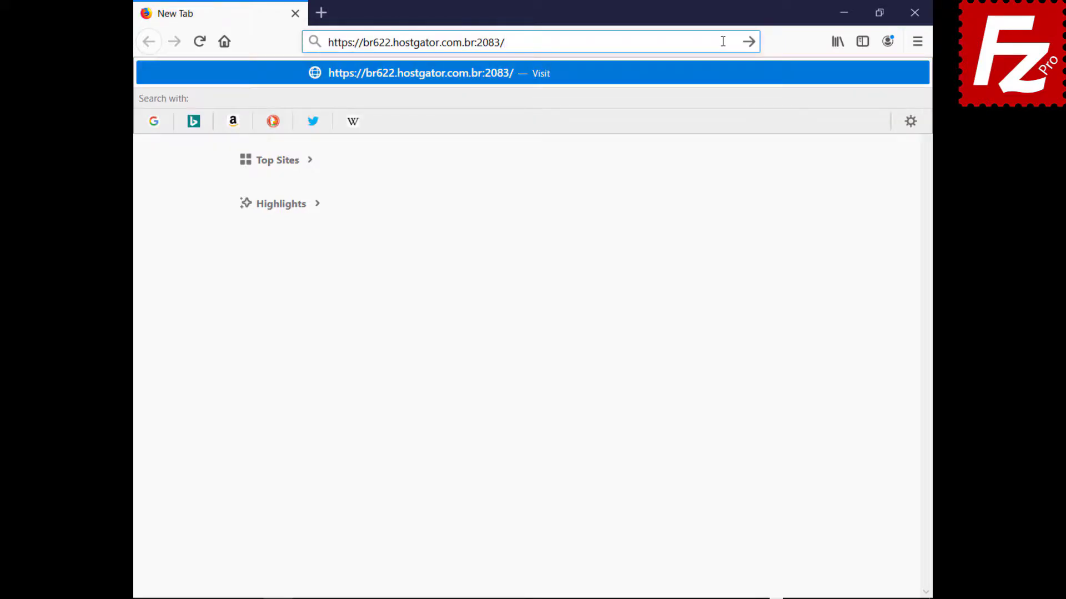
{"action": "key", "text": "Return"}
{"action": "type", "text": "ondazult"}
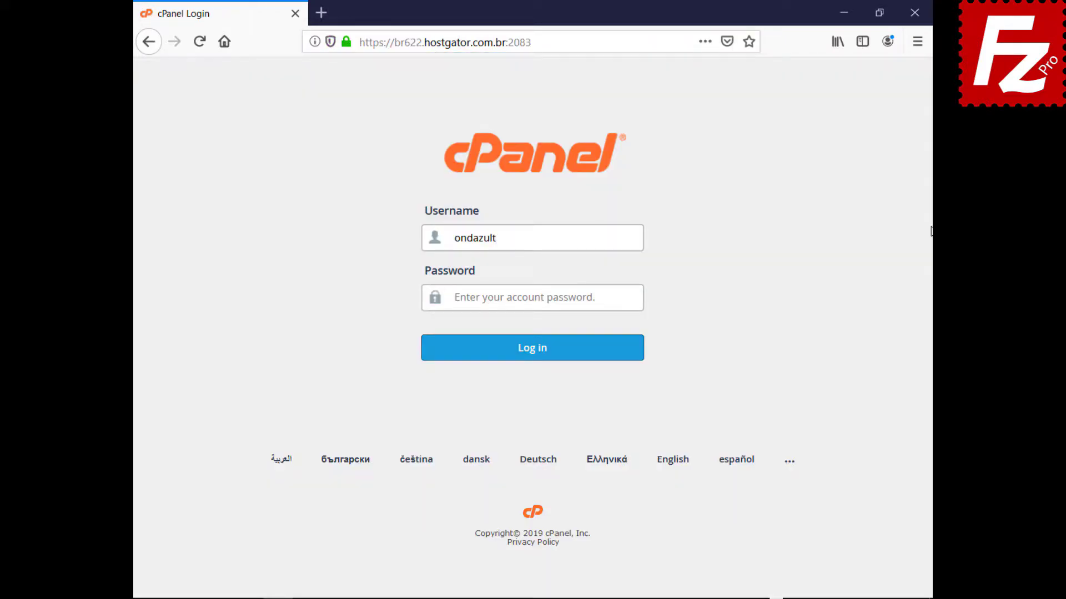
{"action": "key", "text": "Tab"}
{"action": "key", "text": "ctrl+v"}
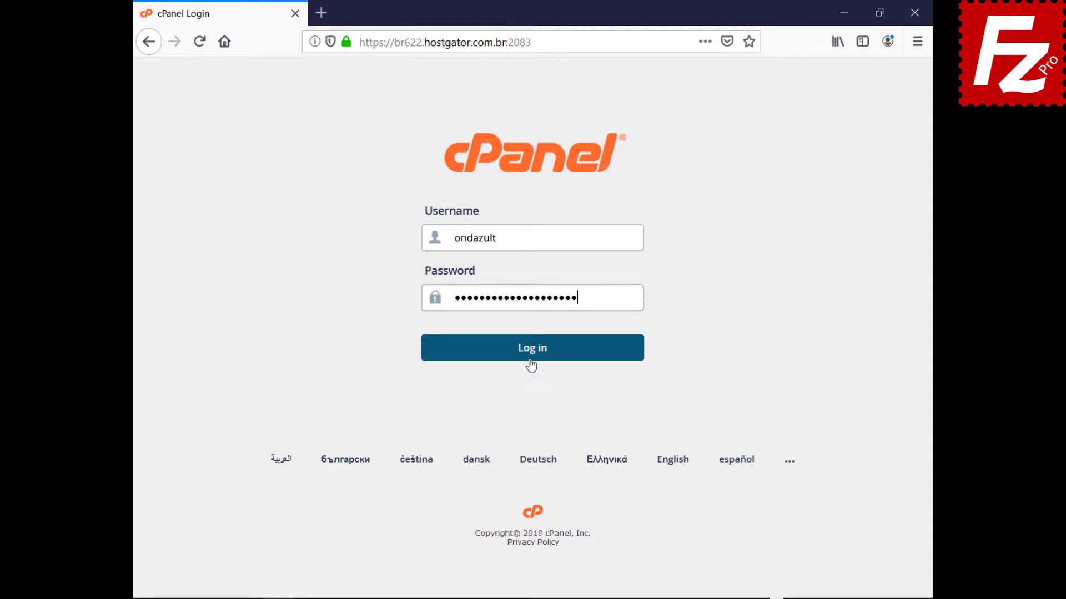
{"action": "left_click", "coordinate": [531, 363]}
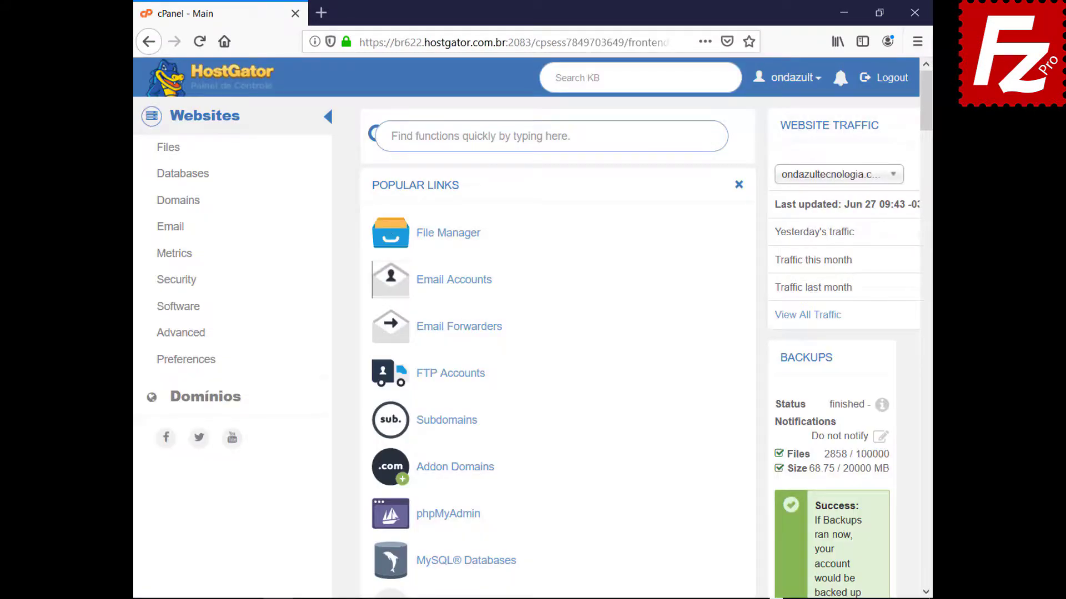
Step: Create an FTP account limited to public_html/wordpress, then launch FileZilla Pro
{"action": "left_click", "coordinate": [448, 381]}
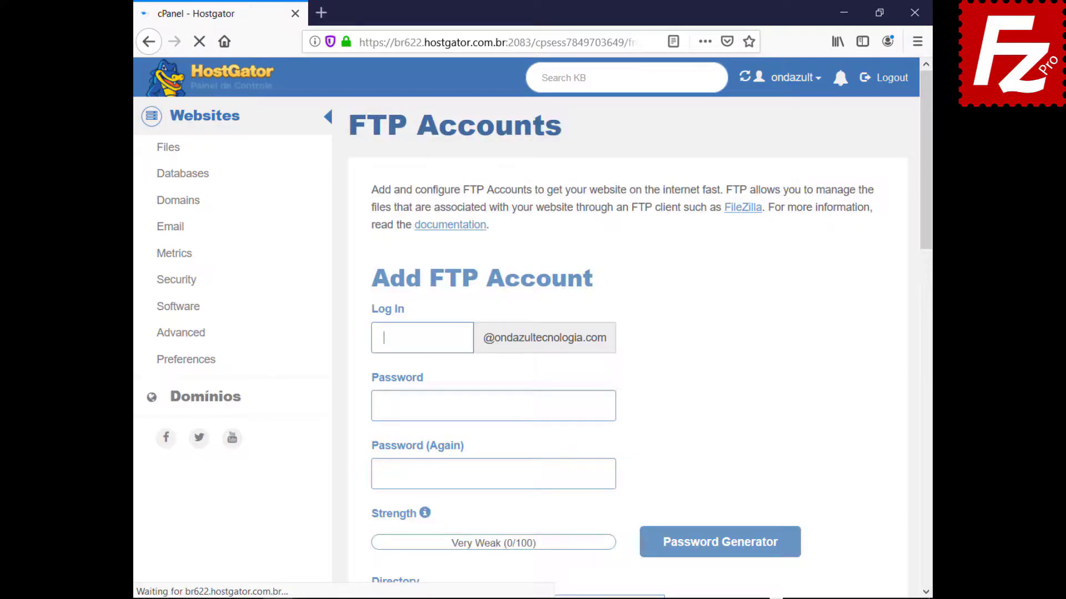
{"action": "type", "text": "wordpressftp"}
{"action": "key", "text": "Tab"}
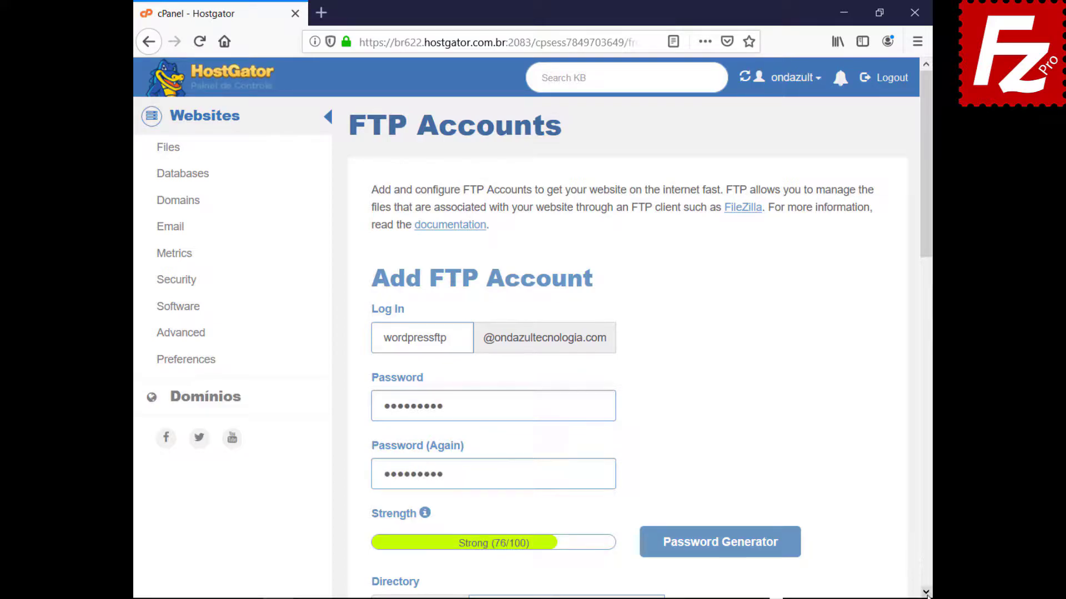
{"action": "scroll", "coordinate": [926, 592], "scroll_direction": "down", "scroll_amount": 7}
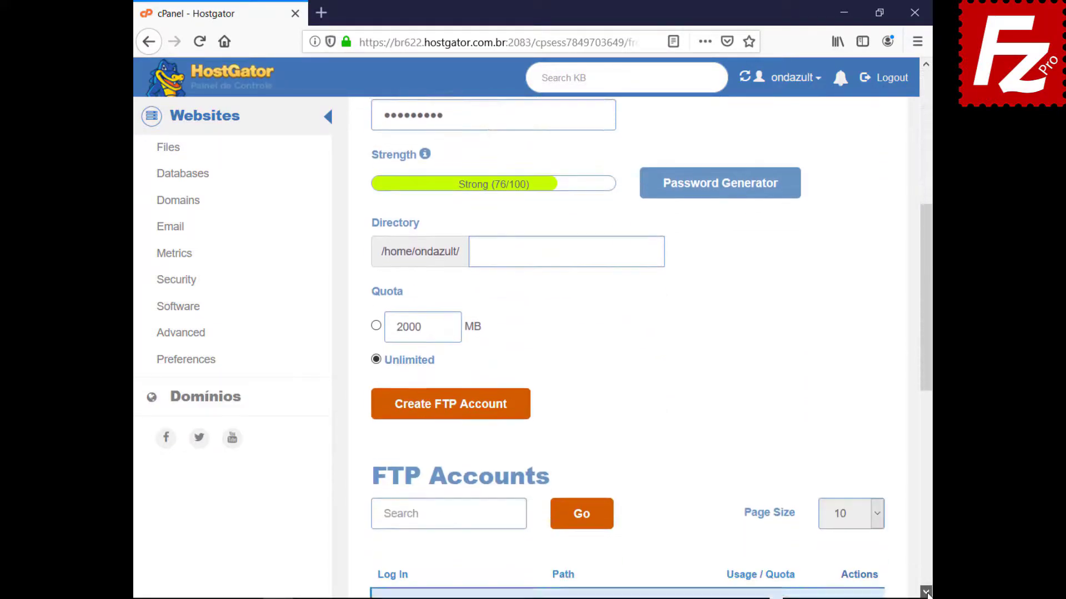
{"action": "type", "text": "public_html/wordpress"}
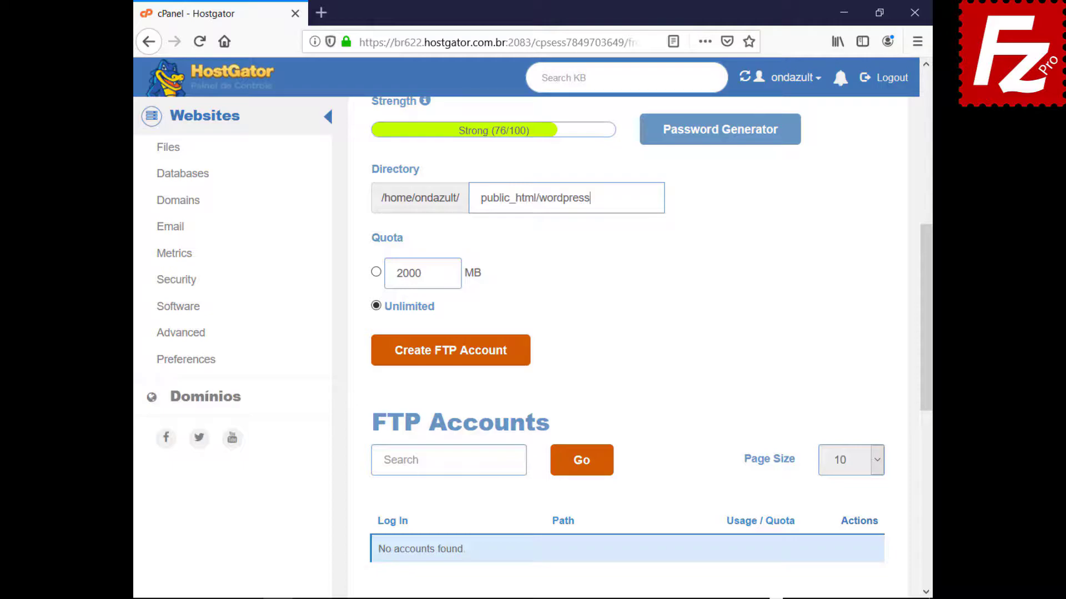
{"action": "left_click", "coordinate": [446, 360]}
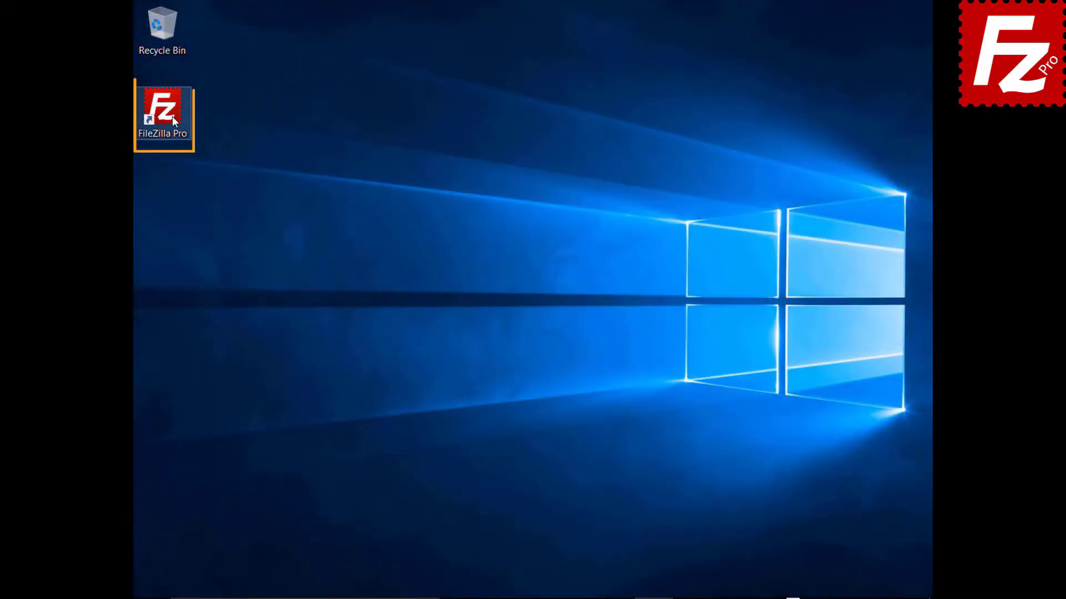
{"action": "double_click", "coordinate": [168, 115]}
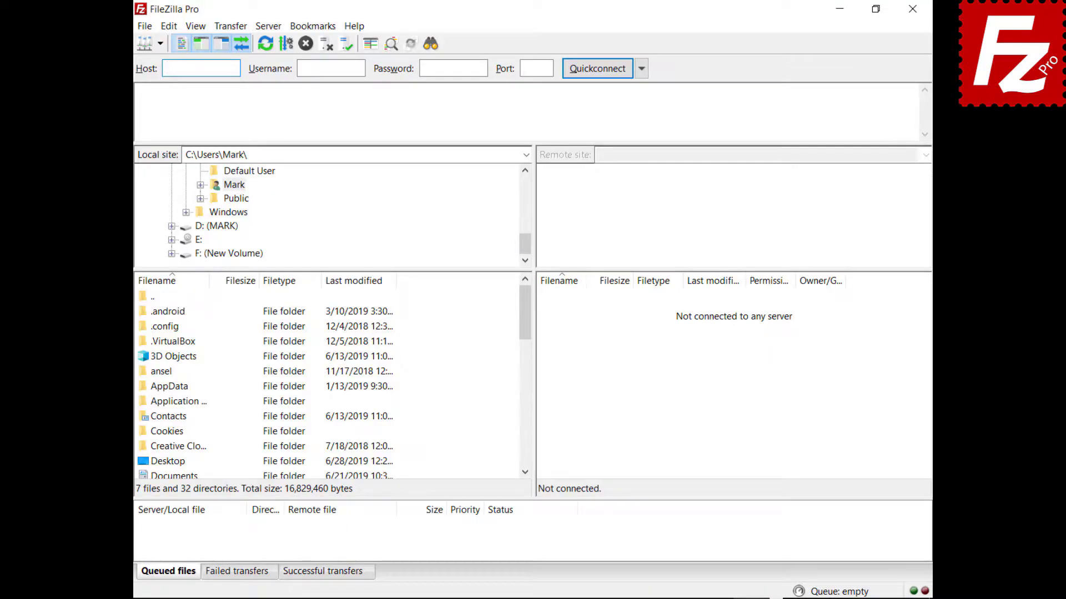
Step: Add a Wordpress site for ftp.ondazultecnologia.com with Normal logon and the FTP credentials
{"action": "left_click", "coordinate": [144, 26]}
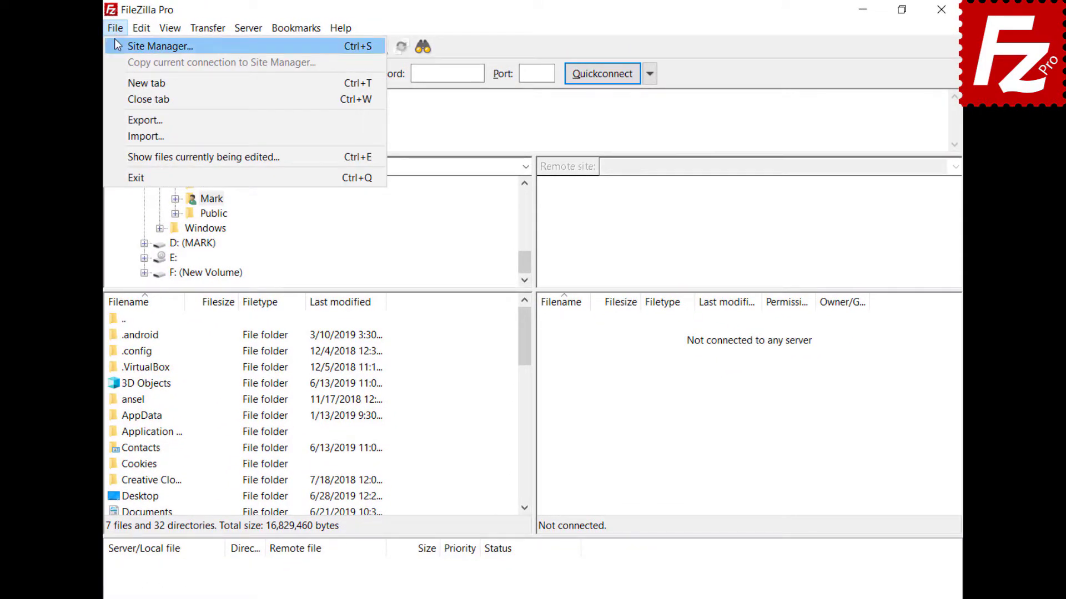
{"action": "left_click", "coordinate": [119, 47]}
{"action": "left_click", "coordinate": [335, 416]}
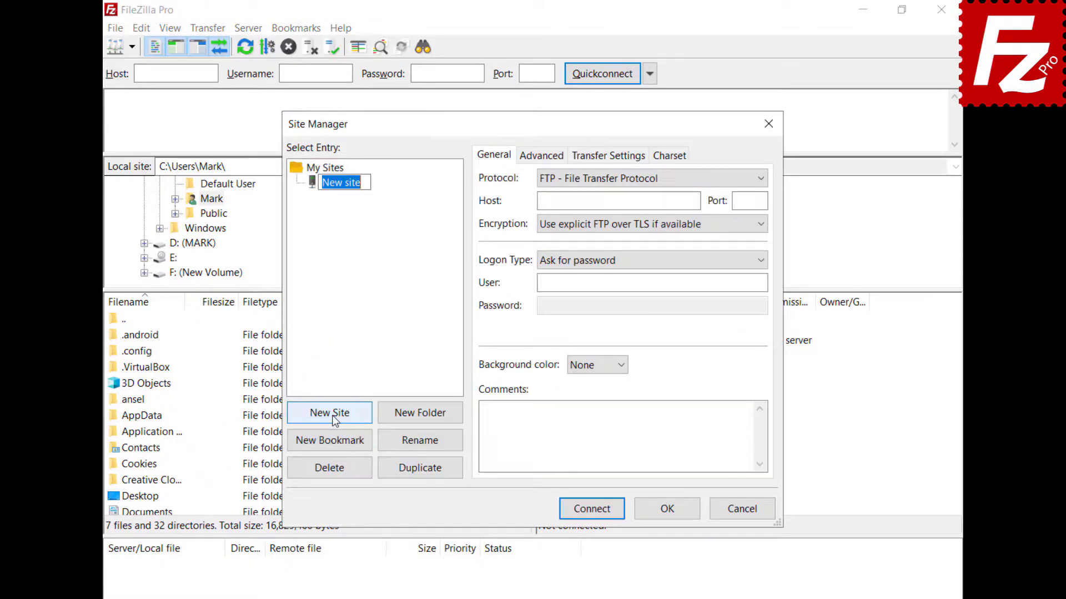
{"action": "type", "text": "Wordpress"}
{"action": "left_click", "coordinate": [610, 200]}
{"action": "type", "text": "ftp.ondazultecnologia.com"}
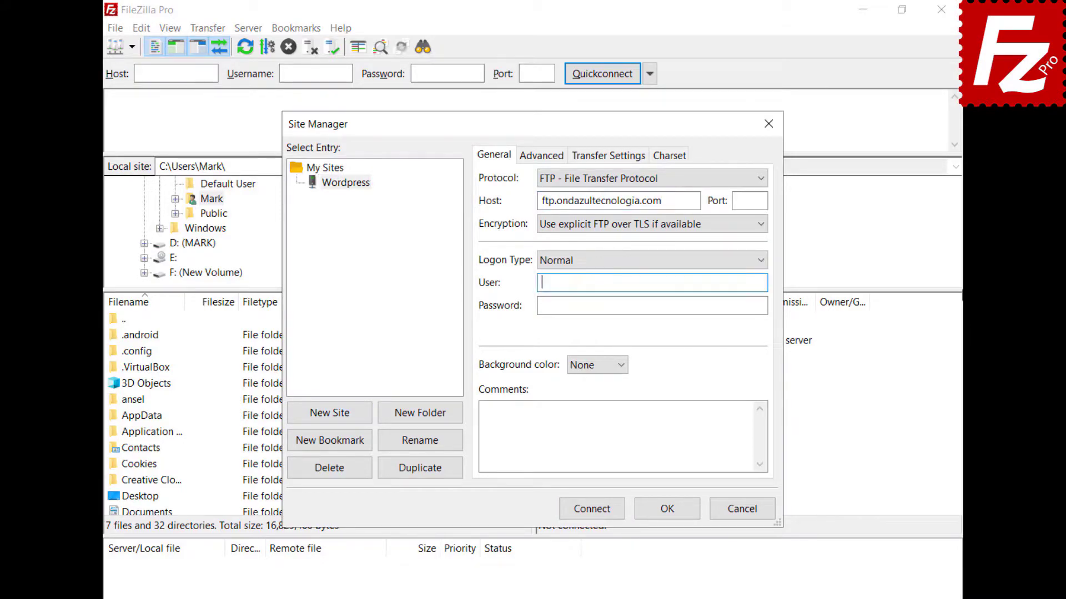
{"action": "key", "text": "ctrl+v"}
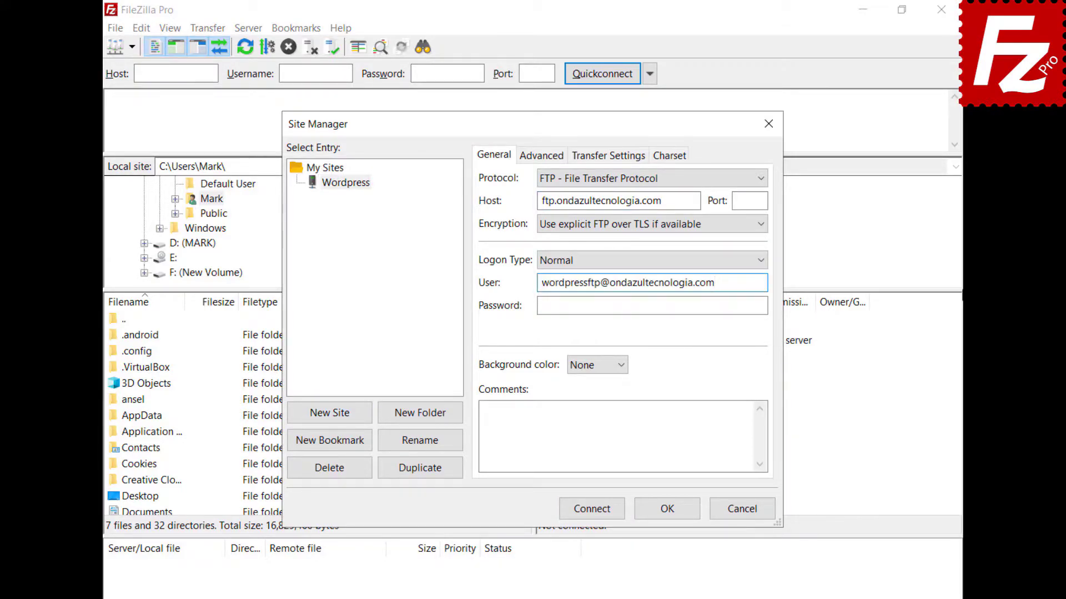
{"action": "key", "text": "Tab"}
{"action": "key", "text": "ctrl+v"}
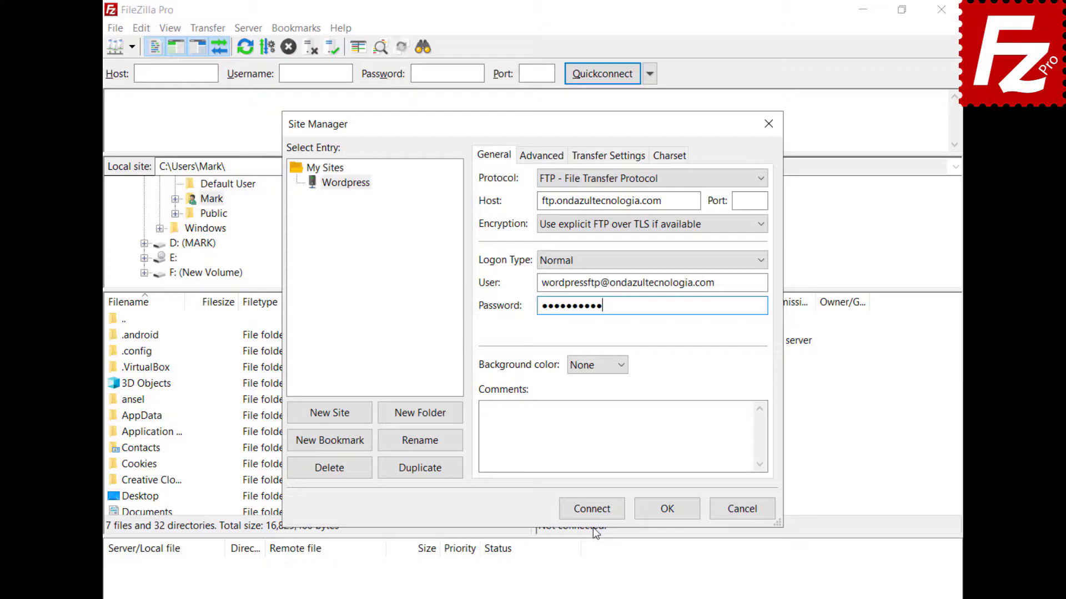
Step: Connect to the Wordpress site, always trusting its certificate
{"action": "left_click", "coordinate": [591, 509]}
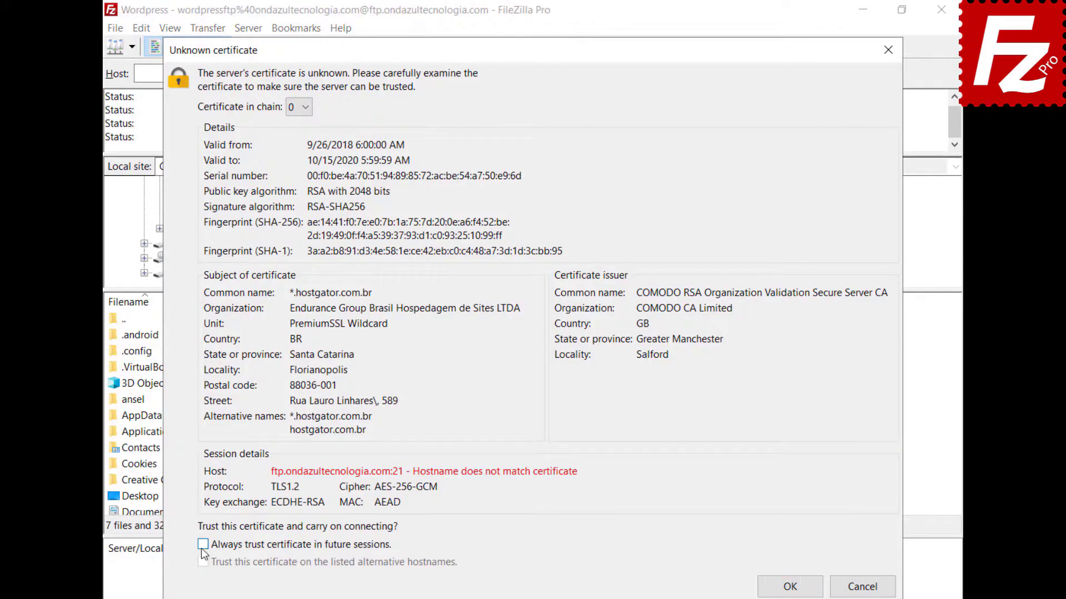
{"action": "left_click", "coordinate": [203, 546]}
{"action": "left_click", "coordinate": [793, 593]}
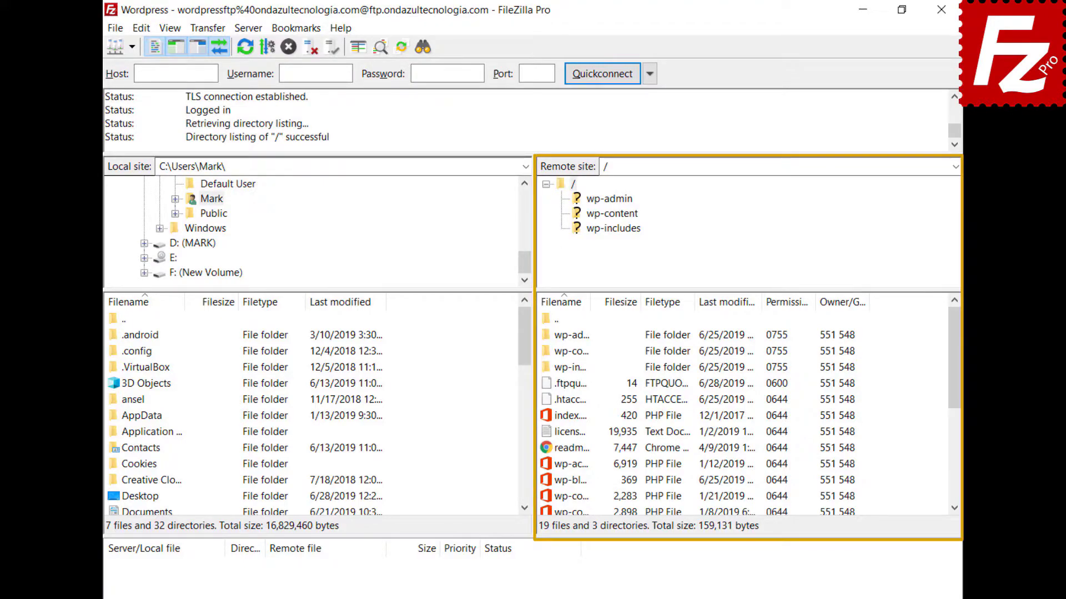
Step: Open wp-blog-header.php in Notepad and add 'Enter a new line here' as the first line
{"action": "right_click", "coordinate": [547, 480]}
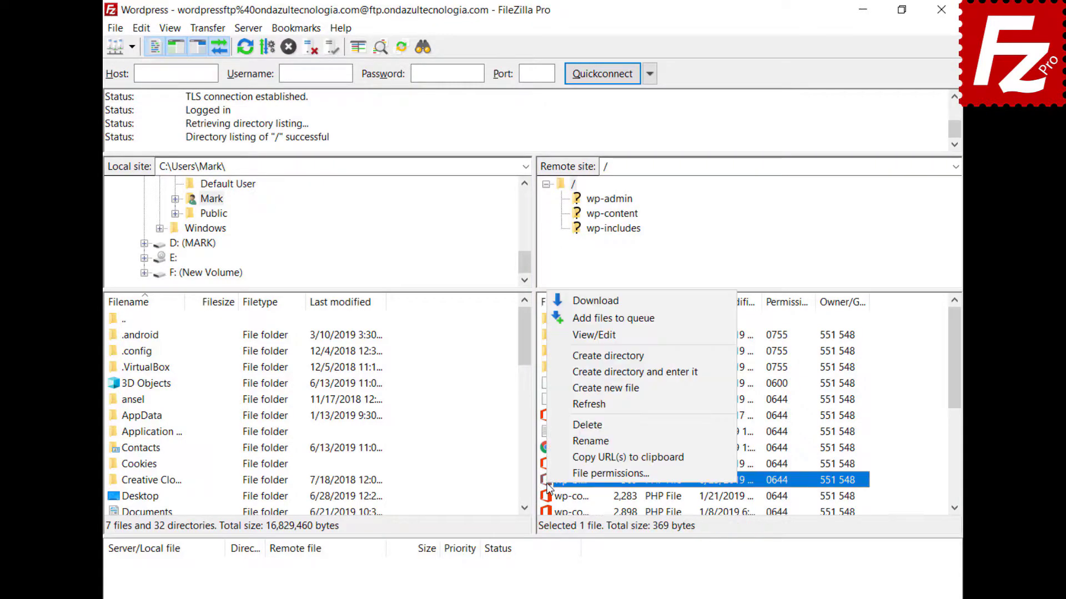
{"action": "left_click", "coordinate": [561, 336]}
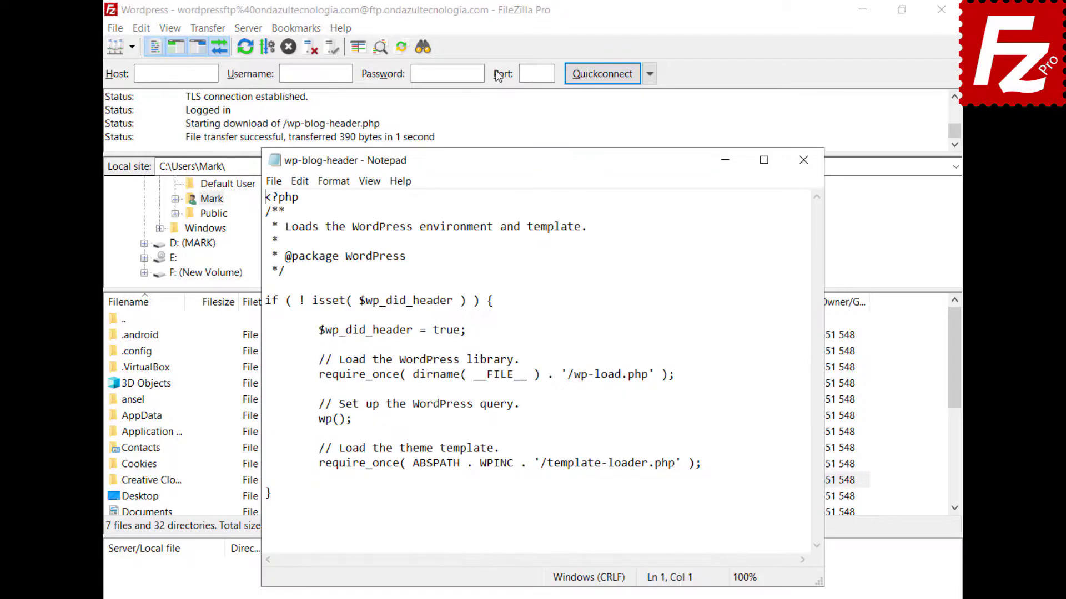
{"action": "key", "text": "Return"}
{"action": "key", "text": "Up"}
{"action": "type", "text": "Enter a ne"}
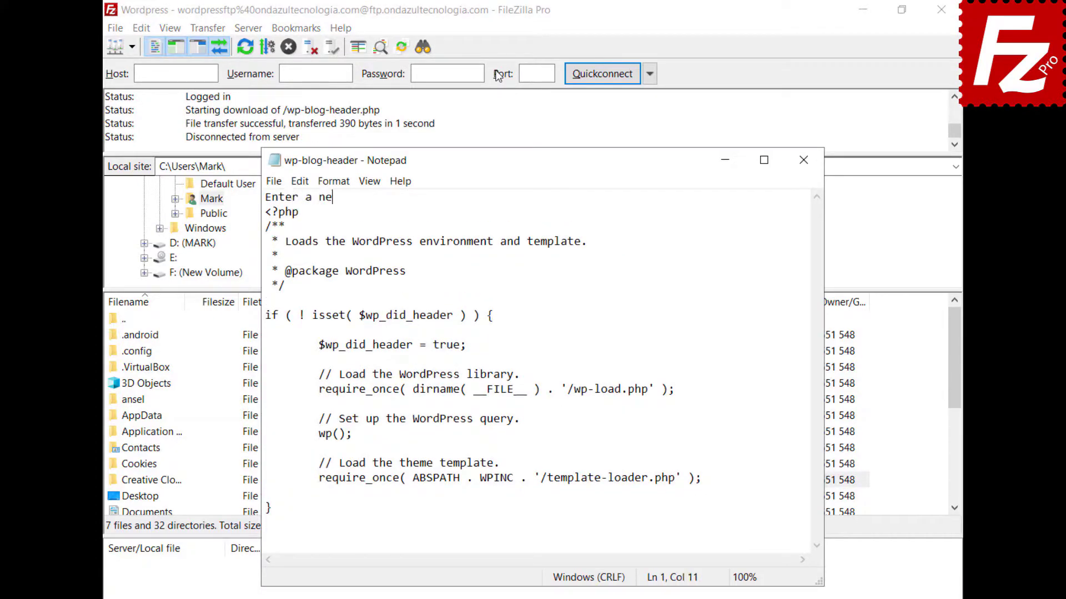
{"action": "type", "text": "w line here"}
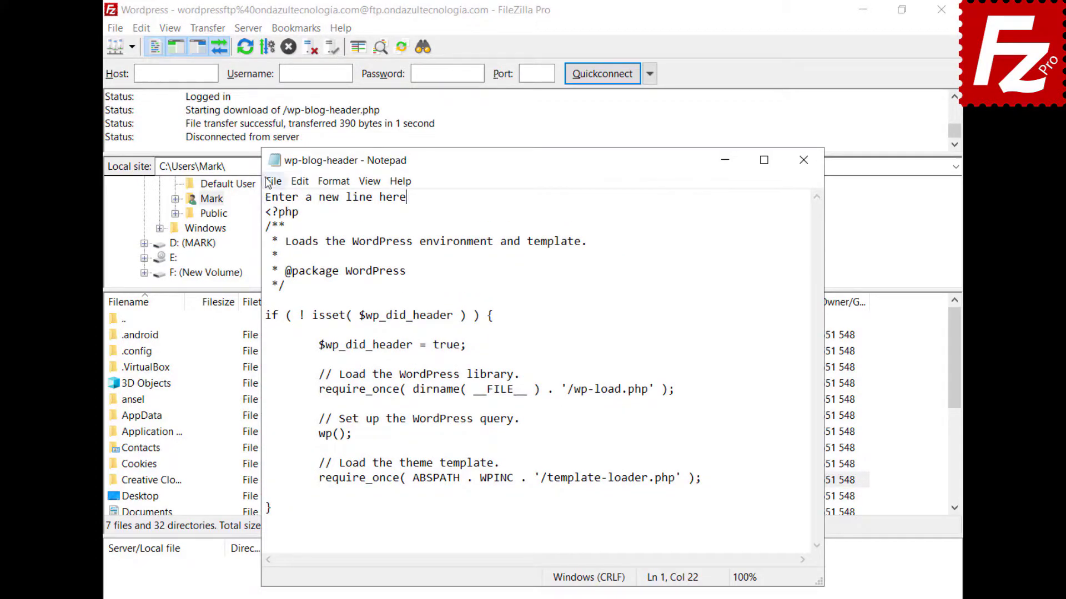
Step: Save the edited file and close Notepad
{"action": "left_click", "coordinate": [272, 182]}
{"action": "left_click", "coordinate": [294, 305]}
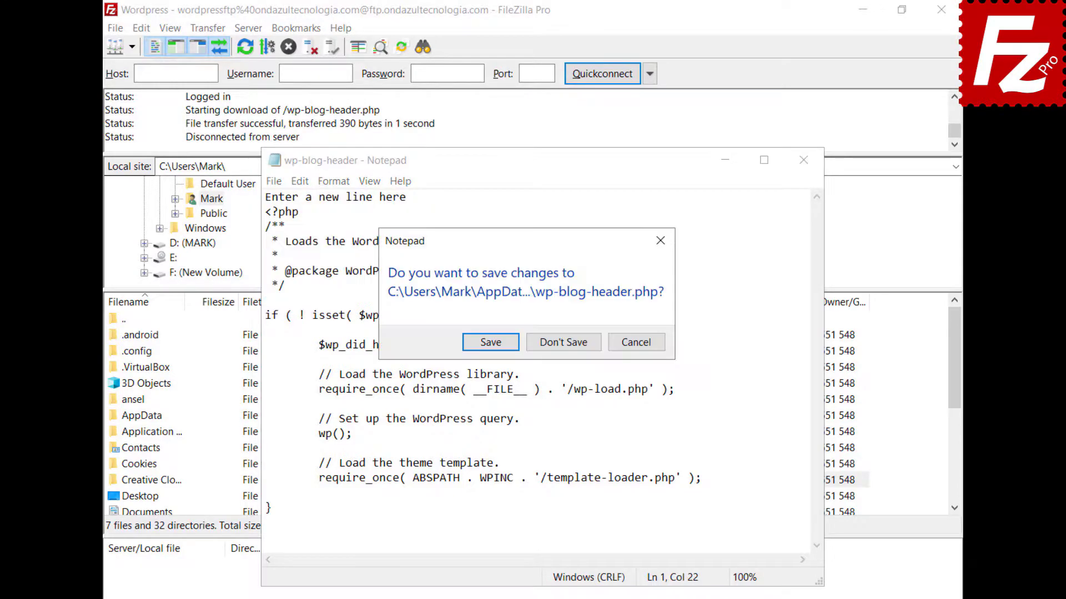
{"action": "left_click", "coordinate": [488, 343]}
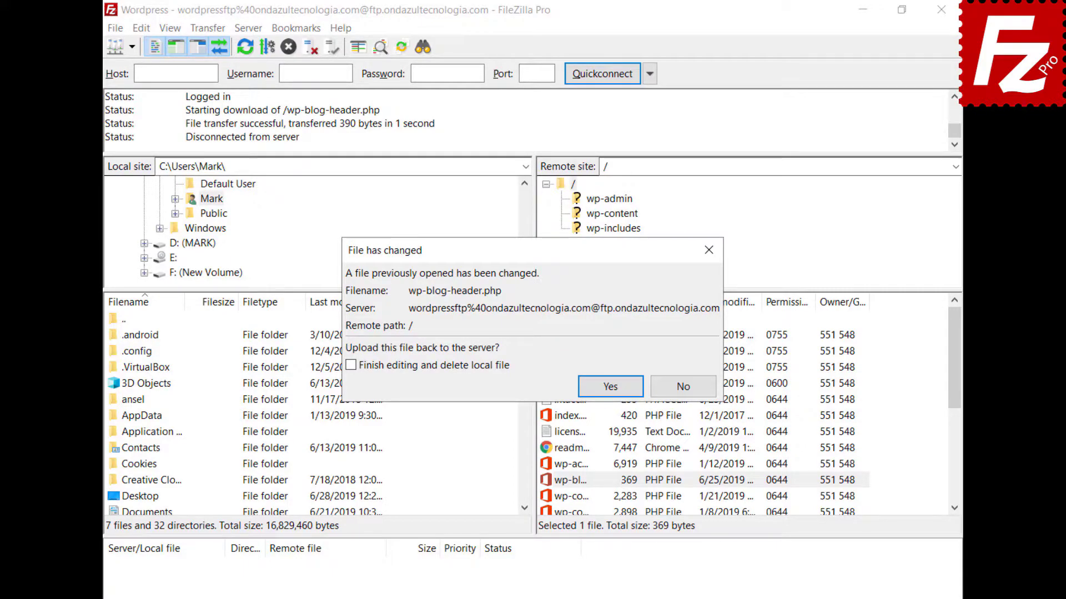
Step: Confirm uploading the changed wp-blog-header.php back to the server
{"action": "left_click", "coordinate": [611, 386]}
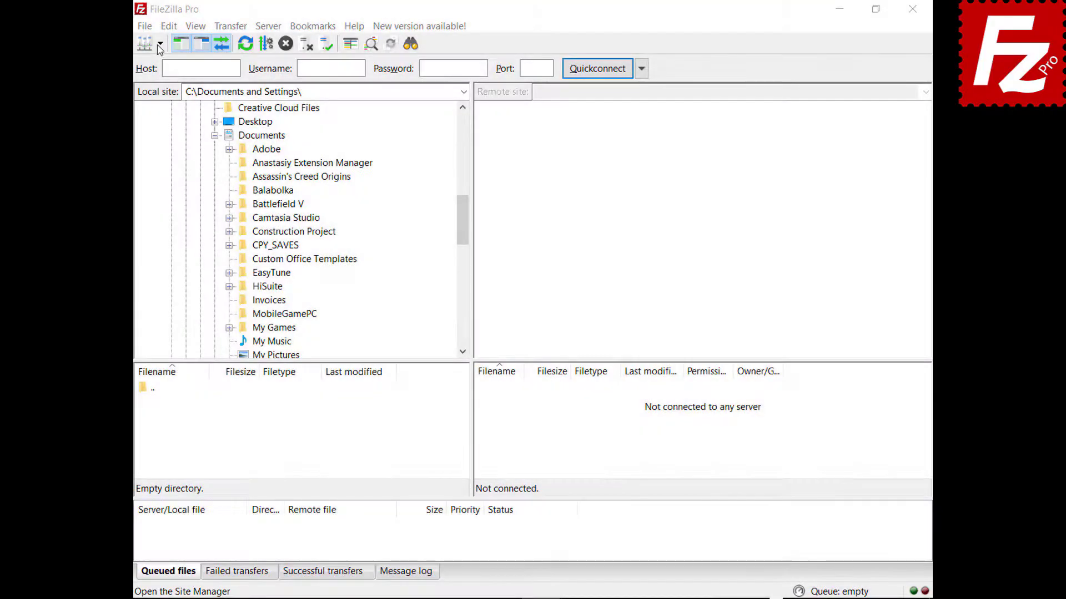
Step: Connect to the saved FTP site, drag Financial.xlsx into Documents and Evaluation.pdf to the server
{"action": "left_click", "coordinate": [160, 49]}
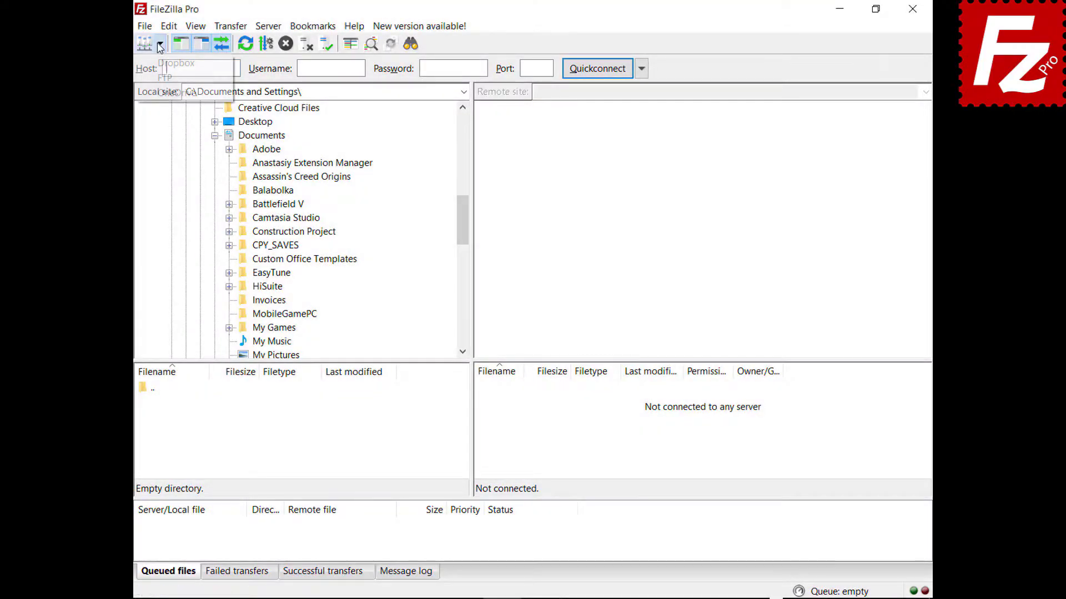
{"action": "left_click", "coordinate": [161, 78]}
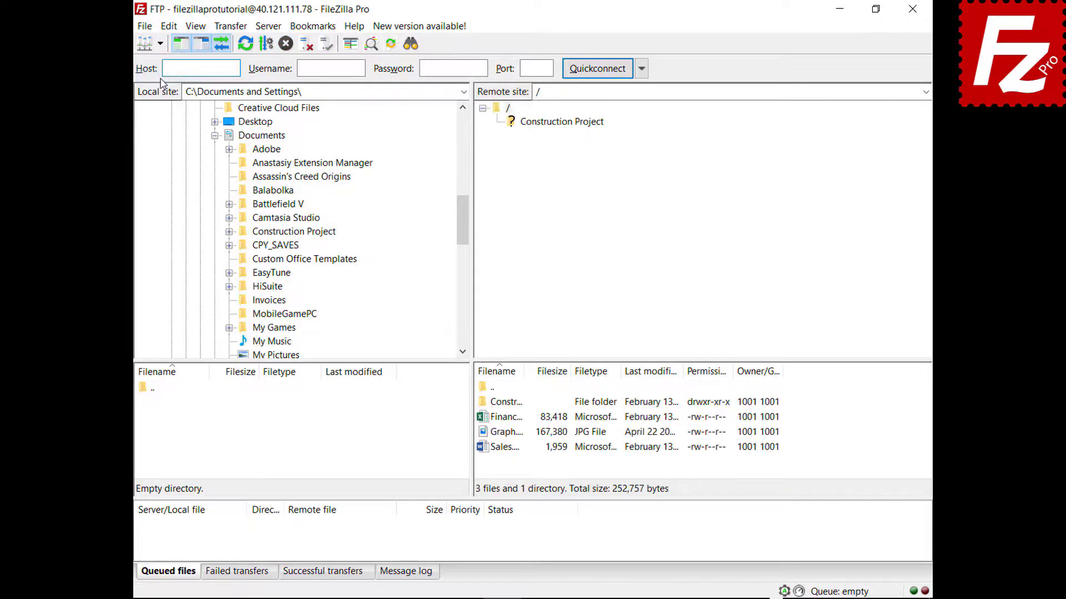
{"action": "left_click", "coordinate": [487, 419]}
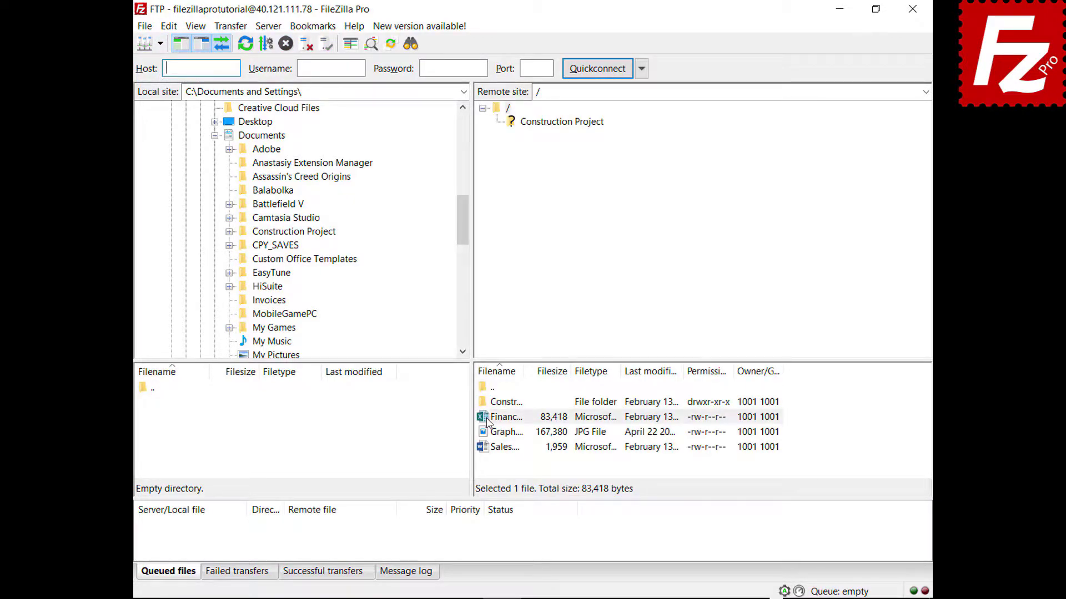
{"action": "left_click_drag", "start_coordinate": [486, 419], "coordinate": [298, 138]}
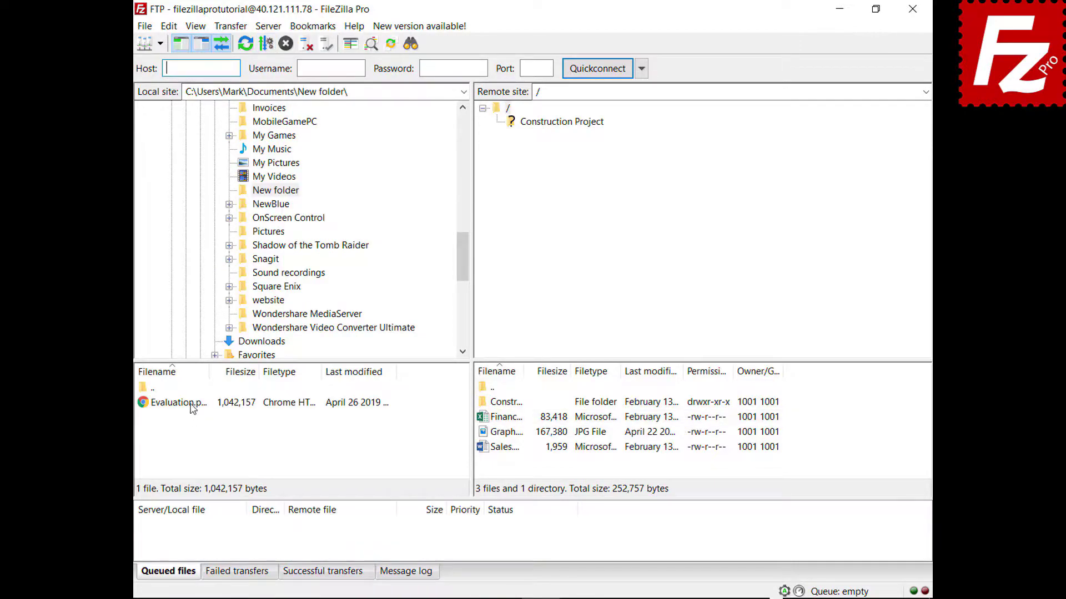
{"action": "left_click", "coordinate": [192, 407]}
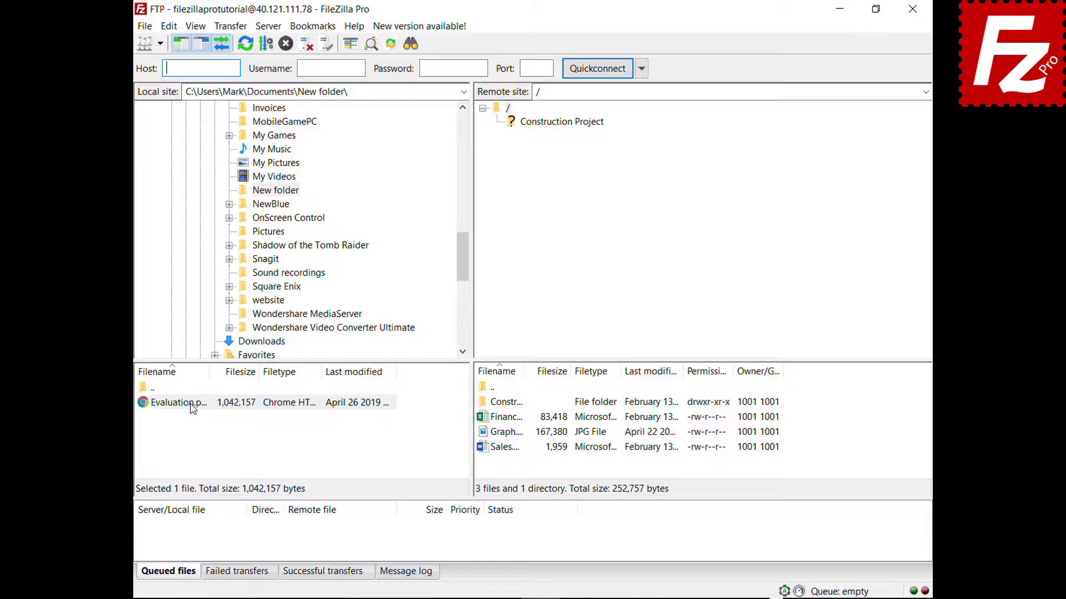
{"action": "left_click_drag", "start_coordinate": [191, 407], "coordinate": [517, 469]}
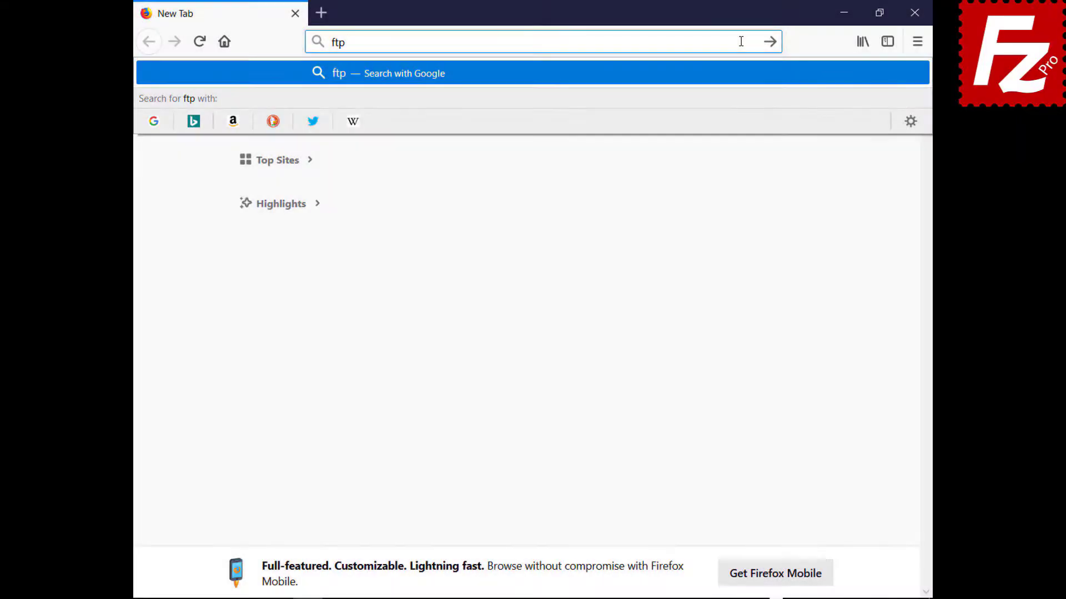
Step: Load ftptest.net and enter host 40.121.111.78 with the FTP account's username and password
{"action": "type", "text": "test.net"}
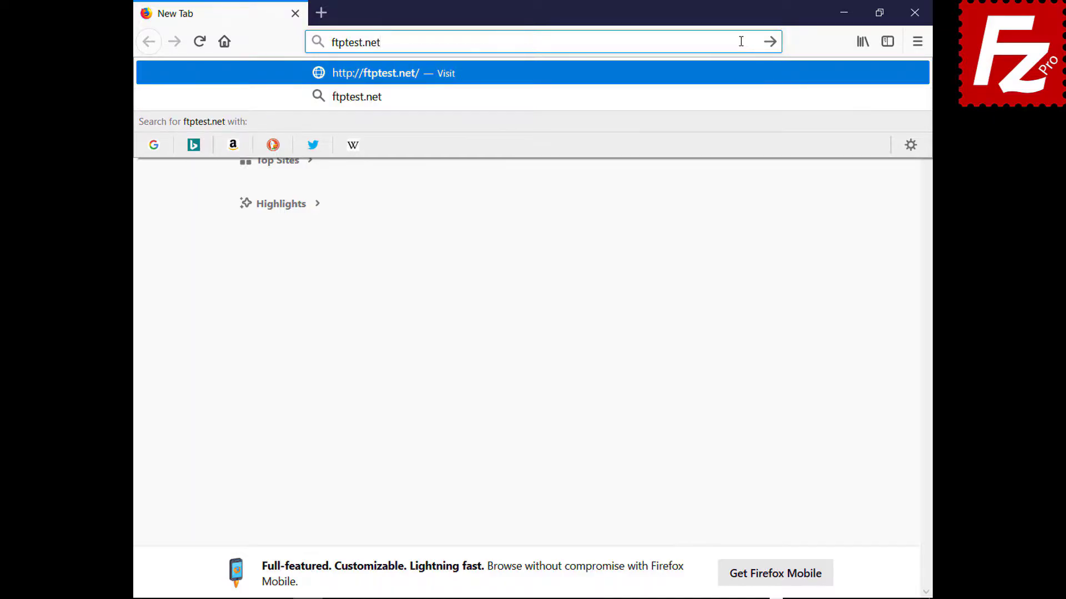
{"action": "key", "text": "Return"}
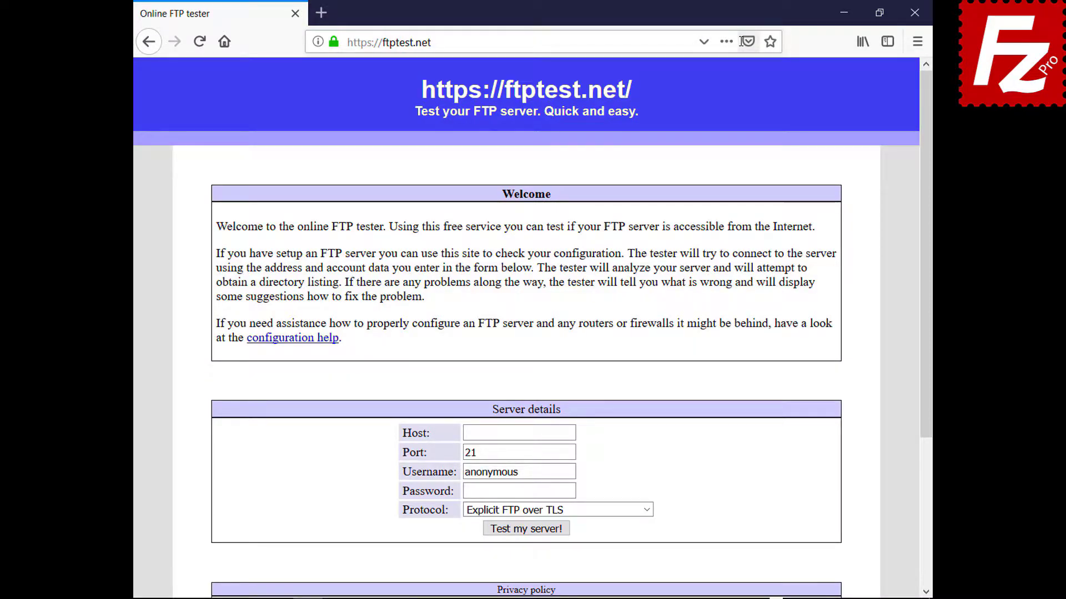
{"action": "left_click", "coordinate": [519, 433]}
{"action": "type", "text": "40.121.111.78"}
{"action": "double_click", "coordinate": [572, 472]}
{"action": "type", "text": "filezillaprotutorial"}
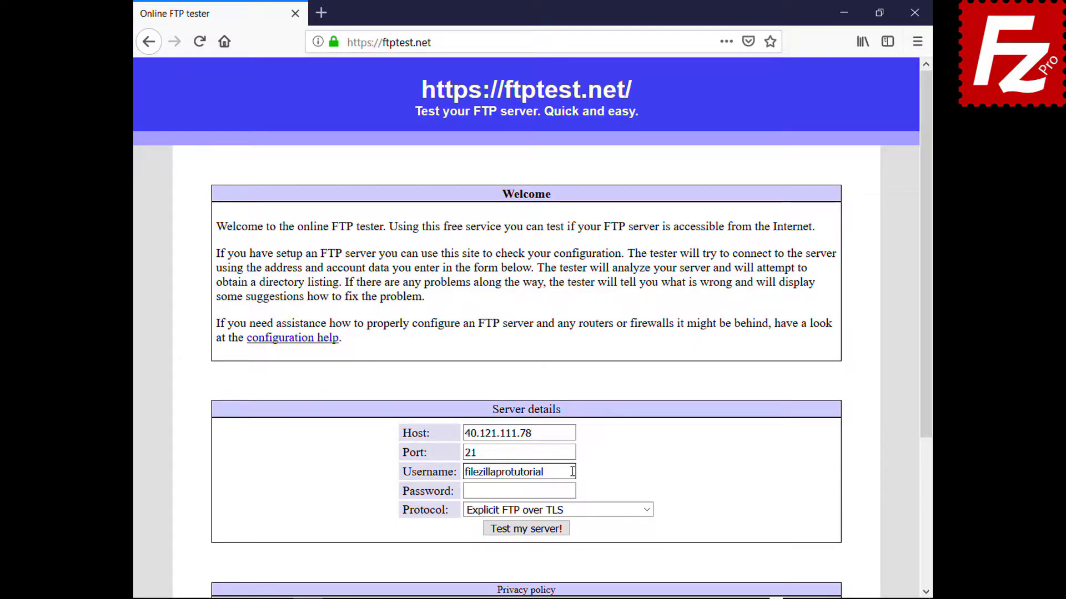
{"action": "key", "text": "Tab"}
{"action": "key", "text": "ctrl+v"}
Step: Set Protocol to 'Allow fallback to plain FTP', run the server test and scroll through the log
{"action": "left_click", "coordinate": [644, 509]}
{"action": "left_click", "coordinate": [642, 554]}
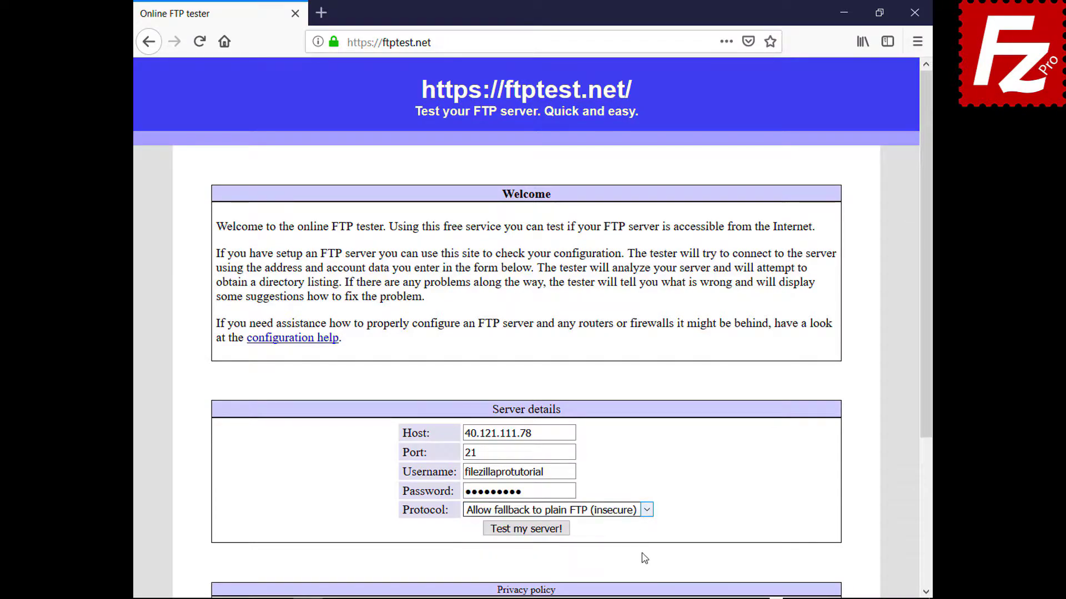
{"action": "left_click", "coordinate": [551, 529]}
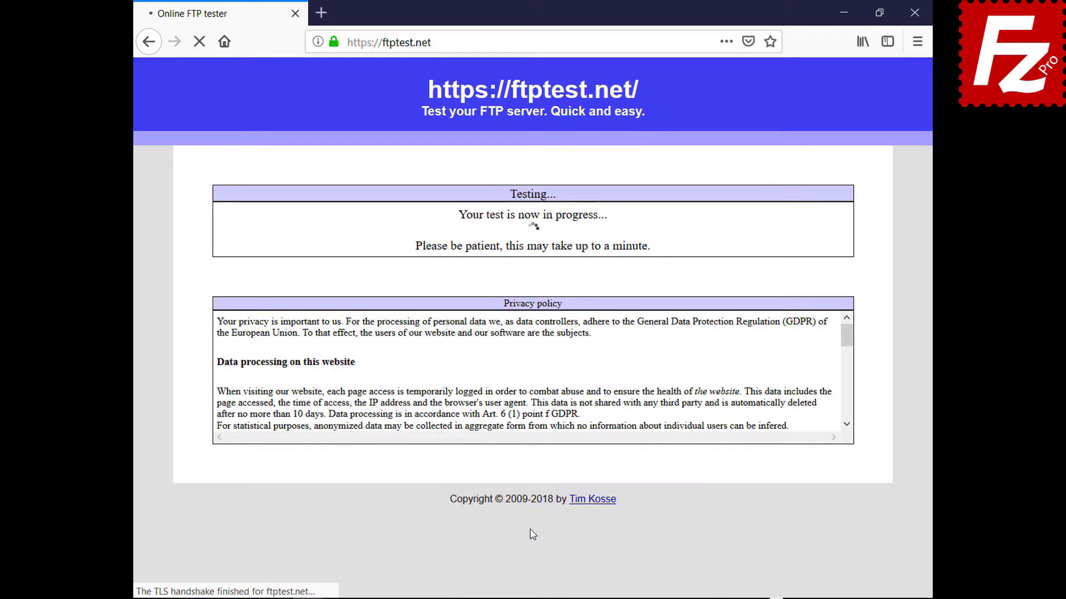
{"action": "scroll", "coordinate": [921, 449], "scroll_direction": "up", "scroll_amount": 1}
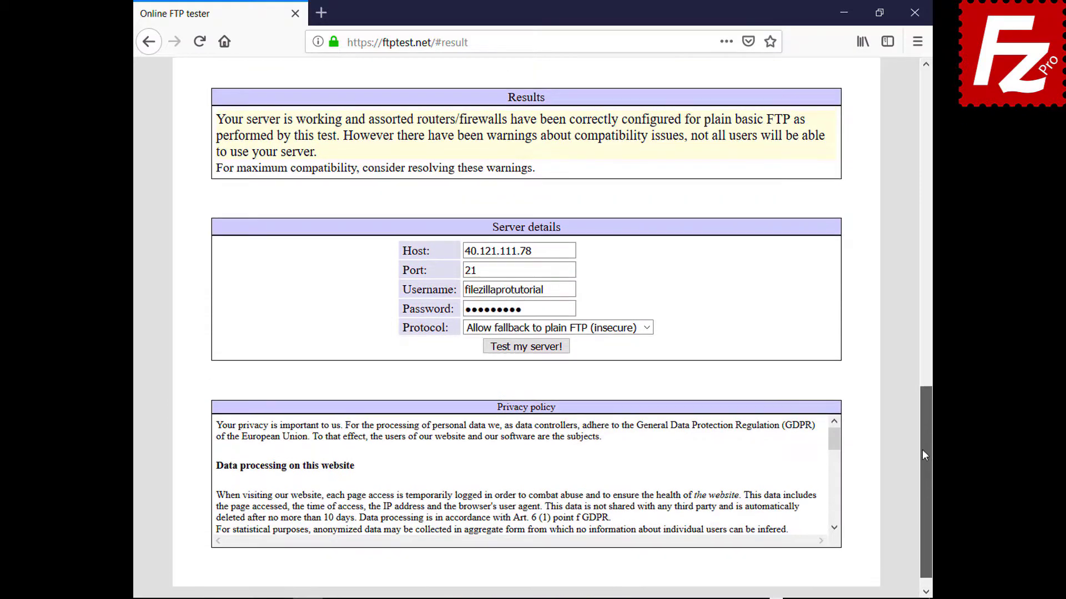
{"action": "left_click_drag", "start_coordinate": [924, 455], "coordinate": [876, 139]}
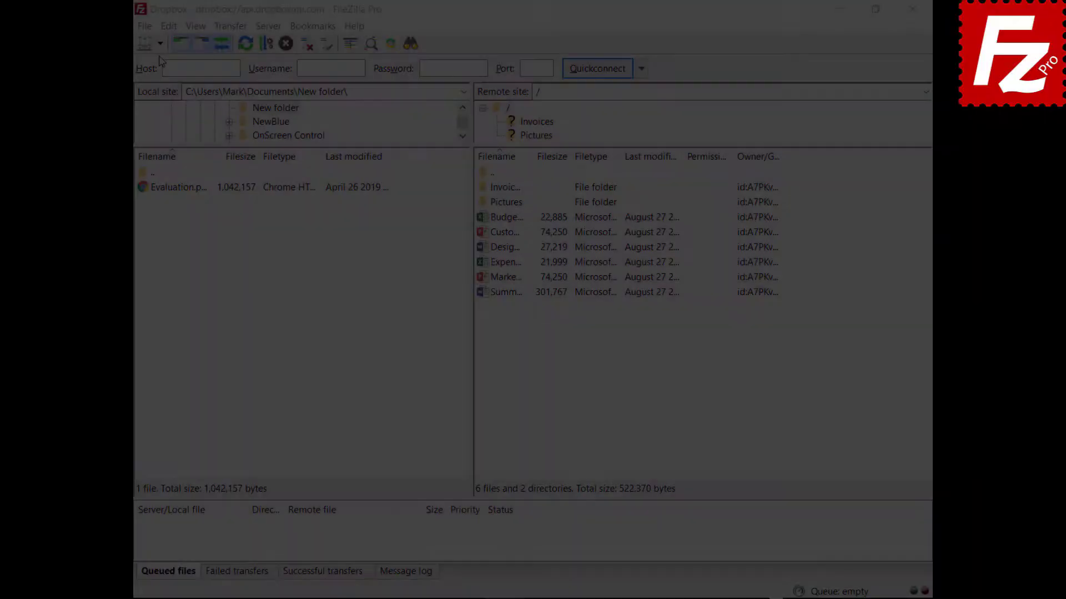
Step: Open the saved OneDrive site in a new tab beside Dropbox, then return to the Dropbox tab
{"action": "left_click", "coordinate": [160, 43]}
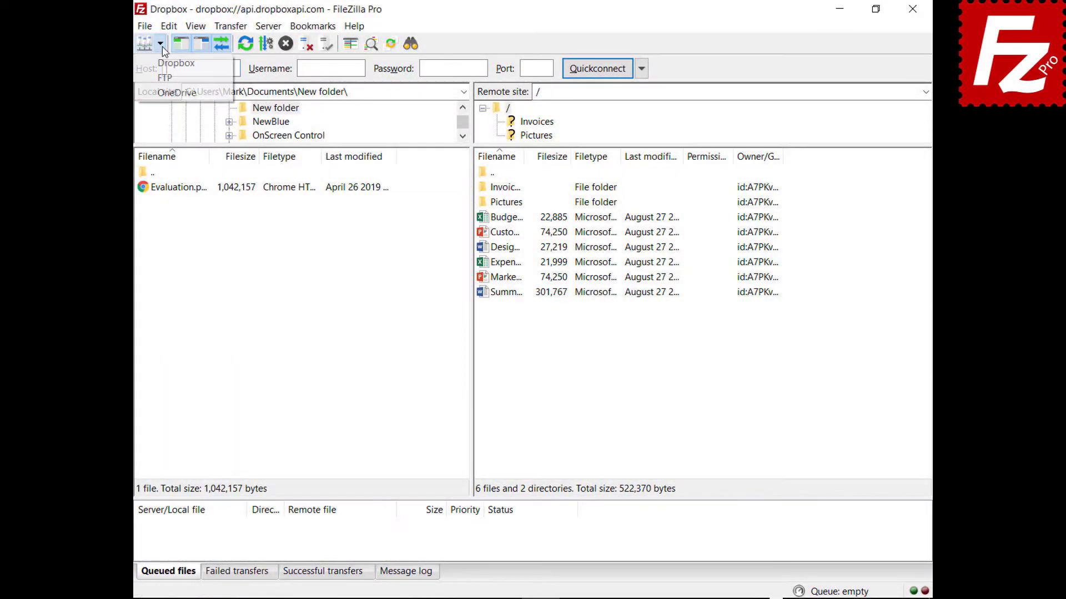
{"action": "left_click", "coordinate": [164, 95]}
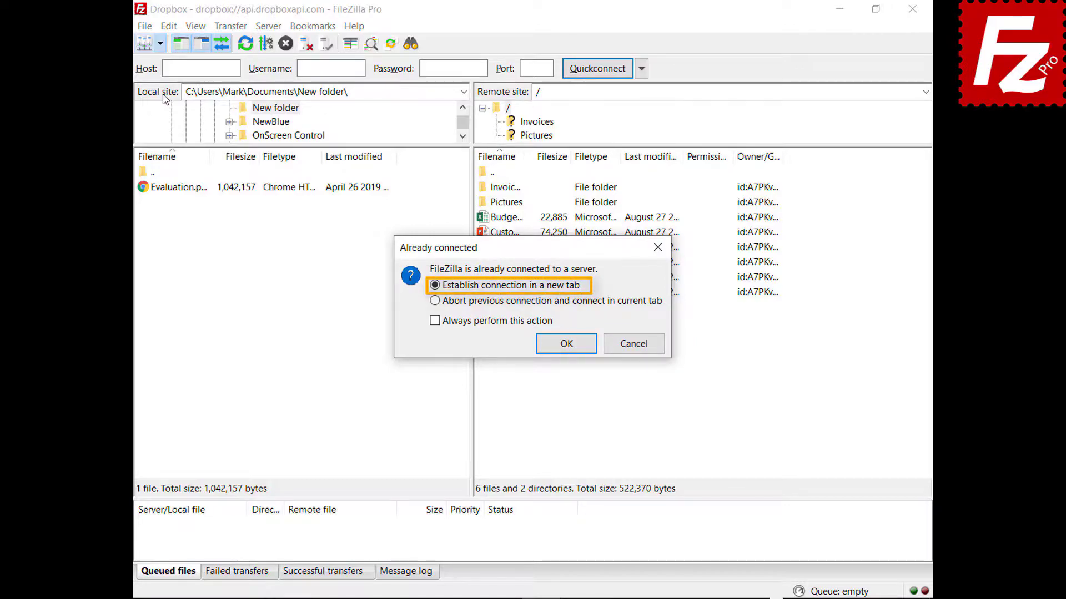
{"action": "left_click", "coordinate": [567, 349]}
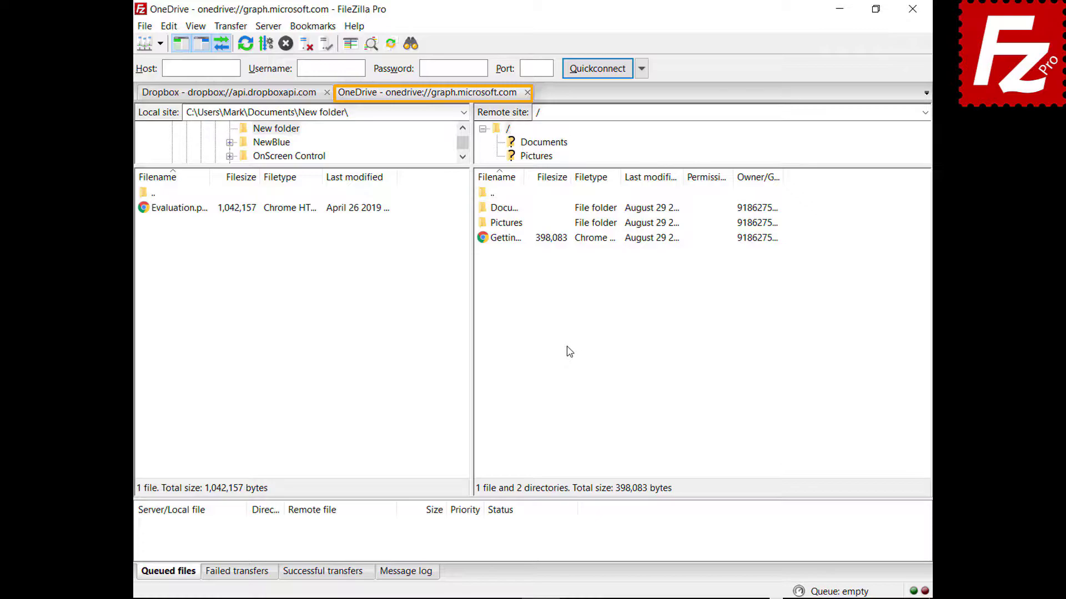
{"action": "left_click", "coordinate": [228, 94]}
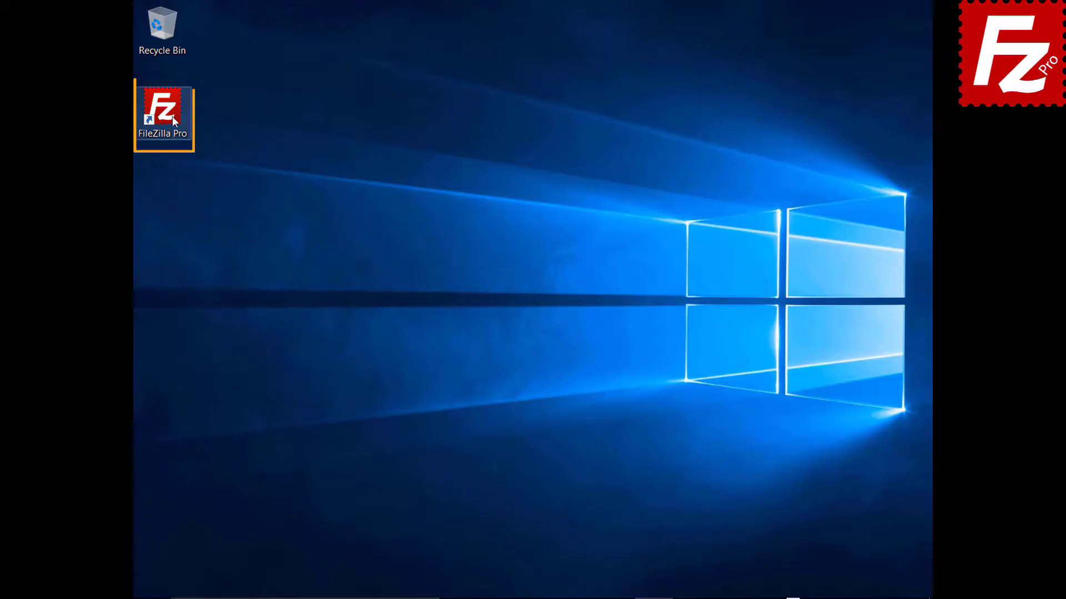
Step: Launch FileZilla Pro and save the current connection to Site Manager as 'New connection'
{"action": "double_click", "coordinate": [169, 115]}
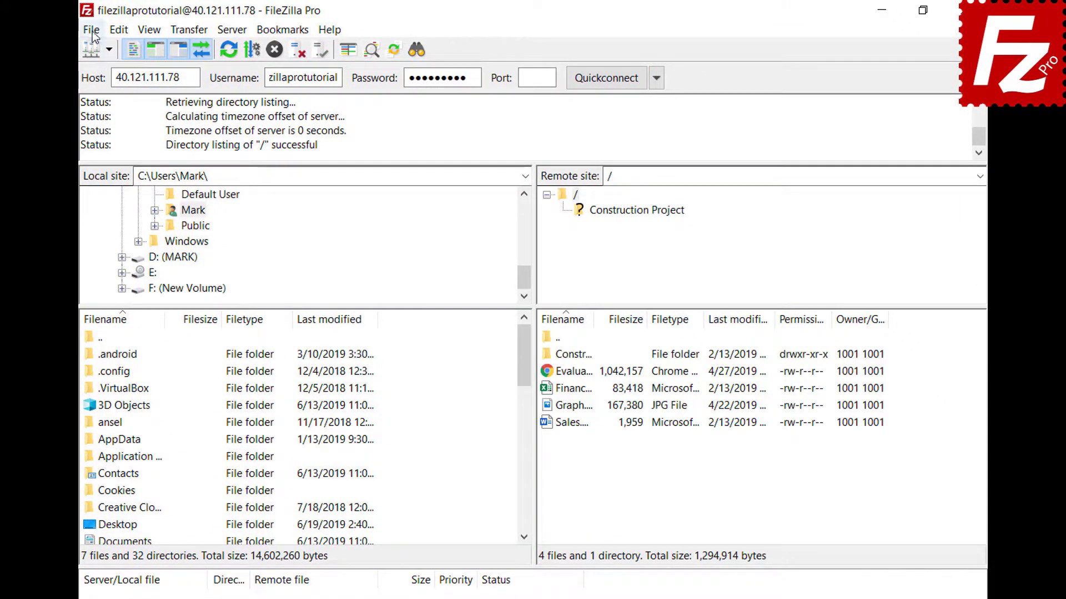
{"action": "left_click", "coordinate": [92, 31]}
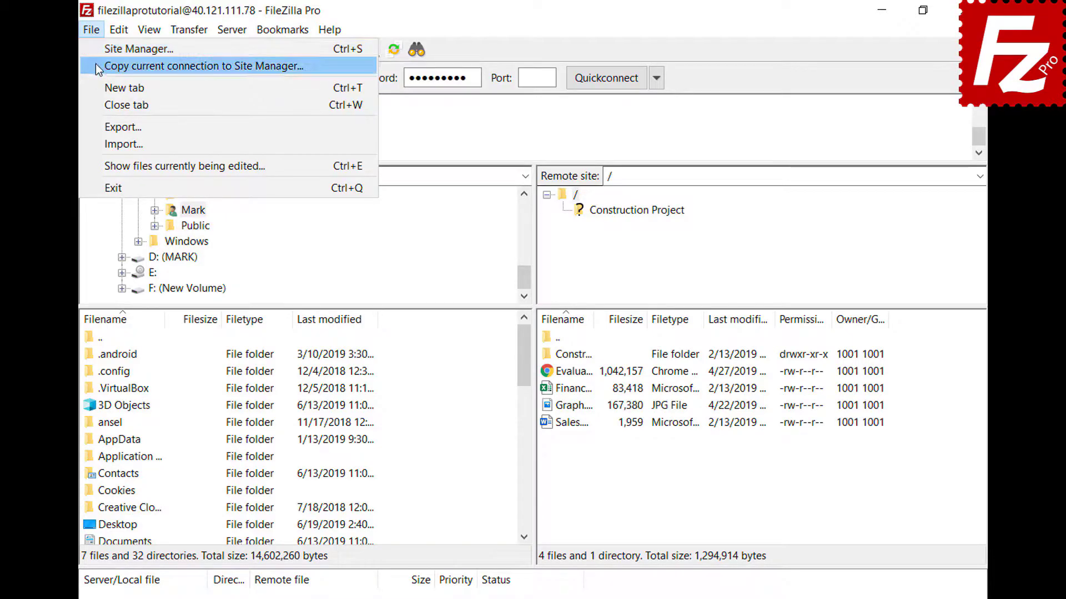
{"action": "left_click", "coordinate": [111, 66]}
{"action": "type", "text": "New connect"}
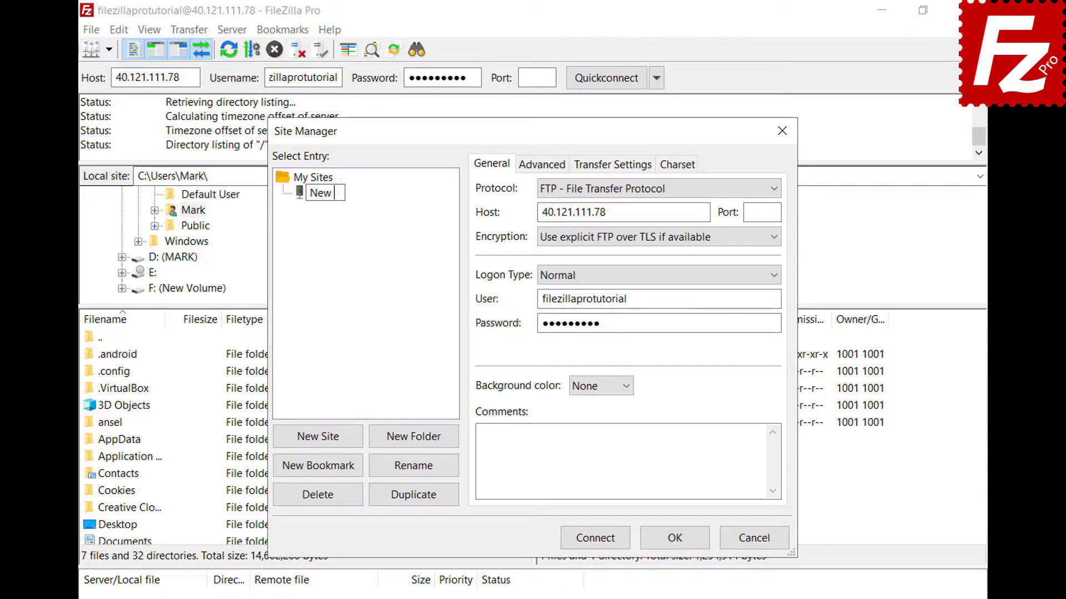
{"action": "type", "text": "ion"}
{"action": "key", "text": "Return"}
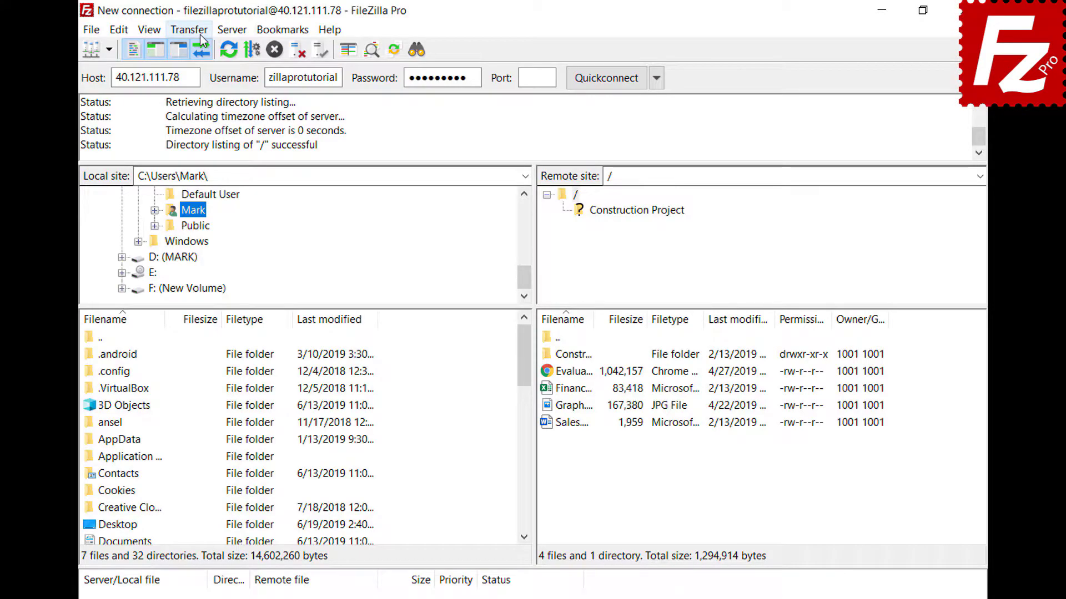
Step: Look over the Transfer menu's file-exists and transfer type options, then bring up Manual transfer
{"action": "left_click", "coordinate": [200, 37]}
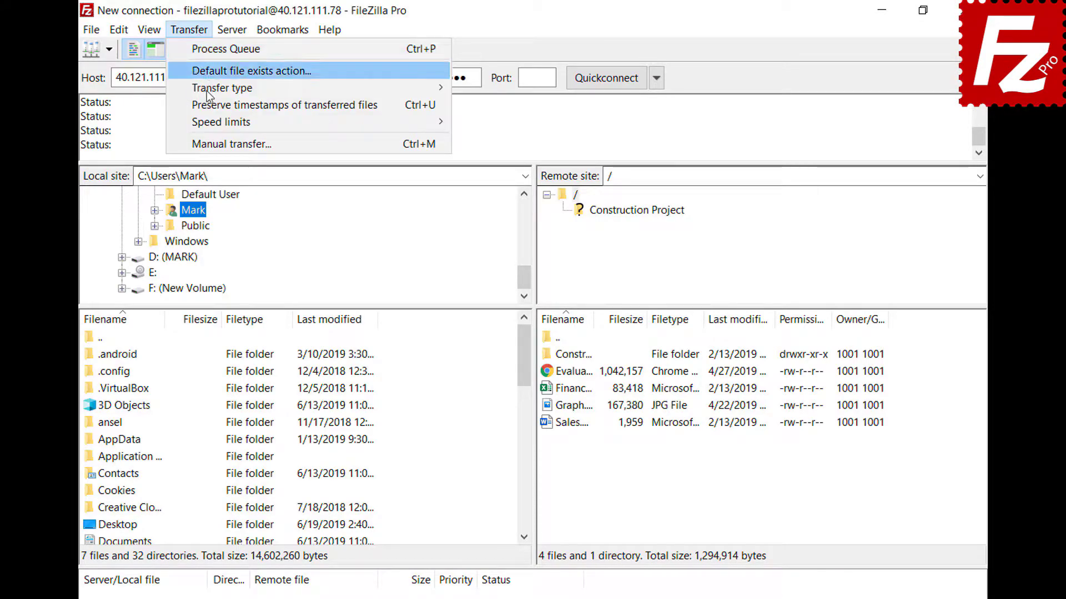
{"action": "left_click", "coordinate": [215, 144]}
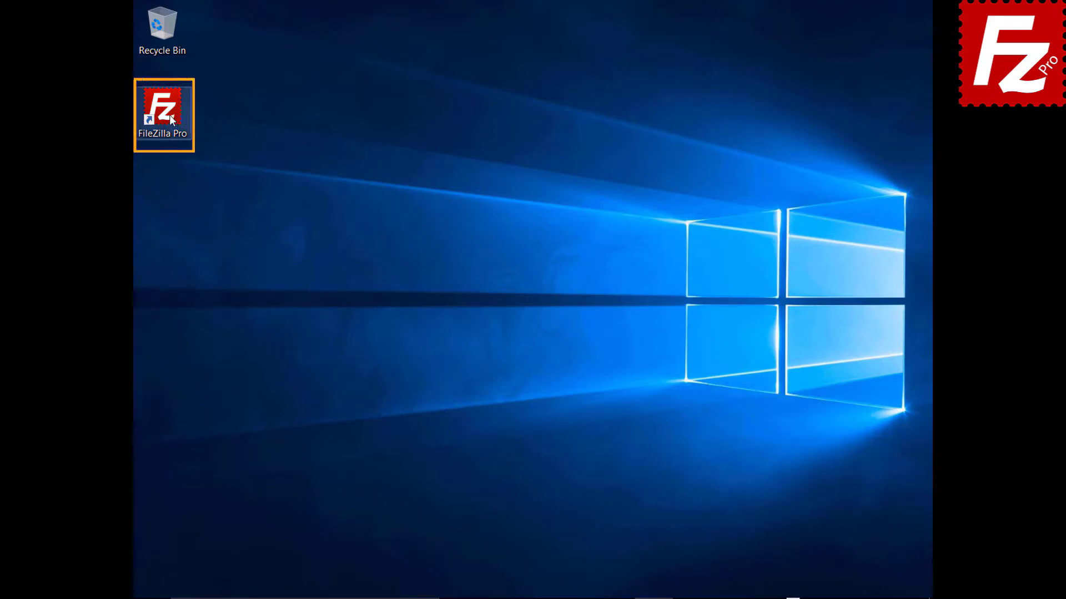
Step: Launch FileZilla Pro, reconnect to the last server, then disconnect and reconnect once more
{"action": "double_click", "coordinate": [169, 115]}
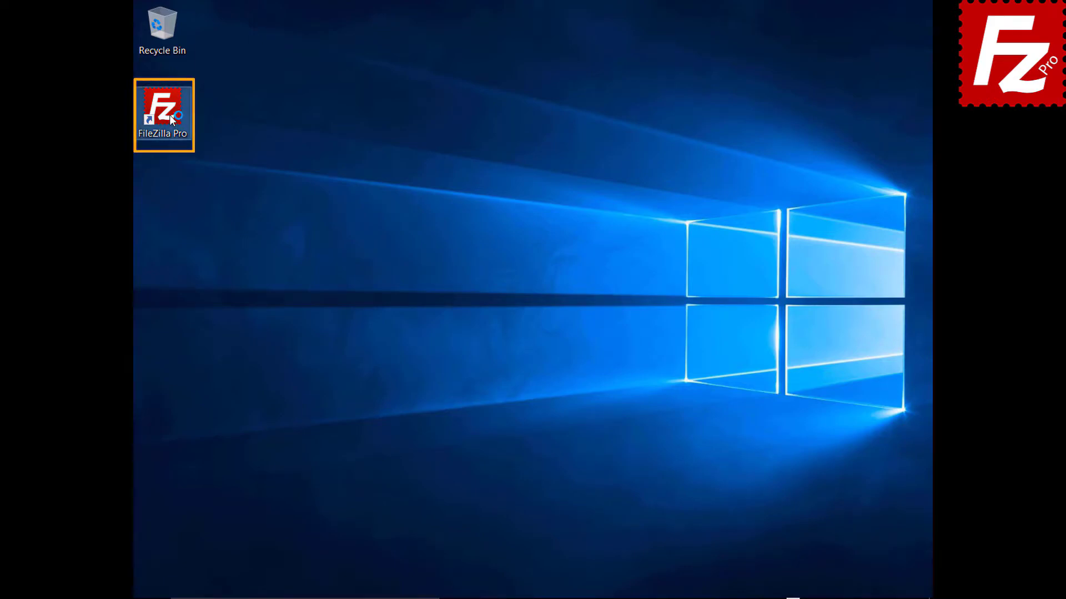
{"action": "left_click", "coordinate": [249, 29]}
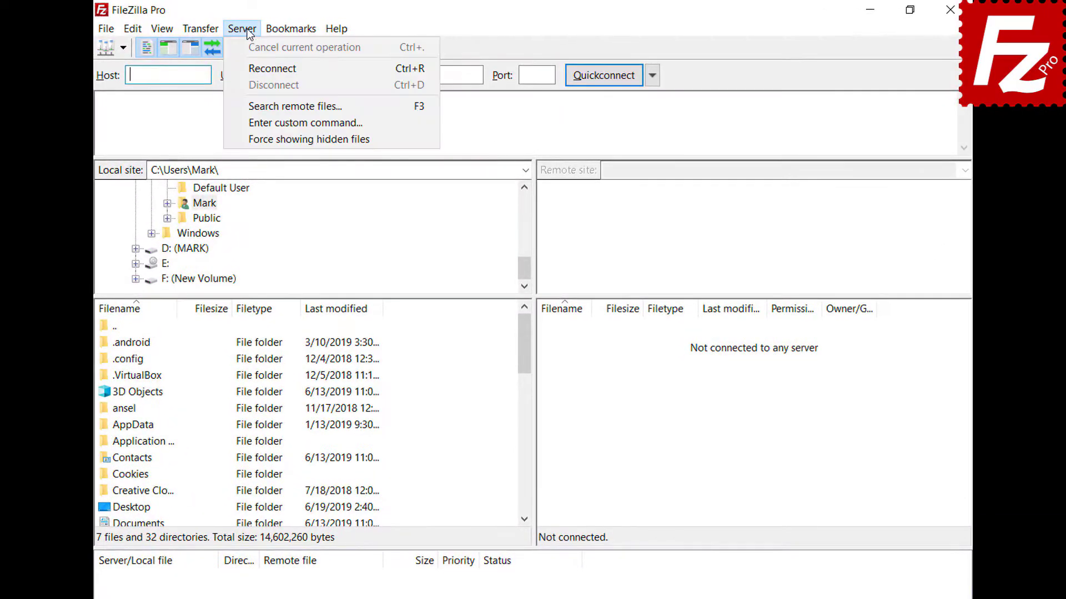
{"action": "left_click", "coordinate": [261, 69]}
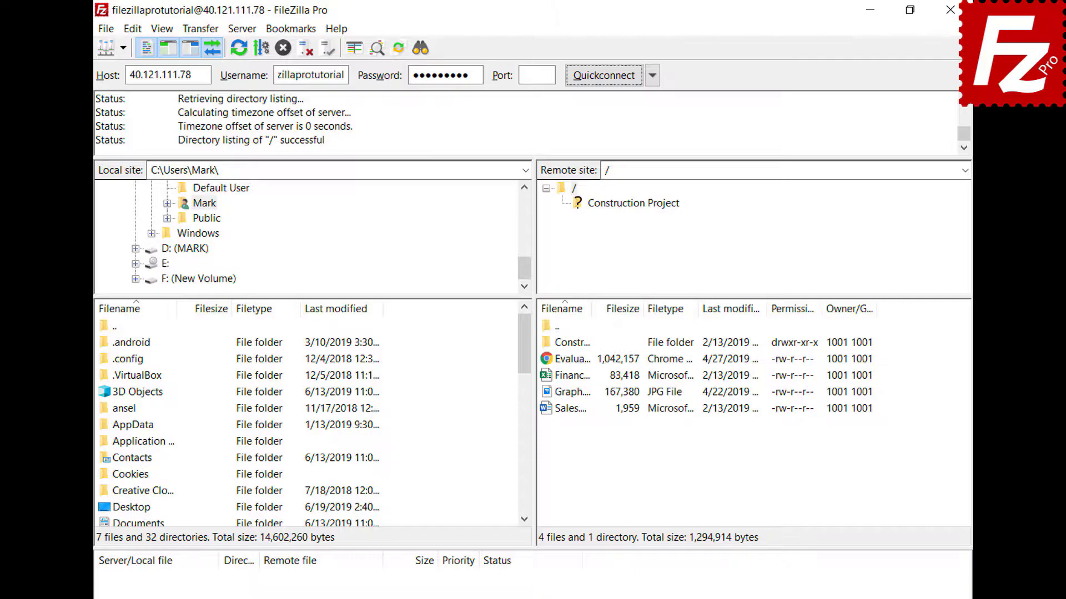
{"action": "left_click", "coordinate": [241, 32]}
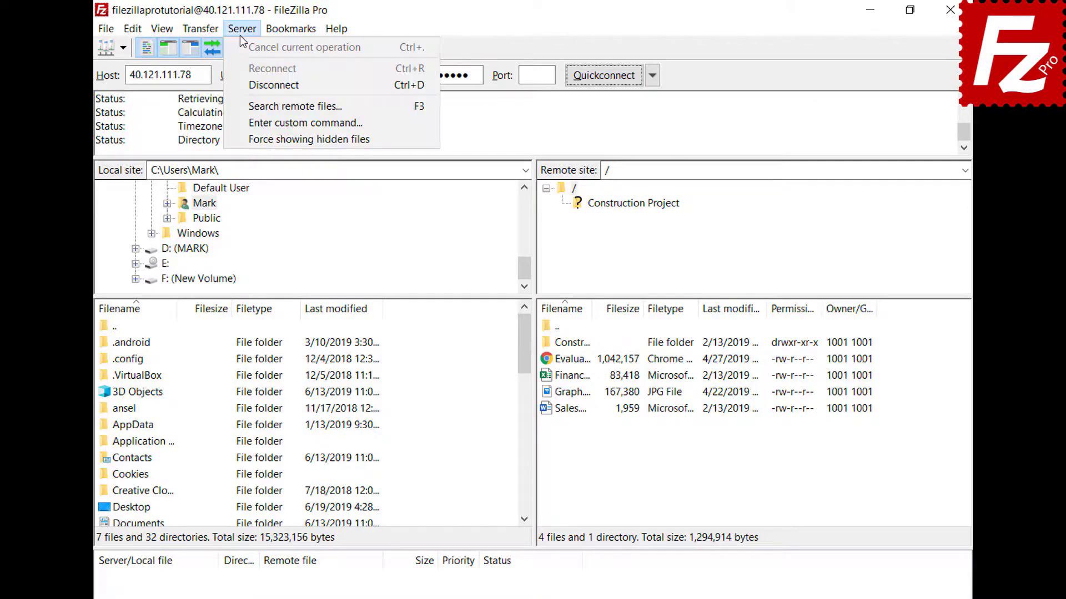
{"action": "left_click", "coordinate": [272, 85]}
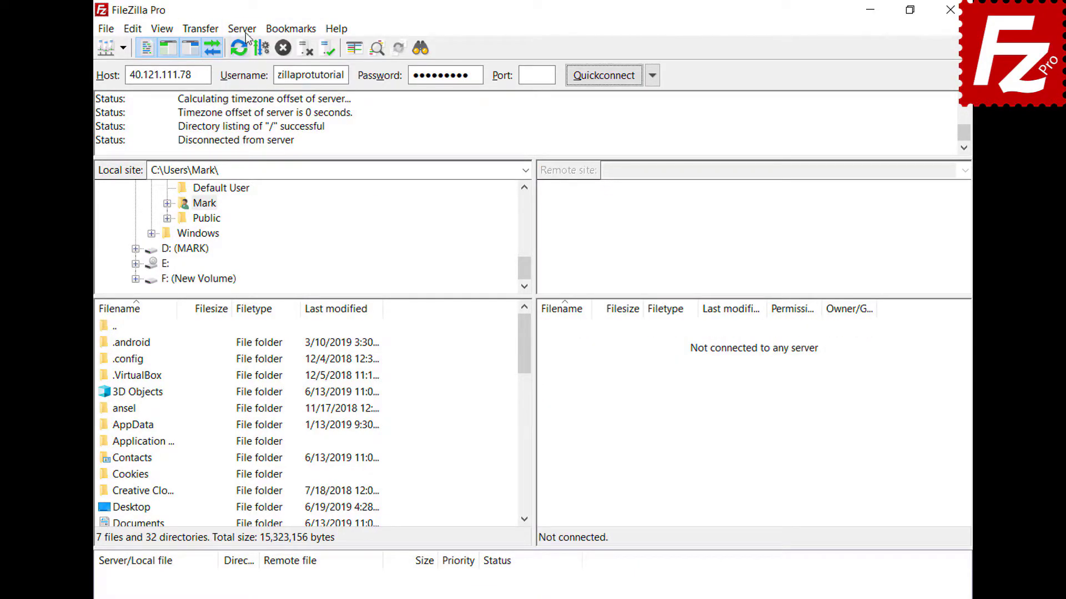
{"action": "left_click", "coordinate": [245, 31]}
{"action": "left_click", "coordinate": [253, 69]}
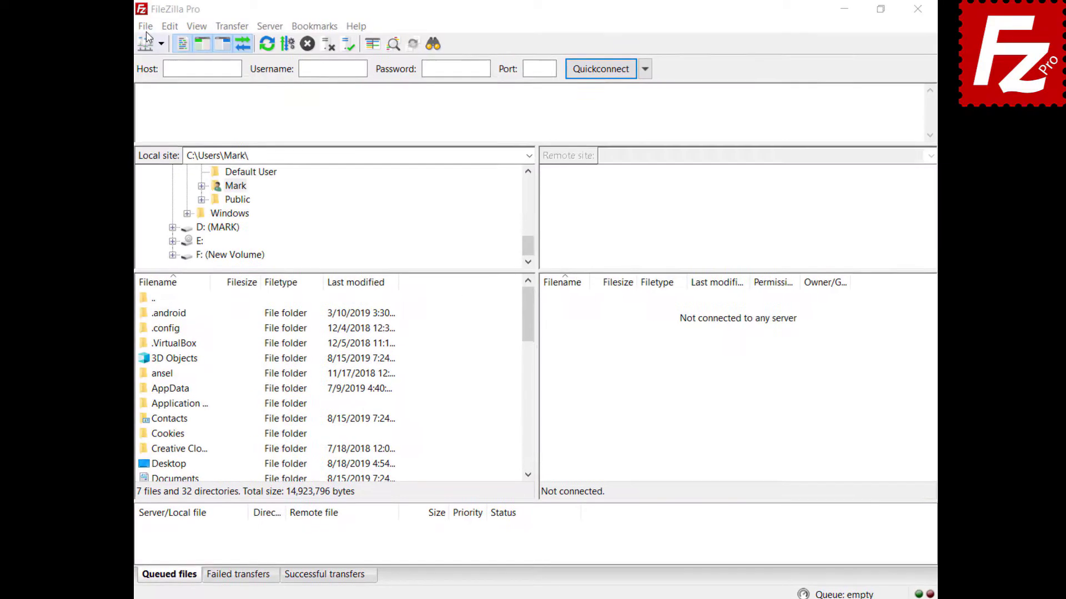
Step: Create a Site Manager entry 'Google Drive' with the Google Drive protocol and the account e-mail
{"action": "left_click", "coordinate": [146, 30]}
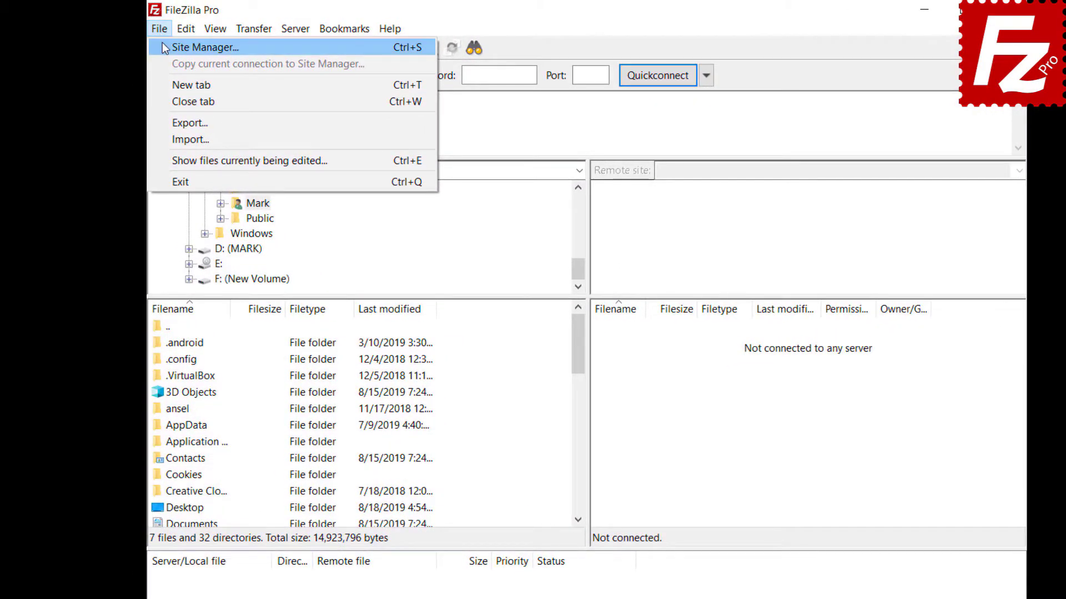
{"action": "left_click", "coordinate": [149, 41]}
{"action": "left_click", "coordinate": [380, 430]}
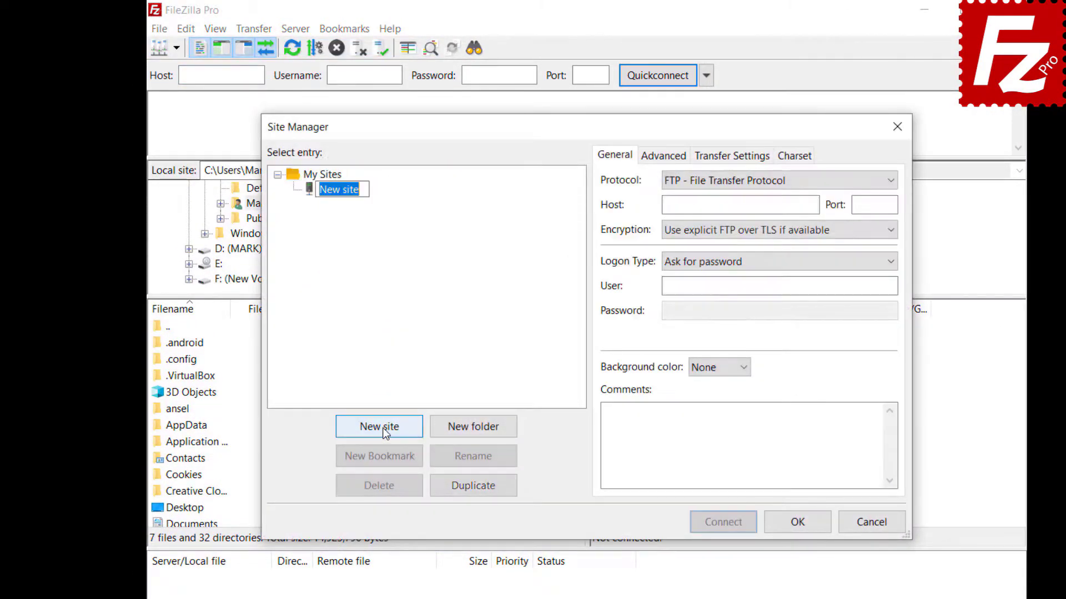
{"action": "type", "text": "Google Drive"}
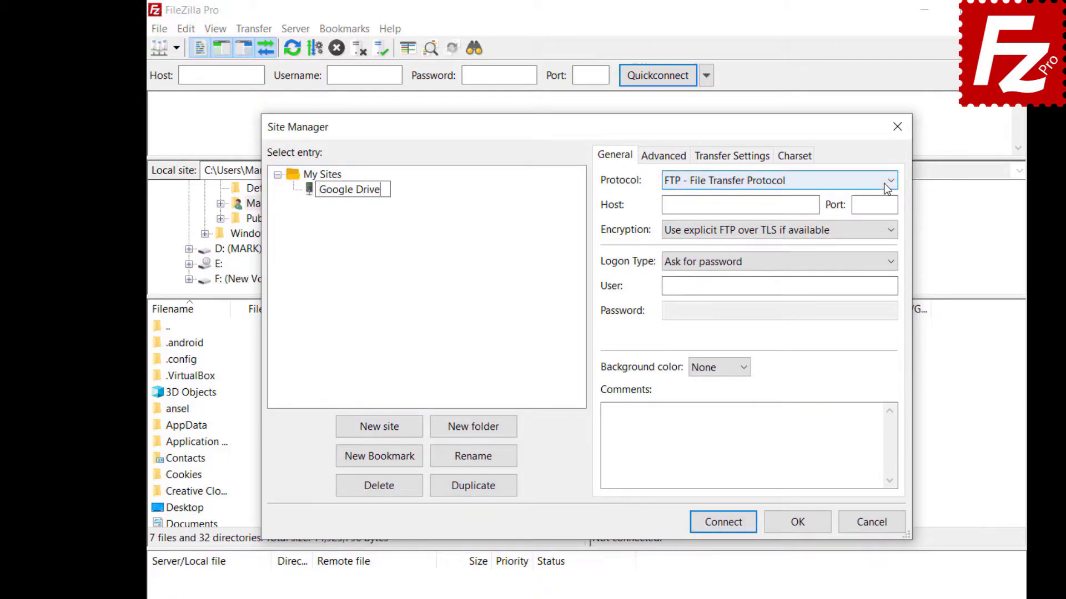
{"action": "left_click", "coordinate": [883, 183]}
{"action": "left_click", "coordinate": [883, 322]}
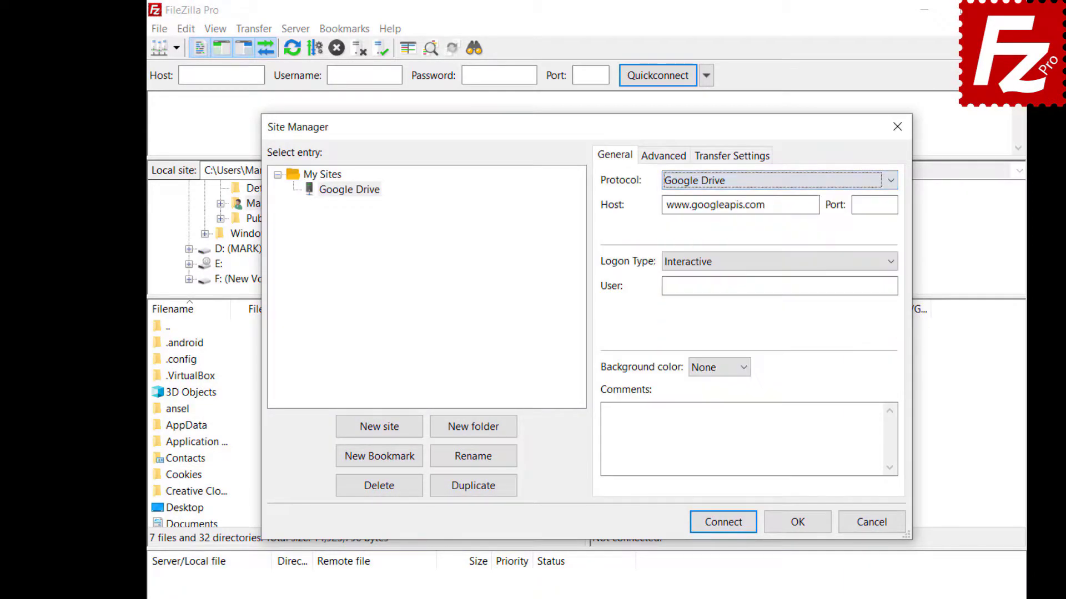
{"action": "key", "text": "ctrl+v"}
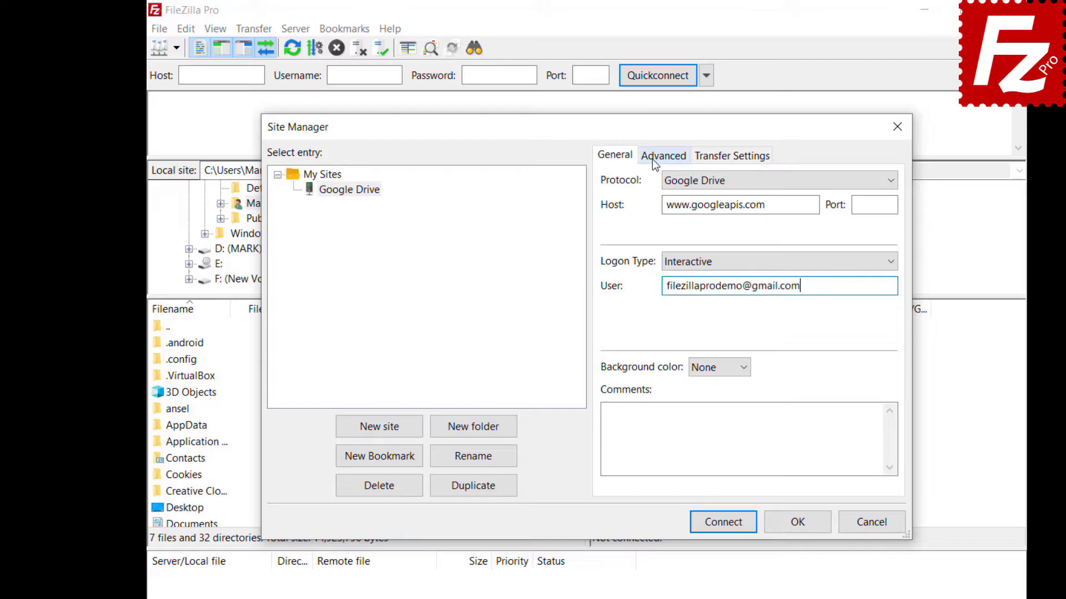
Step: Set default directories to local Documents\Construction Project and remote /My Drive/Construction Project
{"action": "left_click", "coordinate": [652, 159]}
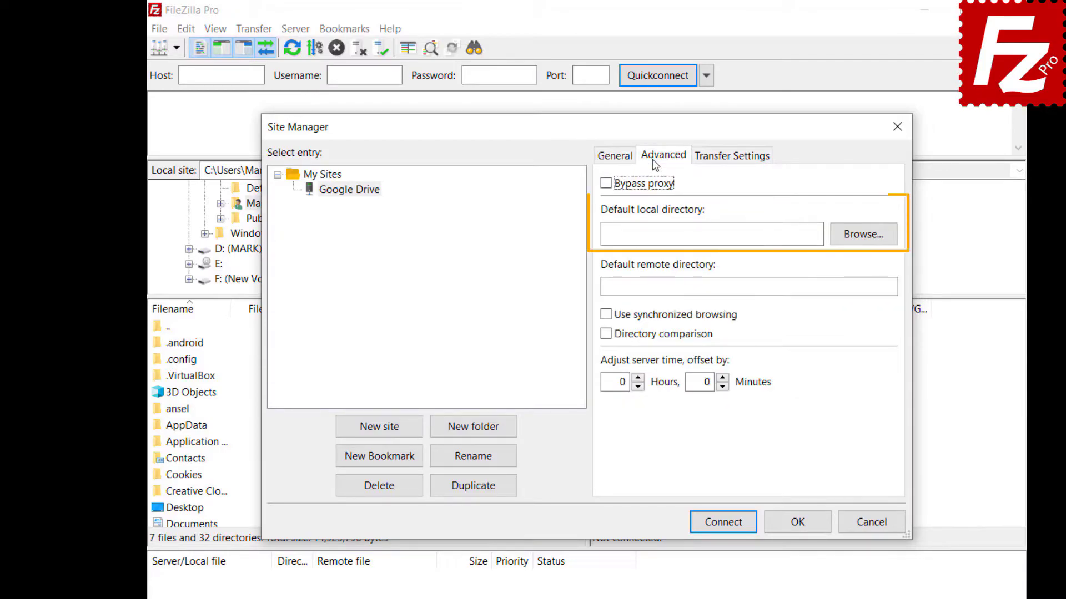
{"action": "left_click", "coordinate": [860, 241]}
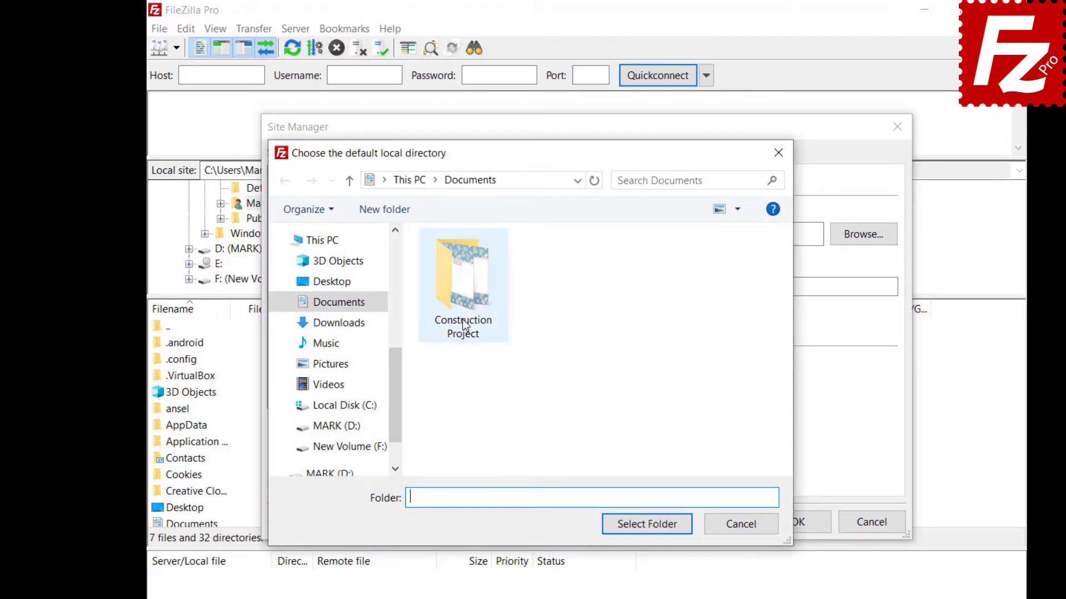
{"action": "double_click", "coordinate": [464, 328]}
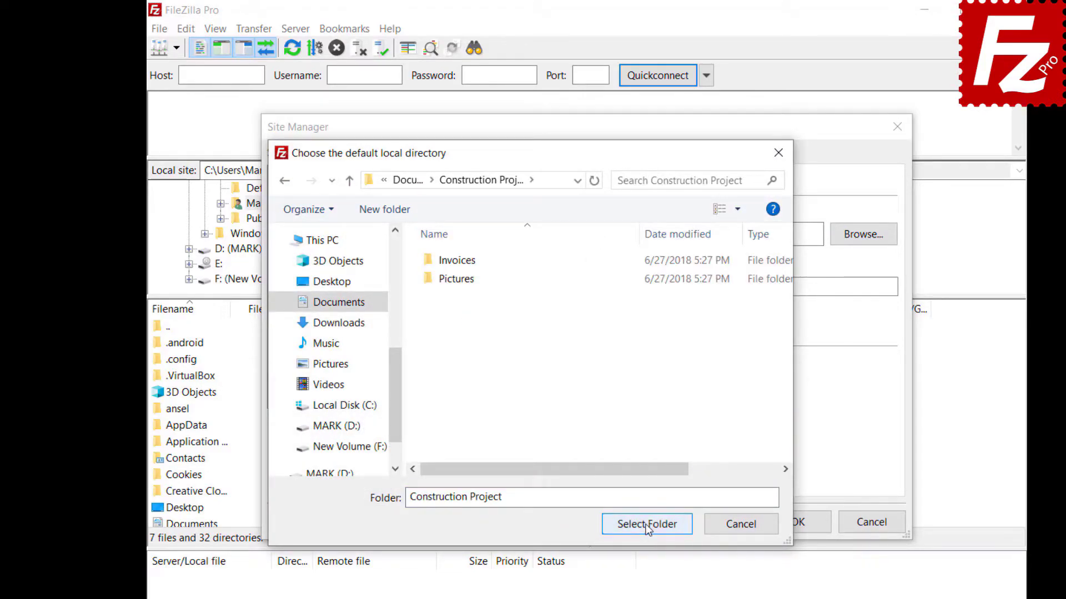
{"action": "left_click", "coordinate": [647, 530]}
{"action": "type", "text": "/My Drive/Construction Project"}
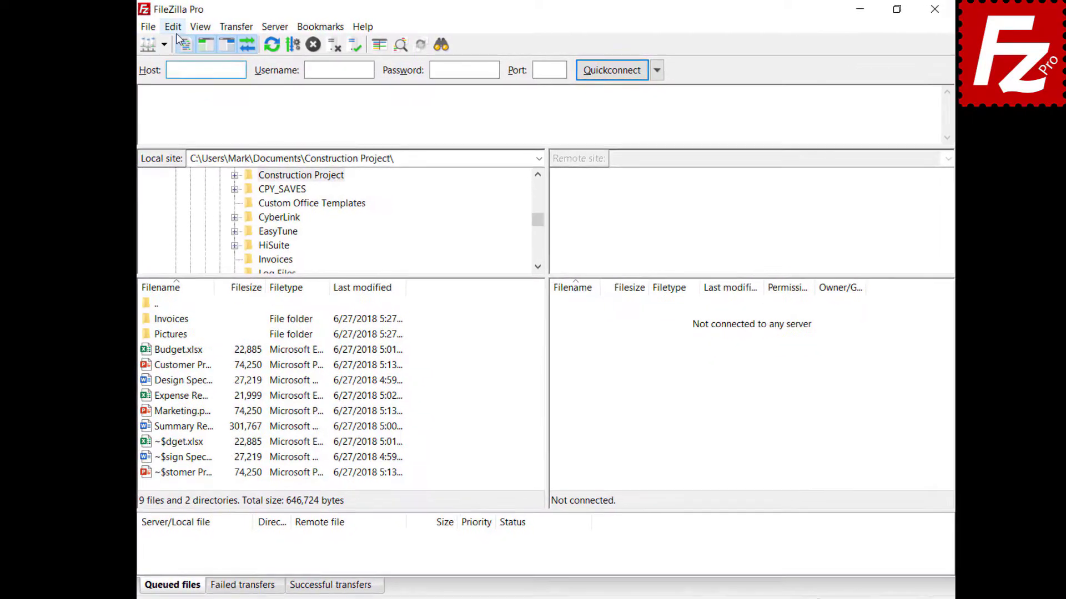
Step: Show the Updates settings page, keep the weekly check frequency, and review the release-type options
{"action": "left_click", "coordinate": [178, 28]}
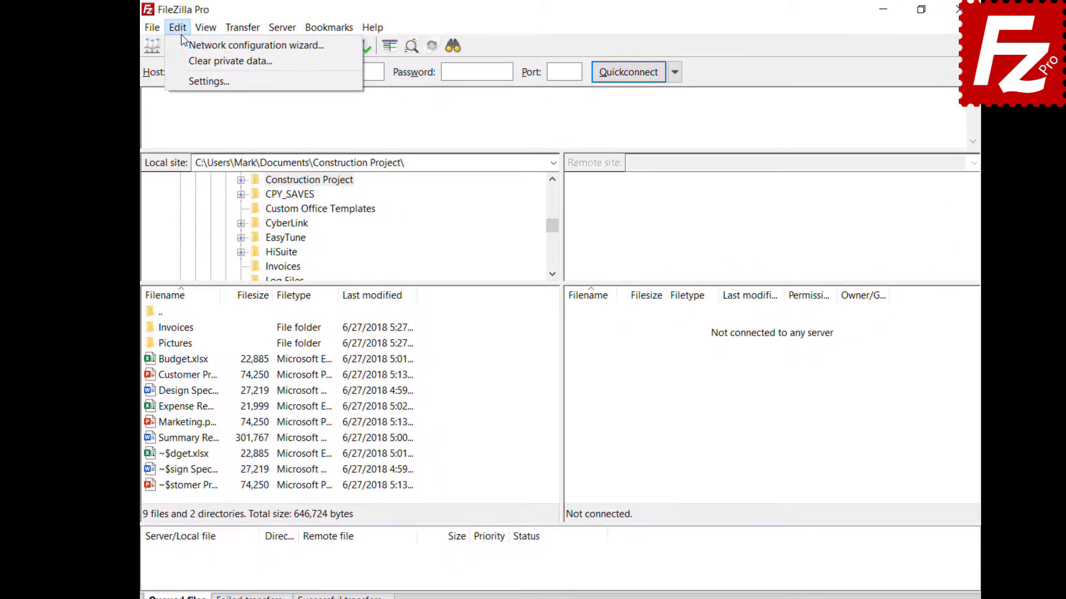
{"action": "left_click", "coordinate": [193, 80]}
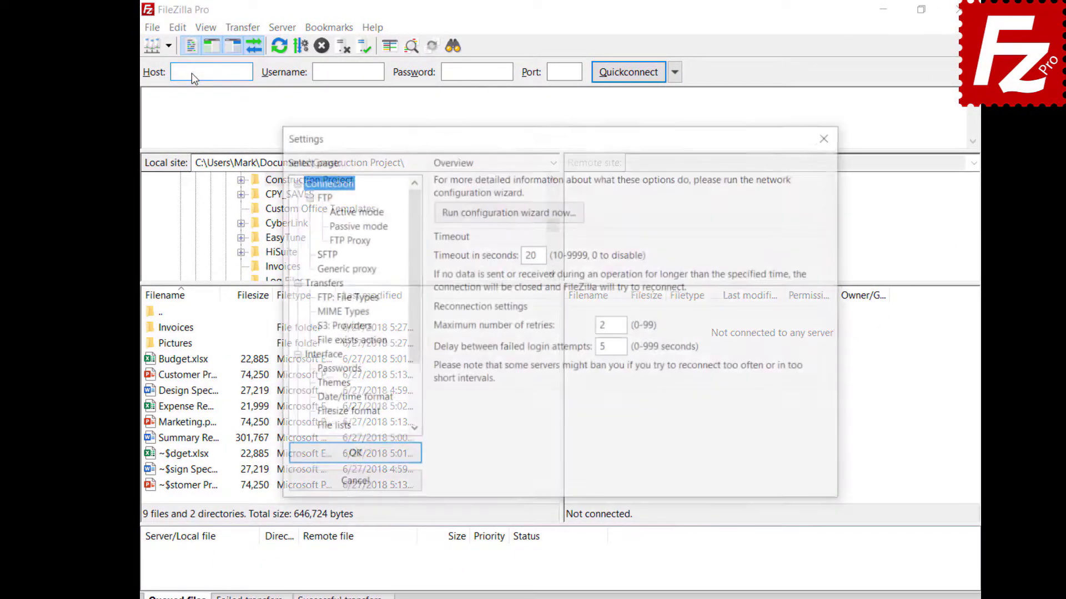
{"action": "scroll", "coordinate": [411, 325], "scroll_direction": "down", "scroll_amount": 2}
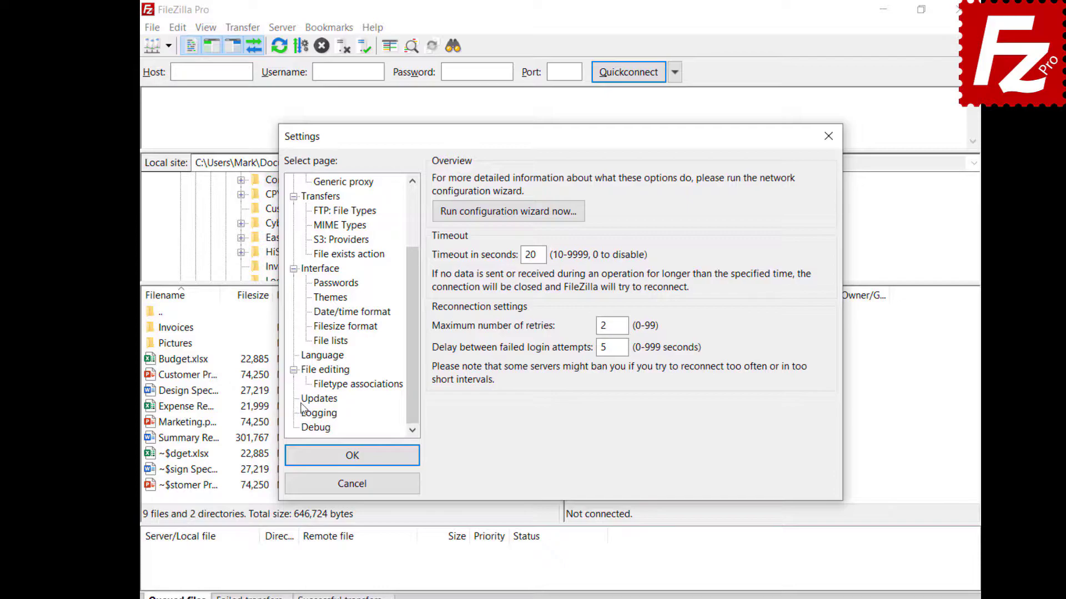
{"action": "left_click", "coordinate": [311, 399]}
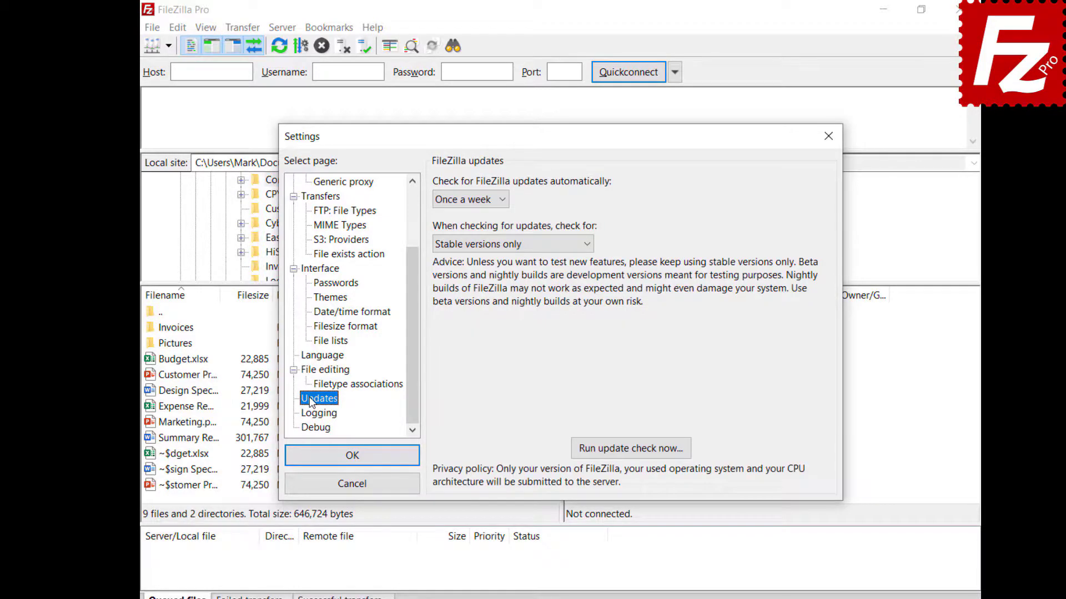
{"action": "left_click", "coordinate": [503, 202]}
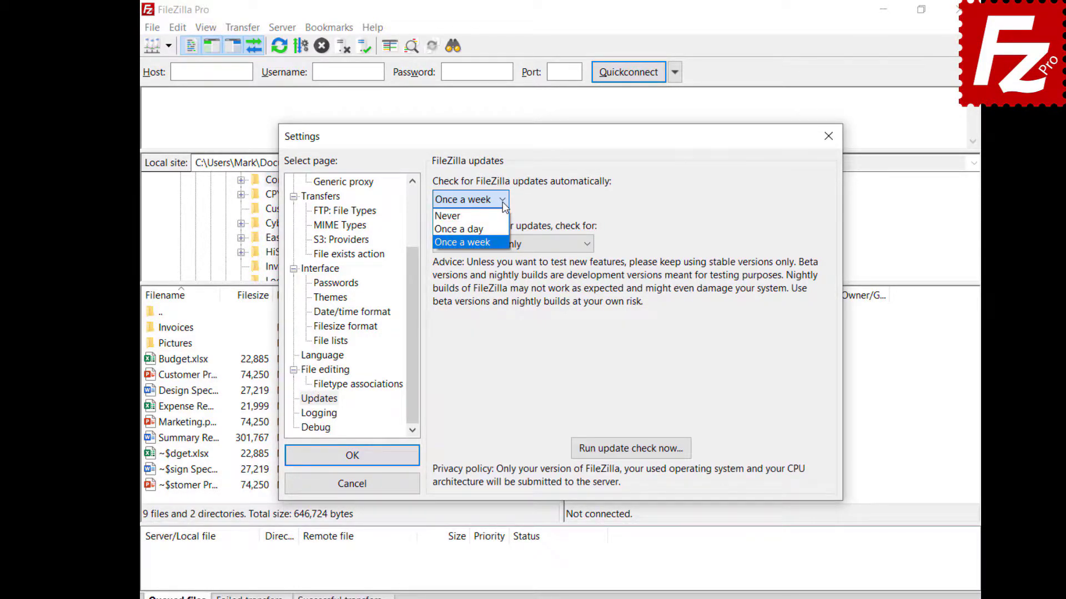
{"action": "left_click", "coordinate": [590, 262]}
{"action": "left_click", "coordinate": [588, 245]}
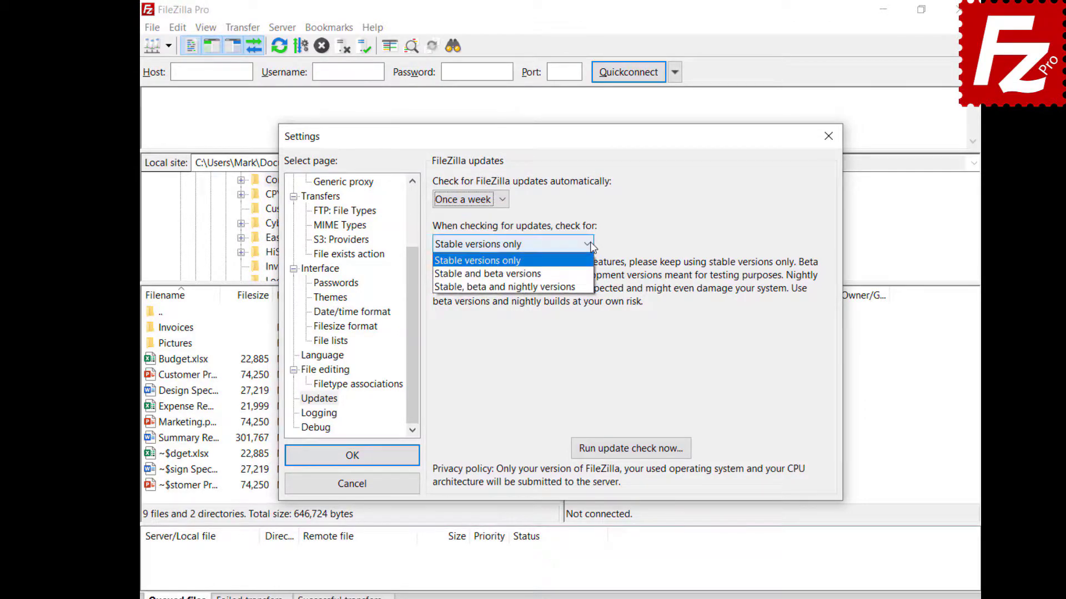
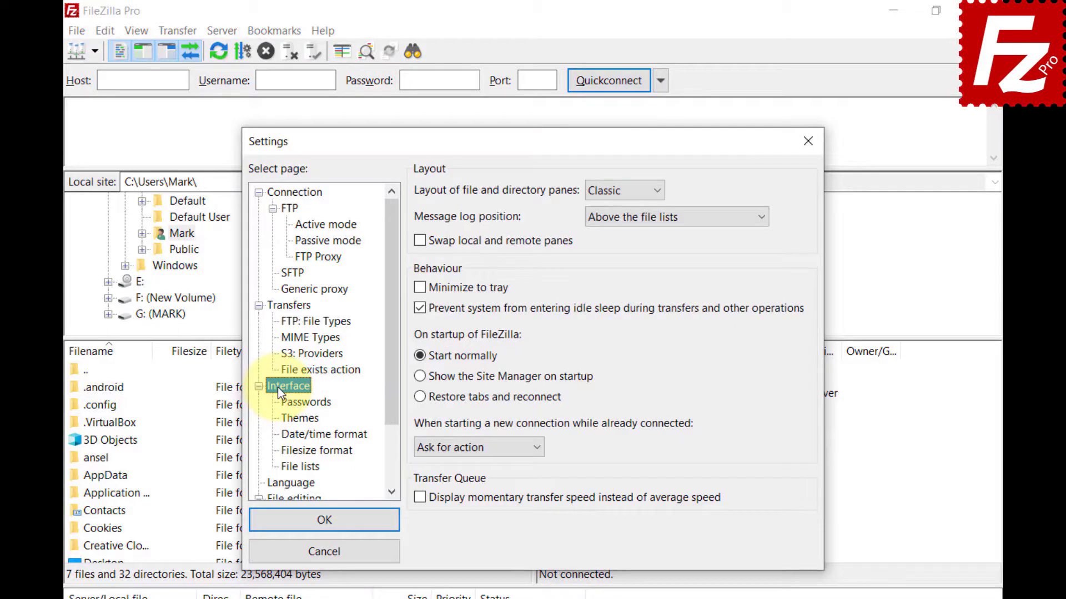
Step: On the File lists settings page, set directory sorting mode to Sort directories inline
{"action": "left_click", "coordinate": [285, 465]}
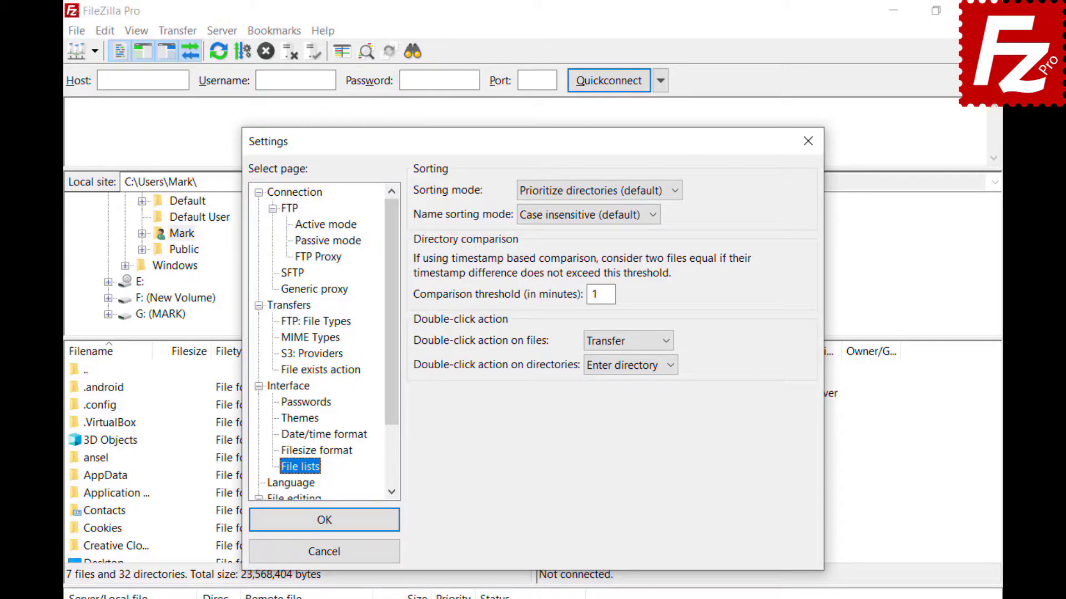
{"action": "left_click", "coordinate": [674, 190]}
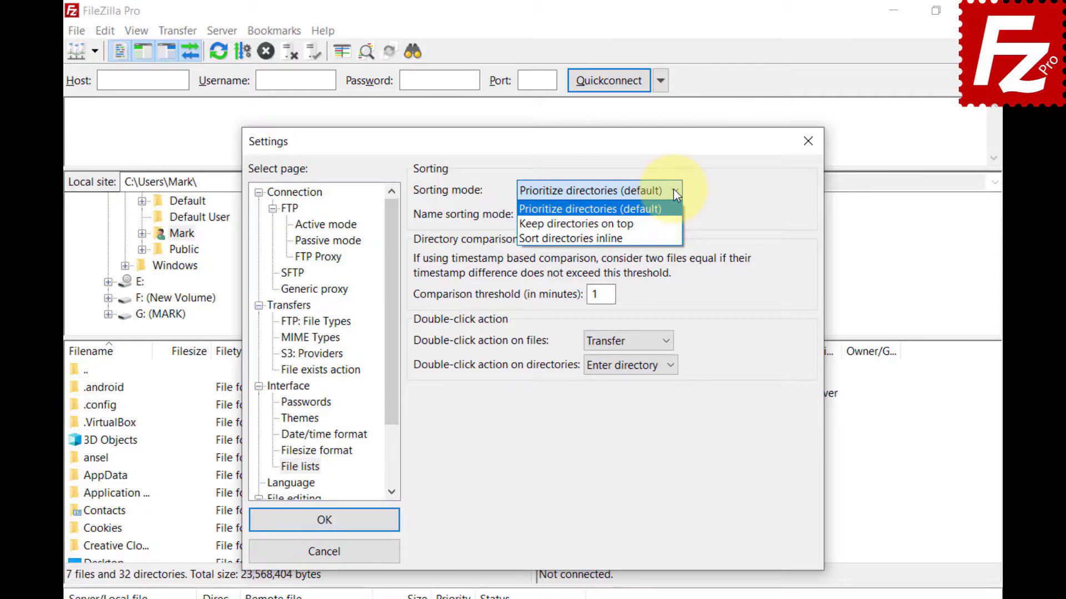
{"action": "key", "text": "Down"}
{"action": "key", "text": "Return"}
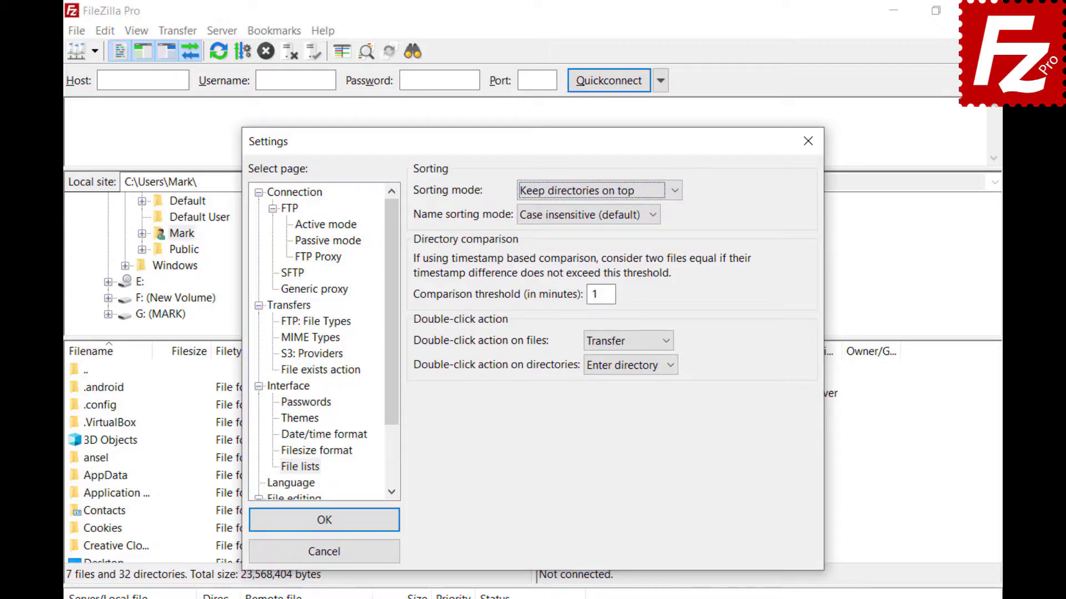
{"action": "left_click", "coordinate": [674, 190]}
{"action": "key", "text": "Up"}
{"action": "key", "text": "Down"}
{"action": "key", "text": "Down"}
{"action": "key", "text": "Return"}
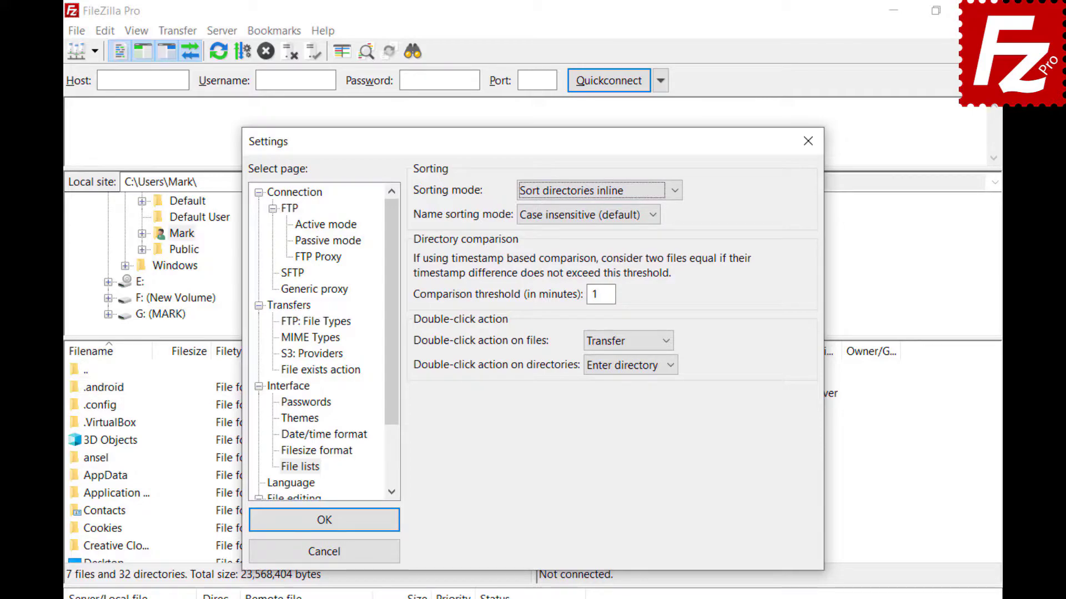
Step: Set the name sorting mode to Natural sort
{"action": "left_click", "coordinate": [653, 215]}
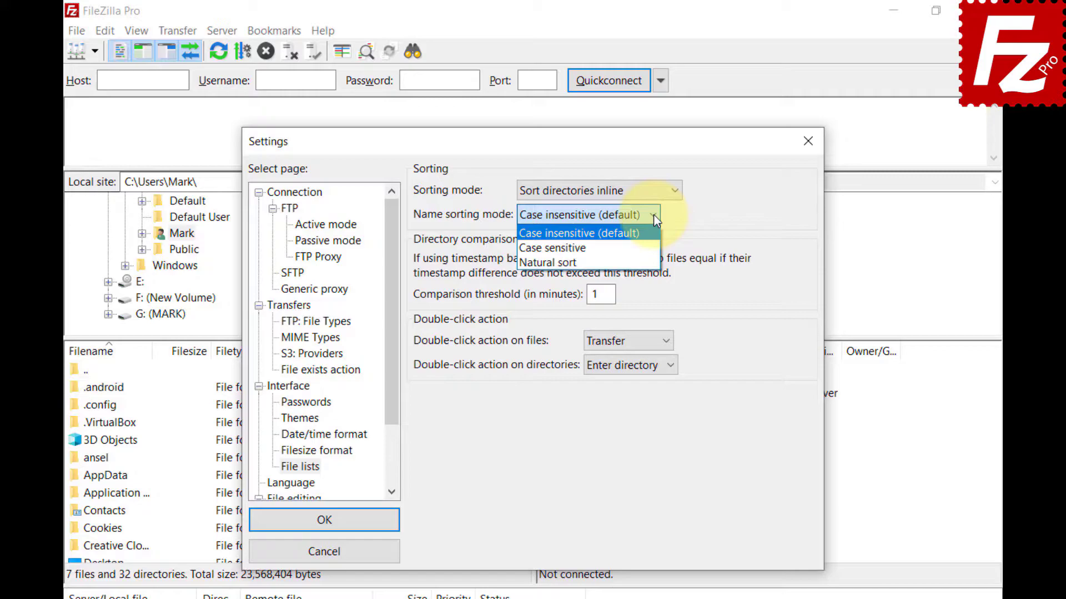
{"action": "key", "text": "Down"}
{"action": "key", "text": "Return"}
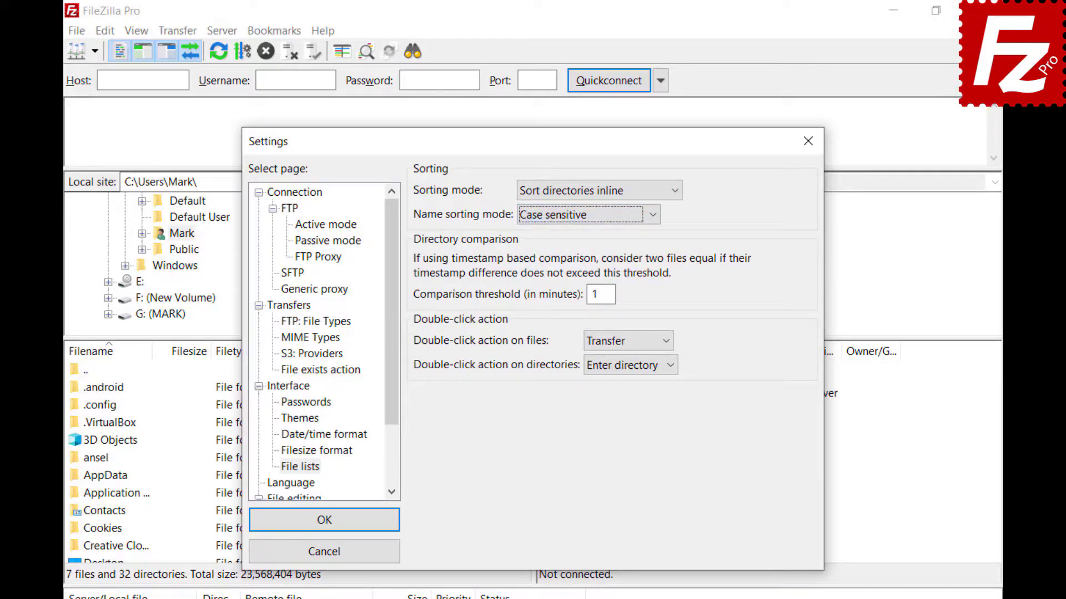
{"action": "left_click", "coordinate": [653, 214]}
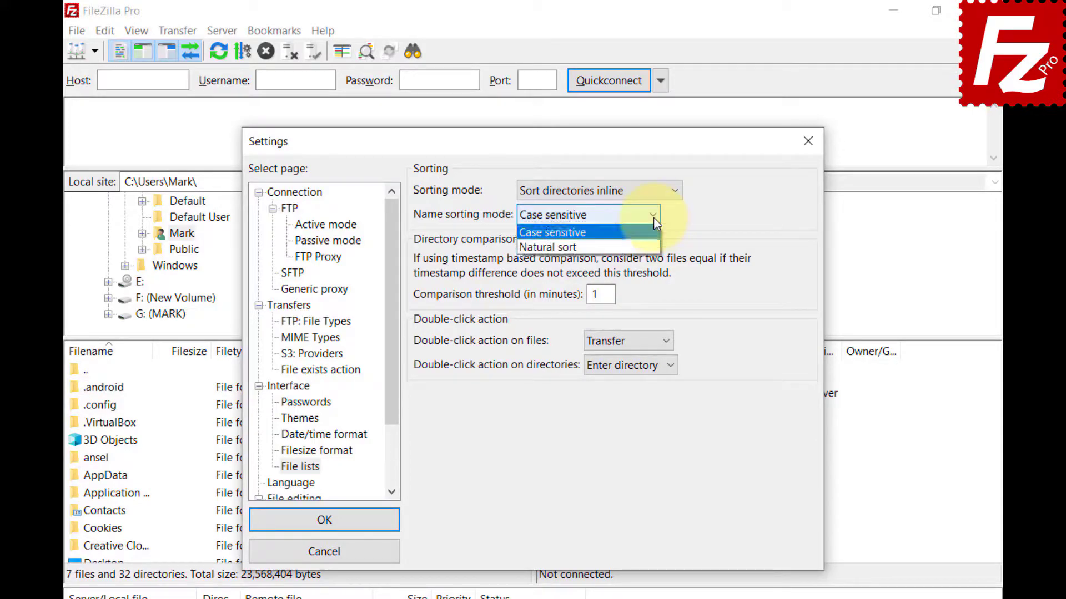
{"action": "left_click", "coordinate": [653, 263]}
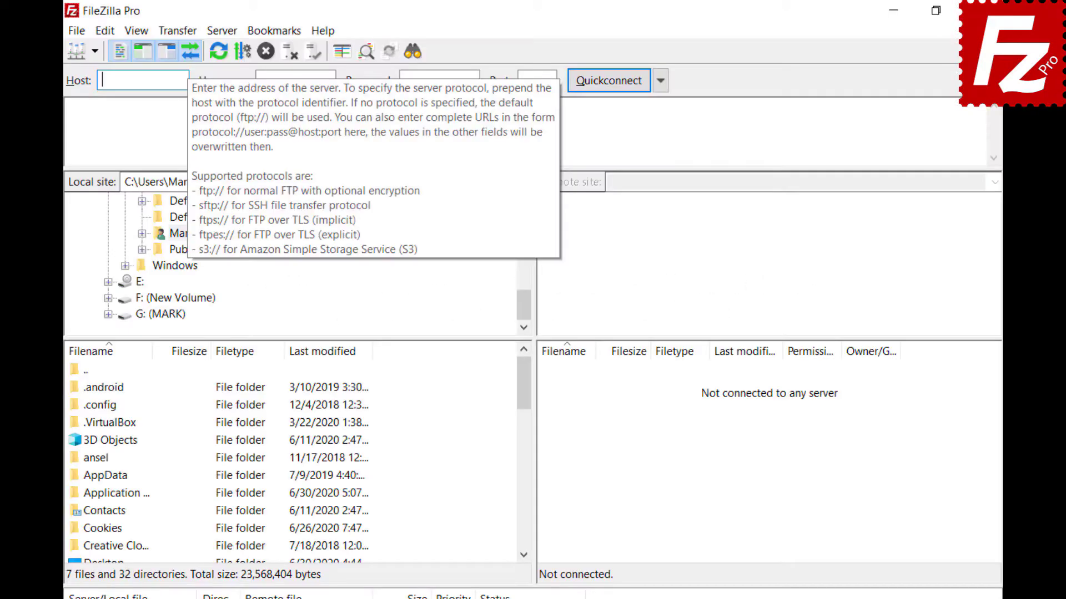
Step: Quickconnect to host 40.121.111.78 with the tutorial account's username and password
{"action": "type", "text": "40.121.111.78"}
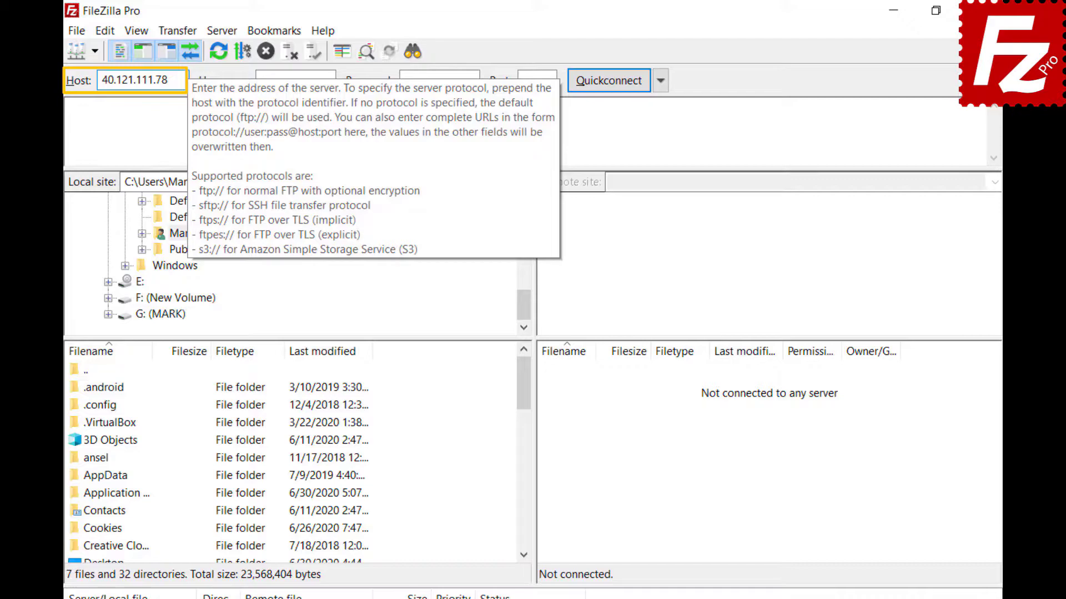
{"action": "key", "text": "Tab"}
{"action": "type", "text": "filezillaprotutorial"}
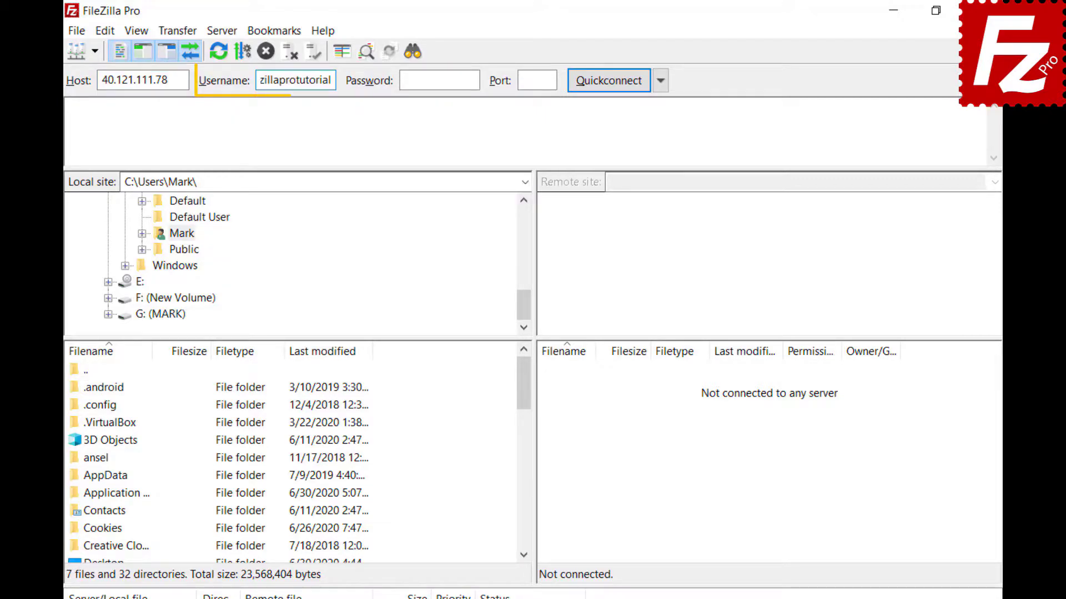
{"action": "key", "text": "Tab"}
{"action": "type", "text": "●●●●●●●●●"}
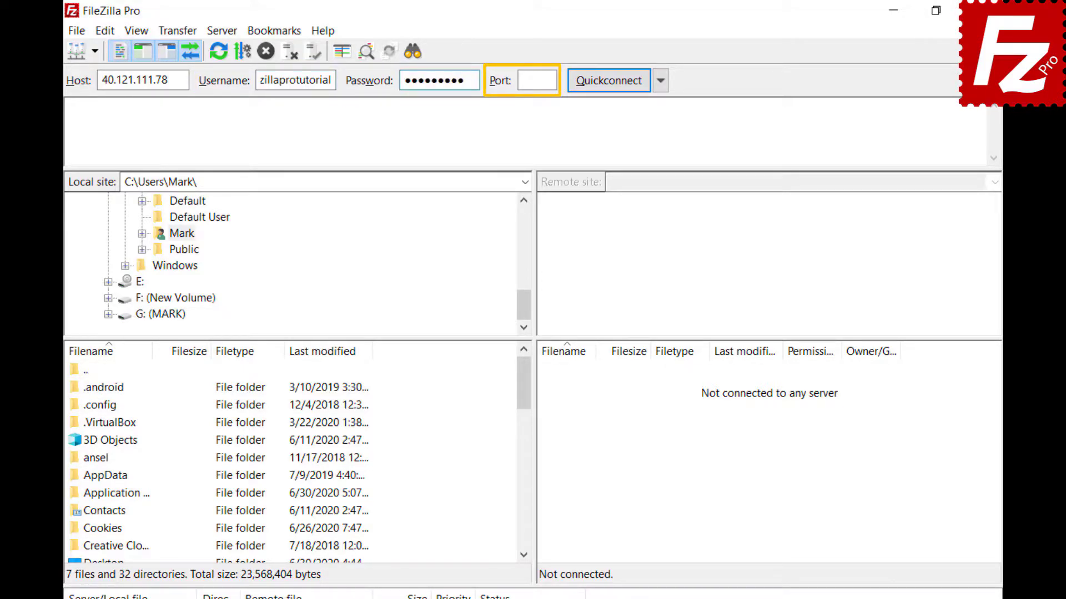
{"action": "left_click", "coordinate": [608, 80]}
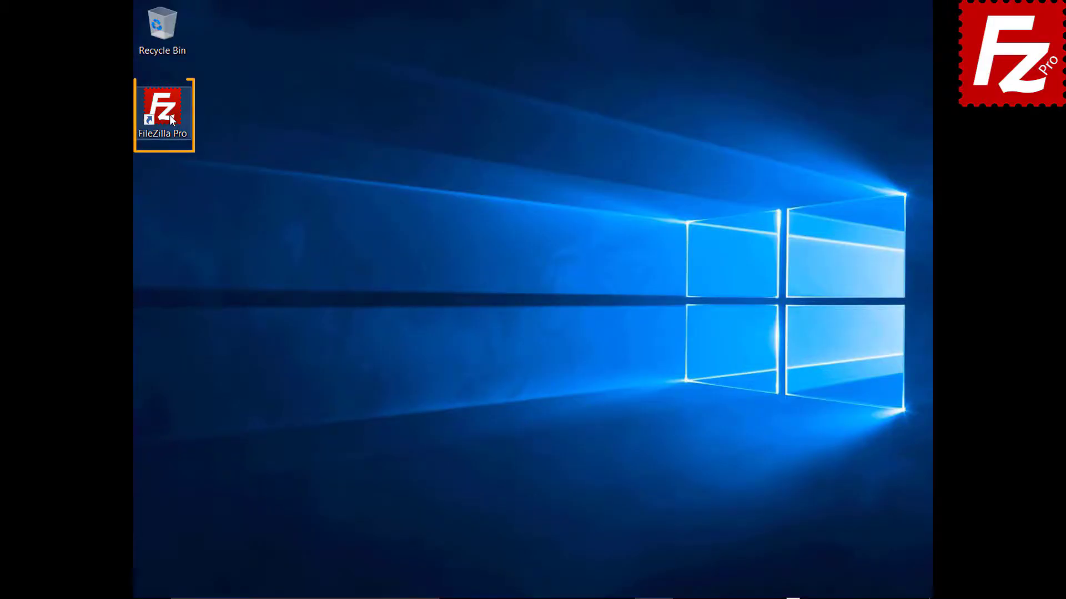
Step: Relaunch FileZilla Pro and create a new Site Manager entry named 'My Server'
{"action": "double_click", "coordinate": [164, 108]}
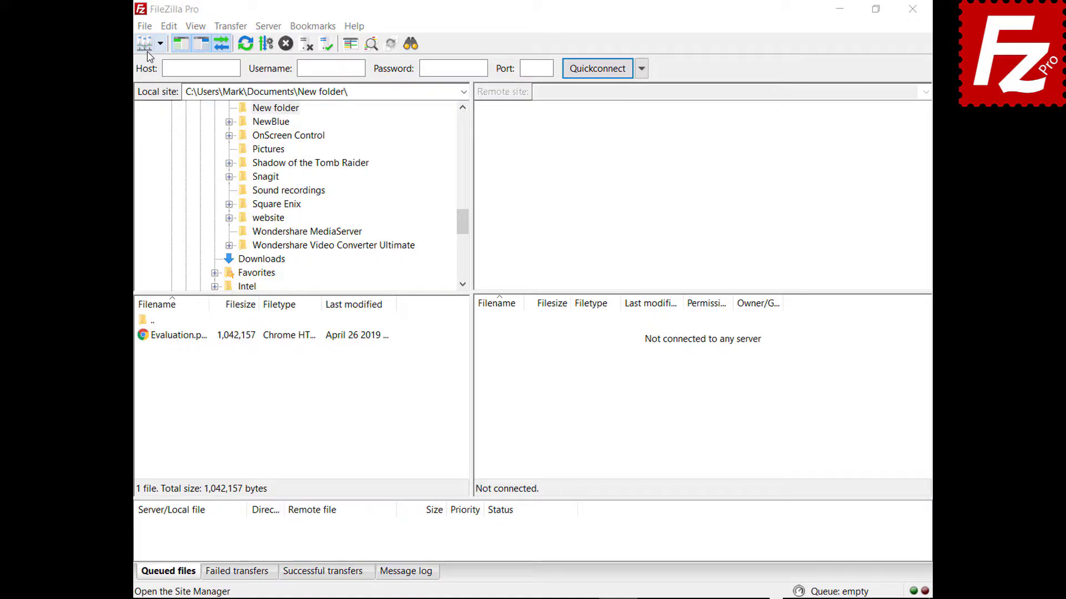
{"action": "left_click", "coordinate": [144, 26]}
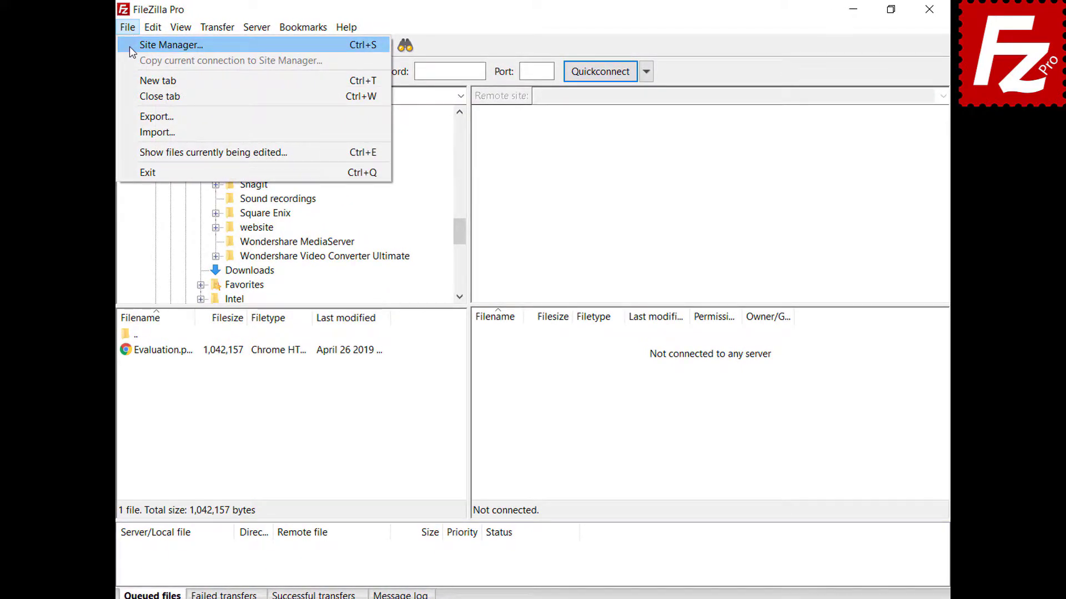
{"action": "left_click", "coordinate": [129, 46]}
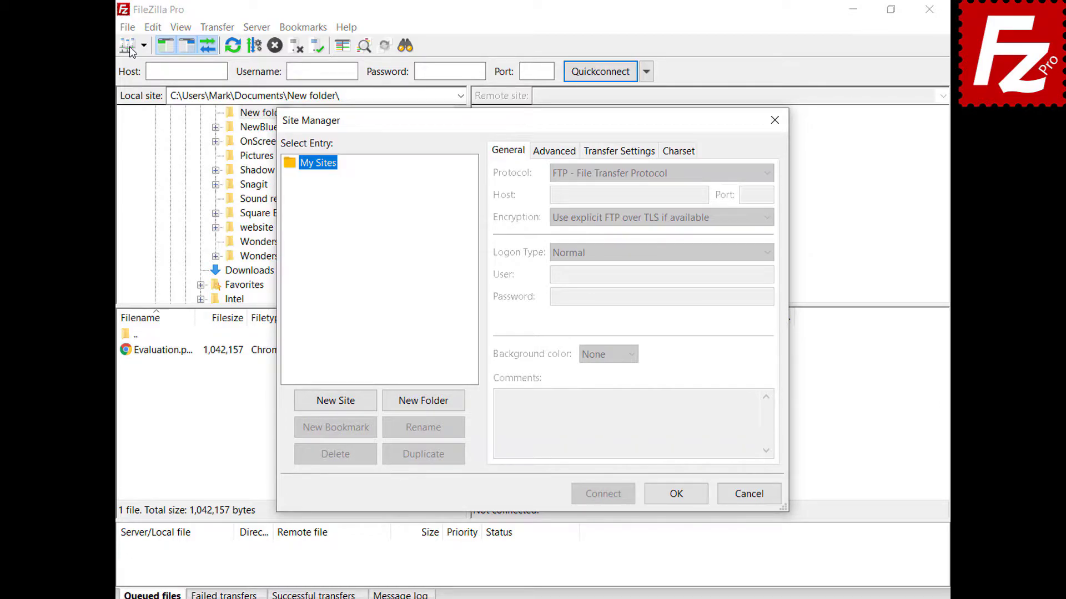
{"action": "left_click", "coordinate": [338, 402]}
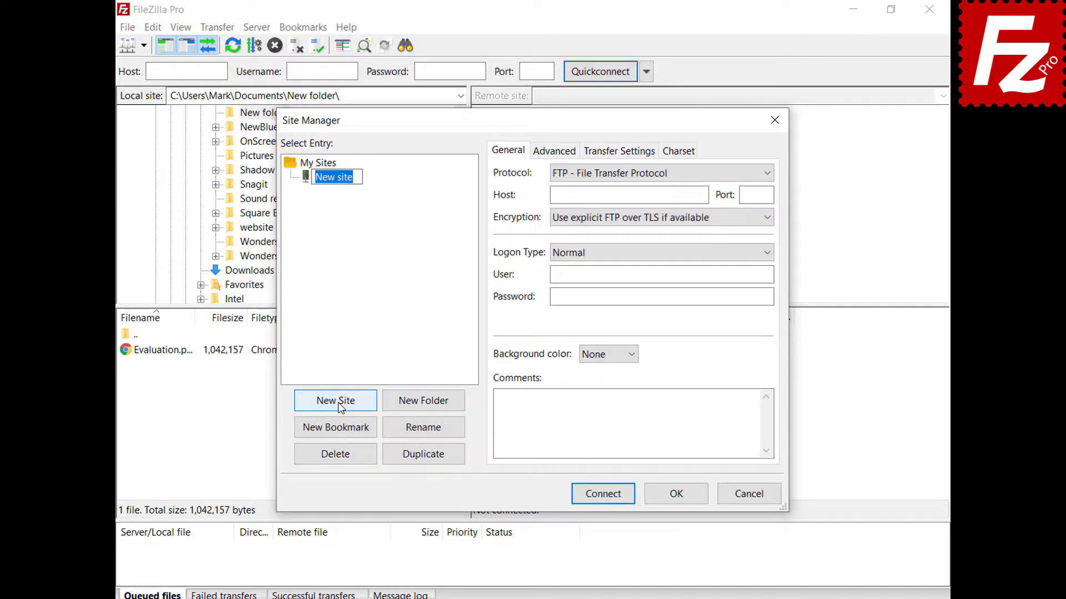
{"action": "type", "text": "My Server"}
Step: Fill in host 40.121.111.78, port 21, and the account user name and password
{"action": "left_click", "coordinate": [702, 196]}
{"action": "type", "text": "40.121.111.78"}
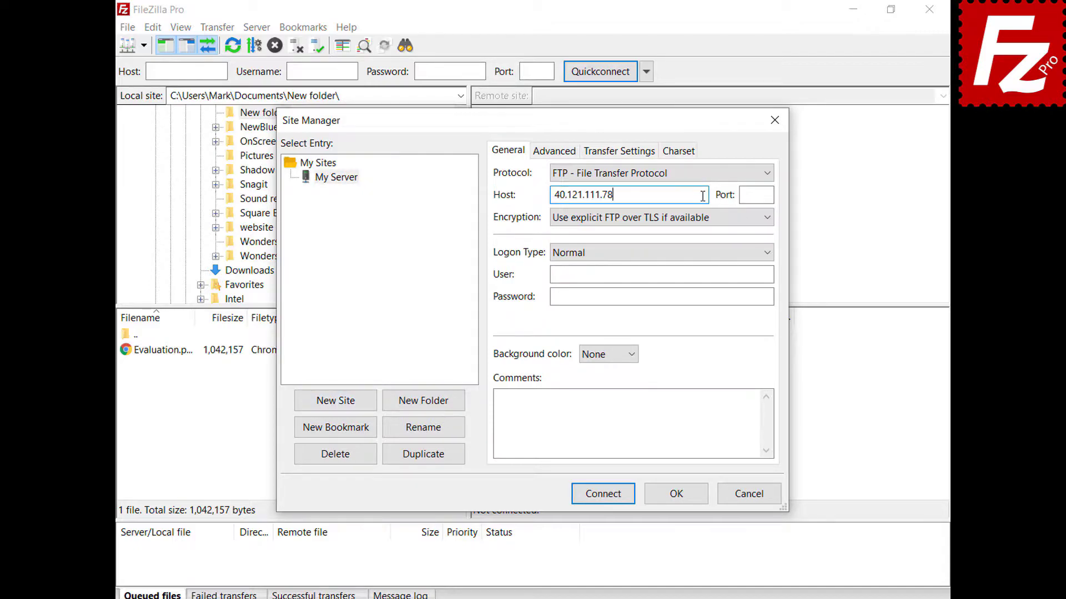
{"action": "key", "text": "Tab"}
{"action": "type", "text": "21"}
{"action": "left_click", "coordinate": [769, 274]}
{"action": "type", "text": "filezillaprotutorial"}
{"action": "left_click", "coordinate": [770, 296]}
{"action": "key", "text": "ctrl+v"}
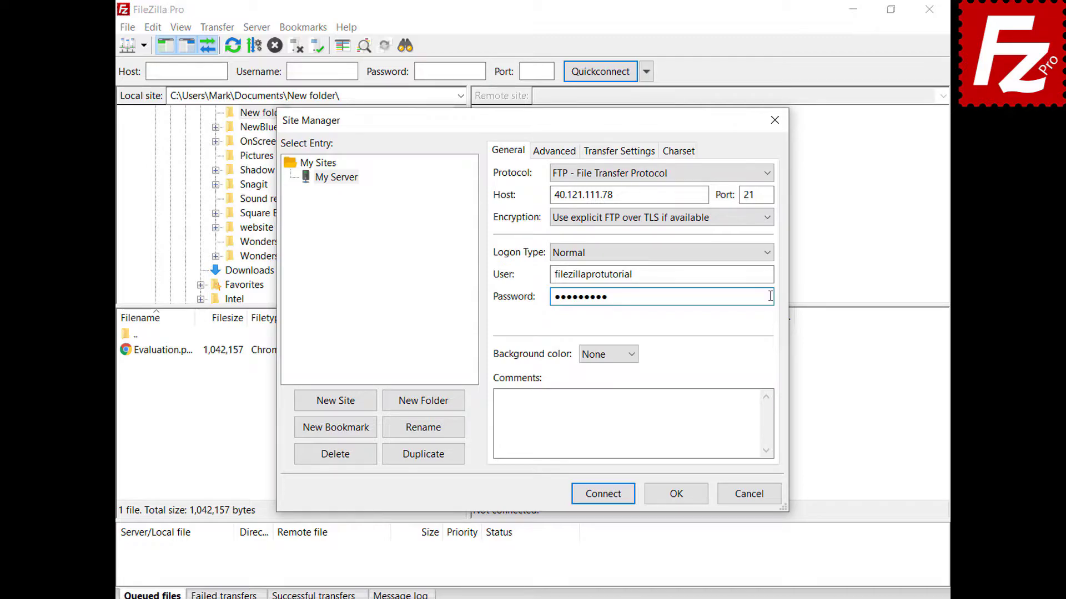
Step: Give the site a green background and check its Advanced server type, left at Default (Autodetect)
{"action": "left_click", "coordinate": [631, 355]}
{"action": "left_click", "coordinate": [629, 397]}
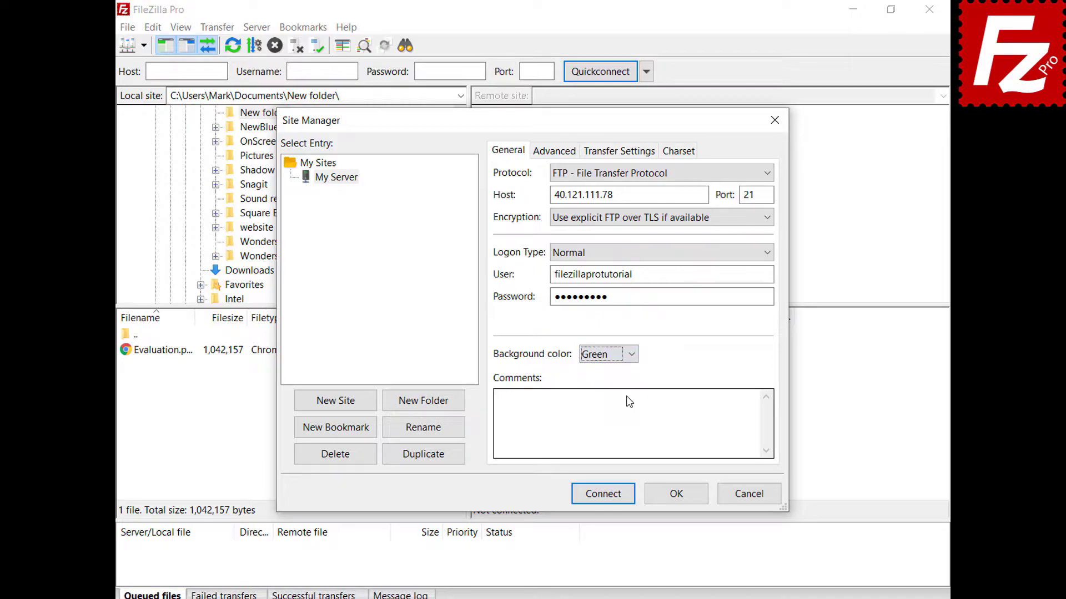
{"action": "left_click", "coordinate": [541, 155]}
{"action": "left_click", "coordinate": [715, 174]}
{"action": "left_click", "coordinate": [716, 178]}
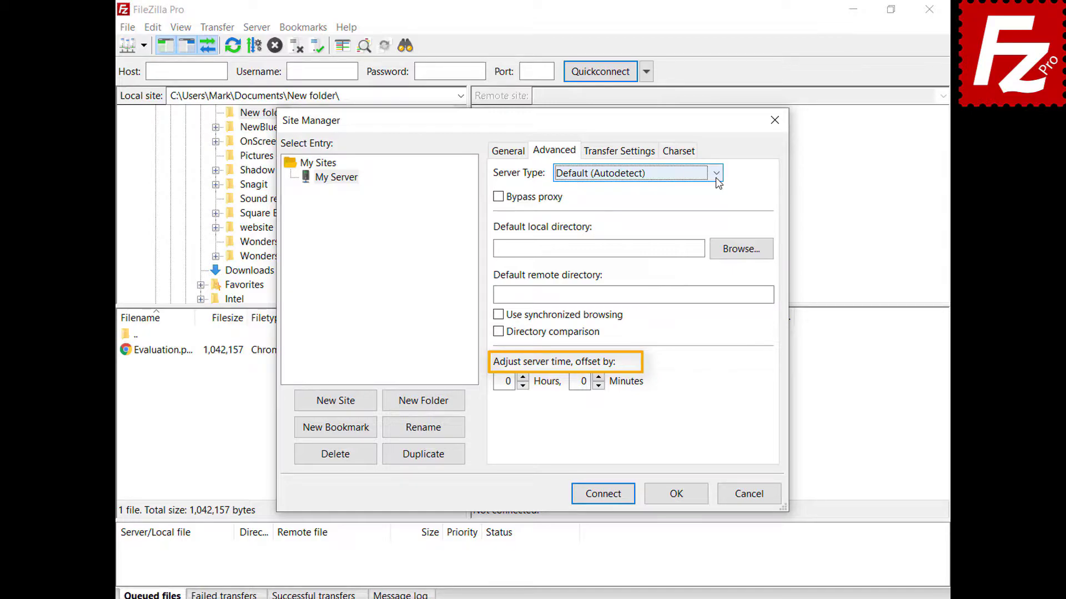
Step: Look over My Server's Transfer Settings and Charset tabs, then save with OK
{"action": "left_click", "coordinate": [620, 156]}
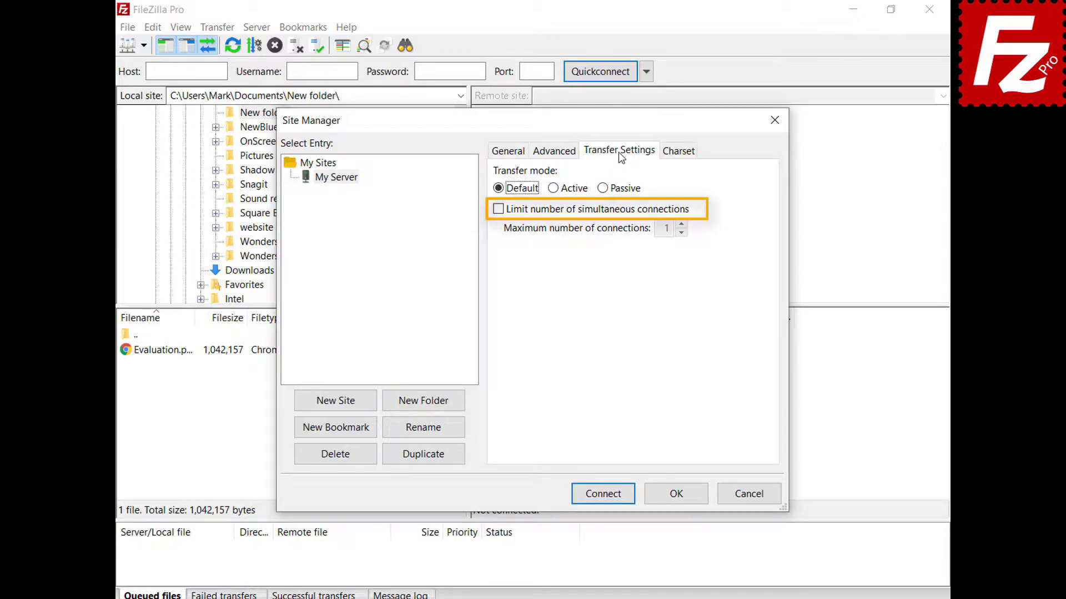
{"action": "left_click", "coordinate": [678, 152]}
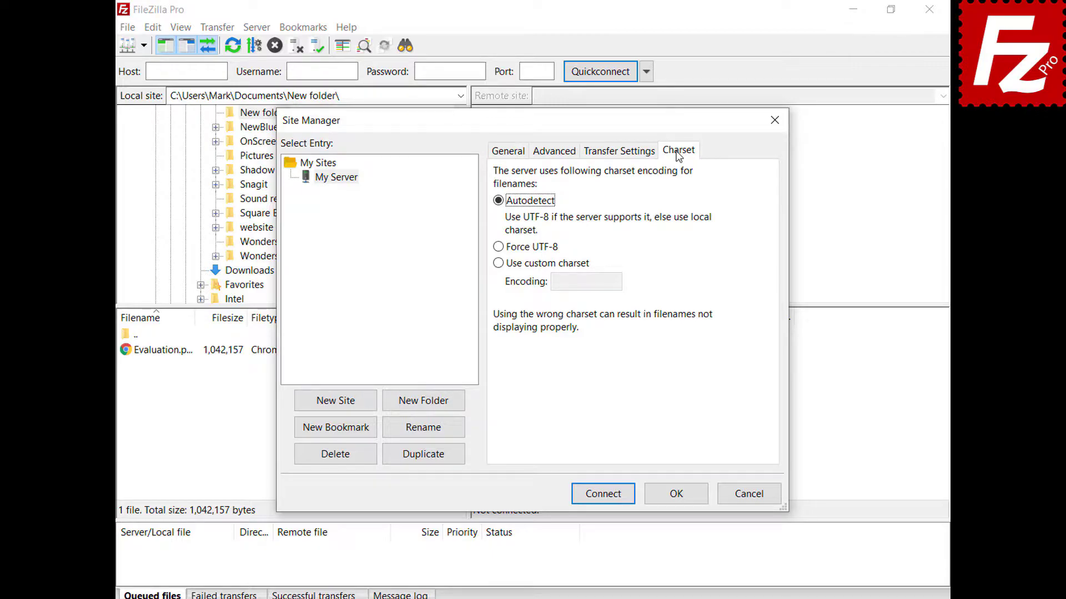
{"action": "left_click", "coordinate": [677, 498]}
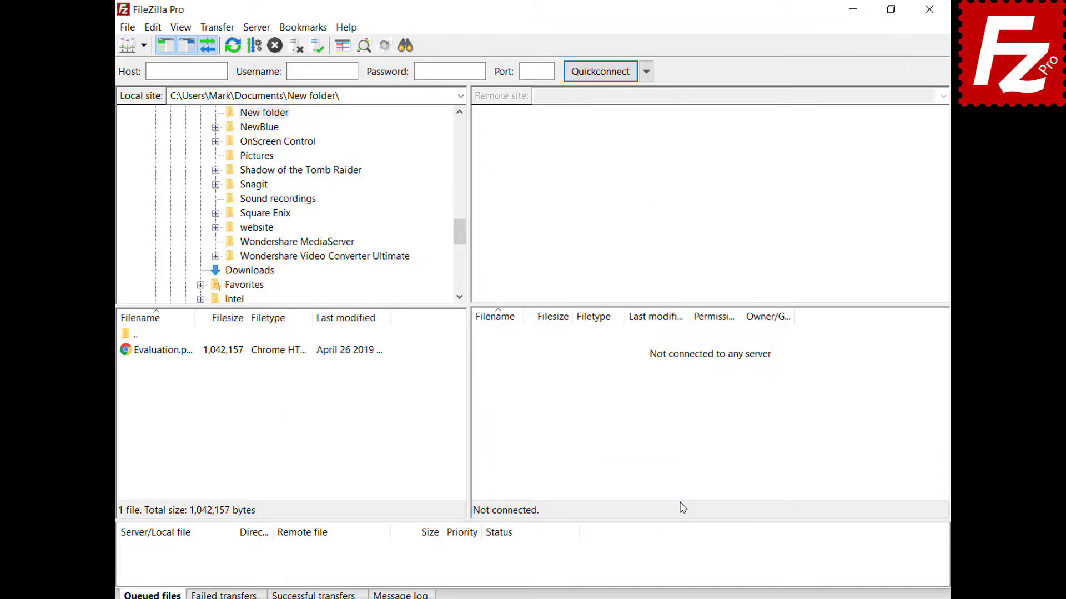
Step: Connect to My Server from the saved-sites list, then add a site folder named 'Sites'
{"action": "left_click", "coordinate": [143, 46]}
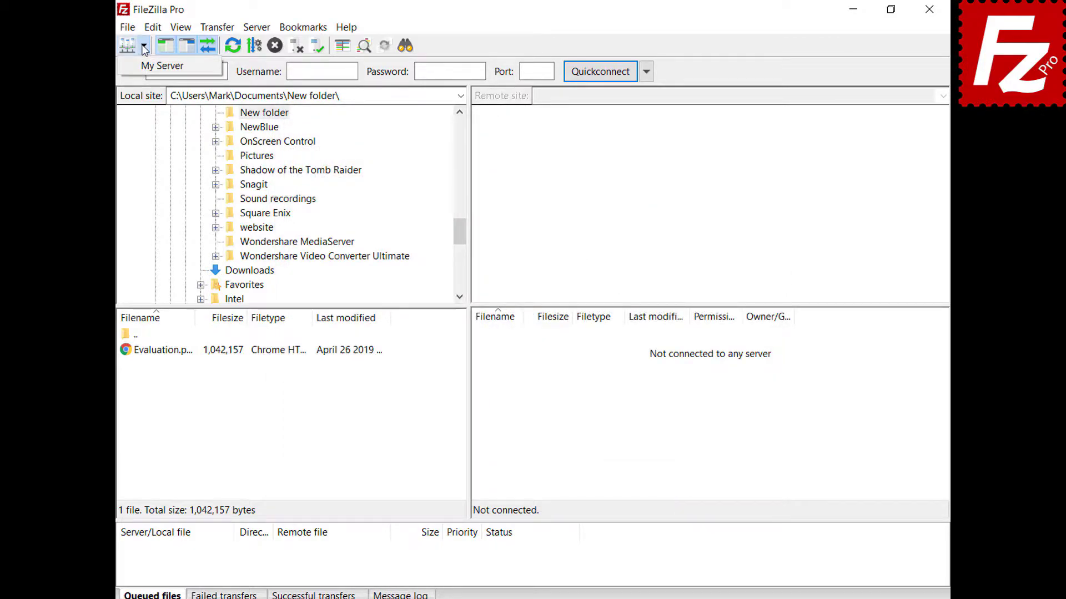
{"action": "left_click", "coordinate": [149, 65]}
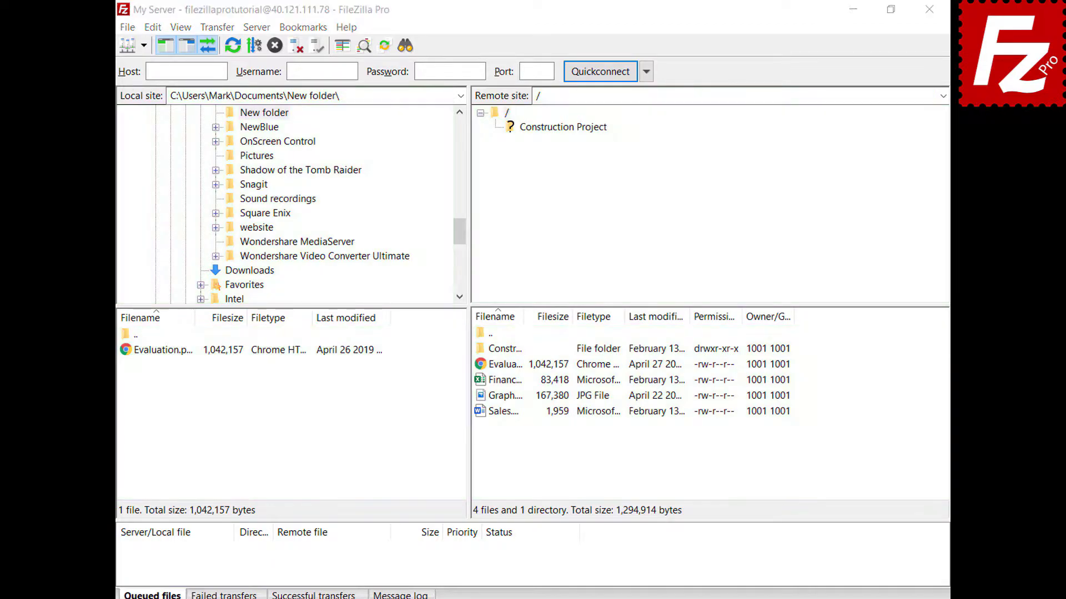
{"action": "left_click", "coordinate": [128, 45]}
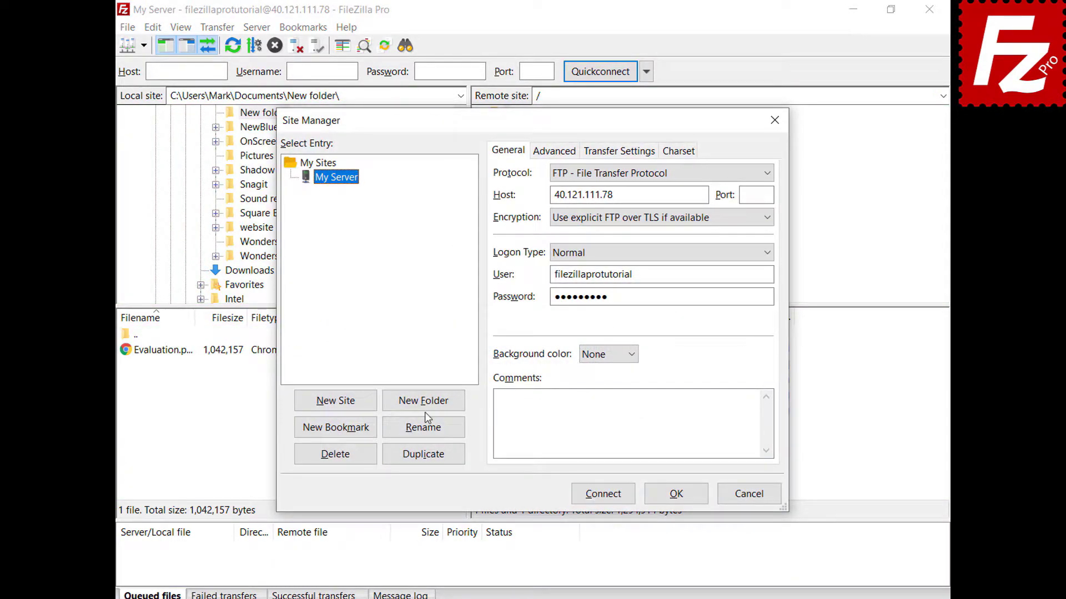
{"action": "left_click", "coordinate": [423, 401]}
{"action": "type", "text": "Sites"}
{"action": "key", "text": "Return"}
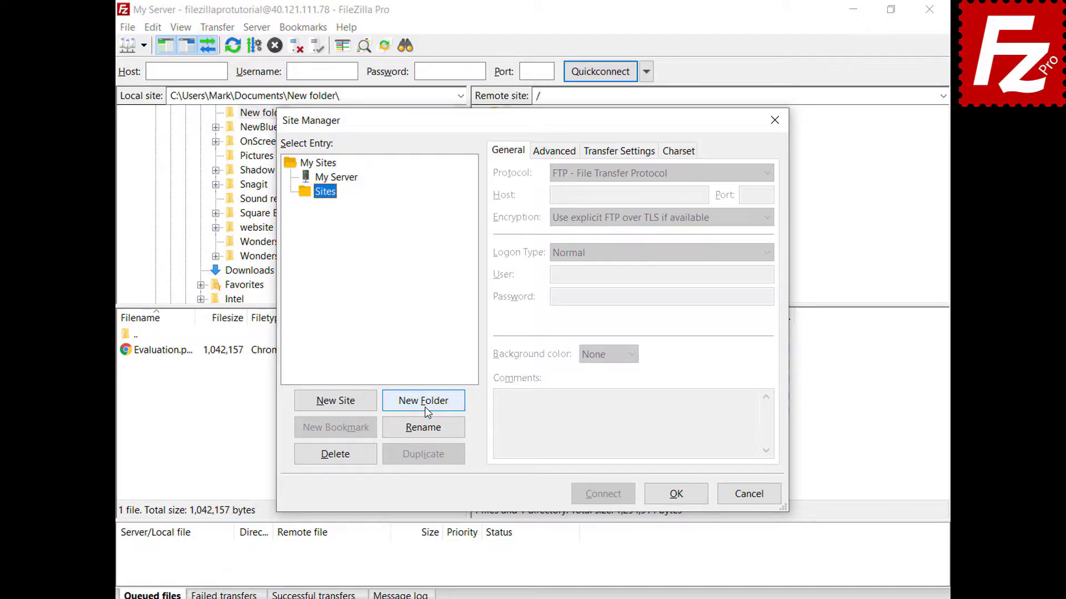
Step: Drag My Server into the Sites folder and save the site list
{"action": "left_click", "coordinate": [350, 179]}
{"action": "left_click_drag", "start_coordinate": [349, 180], "coordinate": [336, 200]}
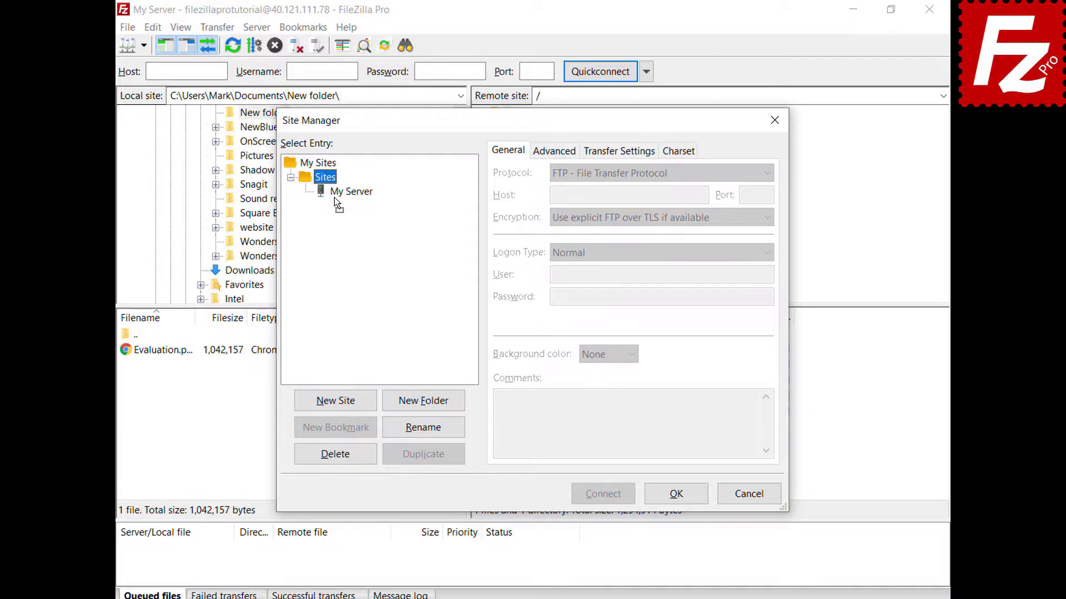
{"action": "left_click", "coordinate": [677, 500]}
Step: Reopen the Site Manager with Ctrl+S, select My Server, and return to its file listing
{"action": "left_click", "coordinate": [143, 47]}
{"action": "mouse_move", "coordinate": [143, 64]}
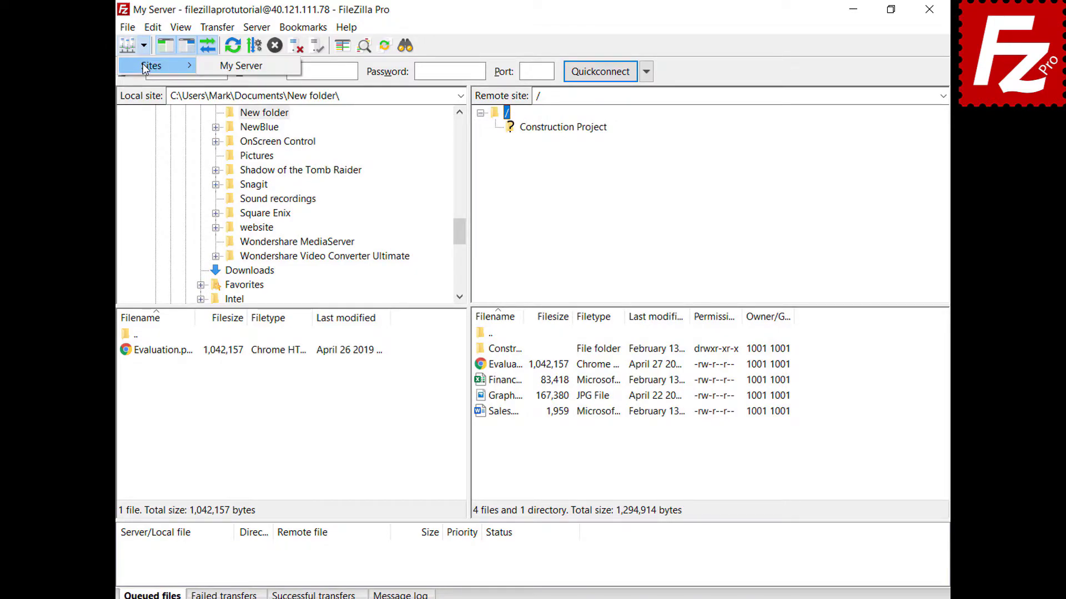
{"action": "key", "text": "Escape"}
{"action": "key", "text": "ctrl+s"}
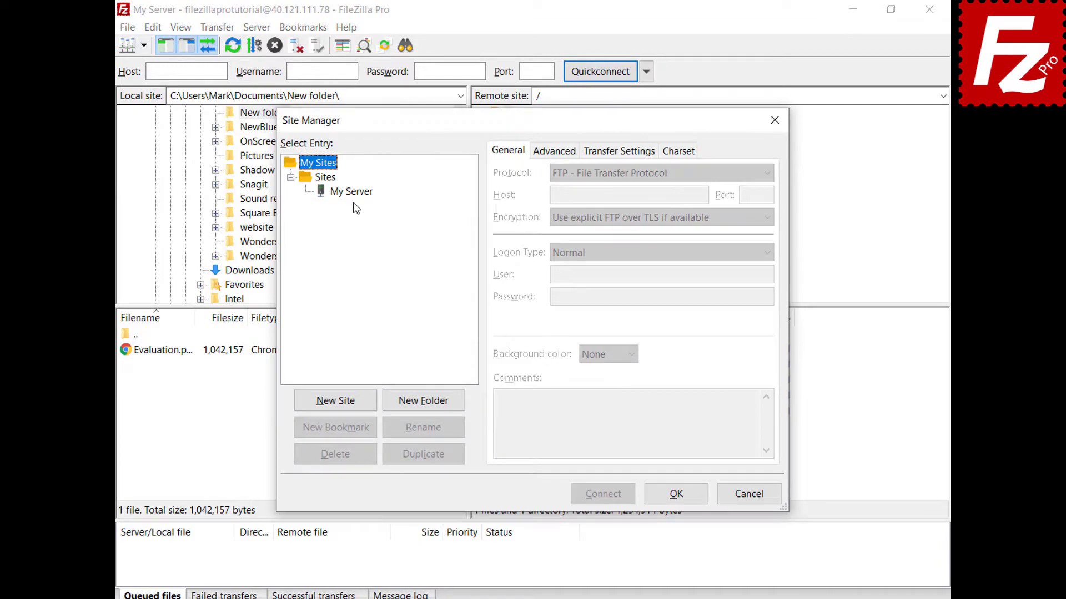
{"action": "left_click", "coordinate": [353, 192]}
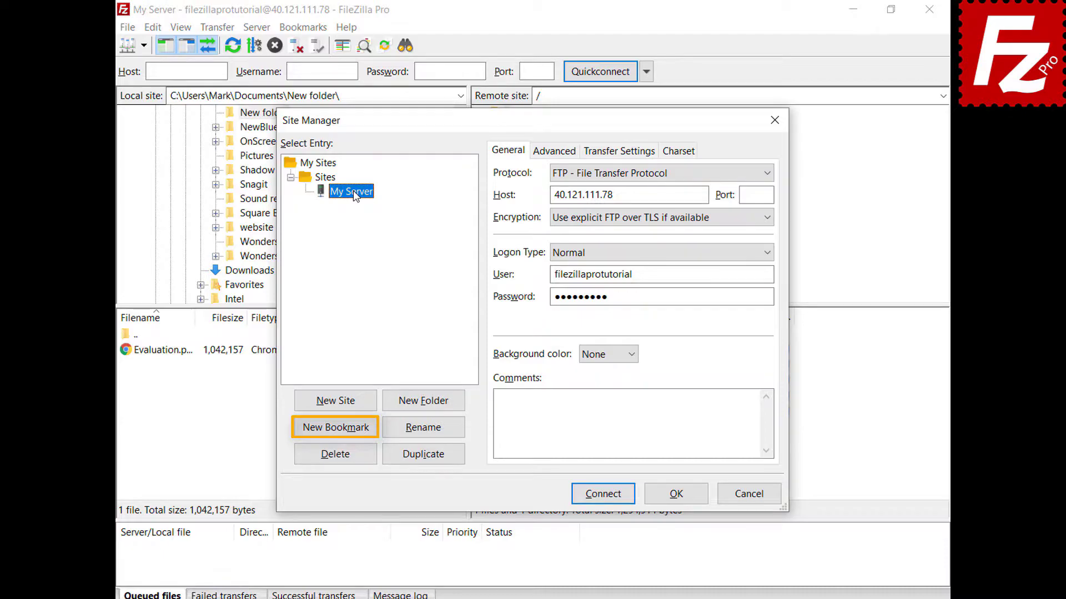
{"action": "left_click", "coordinate": [675, 493]}
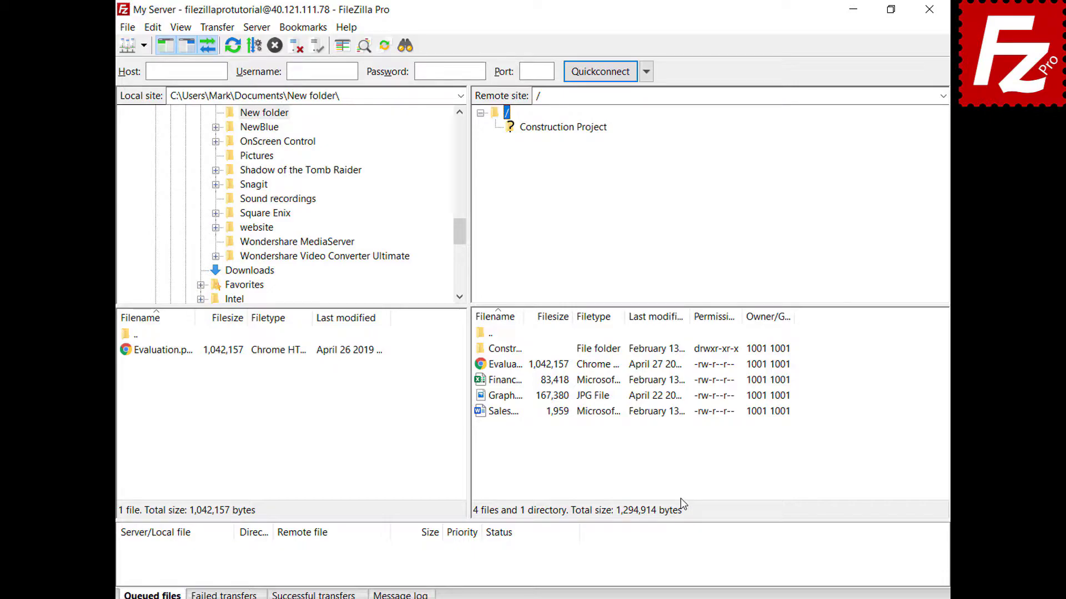
{"action": "left_click", "coordinate": [153, 34]}
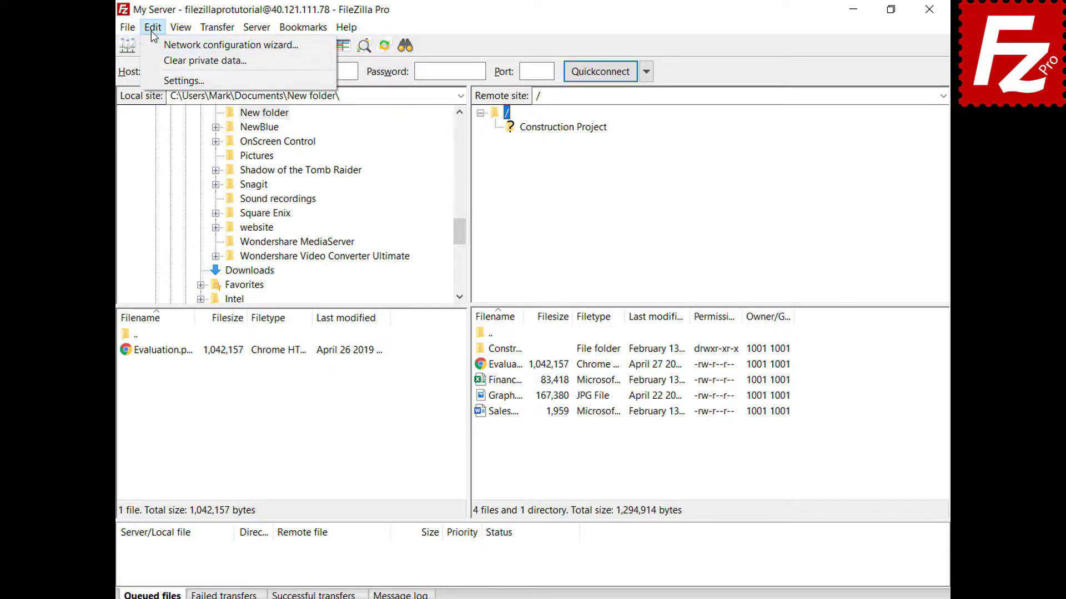
Step: Visit Interface settings, then relaunch FileZilla Pro and view FTP Tutorial's details in the Site Manager
{"action": "left_click", "coordinate": [162, 80]}
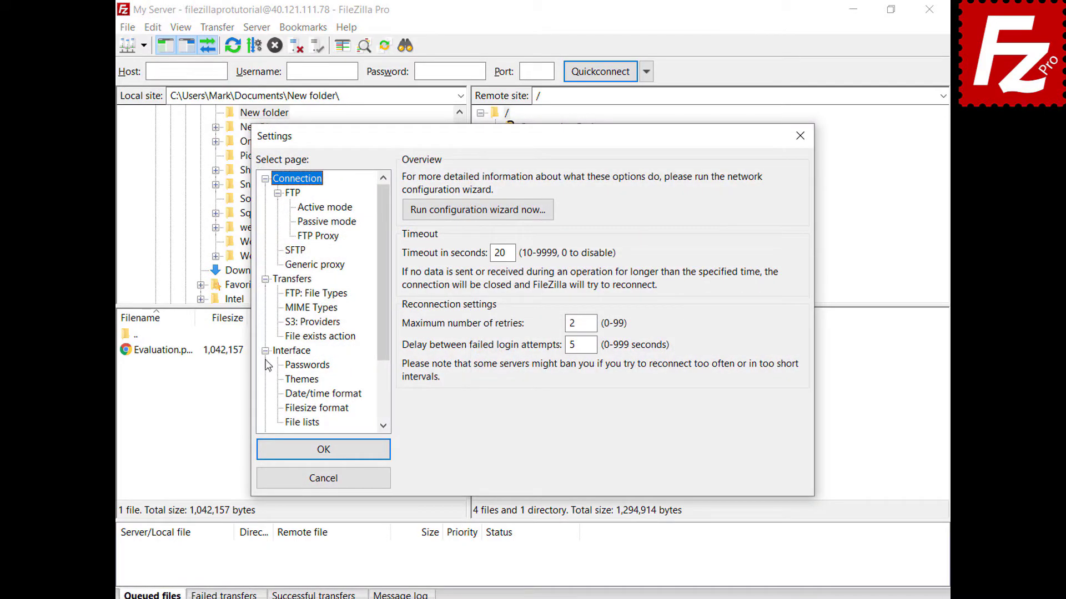
{"action": "left_click", "coordinate": [278, 353]}
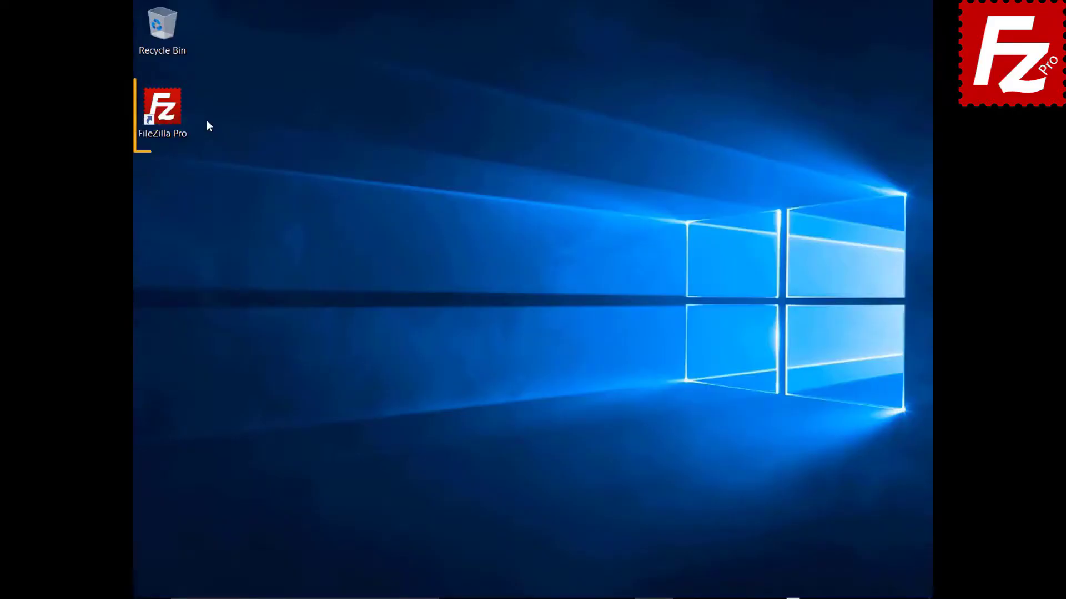
{"action": "double_click", "coordinate": [171, 120]}
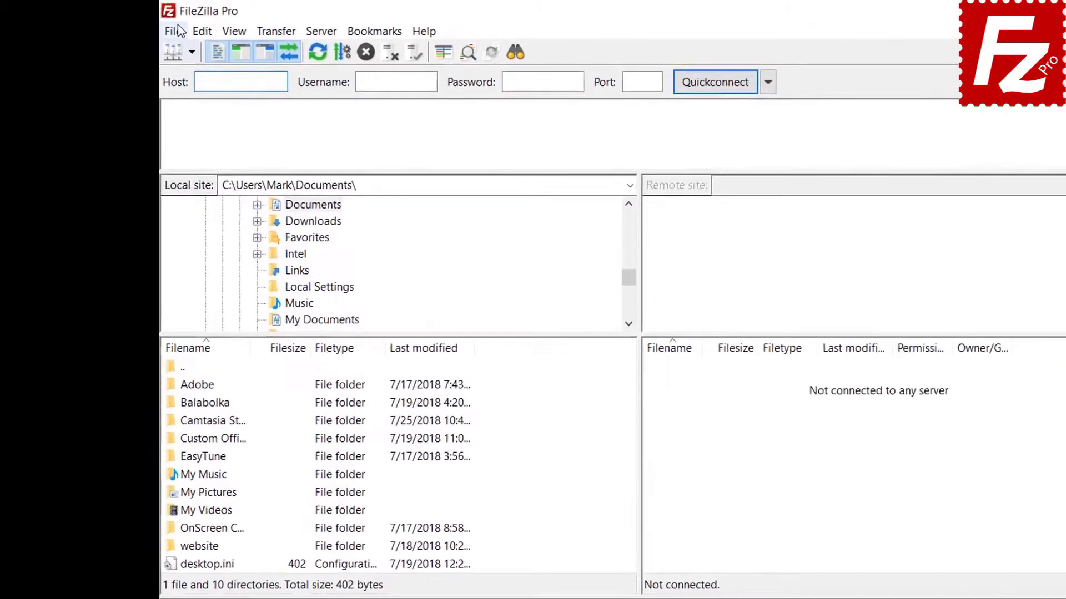
{"action": "left_click", "coordinate": [178, 31]}
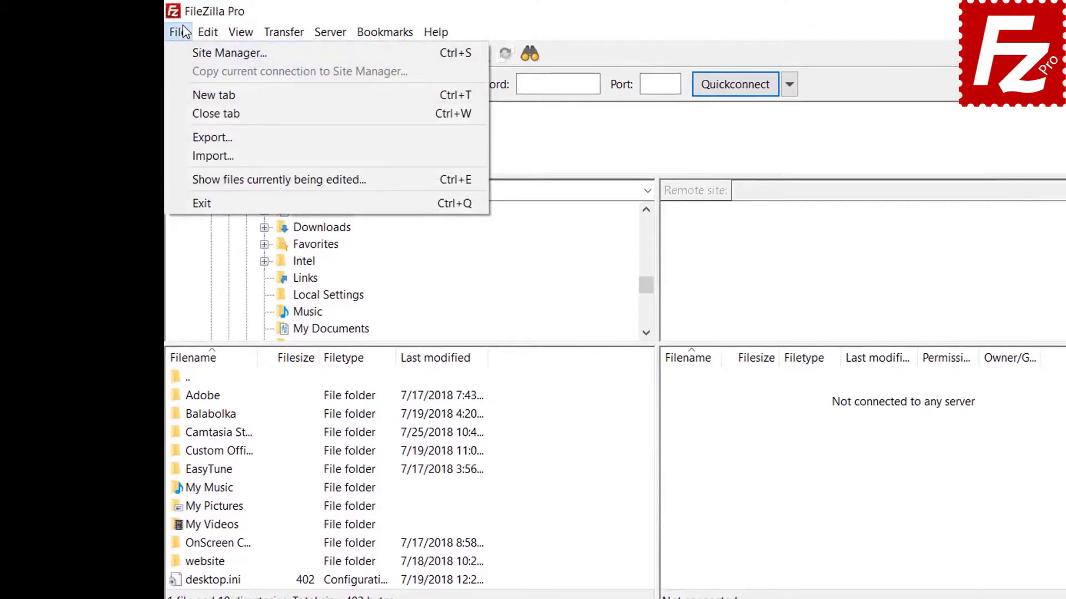
{"action": "left_click", "coordinate": [188, 53]}
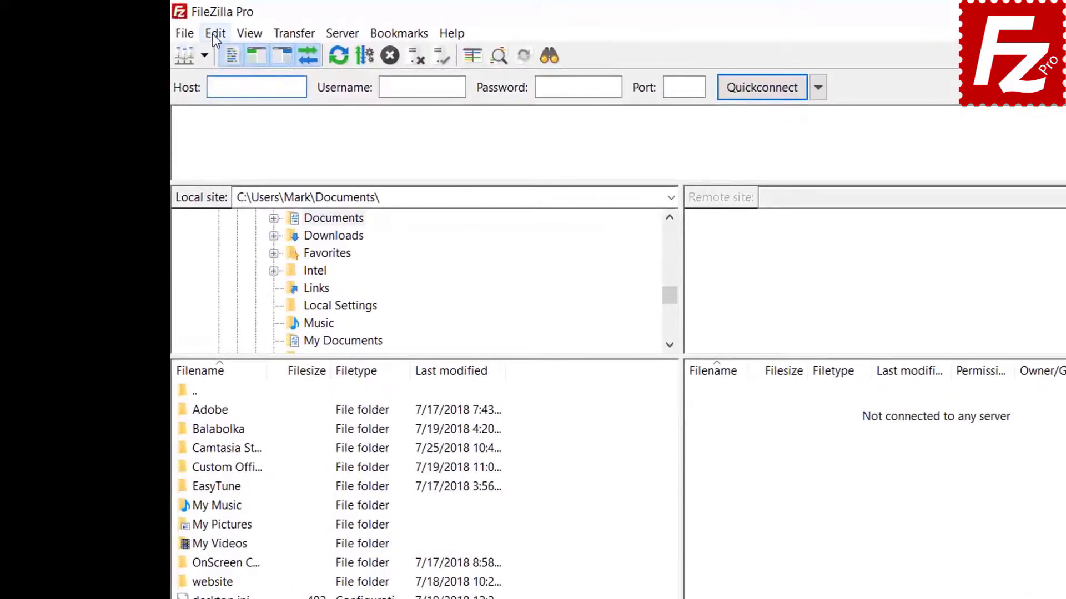
Step: Under Settings > Passwords, choose 'Save passwords protected by a master password' and enter it twice
{"action": "left_click", "coordinate": [170, 26]}
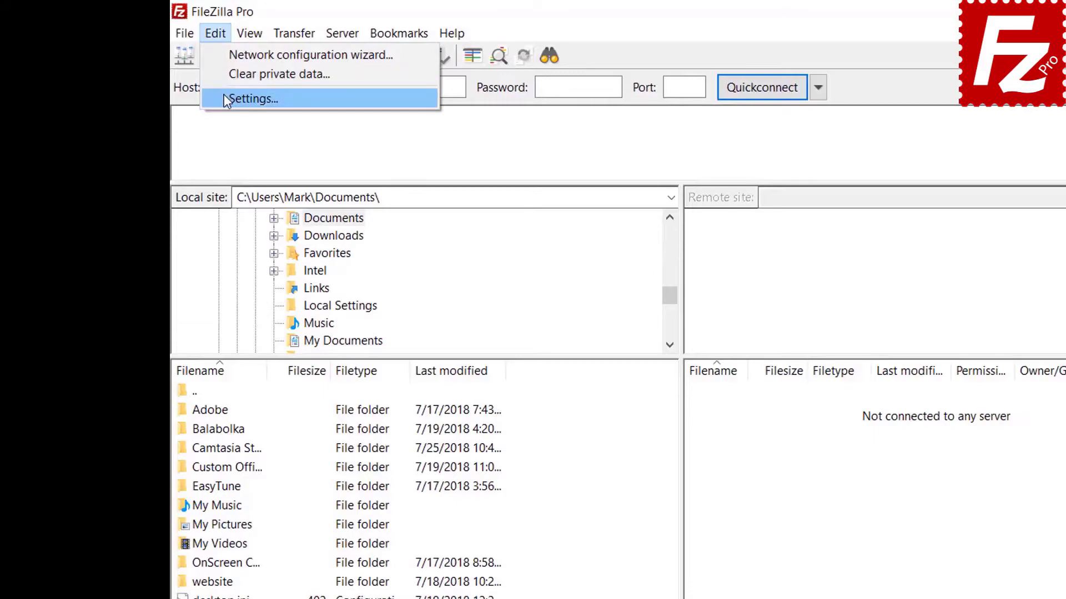
{"action": "left_click", "coordinate": [225, 95]}
{"action": "left_click", "coordinate": [410, 448]}
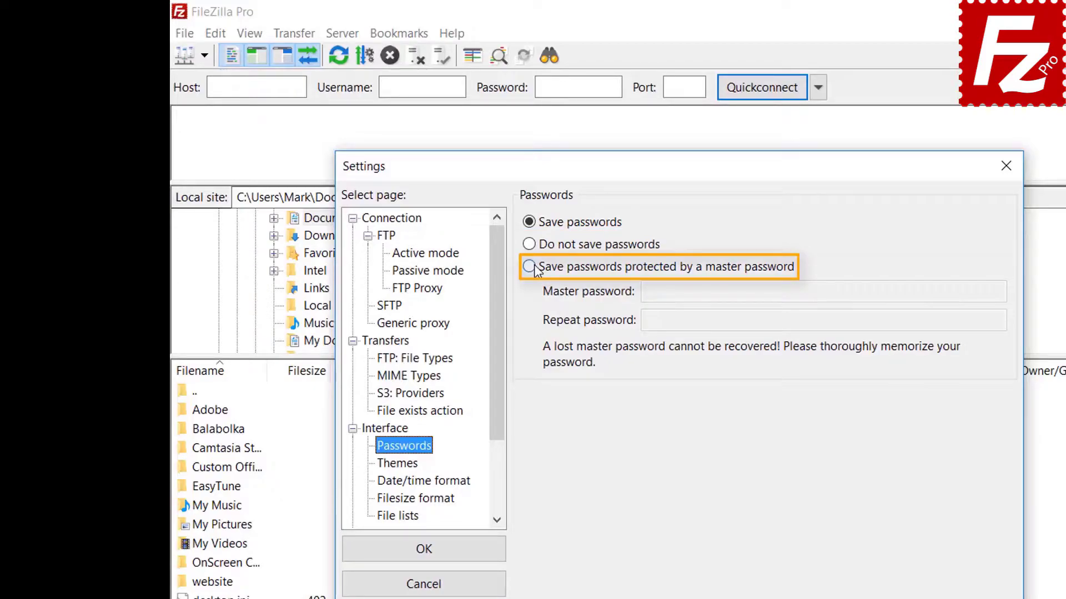
{"action": "left_click", "coordinate": [530, 267]}
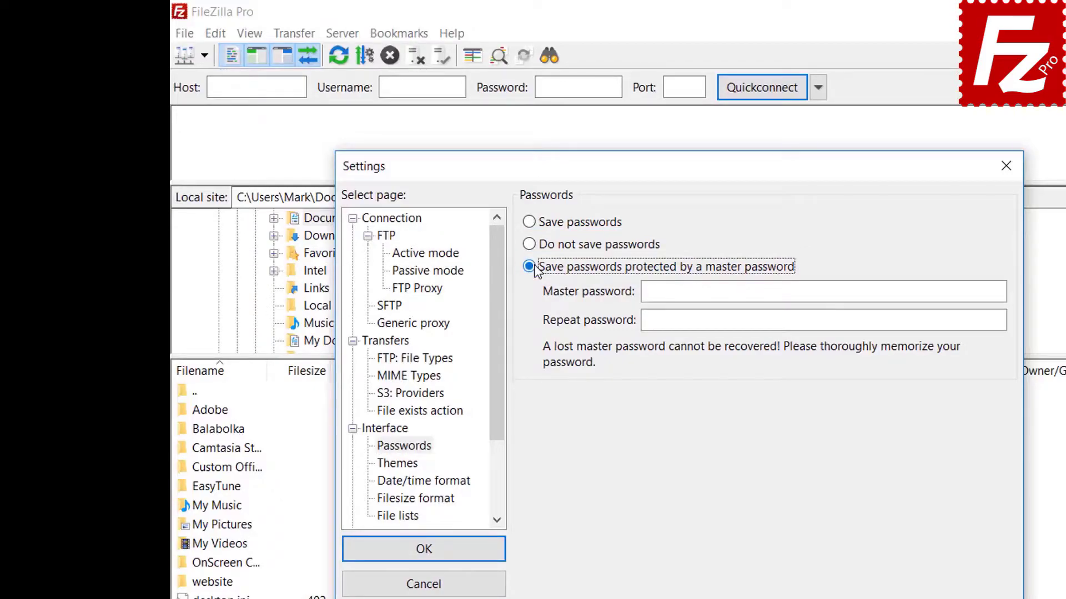
{"action": "left_click", "coordinate": [869, 291]}
{"action": "type", "text": "•••••••"}
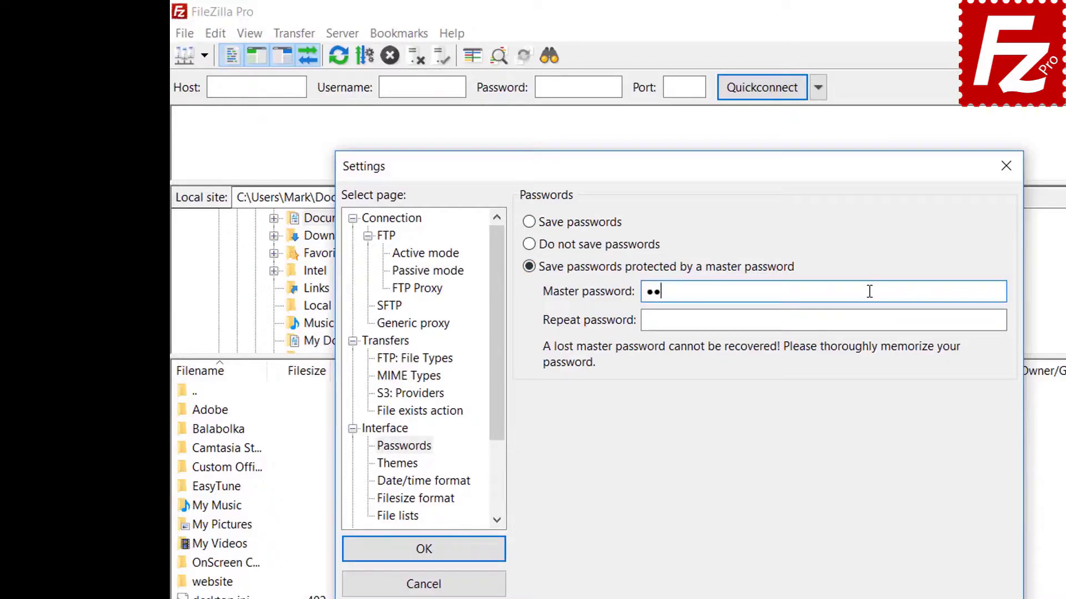
{"action": "type", "text": "•••"}
{"action": "left_click", "coordinate": [847, 323]}
{"action": "type", "text": "•••••••••"}
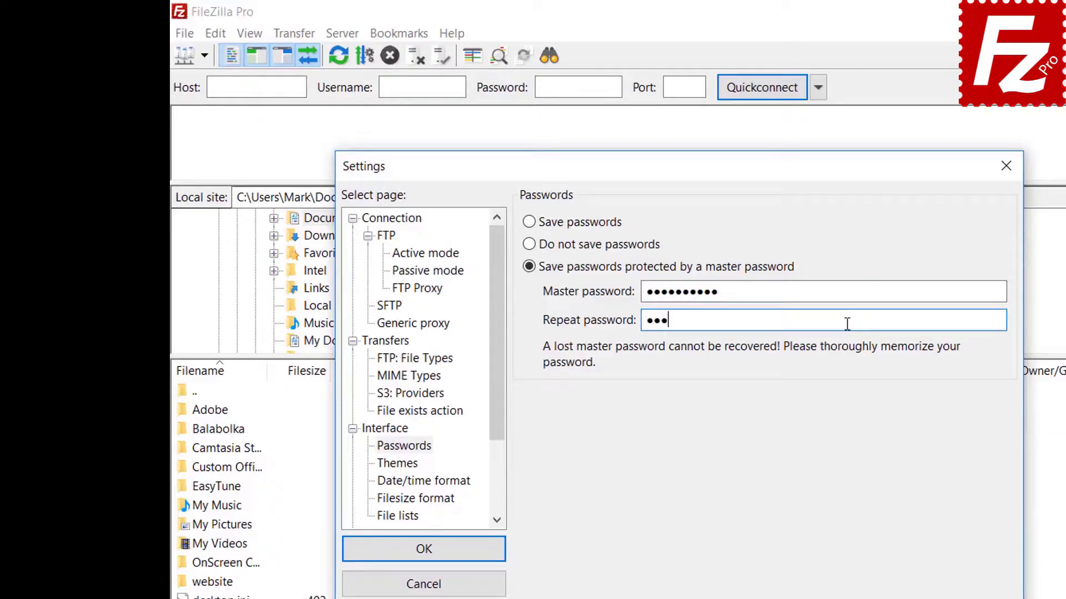
{"action": "type", "text": "••"}
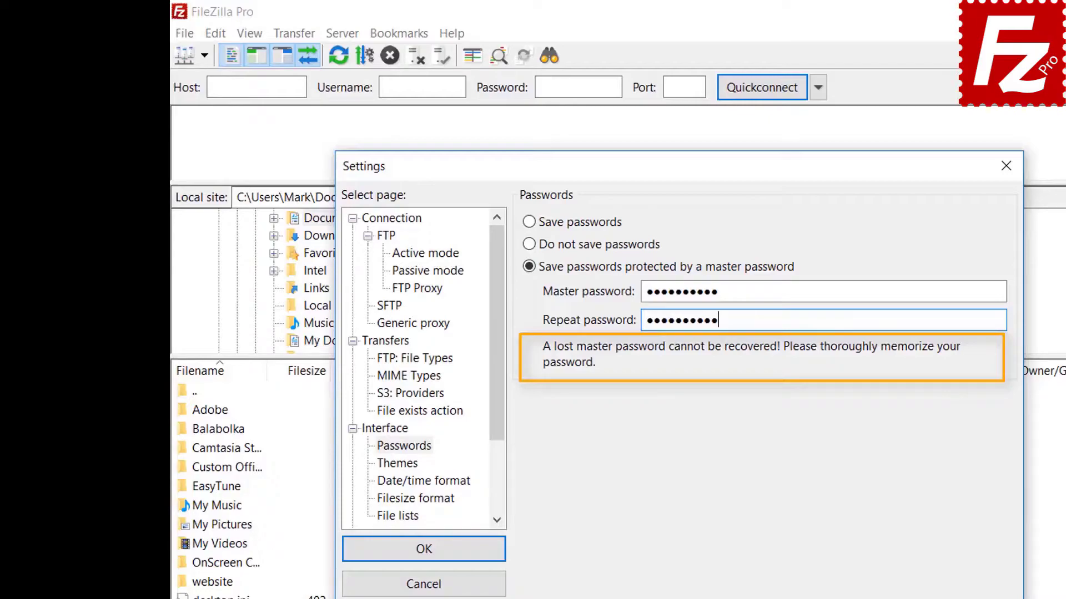
{"action": "left_click", "coordinate": [427, 555]}
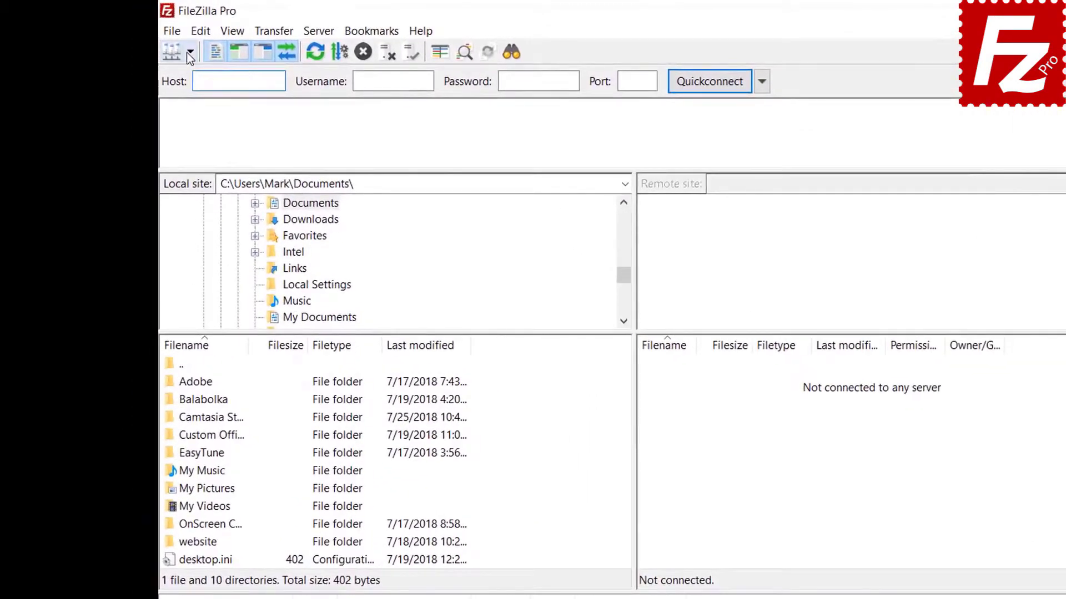
Step: Connect to FTP Tutorial from the saved-sites list, supplying the master password when asked
{"action": "left_click", "coordinate": [190, 53]}
{"action": "left_click", "coordinate": [189, 75]}
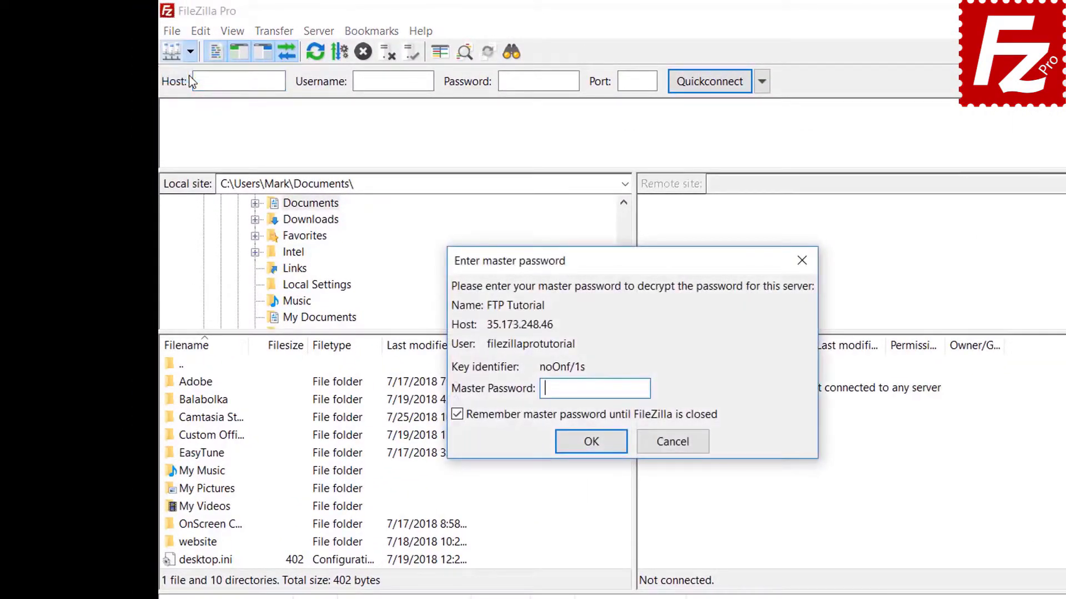
{"action": "type", "text": "••••••••••"}
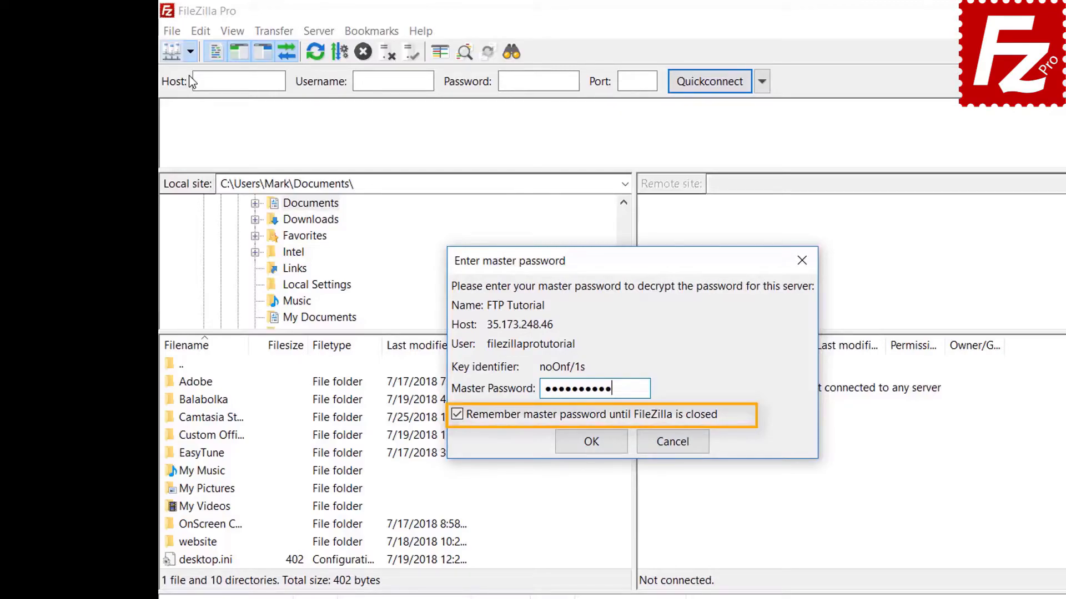
{"action": "left_click", "coordinate": [590, 443]}
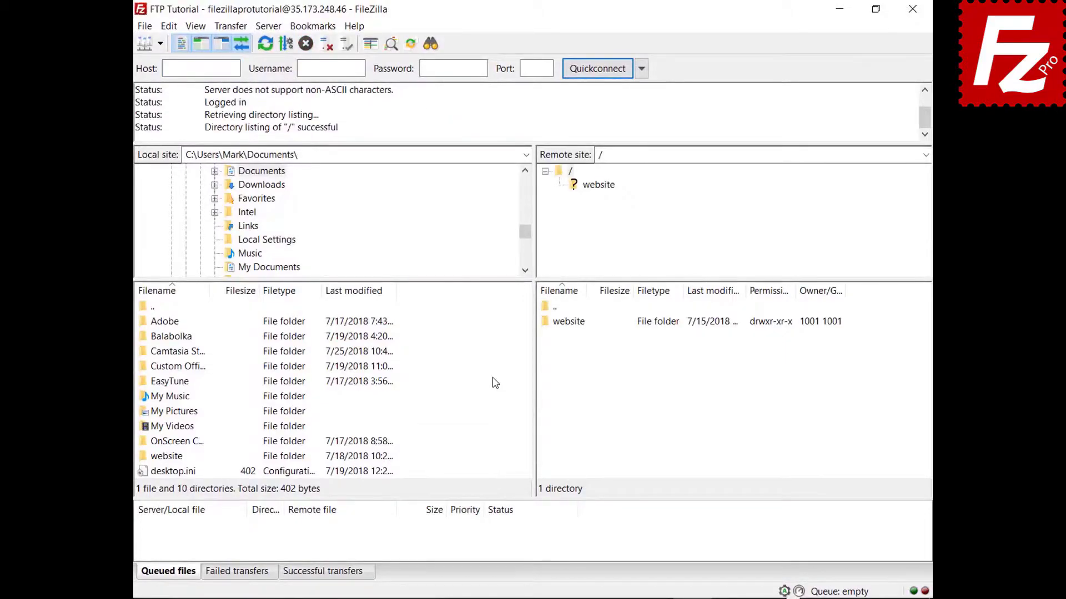
{"action": "left_click", "coordinate": [495, 383]}
{"action": "left_click", "coordinate": [169, 26]}
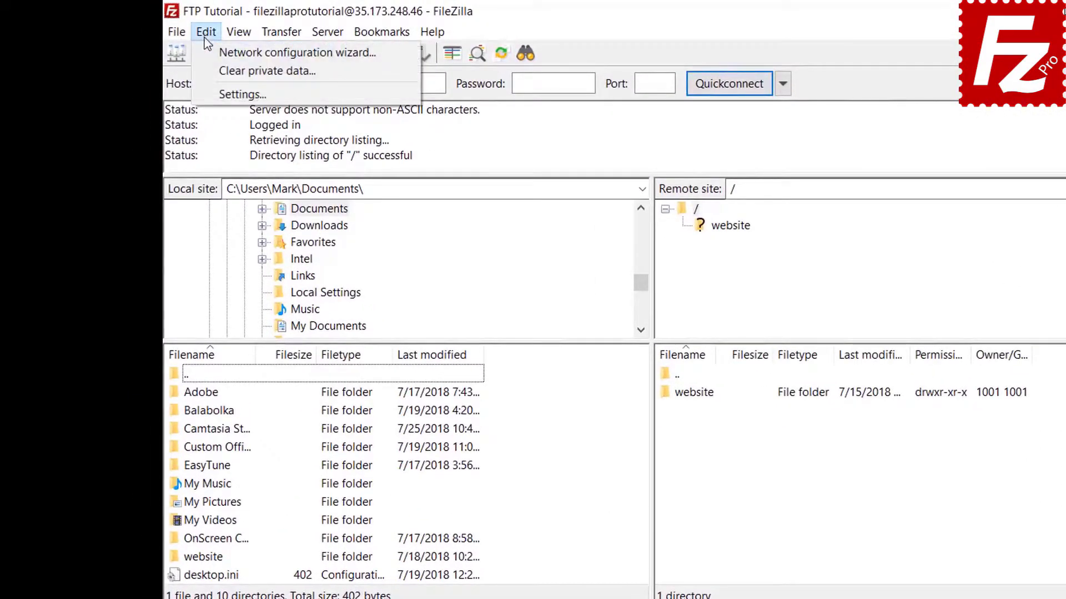
{"action": "left_click", "coordinate": [212, 93]}
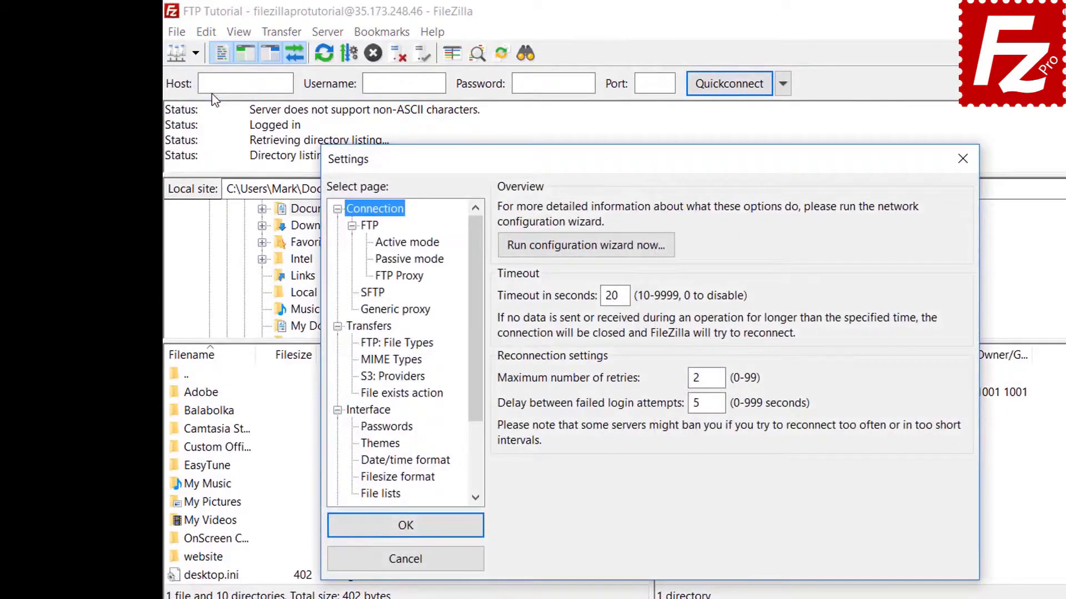
{"action": "left_click", "coordinate": [386, 428]}
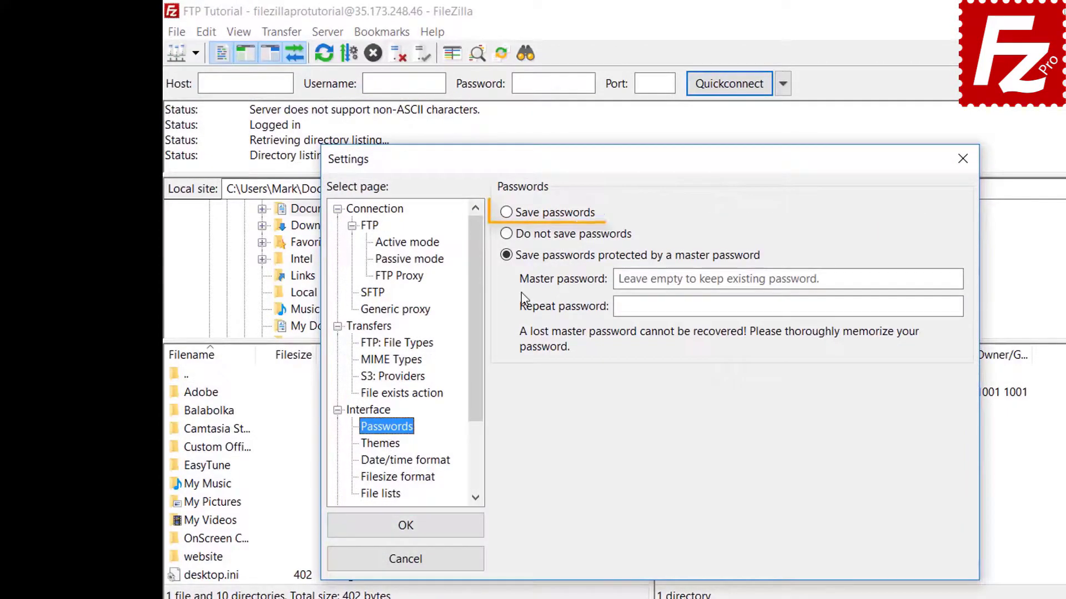
{"action": "left_click", "coordinate": [511, 218]}
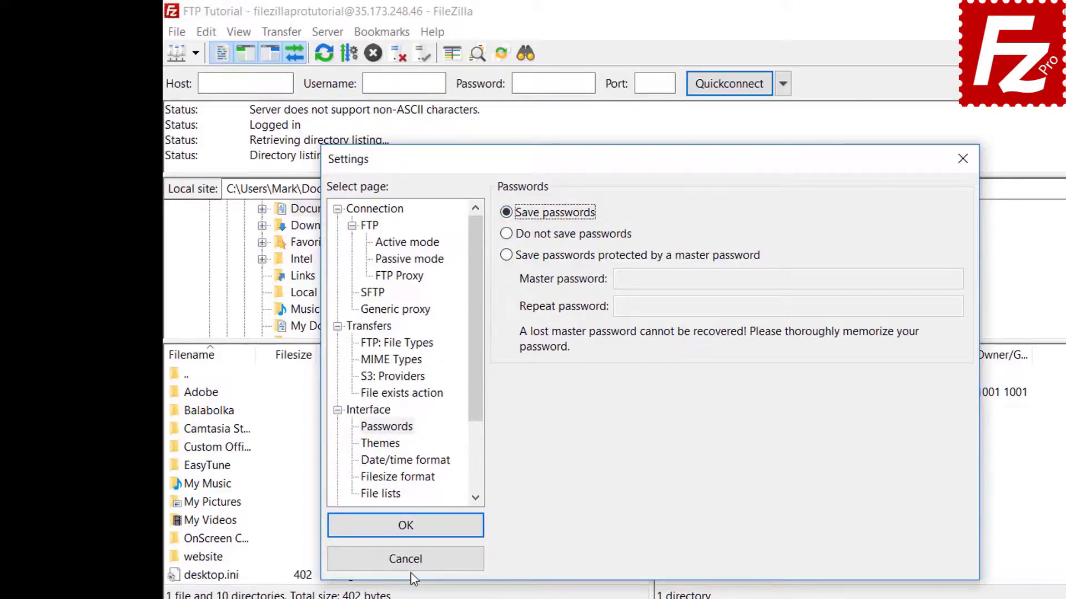
{"action": "left_click", "coordinate": [416, 531]}
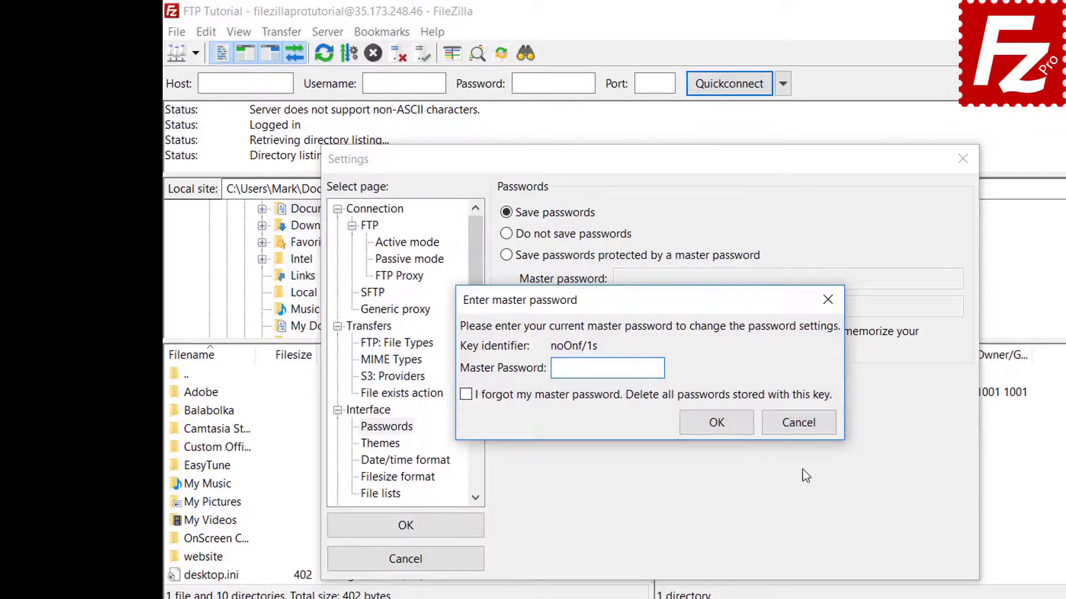
{"action": "left_click", "coordinate": [800, 424]}
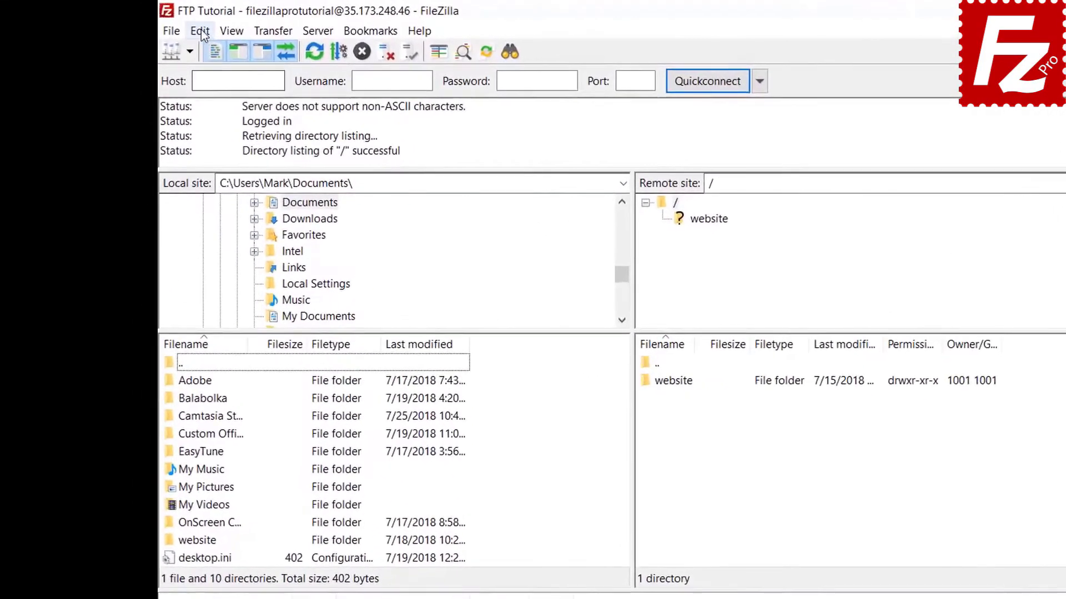
{"action": "left_click", "coordinate": [182, 28]}
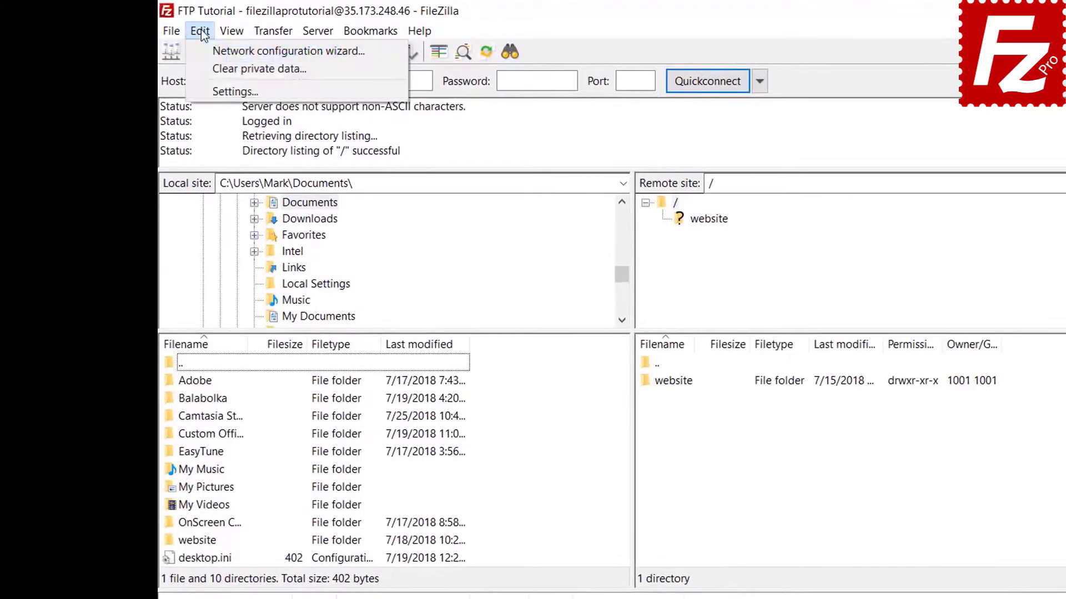
Step: Clear Quickconnect history and Reconnect information via Clear private data
{"action": "left_click", "coordinate": [206, 68]}
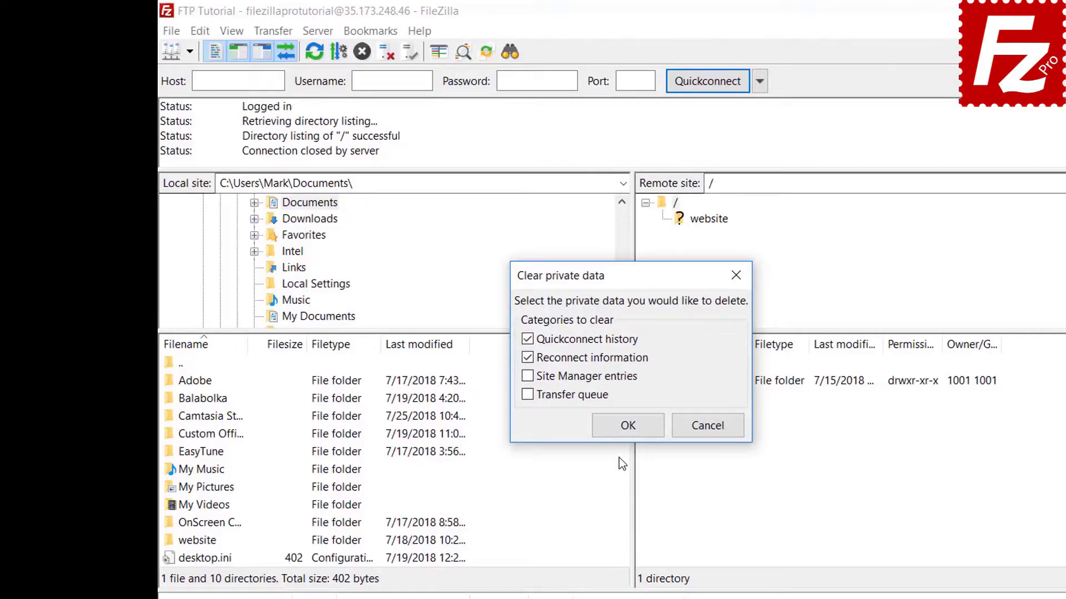
{"action": "key", "text": "Return"}
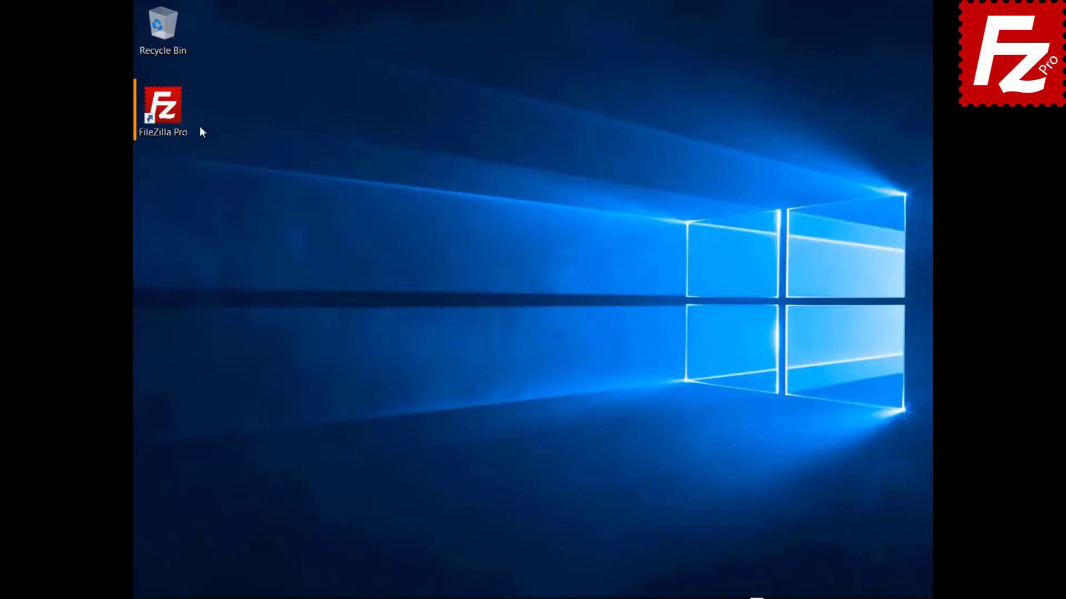
Step: Relaunch FileZilla Pro and connect to the saved FTP Tutorial site from the Site Manager list
{"action": "double_click", "coordinate": [169, 118]}
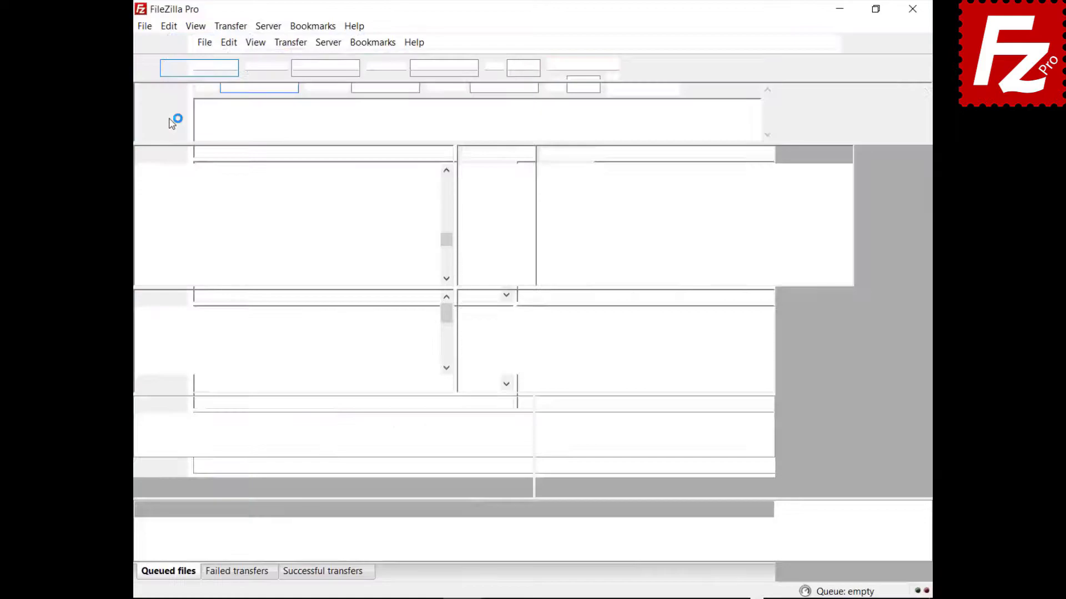
{"action": "left_click", "coordinate": [160, 43]}
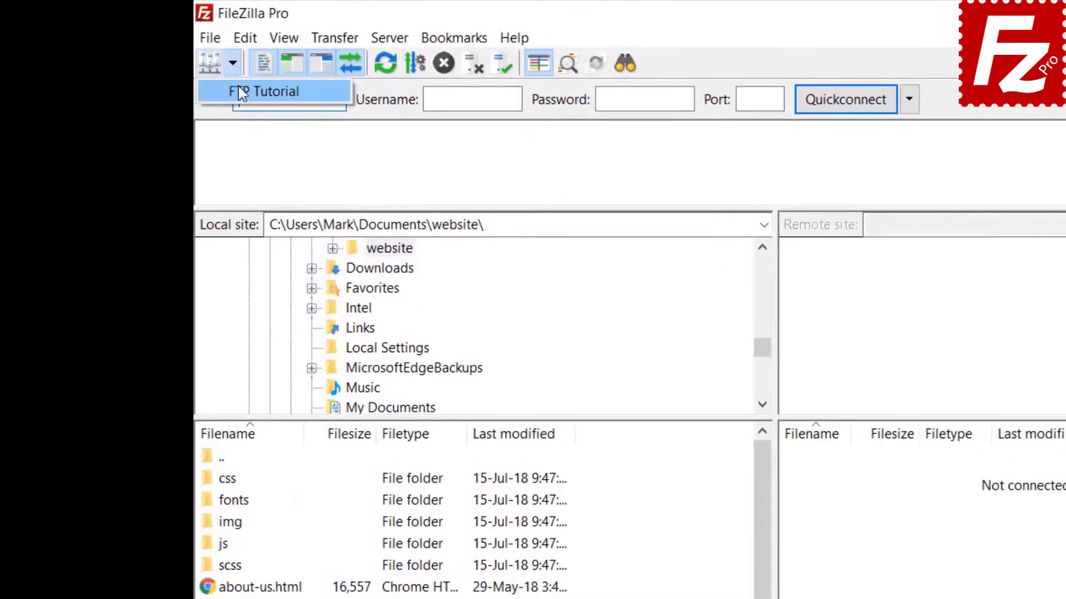
{"action": "left_click", "coordinate": [241, 92]}
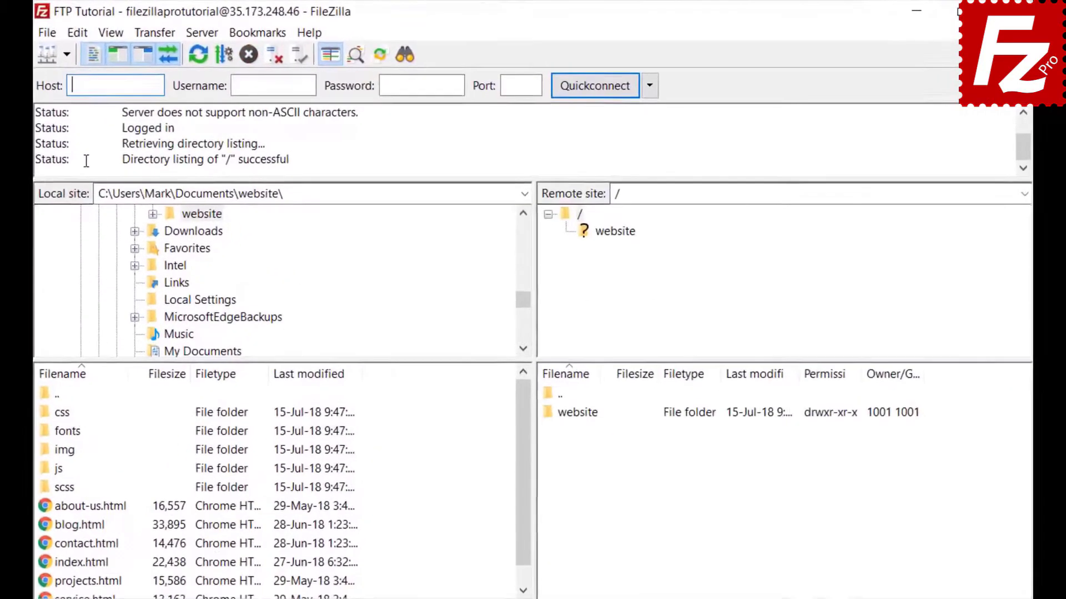
Step: Open File search and set its first condition to Filename contains .jpg, matching all conditions
{"action": "left_click", "coordinate": [403, 55]}
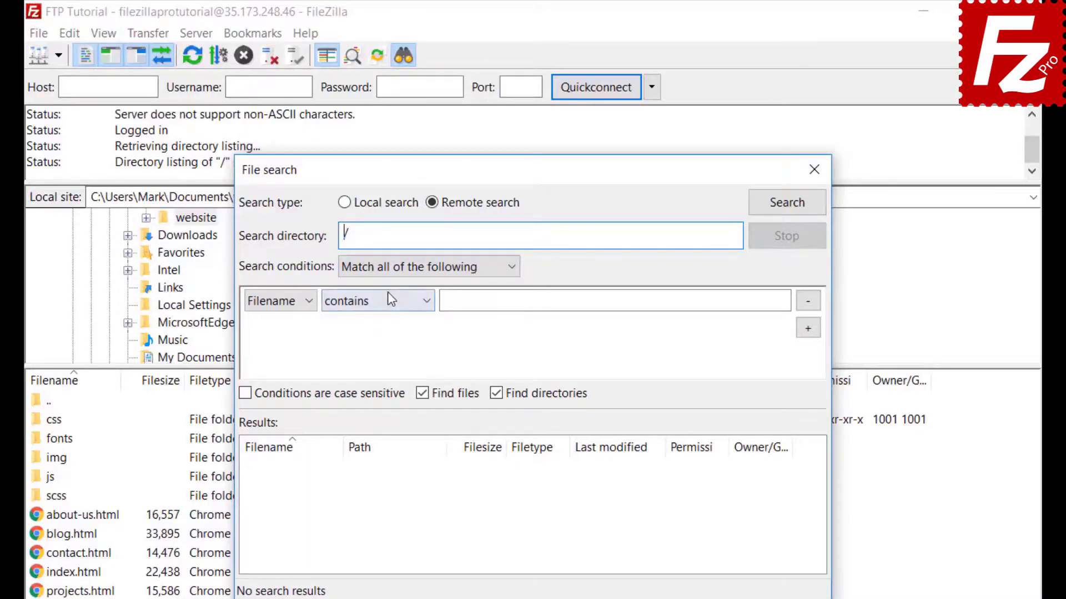
{"action": "left_click", "coordinate": [390, 268]}
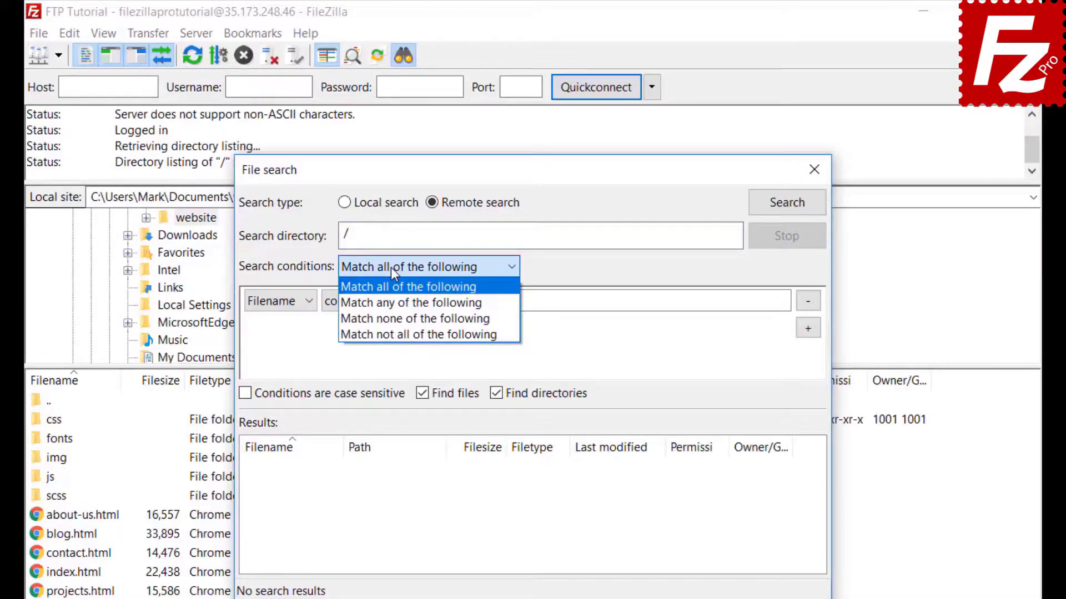
{"action": "left_click", "coordinate": [391, 267]}
{"action": "left_click", "coordinate": [273, 305]}
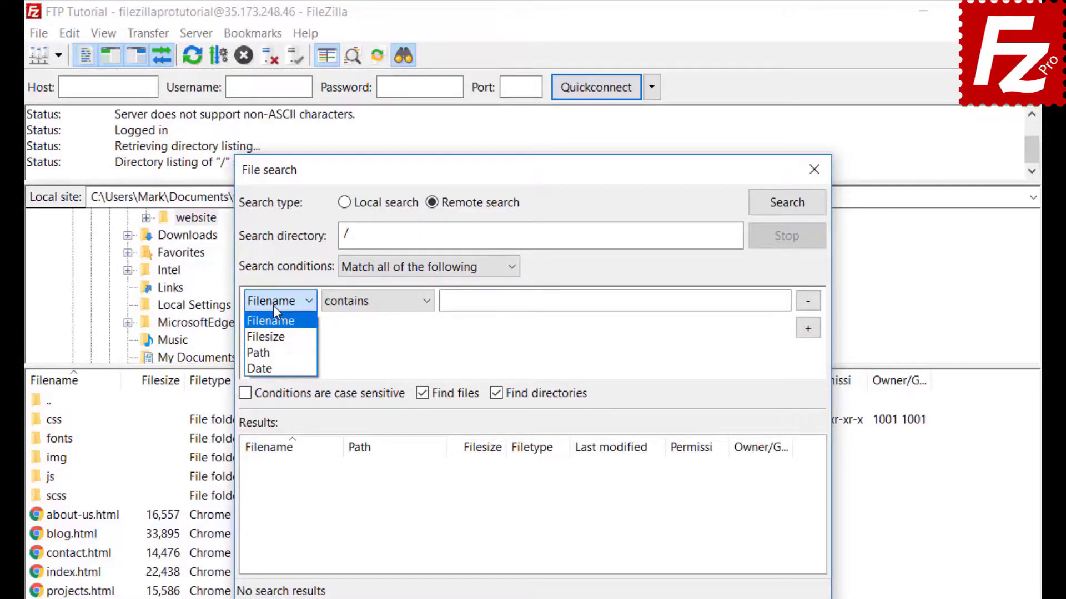
{"action": "left_click", "coordinate": [273, 305]}
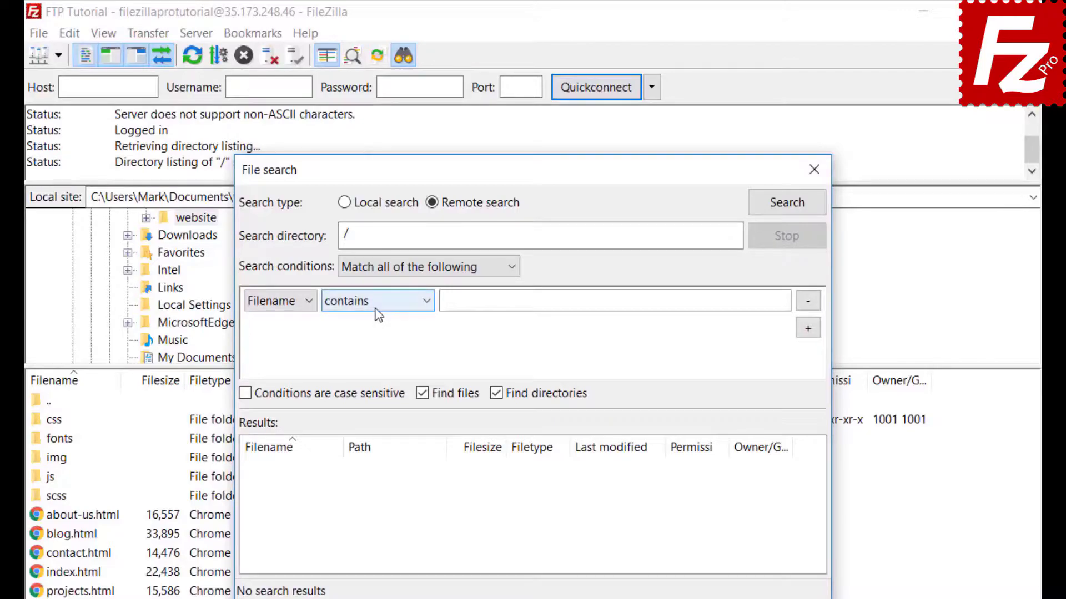
{"action": "left_click", "coordinate": [378, 314]}
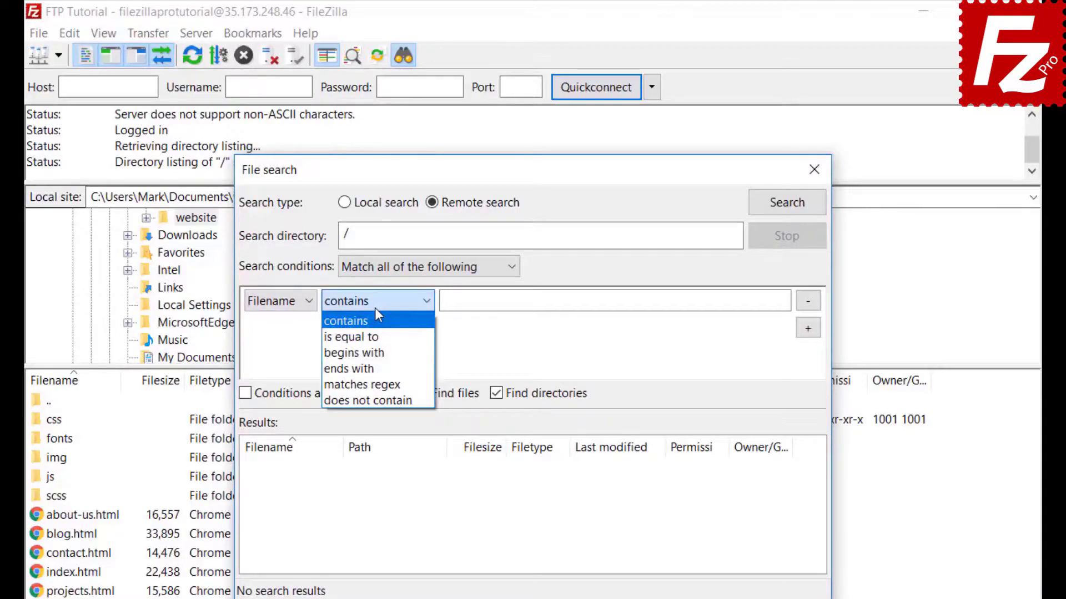
{"action": "left_click", "coordinate": [377, 316]}
{"action": "left_click", "coordinate": [294, 304]}
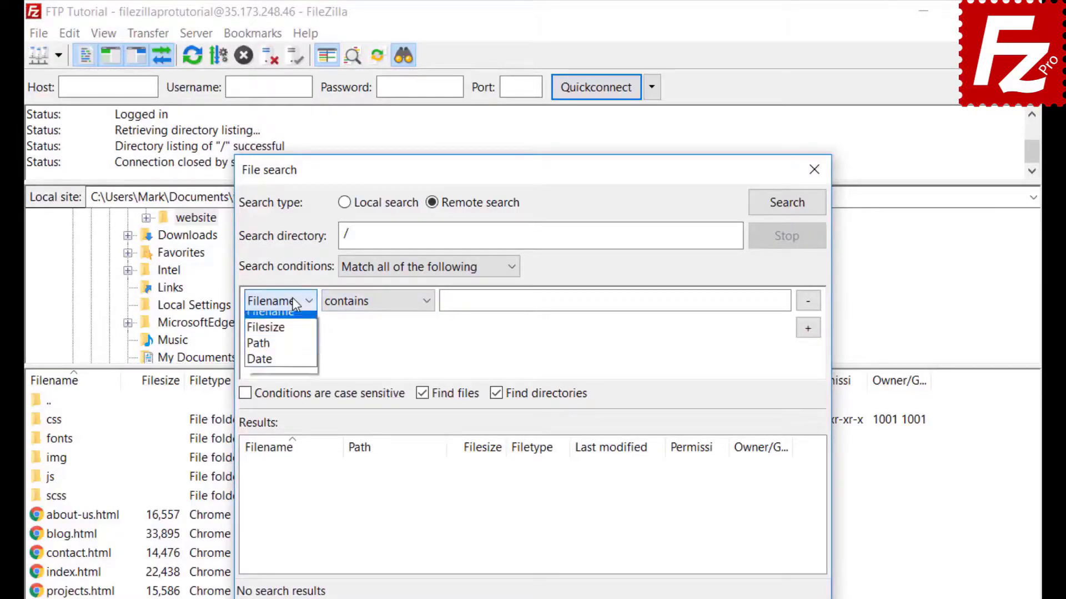
{"action": "left_click", "coordinate": [296, 328]}
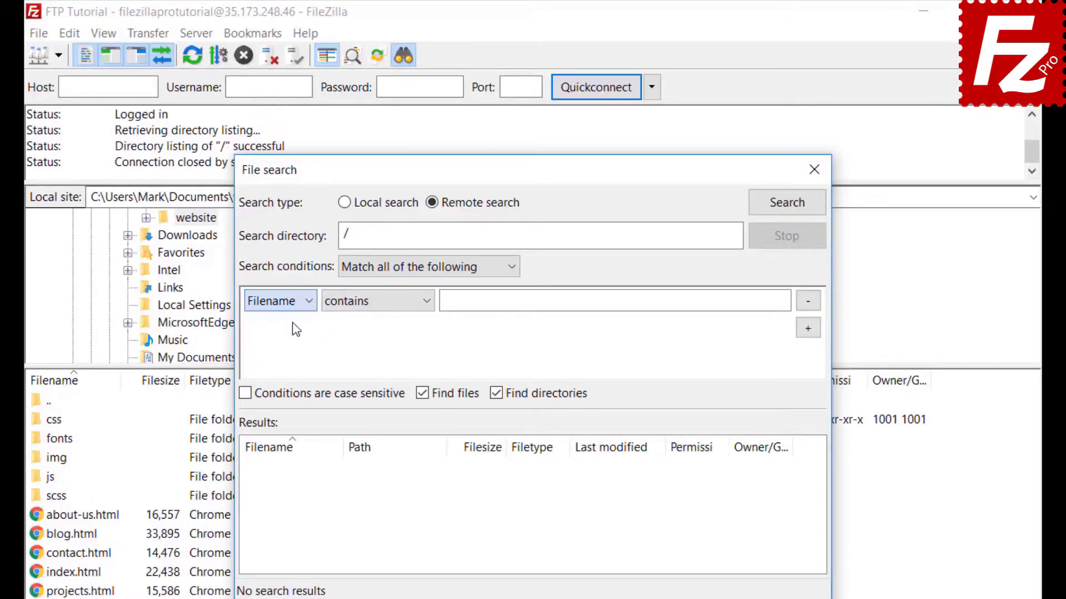
{"action": "left_click", "coordinate": [371, 302]}
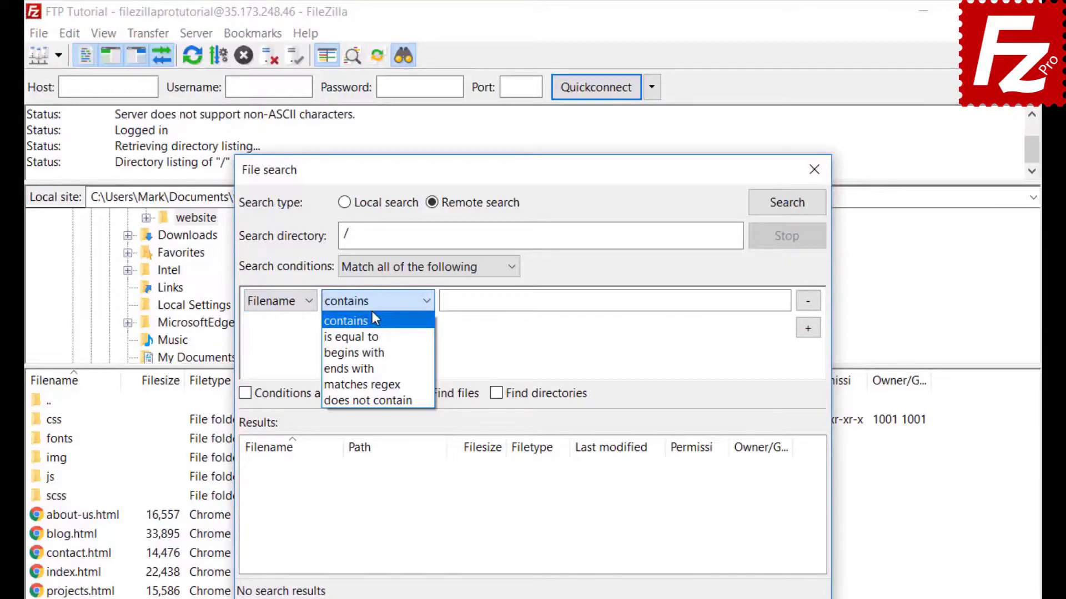
{"action": "left_click", "coordinate": [372, 321]}
{"action": "left_click", "coordinate": [487, 303]}
{"action": "type", "text": ".jpg"}
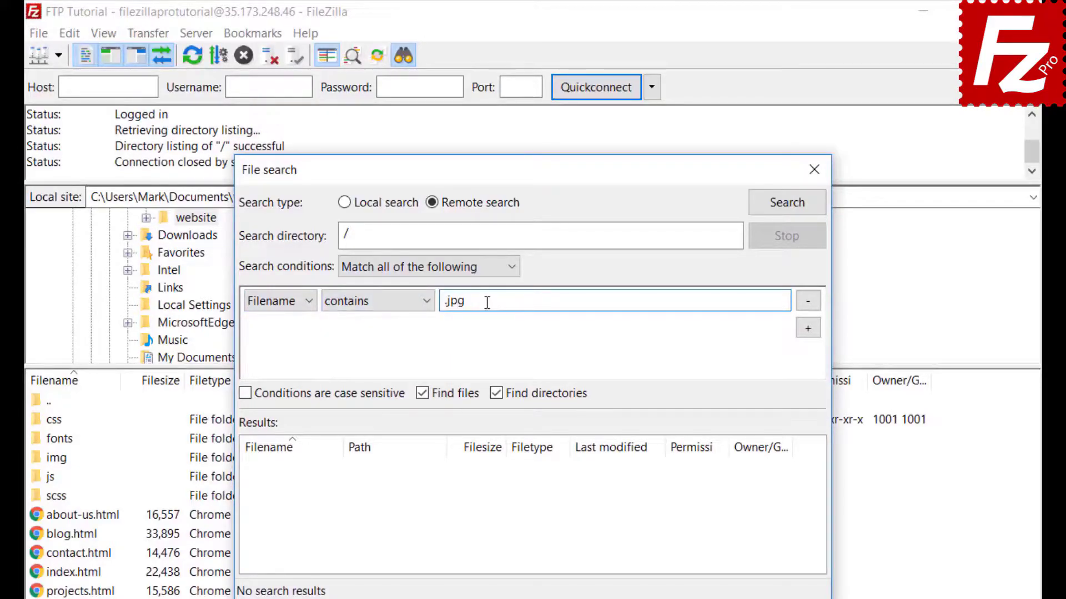
Step: Add a Filesize greater than 500000 condition, exclude directories, and run the remote search
{"action": "left_click", "coordinate": [809, 330]}
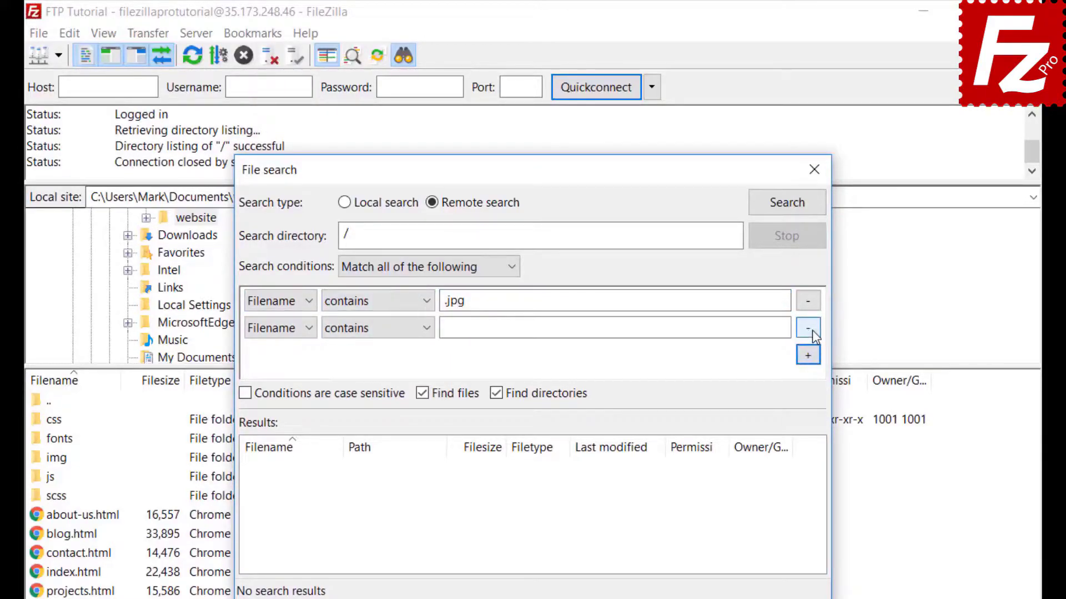
{"action": "left_click", "coordinate": [280, 332]}
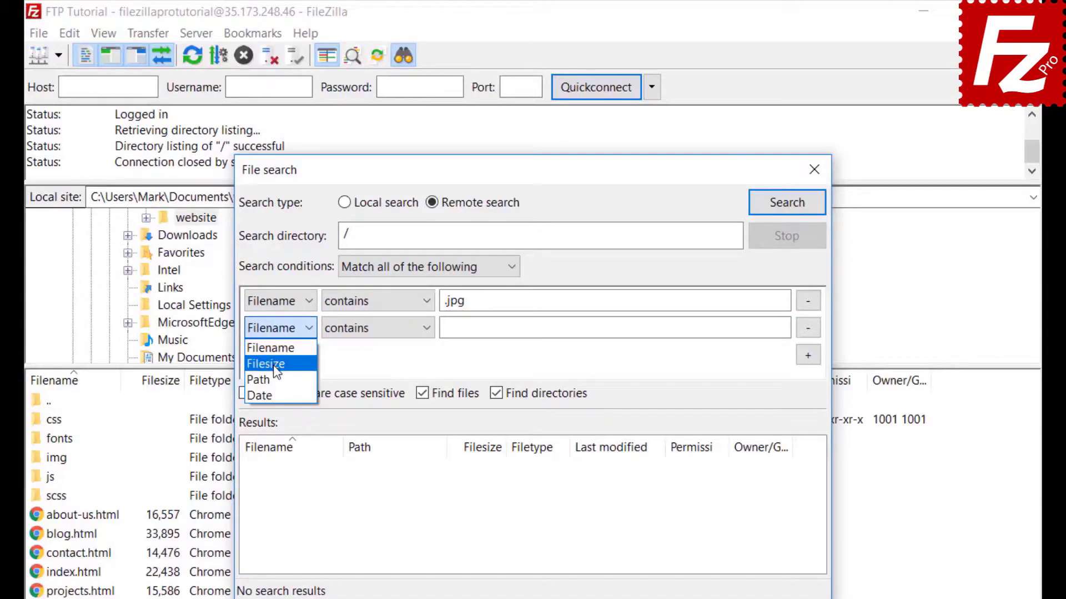
{"action": "left_click", "coordinate": [277, 365]}
{"action": "left_click", "coordinate": [358, 328]}
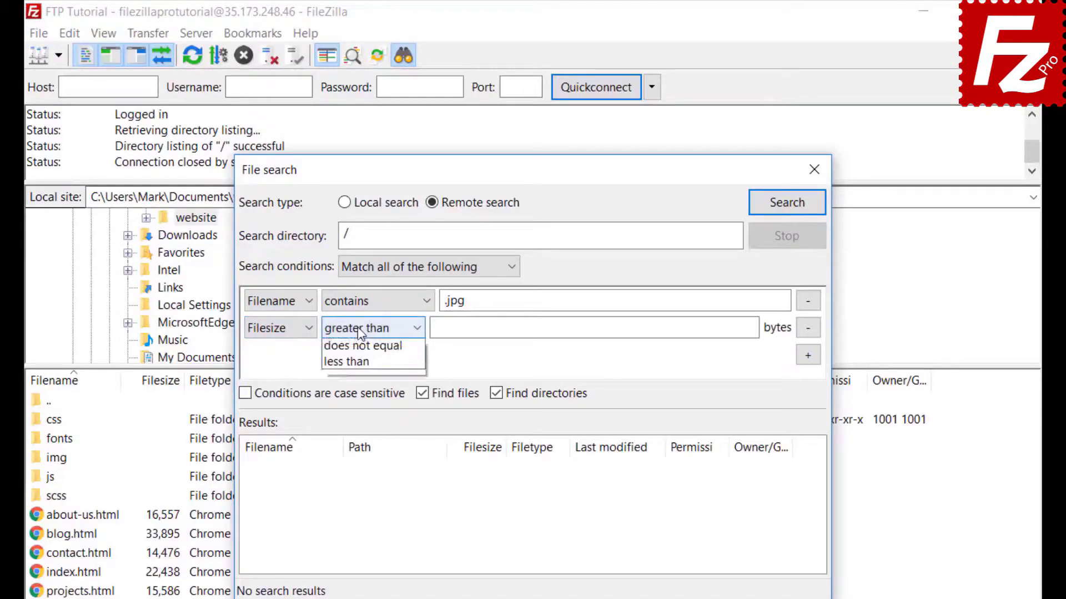
{"action": "left_click", "coordinate": [357, 328]}
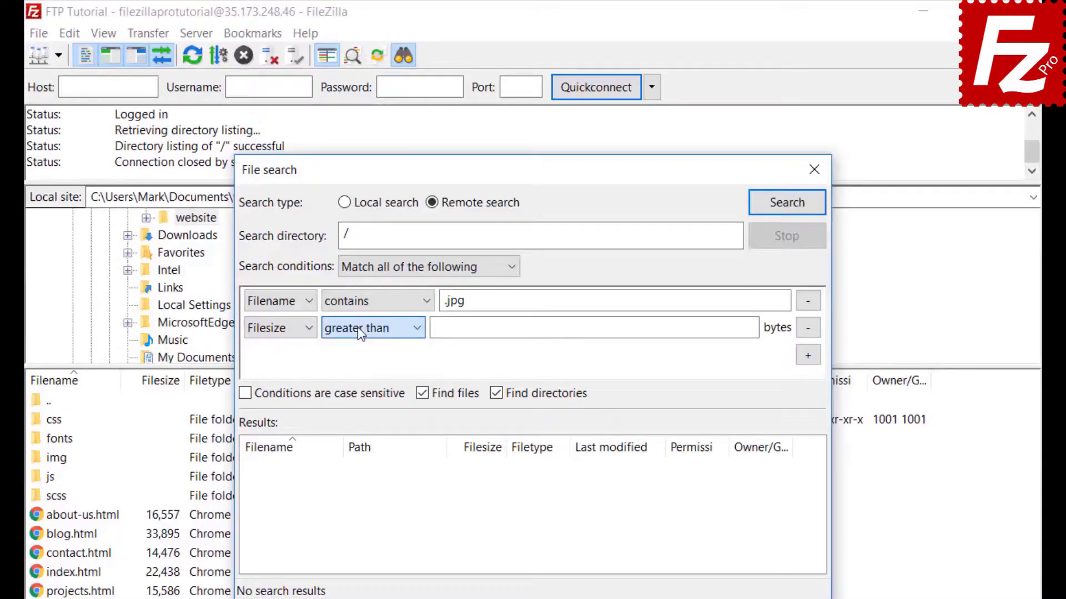
{"action": "left_click", "coordinate": [442, 328]}
{"action": "type", "text": "500000"}
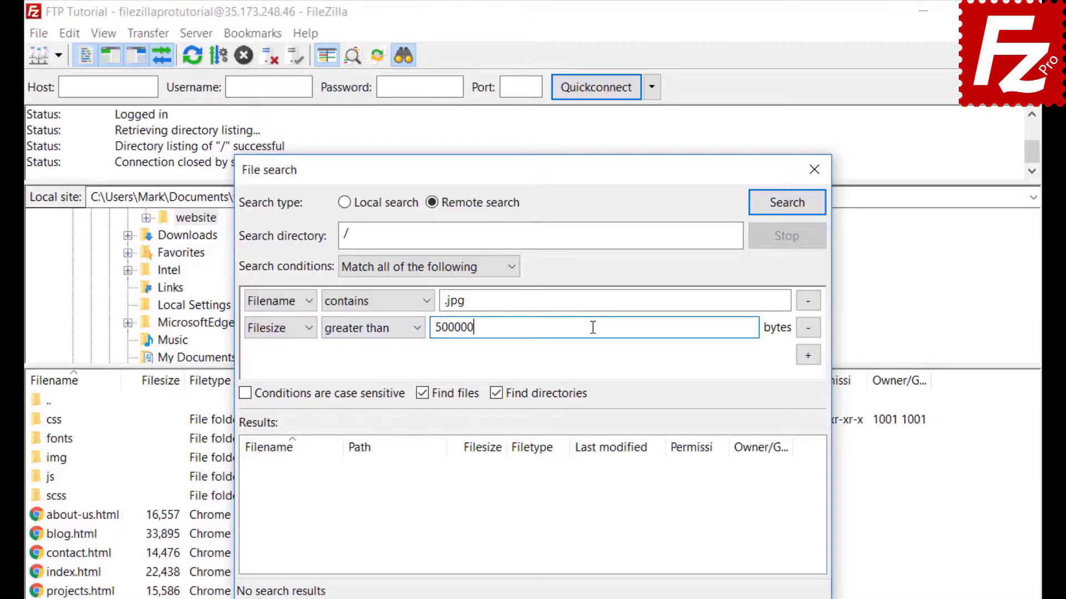
{"action": "left_click", "coordinate": [496, 393]}
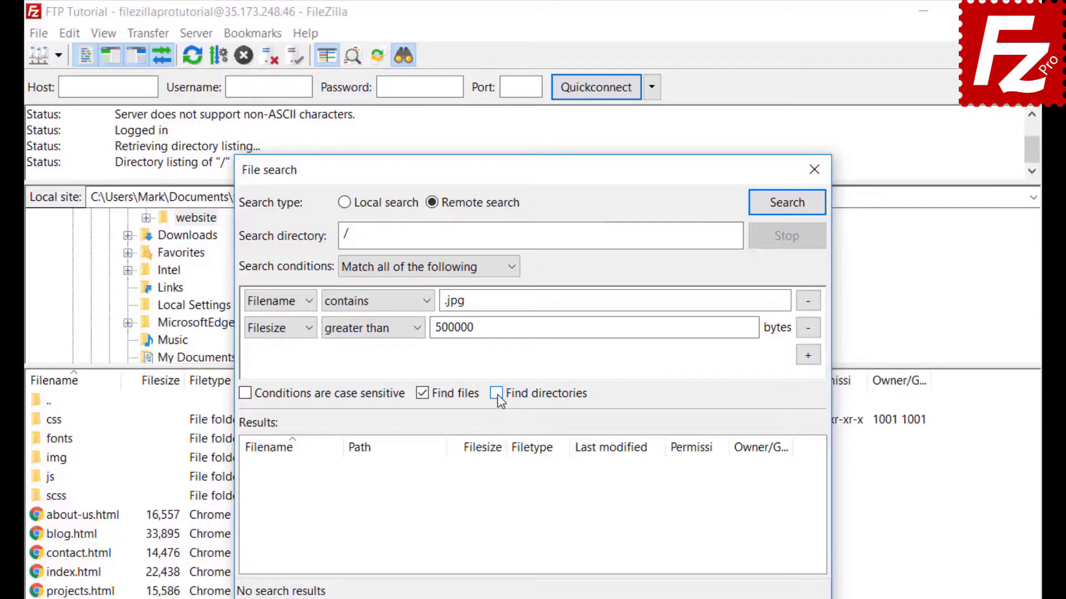
{"action": "left_click_drag", "start_coordinate": [521, 170], "coordinate": [702, 172]}
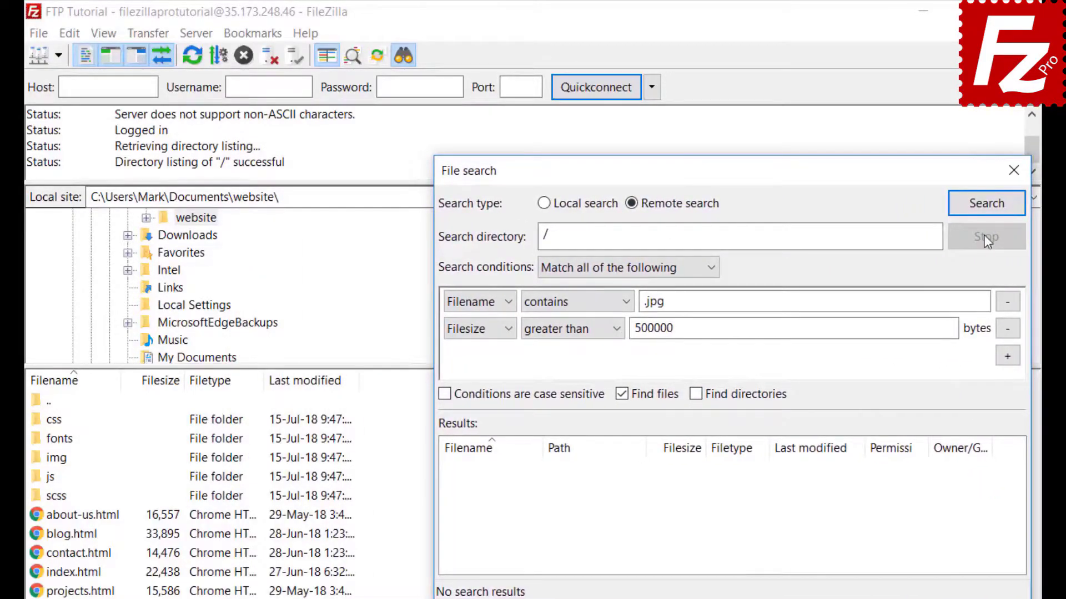
{"action": "left_click", "coordinate": [985, 204]}
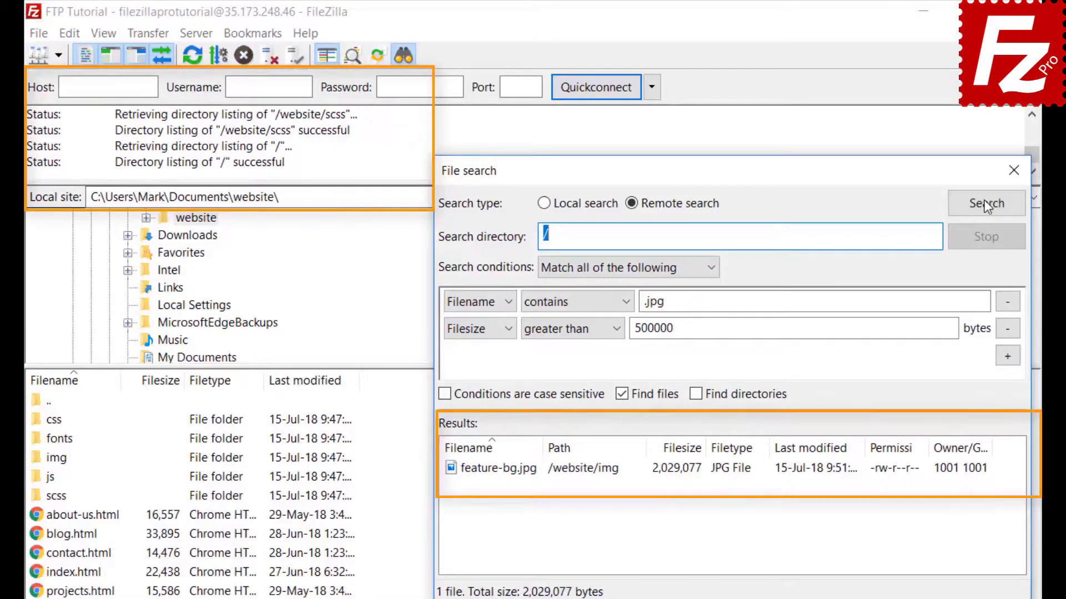
Step: Add the found feature-bg.jpg to the transfer queue only, then close the File search window
{"action": "right_click", "coordinate": [533, 476]}
{"action": "left_click", "coordinate": [544, 485]}
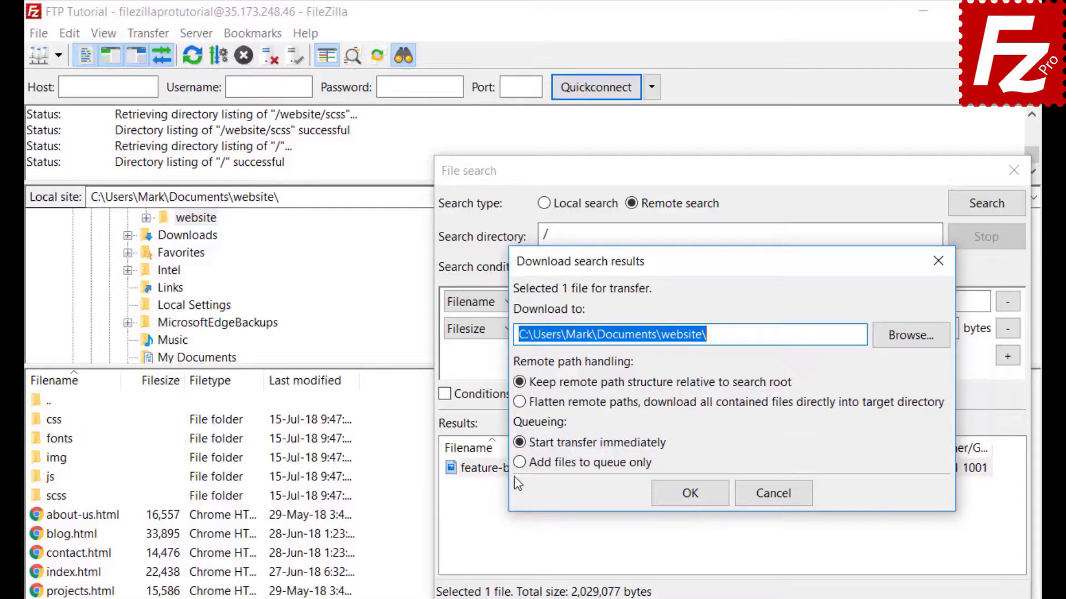
{"action": "left_click", "coordinate": [516, 462]}
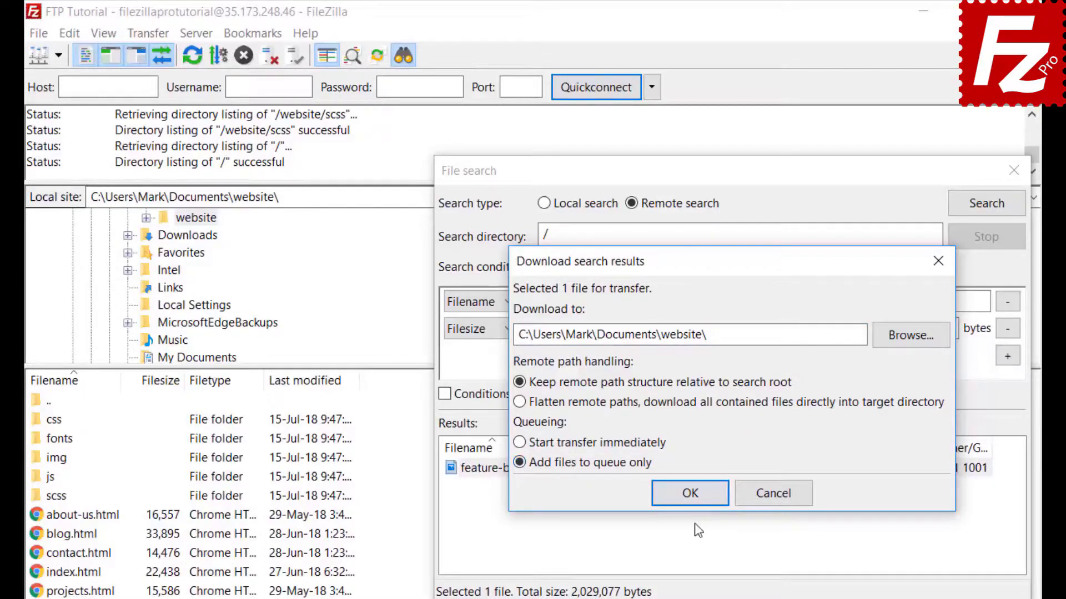
{"action": "left_click", "coordinate": [690, 493]}
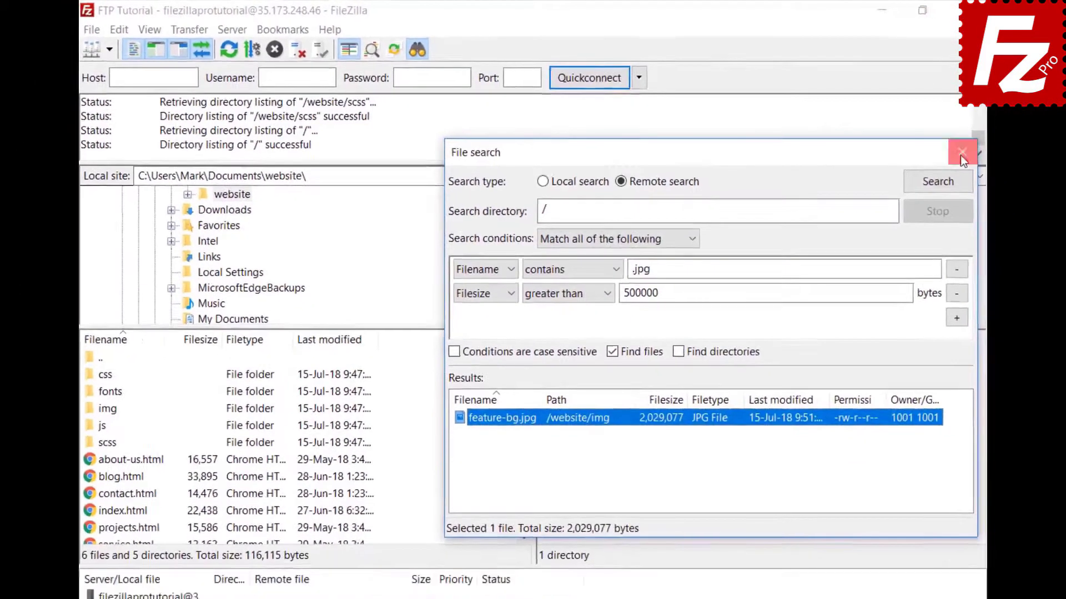
{"action": "left_click", "coordinate": [1014, 170]}
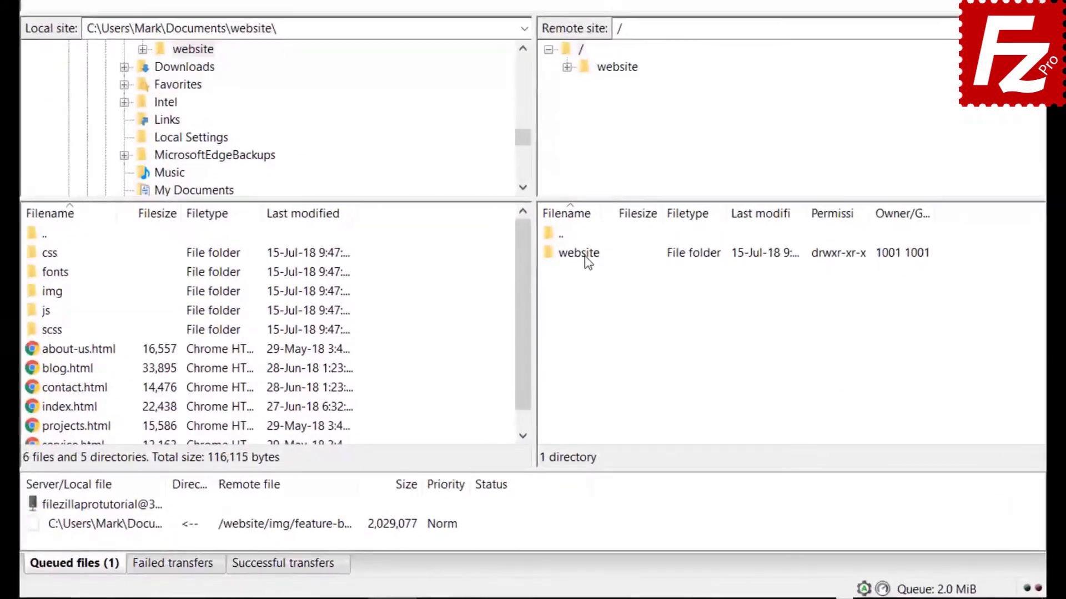
Step: Browse into the remote /website/css folder, select a file, and open Quick Search with Ctrl+F
{"action": "double_click", "coordinate": [568, 329]}
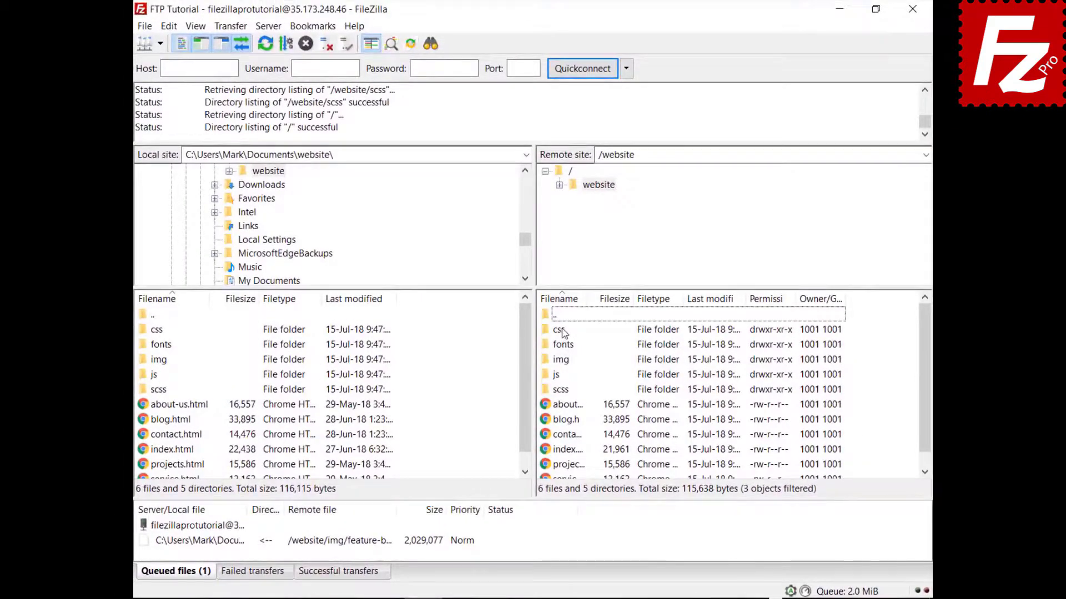
{"action": "double_click", "coordinate": [559, 330]}
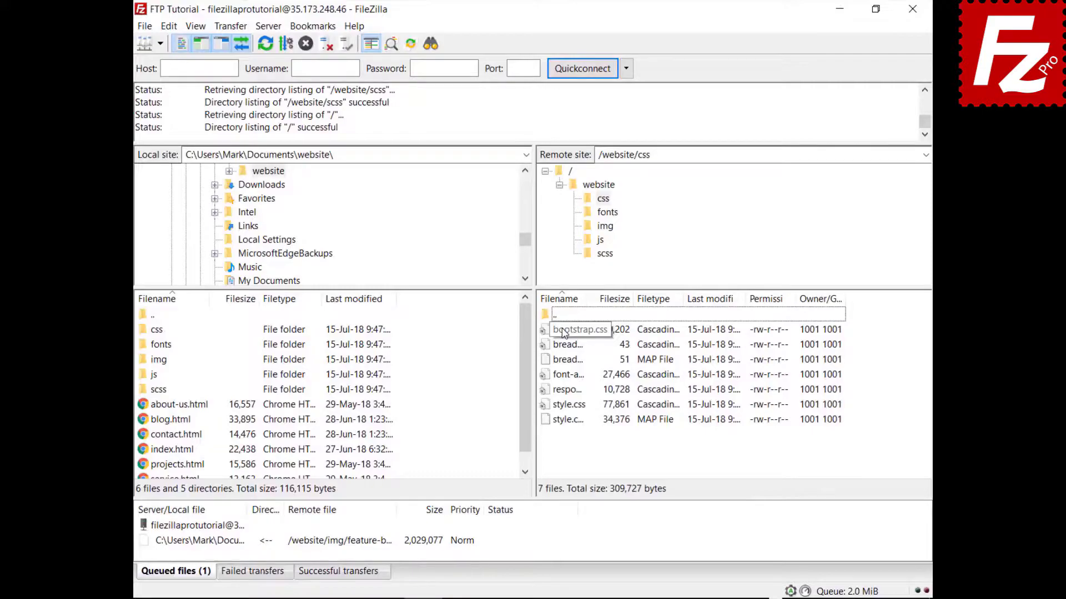
{"action": "left_click", "coordinate": [564, 332]}
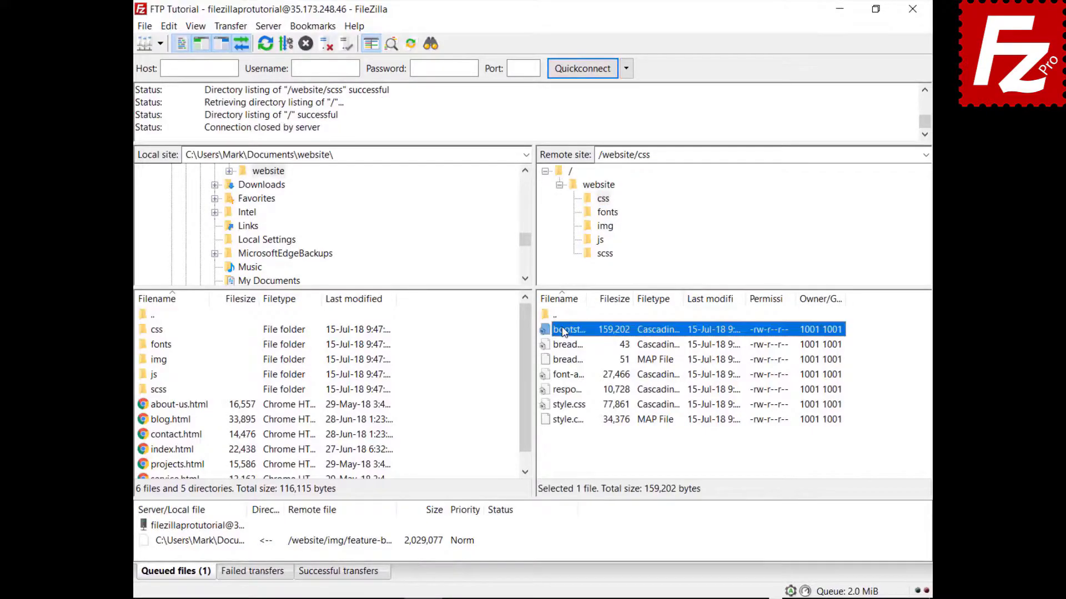
{"action": "key", "text": "Down"}
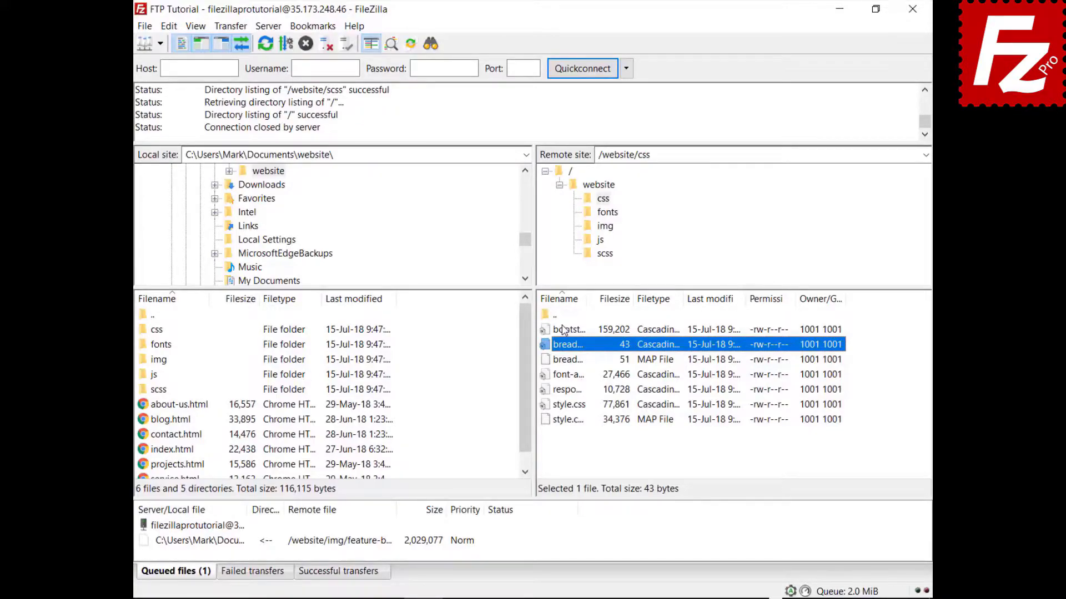
{"action": "key", "text": "ctrl+f"}
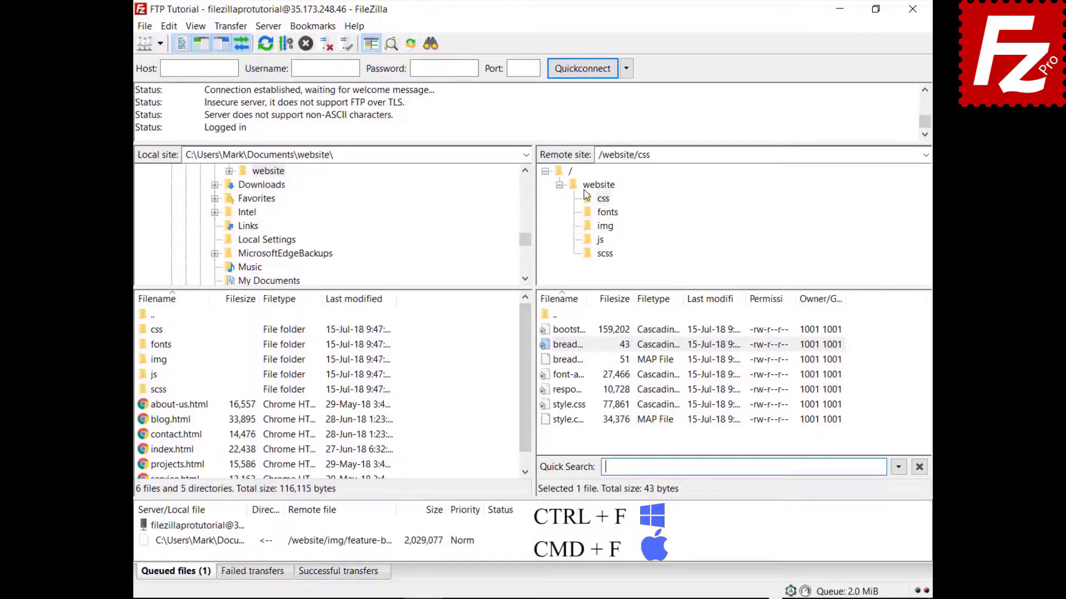
Step: Quick-filter the remote css files by 'style' with Invert Filter to hide matches
{"action": "type", "text": "style"}
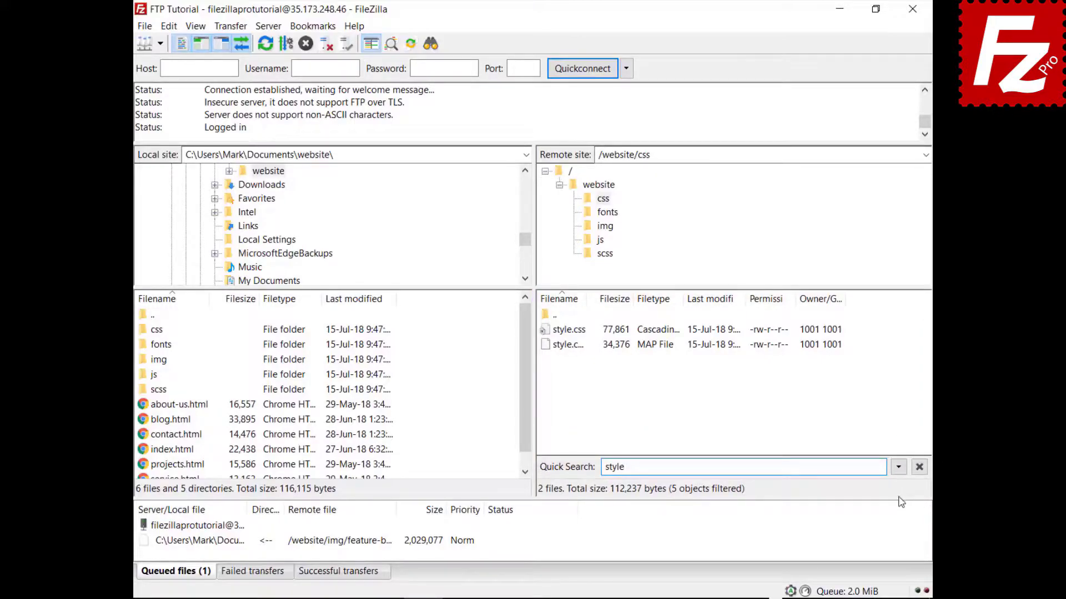
{"action": "left_click", "coordinate": [898, 468]}
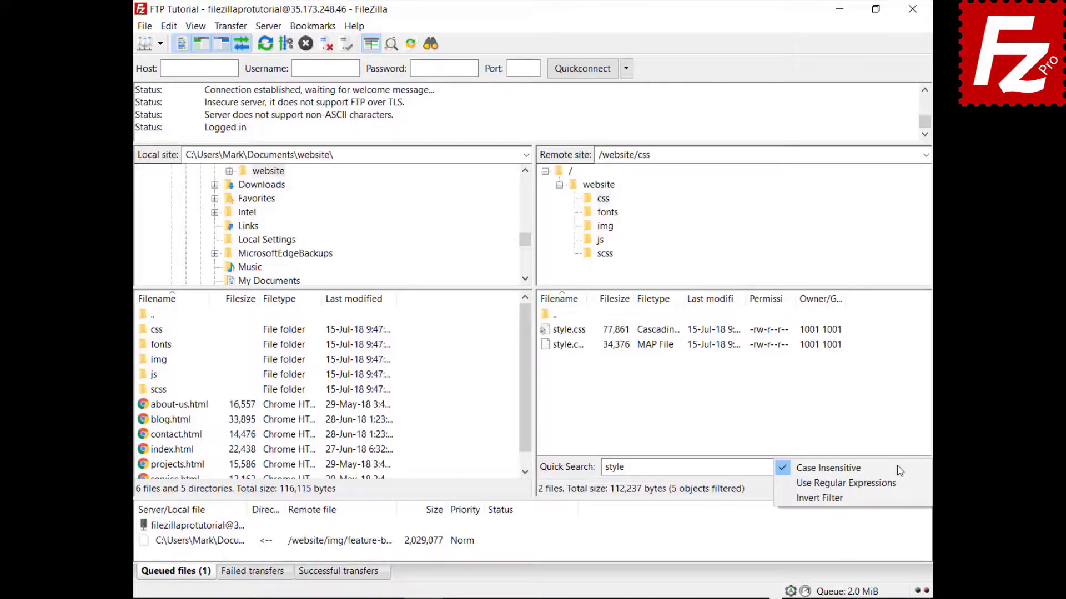
{"action": "left_click", "coordinate": [893, 497]}
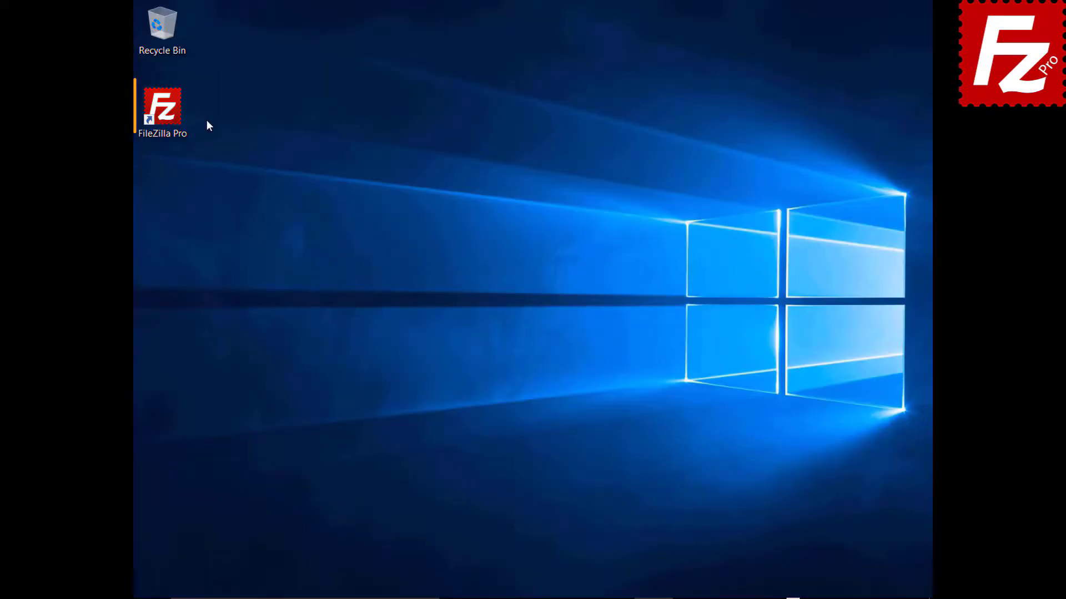
Step: Relaunch FileZilla Pro and enter 40.121.111.78 as the Quickconnect host
{"action": "double_click", "coordinate": [167, 114]}
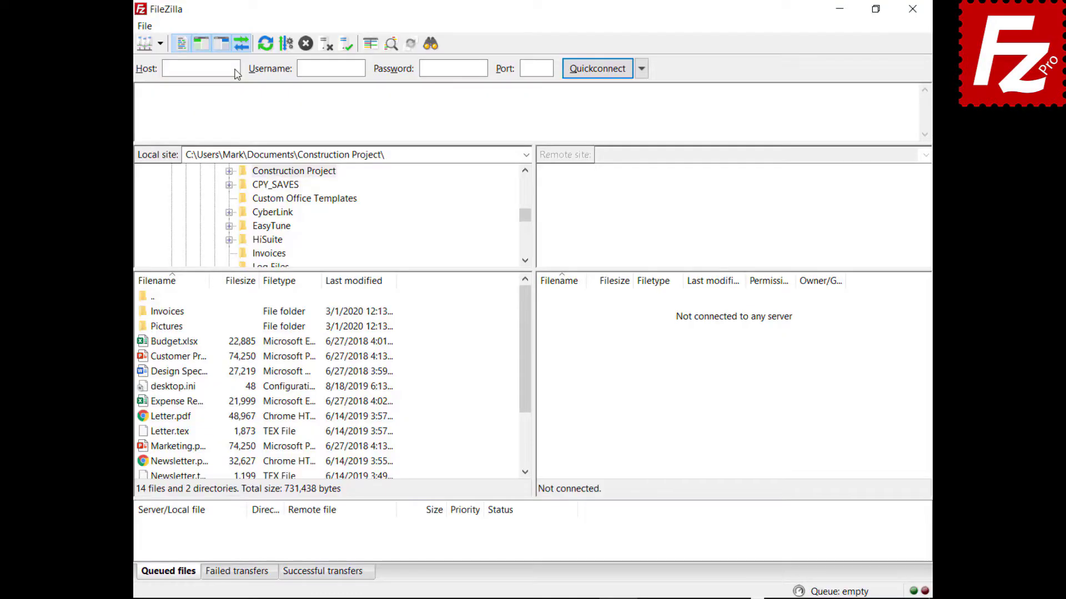
{"action": "left_click", "coordinate": [234, 69]}
{"action": "type", "text": "40.121.111.78"}
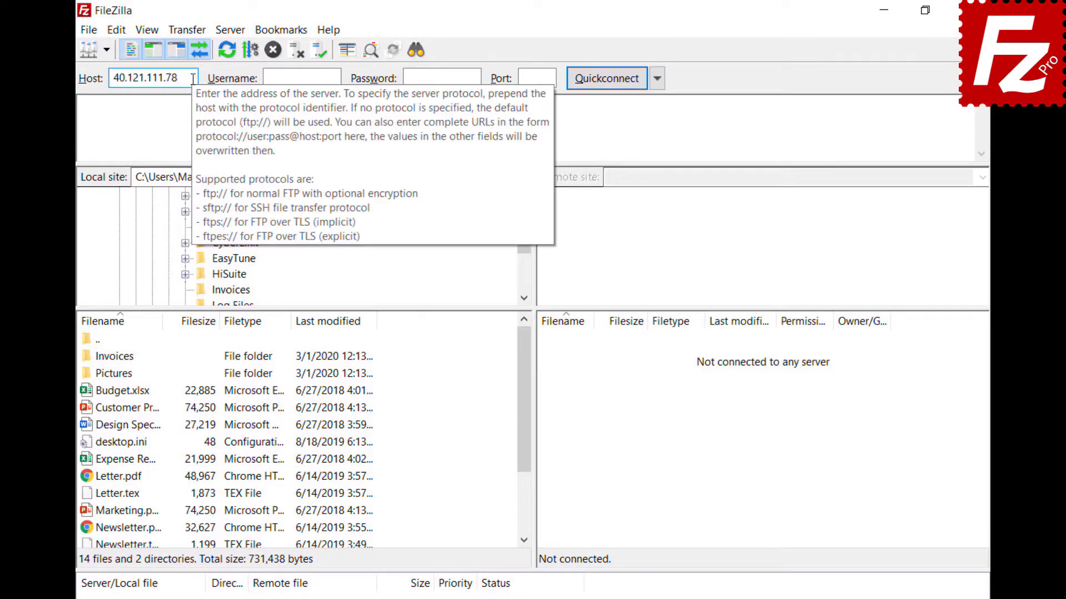
Step: Quickconnect to 40.121.111.78 with the pasted username and password, then open File search
{"action": "left_click", "coordinate": [337, 77]}
{"action": "type", "text": "zillaprotutorial"}
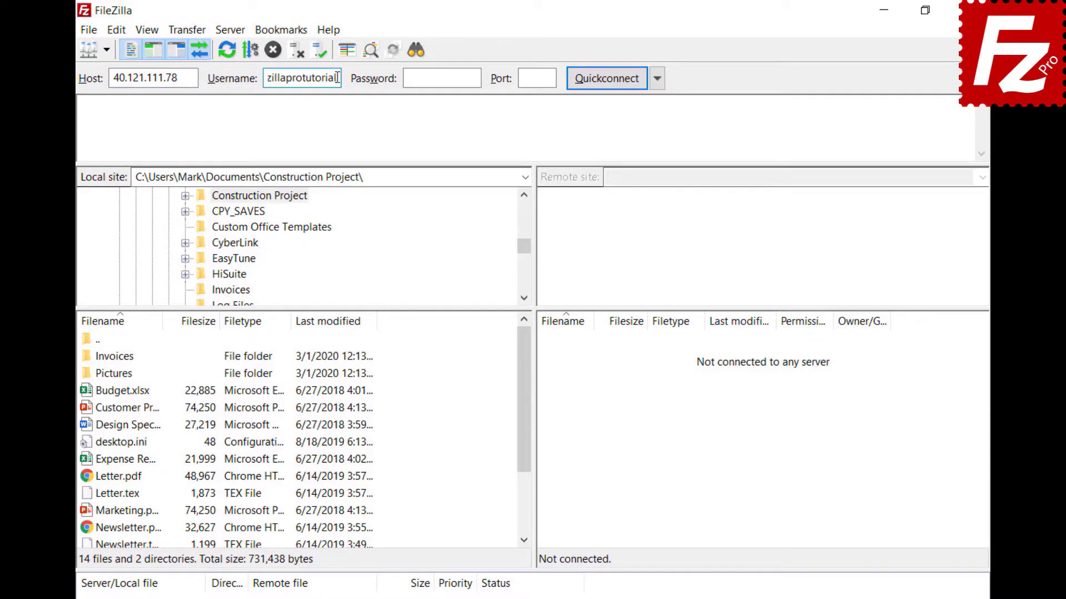
{"action": "left_click", "coordinate": [442, 78]}
{"action": "key", "text": "ctrl+v"}
{"action": "left_click", "coordinate": [606, 78]}
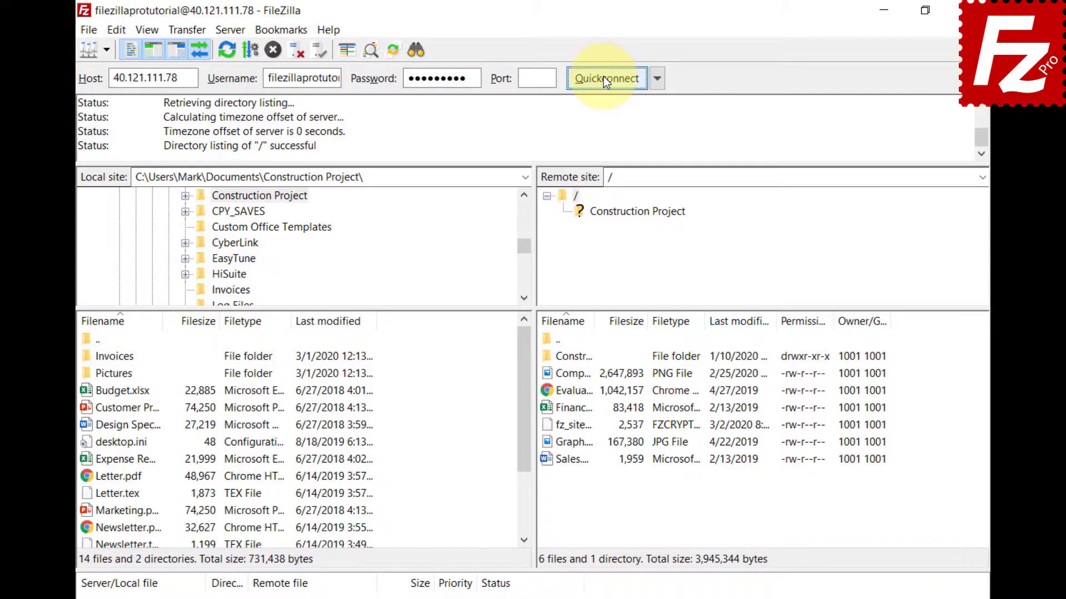
{"action": "left_click", "coordinate": [415, 51]}
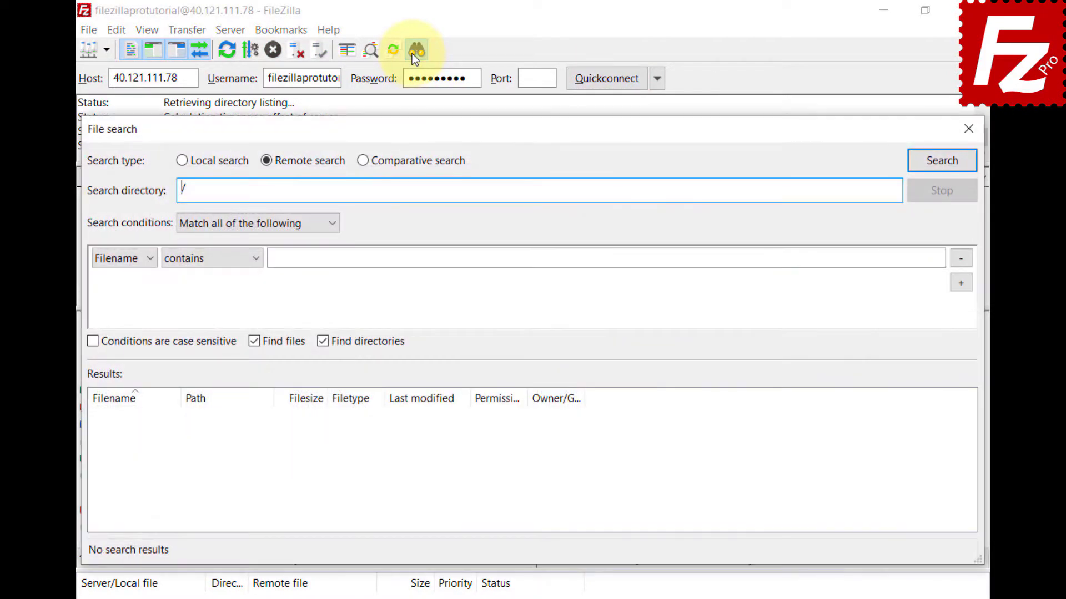
Step: Switch to Comparative search with Construction Project as both local and remote directories
{"action": "left_click", "coordinate": [362, 162]}
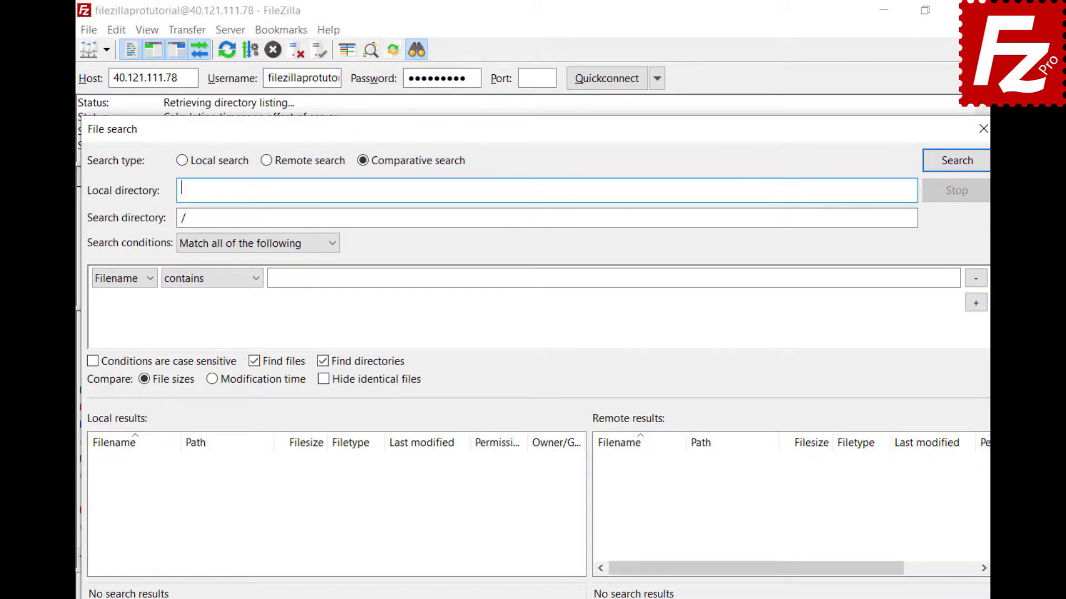
{"action": "type", "text": "C:\\Users\\Mark\\Documents\\Construction Project\\"}
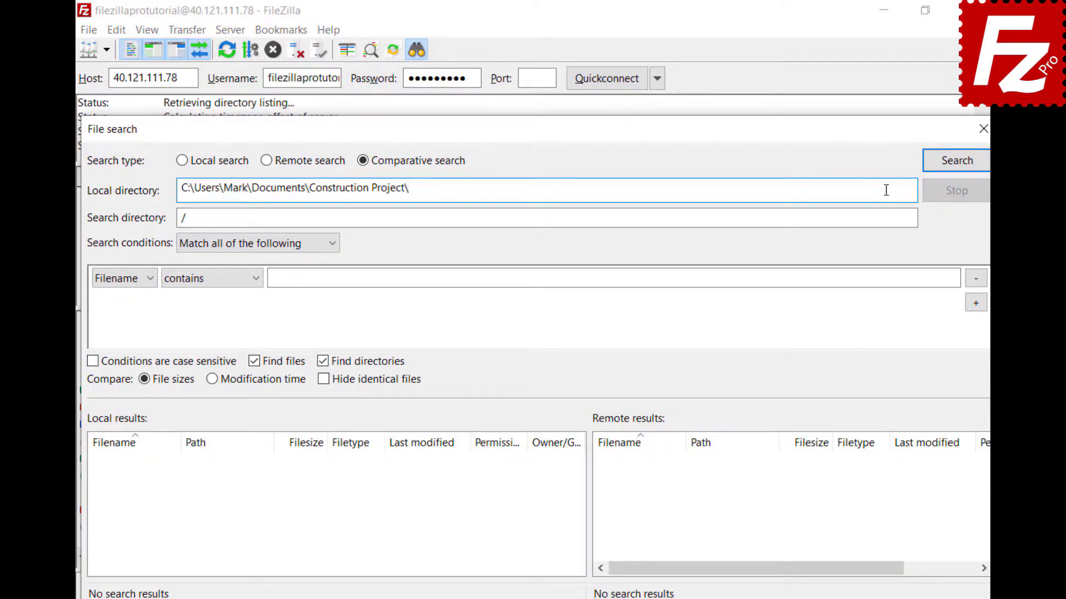
{"action": "left_click", "coordinate": [507, 219]}
{"action": "type", "text": "Construction Project"}
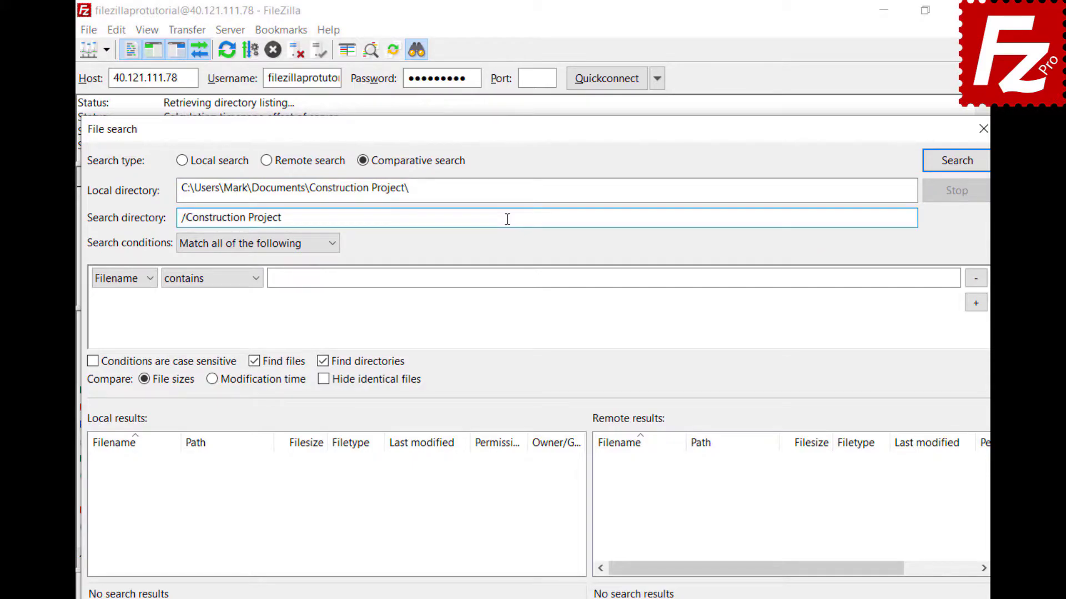
Step: Set the condition to Filename begins with DSC and run the comparative search
{"action": "left_click", "coordinate": [332, 250]}
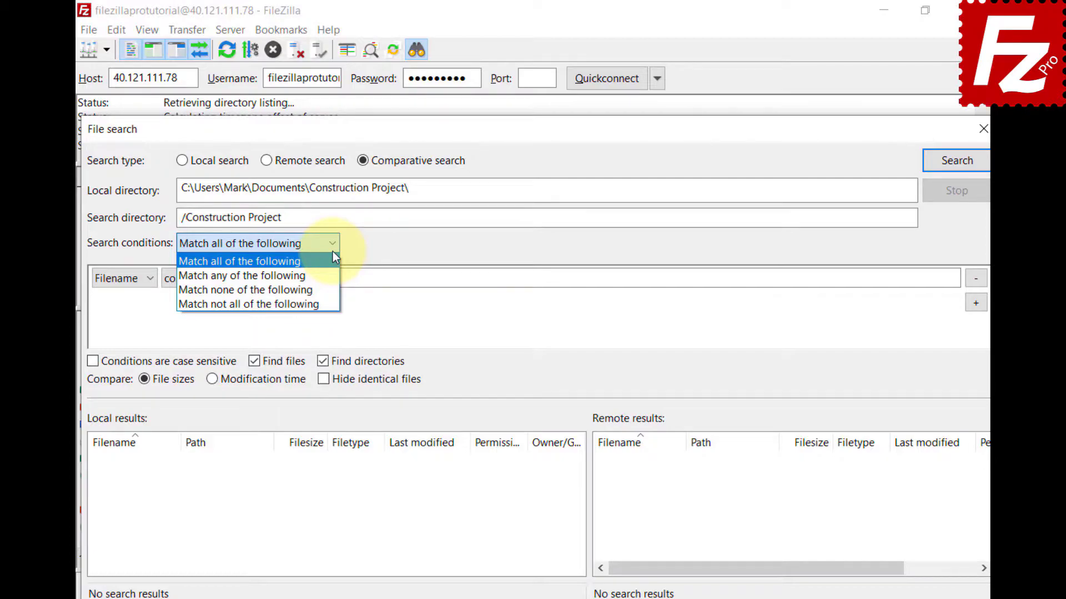
{"action": "left_click", "coordinate": [333, 258]}
{"action": "left_click", "coordinate": [148, 281]}
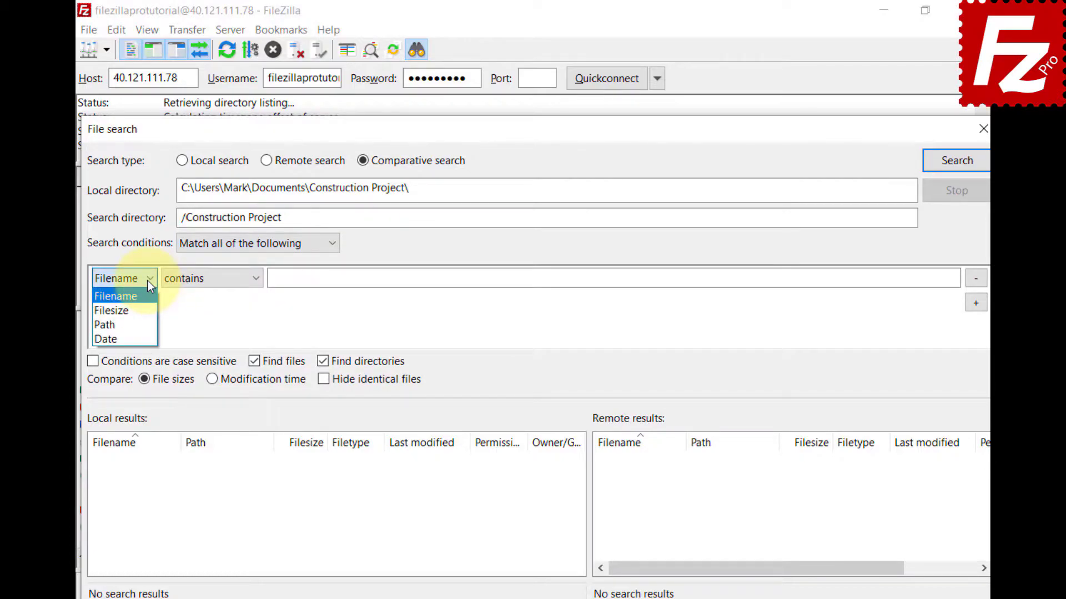
{"action": "left_click", "coordinate": [147, 281]}
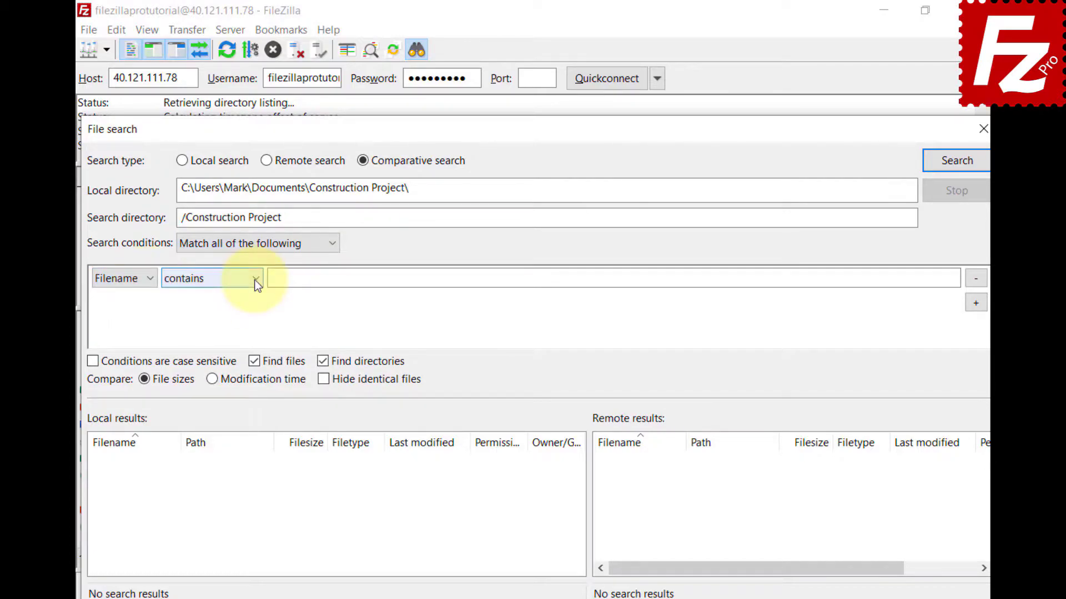
{"action": "left_click", "coordinate": [255, 279]}
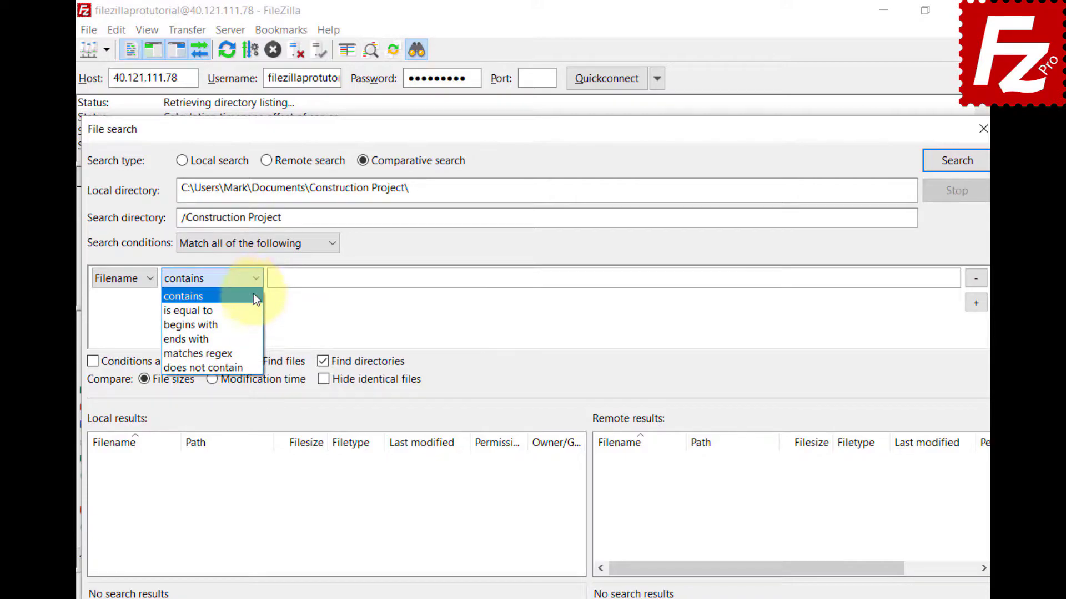
{"action": "left_click", "coordinate": [254, 327]}
{"action": "left_click", "coordinate": [937, 277]}
{"action": "type", "text": "DSC"}
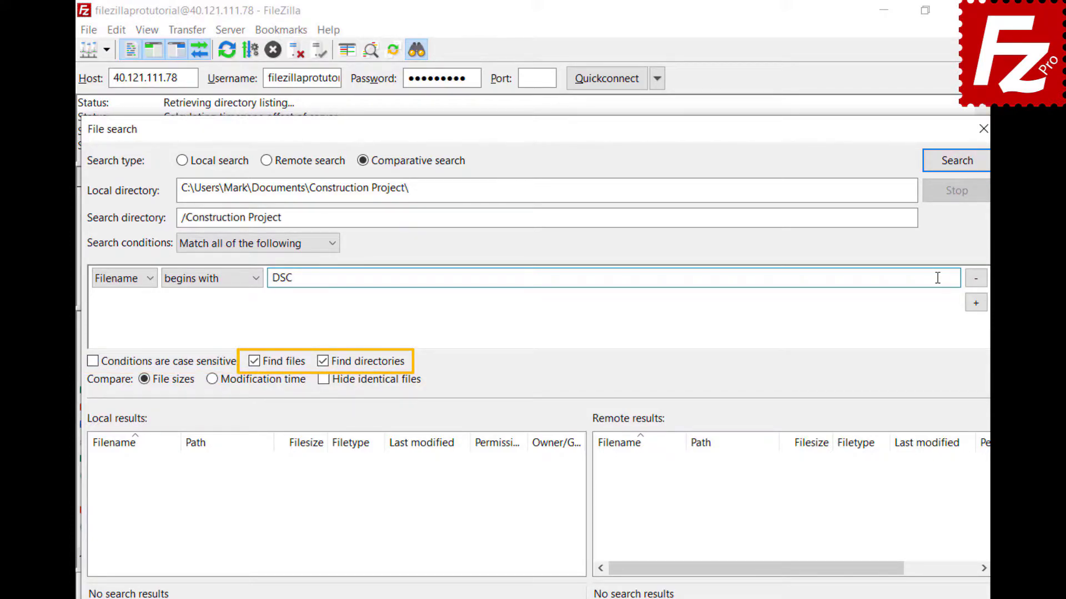
{"action": "left_click", "coordinate": [955, 169]}
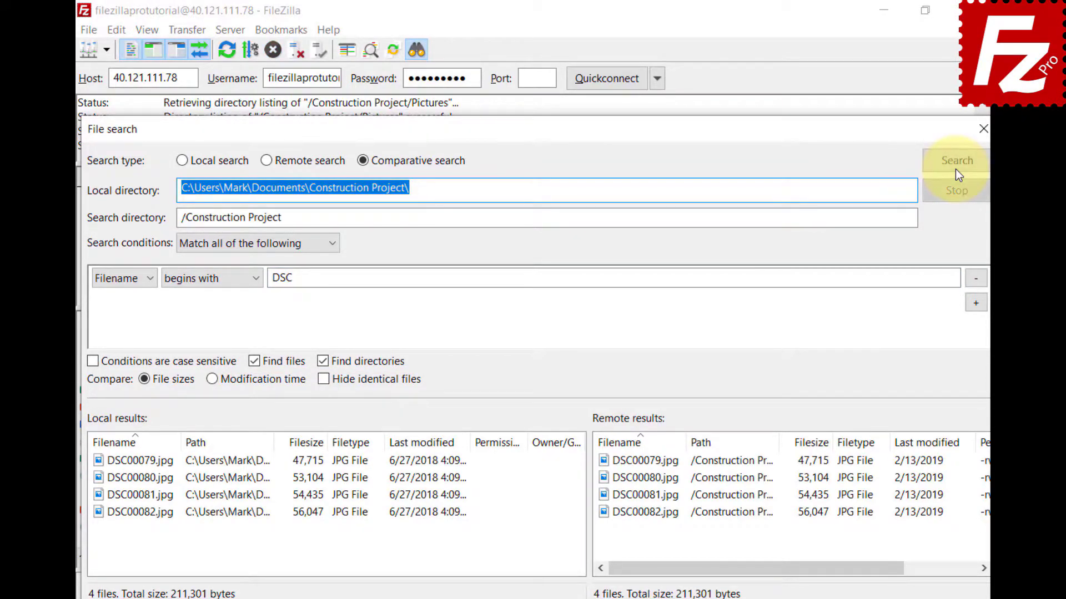
Step: Remove the DSC condition, rerun over all files, and compare by file size, toggling Hide identical files
{"action": "left_click", "coordinate": [971, 279]}
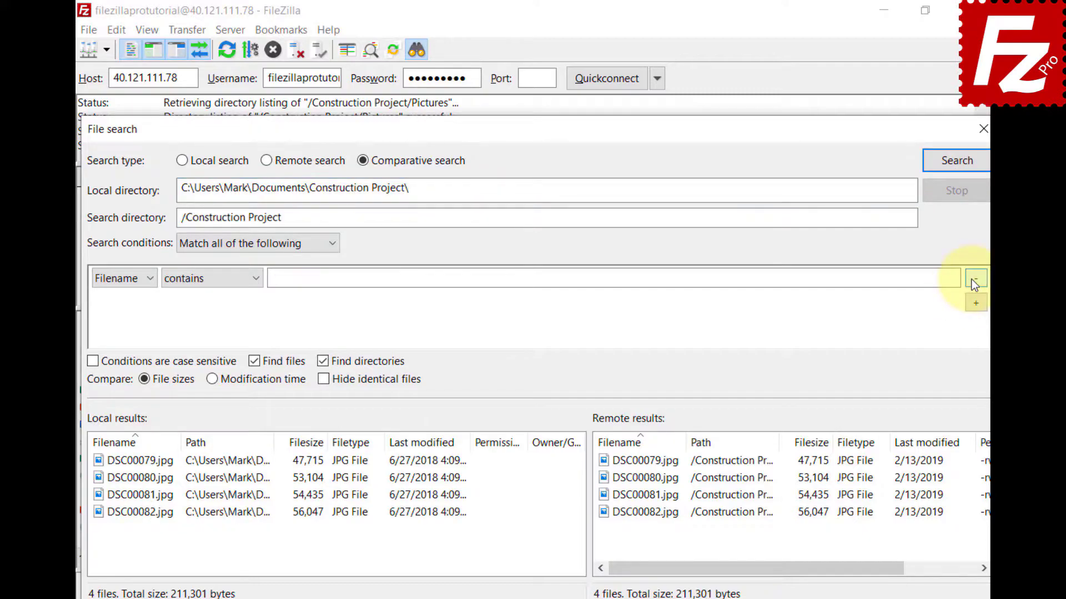
{"action": "left_click", "coordinate": [957, 171]}
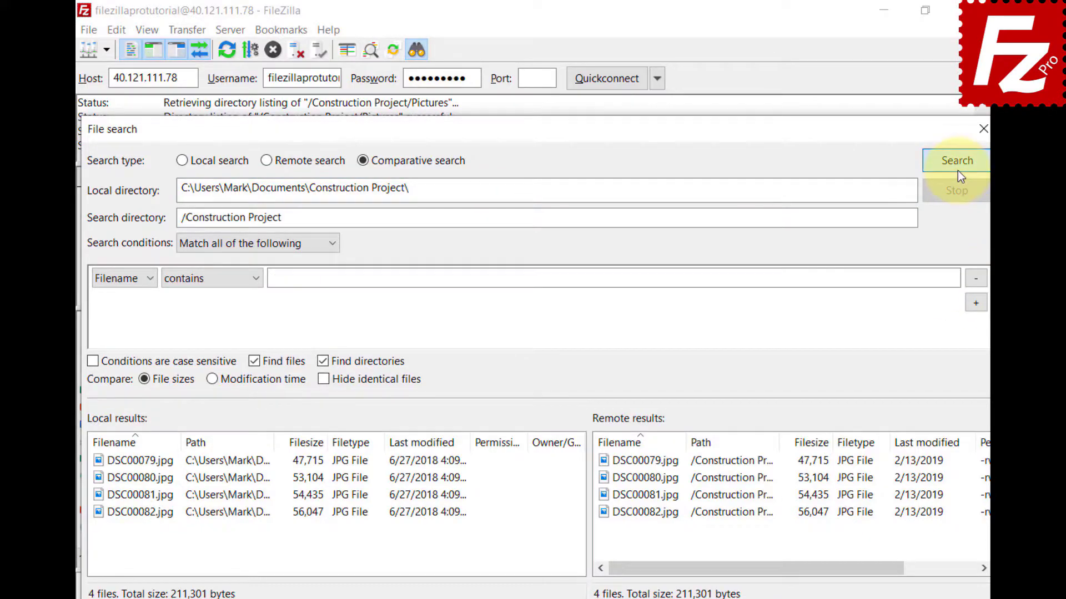
{"action": "left_click", "coordinate": [211, 385]}
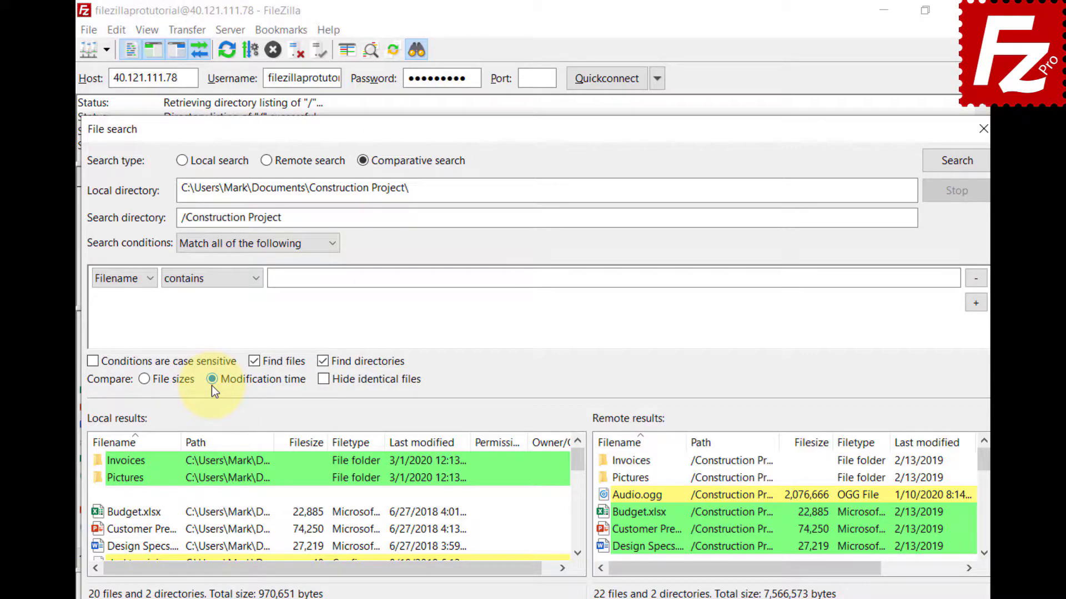
{"action": "left_click", "coordinate": [144, 382]}
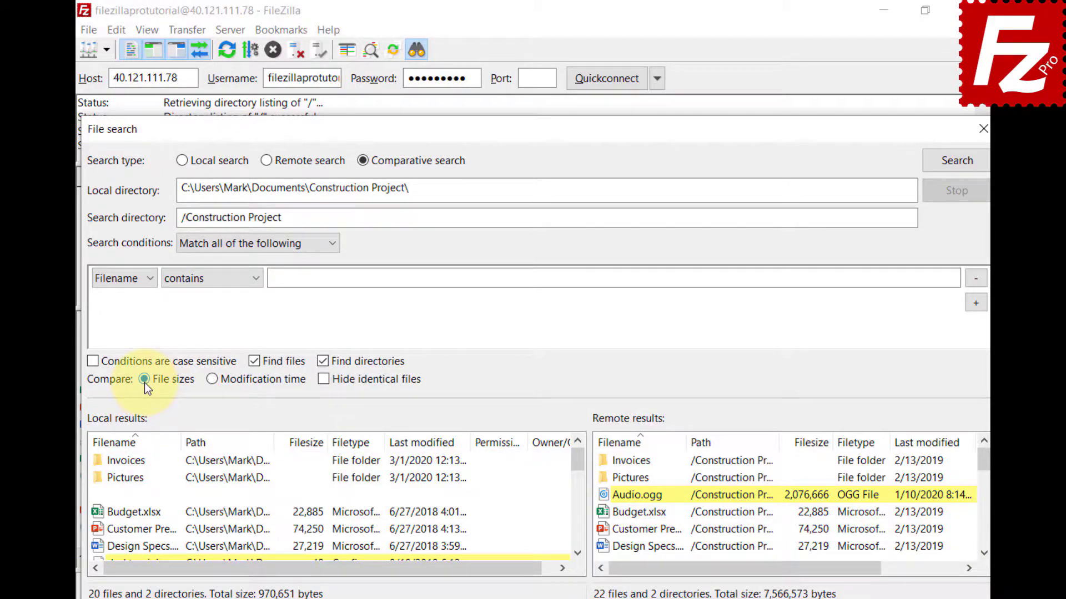
{"action": "left_click", "coordinate": [324, 381]}
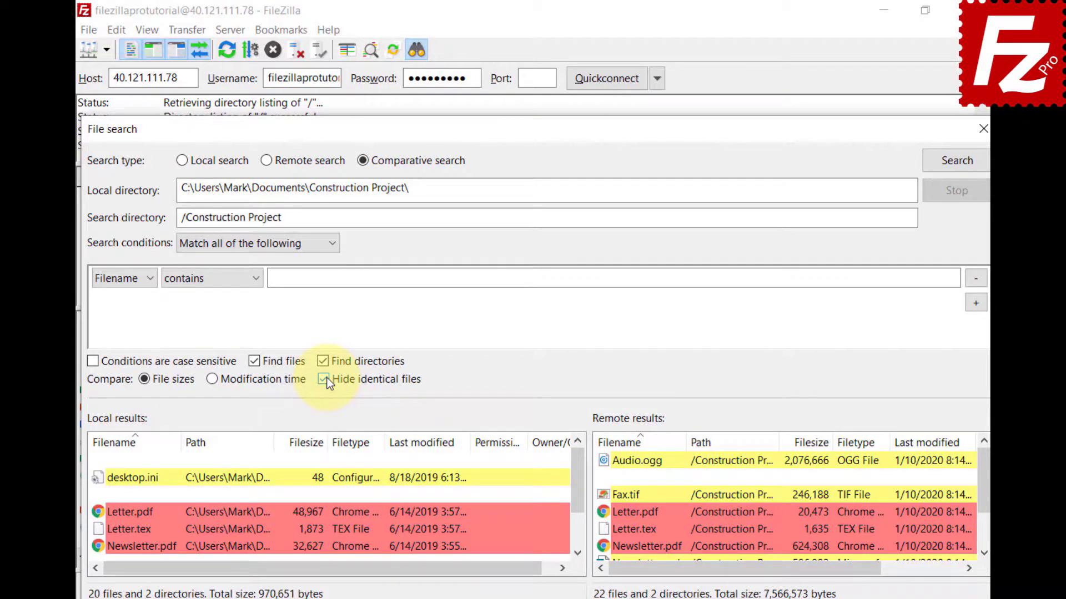
{"action": "left_click", "coordinate": [324, 379]}
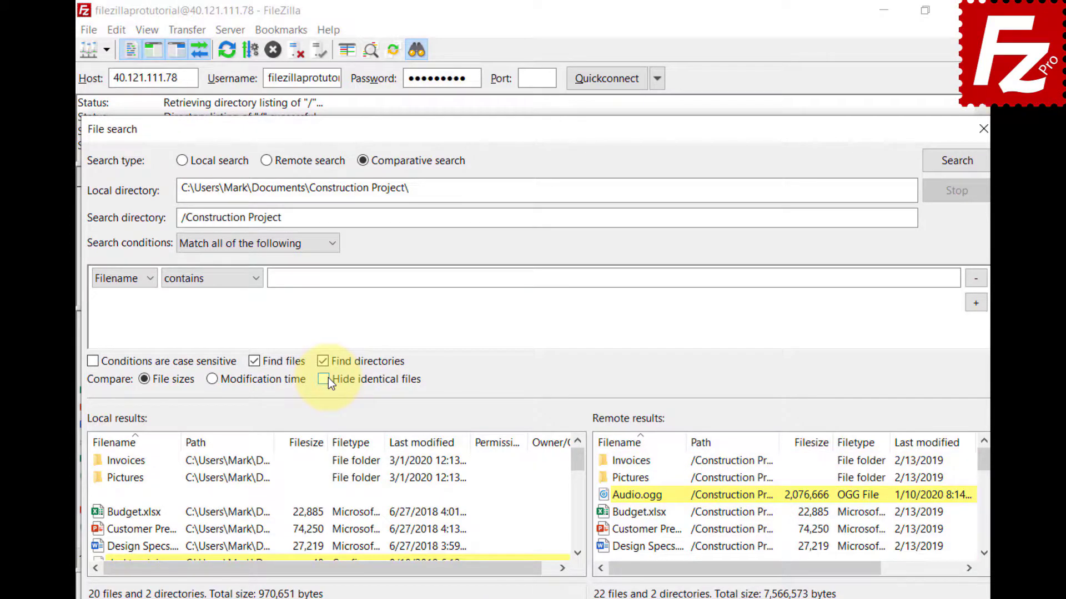
Step: Bring up the download options for the remote Video.mp4 in the comparison results
{"action": "left_click", "coordinate": [577, 554]}
{"action": "left_click", "coordinate": [577, 554]}
{"action": "left_click", "coordinate": [577, 554]}
{"action": "left_click", "coordinate": [578, 554]}
{"action": "left_click", "coordinate": [579, 552]}
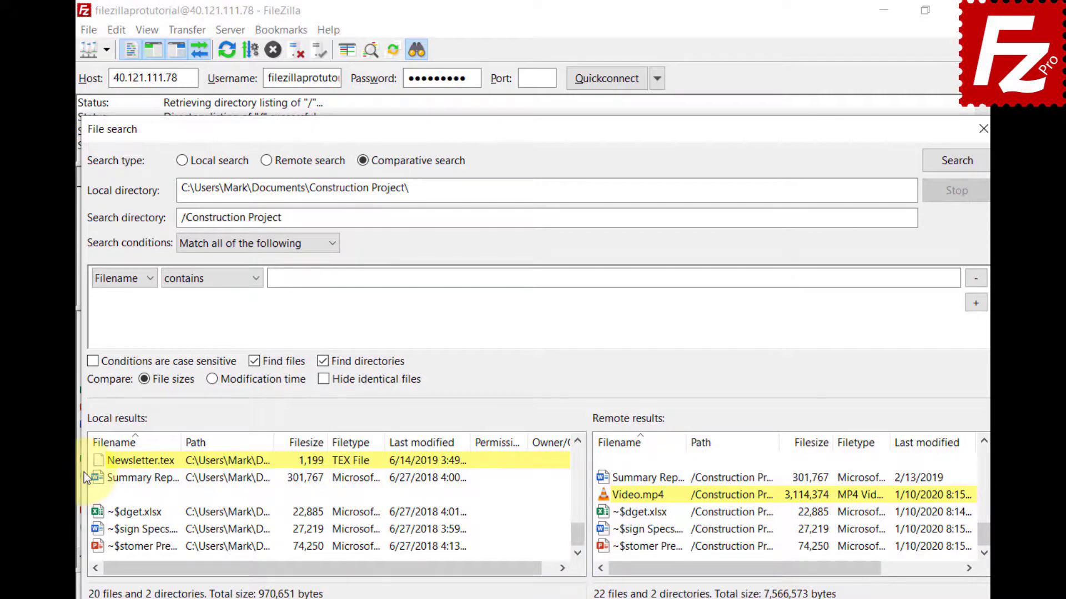
{"action": "right_click", "coordinate": [100, 462]}
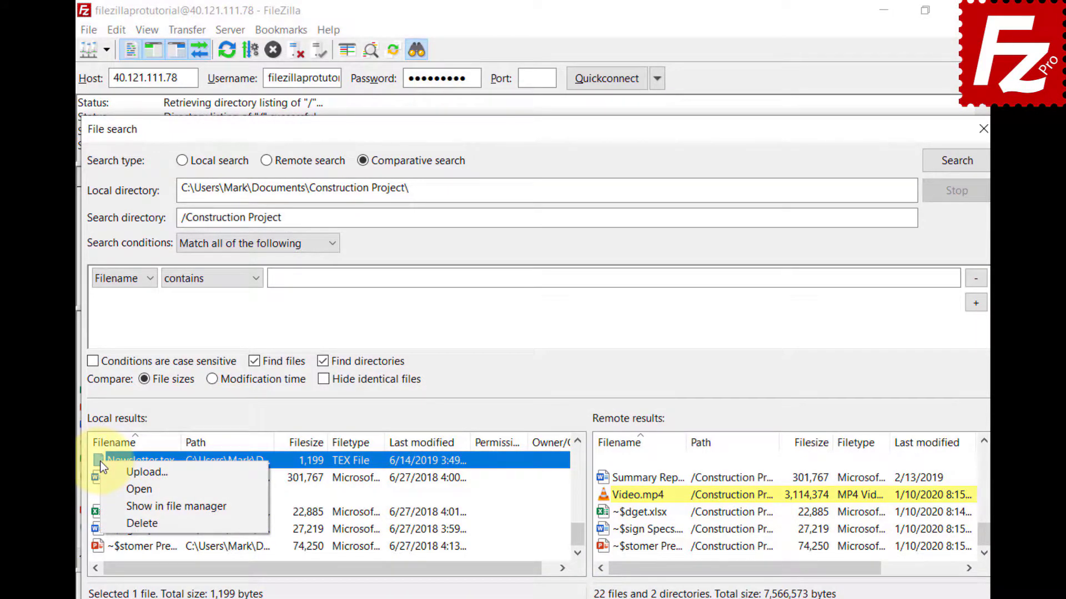
{"action": "left_click", "coordinate": [589, 508]}
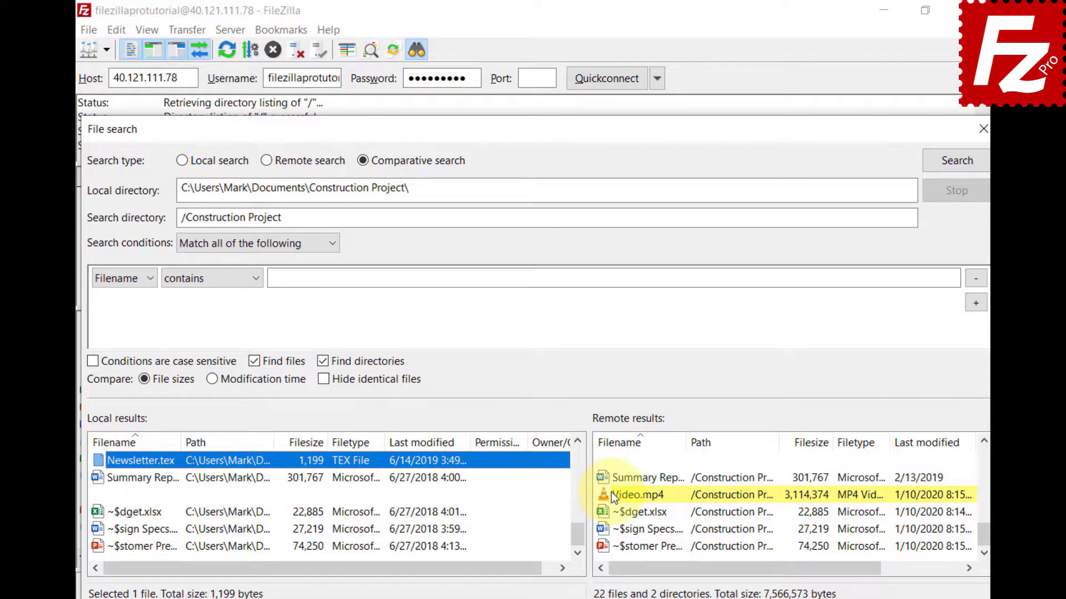
{"action": "right_click", "coordinate": [611, 491]}
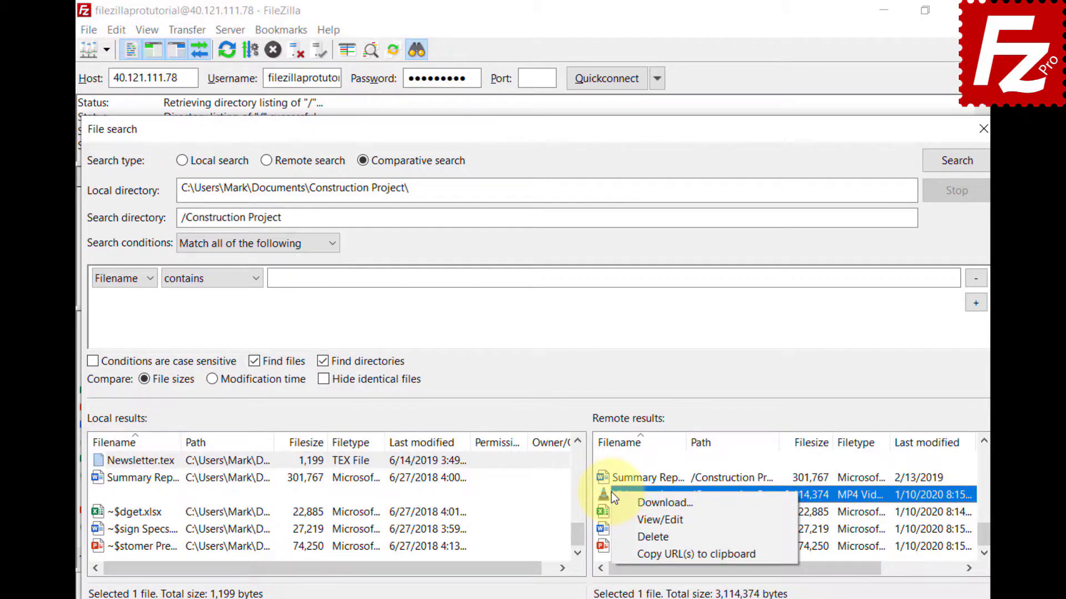
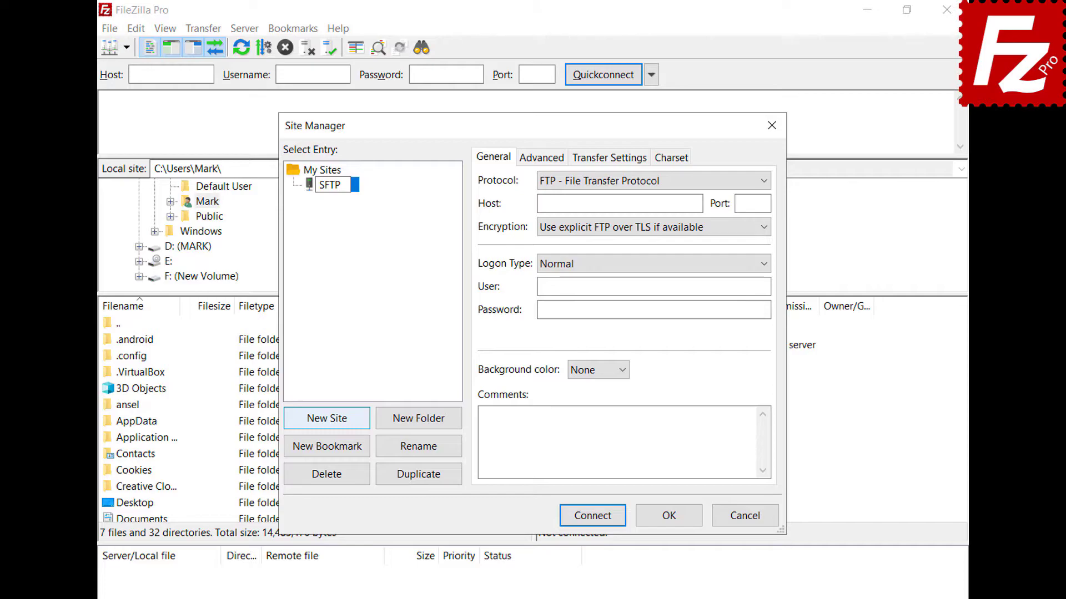
Step: Name the site SFTP, using the SFTP protocol and host 3.209.179.104
{"action": "key", "text": "Return"}
{"action": "left_click", "coordinate": [764, 181]}
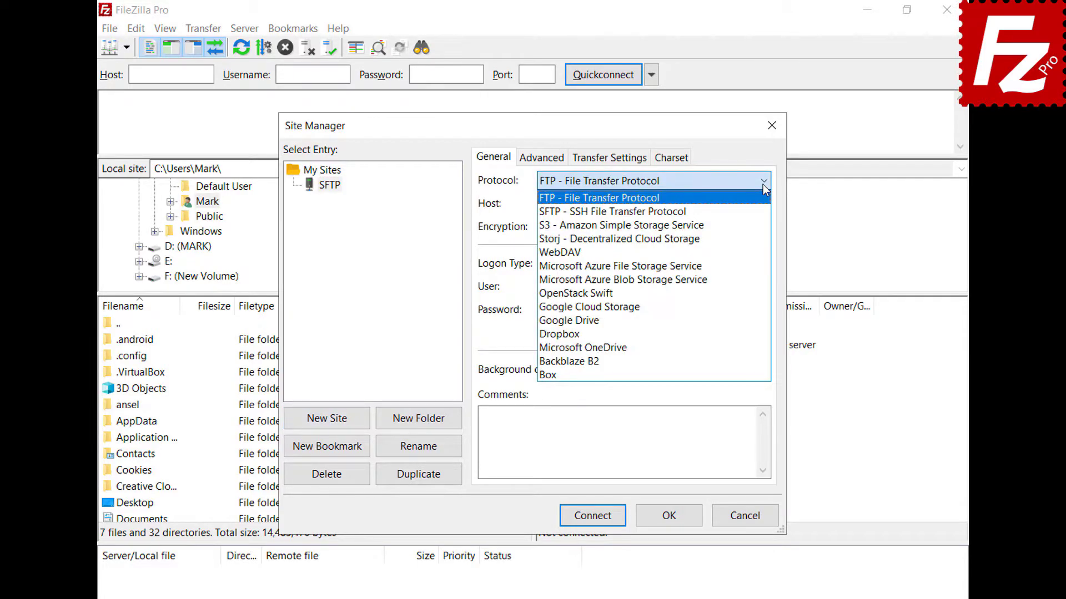
{"action": "left_click", "coordinate": [763, 212]}
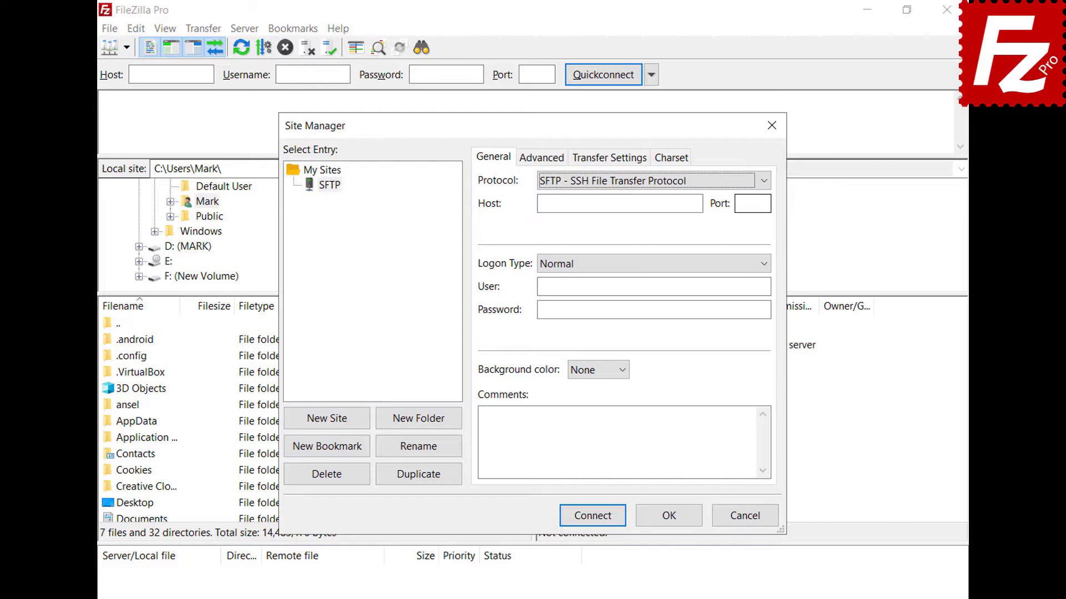
{"action": "left_click", "coordinate": [699, 203]}
{"action": "type", "text": "3.209.179.104"}
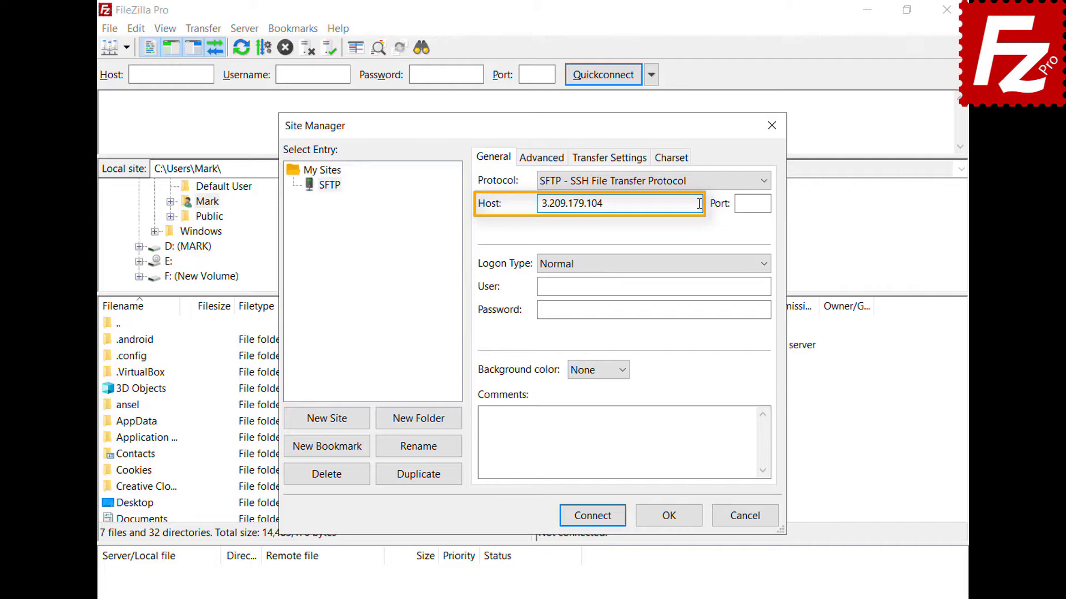
Step: Use Key file logon for user ubuntu with key.ppk, then connect
{"action": "left_click", "coordinate": [768, 270]}
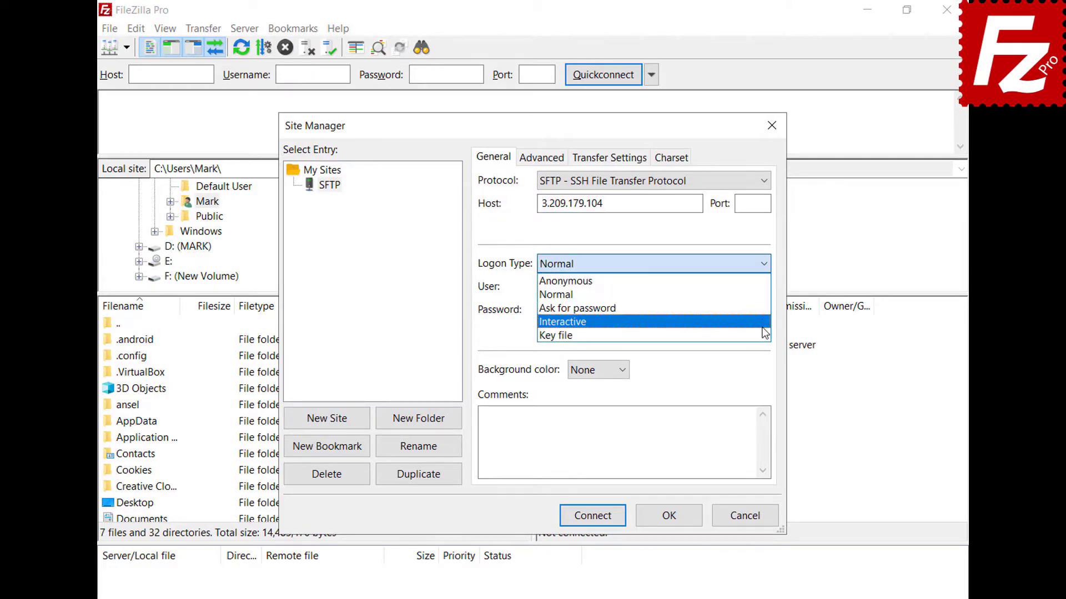
{"action": "left_click", "coordinate": [764, 335]}
{"action": "left_click", "coordinate": [765, 286]}
{"action": "type", "text": "ubuntu"}
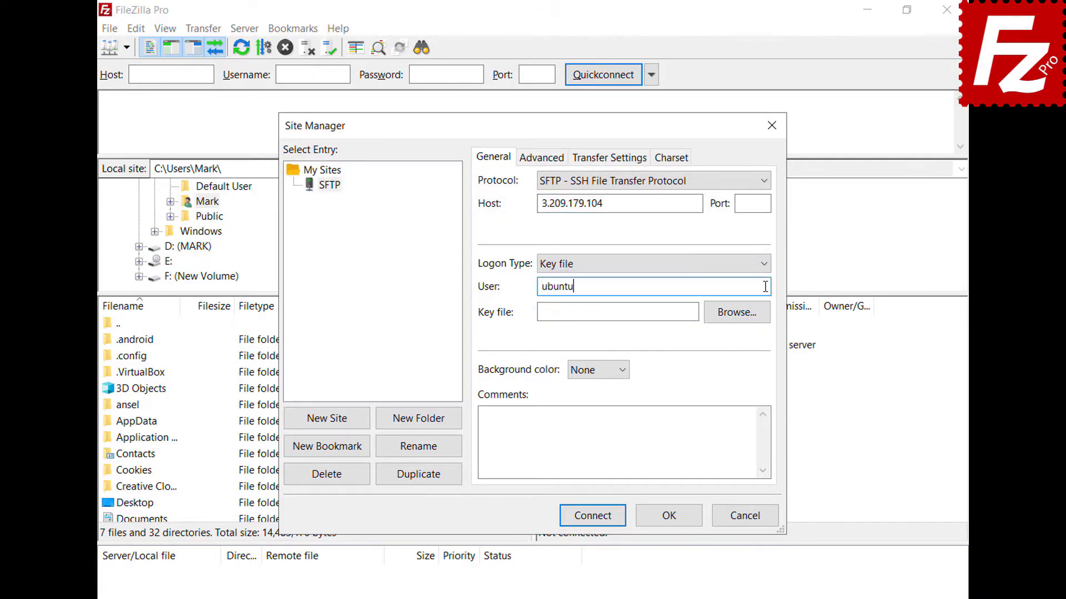
{"action": "left_click", "coordinate": [737, 312]}
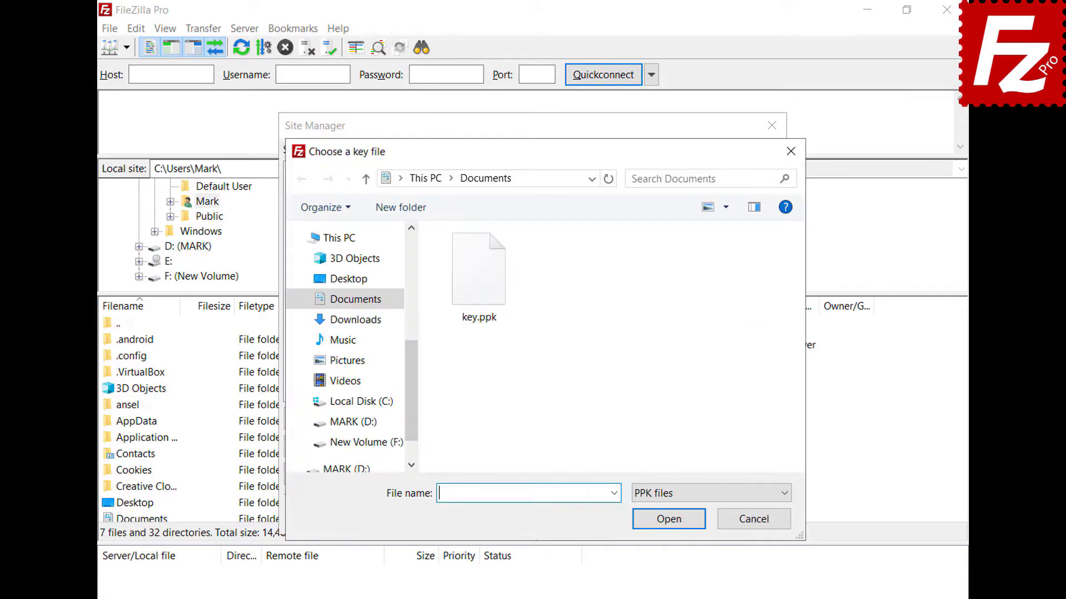
{"action": "double_click", "coordinate": [484, 292]}
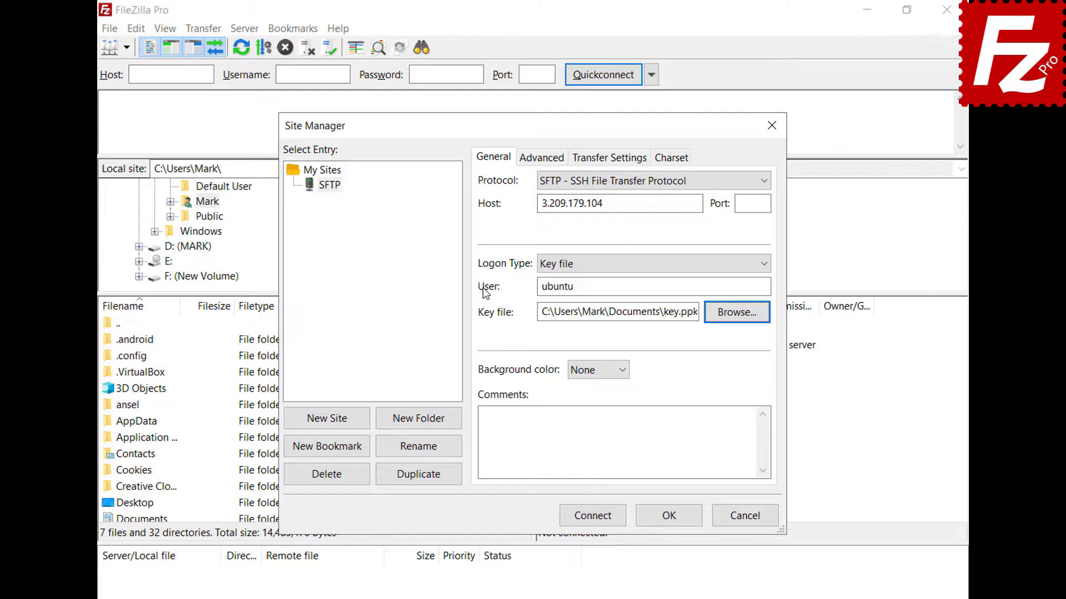
{"action": "left_click", "coordinate": [595, 522]}
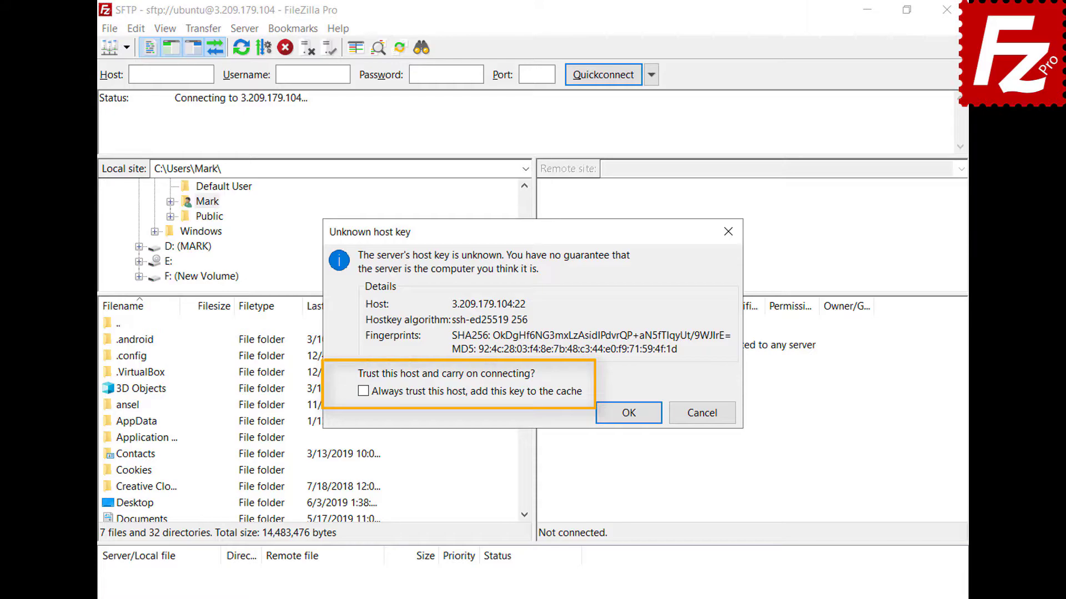
Step: Always trust the server's host key and enter the key passphrase to log in
{"action": "left_click", "coordinate": [364, 391]}
{"action": "left_click", "coordinate": [630, 413]}
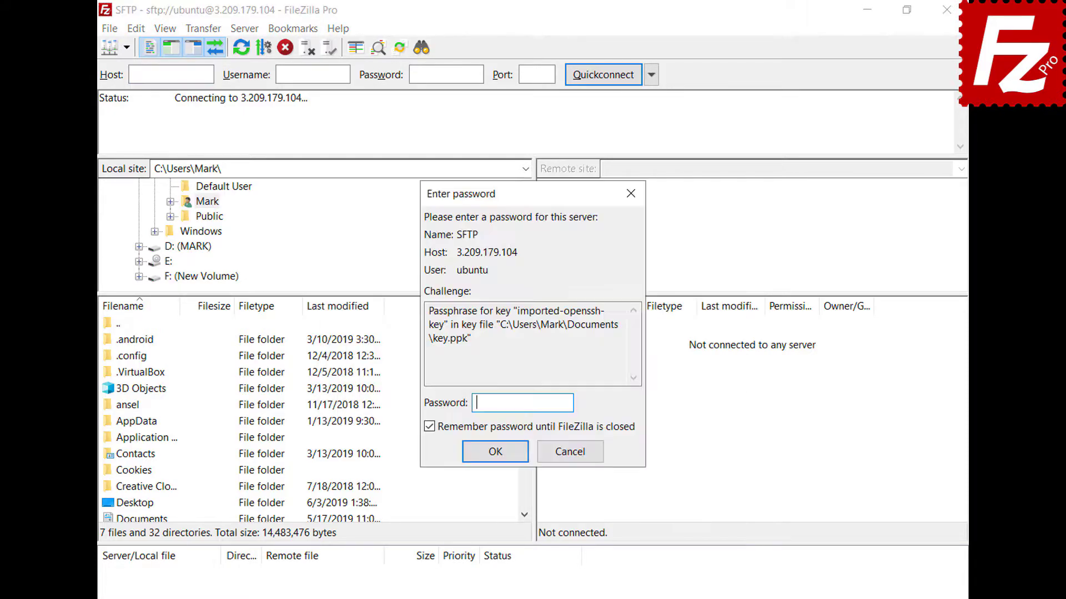
{"action": "type", "text": "••••••"}
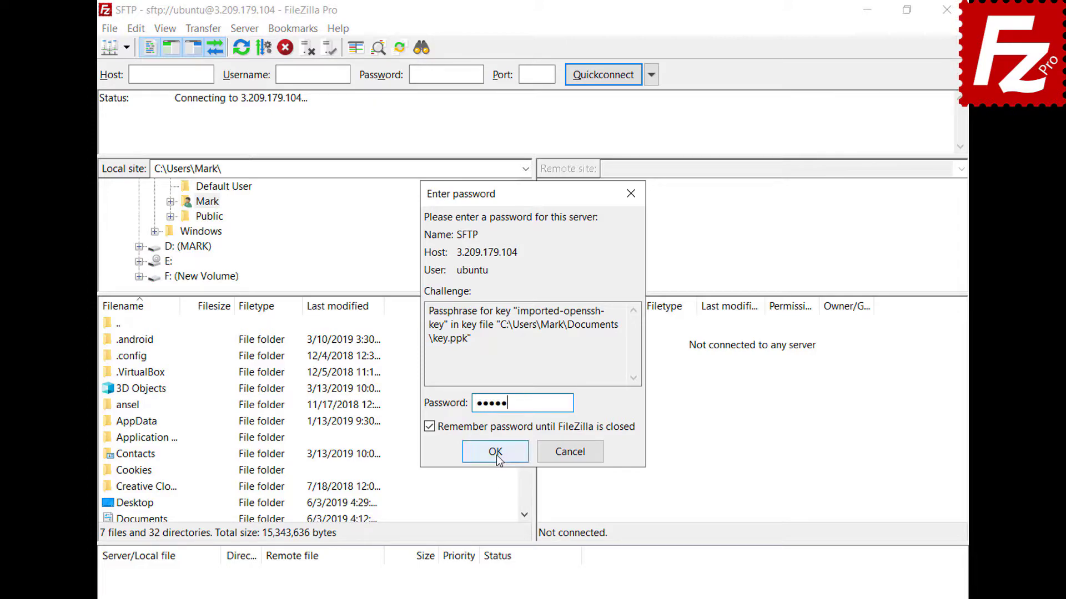
{"action": "left_click", "coordinate": [495, 452]}
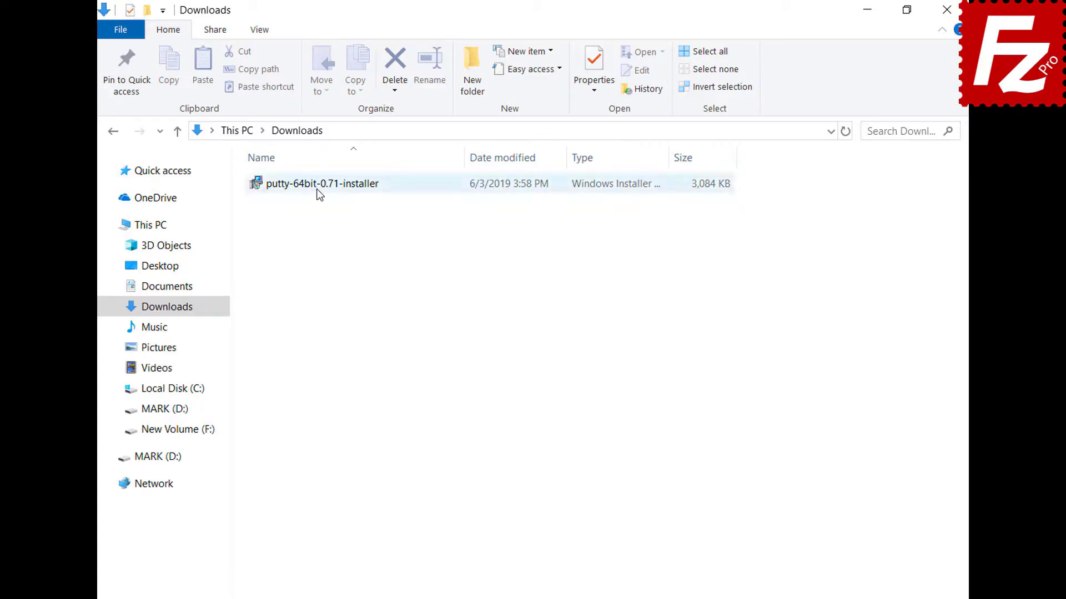
Step: Install PuTTY 0.71 with default settings into C:\Program Files\PuTTY\
{"action": "double_click", "coordinate": [316, 188]}
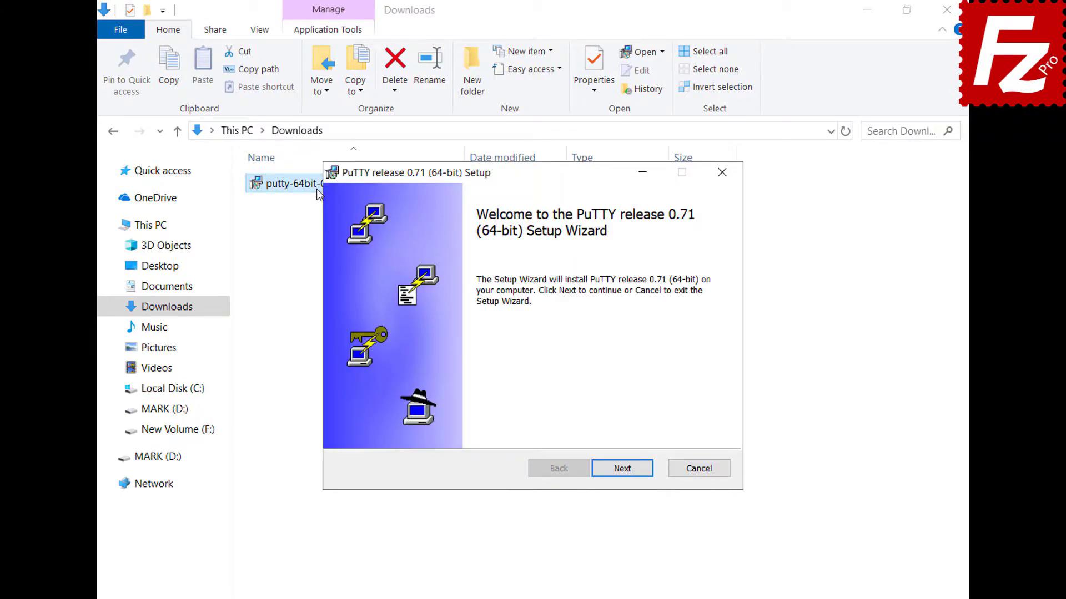
{"action": "left_click", "coordinate": [628, 480]}
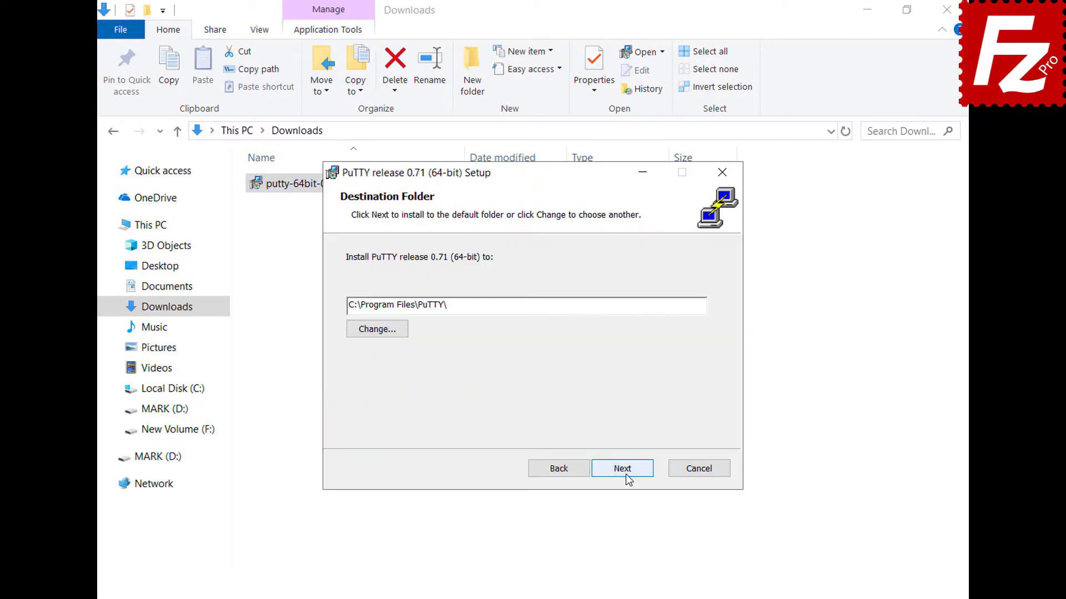
{"action": "left_click", "coordinate": [628, 480]}
{"action": "left_click", "coordinate": [628, 481]}
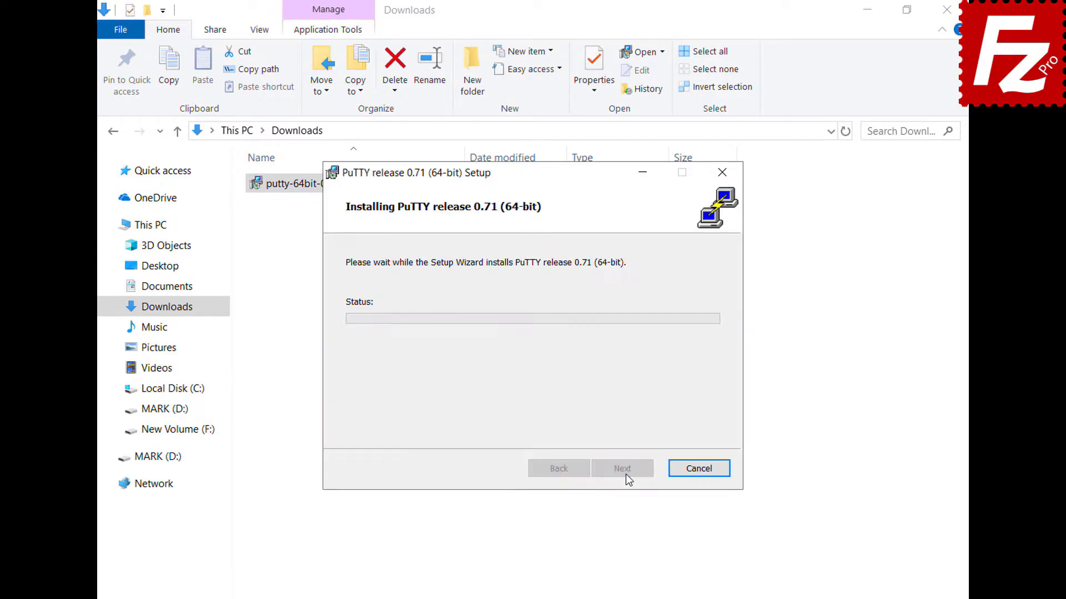
{"action": "left_click", "coordinate": [627, 478]}
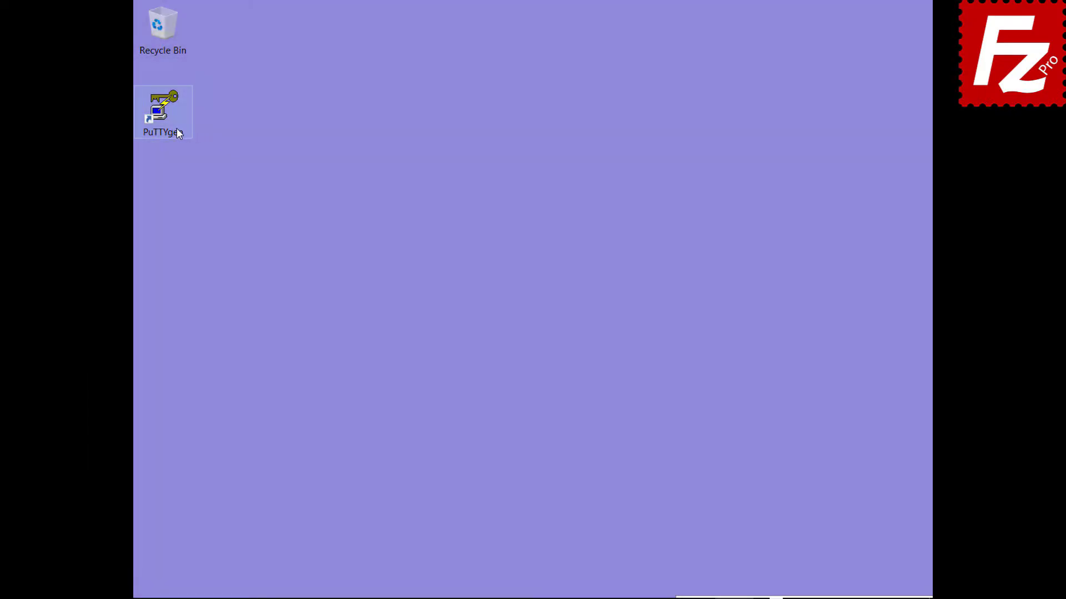
Step: Import the OpenSSH key into PuTTYgen and unlock it with its passphrase
{"action": "double_click", "coordinate": [177, 129]}
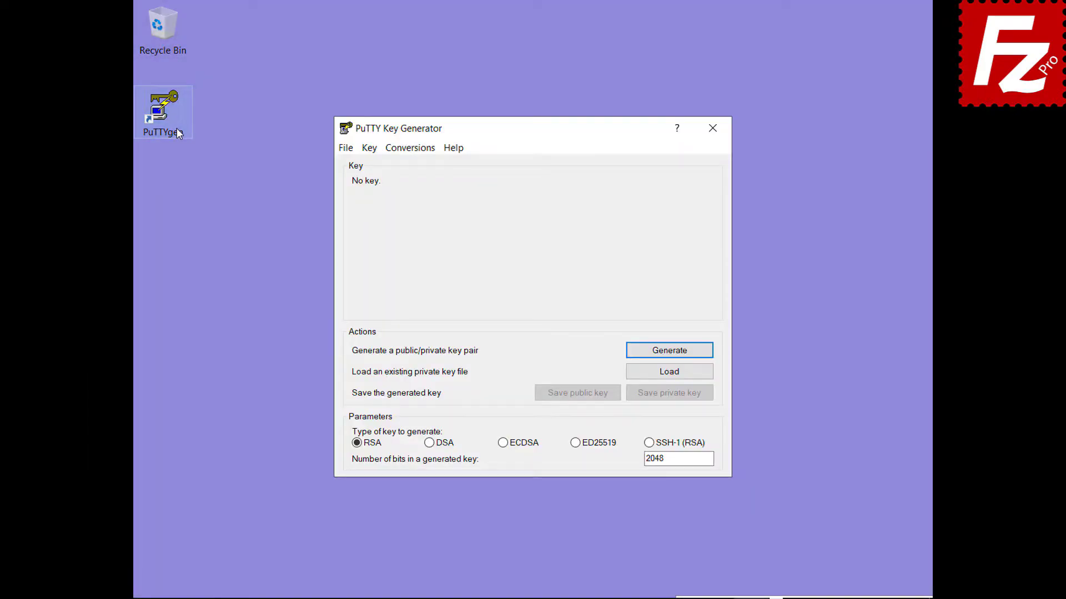
{"action": "left_click", "coordinate": [409, 149]}
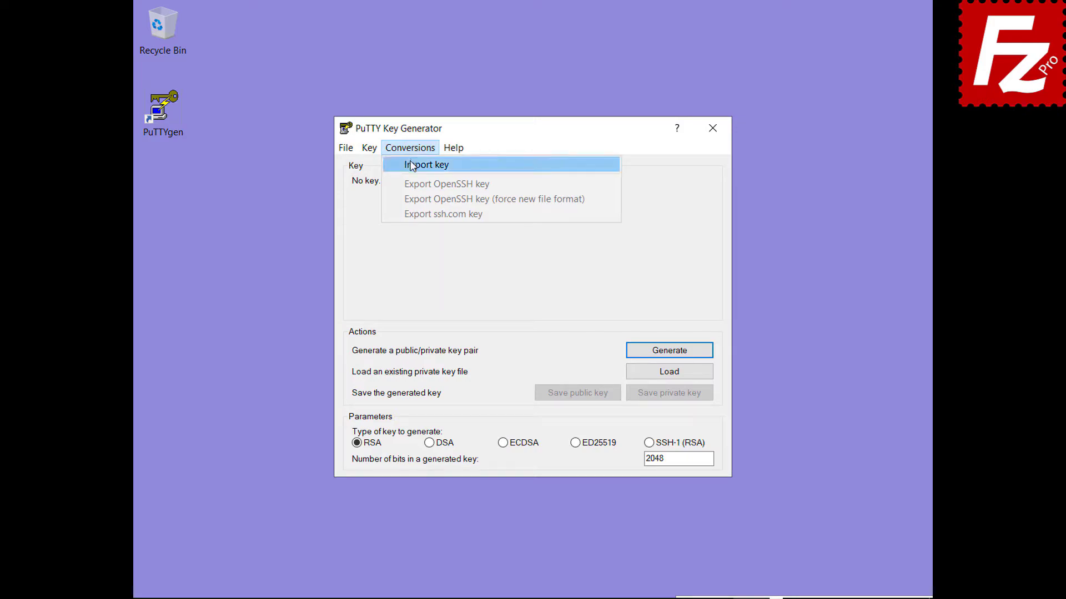
{"action": "left_click", "coordinate": [414, 164]}
{"action": "double_click", "coordinate": [515, 296]}
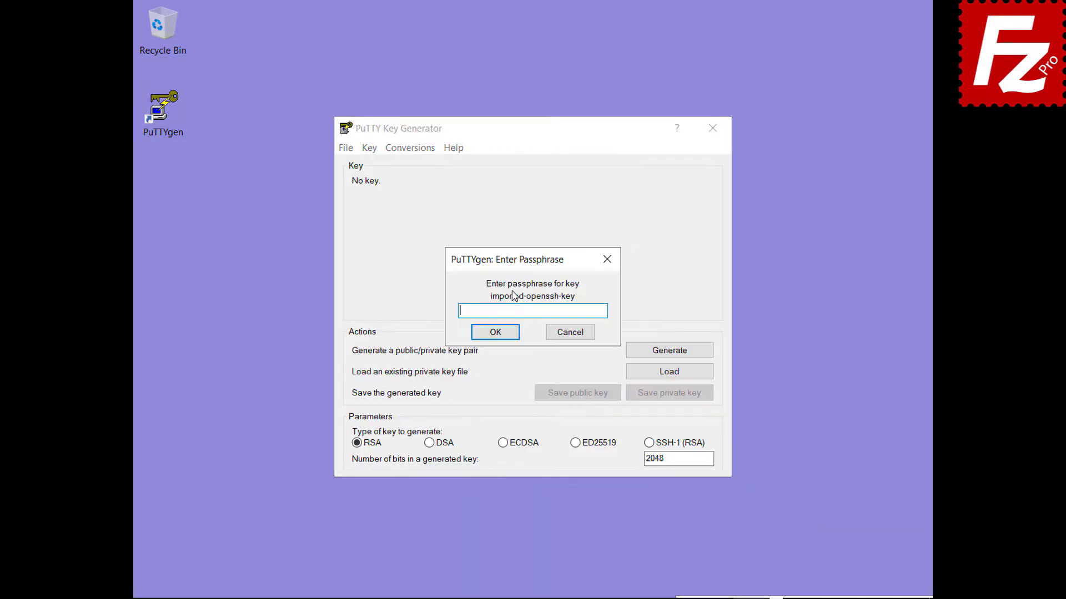
{"action": "type", "text": "*****"}
{"action": "left_click", "coordinate": [494, 333]}
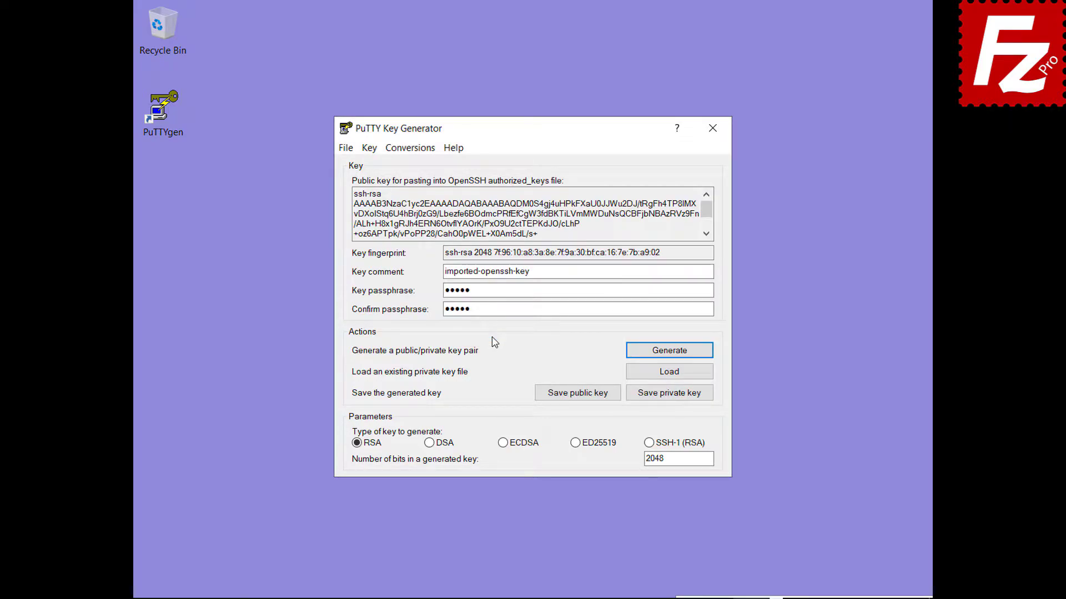
Step: Save the private key as key.ppk in Documents
{"action": "left_click", "coordinate": [670, 395]}
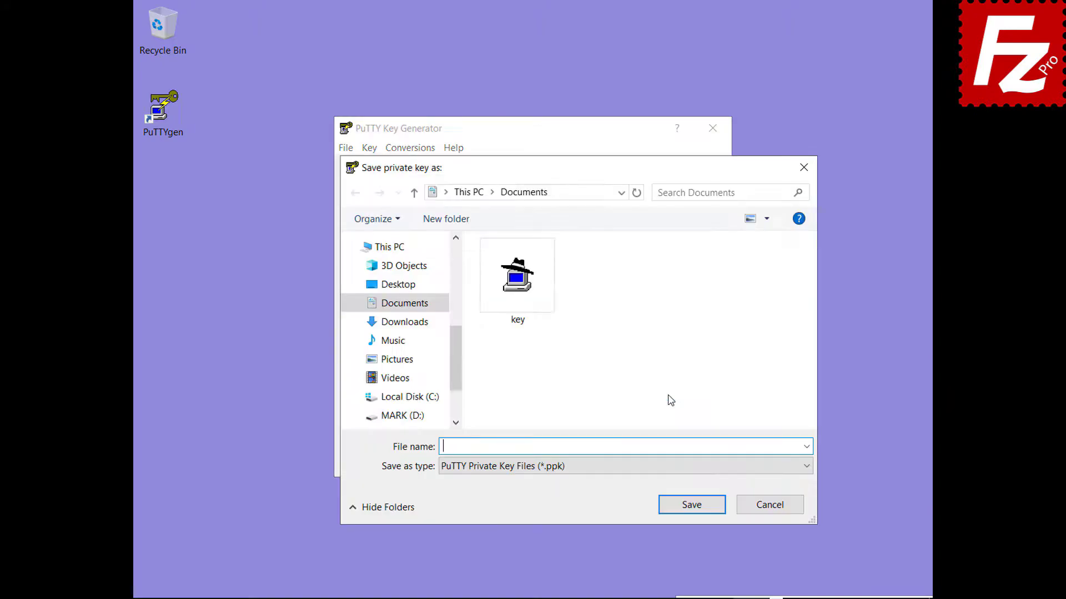
{"action": "type", "text": "key.ppk"}
{"action": "left_click", "coordinate": [695, 508]}
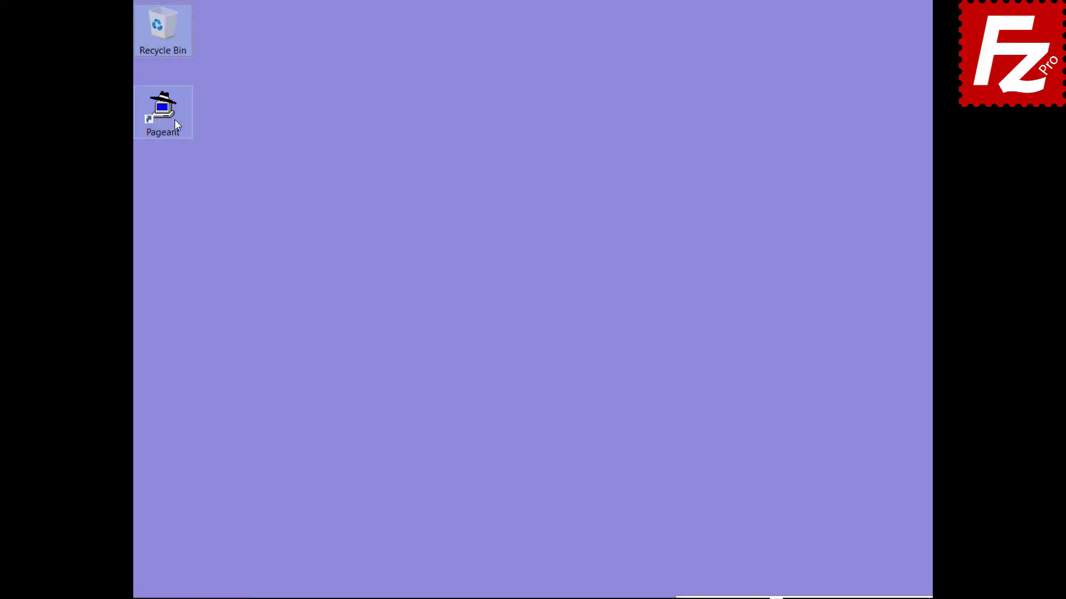
{"action": "left_click", "coordinate": [172, 118]}
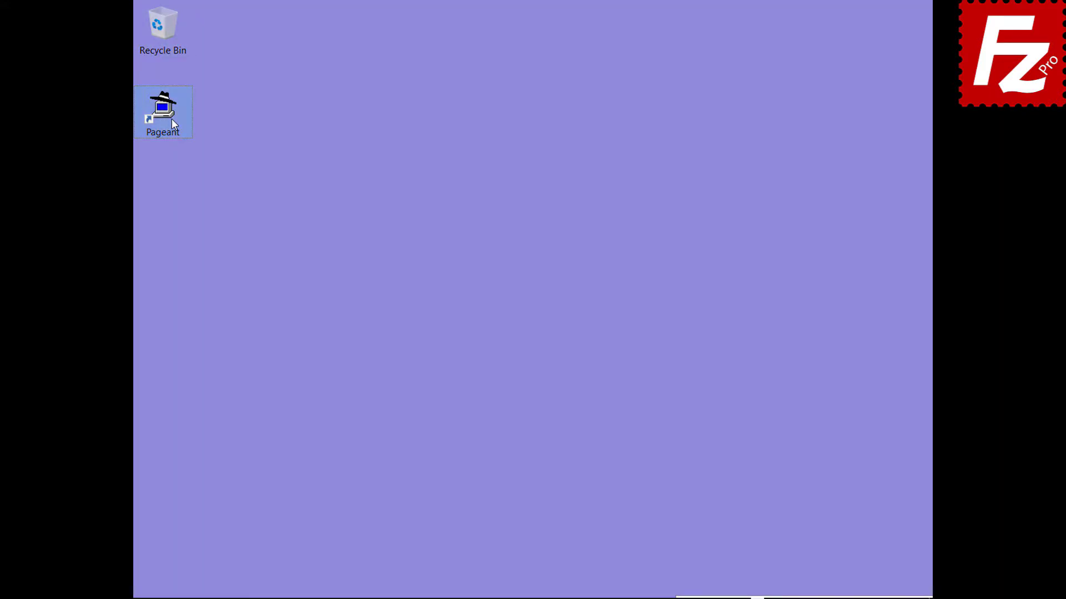
Step: Add key.ppk to Pageant, unlocking it with its passphrase
{"action": "mouse_move", "coordinate": [796, 591]}
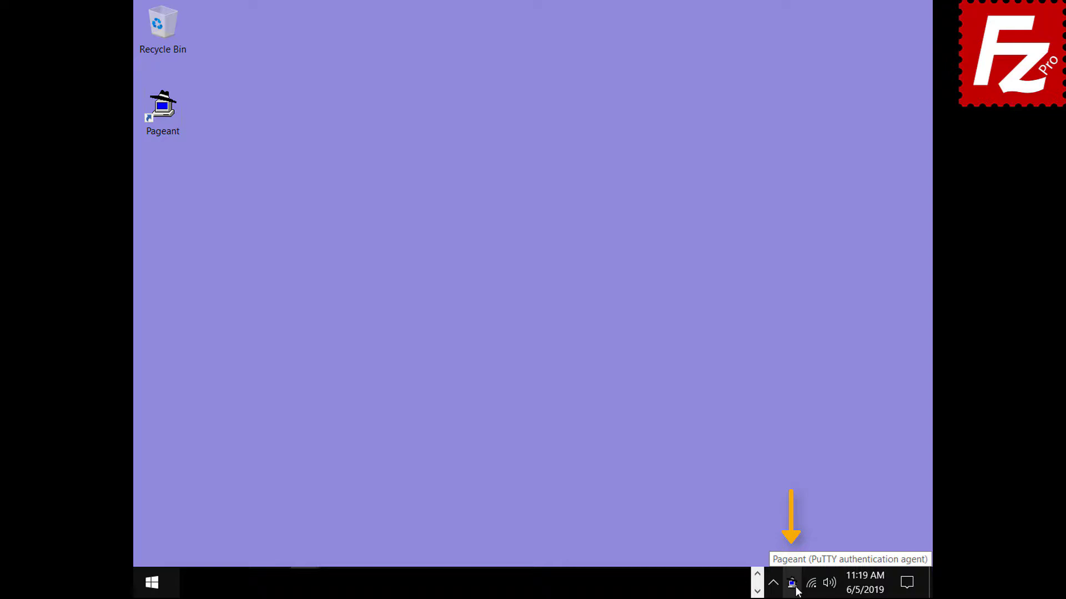
{"action": "double_click", "coordinate": [795, 588]}
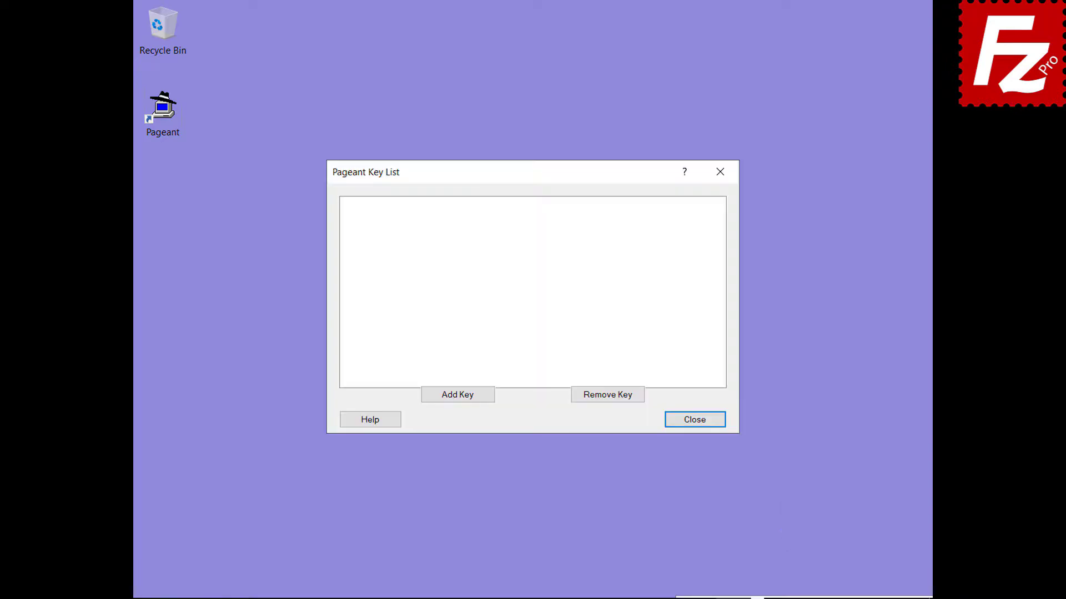
{"action": "left_click", "coordinate": [457, 396]}
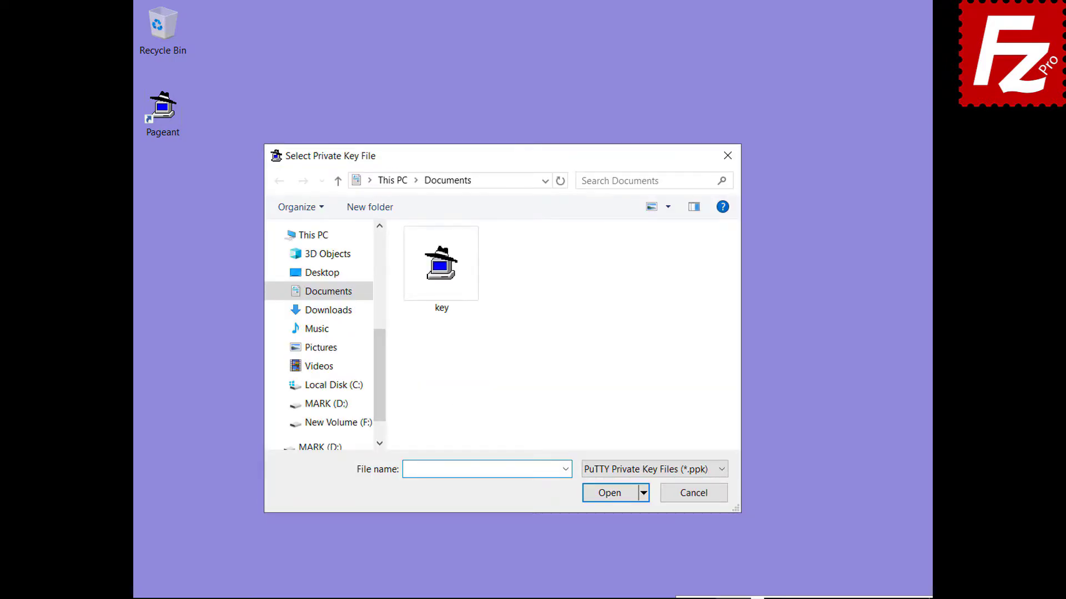
{"action": "double_click", "coordinate": [441, 289]}
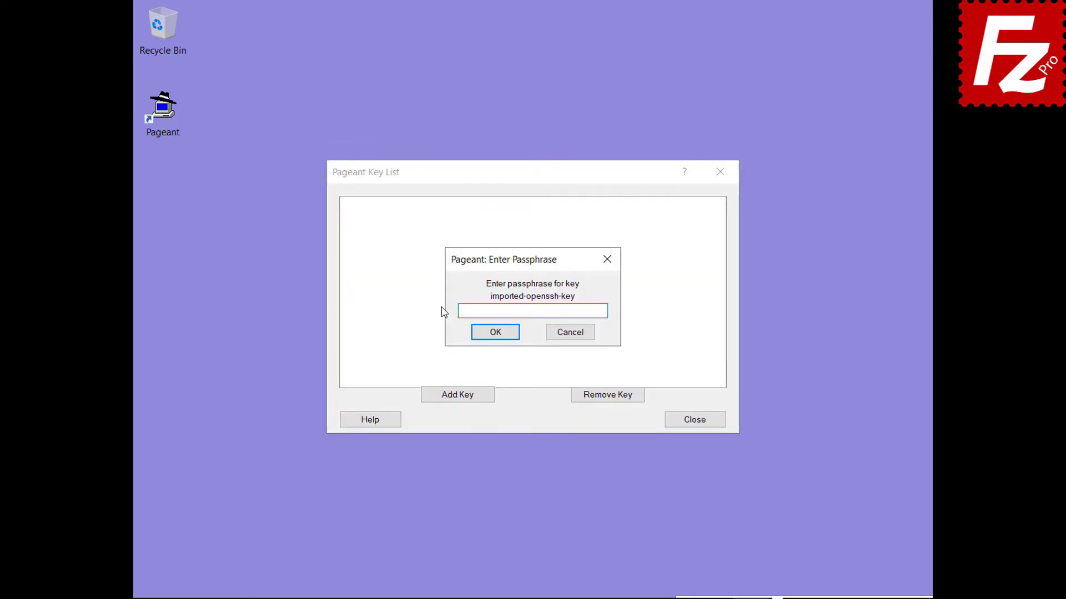
{"action": "type", "text": "******"}
{"action": "left_click", "coordinate": [492, 335]}
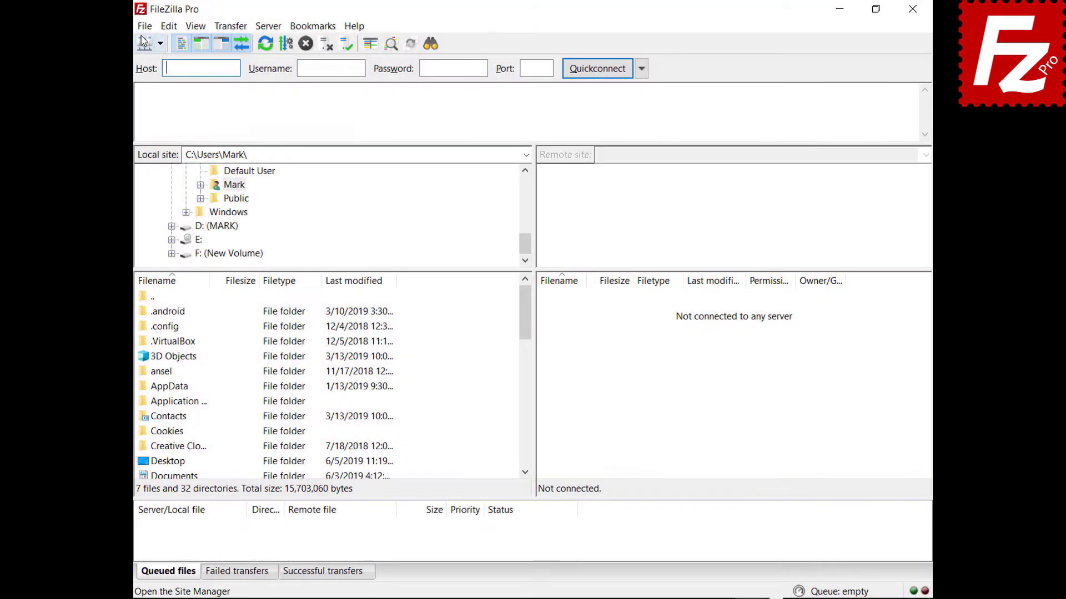
Step: Change the SFTP site's logon type to Normal in Site Manager and reconnect
{"action": "left_click", "coordinate": [131, 27]}
{"action": "left_click", "coordinate": [133, 45]}
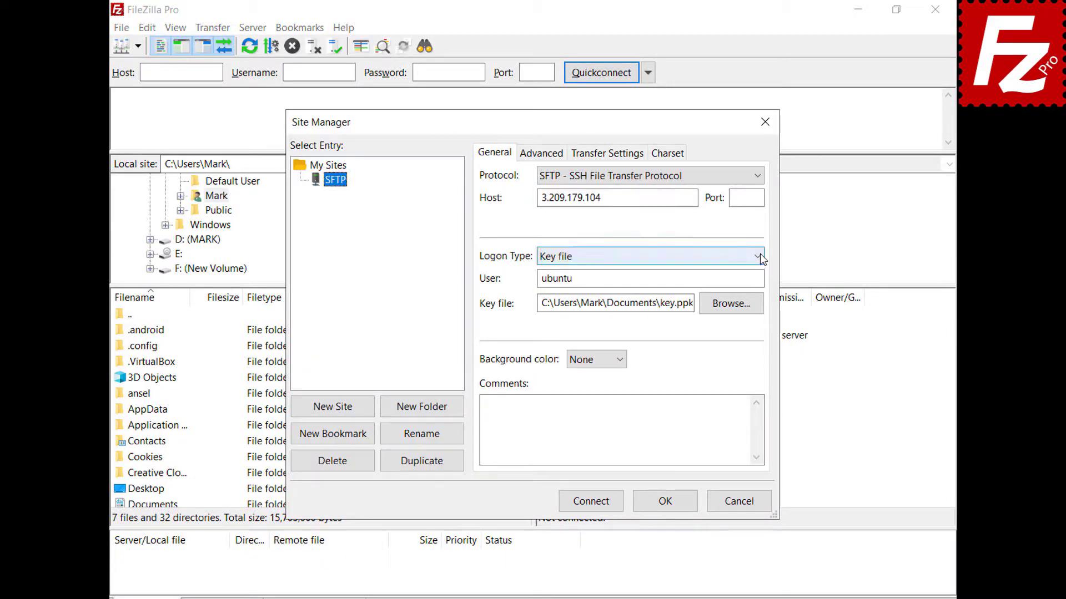
{"action": "left_click", "coordinate": [759, 255]}
{"action": "left_click", "coordinate": [555, 285]}
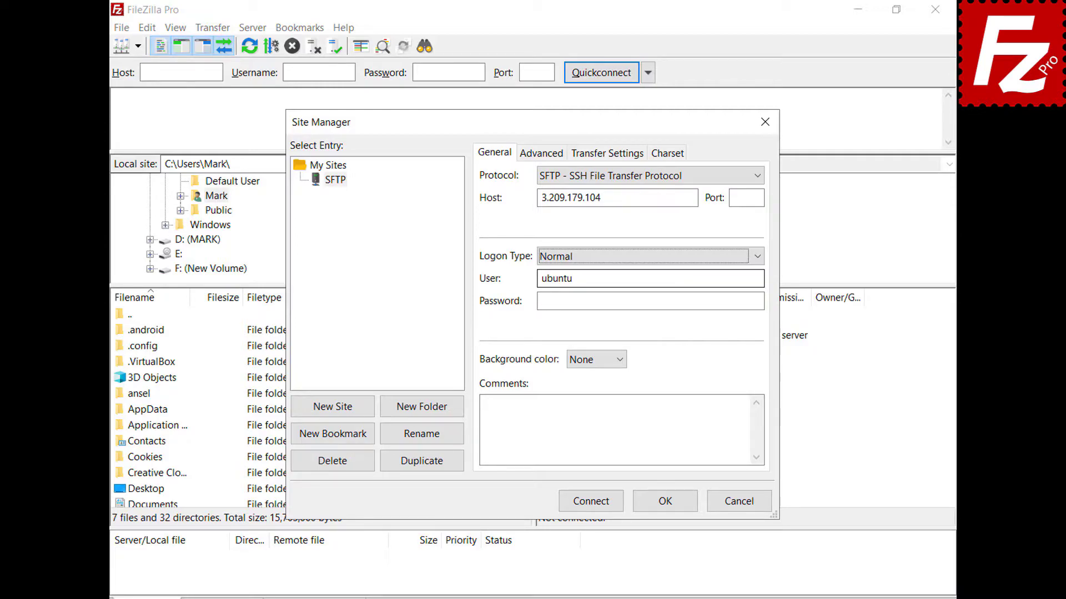
{"action": "left_click", "coordinate": [593, 506]}
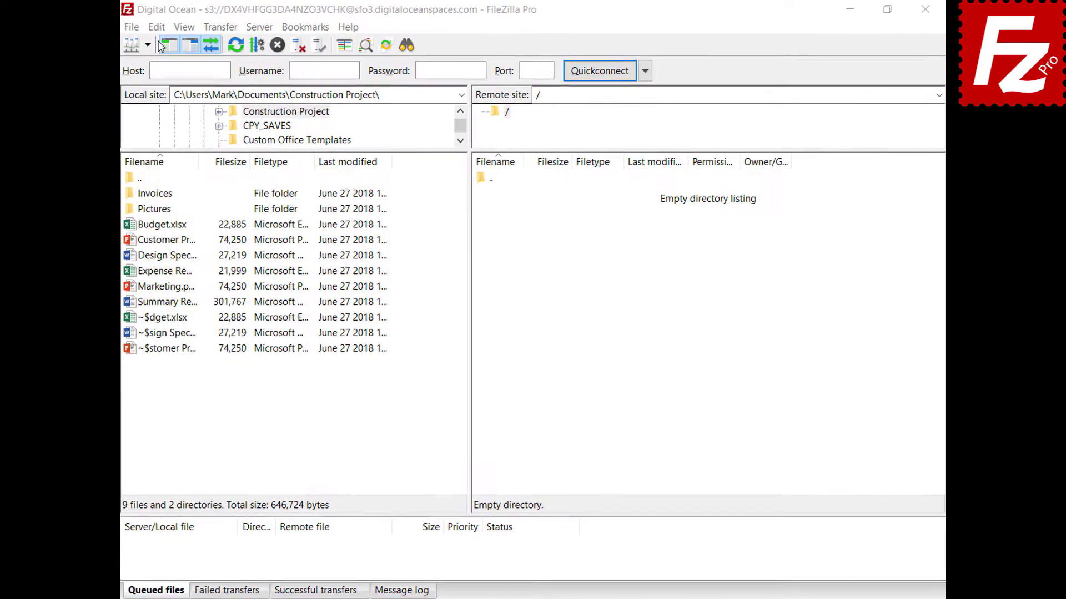
Step: Add json to the ASCII file types under Transfers > FTP: File Types and save
{"action": "left_click", "coordinate": [169, 26]}
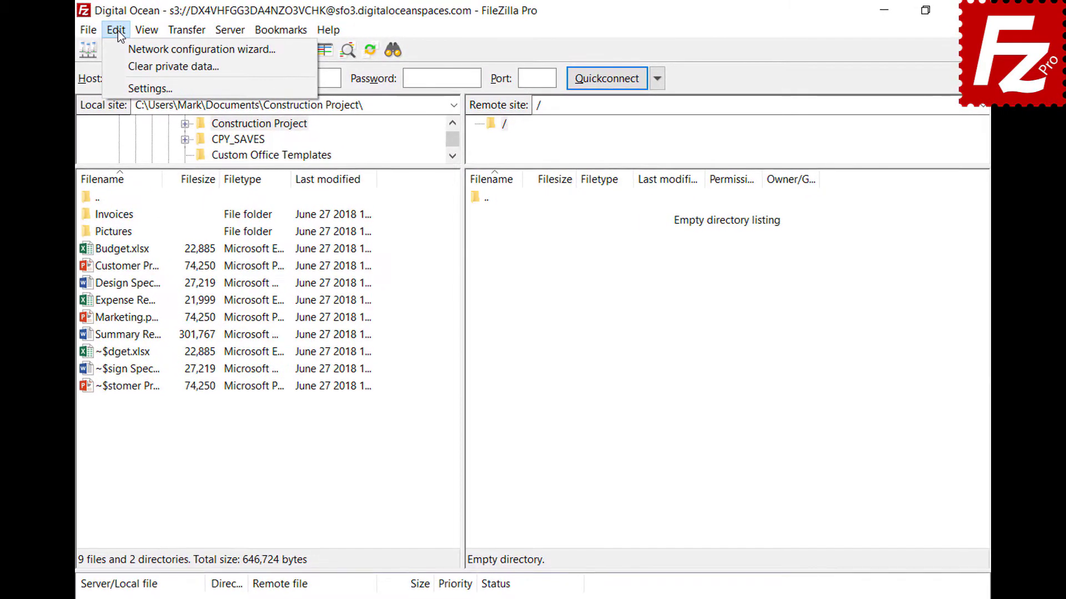
{"action": "left_click", "coordinate": [133, 88]}
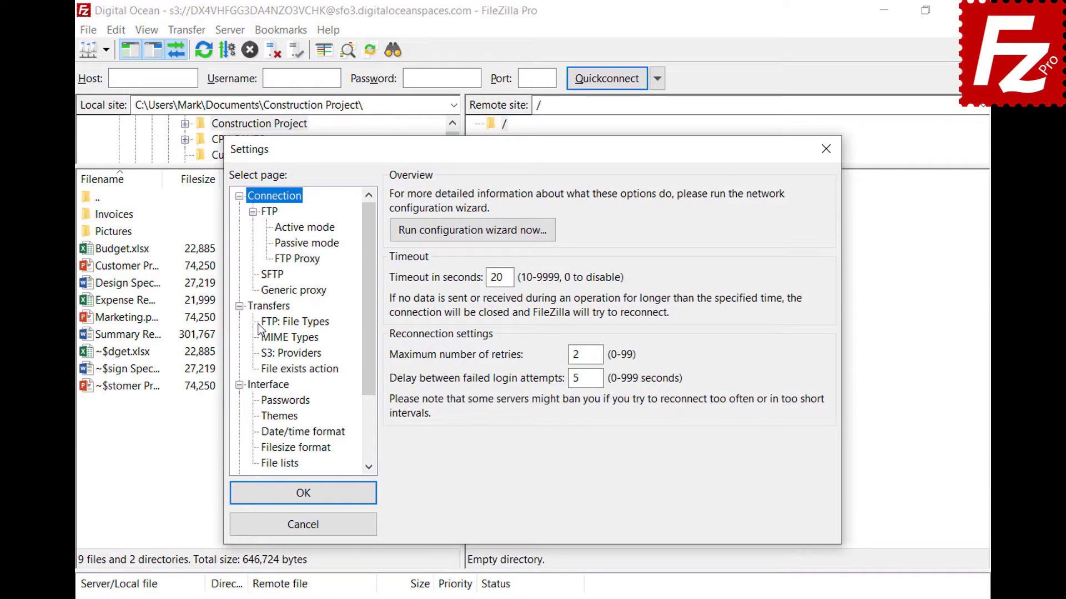
{"action": "left_click", "coordinate": [264, 324]}
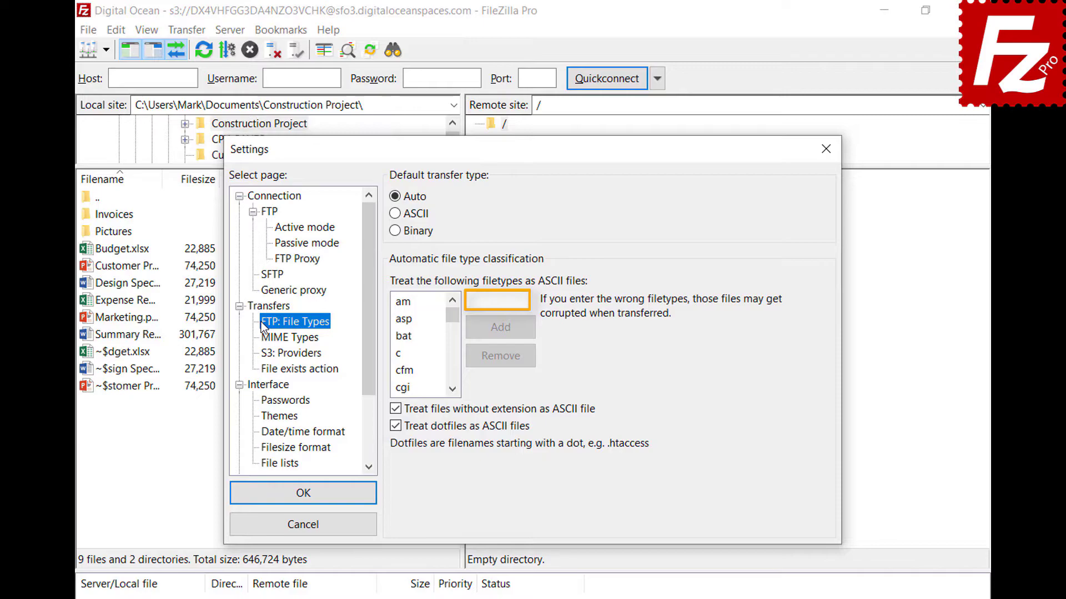
{"action": "left_click", "coordinate": [523, 301]}
{"action": "type", "text": "json"}
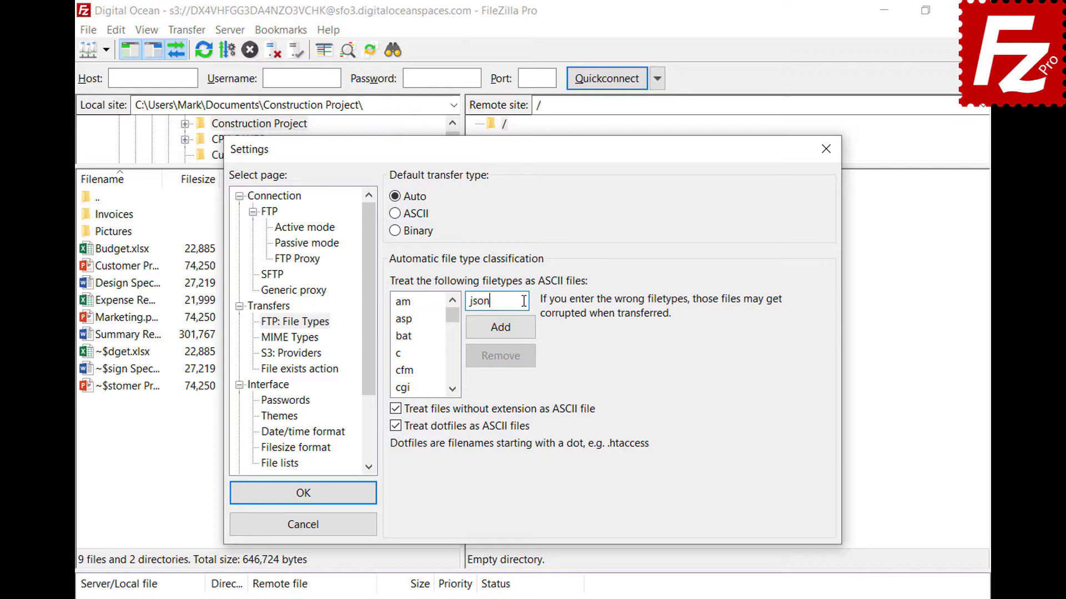
{"action": "left_click", "coordinate": [501, 334]}
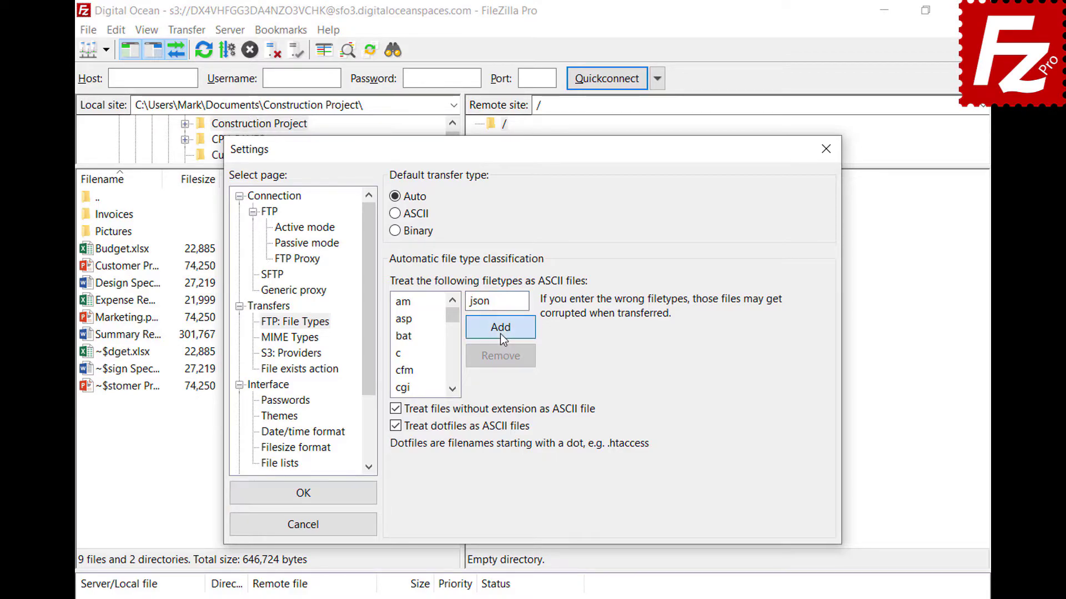
{"action": "left_click_drag", "start_coordinate": [453, 319], "coordinate": [454, 349]}
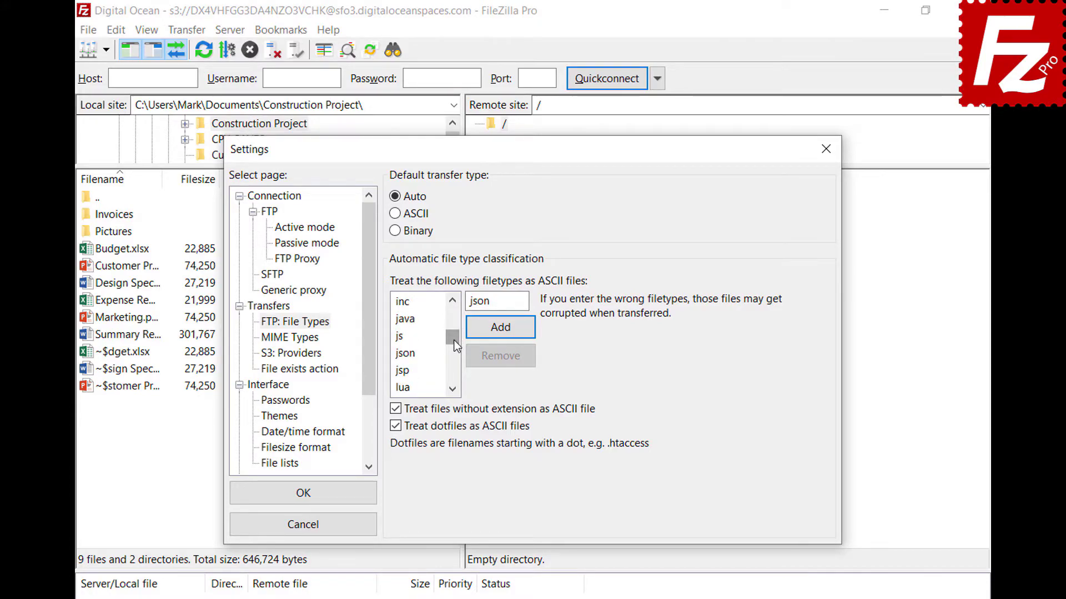
{"action": "left_click", "coordinate": [415, 356]}
{"action": "left_click", "coordinate": [416, 356]}
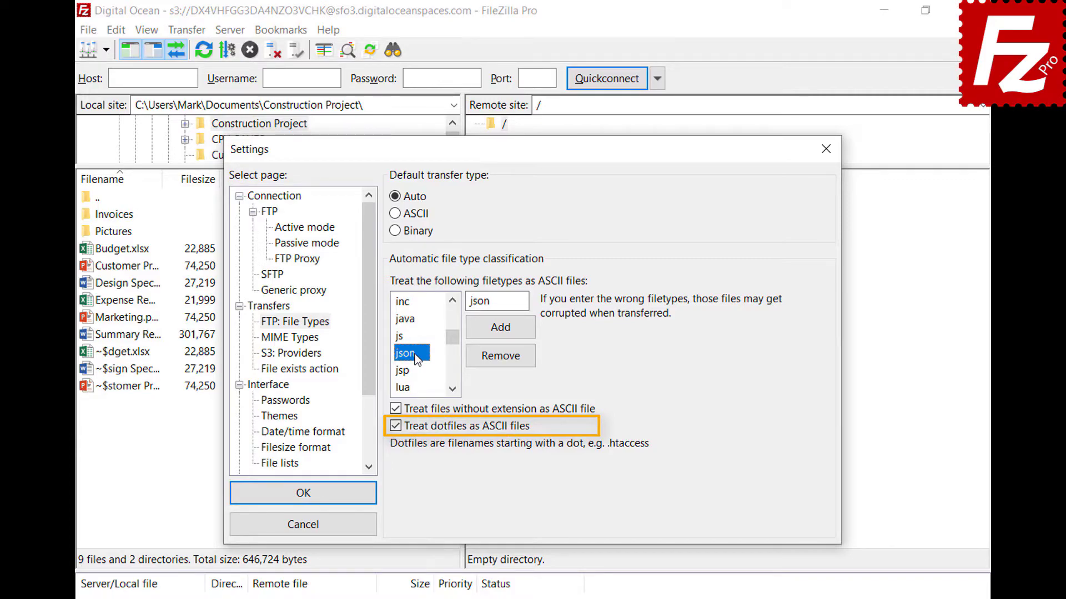
{"action": "left_click", "coordinate": [302, 502]}
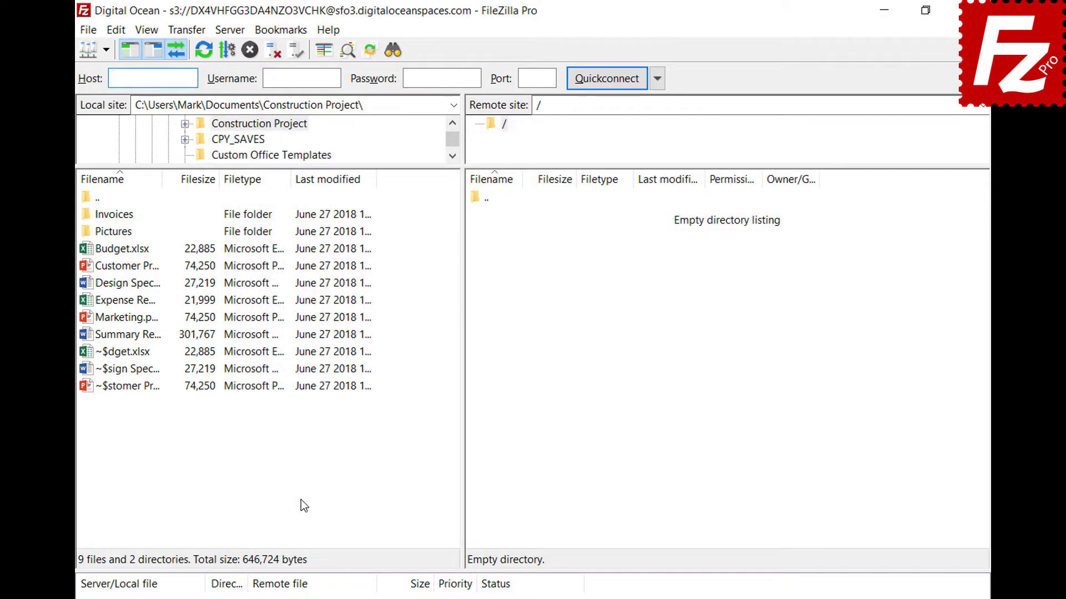
Step: Connect to the saved FTP site and review the Auto, ASCII and Binary transfer types
{"action": "left_click", "coordinate": [106, 51]}
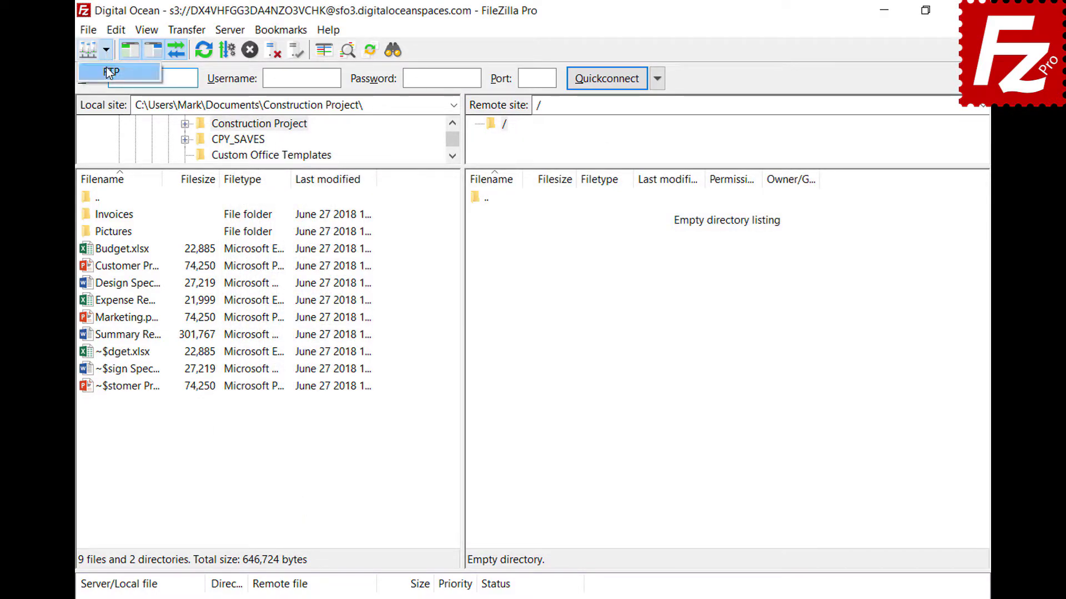
{"action": "left_click", "coordinate": [108, 72]}
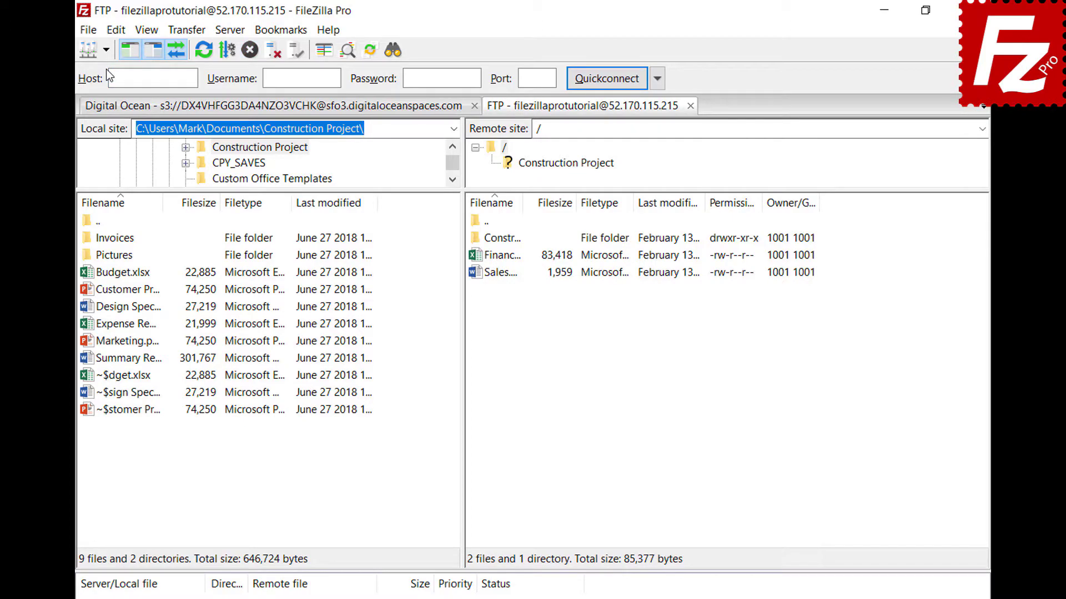
{"action": "left_click", "coordinate": [186, 32]}
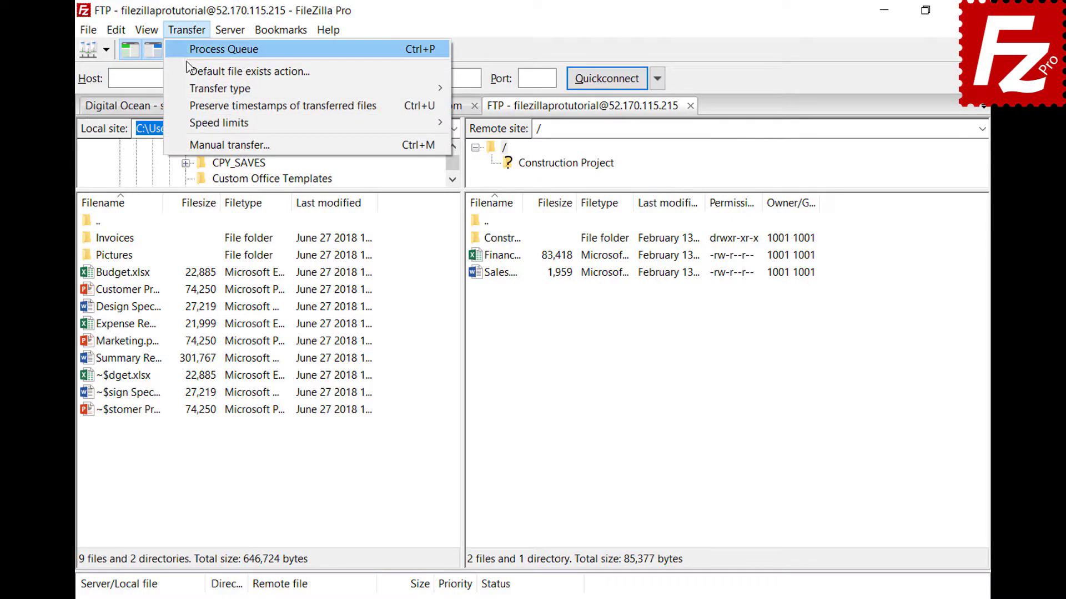
{"action": "mouse_move", "coordinate": [191, 90]}
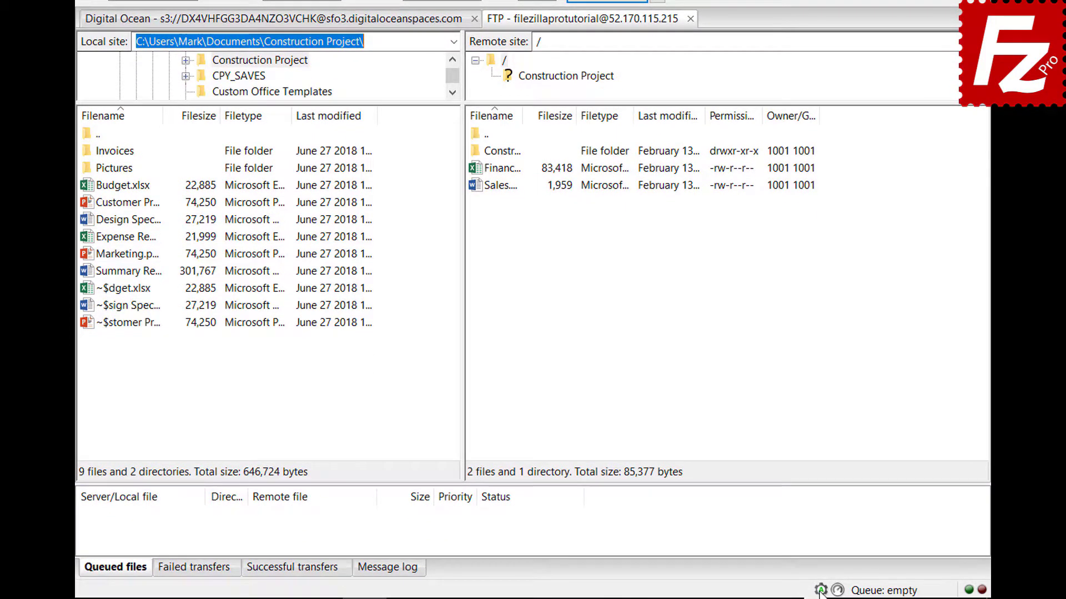
{"action": "left_click", "coordinate": [820, 592]}
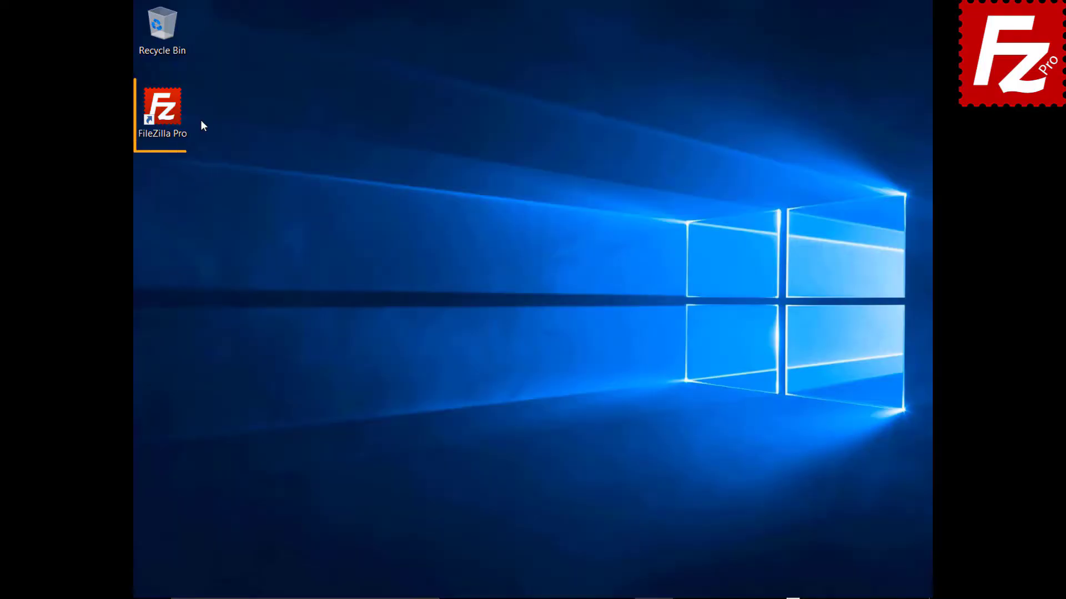
Step: Launch FileZilla Pro and connect to the FTP Tutorial site from the saved sites list
{"action": "double_click", "coordinate": [169, 115]}
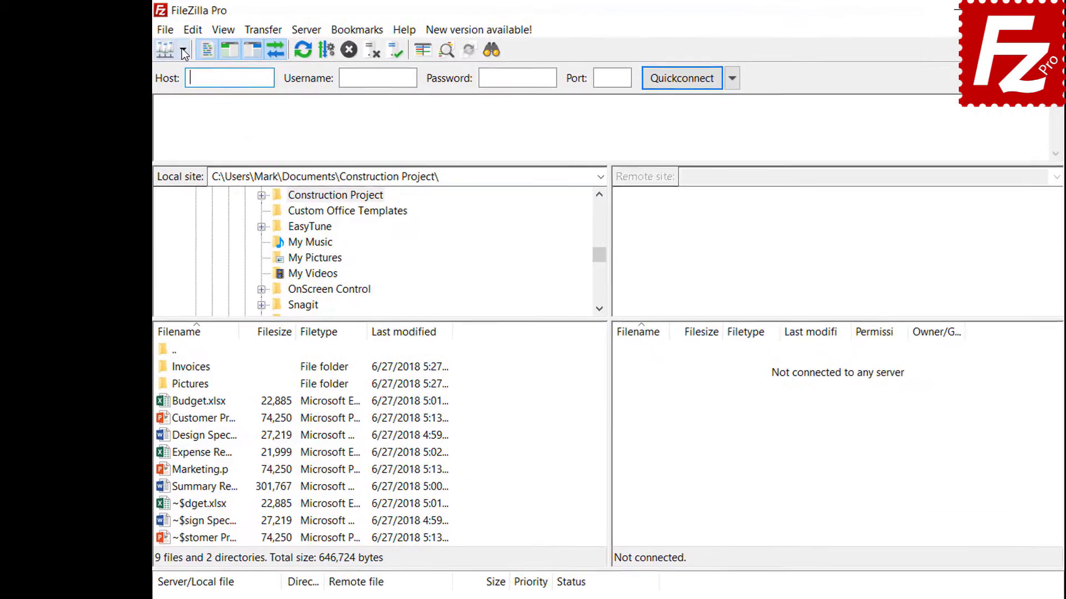
{"action": "left_click", "coordinate": [183, 51]}
{"action": "left_click", "coordinate": [184, 69]}
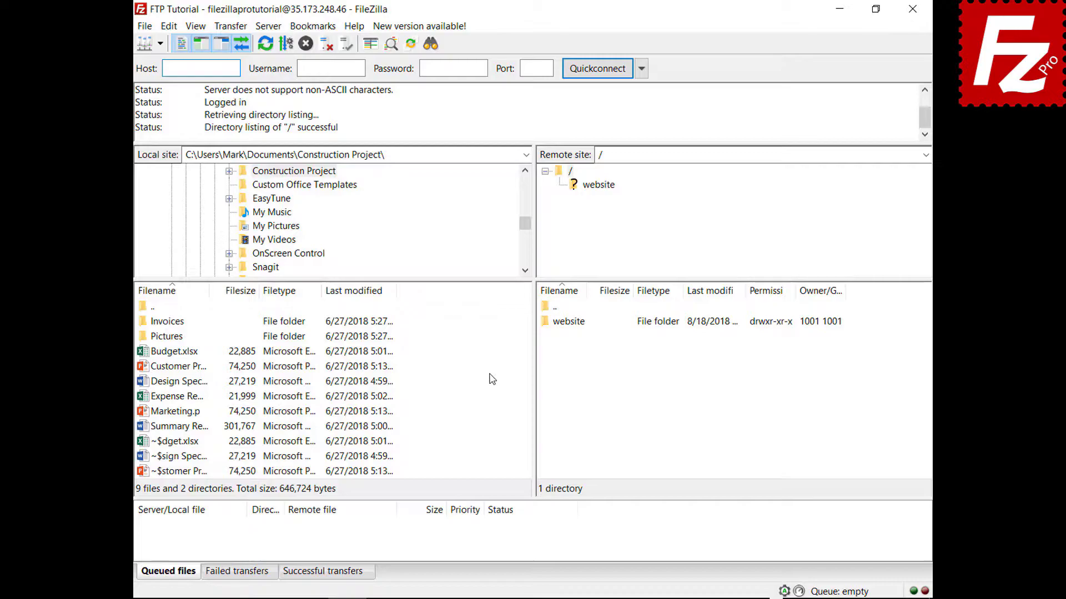
Step: Upload Summary Report directly, then queue Budget.xlsx and Invoices and process the queue
{"action": "right_click", "coordinate": [180, 427]}
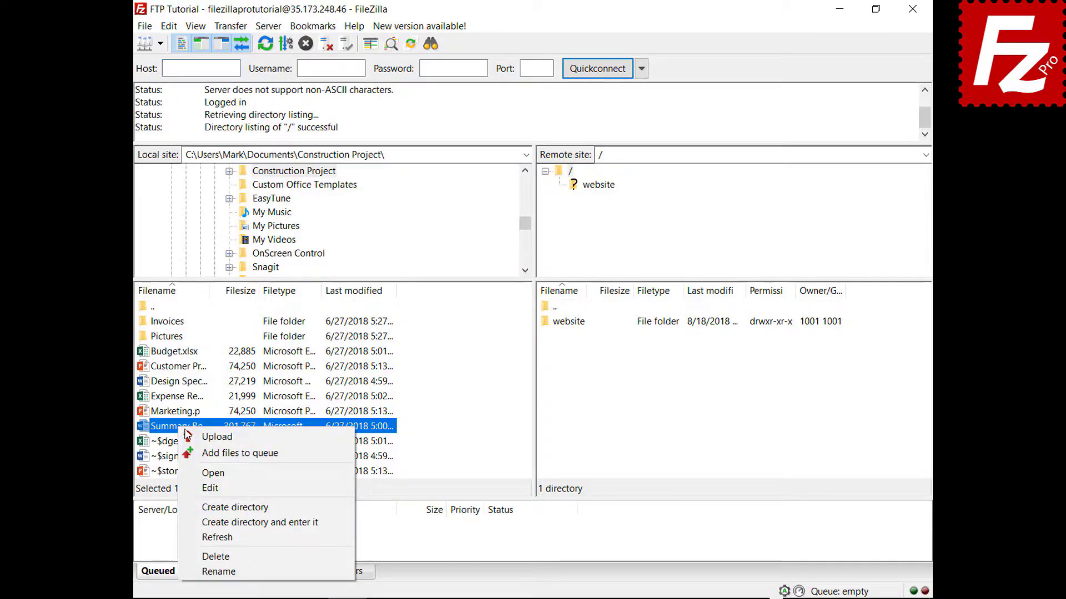
{"action": "left_click", "coordinate": [216, 437]}
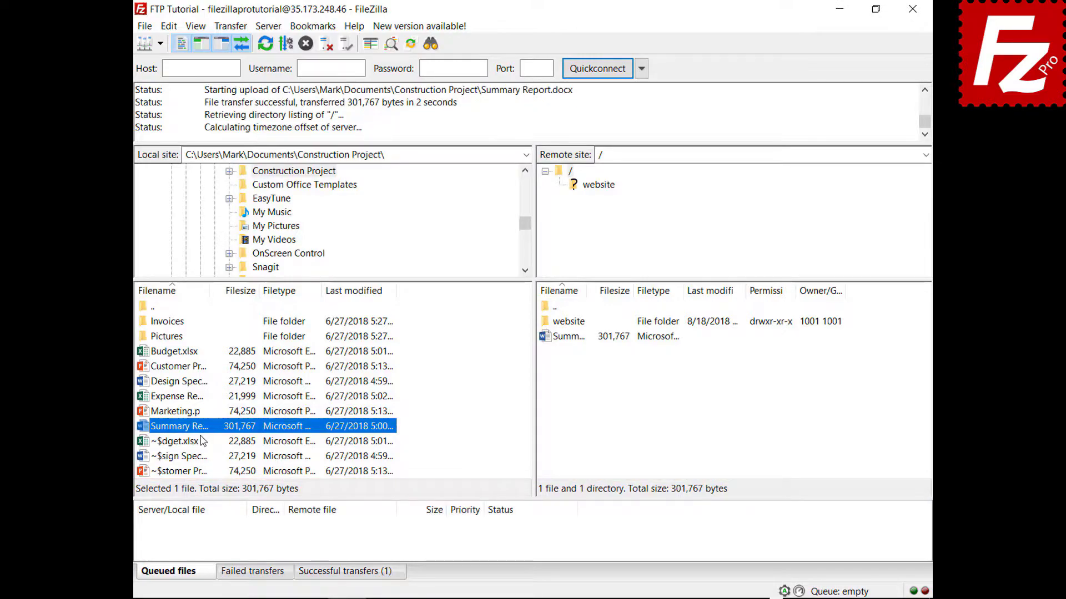
{"action": "right_click", "coordinate": [178, 352]}
{"action": "left_click", "coordinate": [199, 379]}
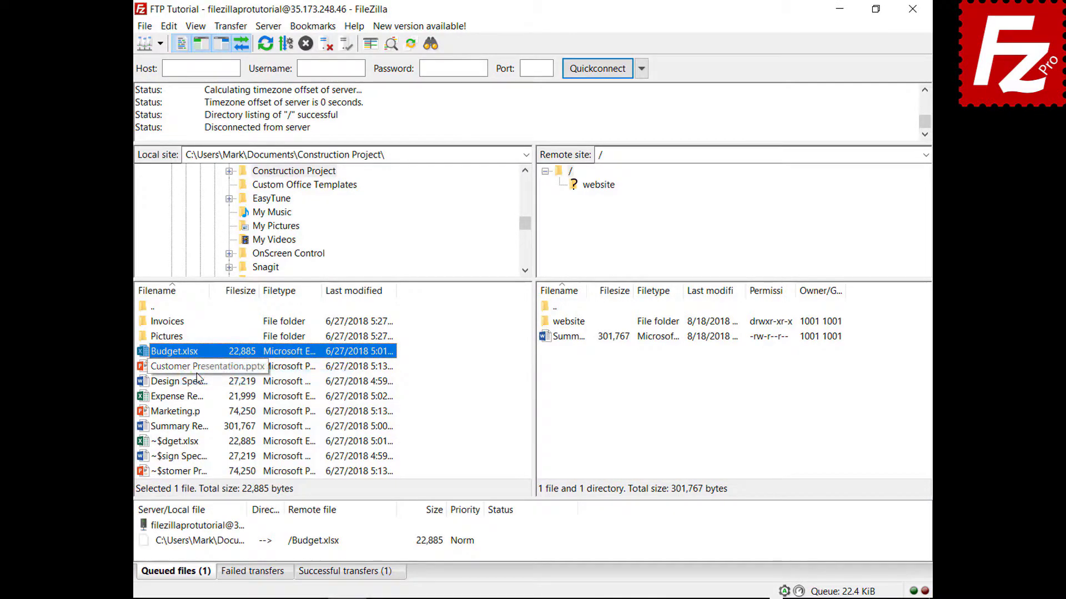
{"action": "left_click", "coordinate": [176, 322]}
{"action": "right_click", "coordinate": [177, 322]}
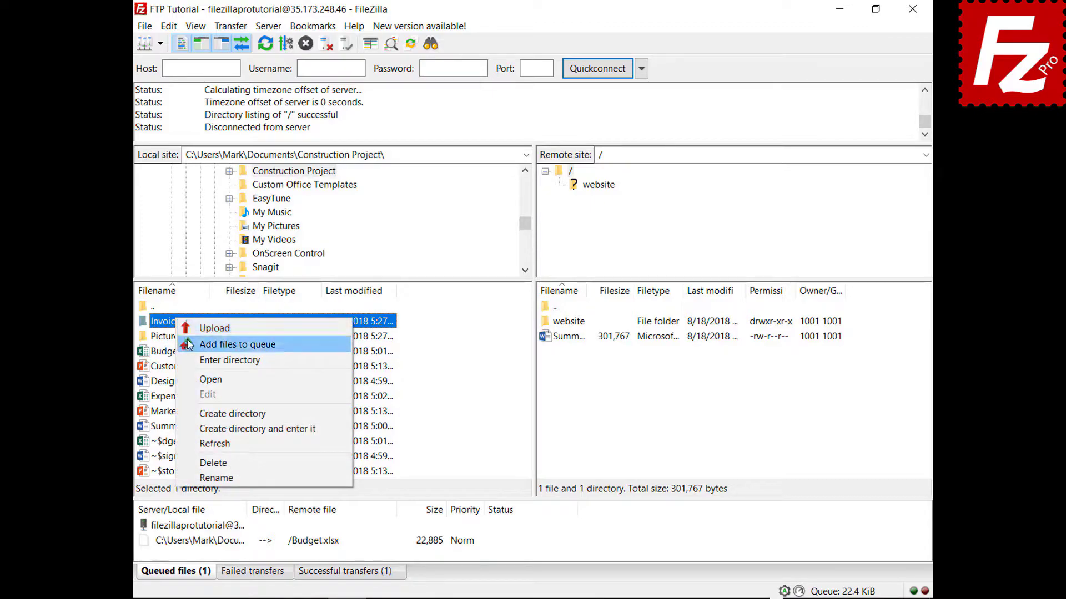
{"action": "left_click", "coordinate": [187, 345]}
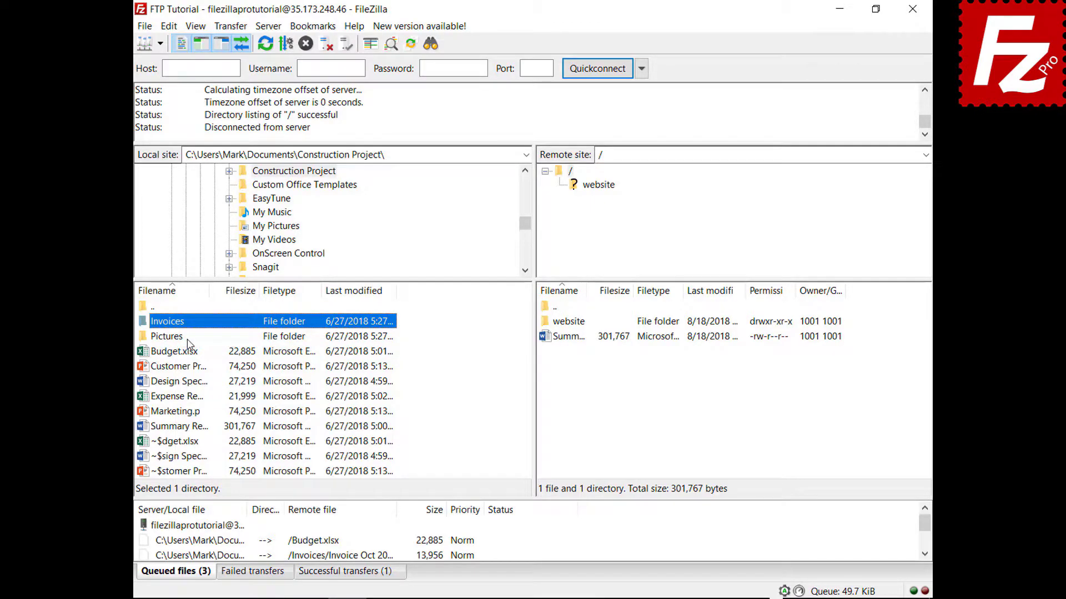
{"action": "right_click", "coordinate": [203, 526]}
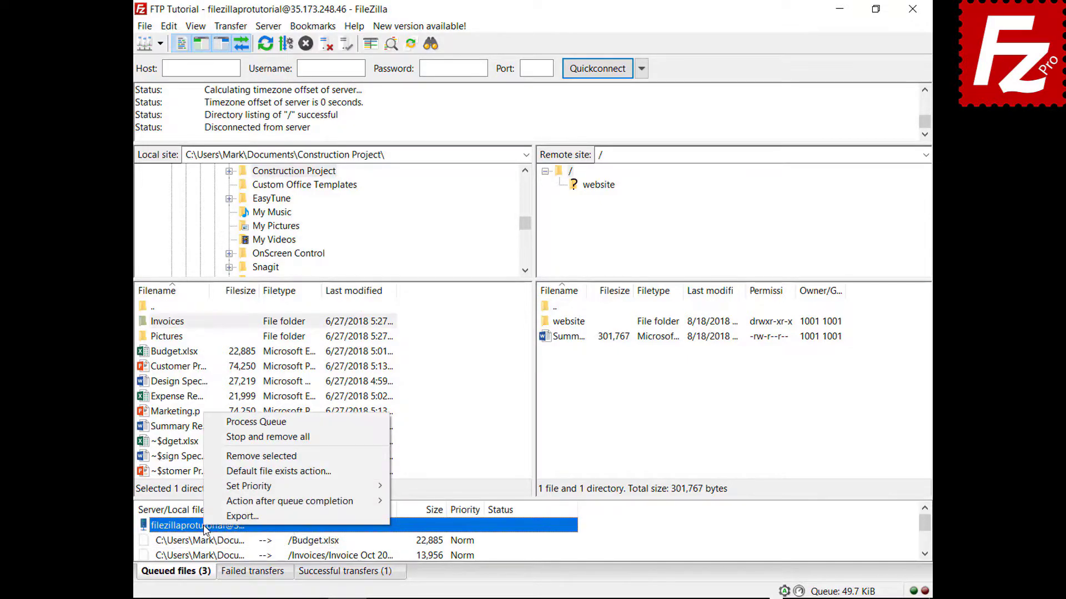
{"action": "left_click", "coordinate": [231, 425]}
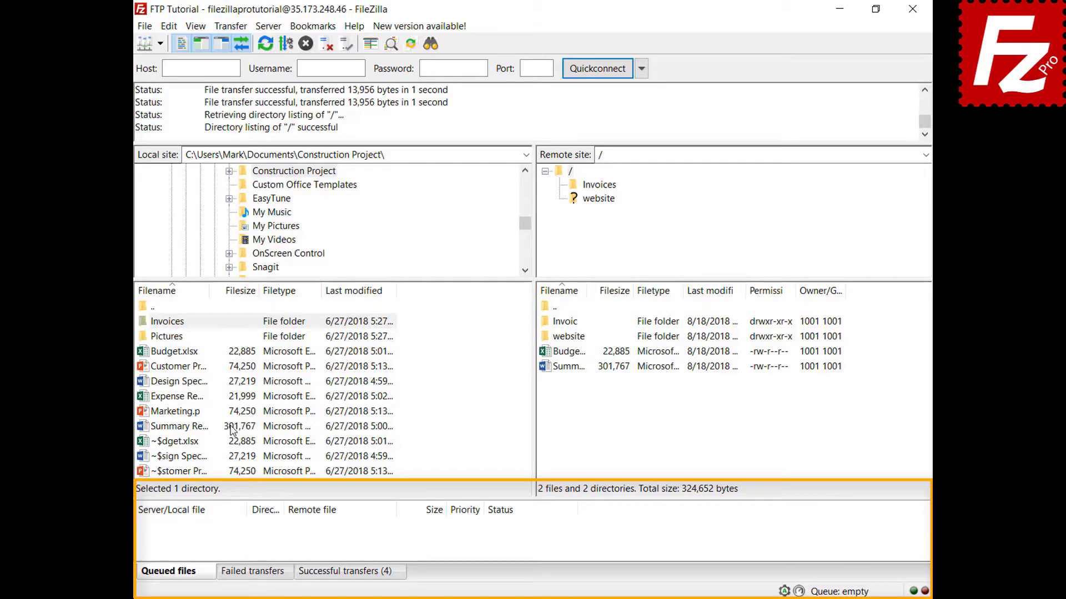
Step: Add Design Specs.docx and Expense Report.xlsx to the transfer queue
{"action": "right_click", "coordinate": [185, 383]}
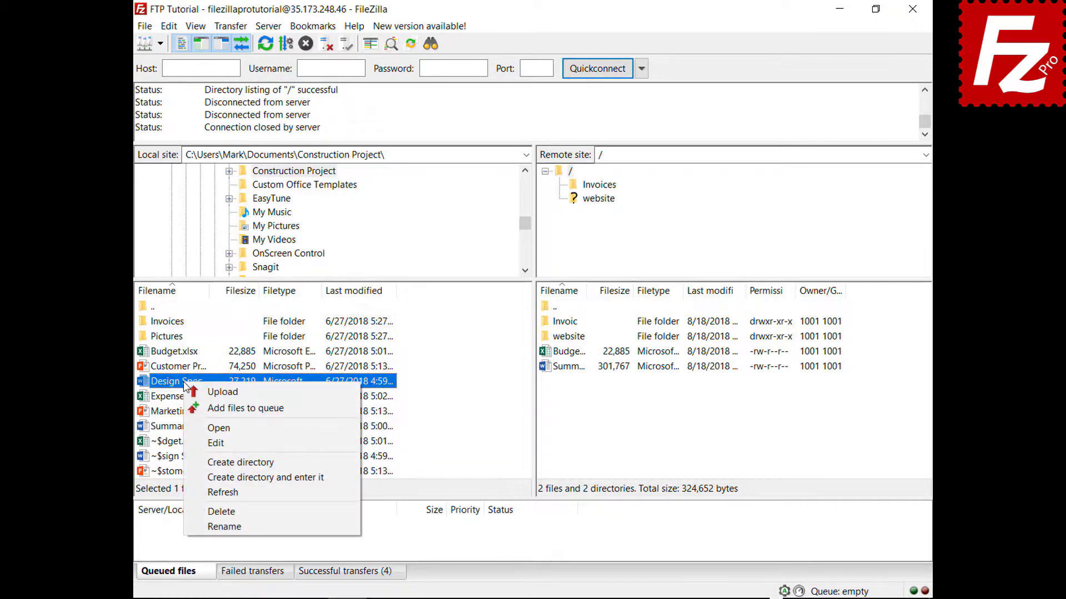
{"action": "left_click", "coordinate": [204, 408]}
{"action": "left_click", "coordinate": [189, 397]}
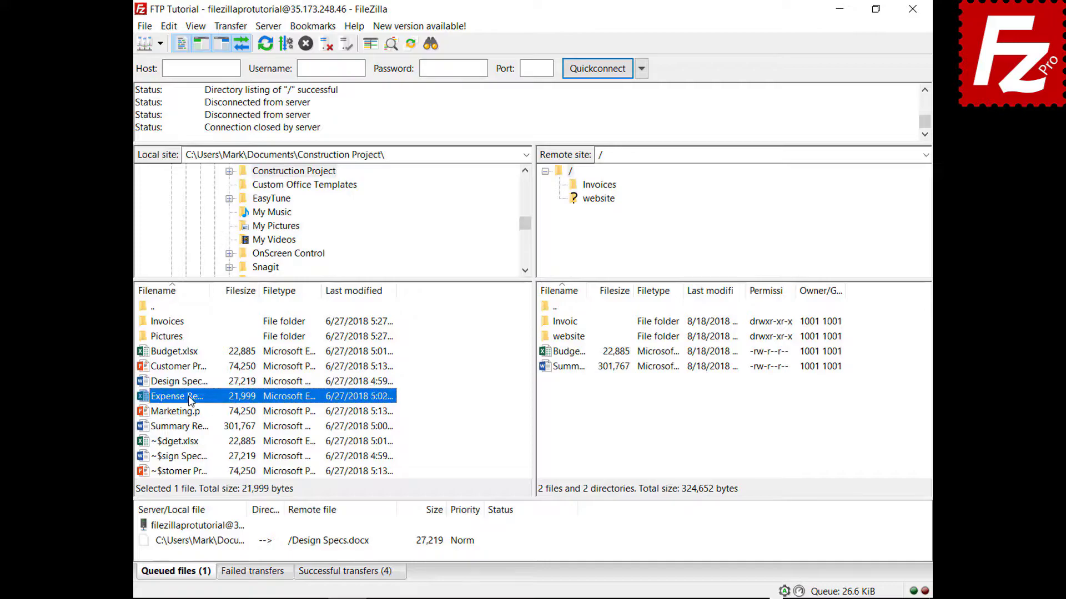
{"action": "right_click", "coordinate": [189, 397]}
{"action": "left_click", "coordinate": [207, 422]}
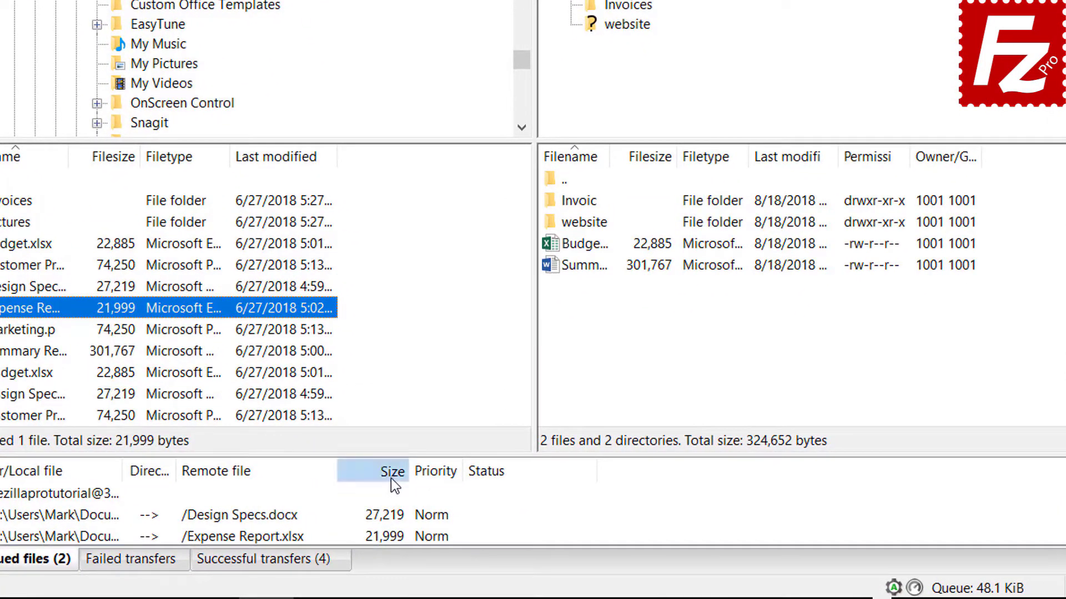
Step: Sort the queue by size, give Expense Report Highest priority, and process the queue
{"action": "left_click", "coordinate": [391, 477]}
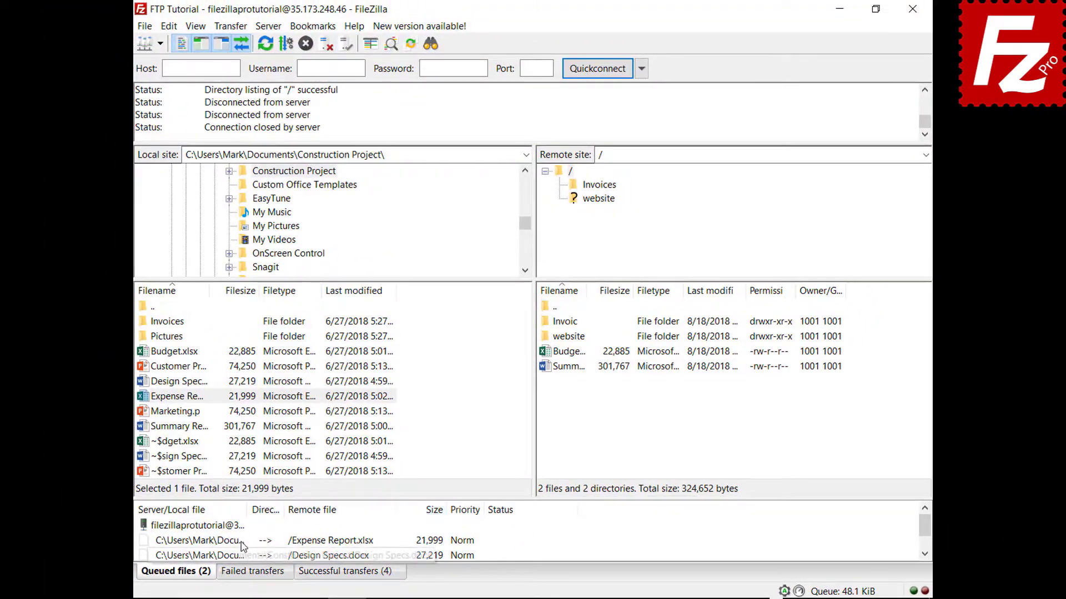
{"action": "left_click", "coordinate": [241, 541]}
{"action": "right_click", "coordinate": [240, 540]}
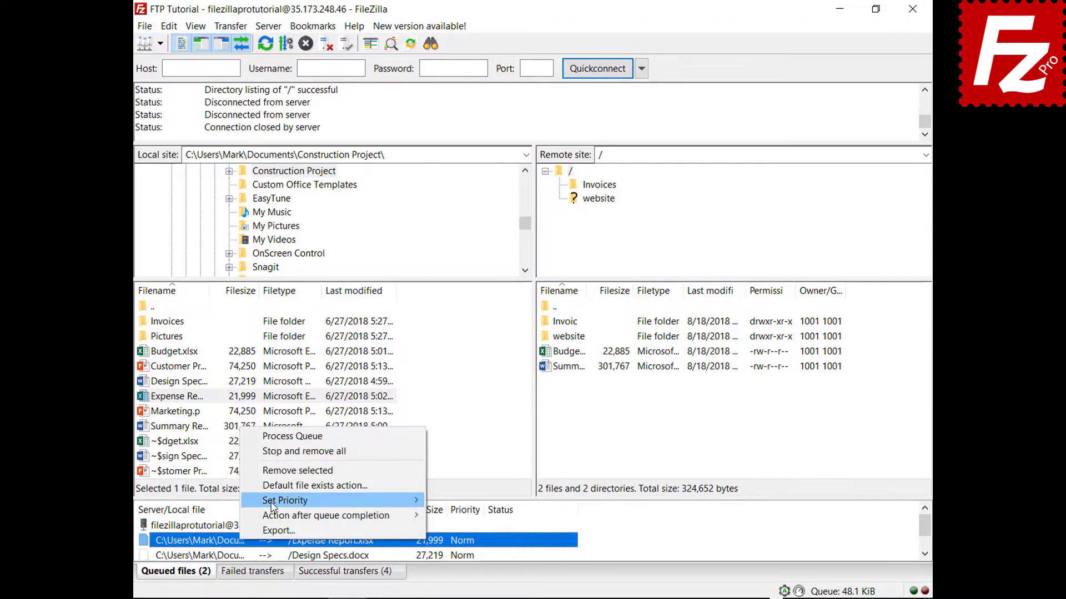
{"action": "mouse_move", "coordinate": [271, 506]}
{"action": "left_click", "coordinate": [454, 502]}
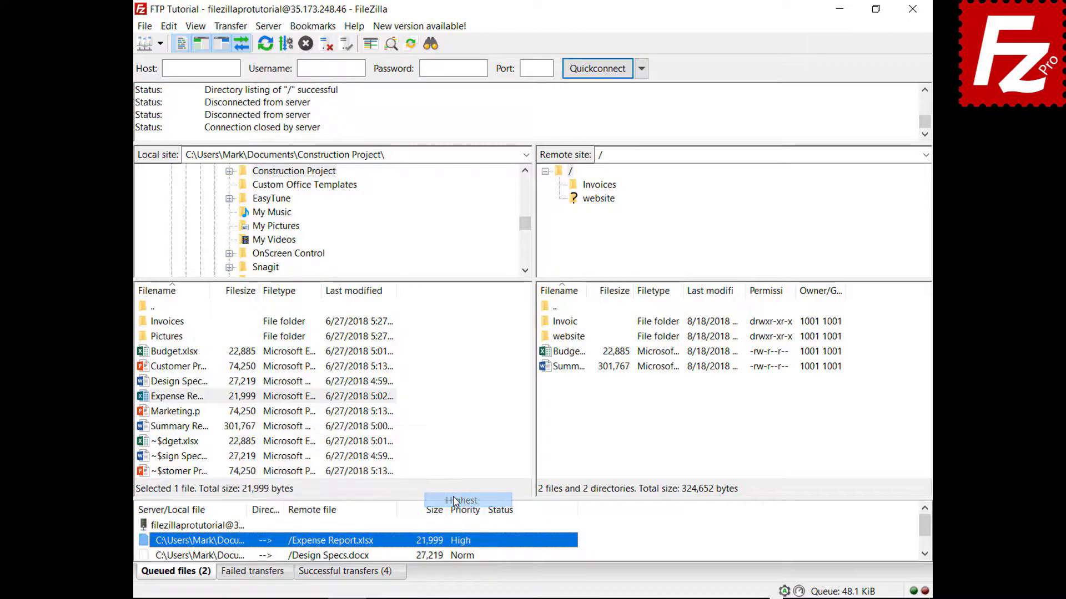
{"action": "left_click", "coordinate": [224, 527]}
{"action": "right_click", "coordinate": [224, 528]}
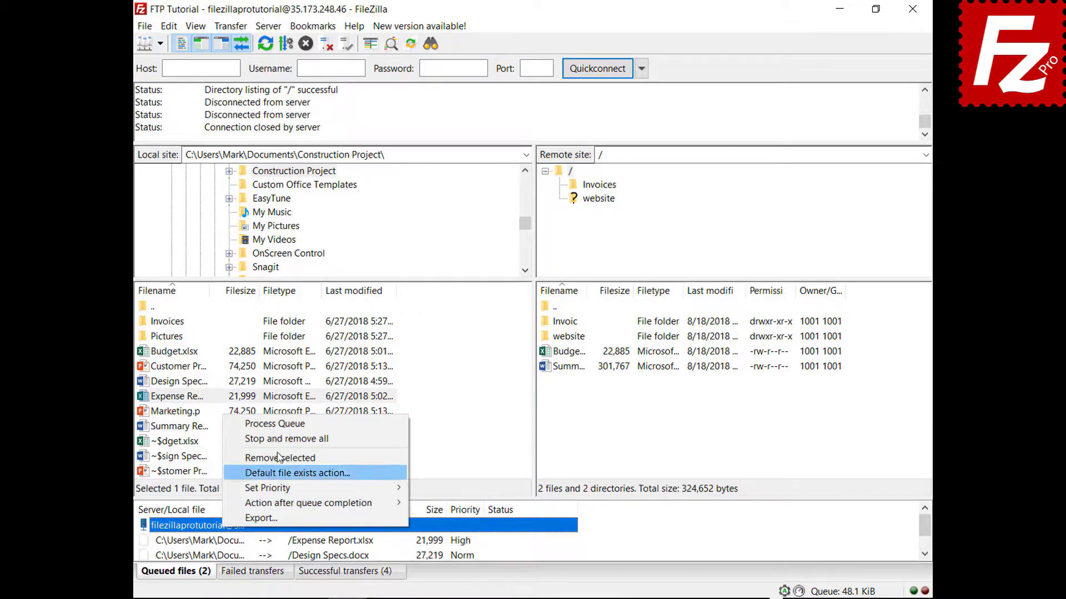
{"action": "left_click", "coordinate": [276, 425]}
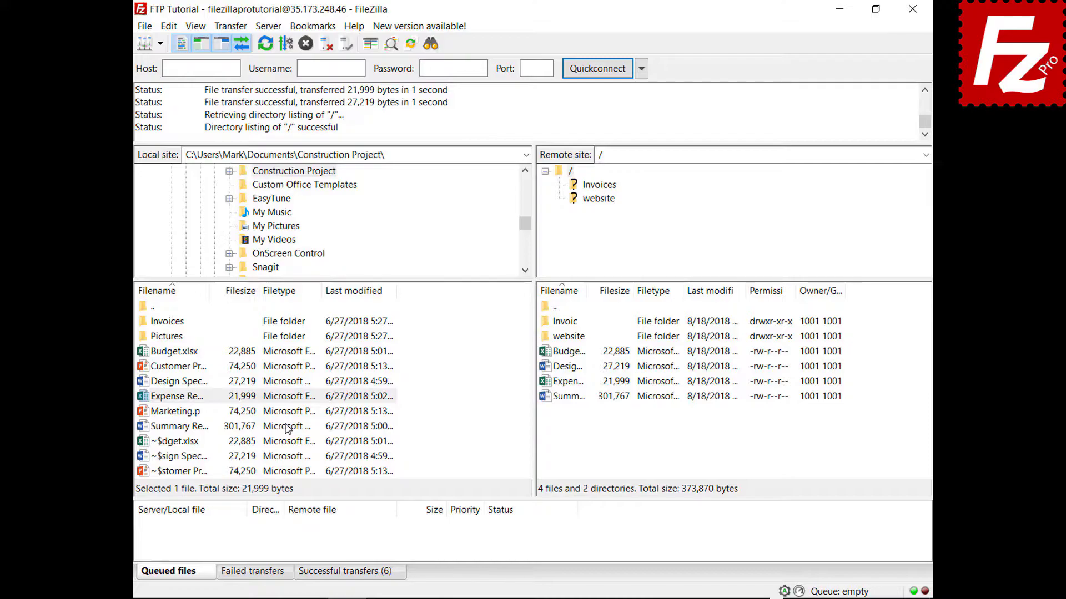
Step: Queue Budget.xlsx and check the File exists action settings without changing them
{"action": "right_click", "coordinate": [208, 351]}
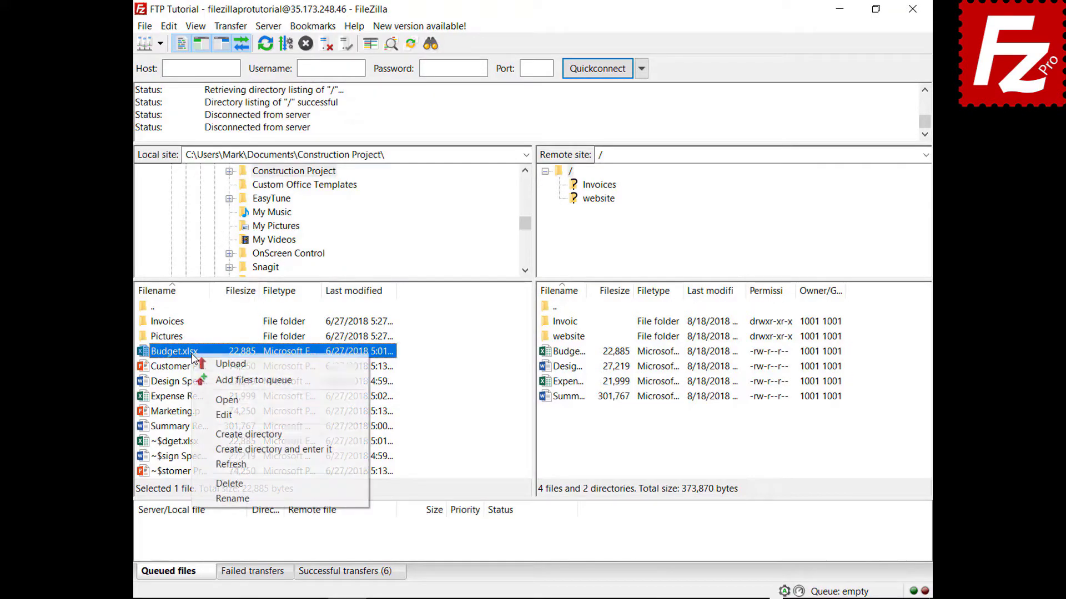
{"action": "left_click", "coordinate": [211, 381]}
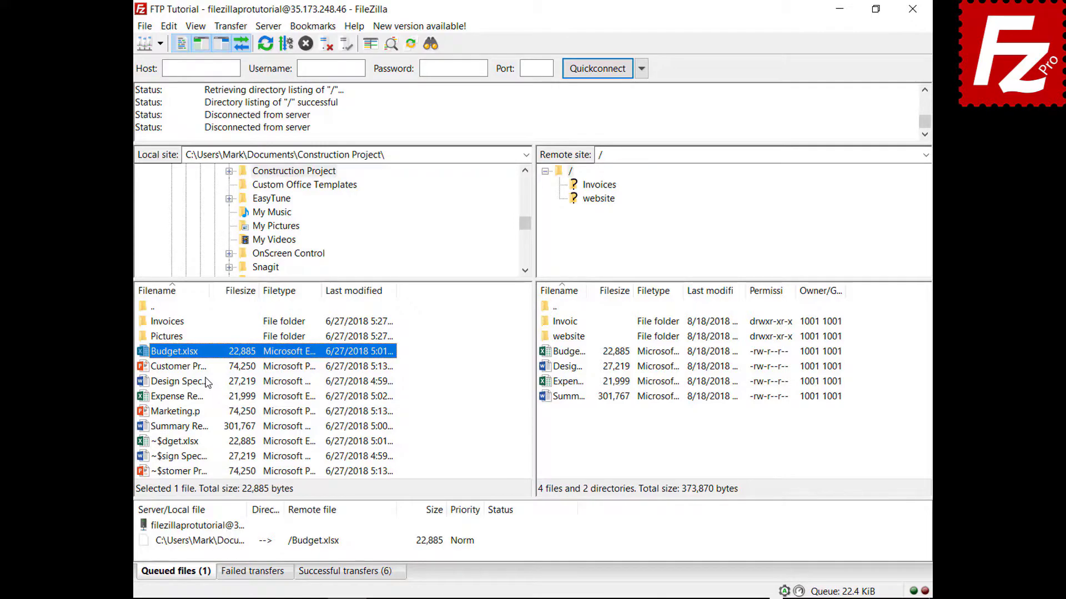
{"action": "left_click", "coordinate": [169, 26]}
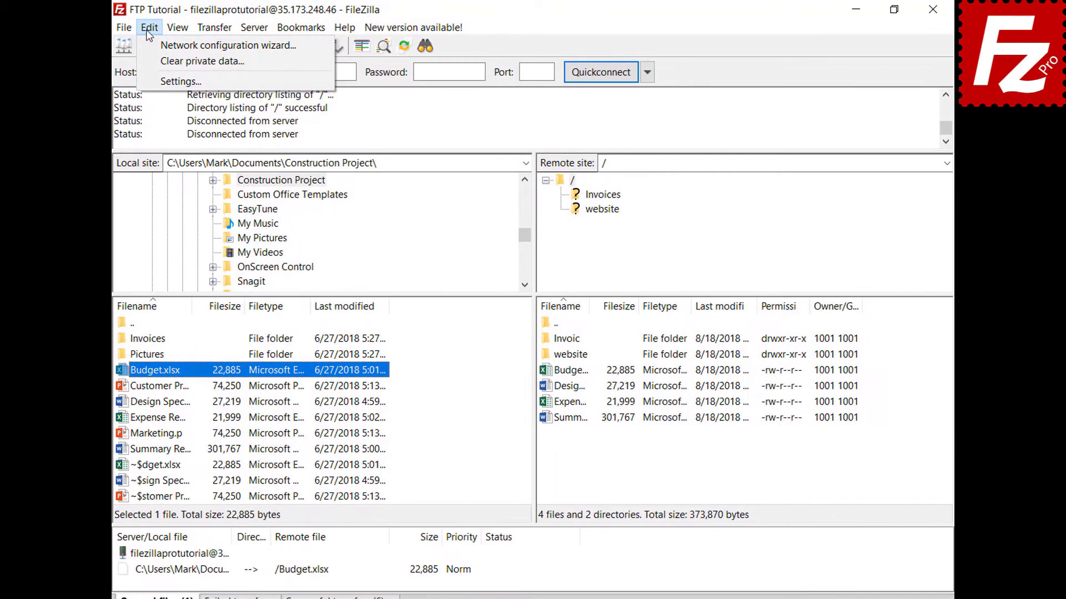
{"action": "left_click", "coordinate": [148, 80]}
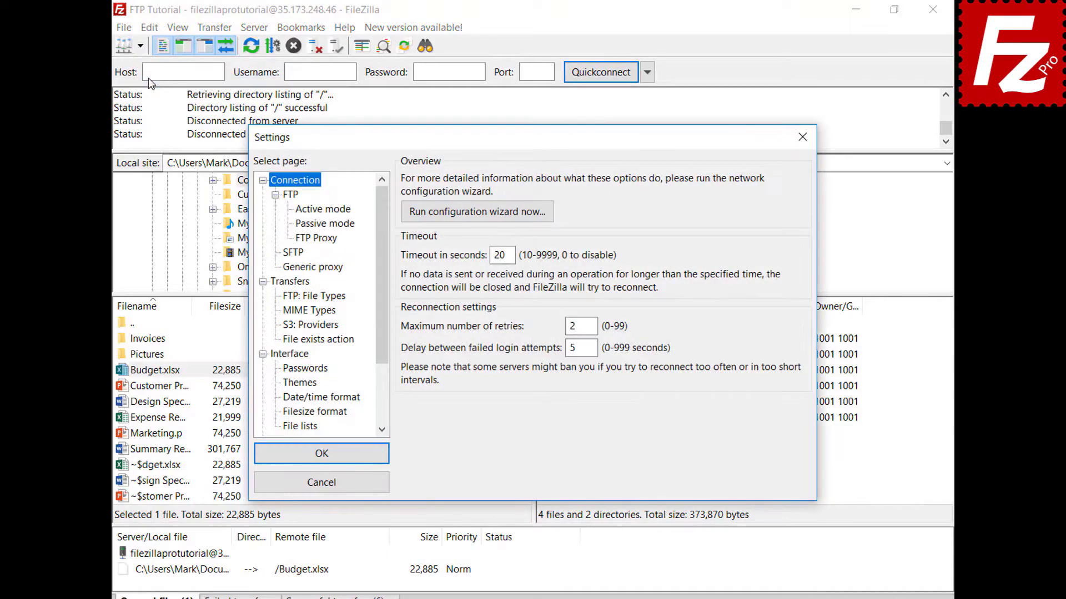
{"action": "left_click", "coordinate": [318, 339]}
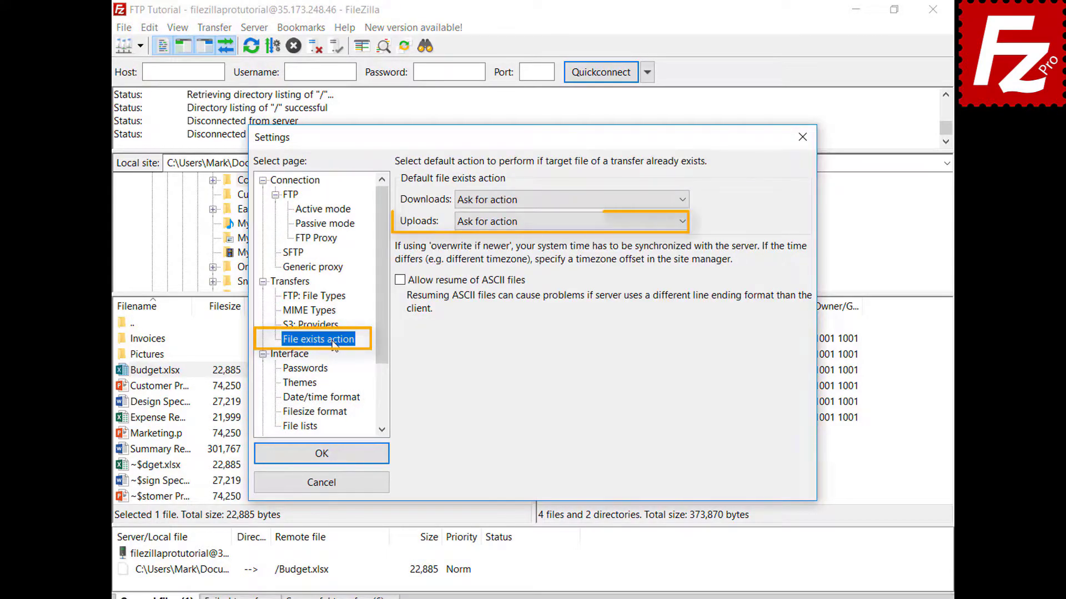
{"action": "left_click", "coordinate": [325, 483]}
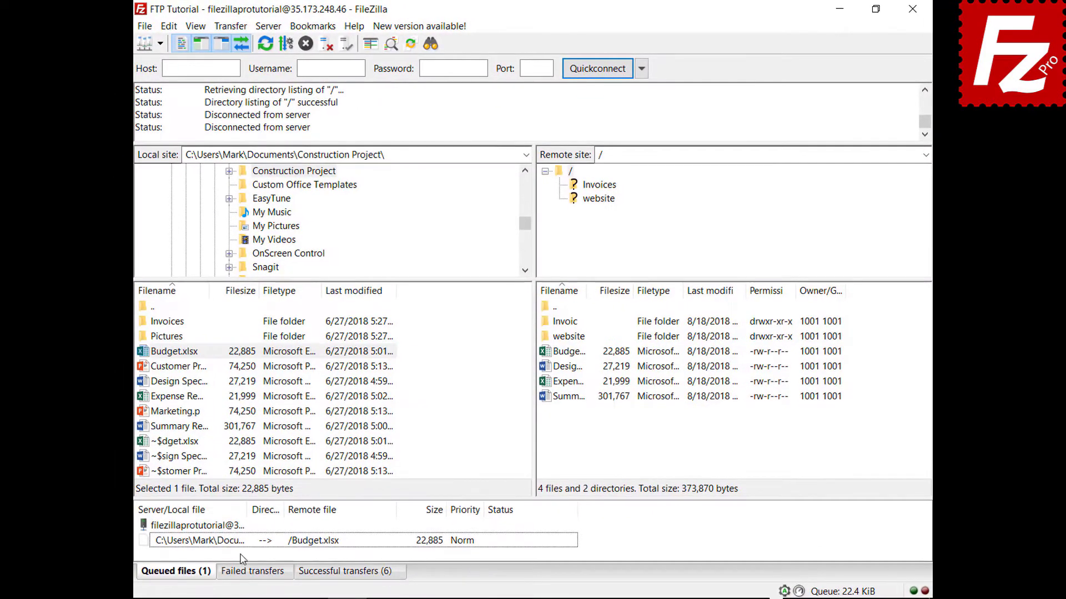
Step: Set the queue's default upload file-exists action to Overwrite file, then process the queue
{"action": "right_click", "coordinate": [243, 546]}
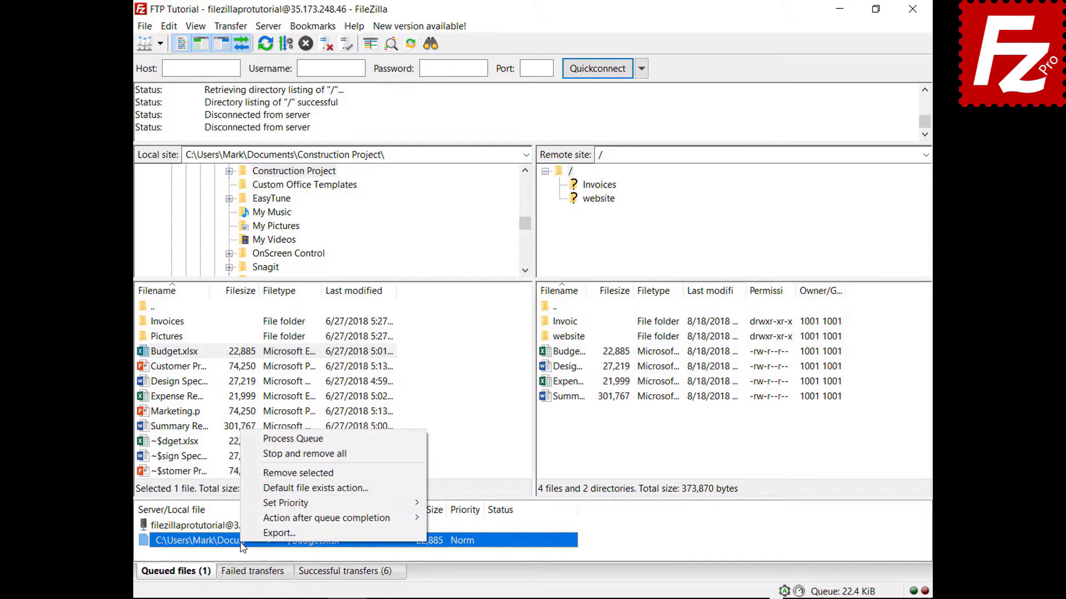
{"action": "left_click", "coordinate": [261, 490]}
{"action": "left_click", "coordinate": [466, 514]}
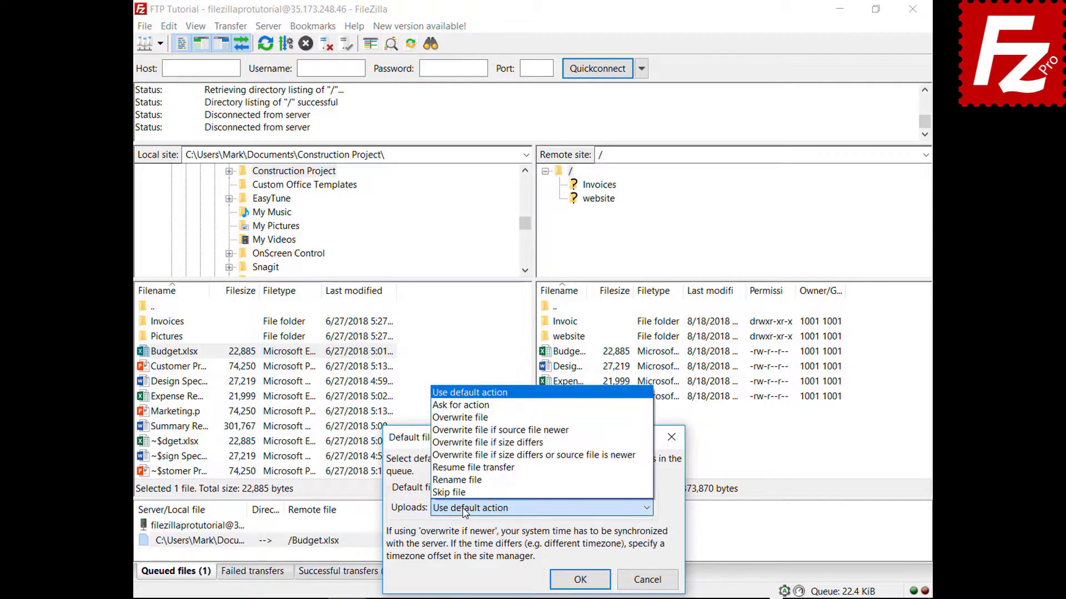
{"action": "left_click", "coordinate": [490, 423]}
{"action": "left_click", "coordinate": [580, 580]}
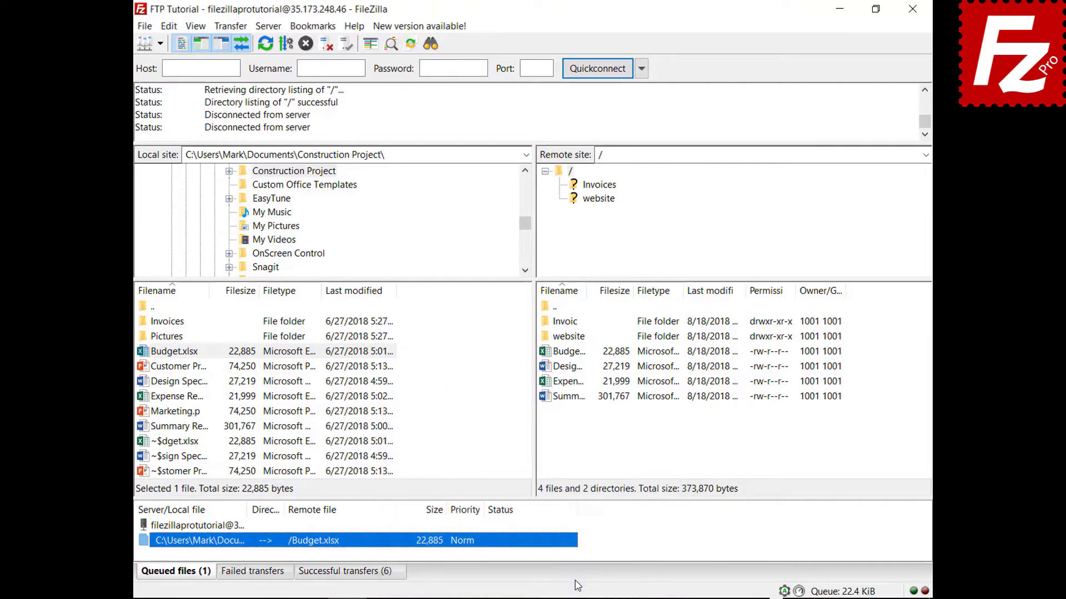
{"action": "right_click", "coordinate": [202, 527]}
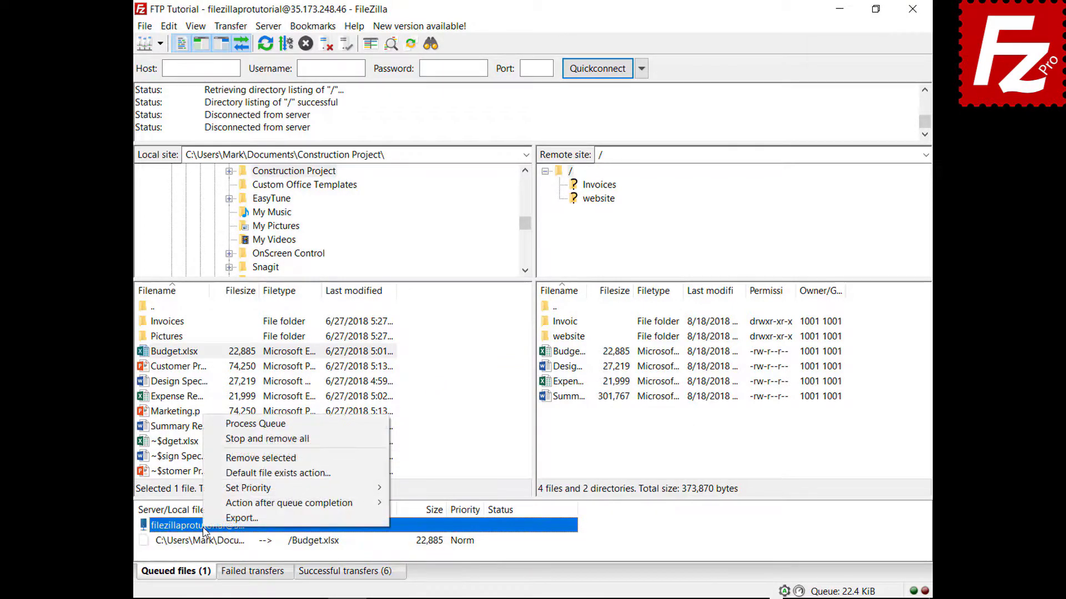
{"action": "left_click", "coordinate": [213, 426]}
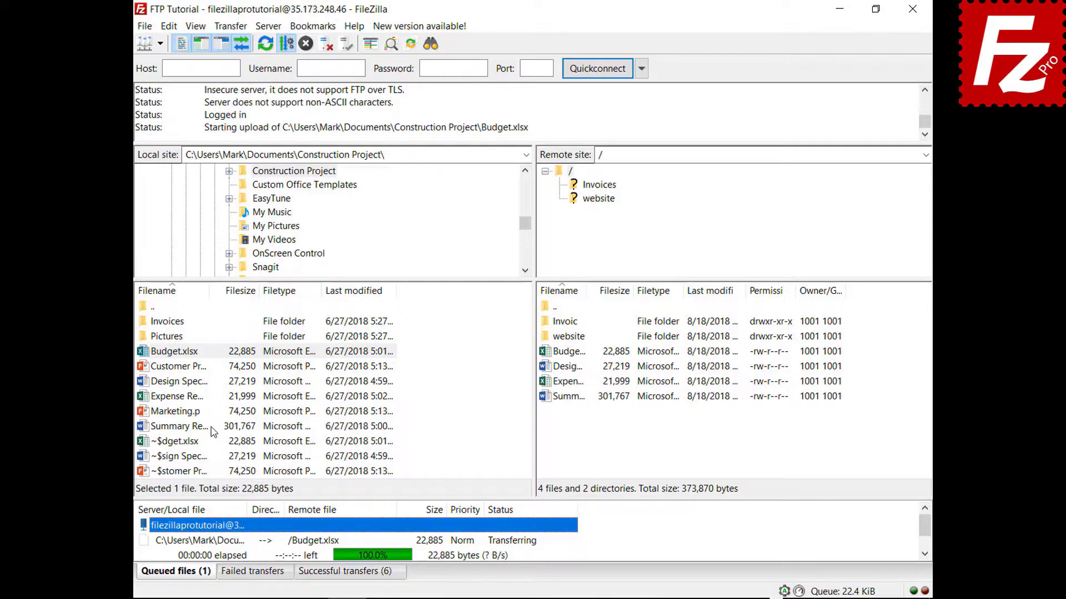
Step: Queue Marketing.pptx, set Close FileZilla after queue completion, and process the queue
{"action": "right_click", "coordinate": [179, 415]}
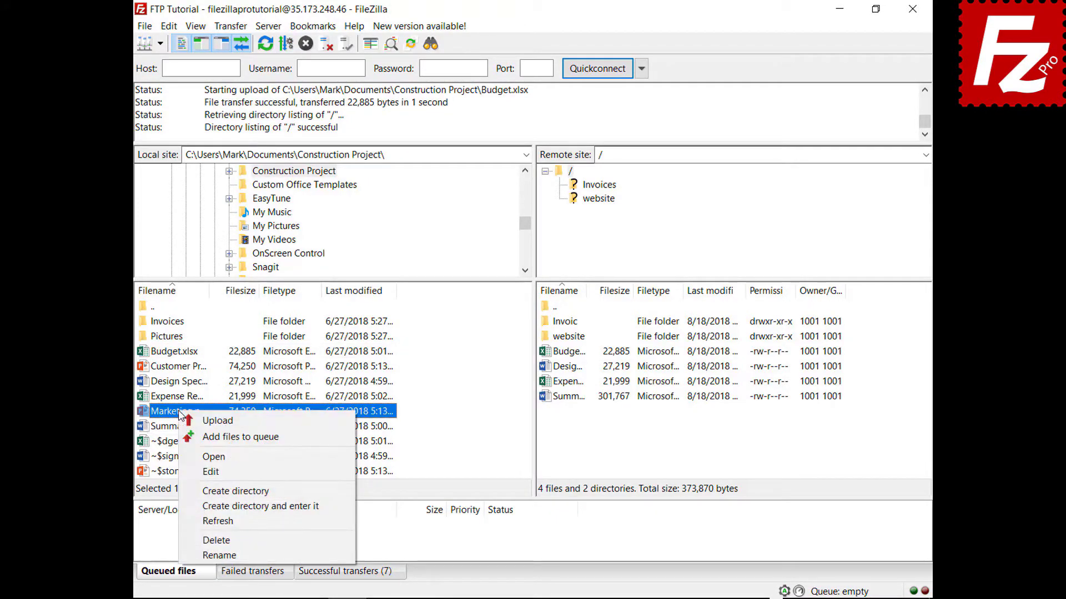
{"action": "left_click", "coordinate": [203, 437]}
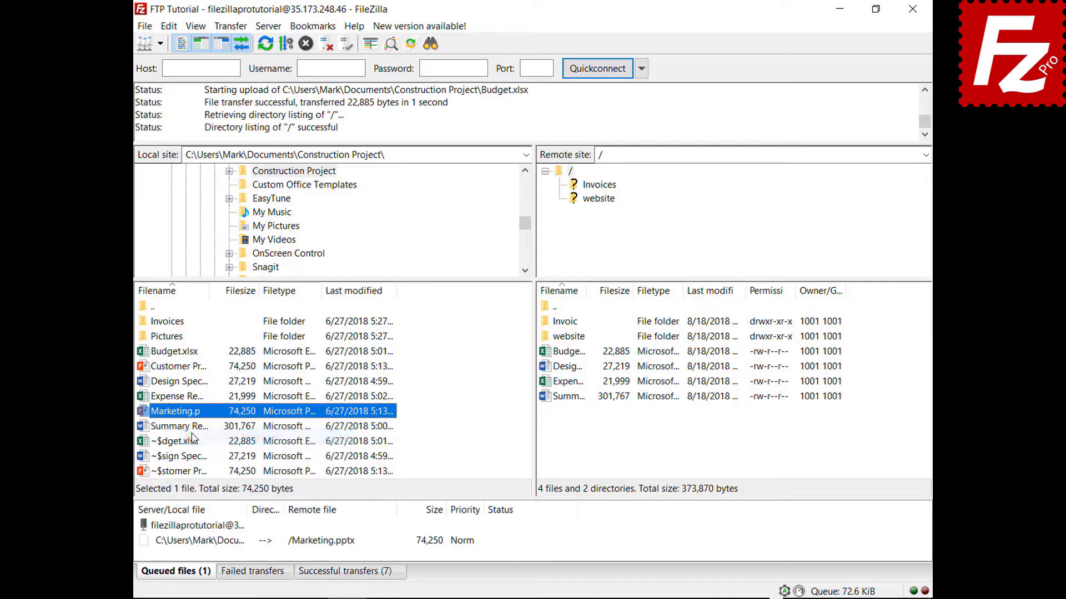
{"action": "right_click", "coordinate": [211, 547]}
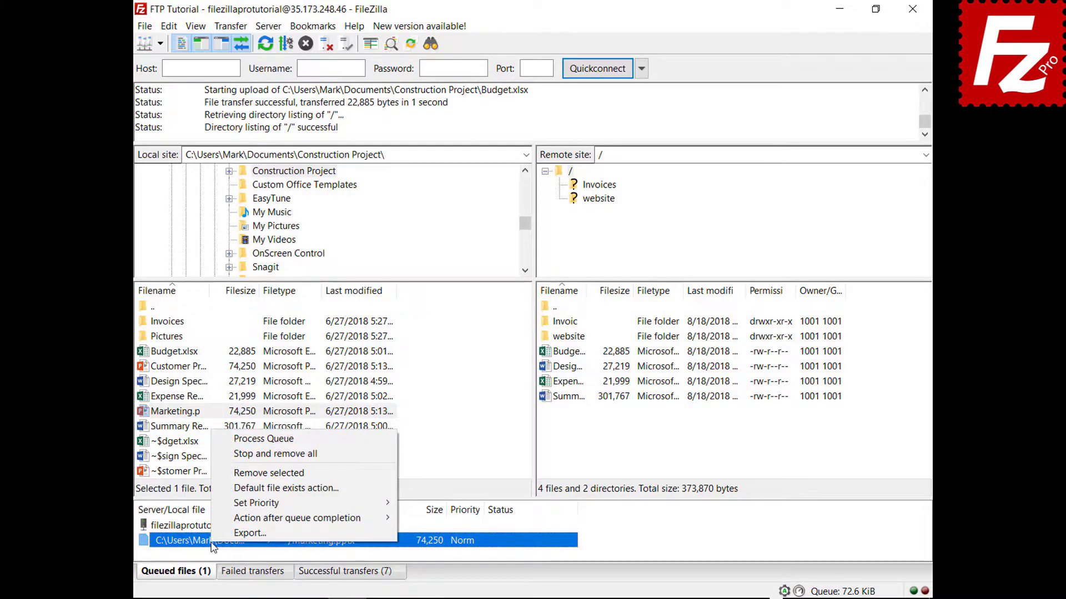
{"action": "mouse_move", "coordinate": [311, 518]}
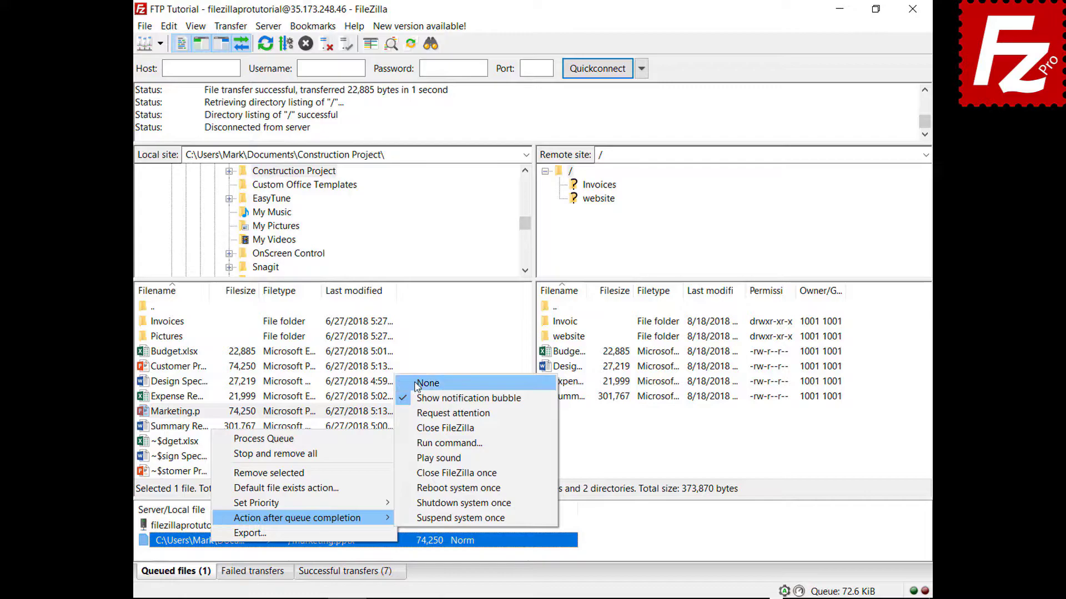
{"action": "left_click", "coordinate": [414, 428]}
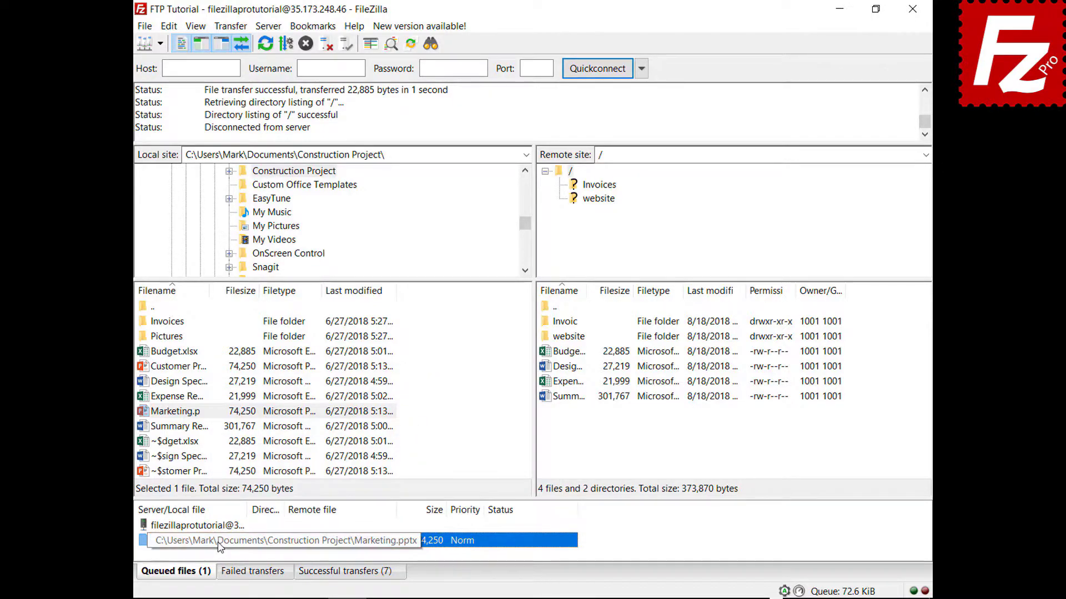
{"action": "right_click", "coordinate": [219, 527]}
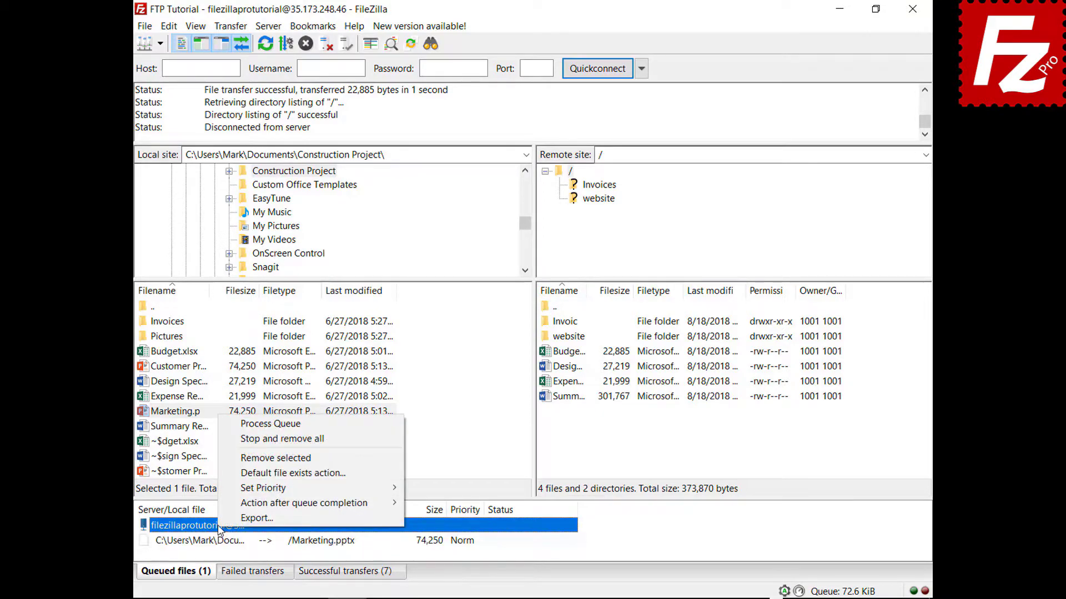
{"action": "left_click", "coordinate": [254, 425]}
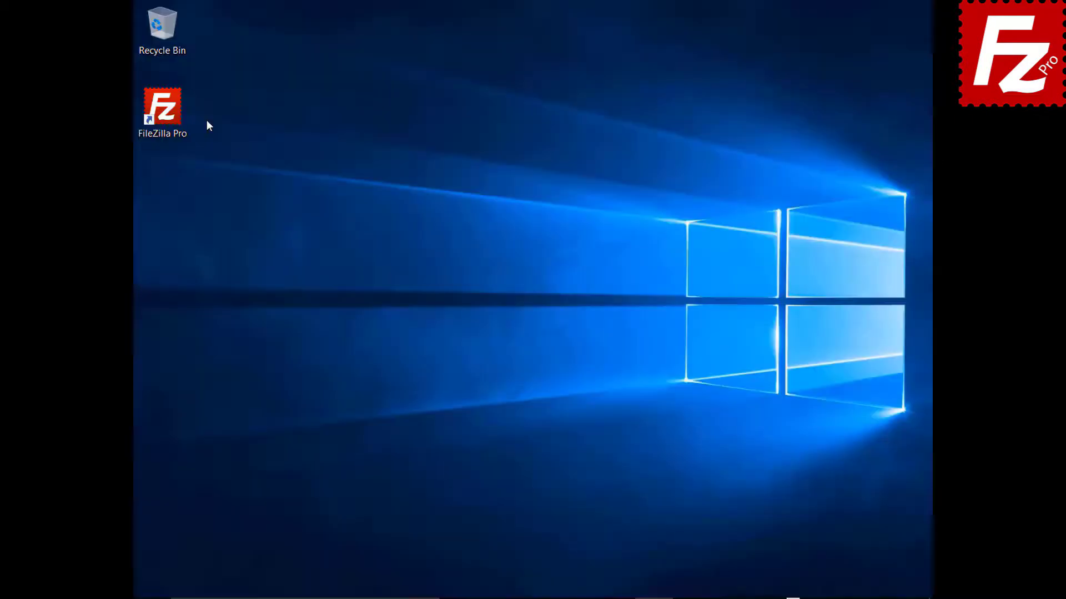
Step: Launch FileZilla Pro, connect to FTP Tutorial, and queue the Pictures folder
{"action": "double_click", "coordinate": [167, 111]}
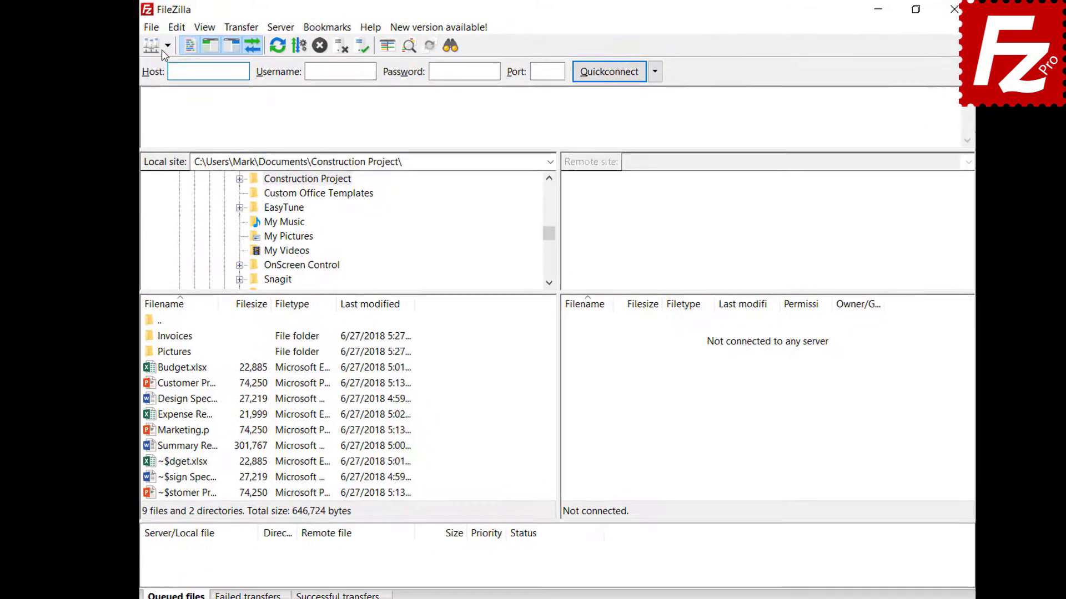
{"action": "left_click", "coordinate": [167, 45]}
{"action": "left_click", "coordinate": [195, 76]}
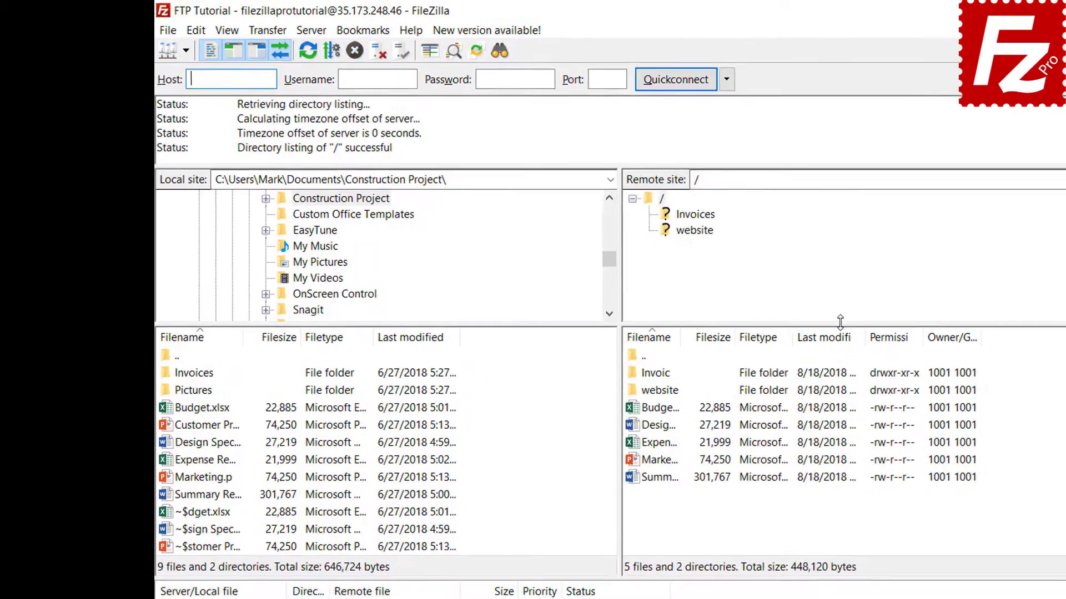
{"action": "left_click", "coordinate": [201, 394]}
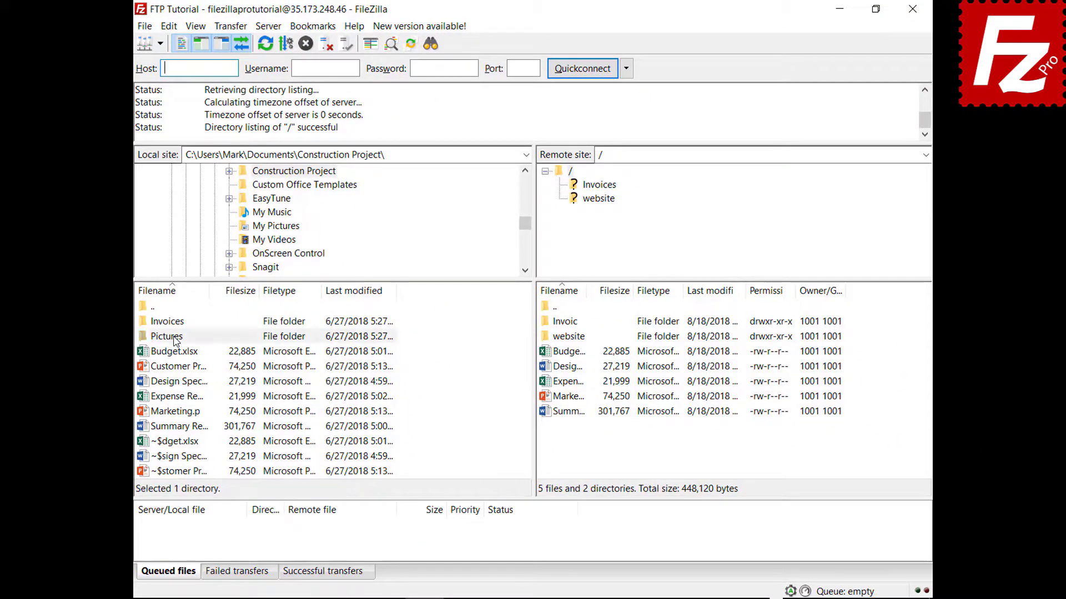
{"action": "right_click", "coordinate": [175, 339]}
{"action": "left_click", "coordinate": [182, 359]}
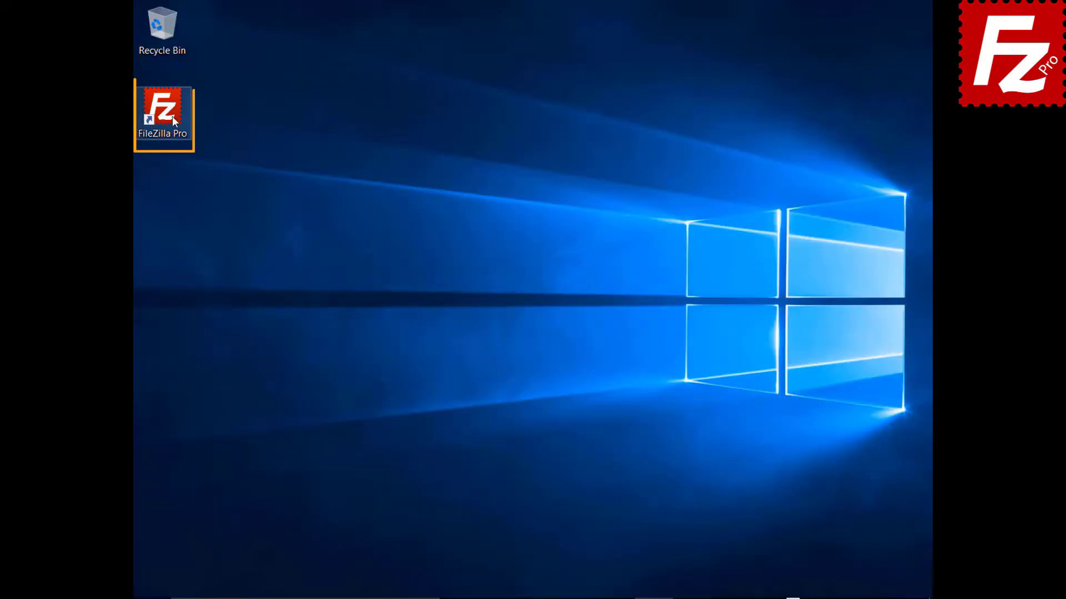
Step: Restart FileZilla Pro and process the restored Pictures queue
{"action": "double_click", "coordinate": [168, 115]}
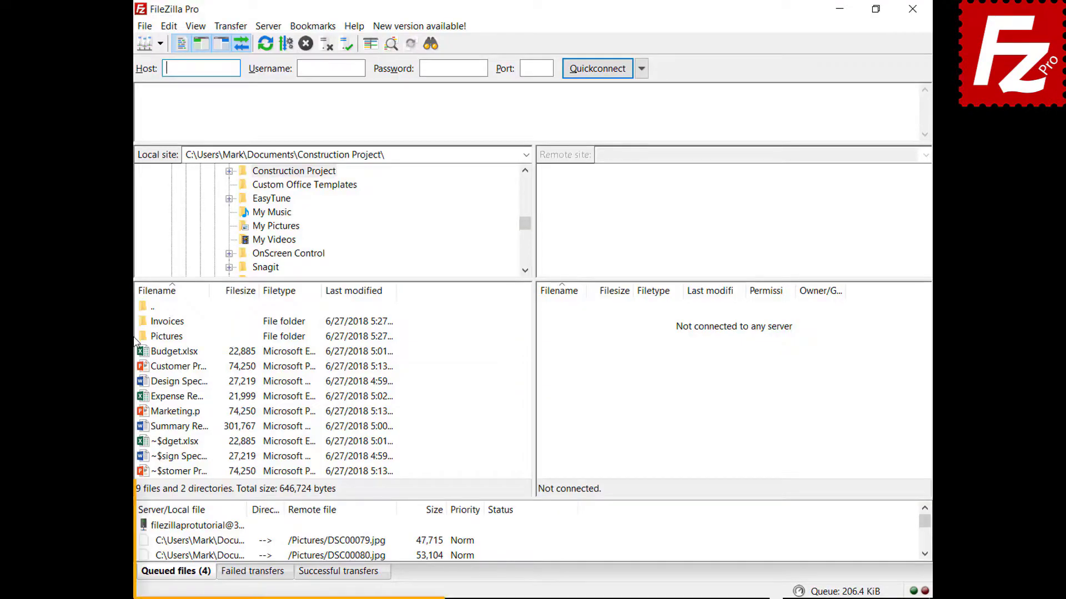
{"action": "right_click", "coordinate": [211, 528]}
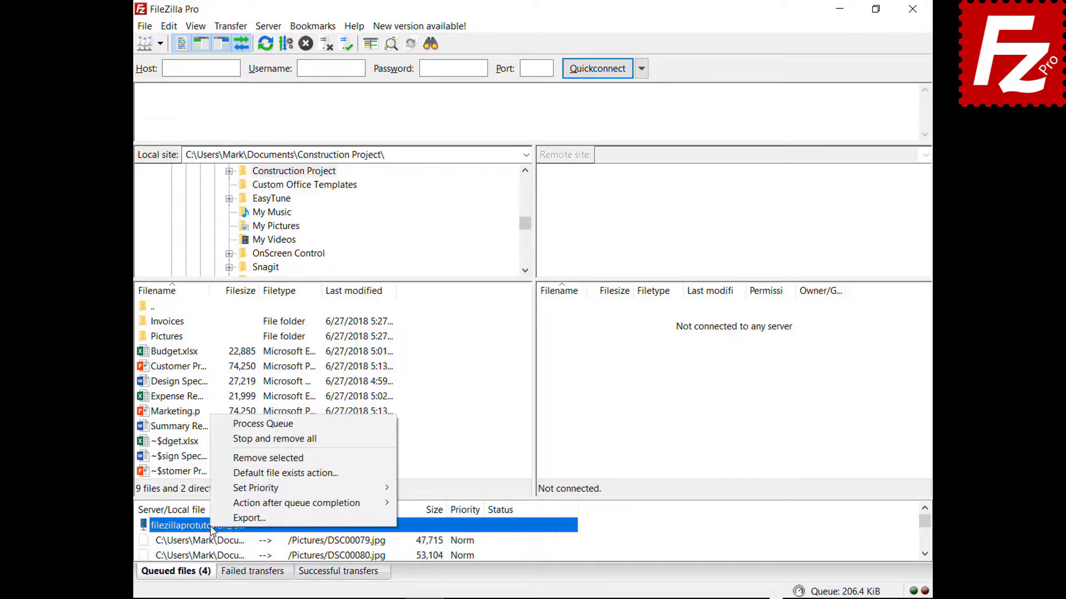
{"action": "left_click", "coordinate": [233, 424]}
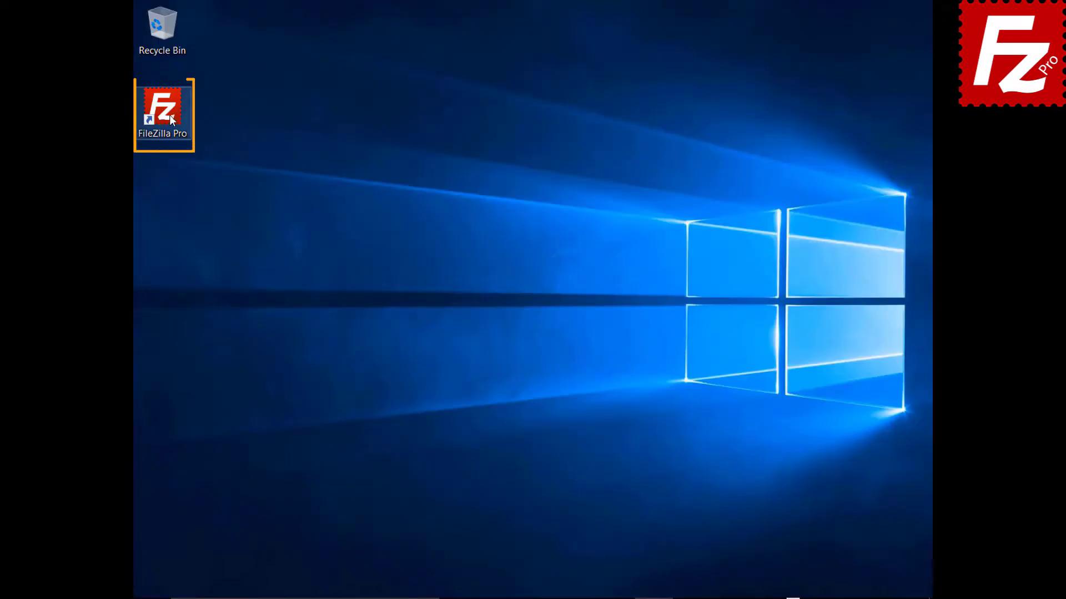
Step: Reconnect to FTP Tutorial, queue Marketing.pptx, then stop and remove all queued transfers
{"action": "double_click", "coordinate": [168, 115]}
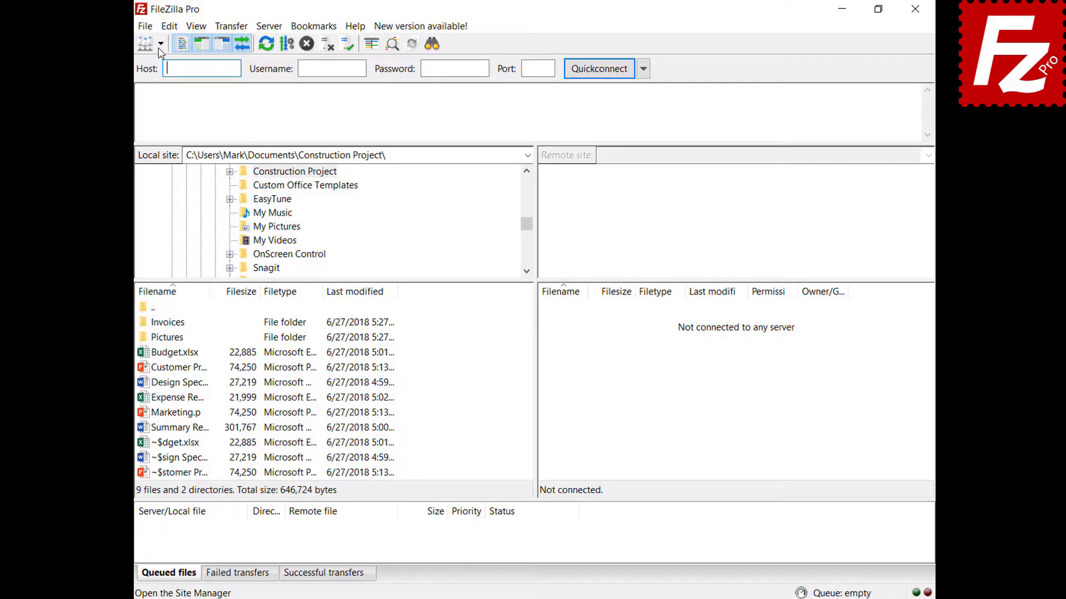
{"action": "left_click", "coordinate": [158, 45]}
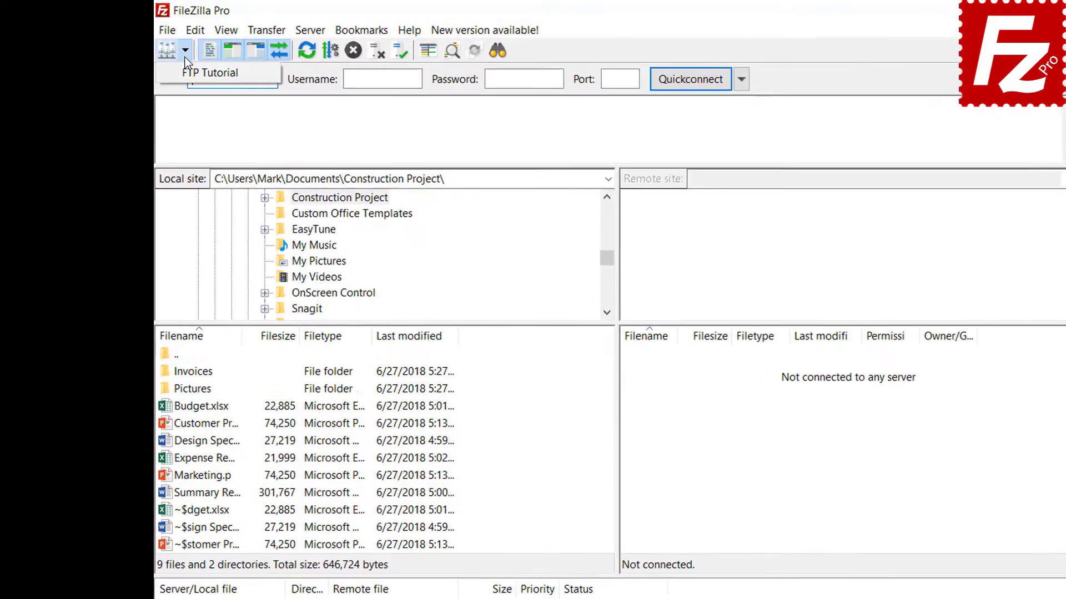
{"action": "left_click", "coordinate": [189, 73]}
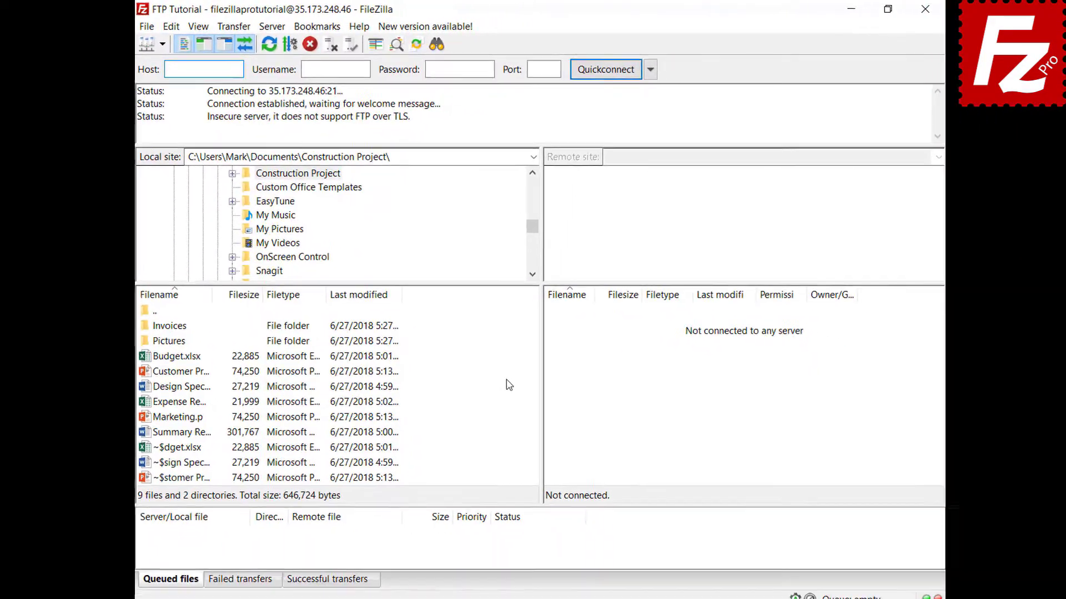
{"action": "right_click", "coordinate": [174, 420]}
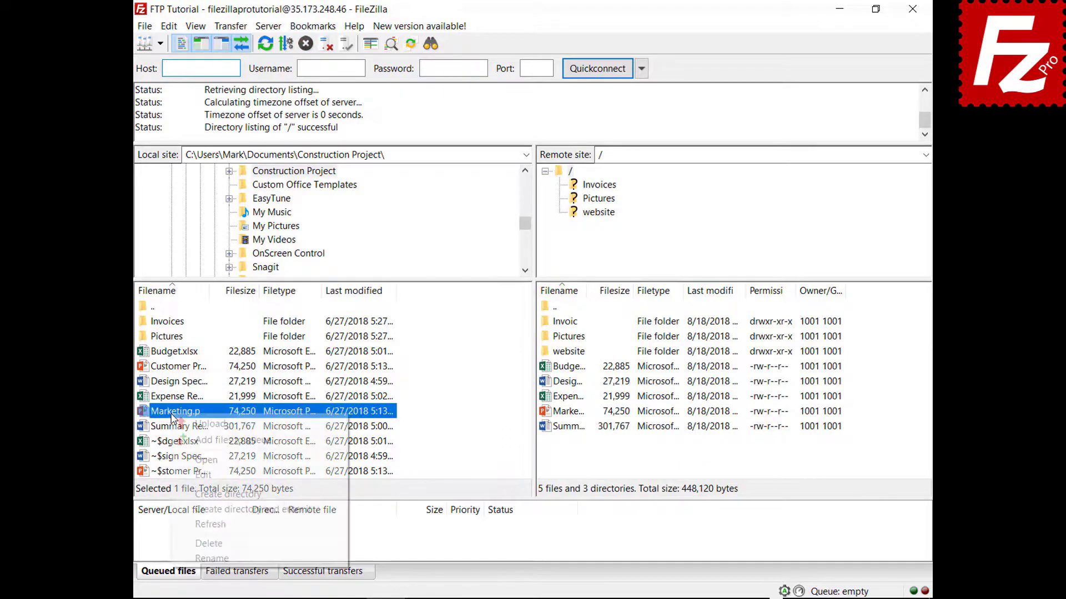
{"action": "left_click", "coordinate": [183, 440]}
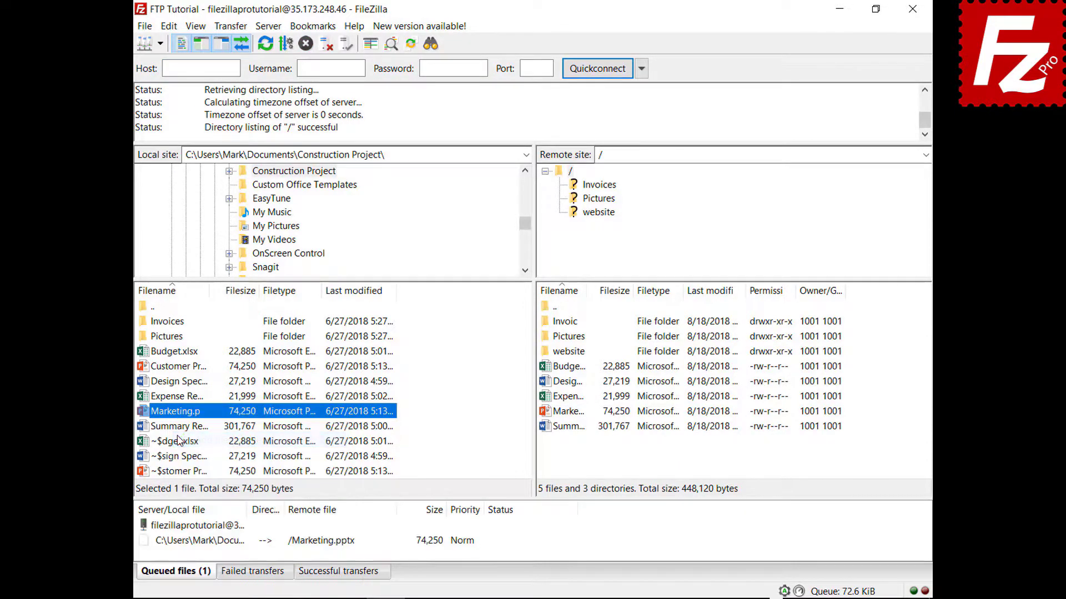
{"action": "right_click", "coordinate": [212, 544]}
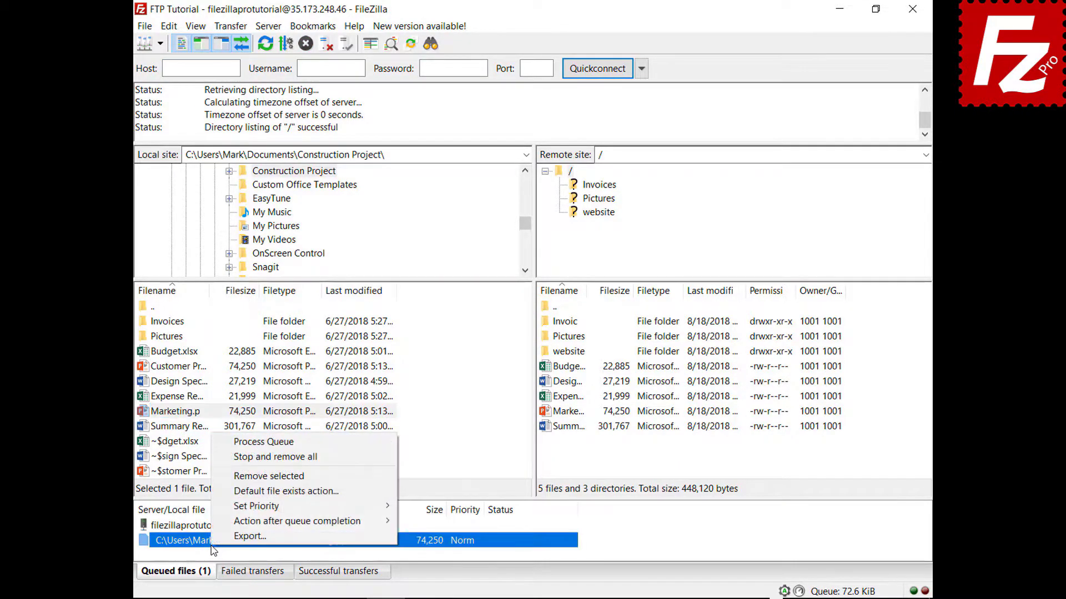
{"action": "left_click", "coordinate": [230, 459]}
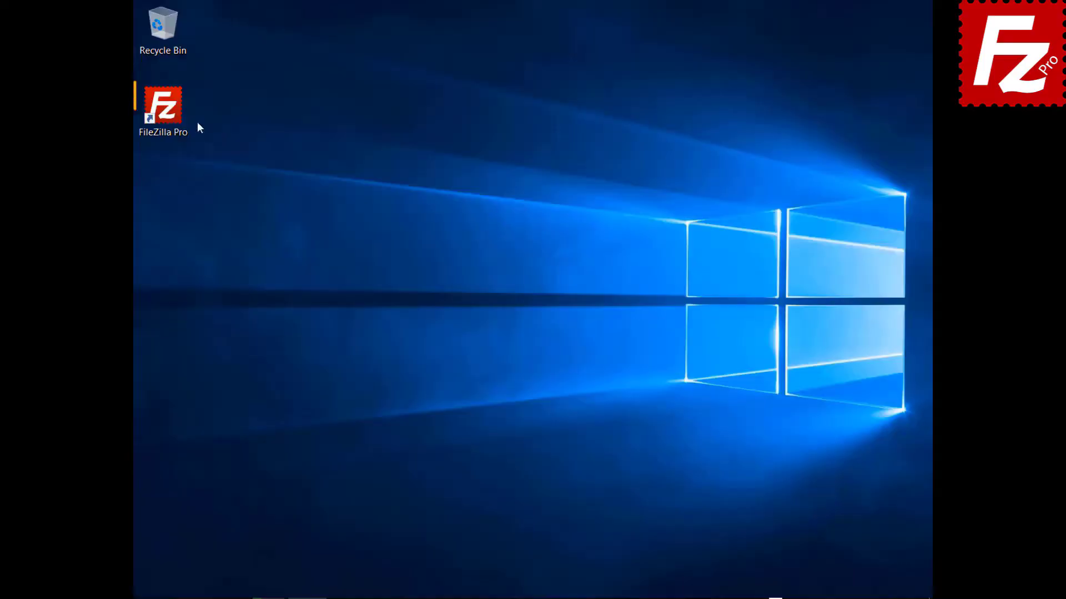
Step: Launch FileZilla Pro from its desktop shortcut
{"action": "double_click", "coordinate": [175, 107]}
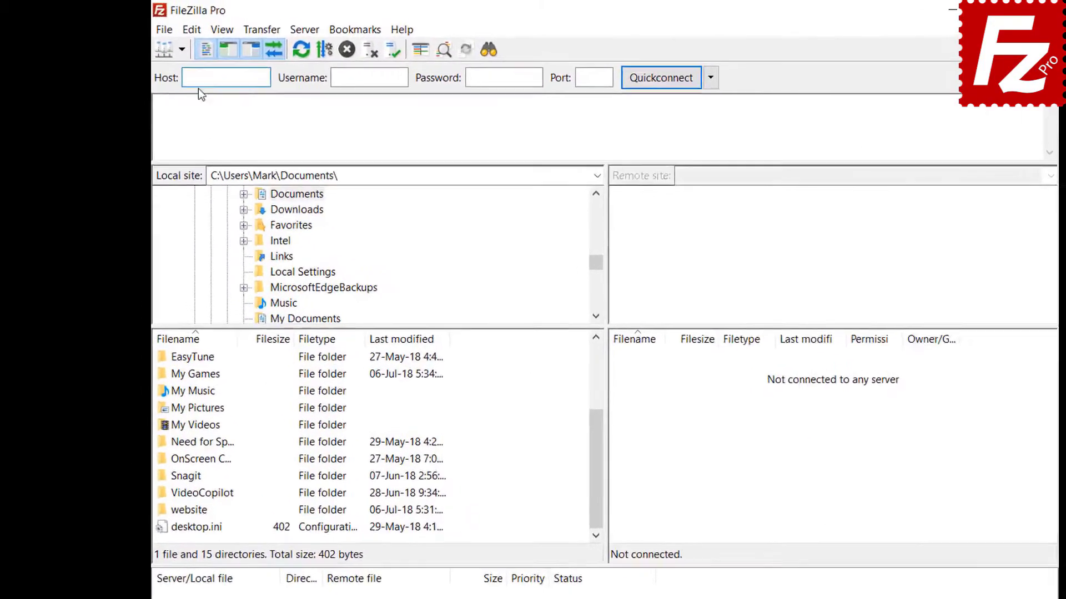
Step: Connect to FTP Tutorial and open the website folder locally and on the server
{"action": "left_click", "coordinate": [160, 43]}
{"action": "left_click", "coordinate": [288, 108]}
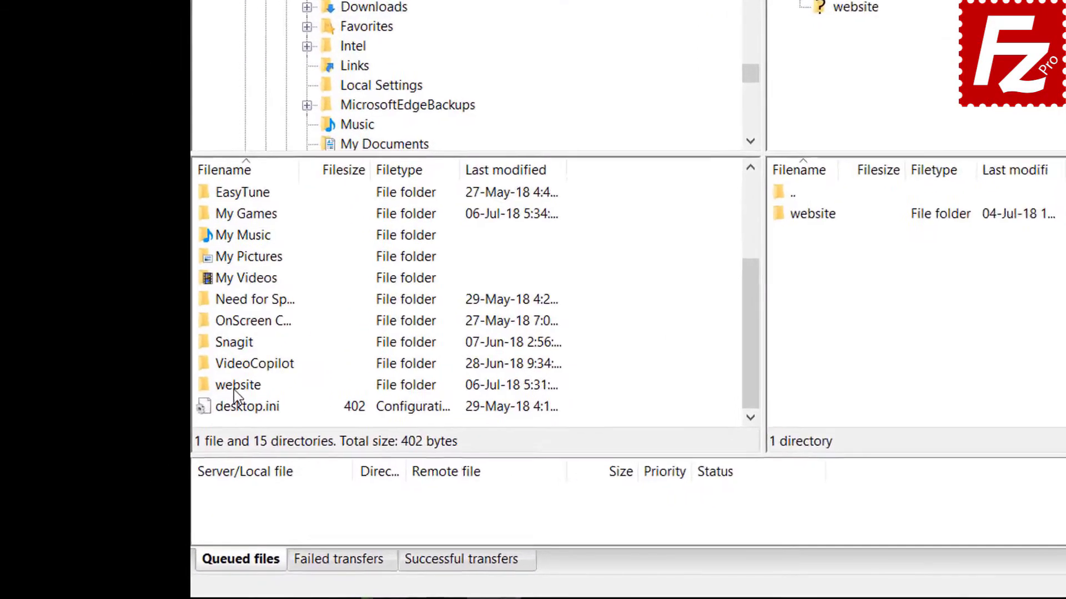
{"action": "double_click", "coordinate": [176, 439]}
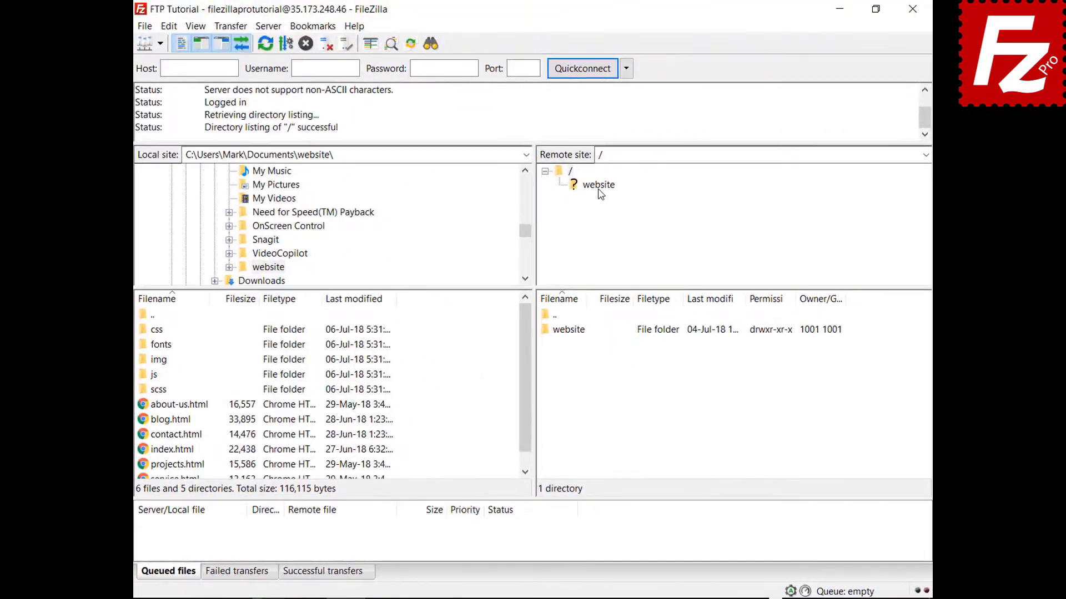
{"action": "left_click", "coordinate": [720, 104]}
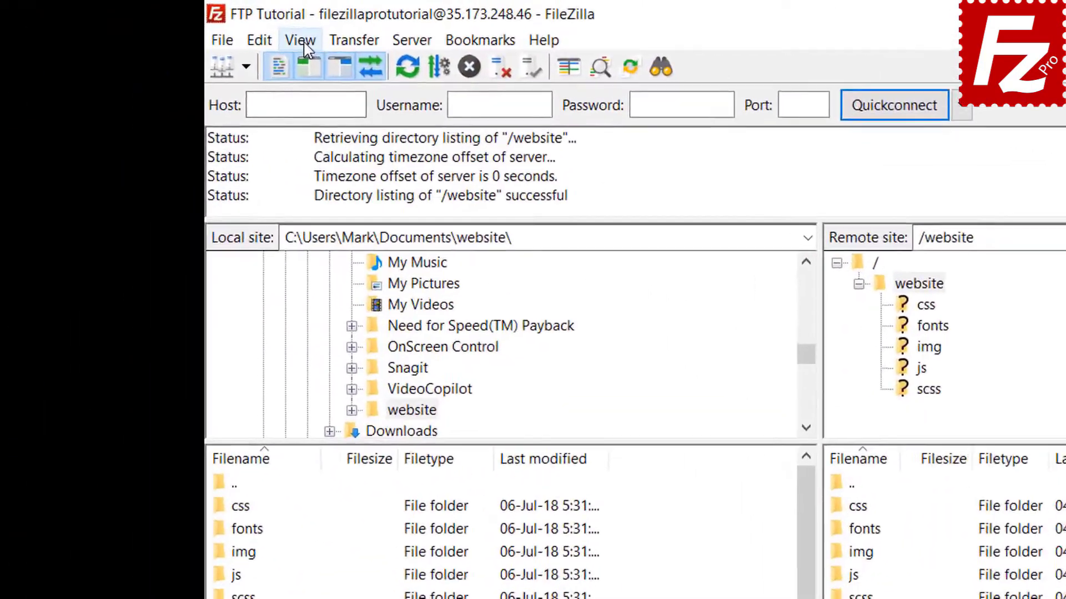
{"action": "left_click", "coordinate": [196, 26]}
Step: Turn on directory comparison and switch it to compare by file size
{"action": "mouse_move", "coordinate": [338, 120]}
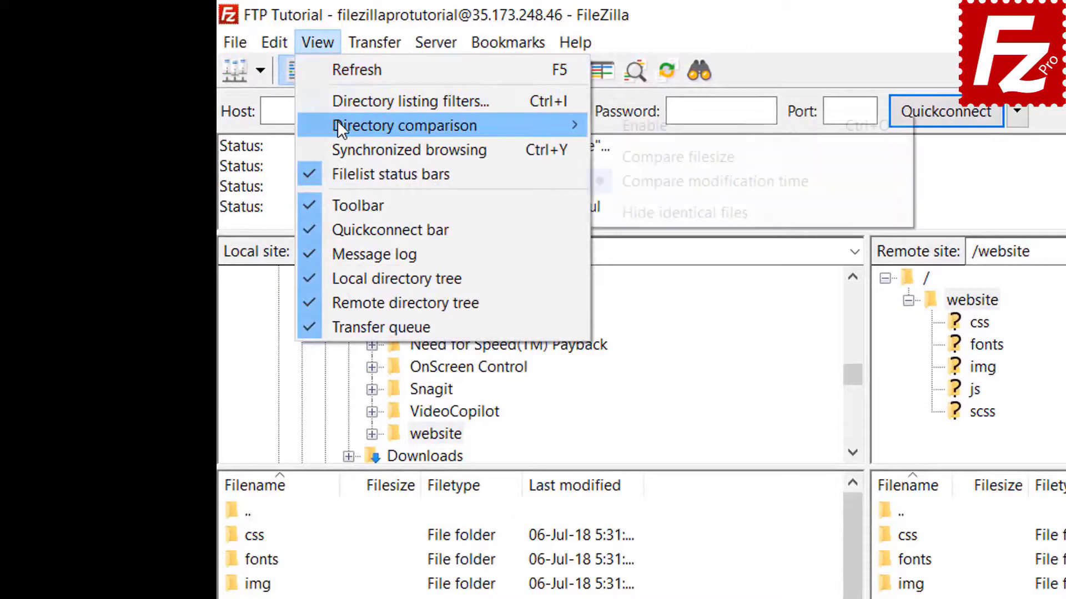
{"action": "left_click", "coordinate": [611, 122]}
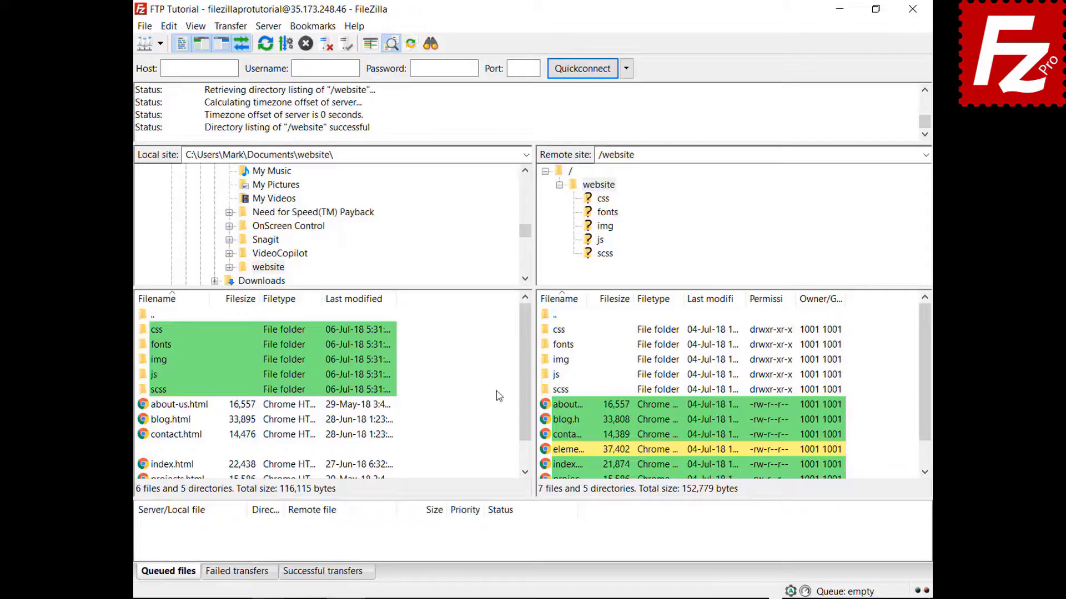
{"action": "left_click_drag", "start_coordinate": [528, 360], "coordinate": [527, 413]}
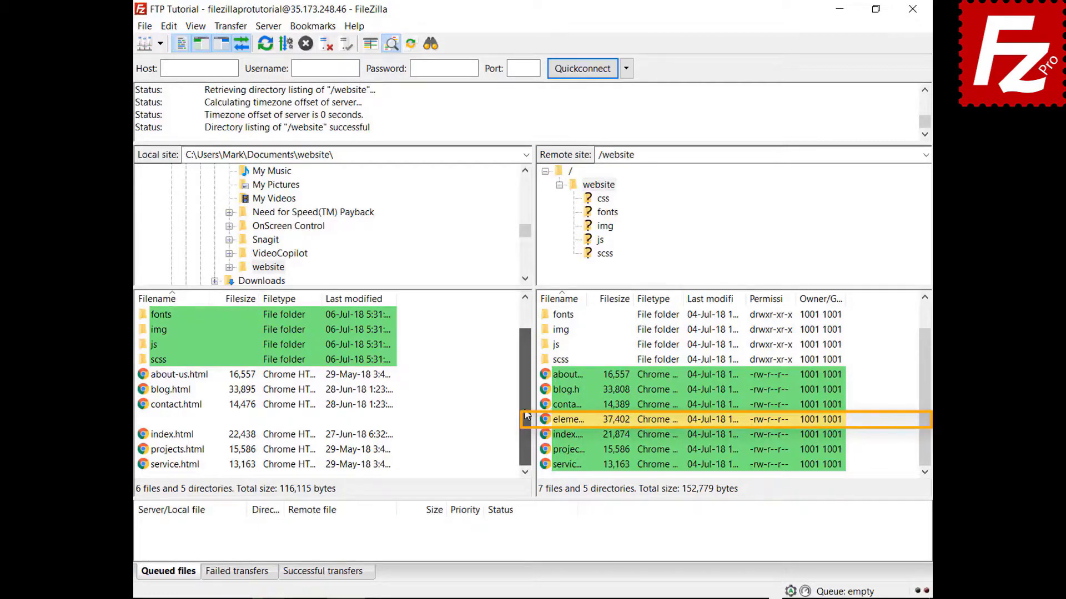
{"action": "left_click", "coordinate": [198, 27]}
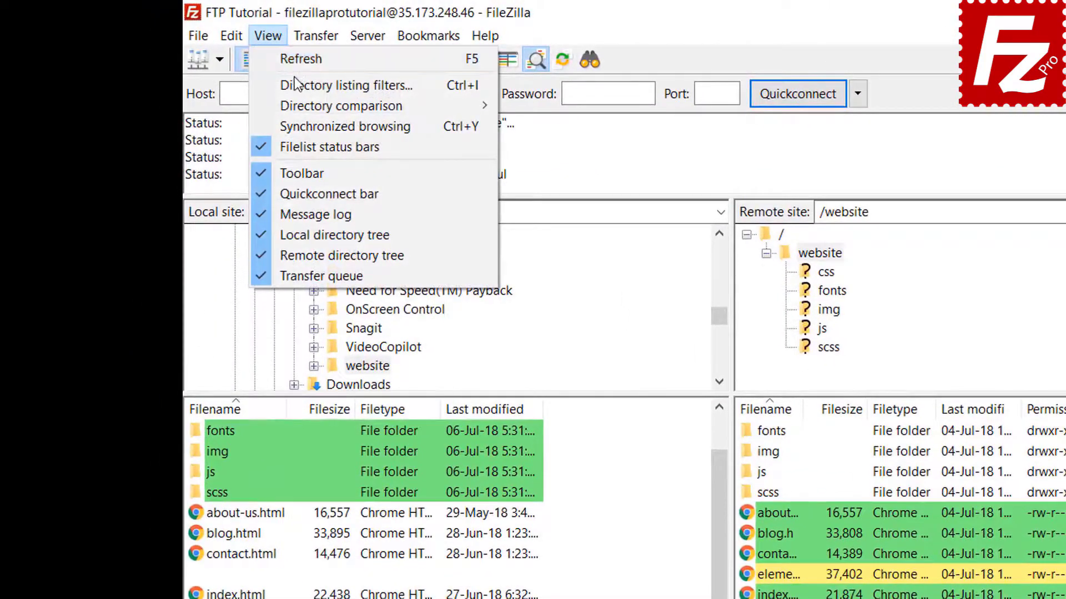
{"action": "mouse_move", "coordinate": [298, 104]}
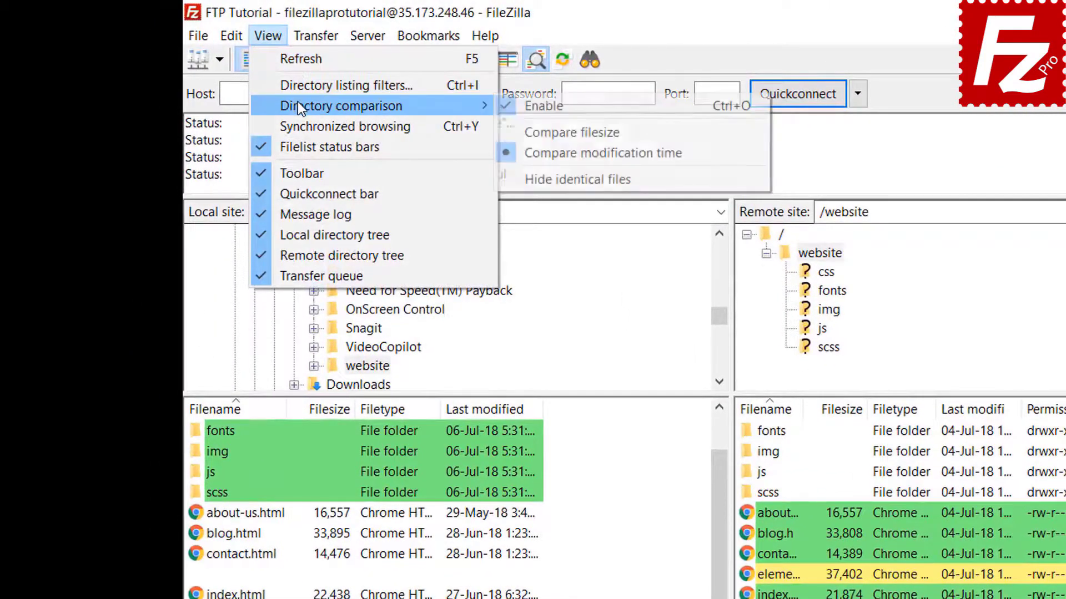
{"action": "left_click", "coordinate": [567, 134]}
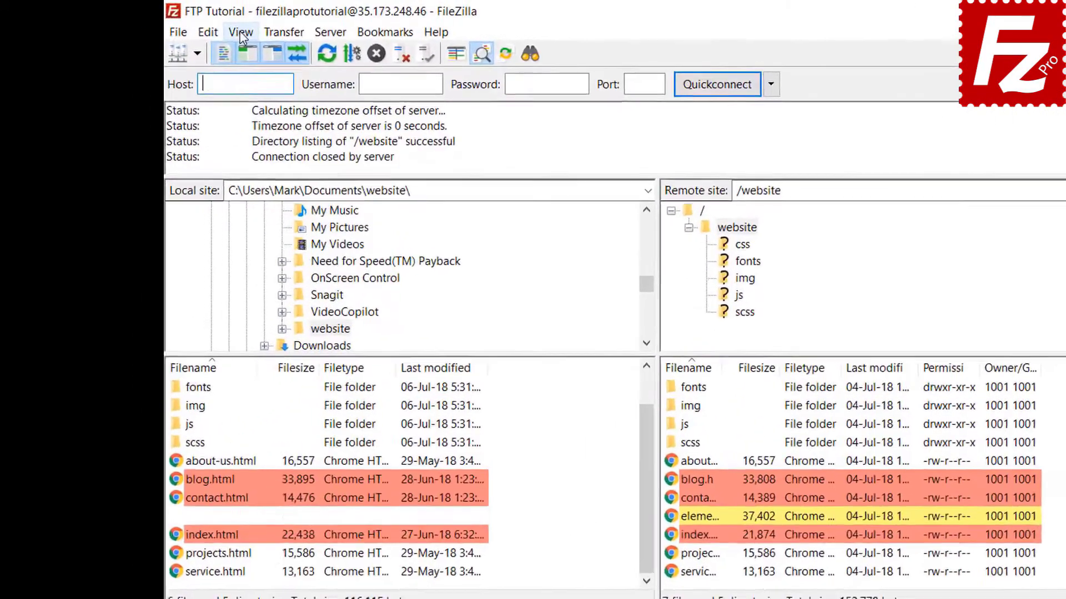
Step: Enable synchronized browsing, open css on both sides, then the server's img folder
{"action": "left_click", "coordinate": [195, 26]}
{"action": "left_click", "coordinate": [307, 129]}
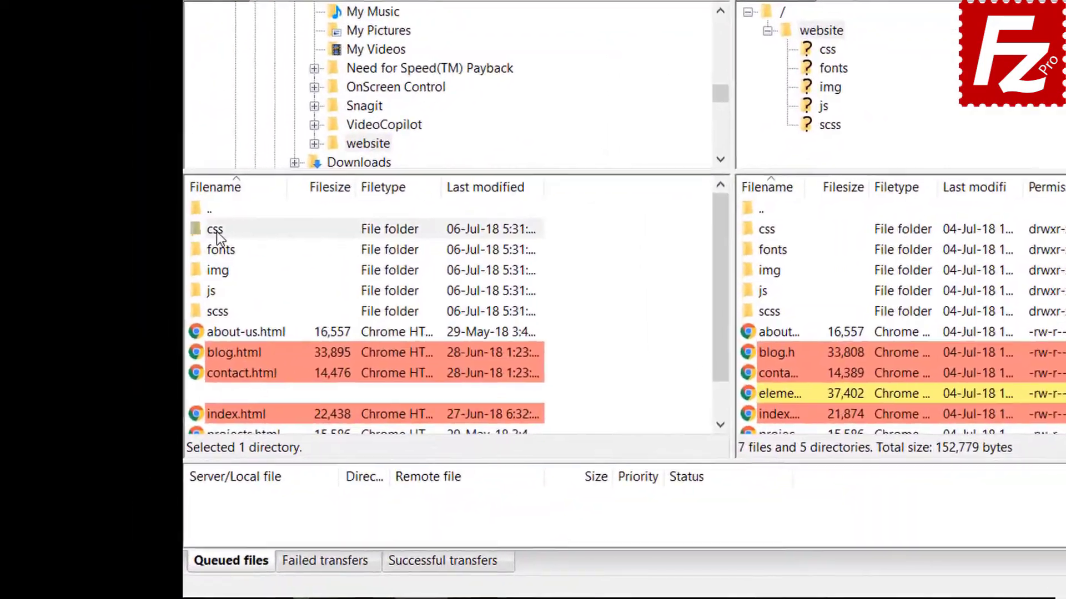
{"action": "left_click", "coordinate": [162, 338]}
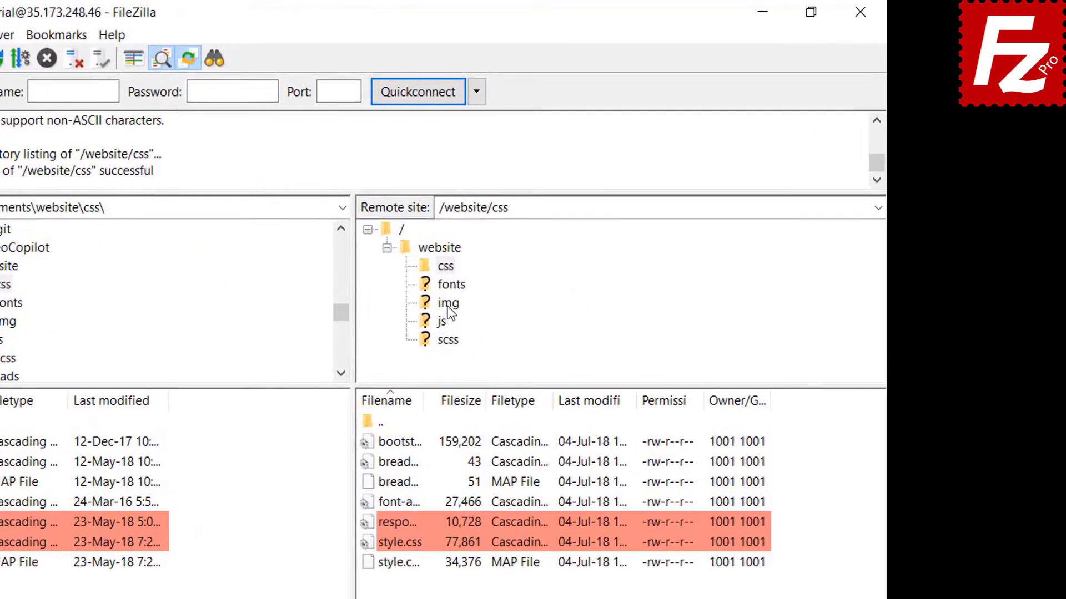
{"action": "left_click", "coordinate": [449, 306]}
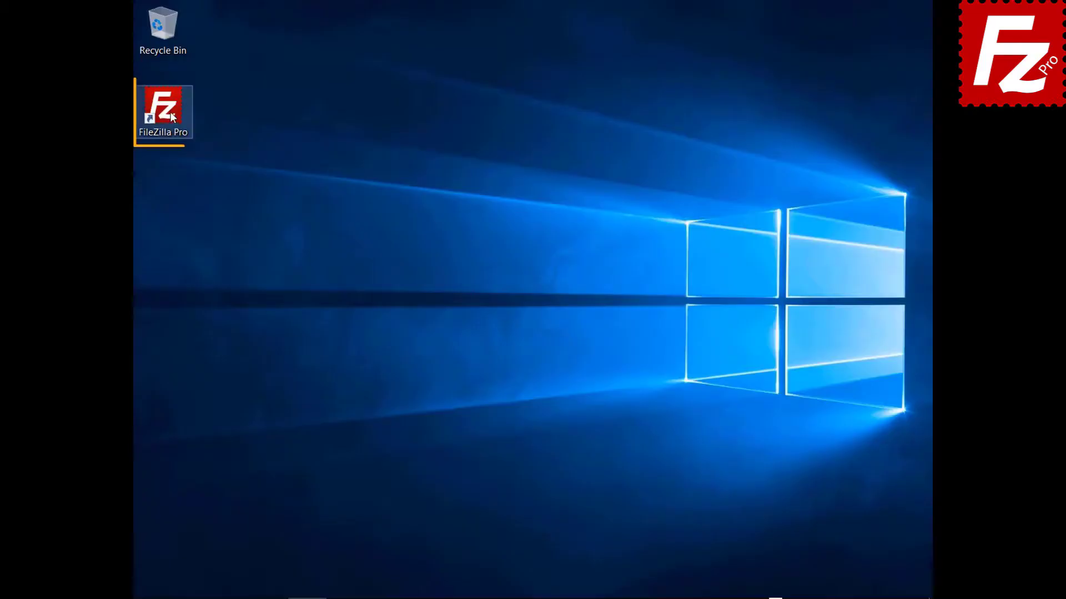
Step: Relaunch FileZilla Pro, connect to FTP Tutorial, and open Construction Project in both panes
{"action": "double_click", "coordinate": [170, 112]}
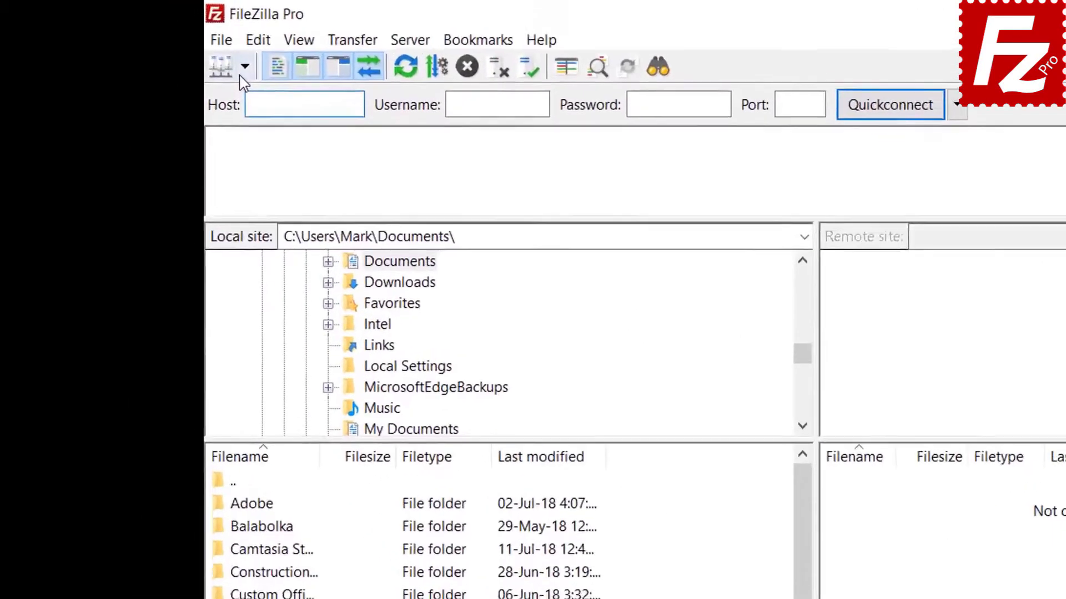
{"action": "left_click", "coordinate": [160, 43]}
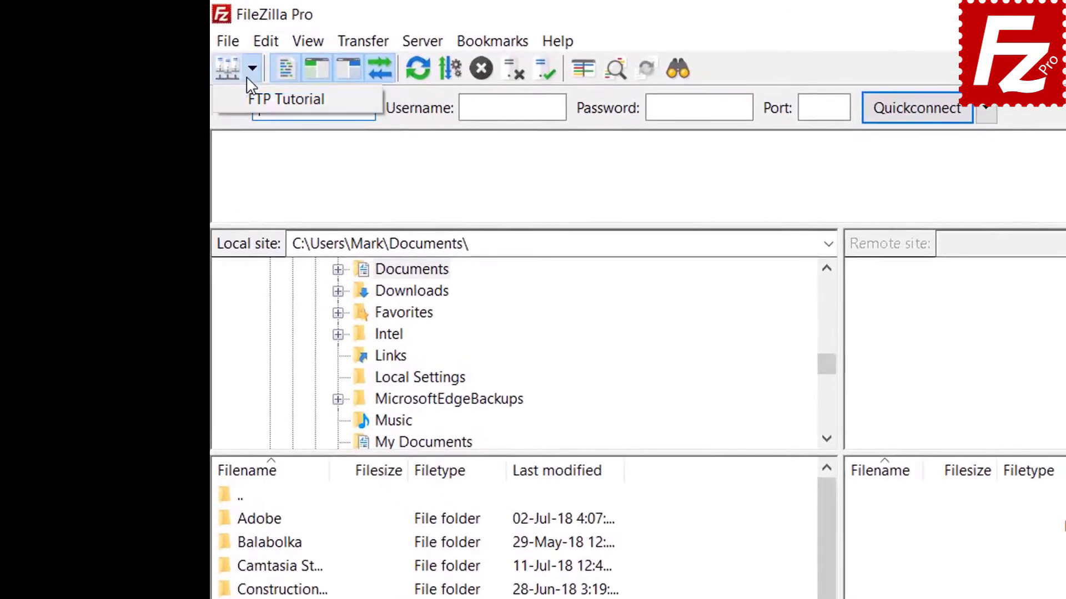
{"action": "left_click", "coordinate": [257, 94]}
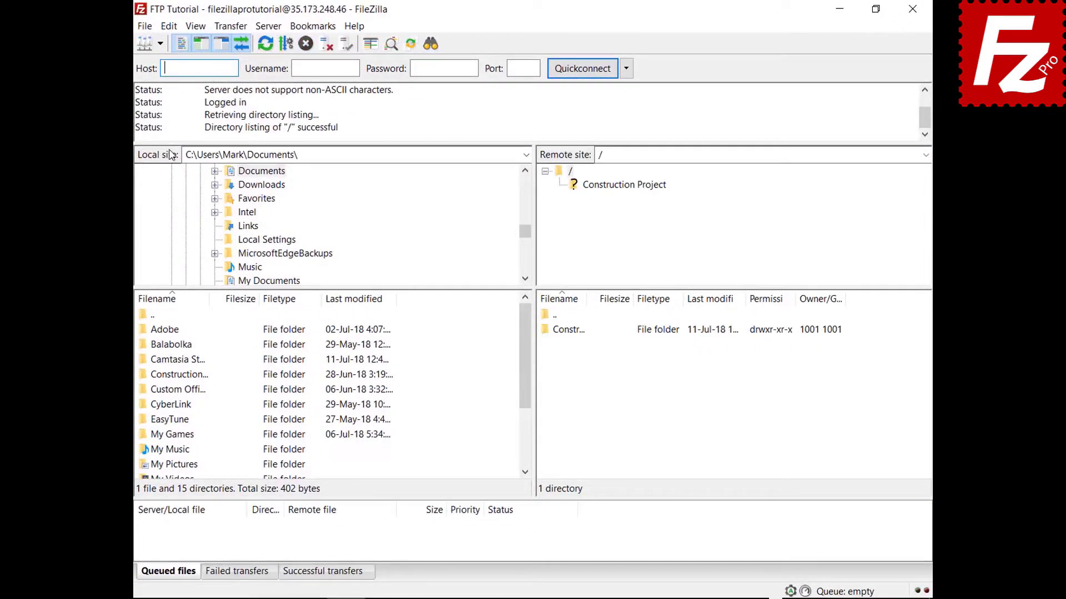
{"action": "double_click", "coordinate": [192, 375]}
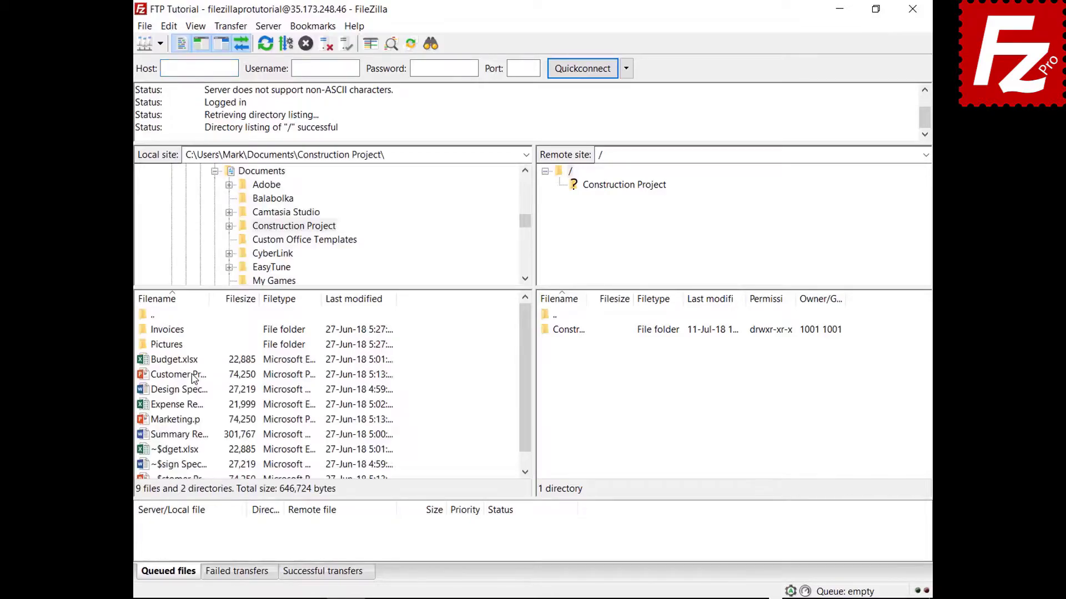
{"action": "double_click", "coordinate": [580, 331]}
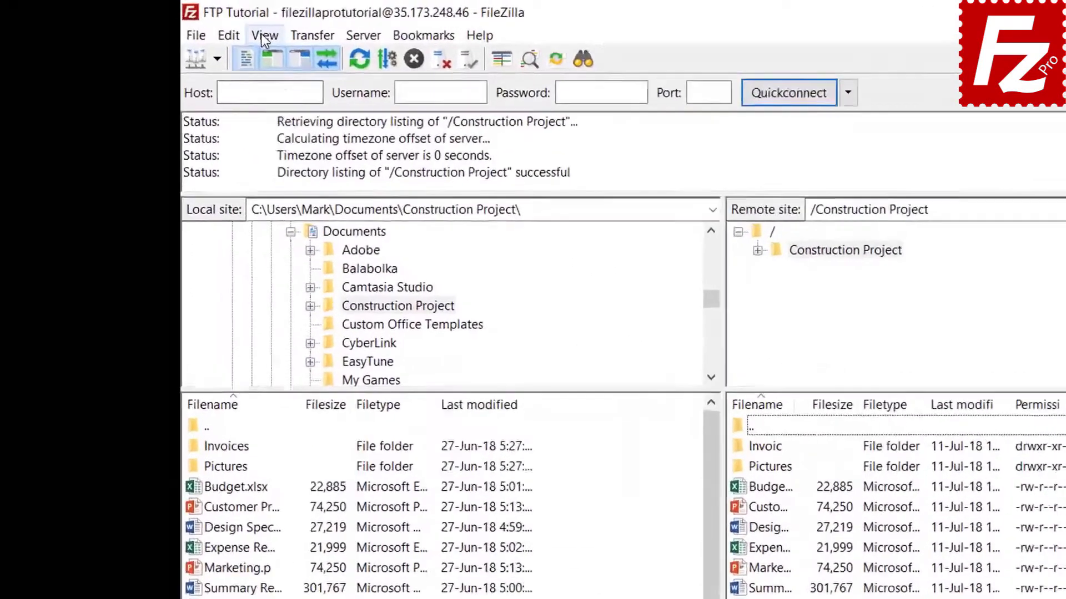
Step: Open the Directory listing filters window and its filter rules editor
{"action": "left_click", "coordinate": [195, 26]}
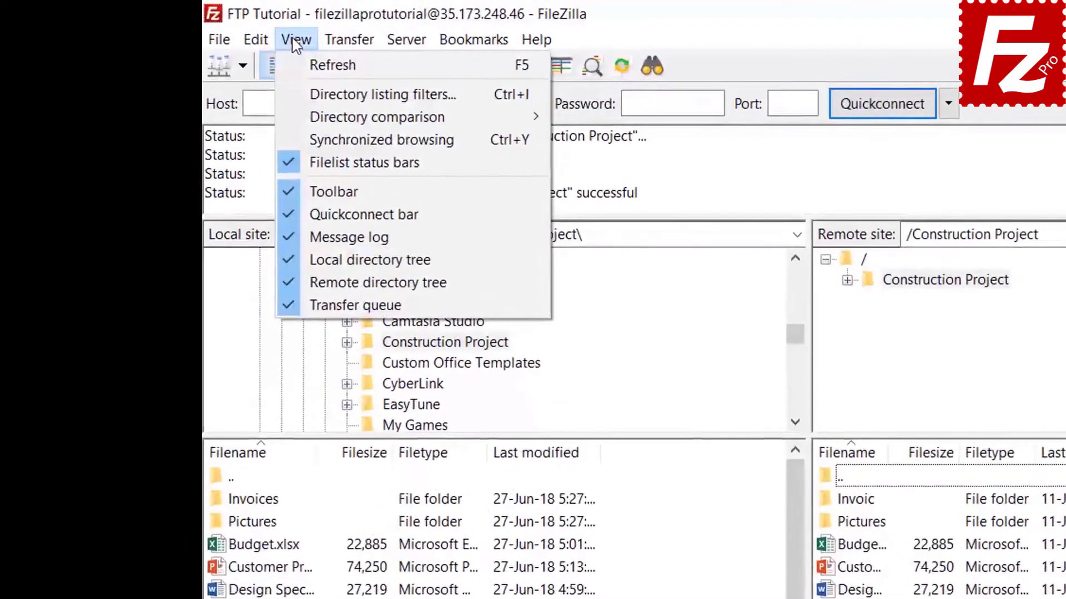
{"action": "left_click", "coordinate": [306, 96]}
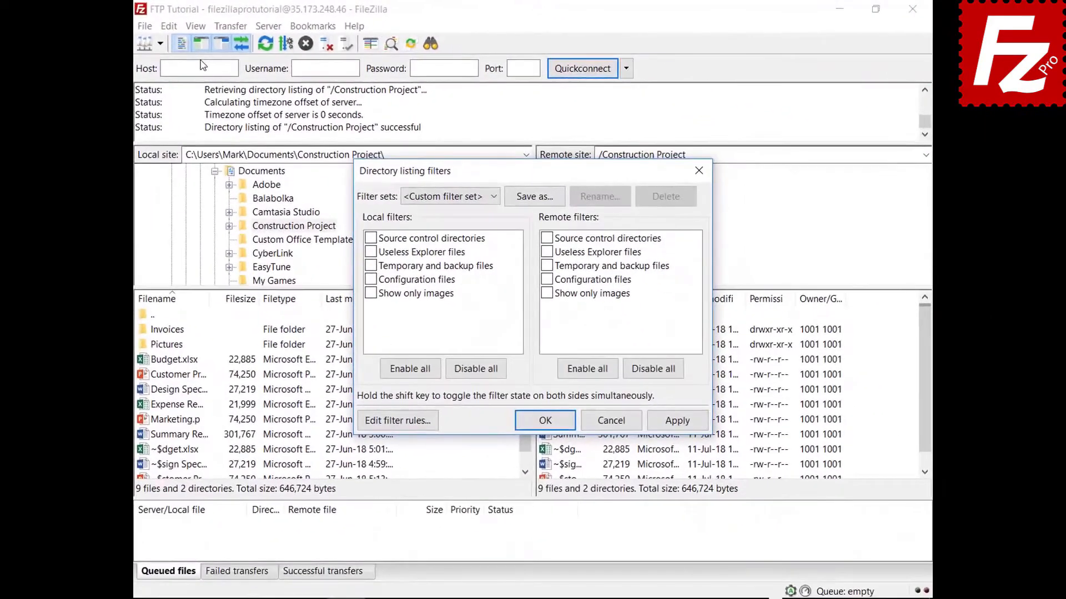
{"action": "left_click_drag", "start_coordinate": [527, 175], "coordinate": [525, 43]}
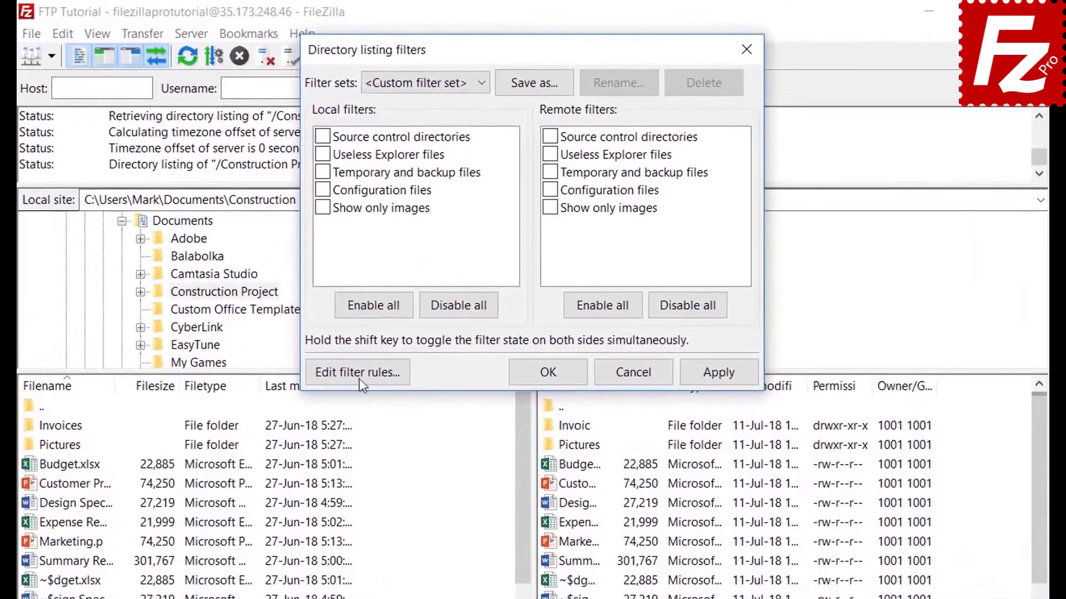
{"action": "left_click", "coordinate": [396, 290]}
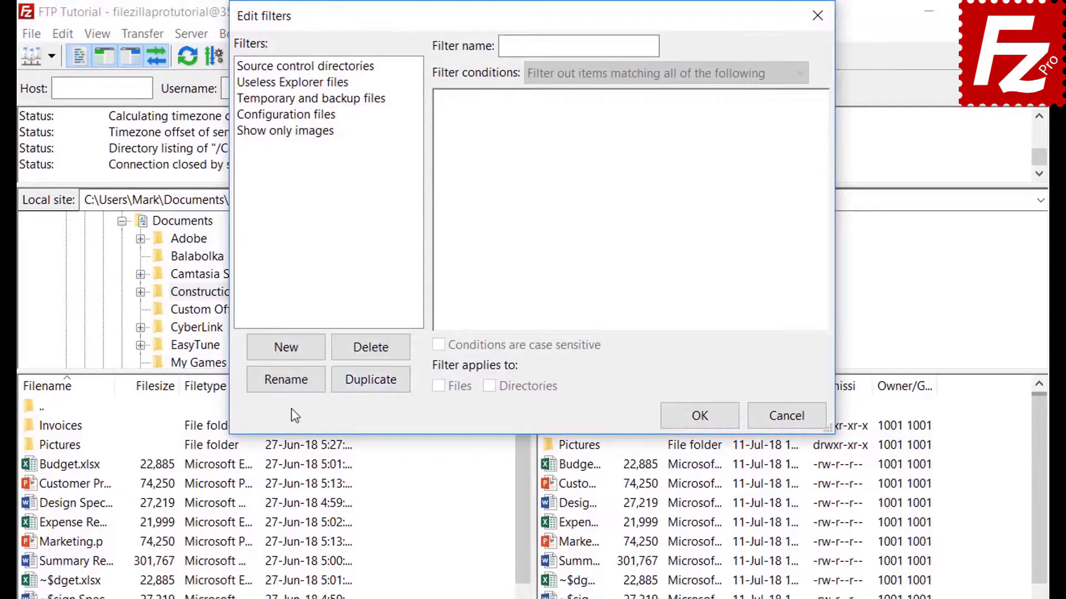
Step: Create a new filter named 'Microsoft Office Temporaries', keeping 'matching all' conditions
{"action": "left_click", "coordinate": [303, 350]}
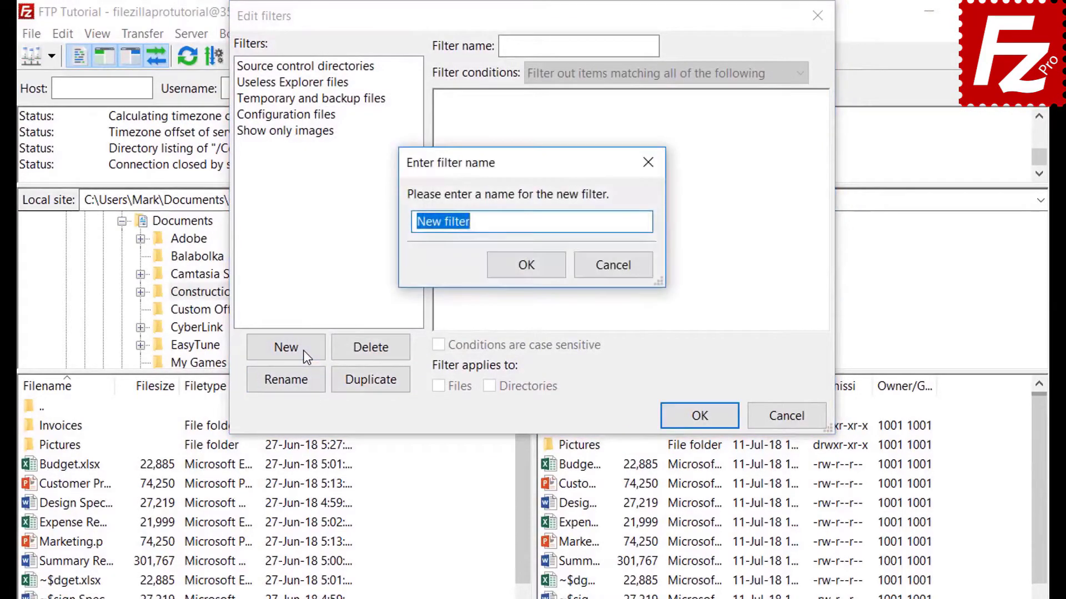
{"action": "key", "text": "BackSpace"}
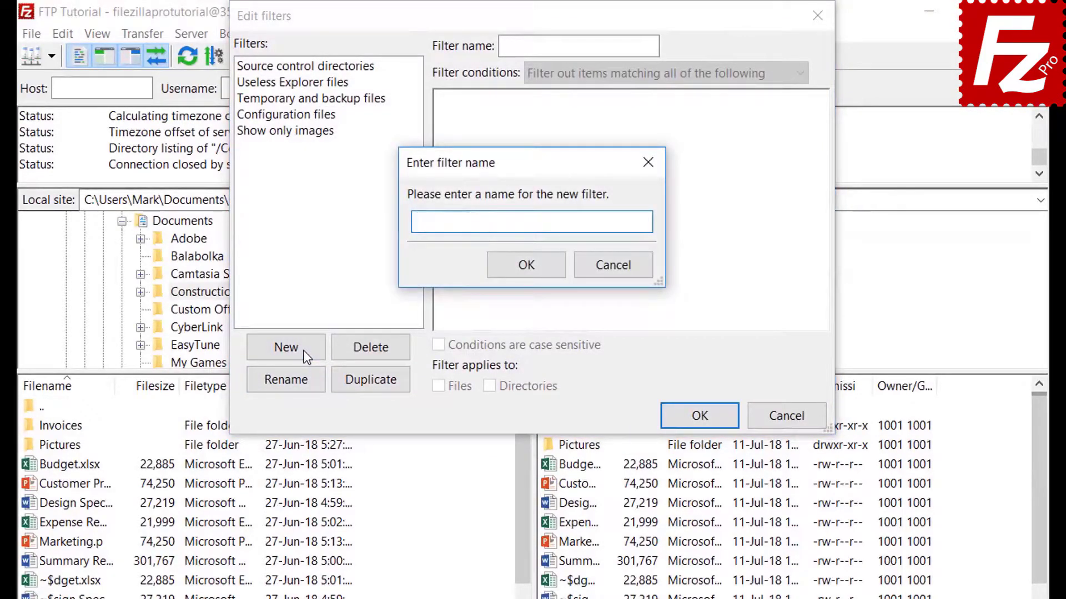
{"action": "type", "text": "Microsoft Office Te"}
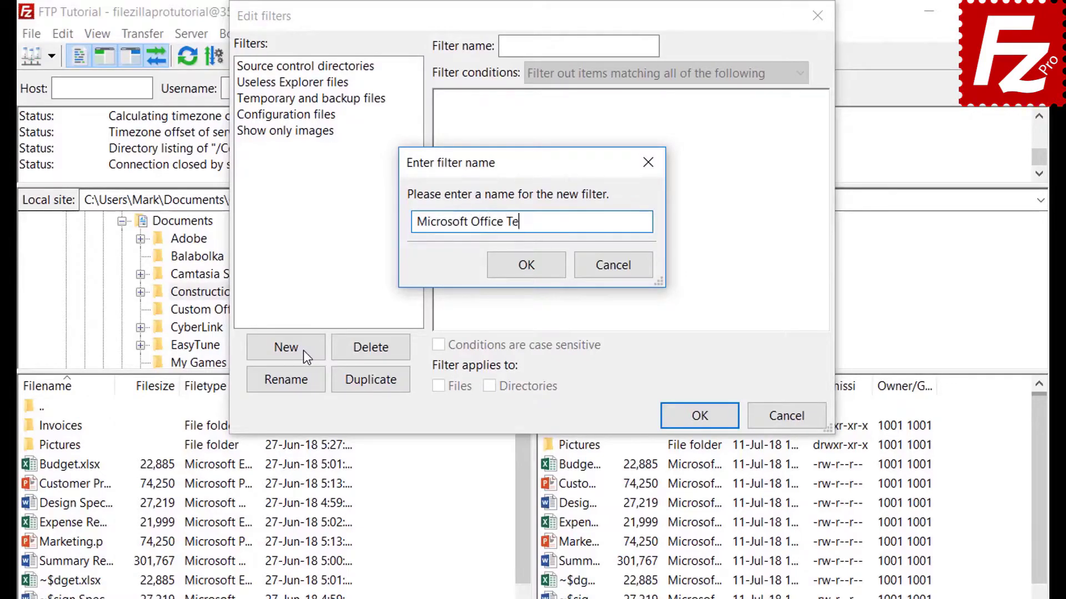
{"action": "type", "text": "mporaries"}
{"action": "left_click", "coordinate": [528, 266]}
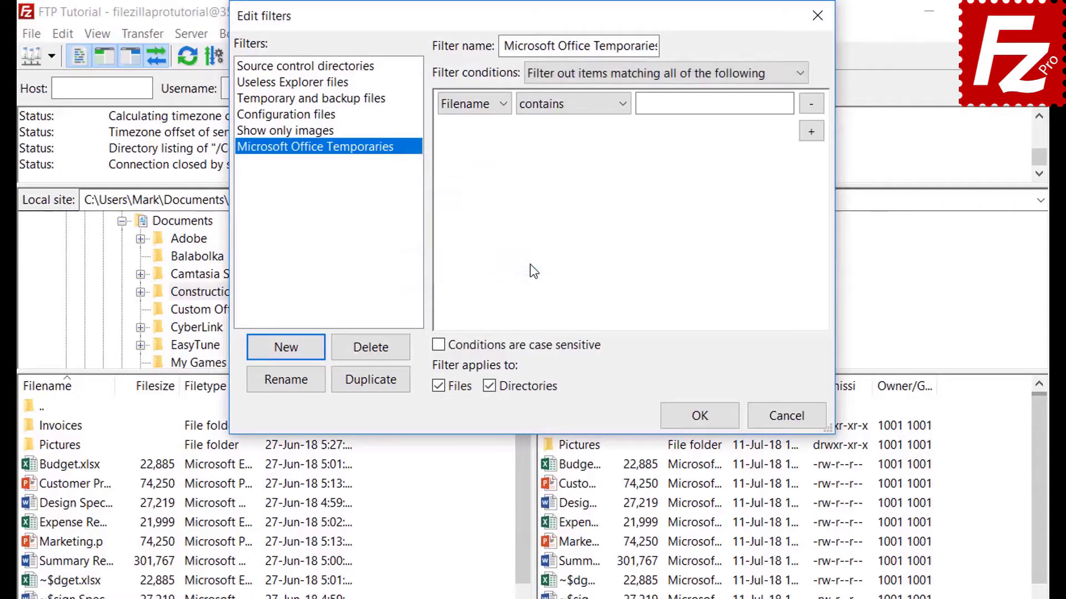
{"action": "left_click", "coordinate": [584, 74]}
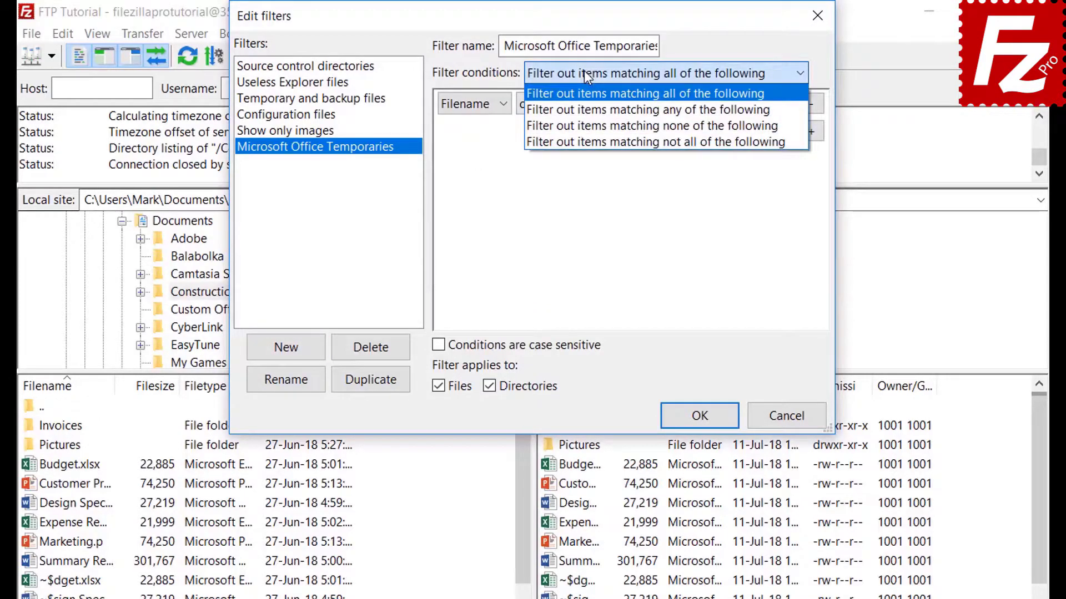
{"action": "left_click", "coordinate": [584, 73]}
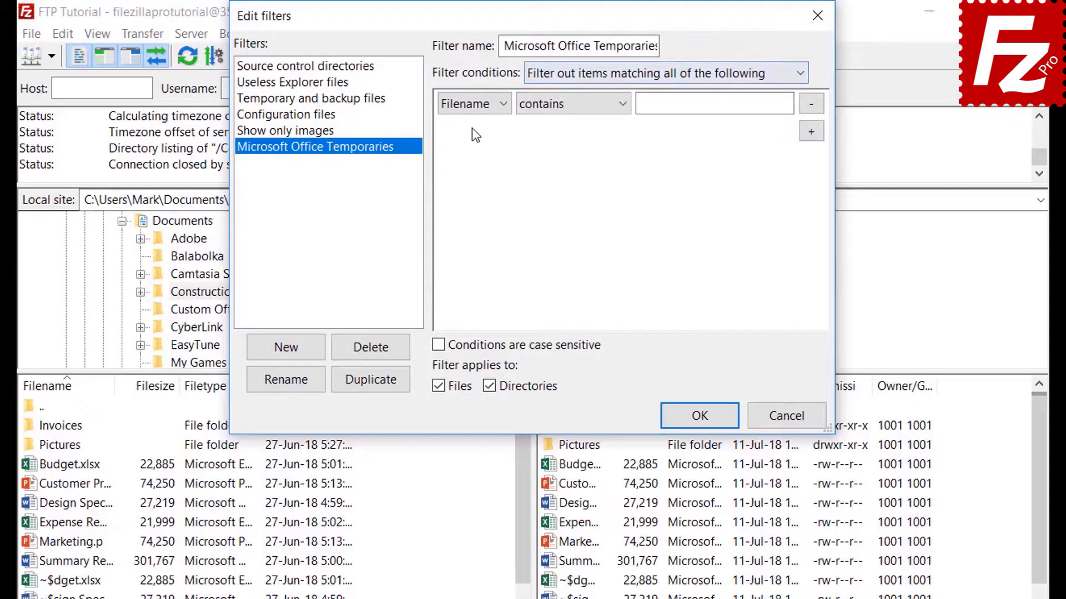
{"action": "left_click", "coordinate": [474, 104]}
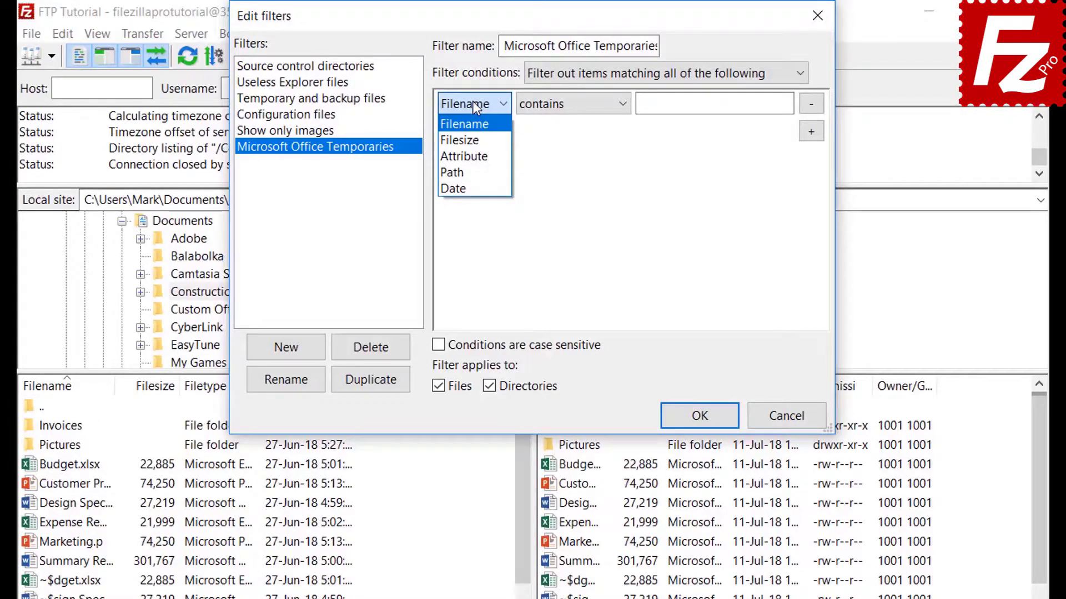
Step: Try the condition as file size (greater than) and as Archive attribute (is set)
{"action": "left_click", "coordinate": [475, 141]}
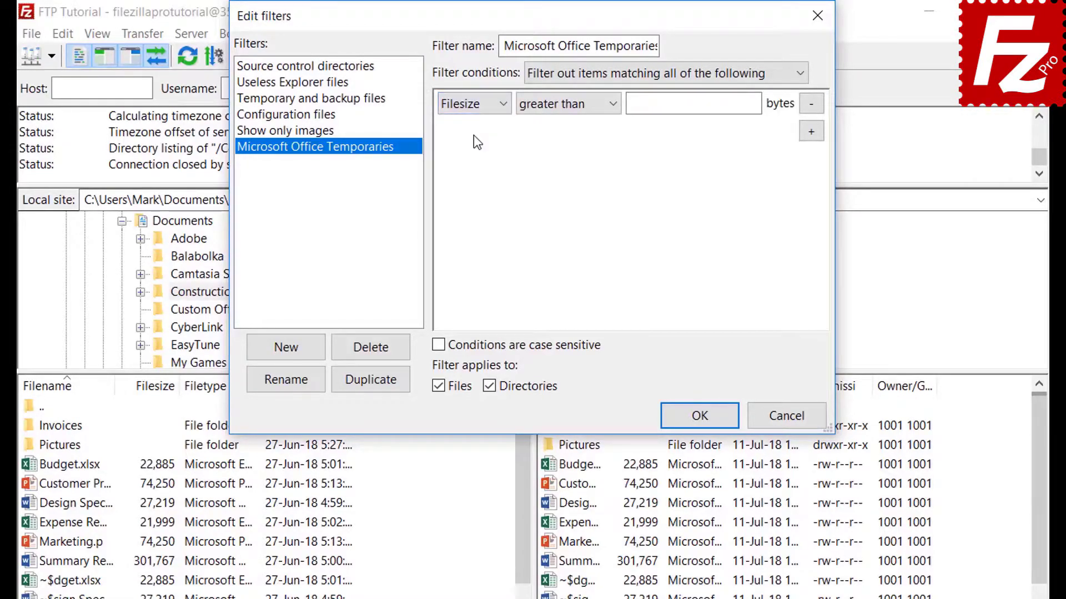
{"action": "left_click", "coordinate": [558, 107]}
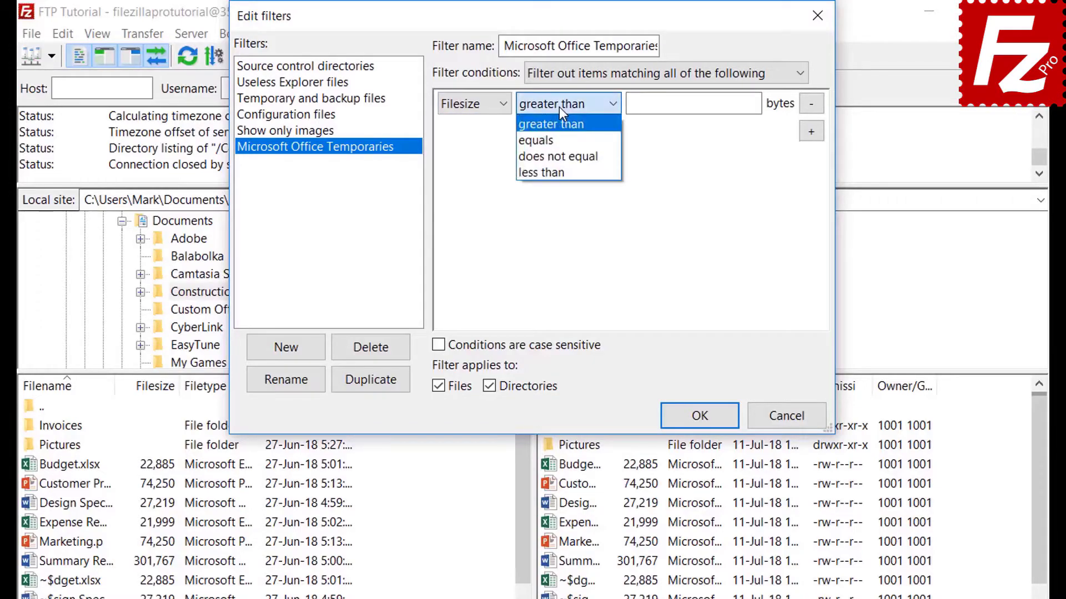
{"action": "left_click", "coordinate": [558, 107]}
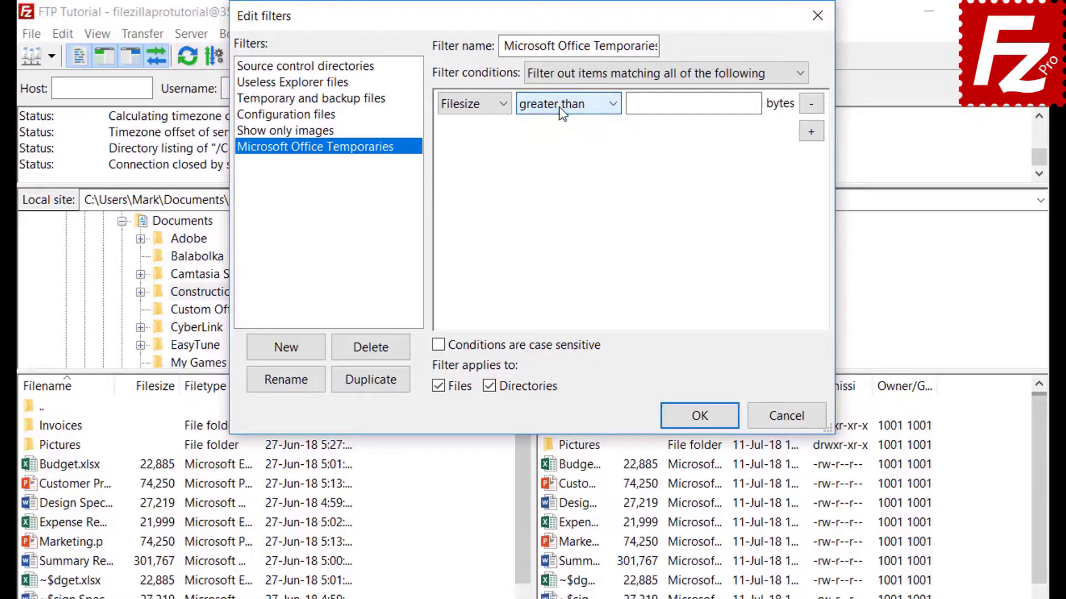
{"action": "left_click", "coordinate": [475, 105]}
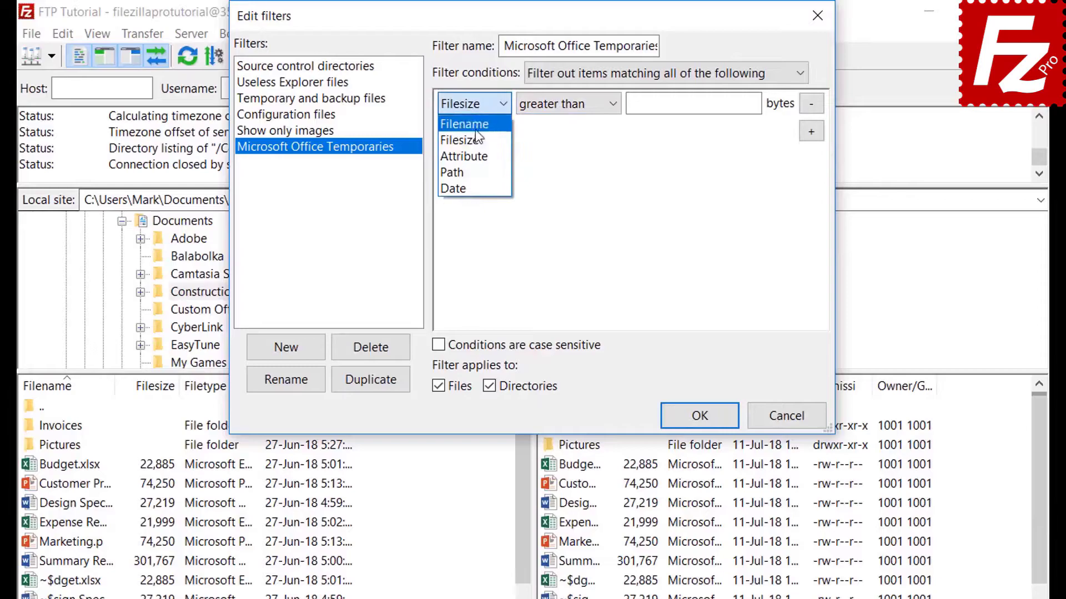
{"action": "left_click", "coordinate": [475, 155]}
{"action": "left_click", "coordinate": [549, 109]}
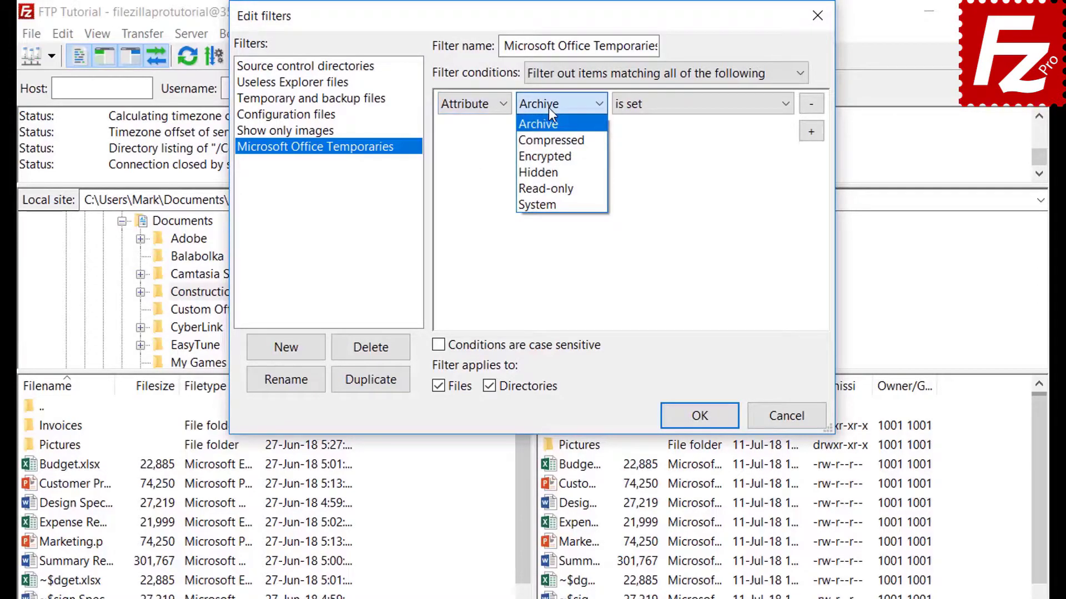
{"action": "left_click", "coordinate": [548, 108]}
{"action": "left_click", "coordinate": [664, 107]}
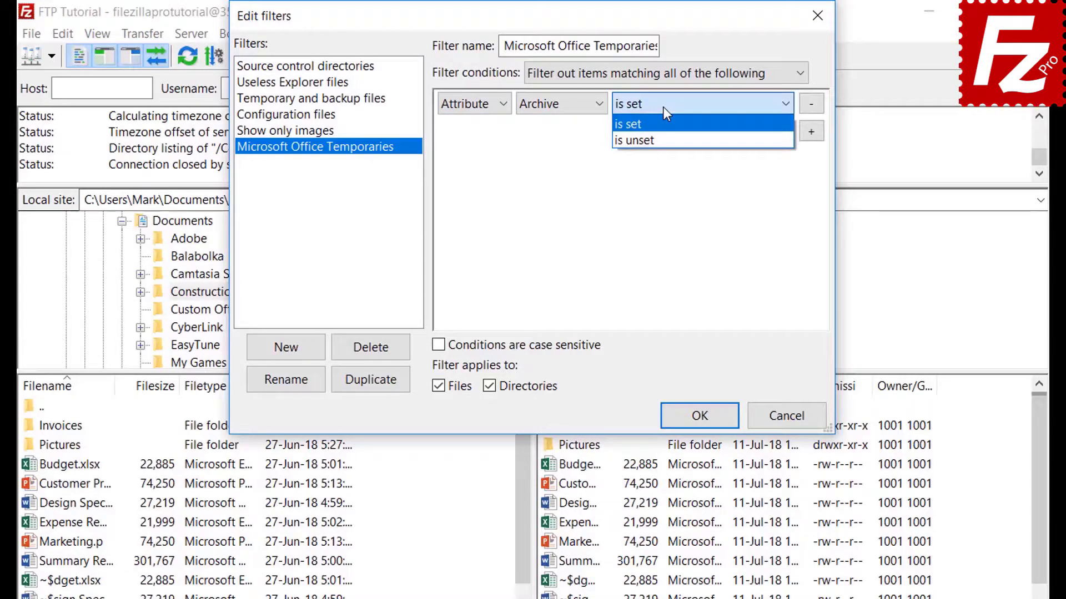
{"action": "left_click", "coordinate": [663, 107]}
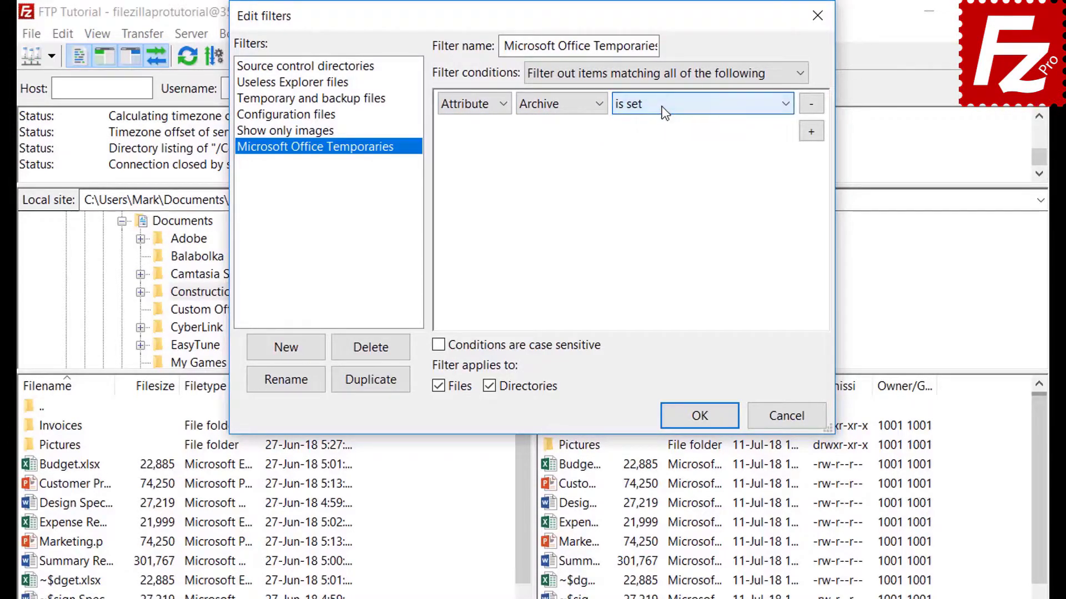
Step: Try the condition as path (contains) and as date (before)
{"action": "left_click", "coordinate": [469, 109]}
{"action": "left_click", "coordinate": [471, 172]}
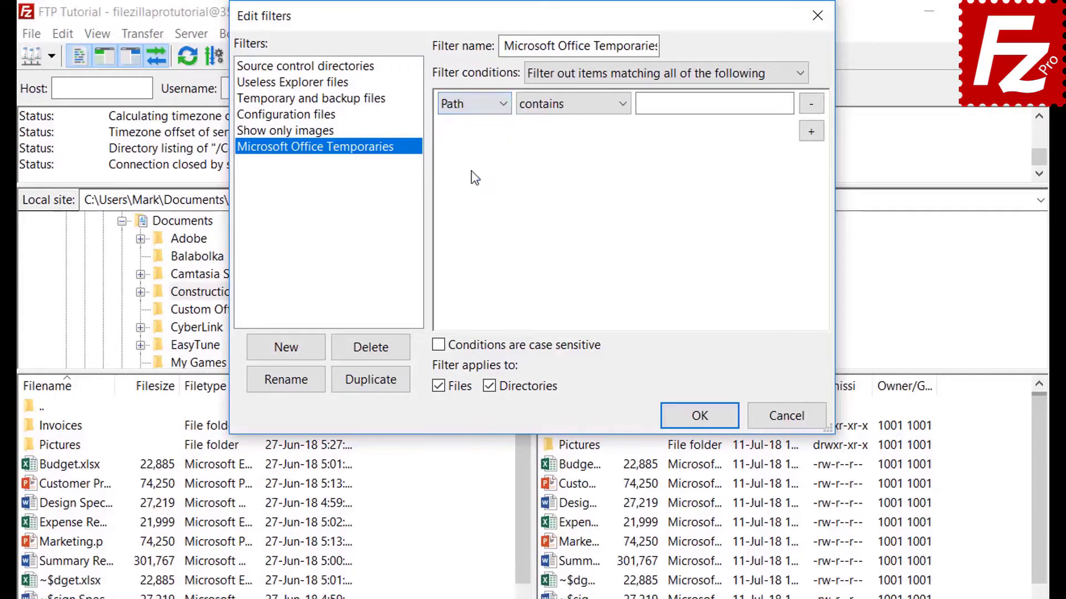
{"action": "left_click", "coordinate": [564, 107]}
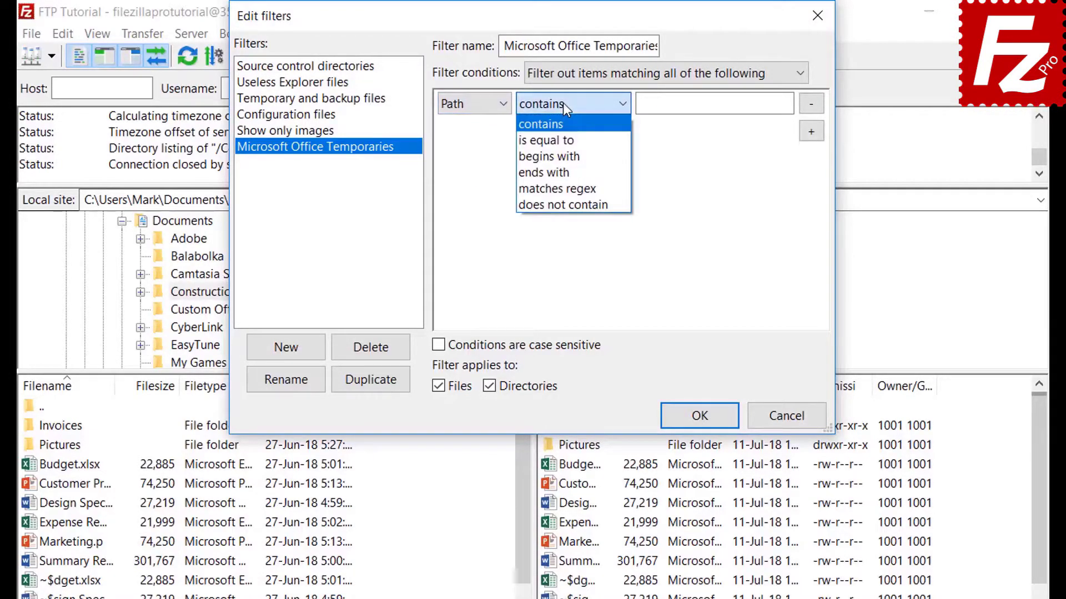
{"action": "left_click", "coordinate": [563, 103]}
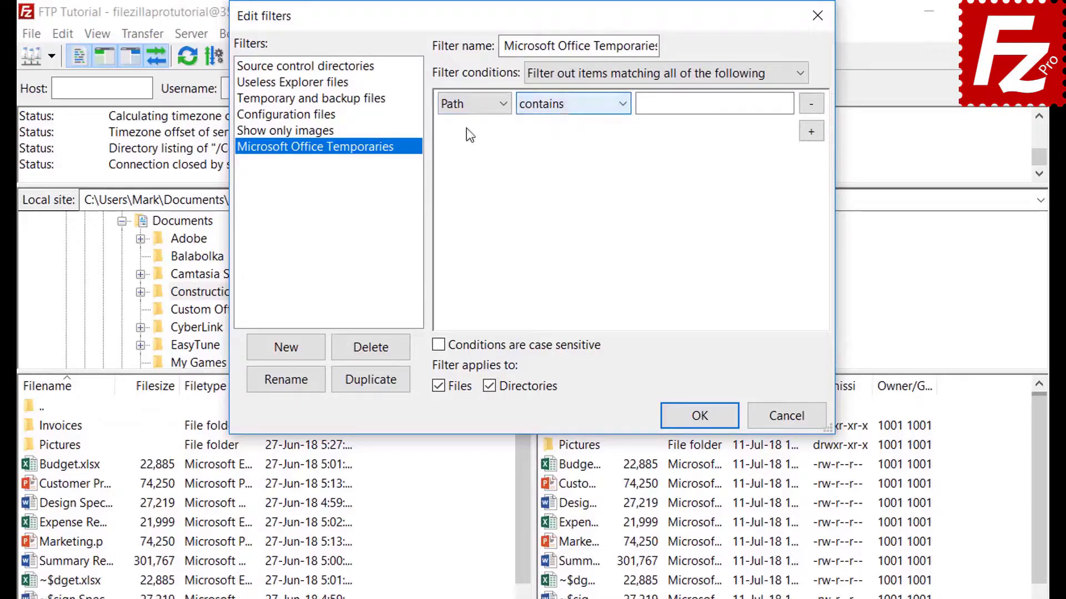
{"action": "left_click", "coordinate": [468, 104]}
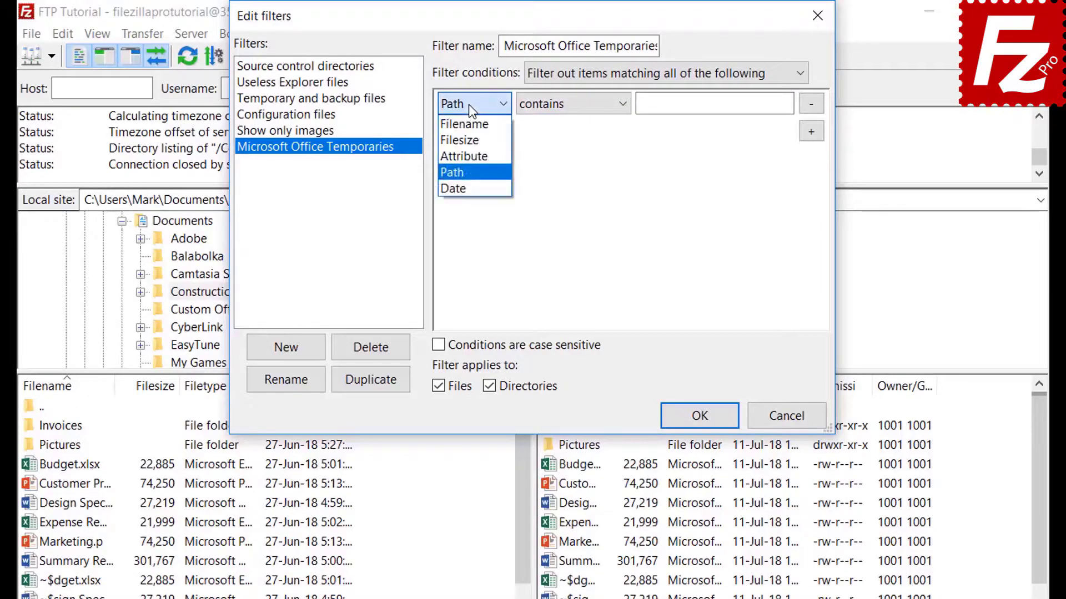
{"action": "left_click", "coordinate": [468, 188]}
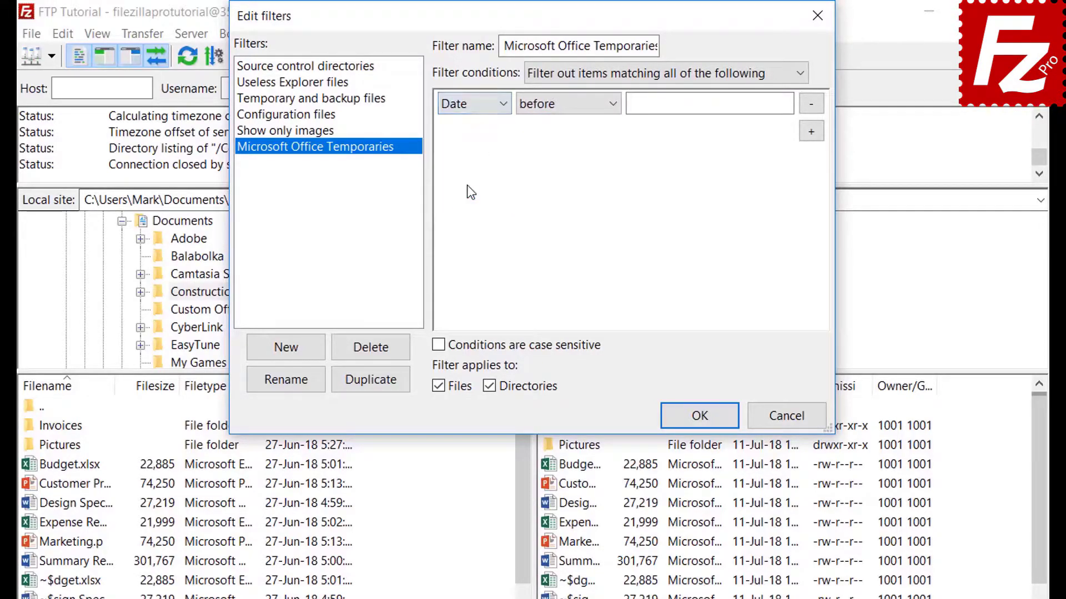
{"action": "left_click", "coordinate": [564, 106]}
{"action": "left_click", "coordinate": [564, 106]}
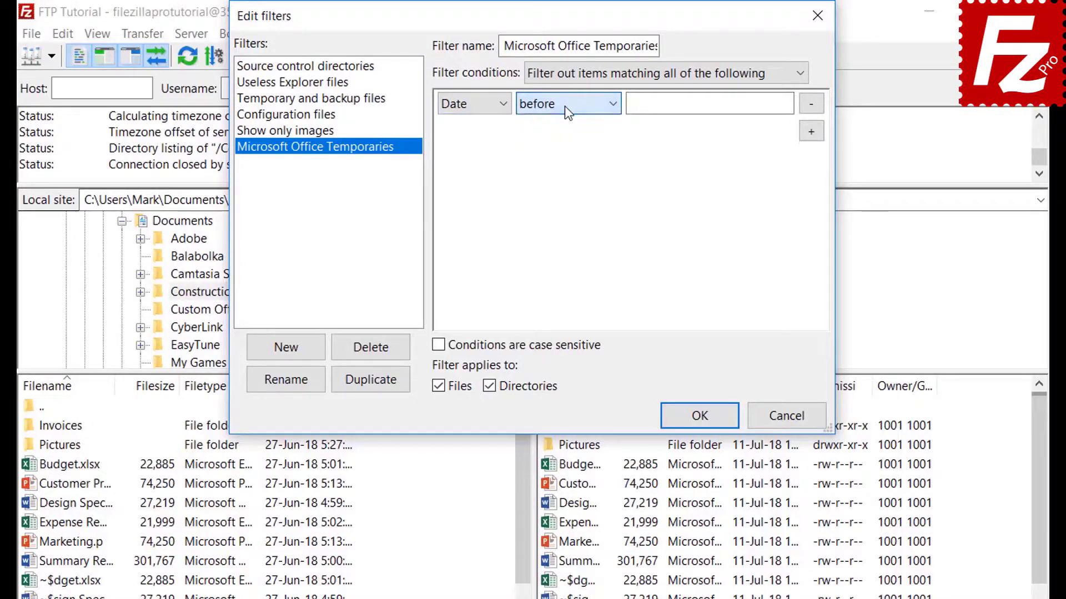
Step: Set the condition to Filename begins with ~$, files only, and save the filter
{"action": "left_click", "coordinate": [464, 107]}
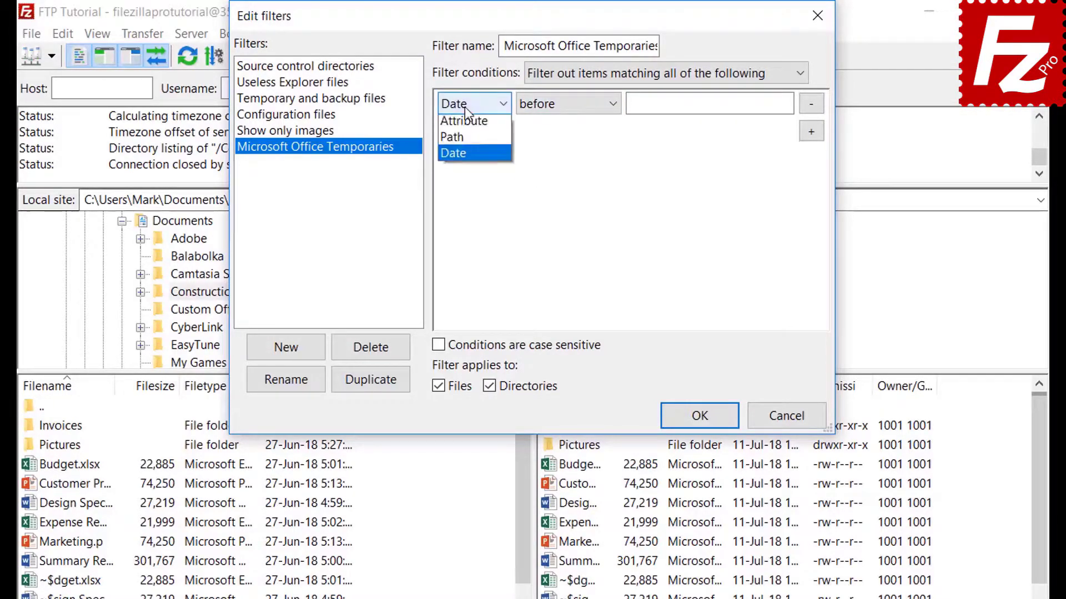
{"action": "left_click", "coordinate": [465, 124]}
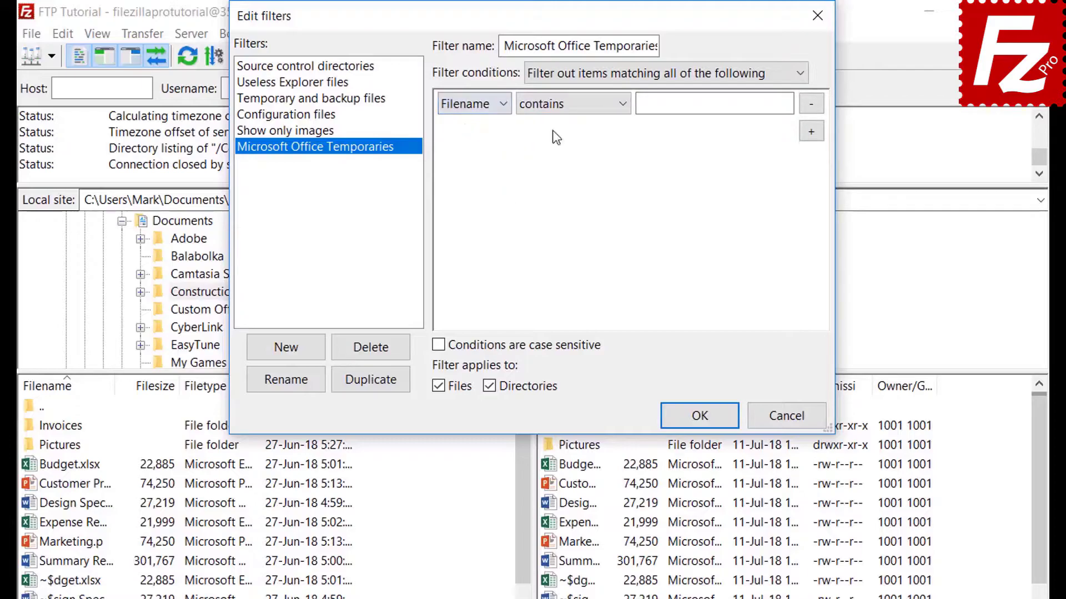
{"action": "left_click", "coordinate": [558, 115]}
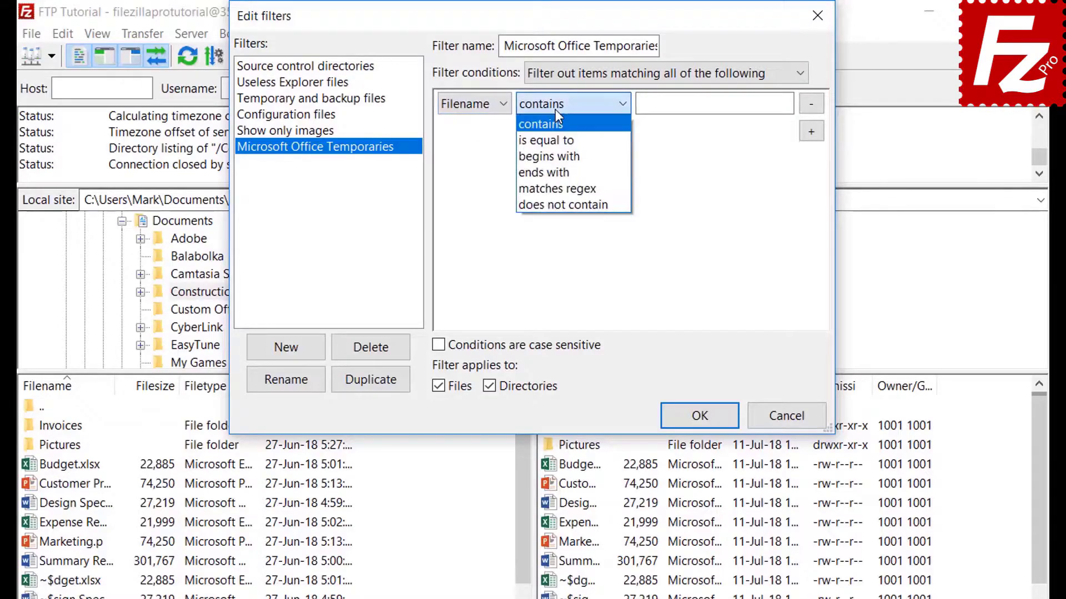
{"action": "left_click", "coordinate": [557, 156]}
{"action": "left_click", "coordinate": [659, 108]}
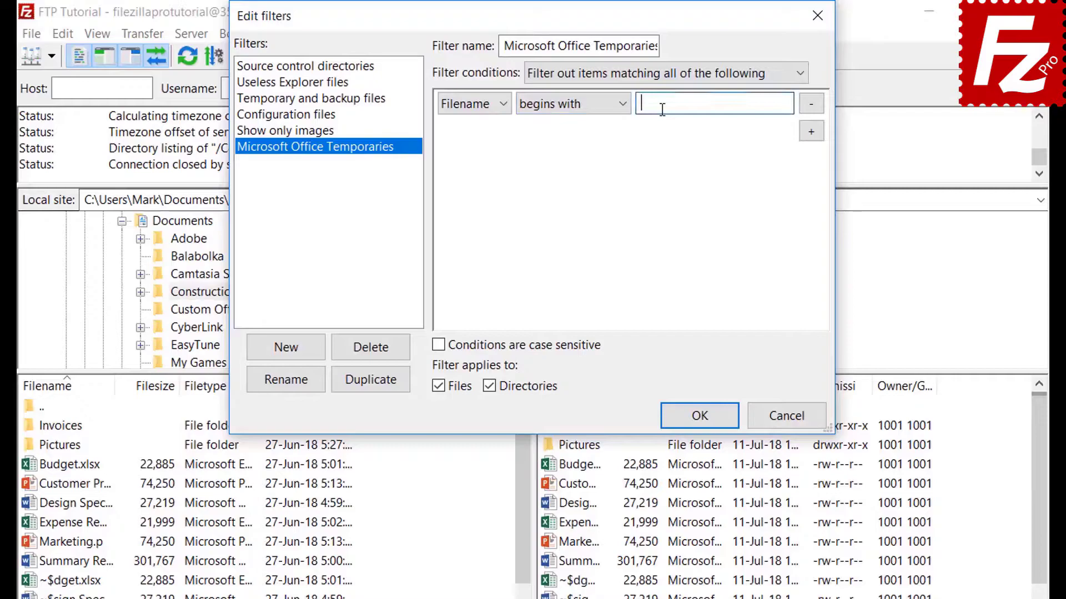
{"action": "type", "text": "~$"}
{"action": "left_click", "coordinate": [492, 386]}
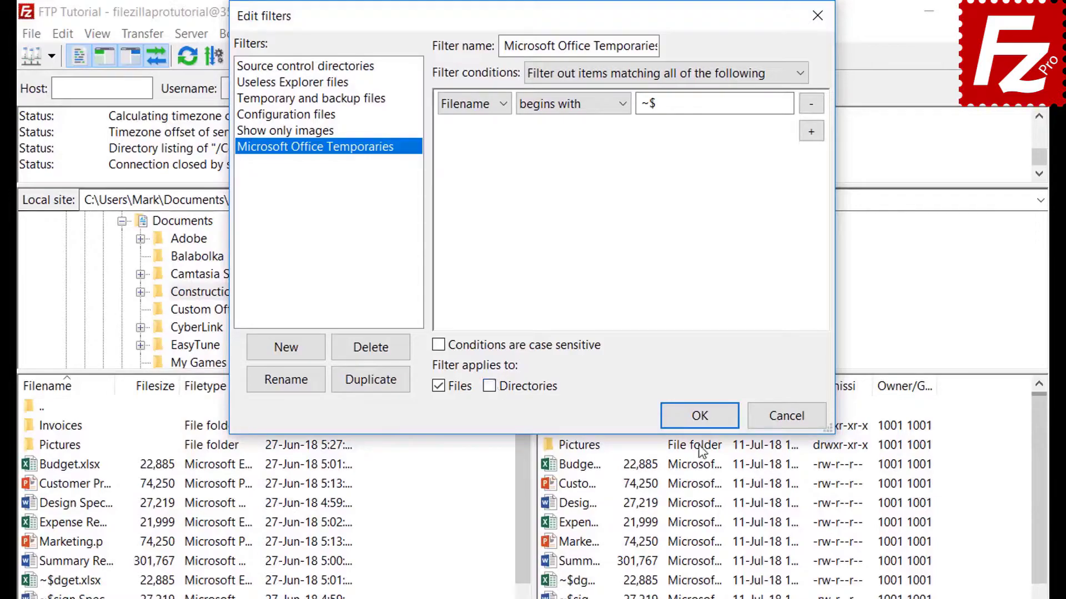
{"action": "left_click", "coordinate": [699, 422]}
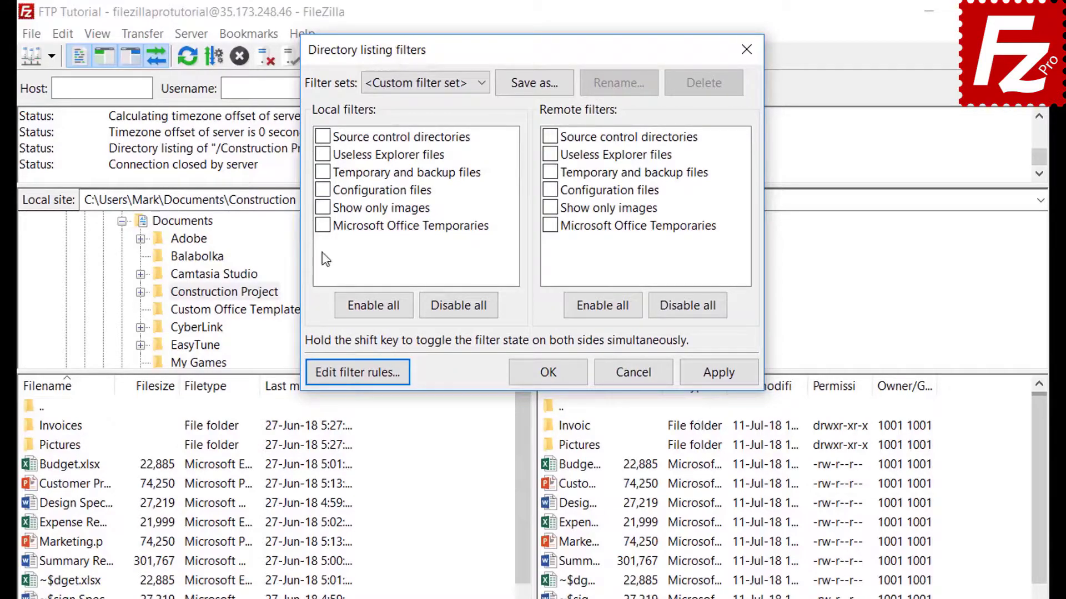
Step: Try hiding Microsoft Office Temporaries in the local listing, then turn that filter back off
{"action": "left_click", "coordinate": [322, 225]}
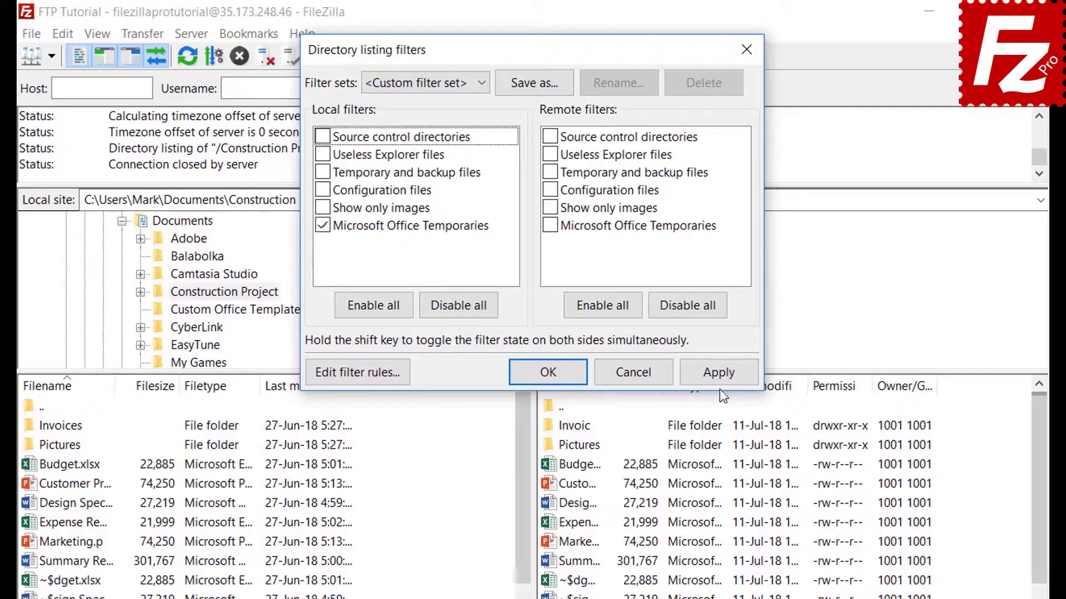
{"action": "left_click", "coordinate": [719, 372]}
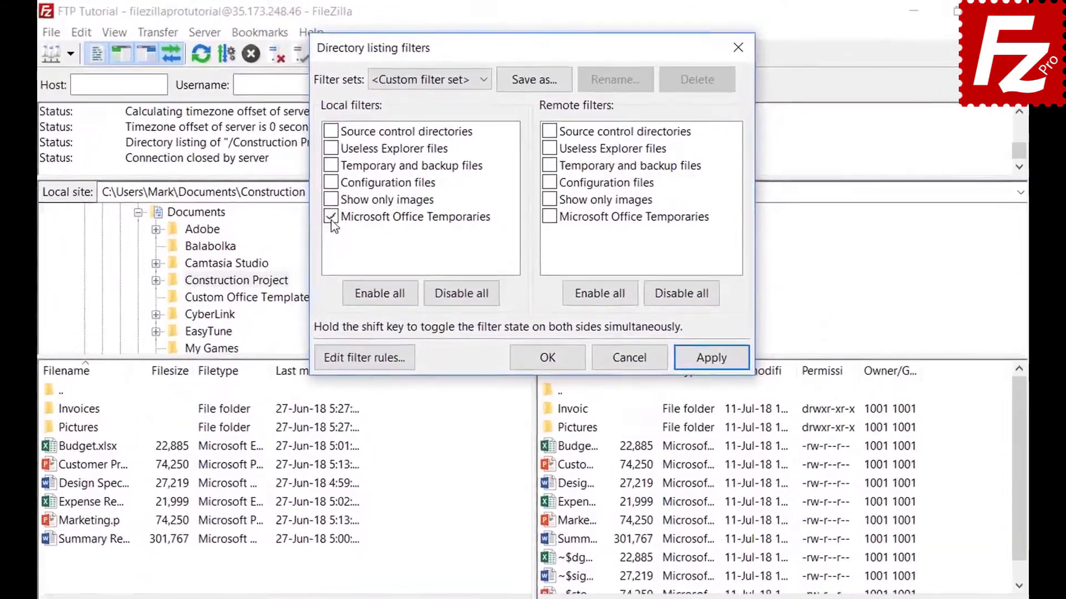
{"action": "left_click", "coordinate": [370, 174]}
{"action": "left_click", "coordinate": [714, 362]}
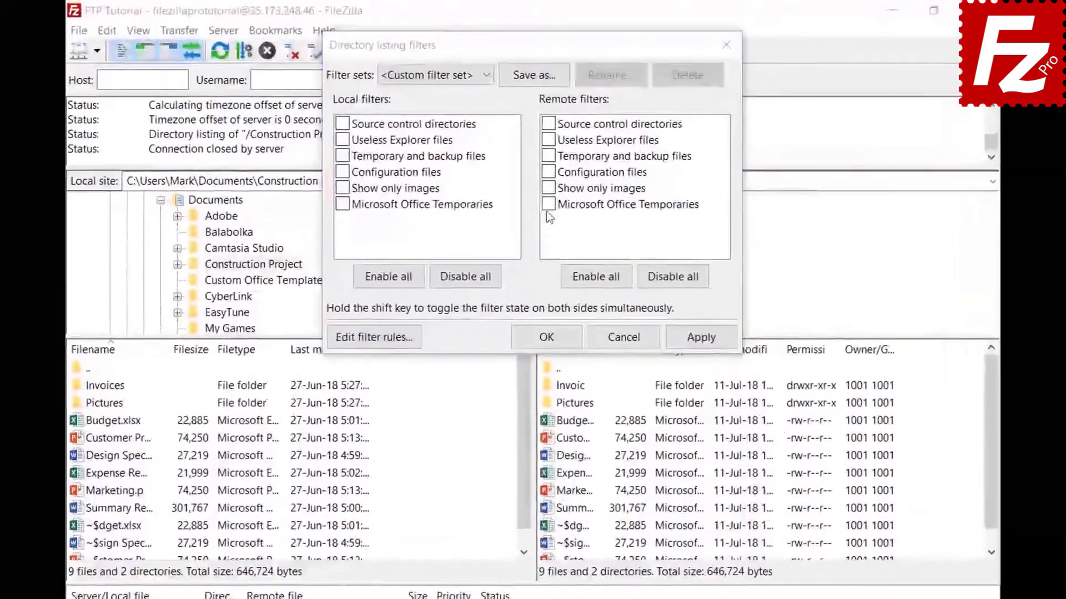
Step: Hide Office Temporaries on the remote side and save the filters as the 'Project' set
{"action": "left_click", "coordinate": [546, 175]}
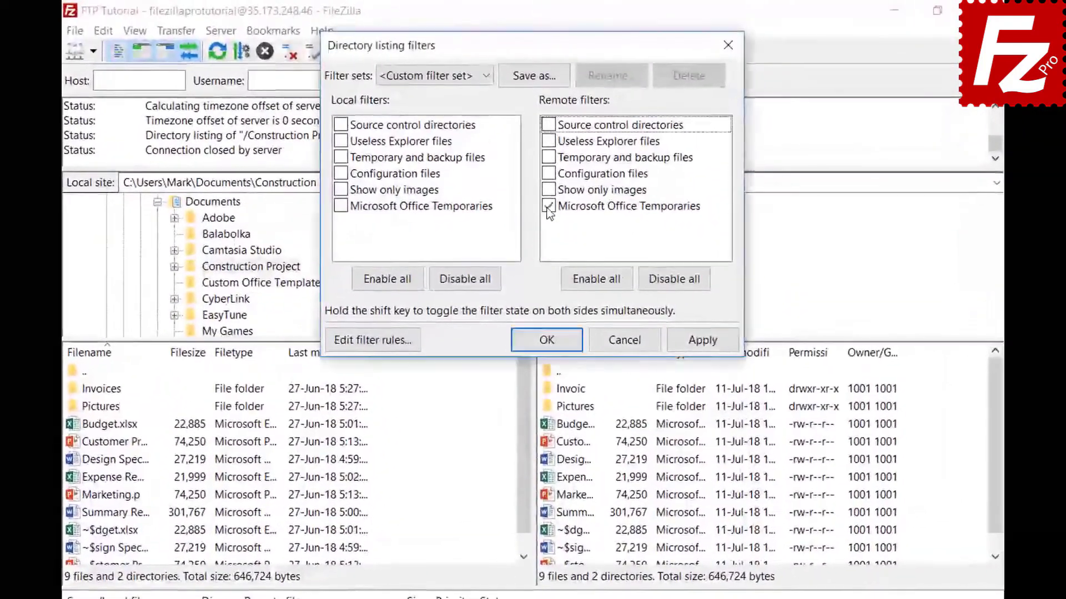
{"action": "left_click", "coordinate": [702, 343]}
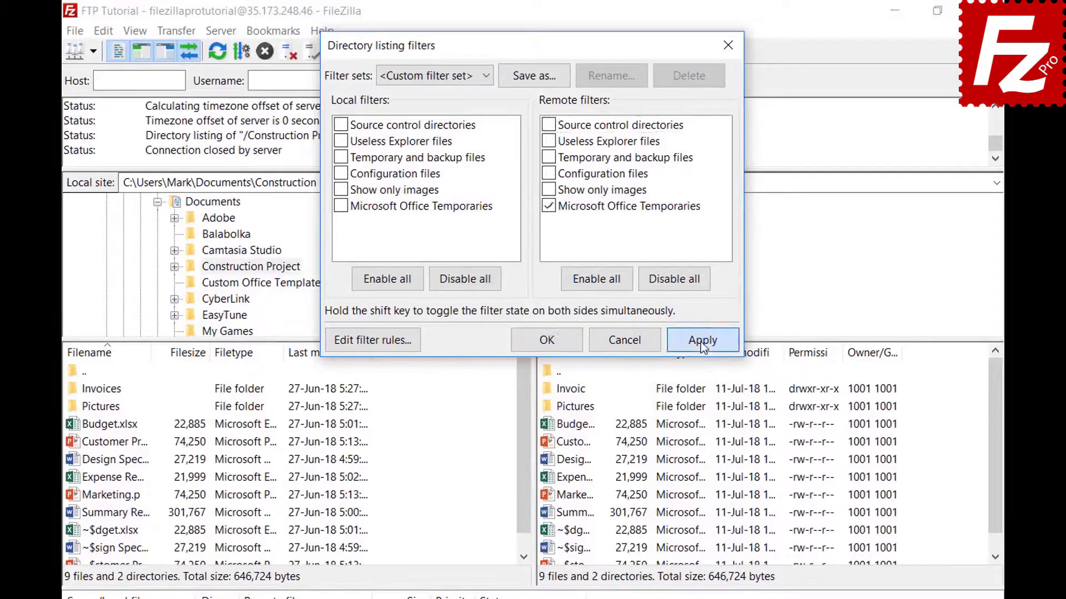
{"action": "left_click", "coordinate": [534, 76]}
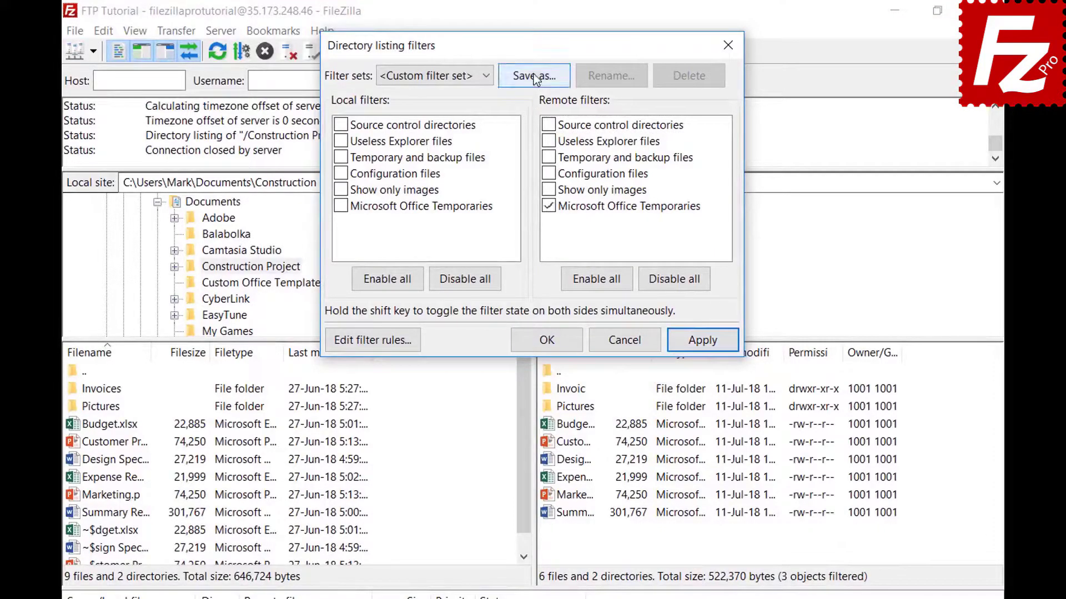
{"action": "type", "text": "Project"}
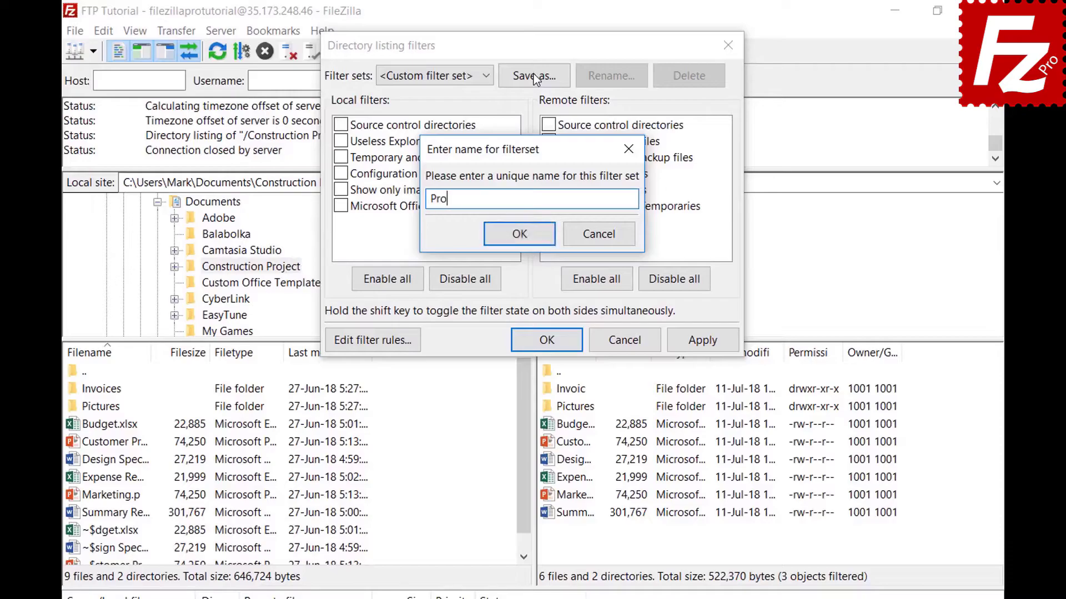
{"action": "left_click", "coordinate": [520, 234]}
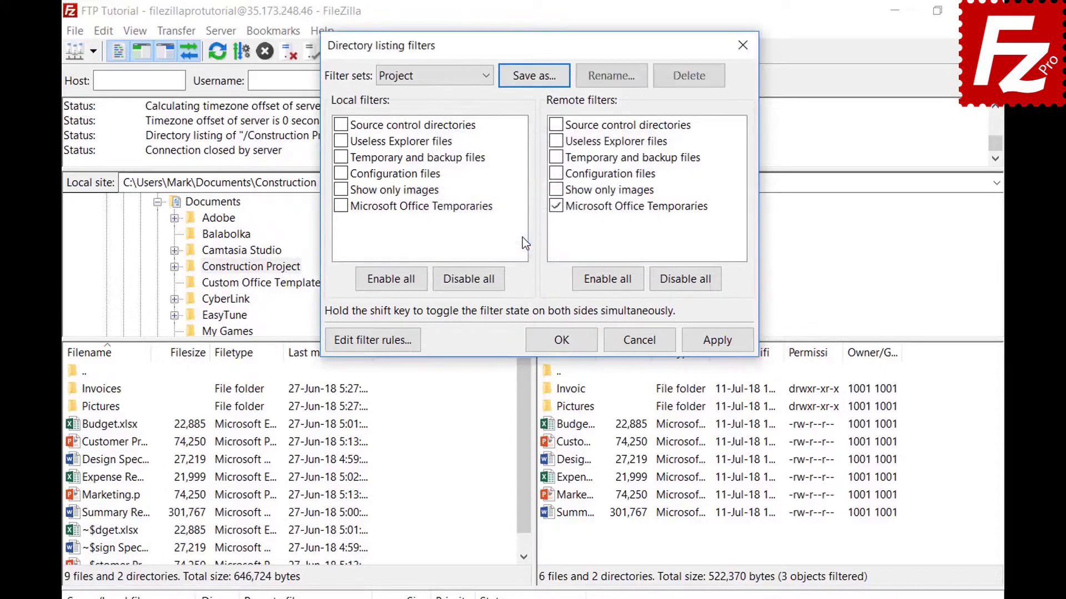
{"action": "left_click", "coordinate": [566, 338]}
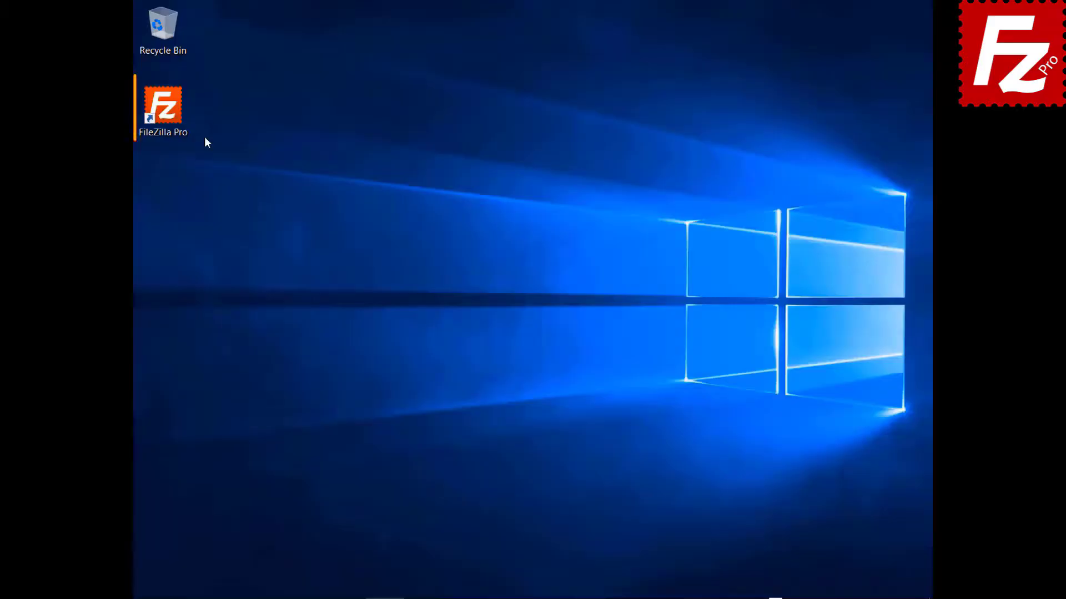
Step: Launch FileZilla Pro, connect to the saved FTP site and open a second, empty tab
{"action": "double_click", "coordinate": [162, 114]}
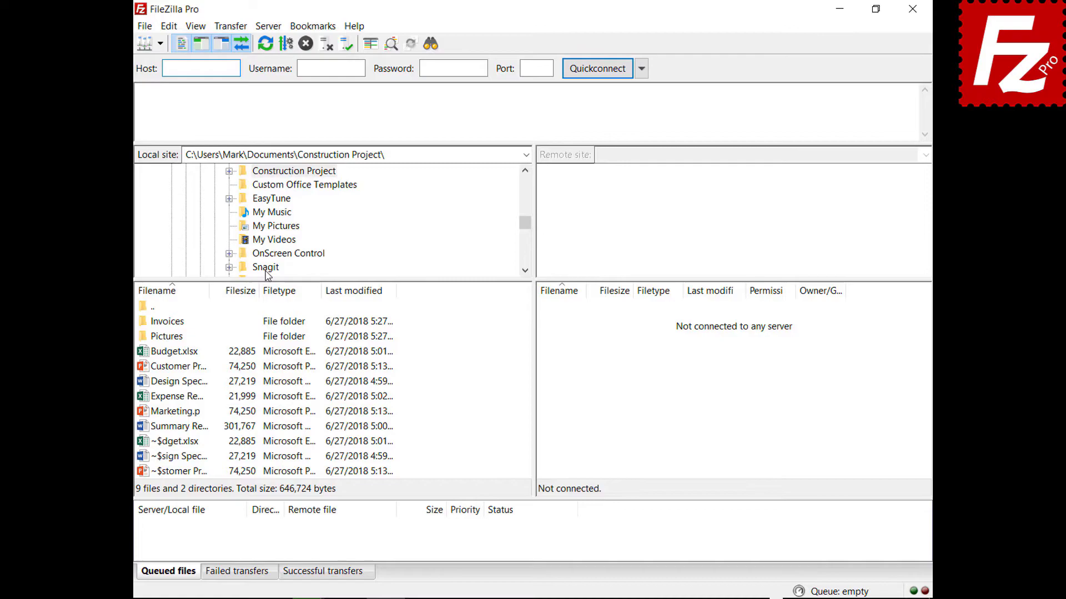
{"action": "left_click", "coordinate": [159, 43]}
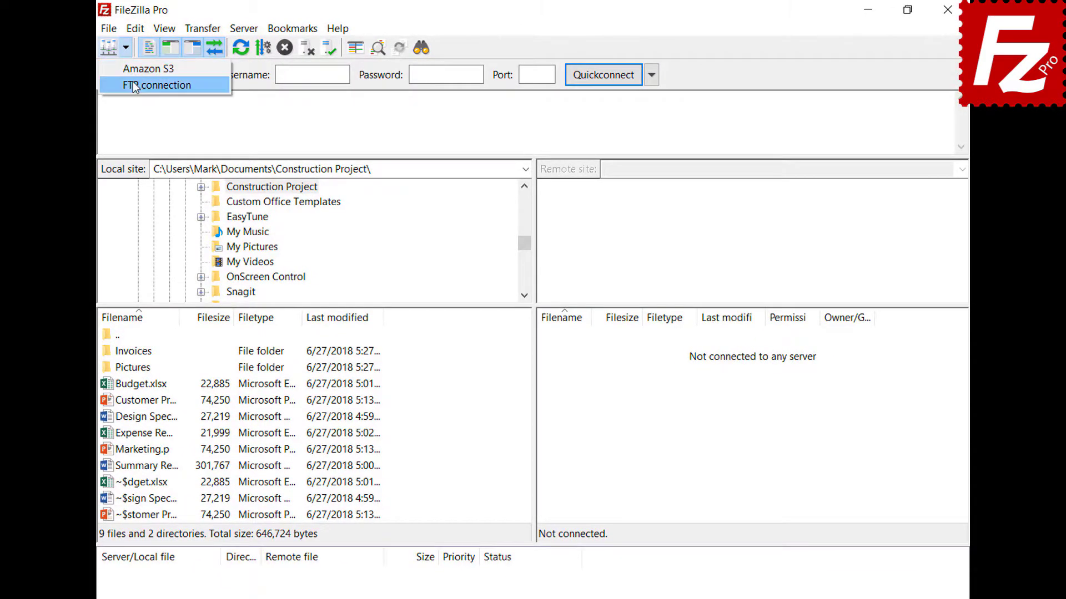
{"action": "left_click", "coordinate": [133, 84]}
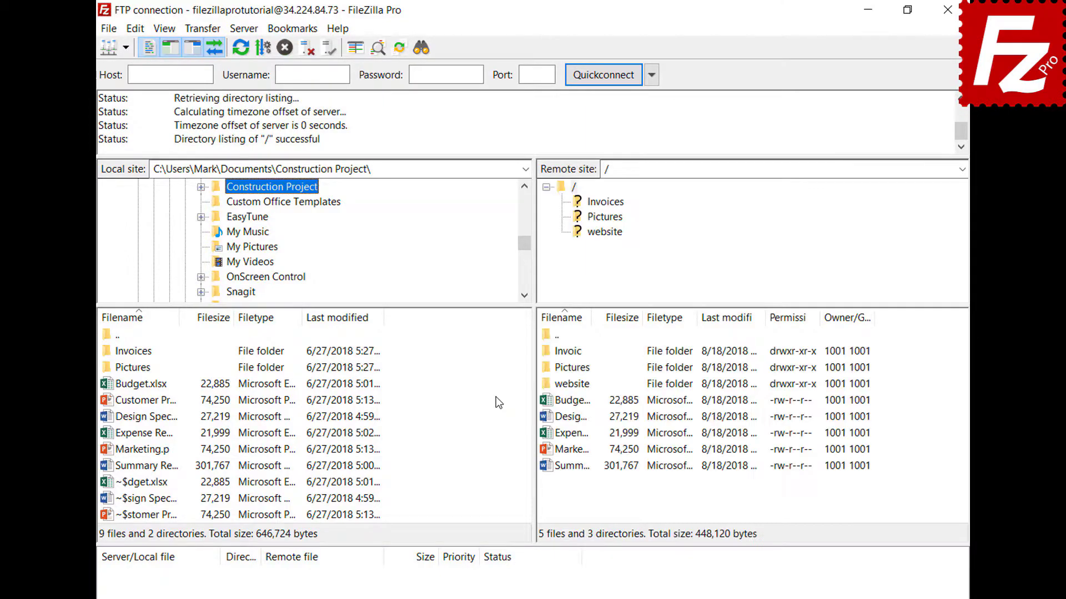
{"action": "left_click", "coordinate": [110, 29]}
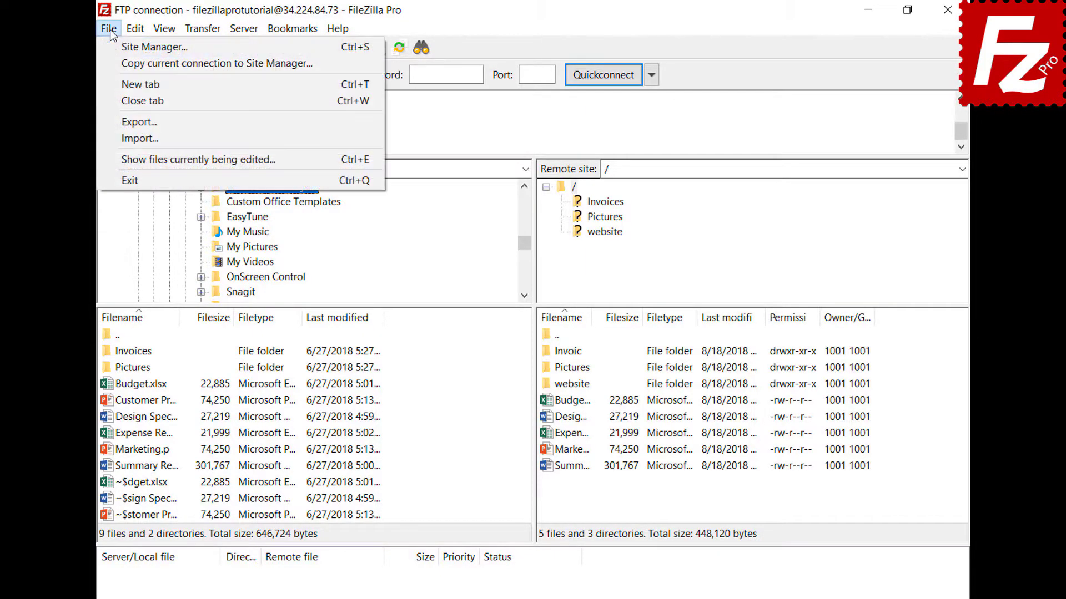
{"action": "left_click", "coordinate": [119, 84]}
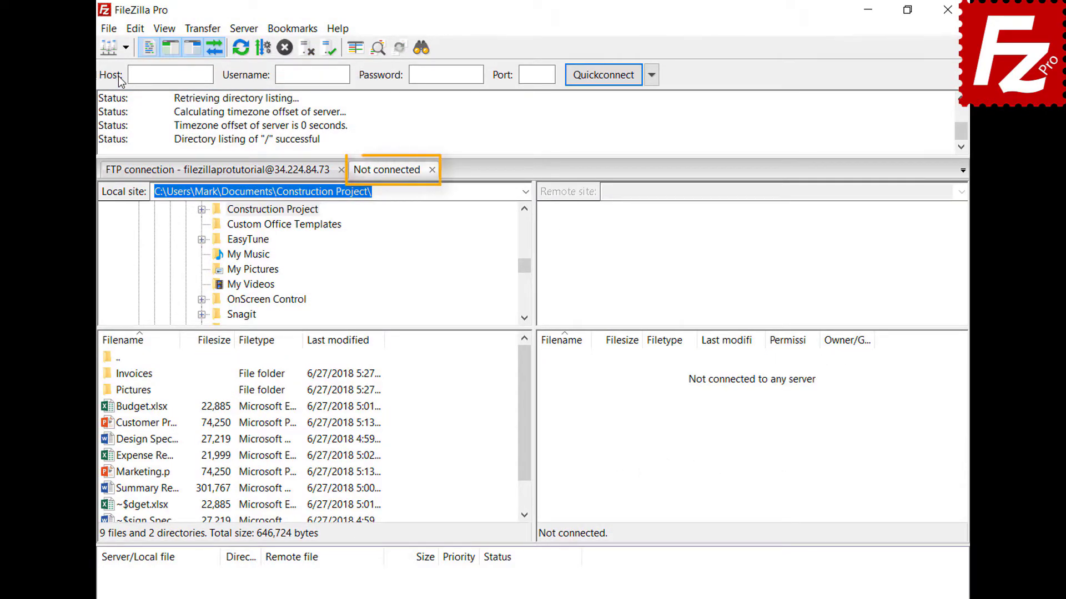
Step: Connect the second tab to Amazon S3 and switch between the FTP and S3 tabs
{"action": "left_click", "coordinate": [256, 173]}
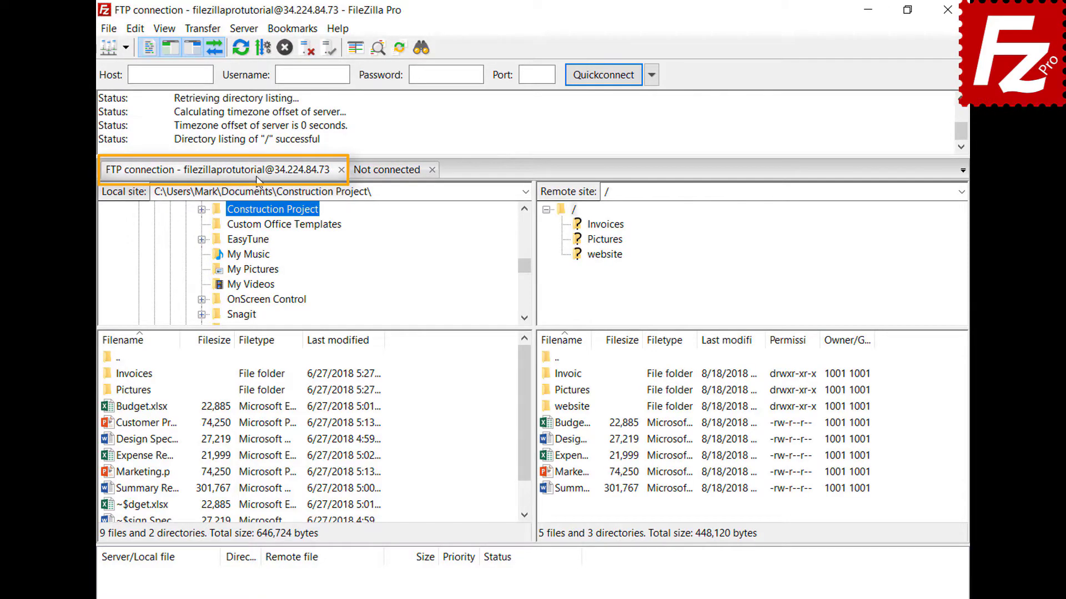
{"action": "left_click", "coordinate": [390, 173]}
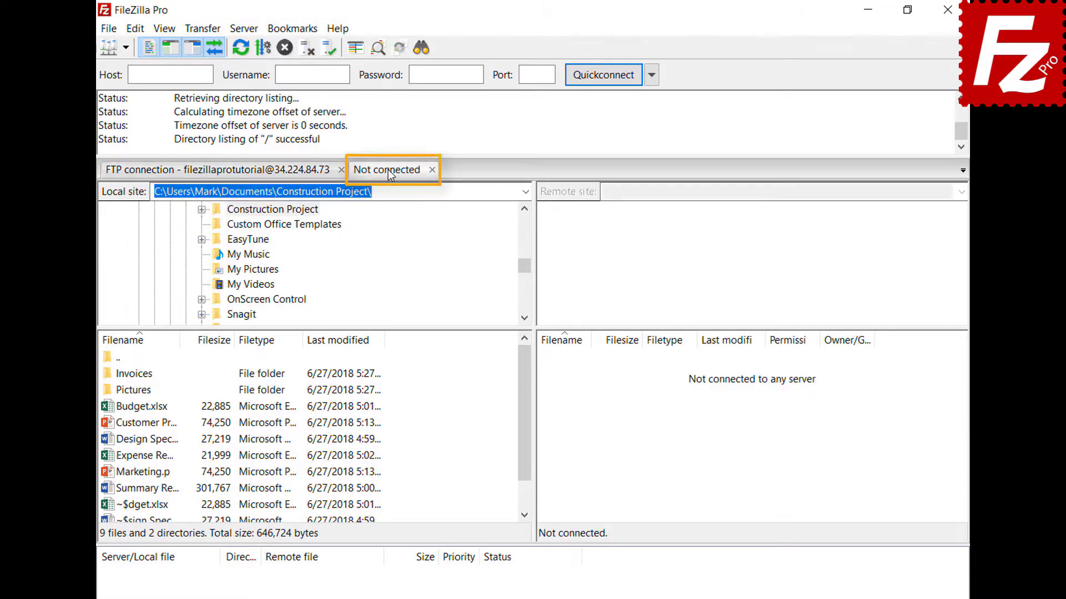
{"action": "left_click", "coordinate": [125, 48]}
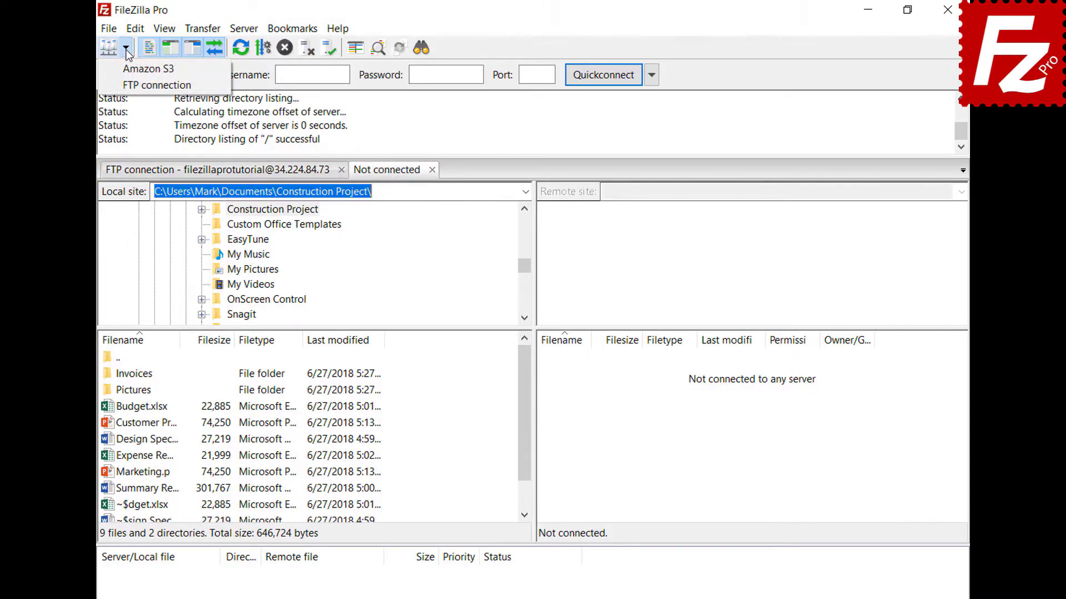
{"action": "left_click", "coordinate": [131, 71]}
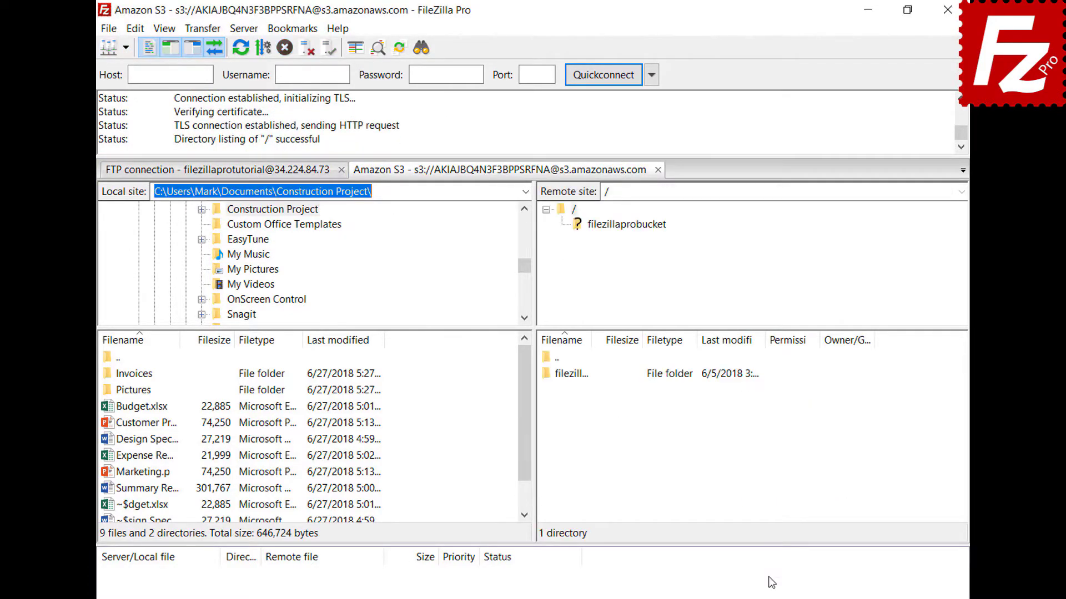
{"action": "left_click", "coordinate": [269, 174]}
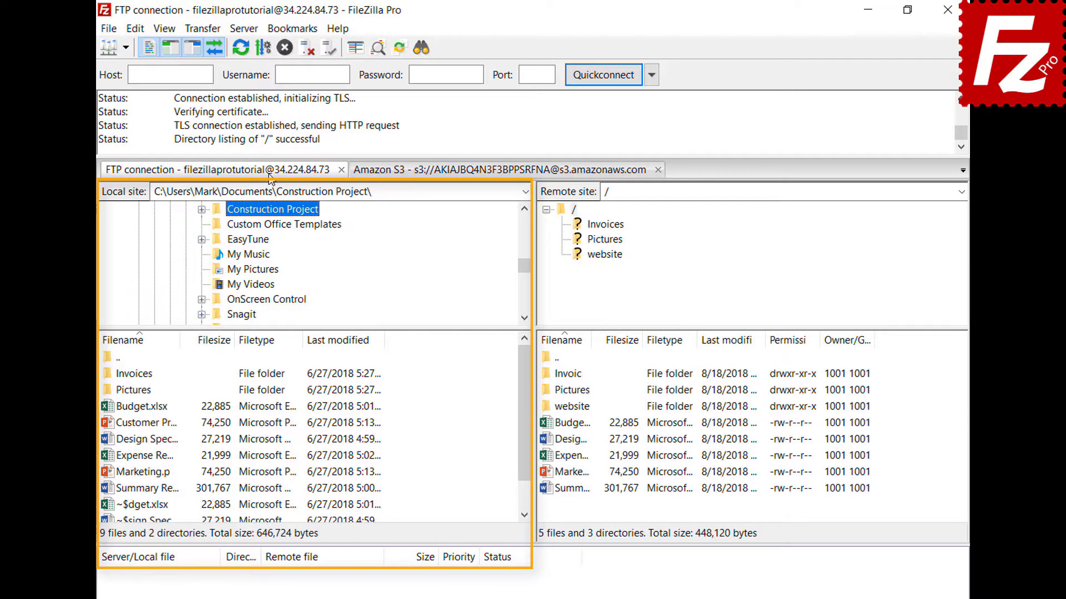
{"action": "left_click", "coordinate": [464, 173]}
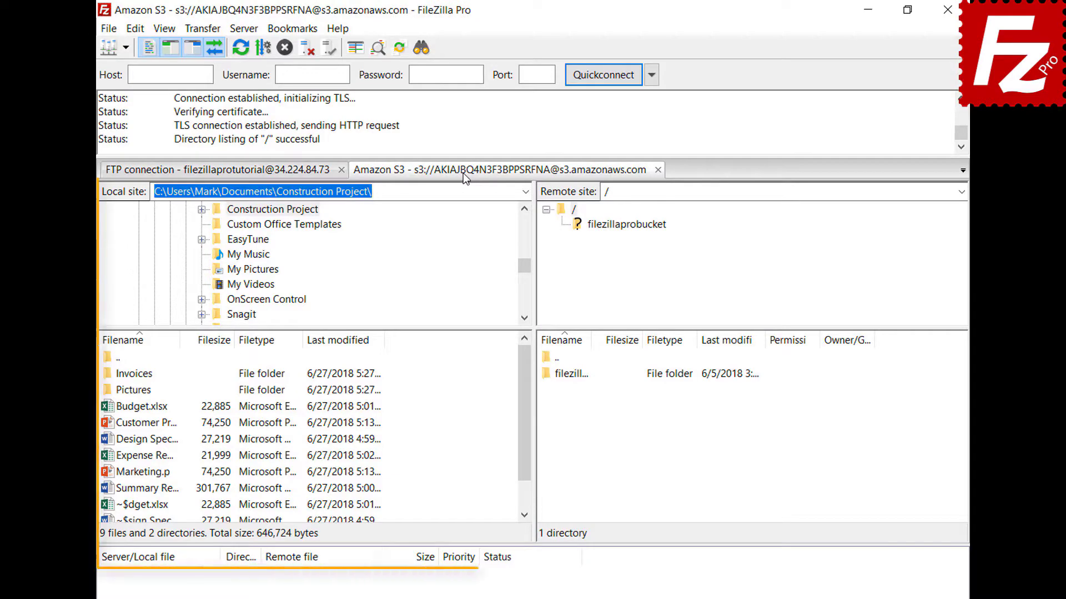
Step: Set startup to Restore tabs and reconnect, restart FileZilla to test it, then close the S3 tab
{"action": "left_click", "coordinate": [136, 29]}
{"action": "left_click", "coordinate": [149, 81]}
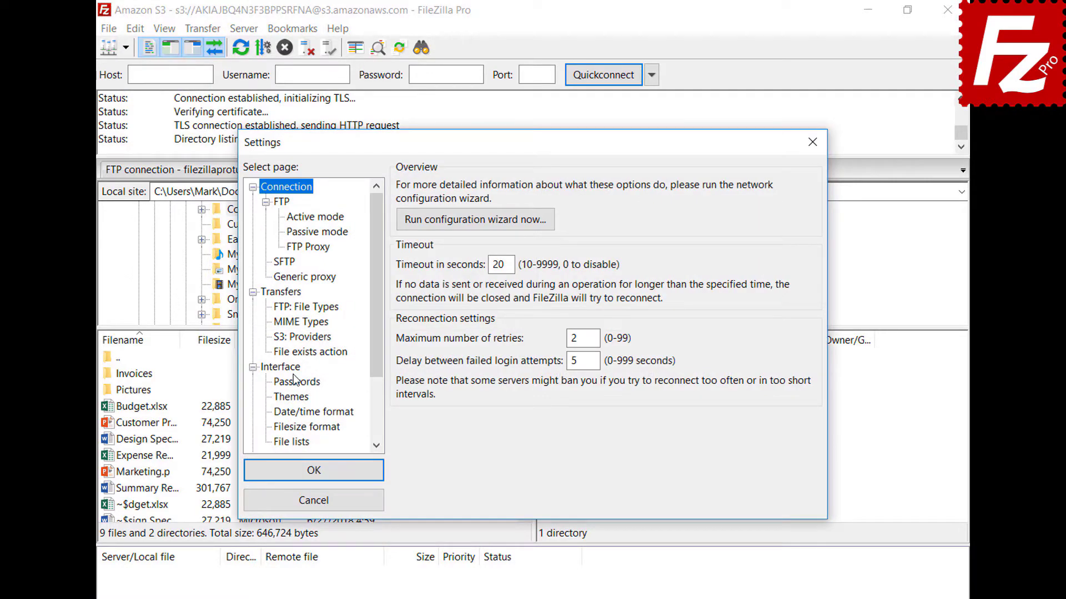
{"action": "left_click", "coordinate": [294, 367]}
{"action": "left_click", "coordinate": [404, 387]}
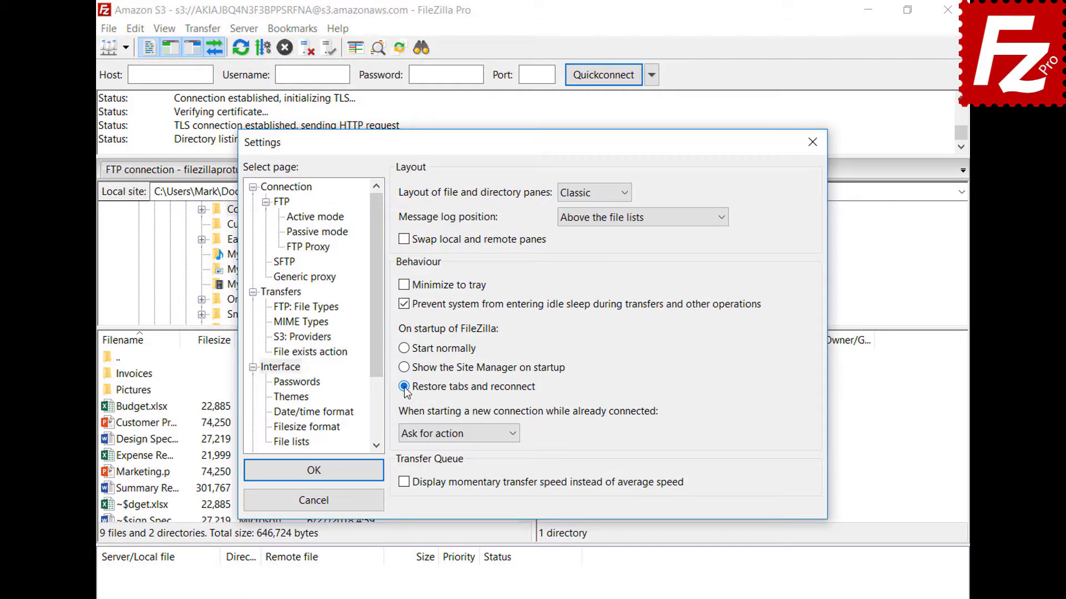
{"action": "left_click", "coordinate": [317, 472]}
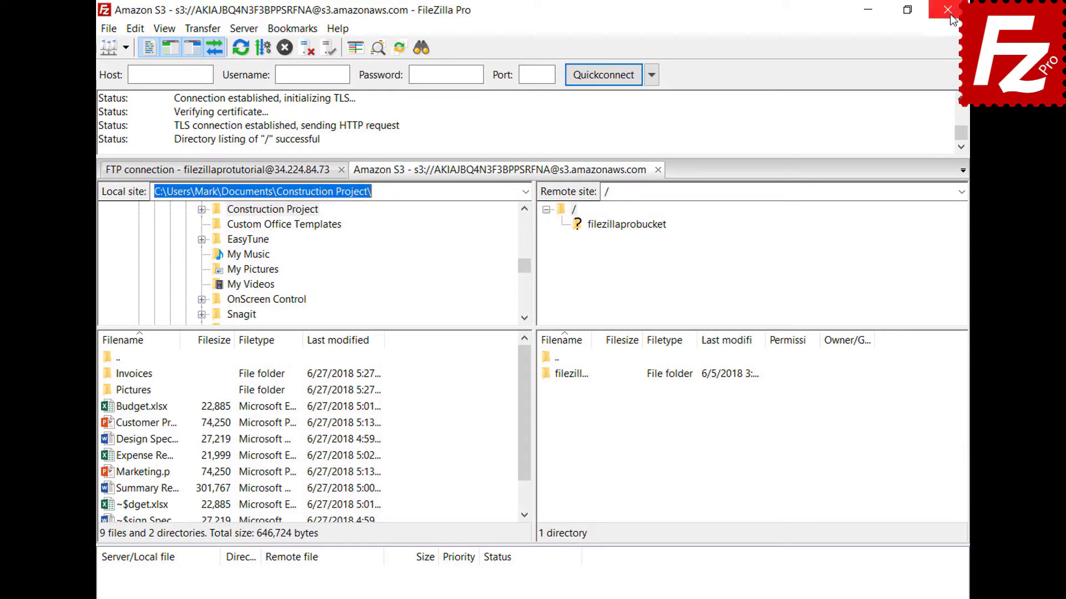
{"action": "left_click", "coordinate": [947, 9]}
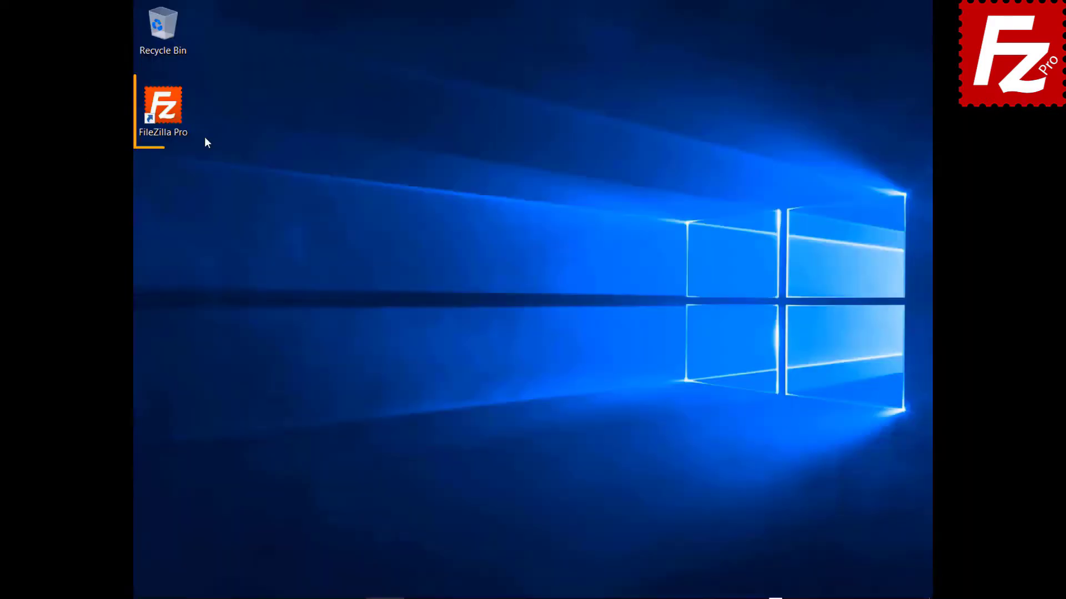
{"action": "double_click", "coordinate": [163, 109]}
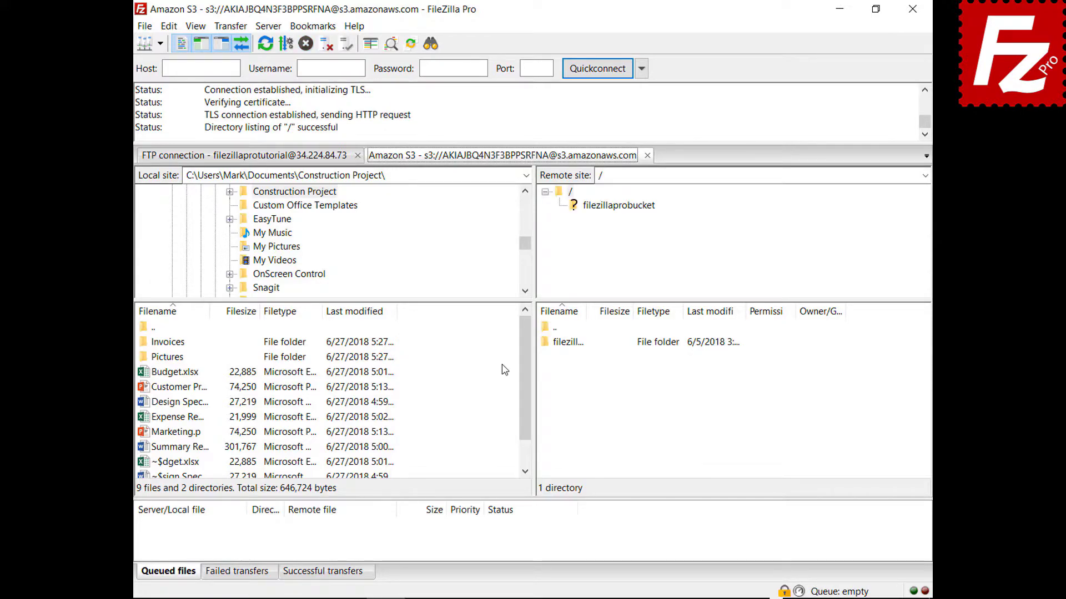
{"action": "left_click", "coordinate": [647, 156]}
Step: Make new connections use Connect in new tab, then connect to Amazon S3 in a new tab
{"action": "left_click", "coordinate": [169, 26]}
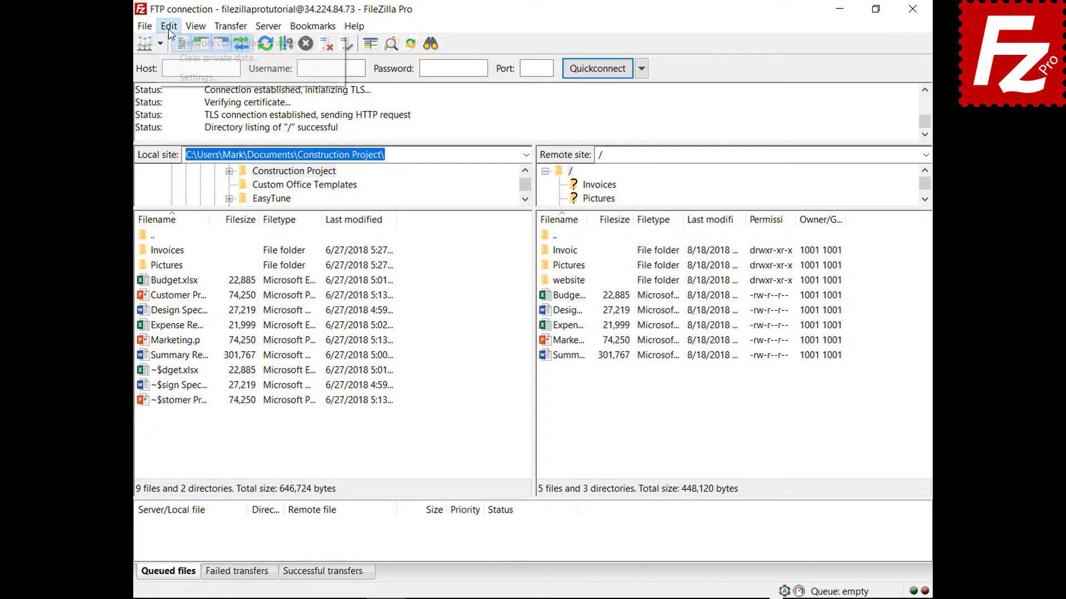
{"action": "left_click", "coordinate": [180, 77]}
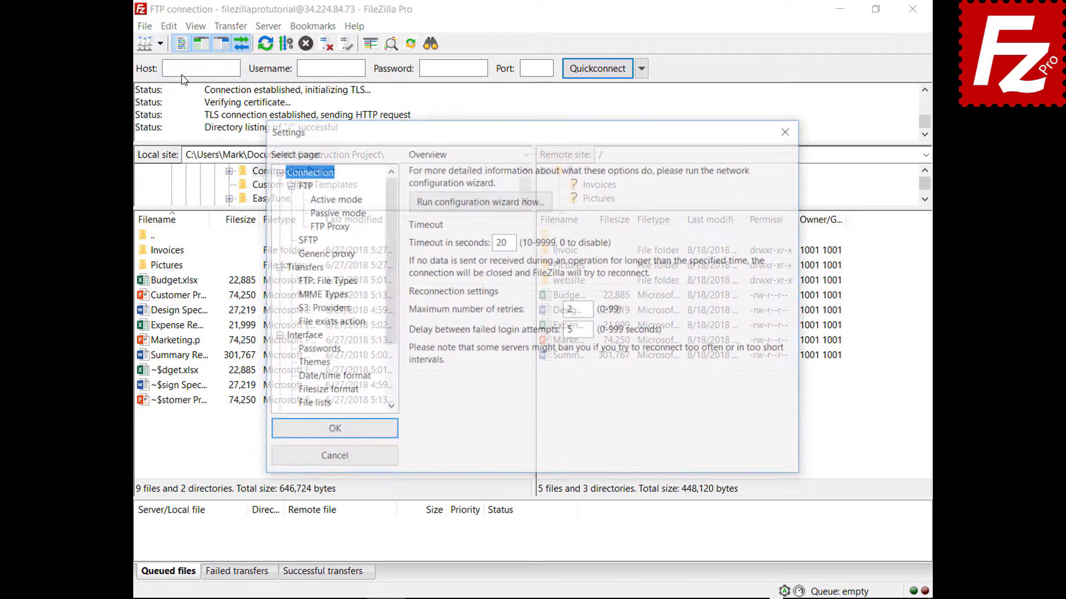
{"action": "left_click", "coordinate": [311, 338]}
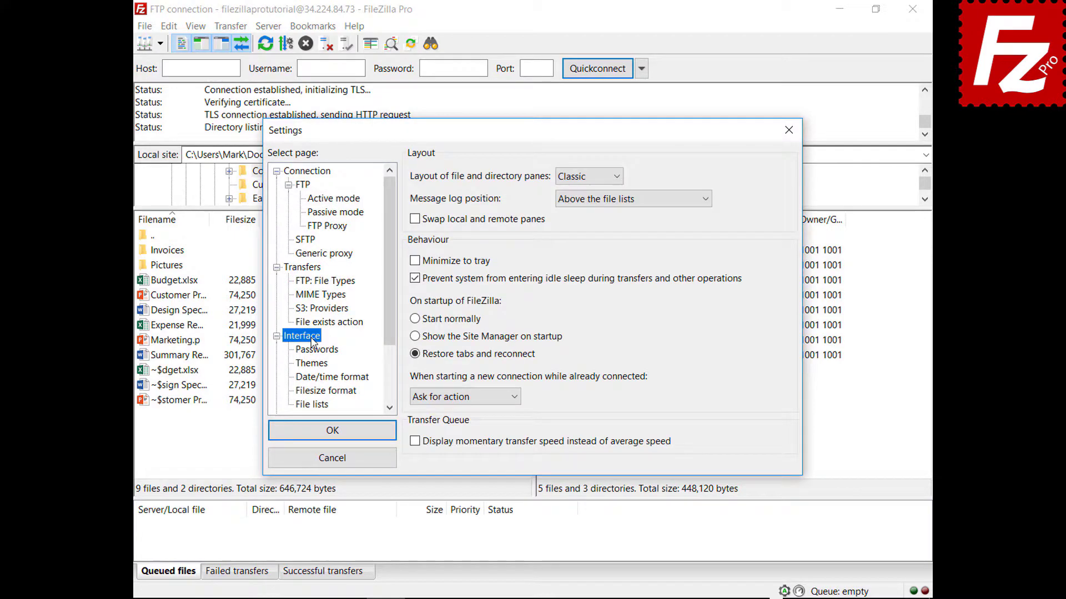
{"action": "left_click", "coordinate": [515, 397]}
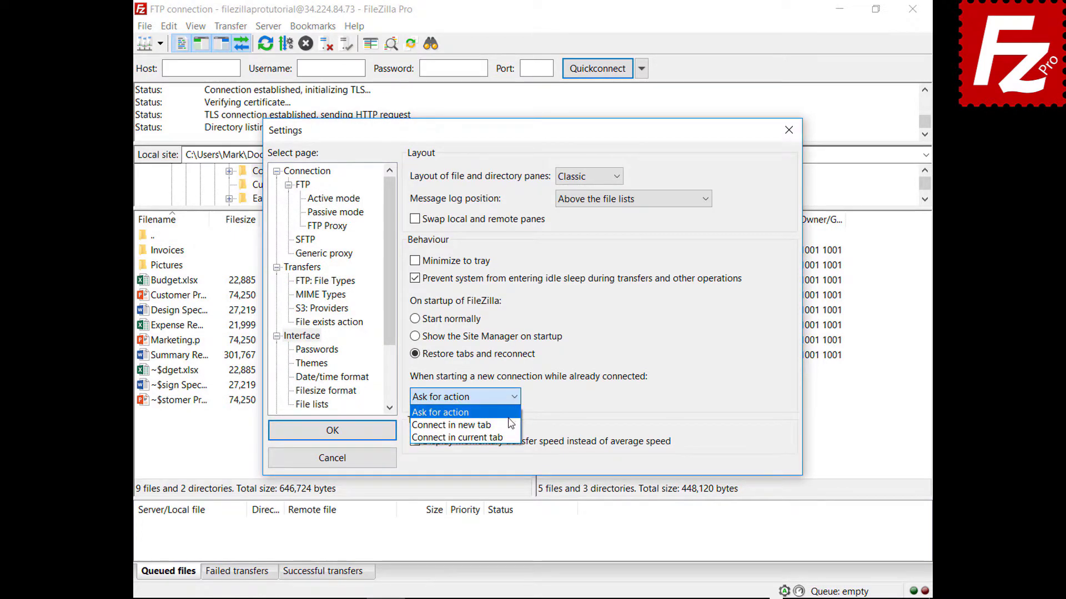
{"action": "left_click", "coordinate": [455, 425]}
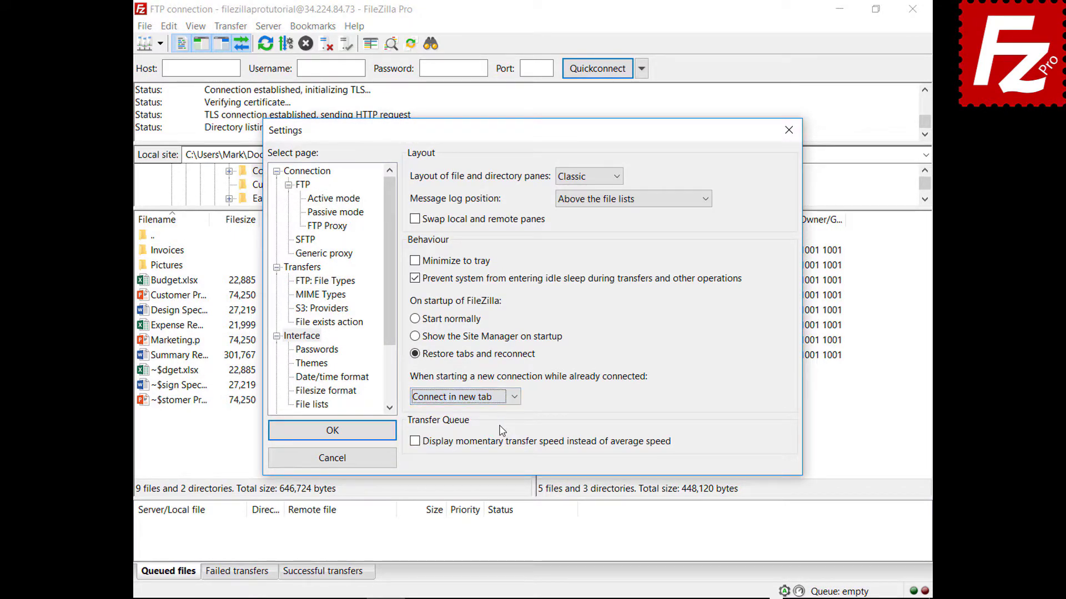
{"action": "left_click", "coordinate": [332, 431]}
{"action": "left_click", "coordinate": [161, 45]}
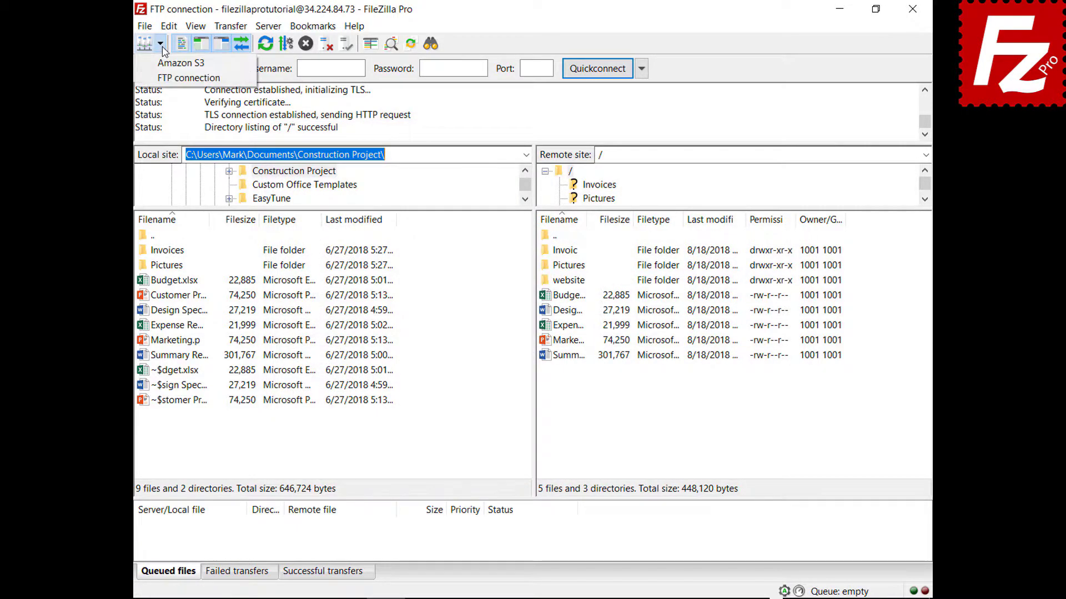
{"action": "left_click", "coordinate": [166, 59]}
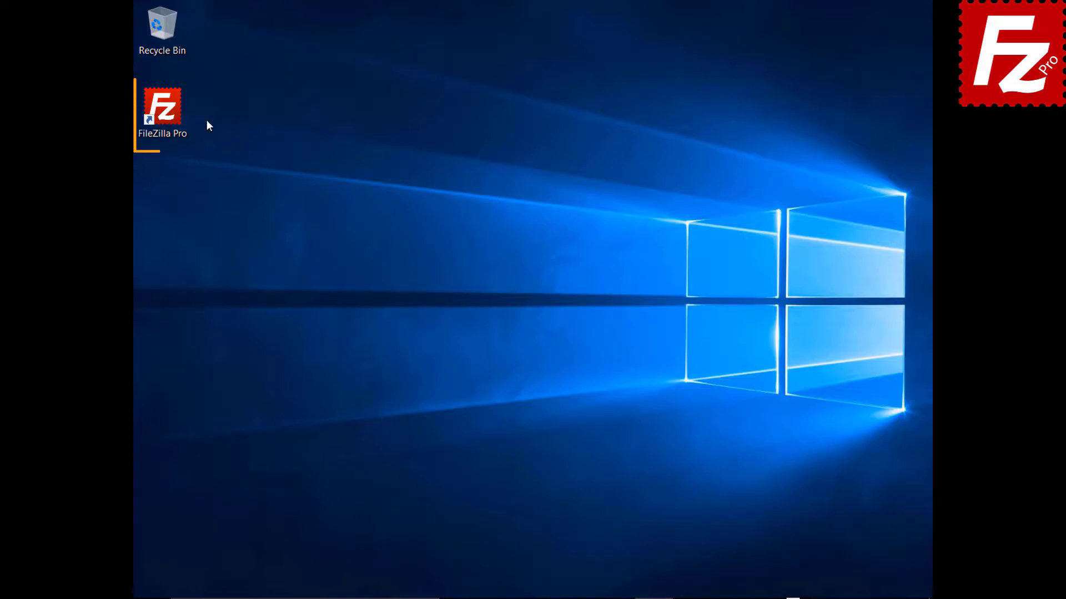
Step: Relaunch, open Amazon S3 in a second tab, and View/Edit README in filezillaprobucket
{"action": "double_click", "coordinate": [167, 114]}
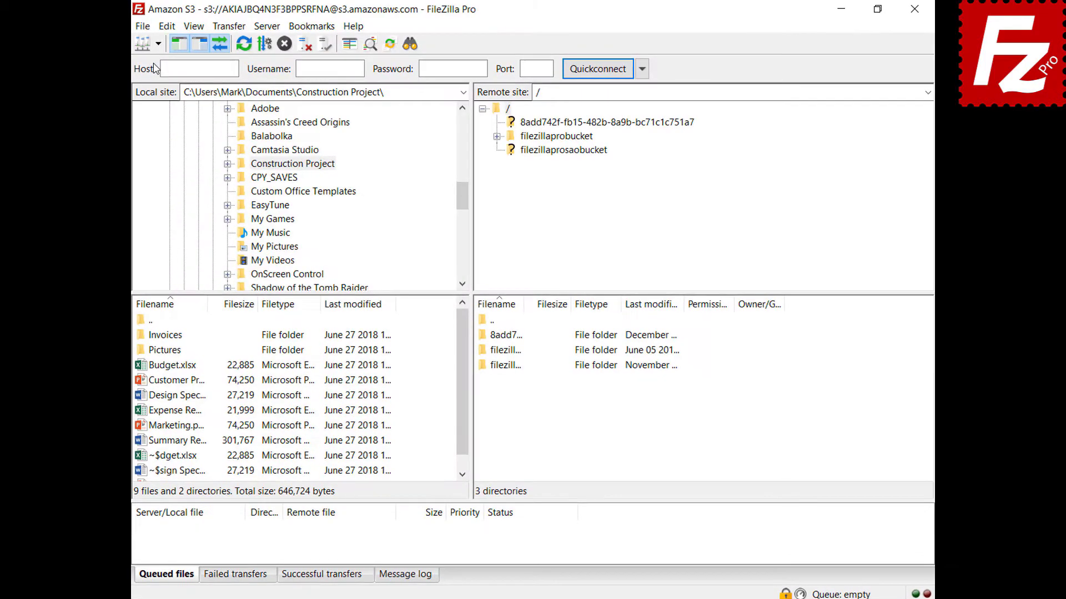
{"action": "left_click", "coordinate": [159, 44]}
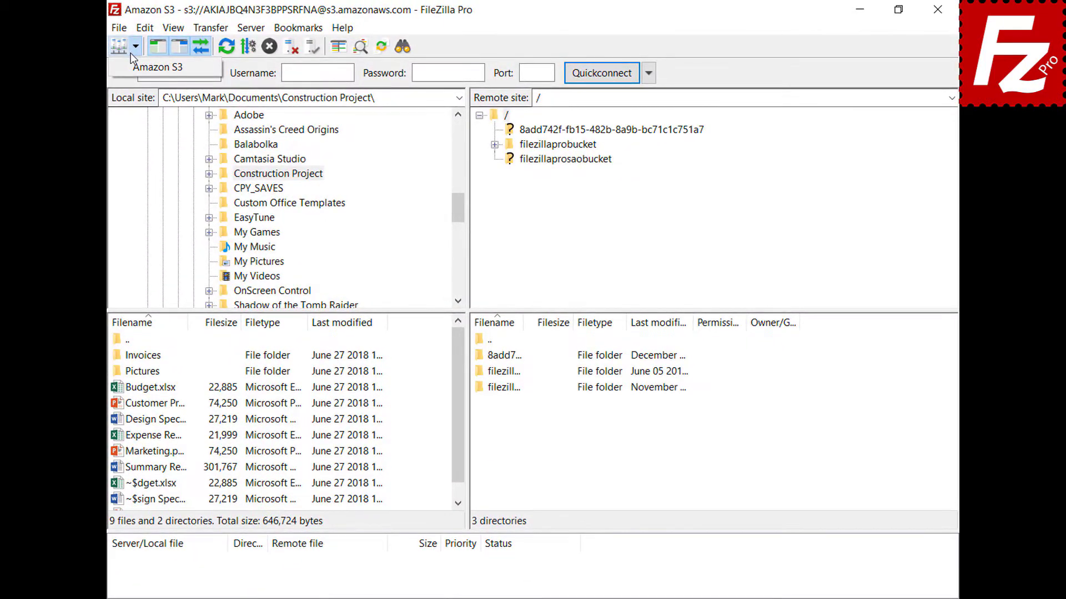
{"action": "left_click", "coordinate": [155, 61]}
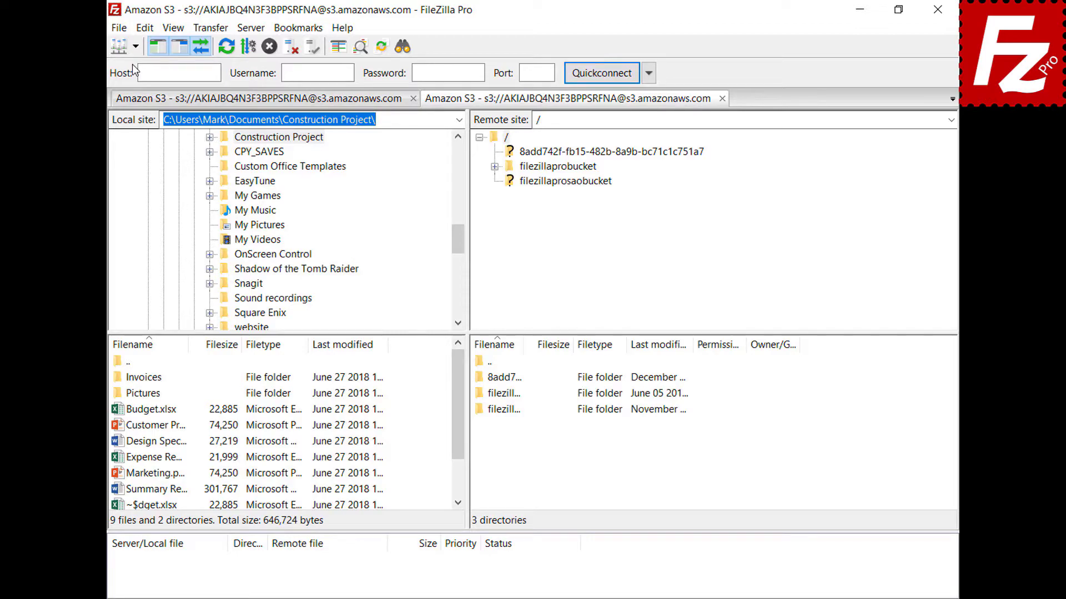
{"action": "left_click", "coordinate": [565, 169]}
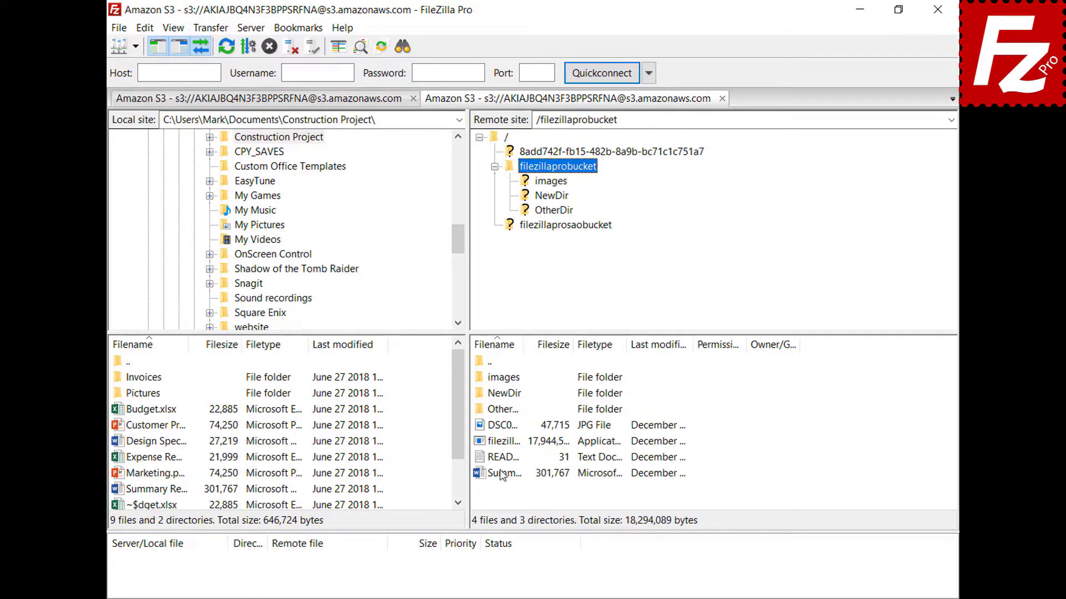
{"action": "right_click", "coordinate": [500, 458]}
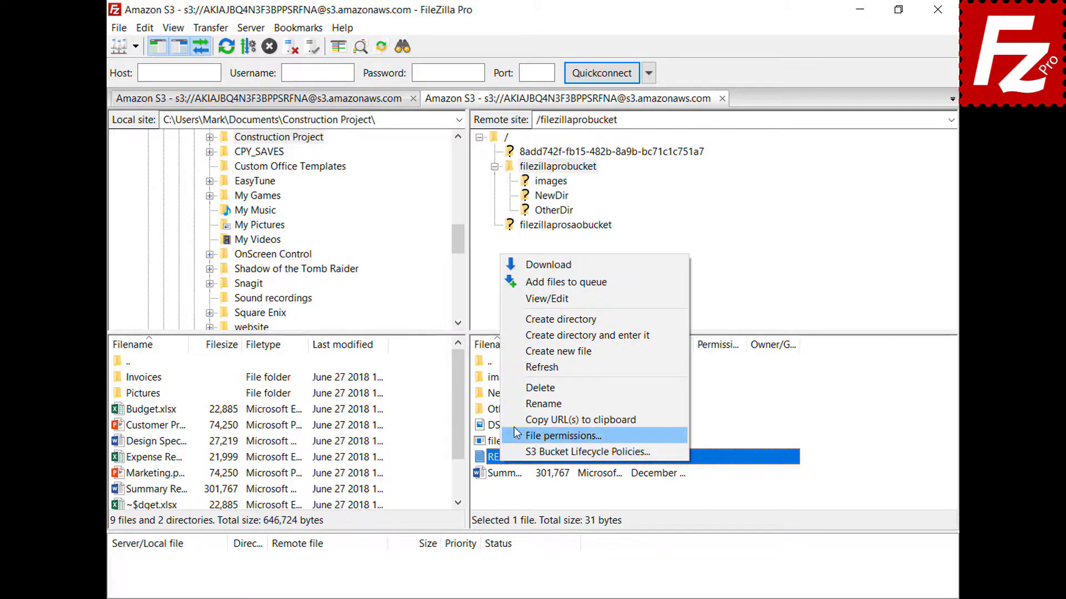
{"action": "left_click", "coordinate": [549, 302]}
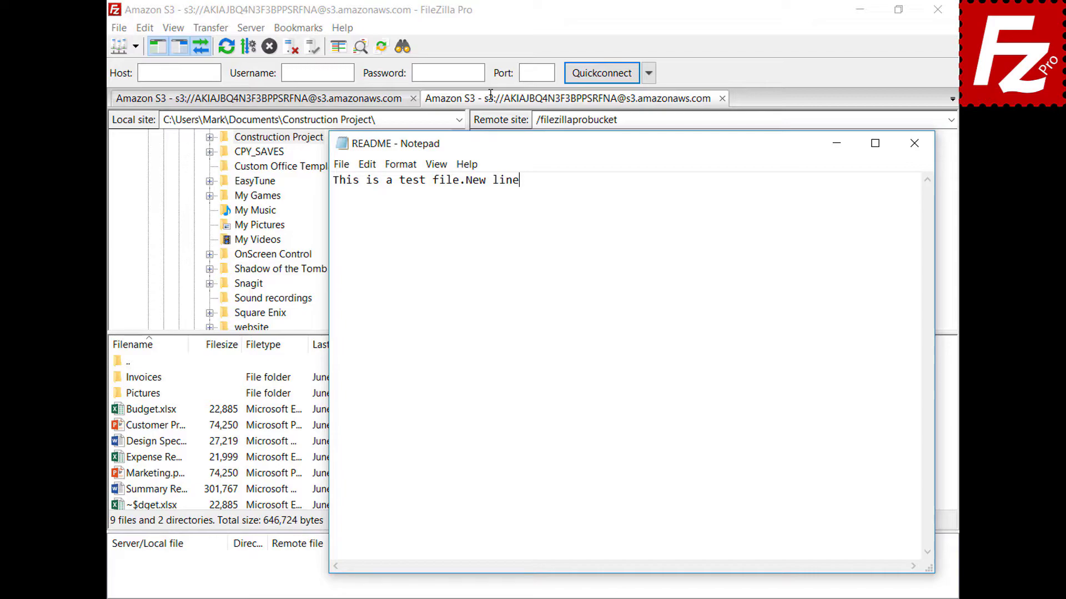
Step: Append a line reading 'New line' to README in Notepad and save it on closing
{"action": "key", "text": "Return"}
{"action": "type", "text": "New line"}
{"action": "left_click", "coordinate": [914, 145]}
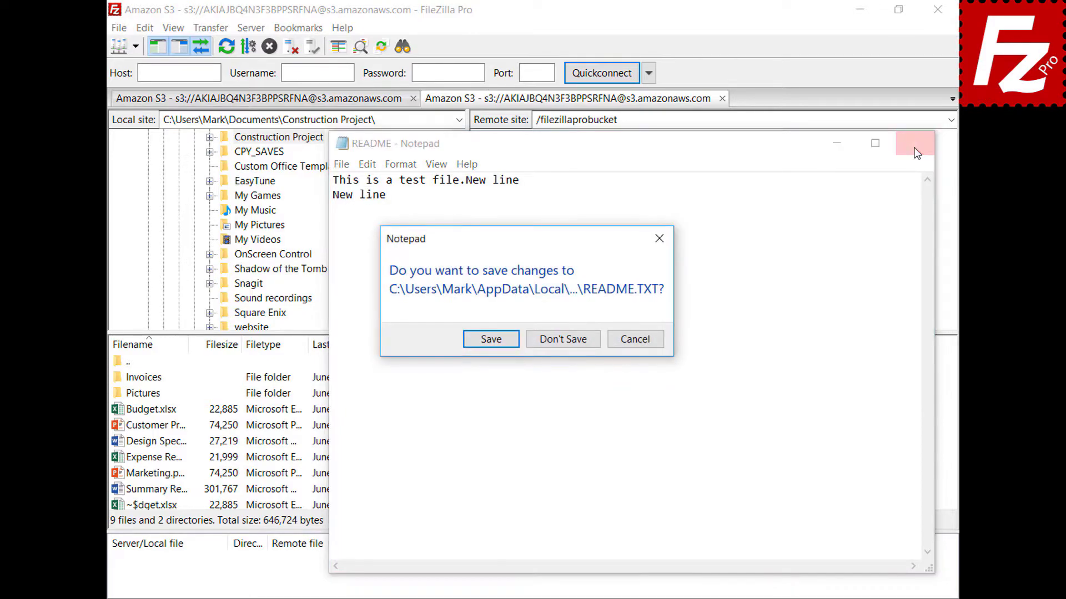
{"action": "left_click", "coordinate": [490, 341]}
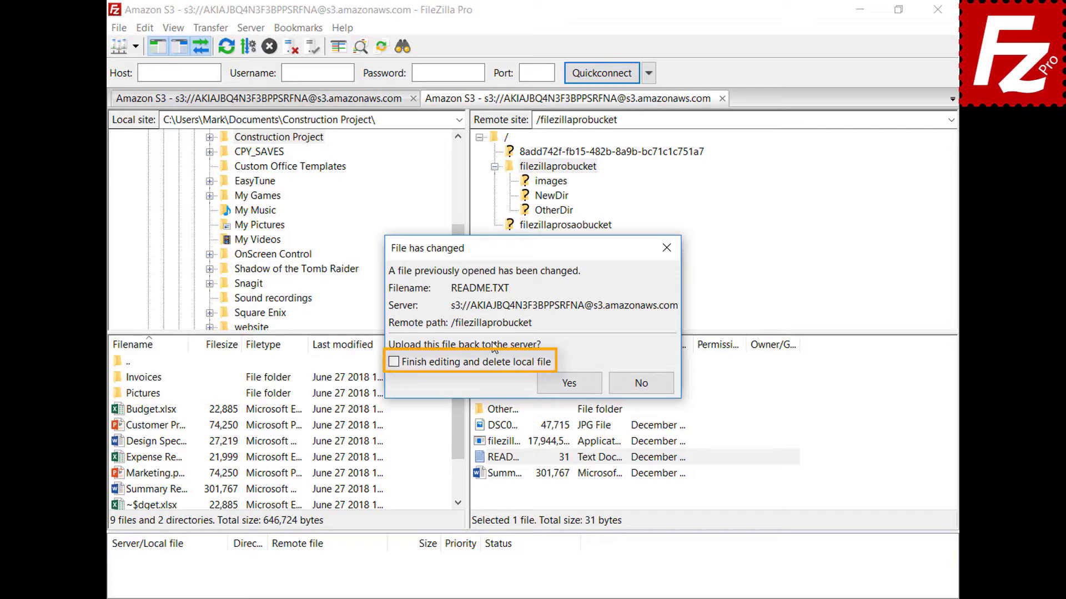
Step: Upload the edited README to the bucket and check README.TXT in the files-being-edited list
{"action": "left_click", "coordinate": [577, 389]}
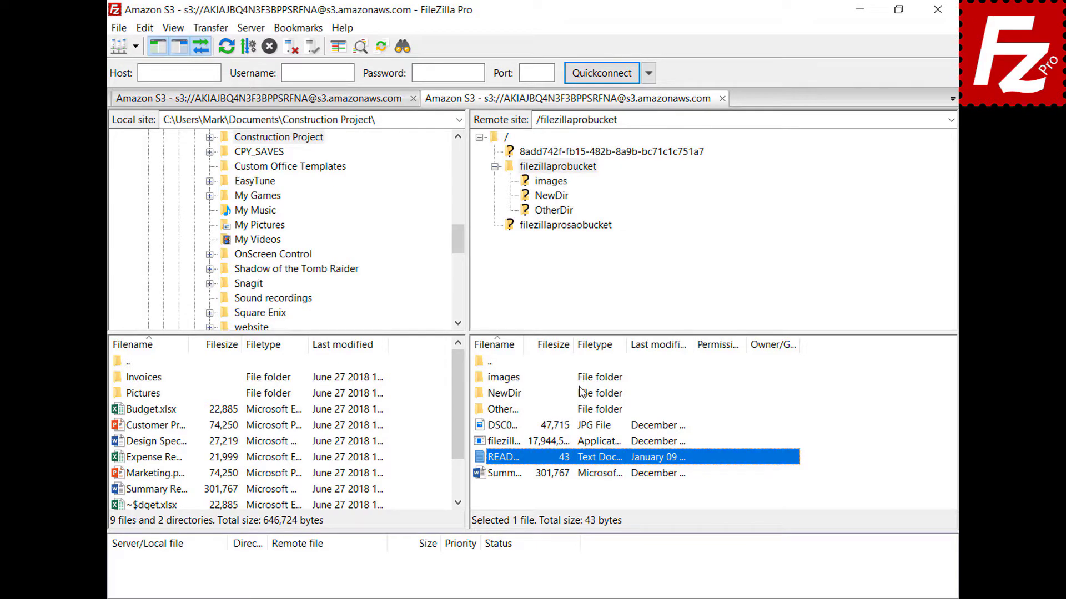
{"action": "left_click", "coordinate": [118, 28]}
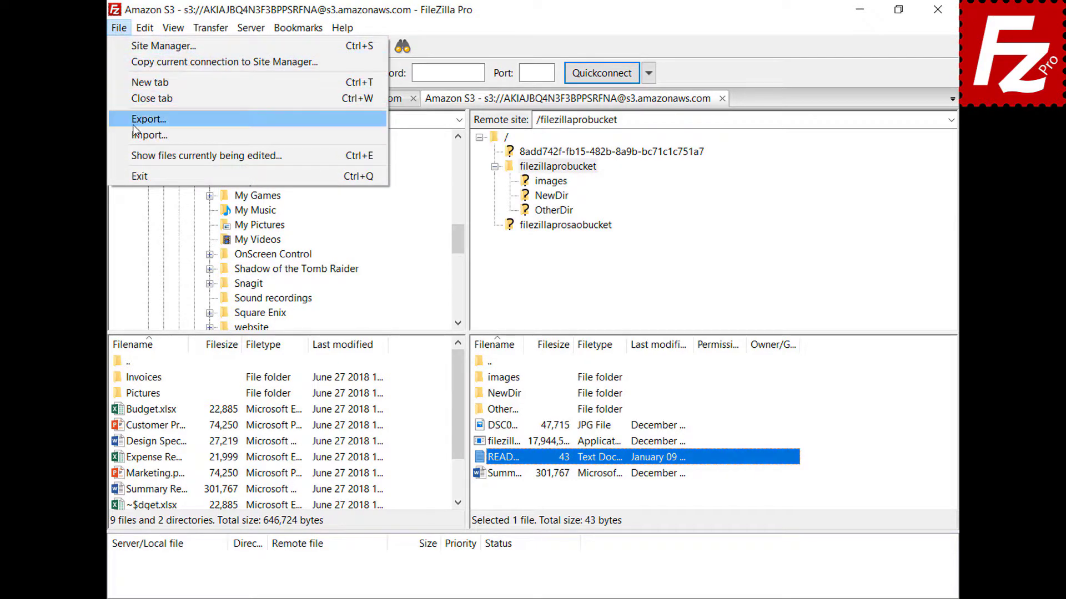
{"action": "left_click", "coordinate": [142, 155]}
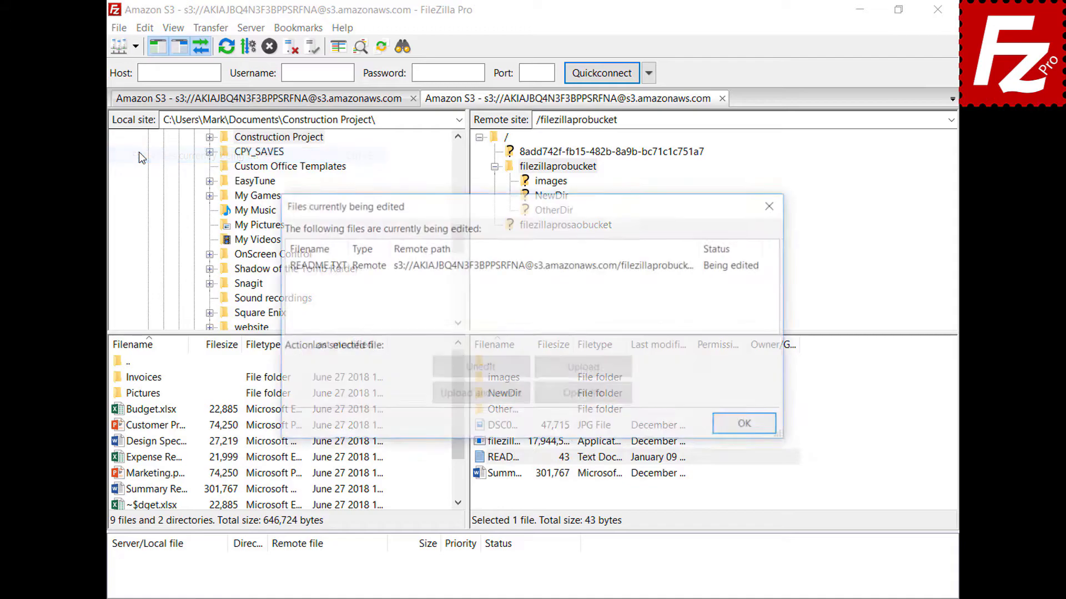
{"action": "left_click", "coordinate": [498, 268]}
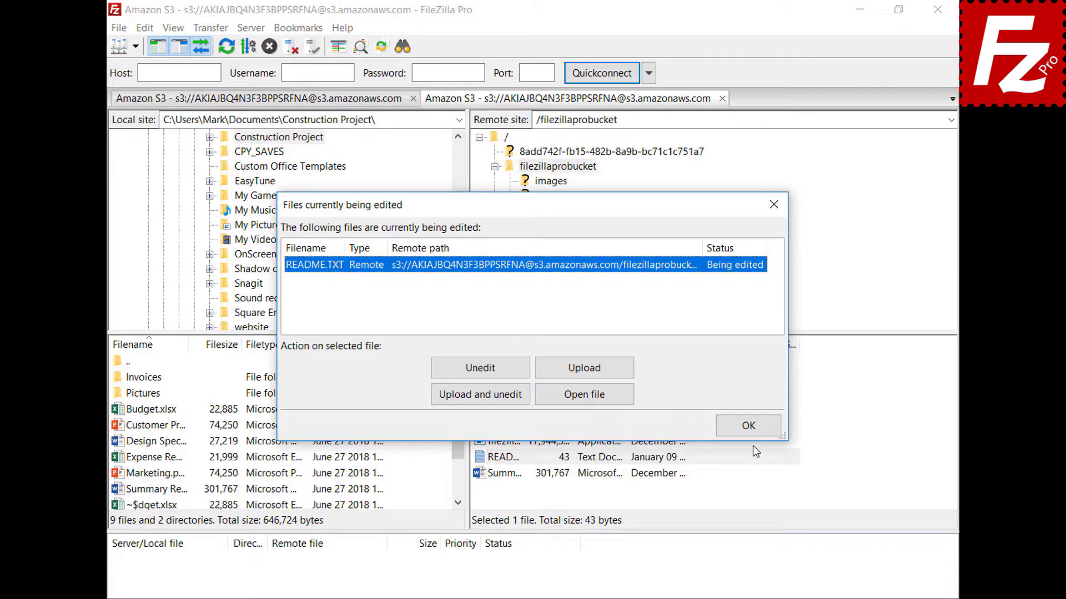
{"action": "left_click", "coordinate": [748, 425]}
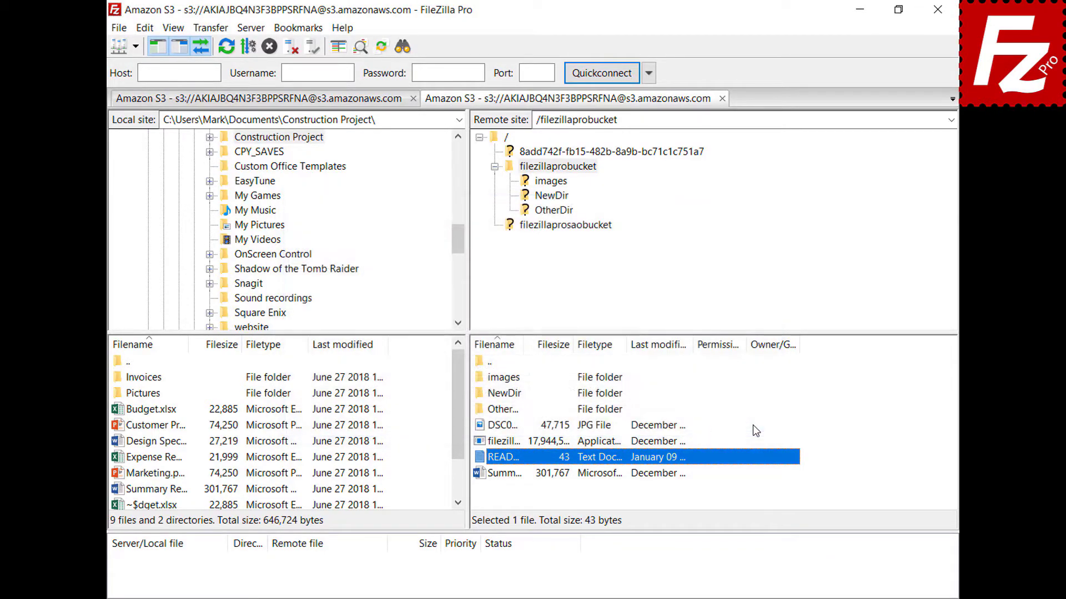
{"action": "left_click", "coordinate": [146, 29]}
Step: Add the custom filetype association jpg "C:\Windows\system32\mspaint.exe" and save the settings
{"action": "left_click", "coordinate": [152, 82]}
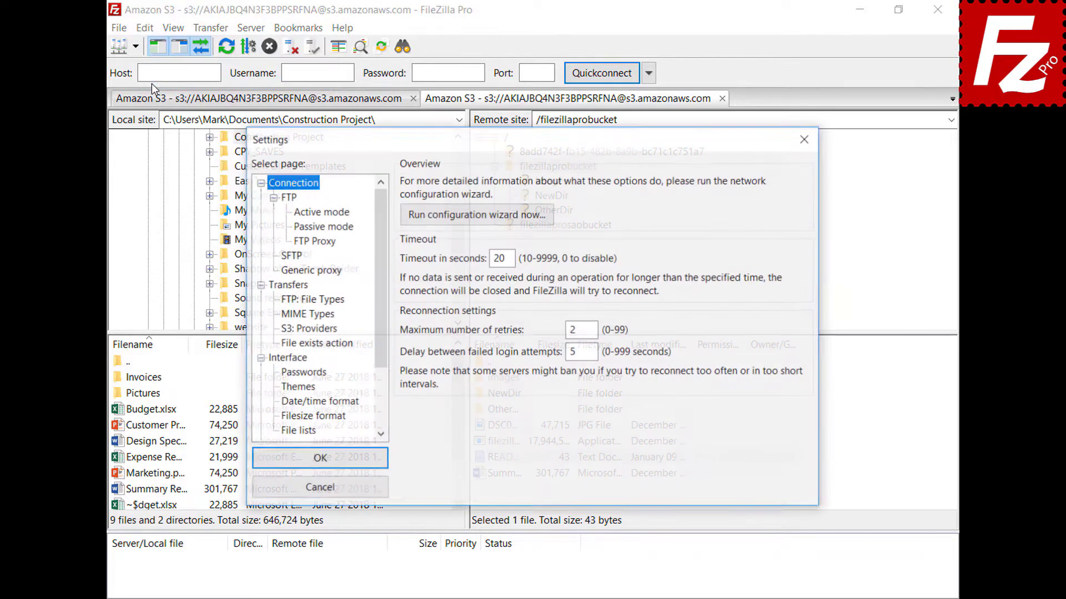
{"action": "left_click_drag", "start_coordinate": [377, 211], "coordinate": [377, 272]}
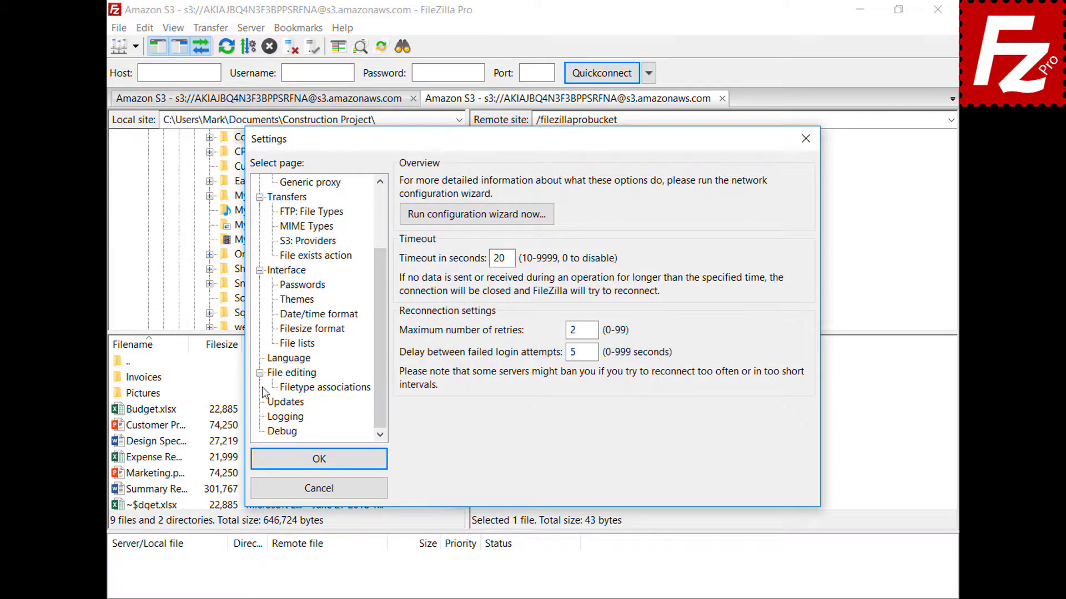
{"action": "left_click", "coordinate": [274, 375]}
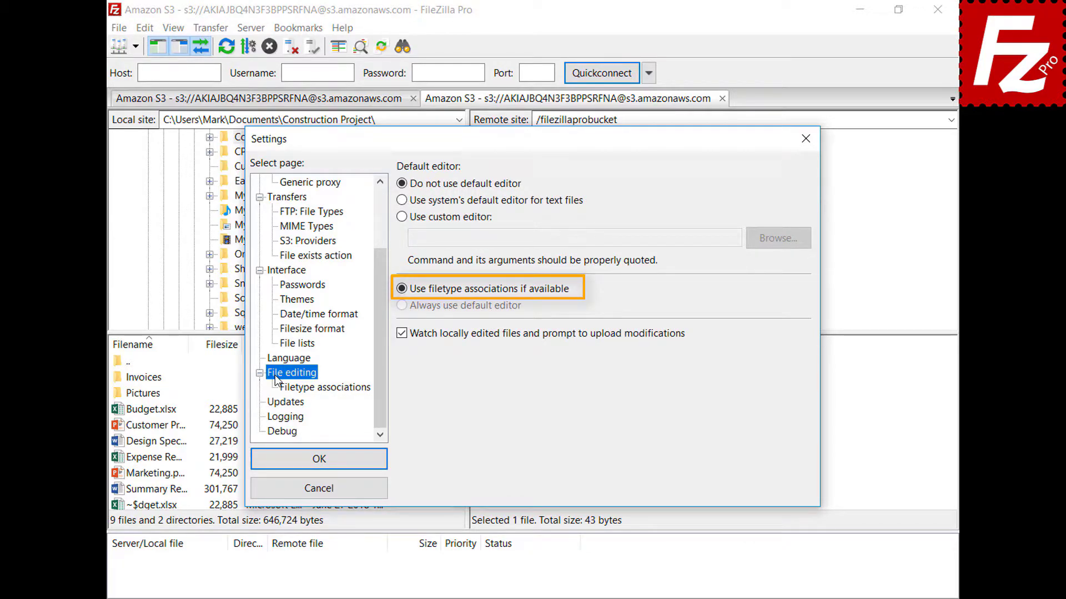
{"action": "left_click", "coordinate": [335, 393]}
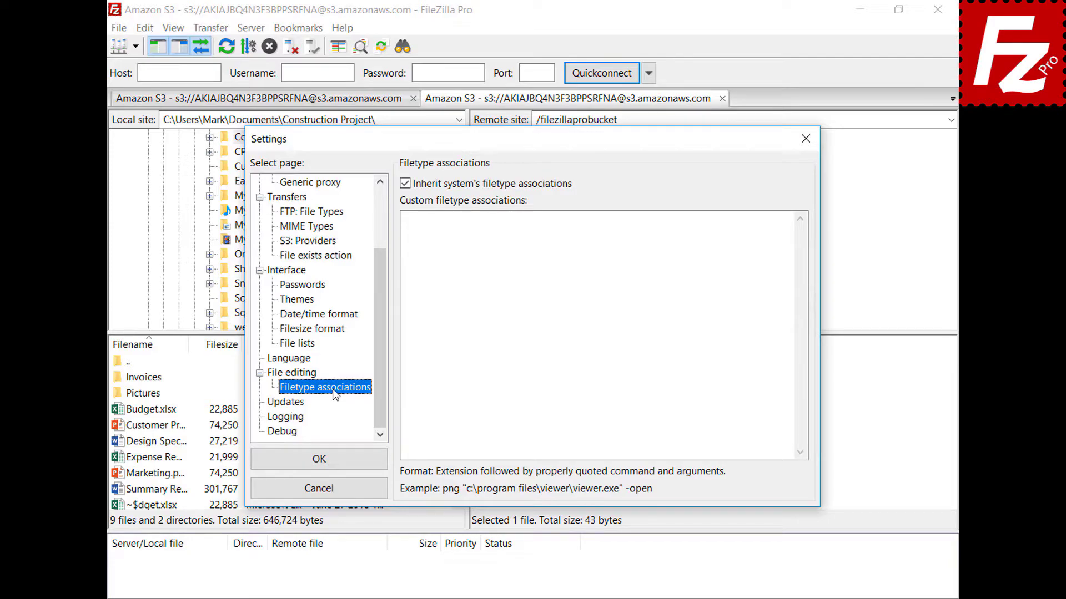
{"action": "left_click", "coordinate": [769, 231]}
{"action": "type", "text": "jpg \"C:\\Windows\\system32\\mspaint.exe\""}
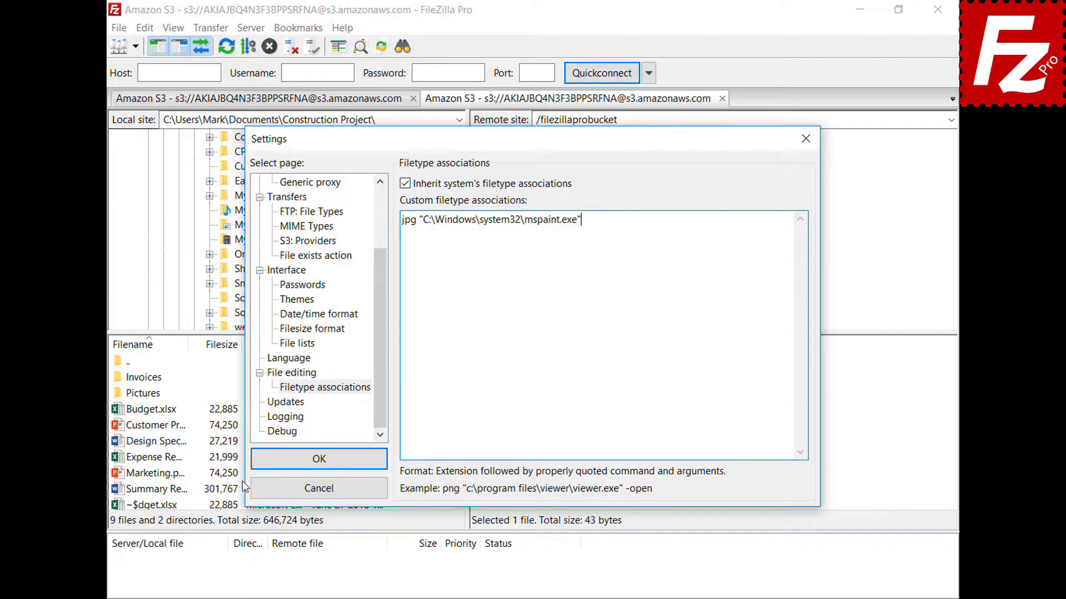
{"action": "left_click", "coordinate": [261, 466]}
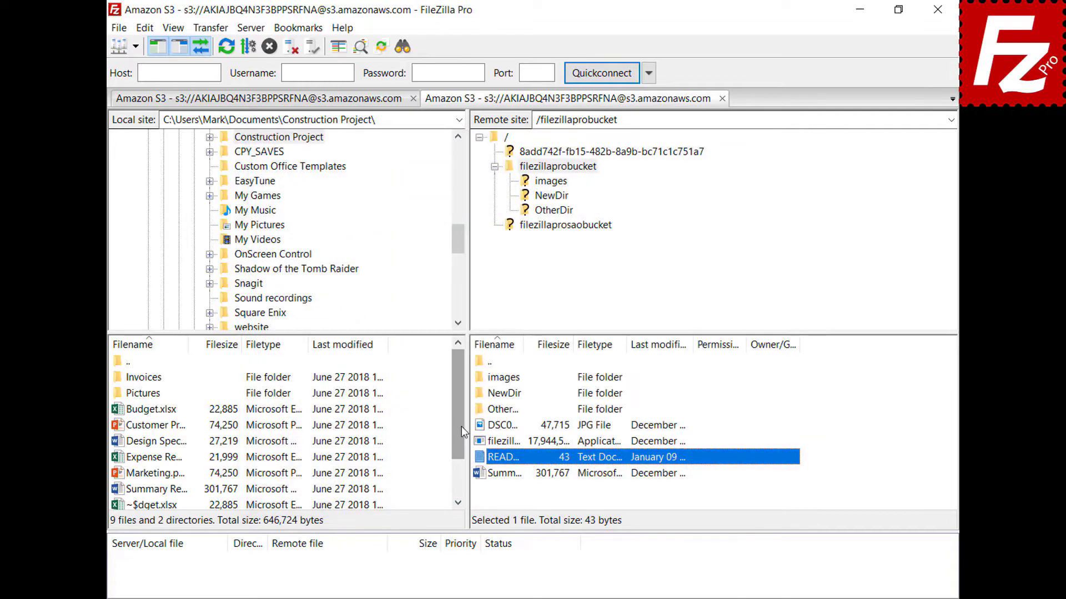
Step: Open the remote JPG with View/Edit to confirm it launches in Paint, then close Paint
{"action": "right_click", "coordinate": [479, 427]}
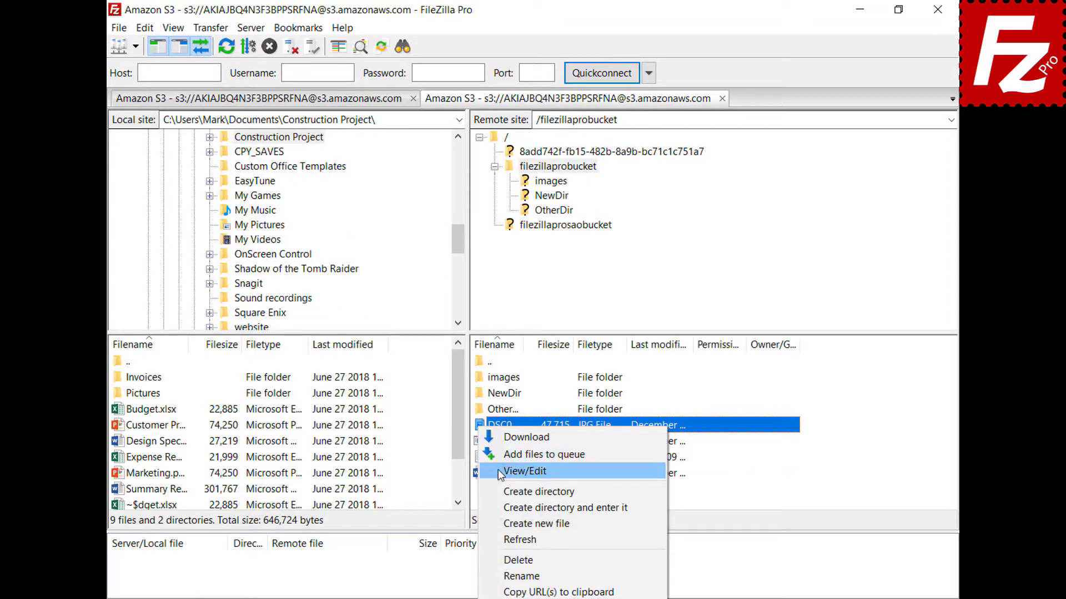
{"action": "left_click", "coordinate": [498, 471]}
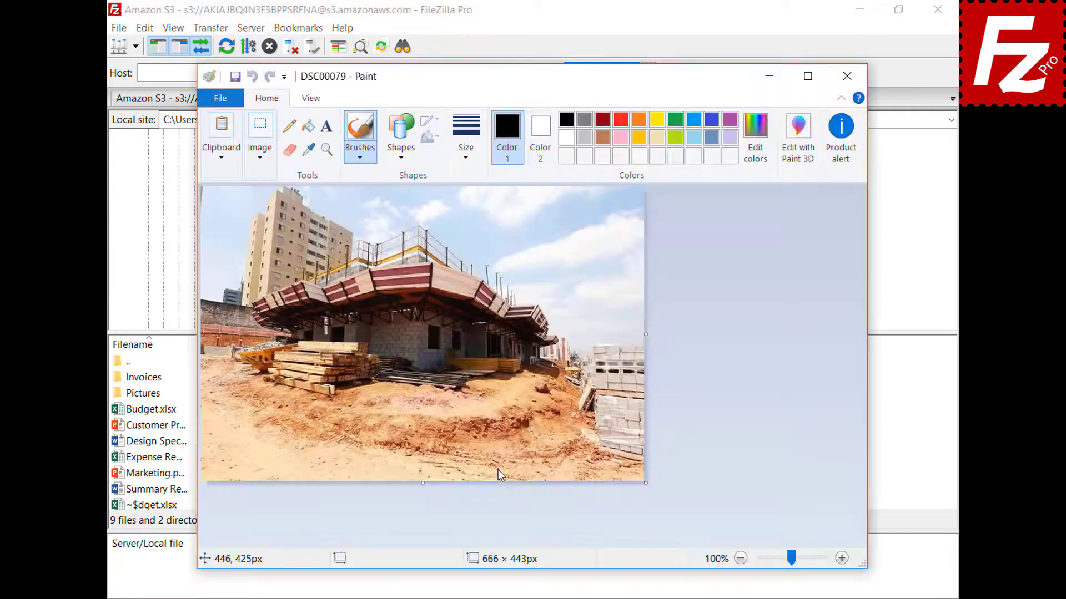
{"action": "left_click", "coordinate": [848, 77]}
Step: Revisit the File editing page in FileZilla Pro's Settings
{"action": "left_click", "coordinate": [144, 28]}
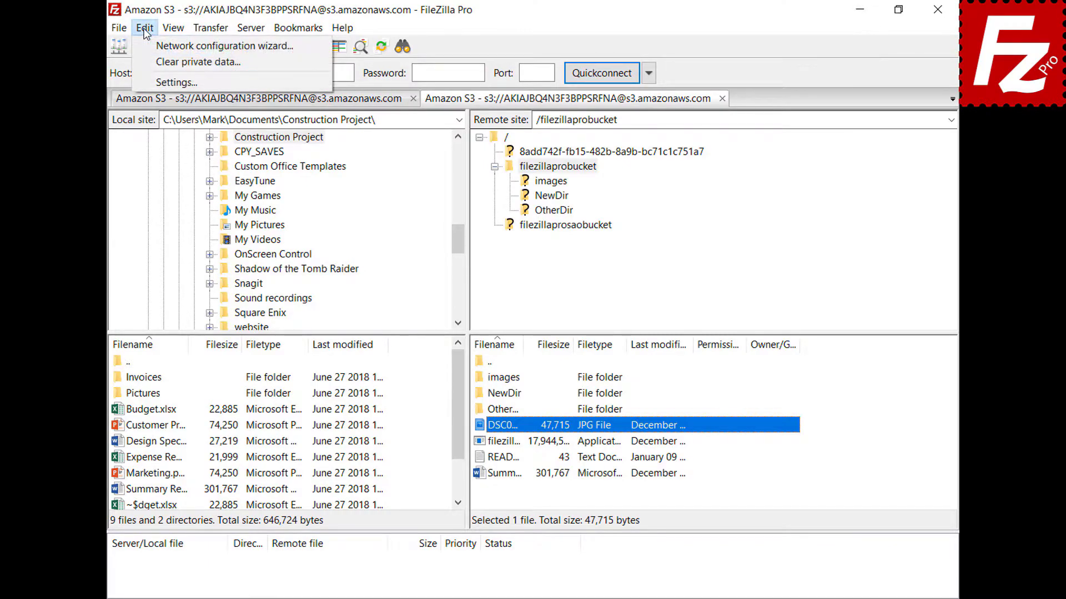
{"action": "left_click", "coordinate": [154, 81]}
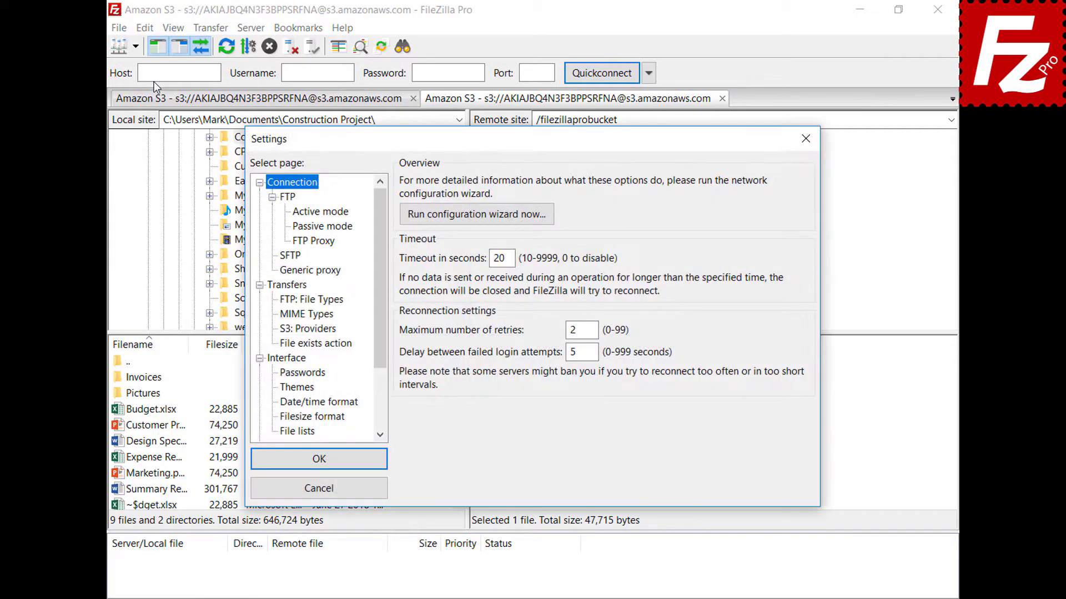
{"action": "left_click_drag", "start_coordinate": [382, 215], "coordinate": [387, 274]}
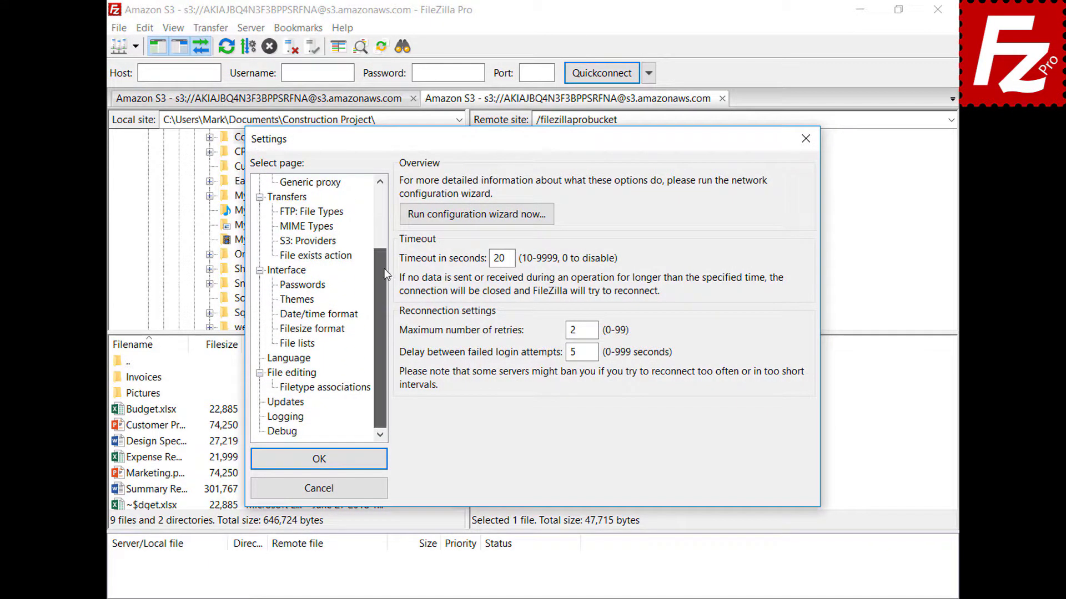
{"action": "left_click", "coordinate": [274, 374]}
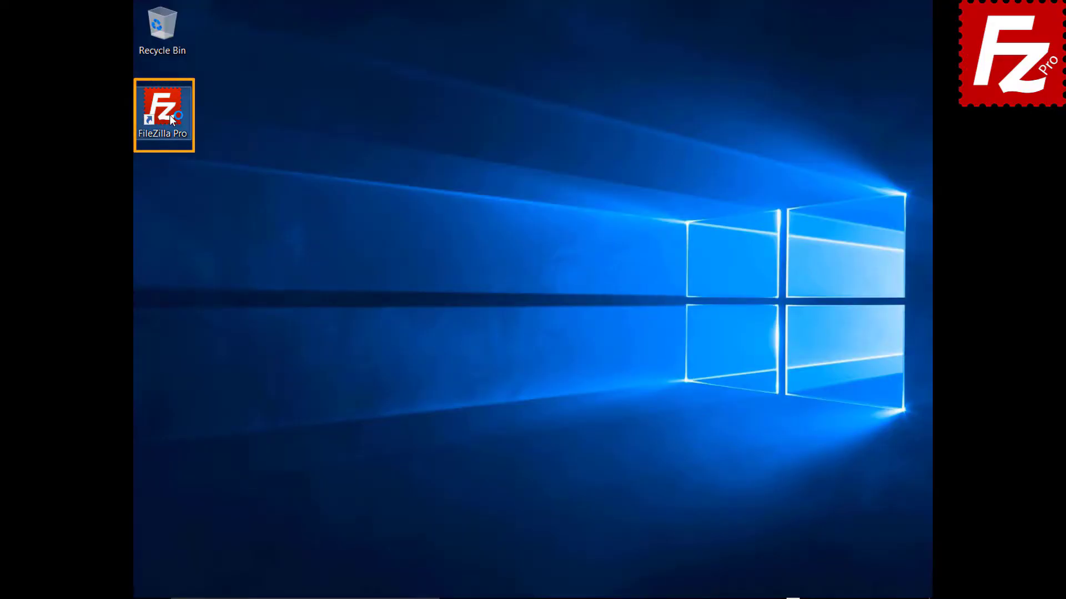
Step: Relaunch FileZilla Pro, connect to the saved FTP site and start a new bookmark
{"action": "double_click", "coordinate": [169, 115]}
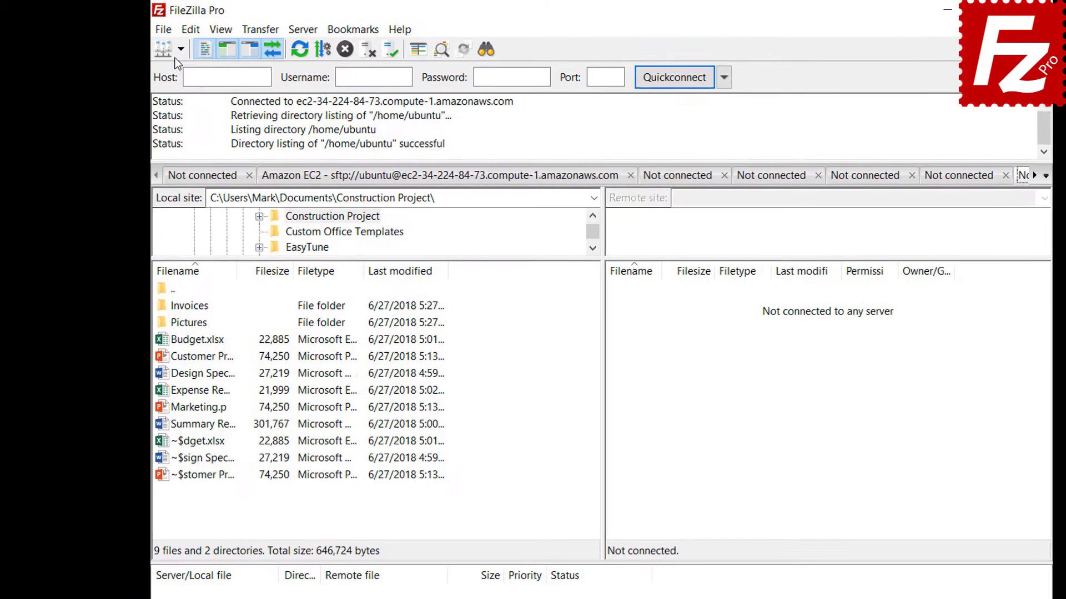
{"action": "left_click", "coordinate": [160, 44]}
{"action": "left_click", "coordinate": [186, 70]}
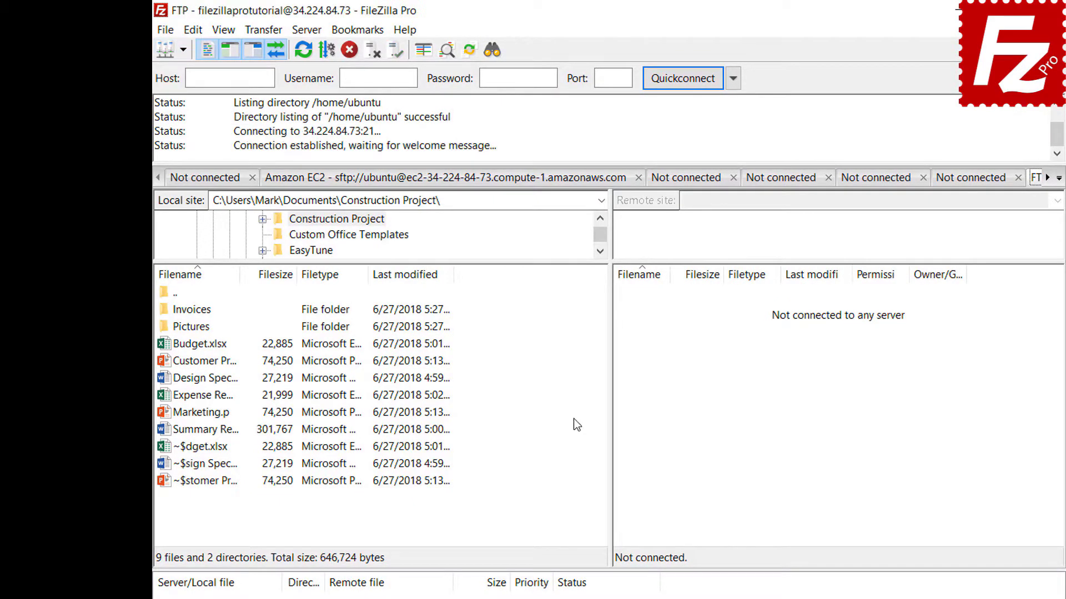
{"action": "left_click", "coordinate": [358, 31]}
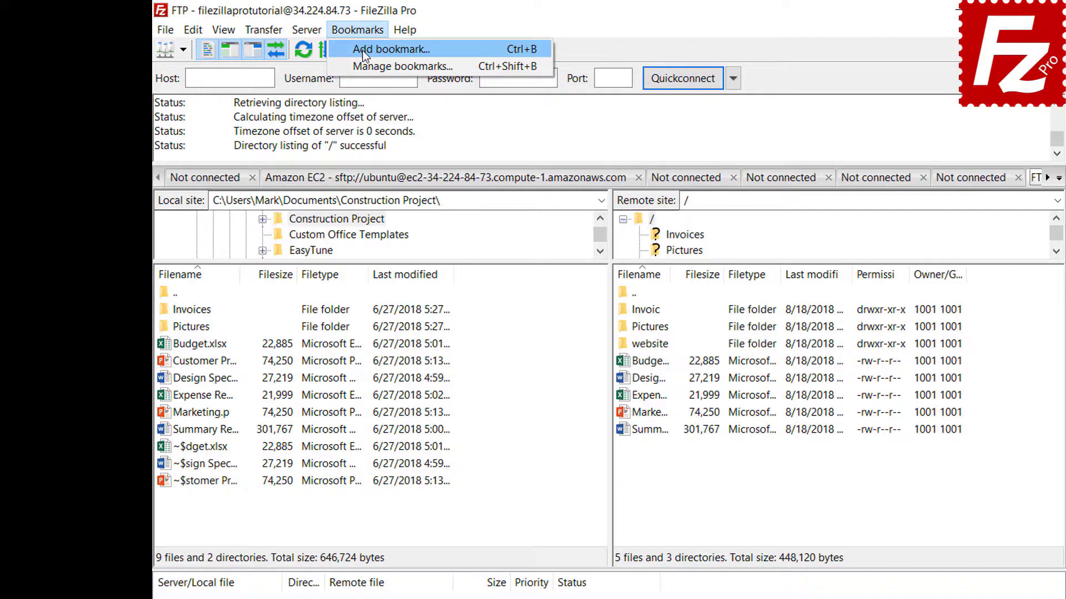
{"action": "left_click", "coordinate": [362, 51]}
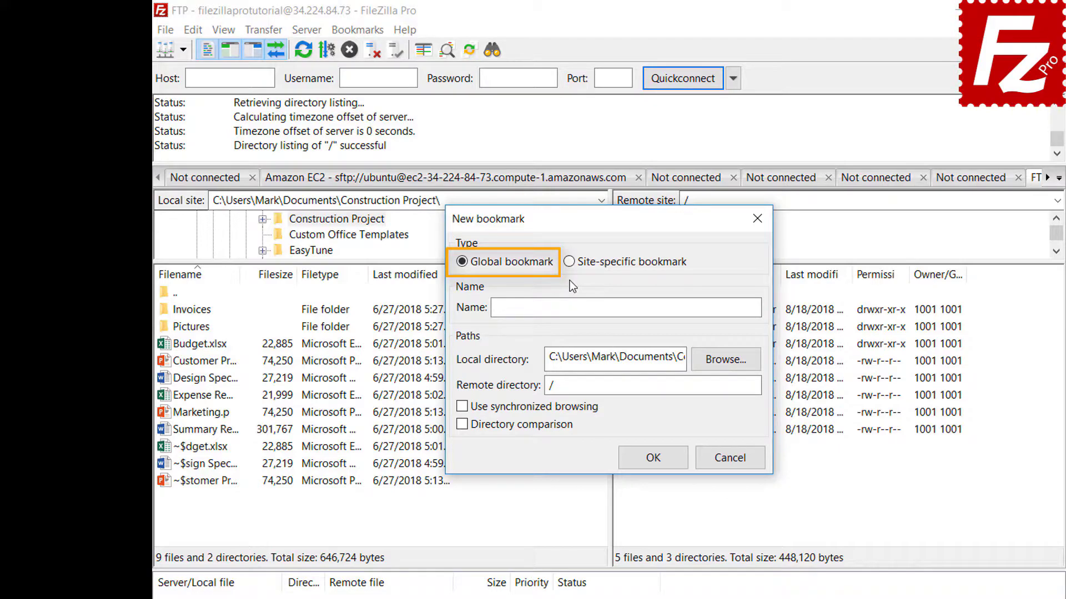
Step: Create site-specific bookmark 'FTP-Pictures' with the local Pictures folder and remote directory /Pictures
{"action": "left_click", "coordinate": [569, 263]}
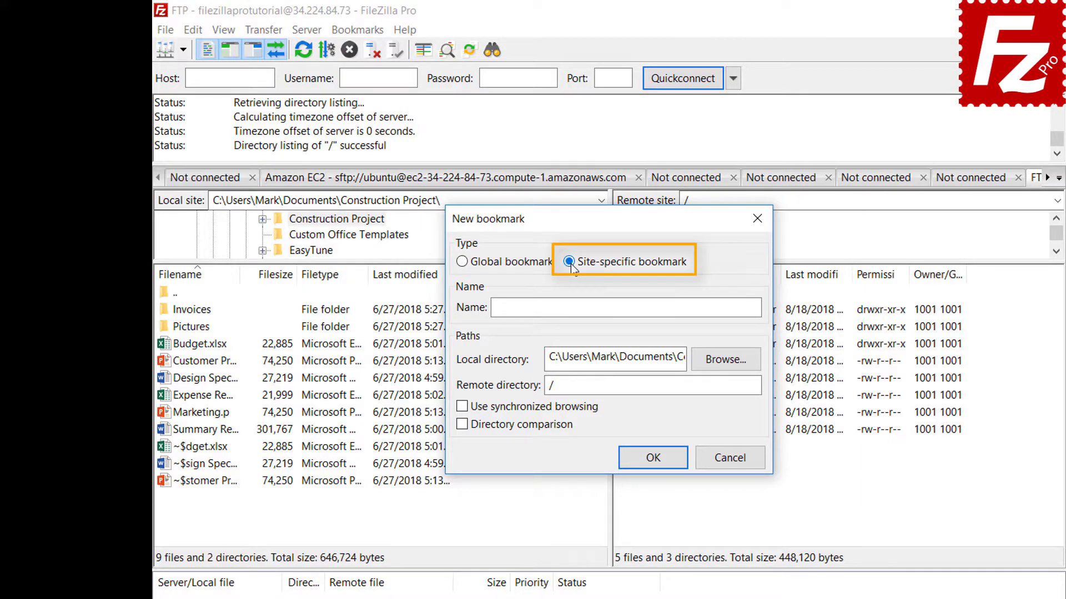
{"action": "left_click", "coordinate": [705, 306]}
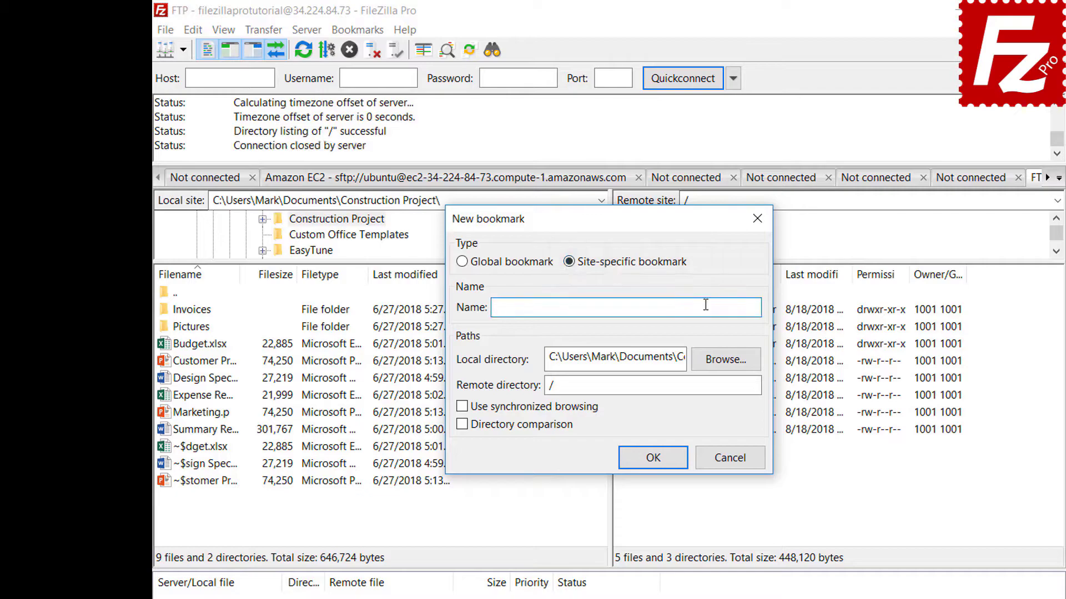
{"action": "type", "text": "FTP-Pictures"}
{"action": "left_click", "coordinate": [727, 361]}
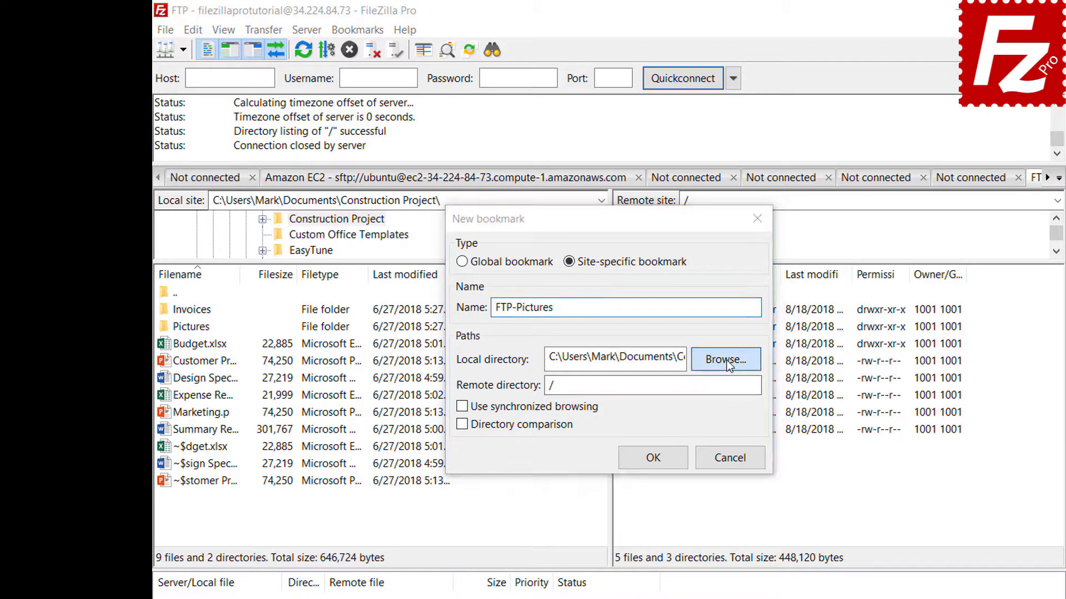
{"action": "double_click", "coordinate": [650, 348]}
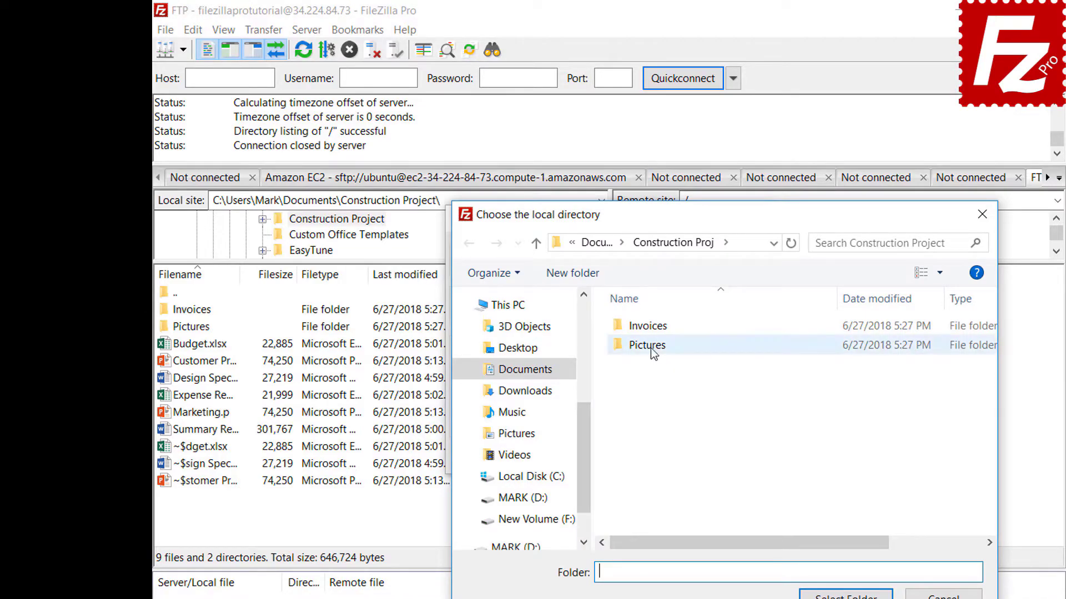
{"action": "left_click", "coordinate": [845, 595]}
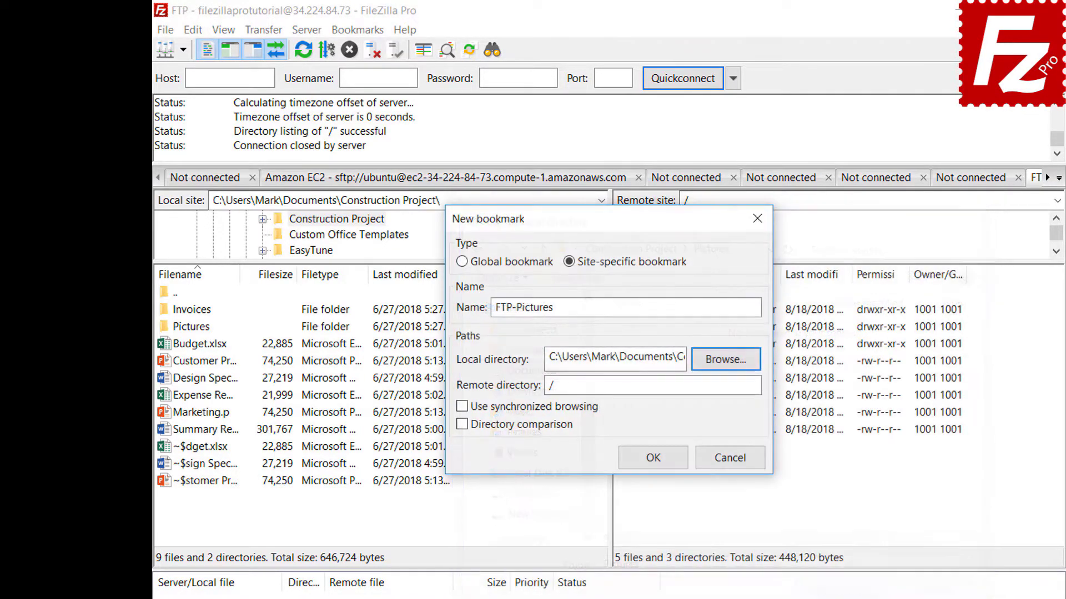
{"action": "left_click", "coordinate": [728, 388]}
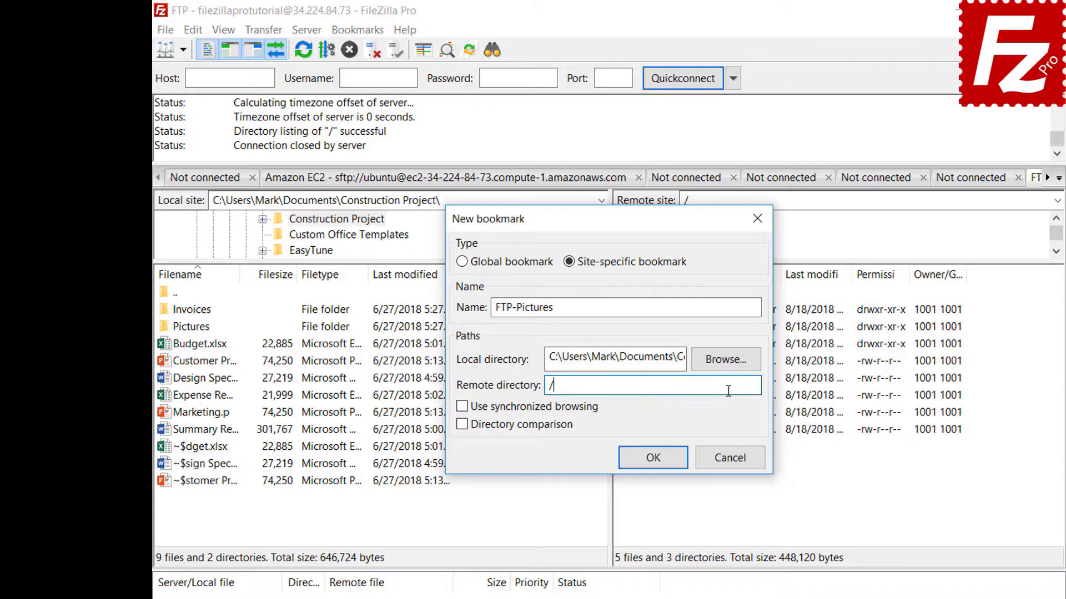
{"action": "type", "text": "Pict"}
{"action": "type", "text": "ures"}
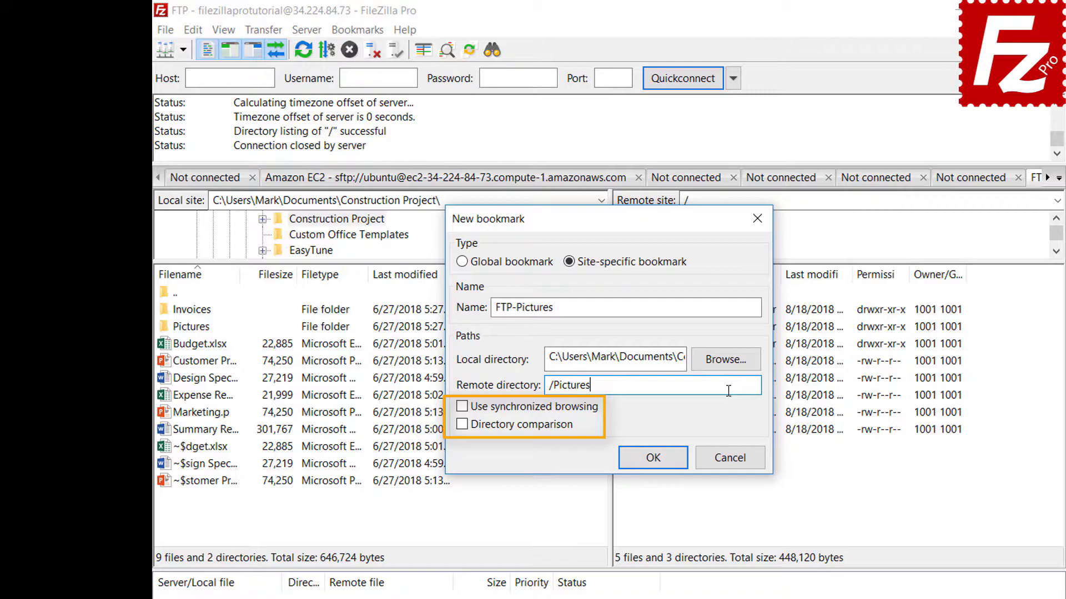
{"action": "left_click", "coordinate": [661, 464]}
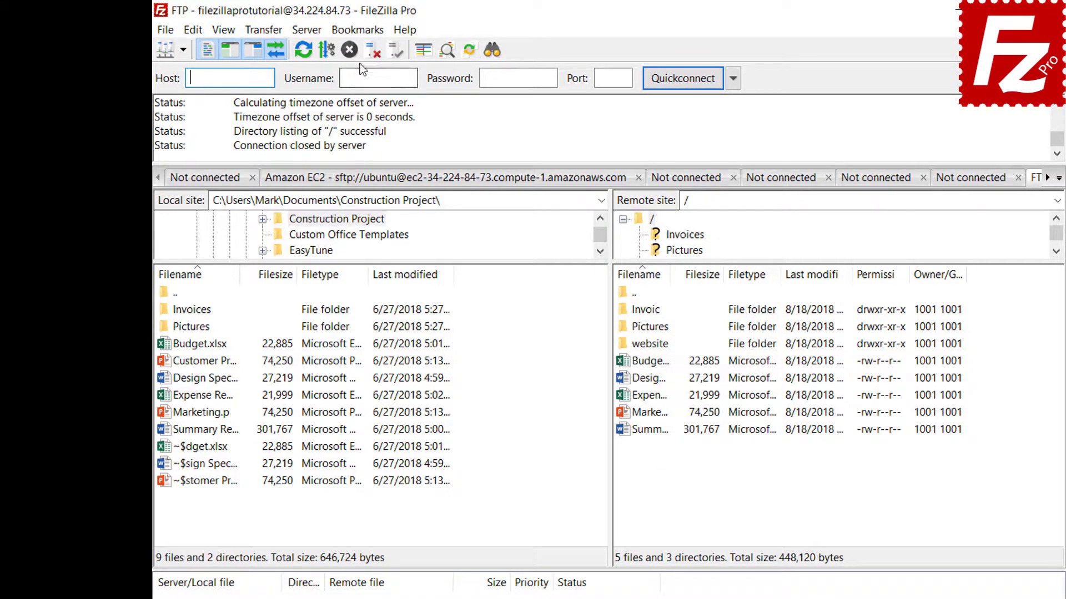
Step: Jump to the FTP-Pictures bookmark, then disconnect from the server
{"action": "left_click", "coordinate": [359, 31]}
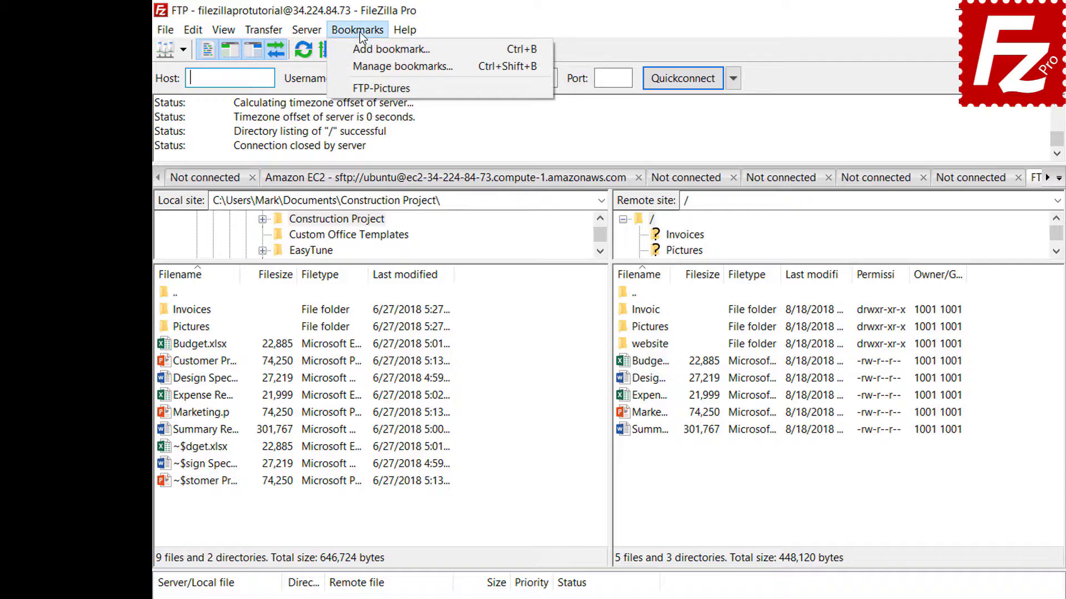
{"action": "left_click", "coordinate": [360, 88]}
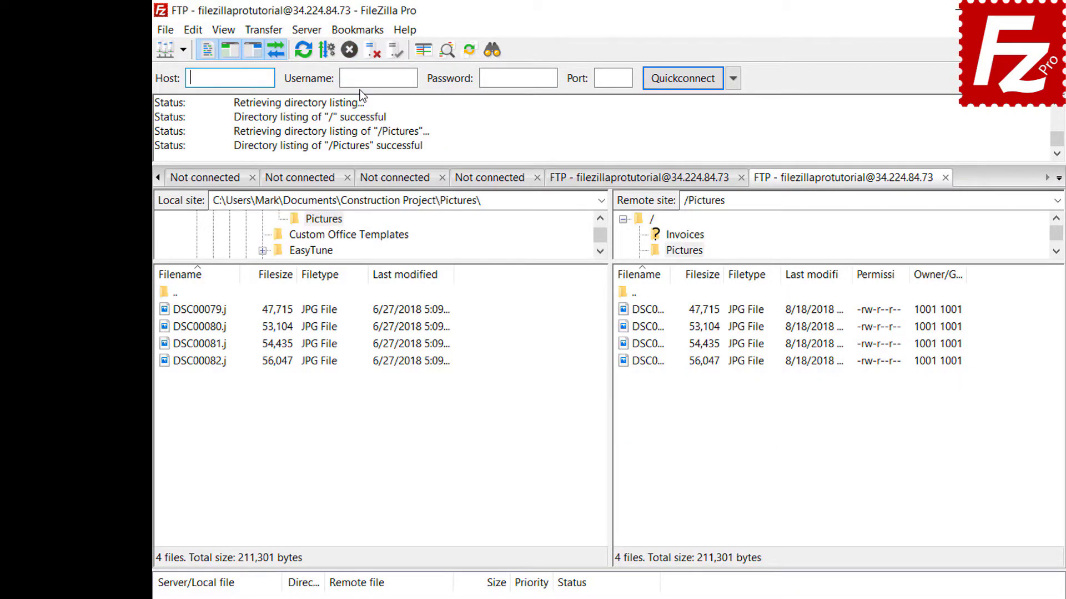
{"action": "left_click", "coordinate": [372, 52]}
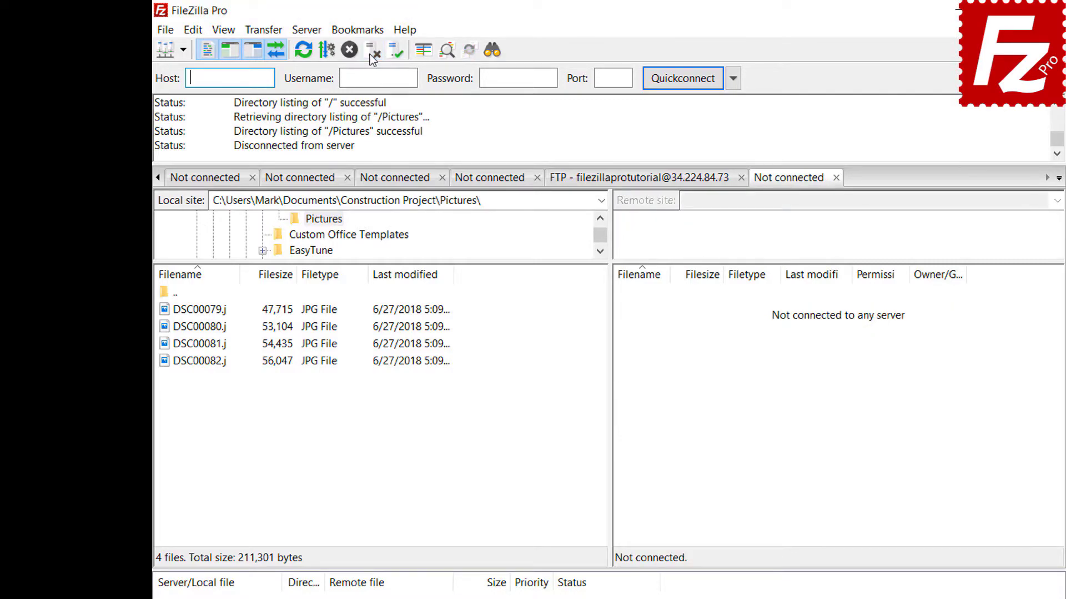
Step: Reconnect through the FTP-Pictures entry in the Site Manager and open the bookmark manager
{"action": "left_click", "coordinate": [165, 30]}
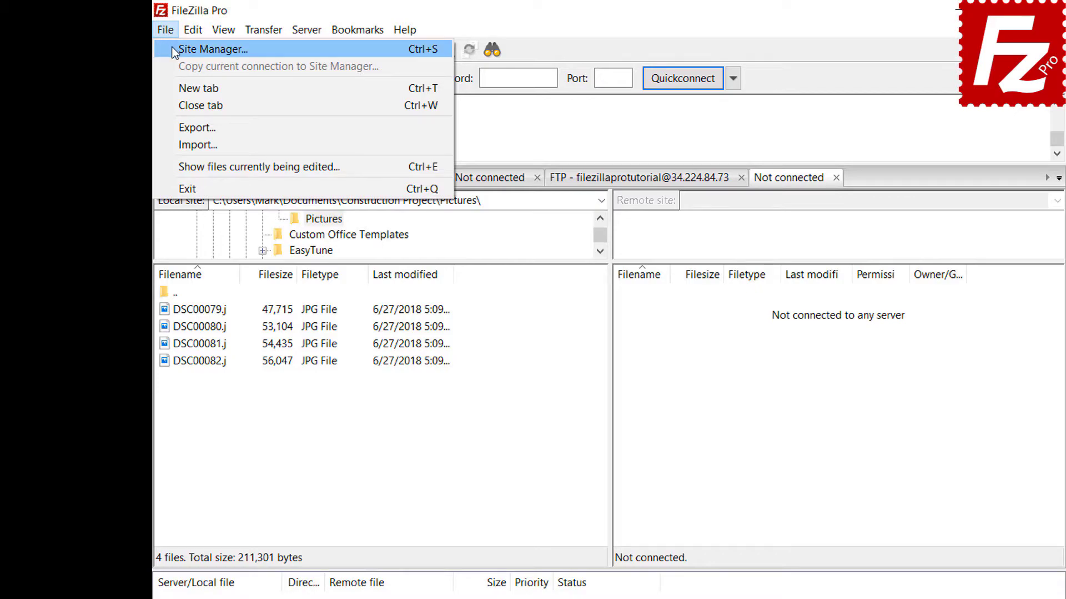
{"action": "left_click", "coordinate": [175, 51]}
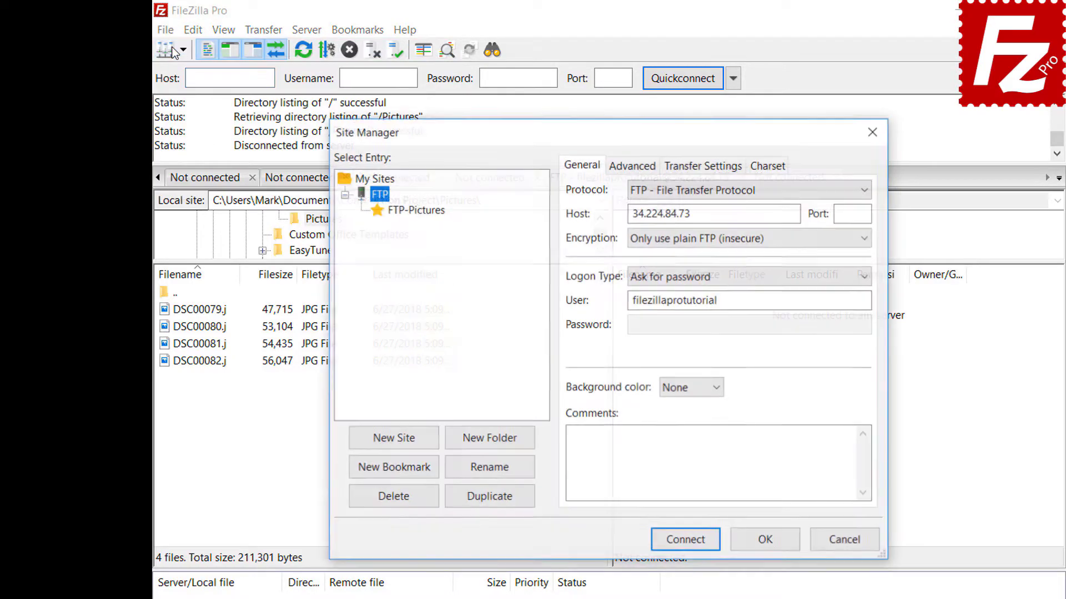
{"action": "left_click", "coordinate": [417, 211]}
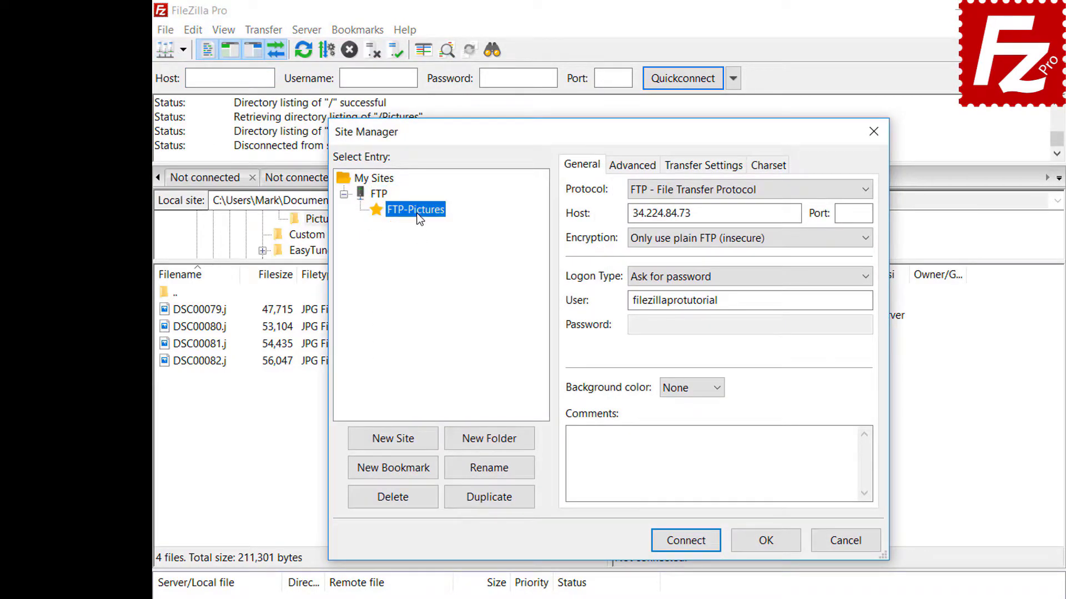
{"action": "left_click", "coordinate": [694, 543]}
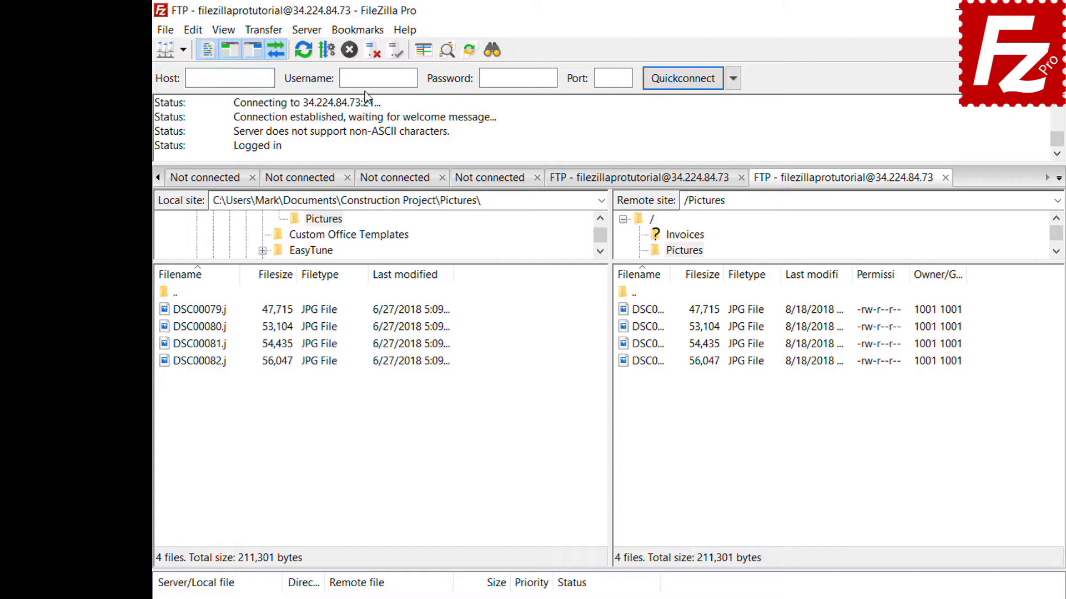
{"action": "left_click", "coordinate": [365, 34]}
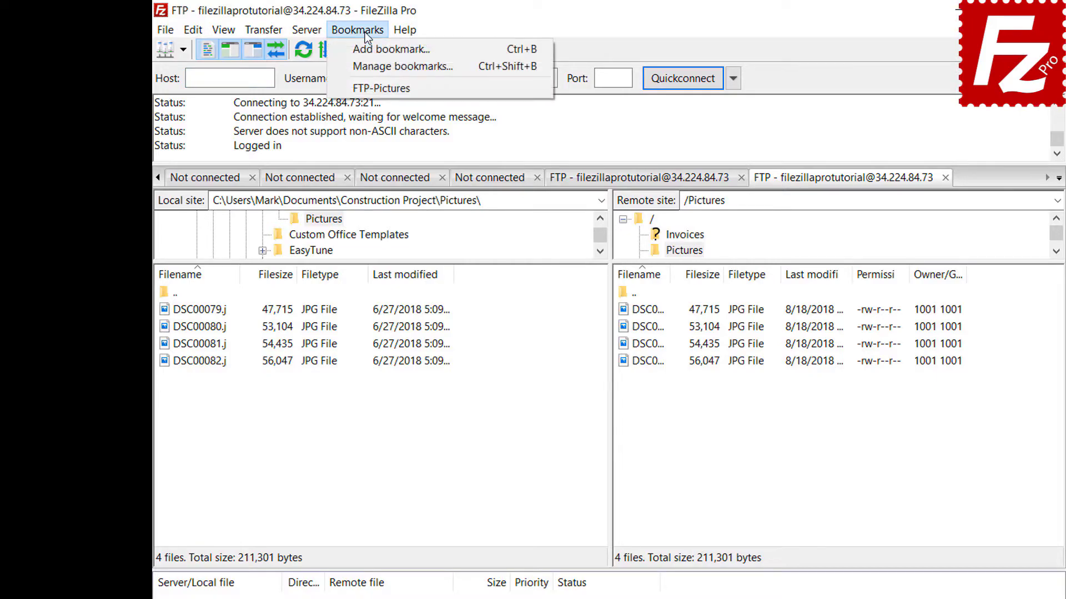
{"action": "left_click", "coordinate": [367, 61]}
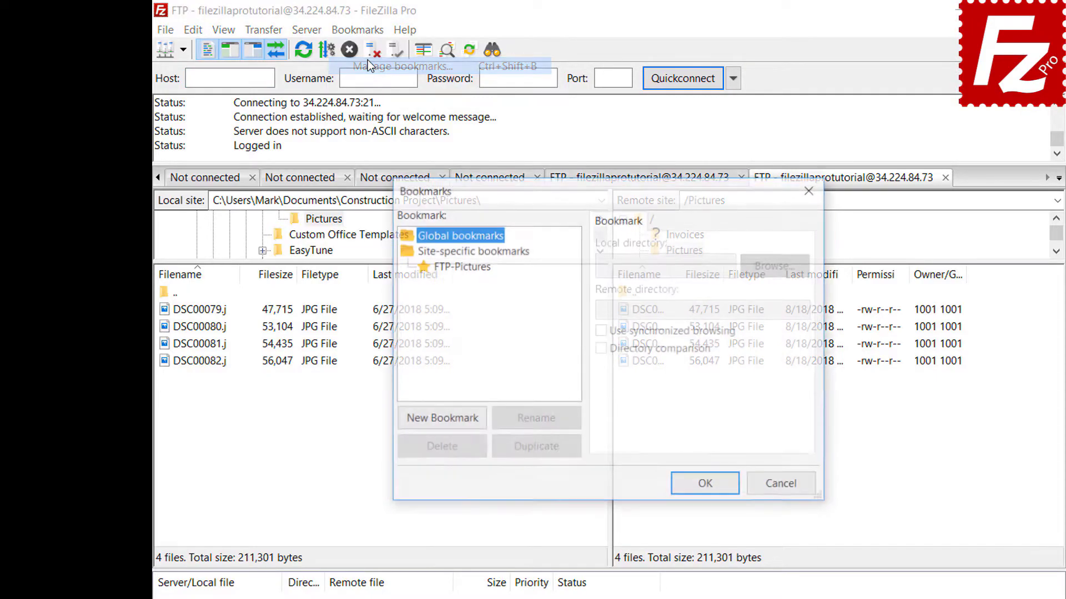
Step: Select FTP-Pictures in the Bookmarks dialog to review its local and remote directories
{"action": "left_click", "coordinate": [465, 267]}
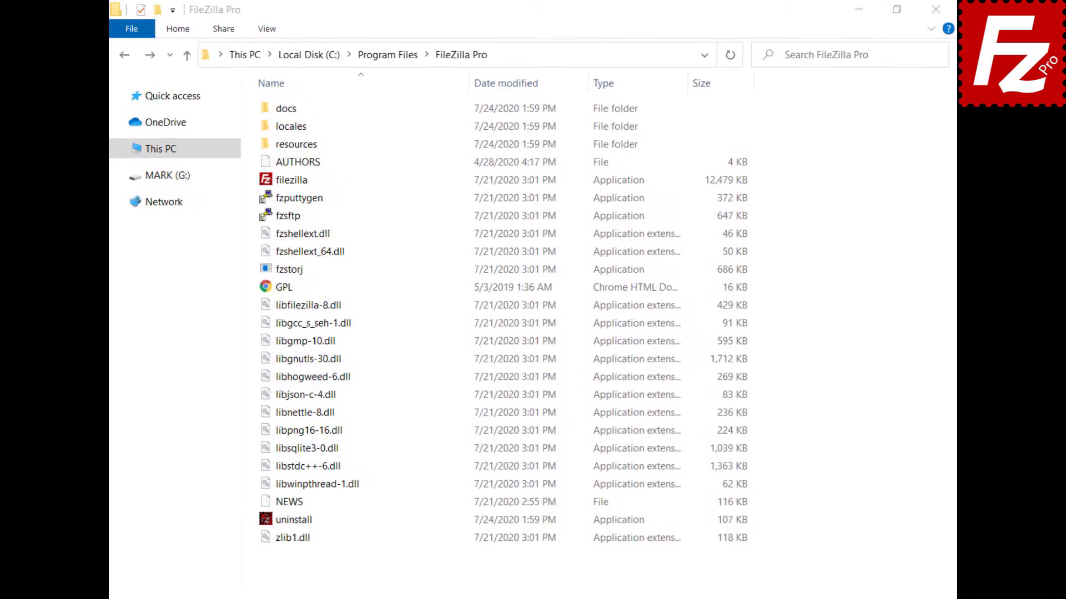
Step: Open the docs folder and its sample fzdefaults.xml in Notepad
{"action": "double_click", "coordinate": [283, 103]}
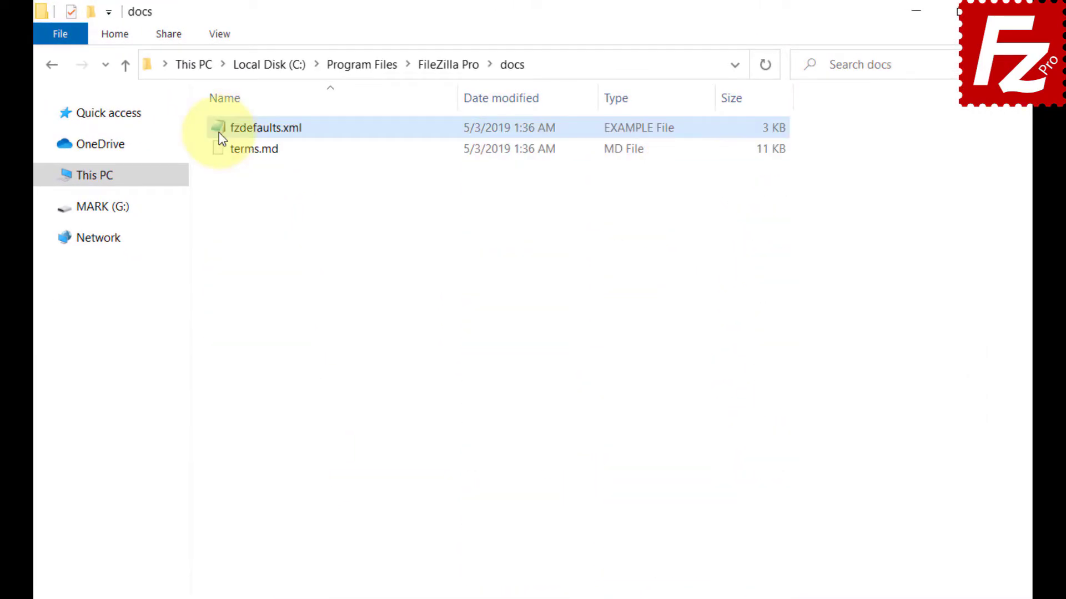
{"action": "double_click", "coordinate": [220, 134]}
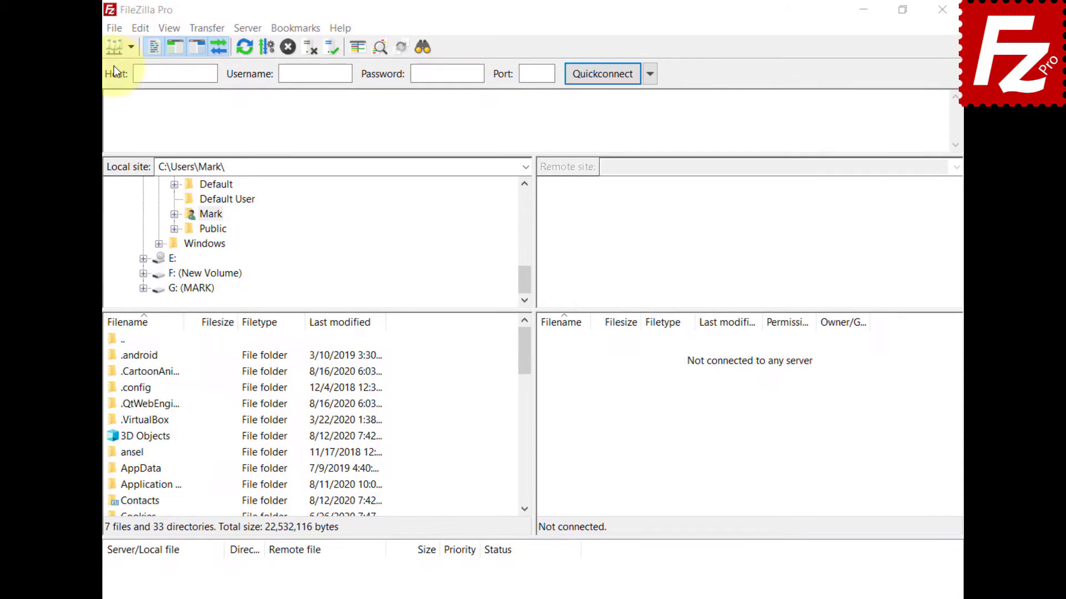
Step: Export the Site Manager entries via File > Export to fzdefaults.xml in Documents
{"action": "left_click", "coordinate": [116, 32]}
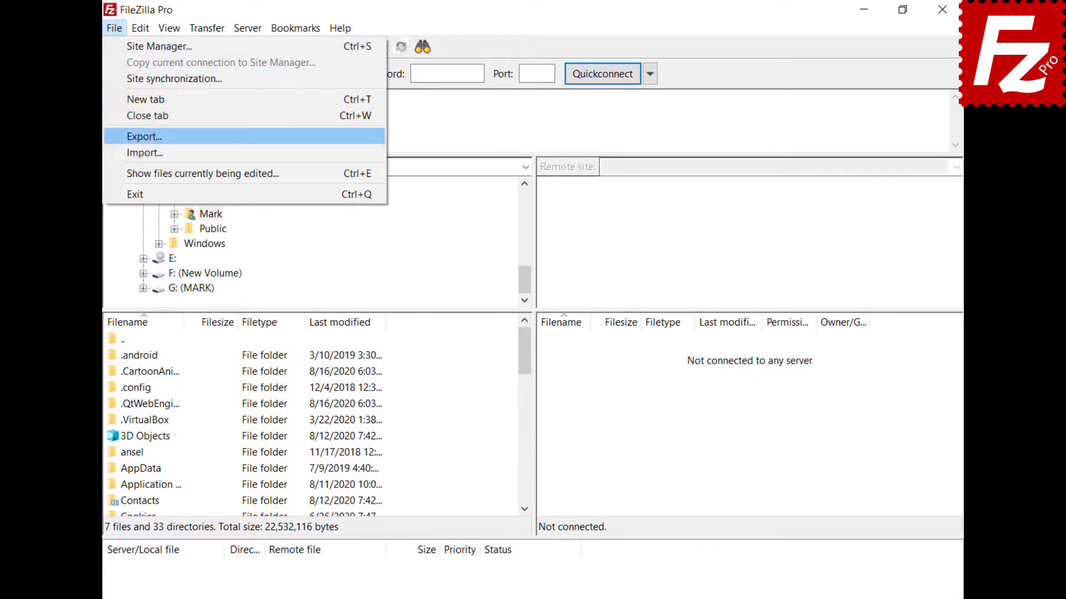
{"action": "left_click", "coordinate": [136, 135]}
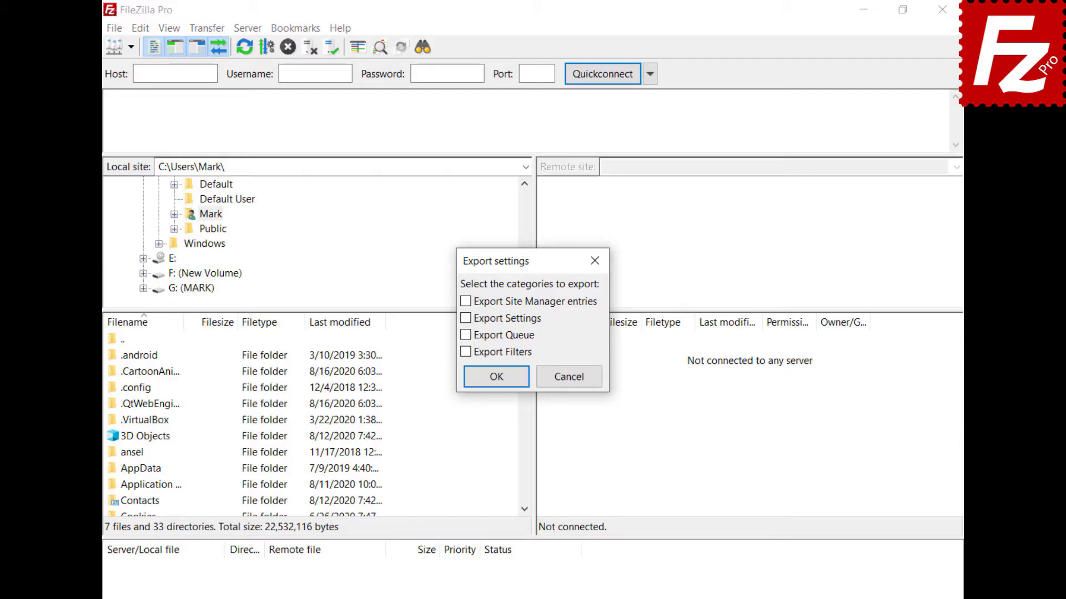
{"action": "left_click", "coordinate": [466, 303]}
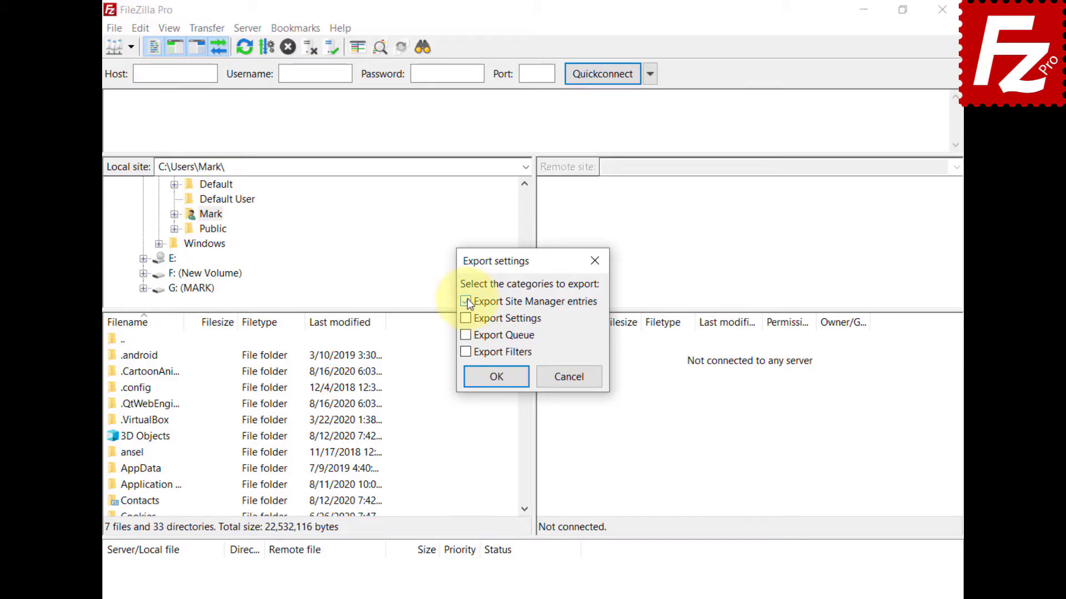
{"action": "left_click", "coordinate": [498, 379]}
{"action": "key", "text": "BackSpace"}
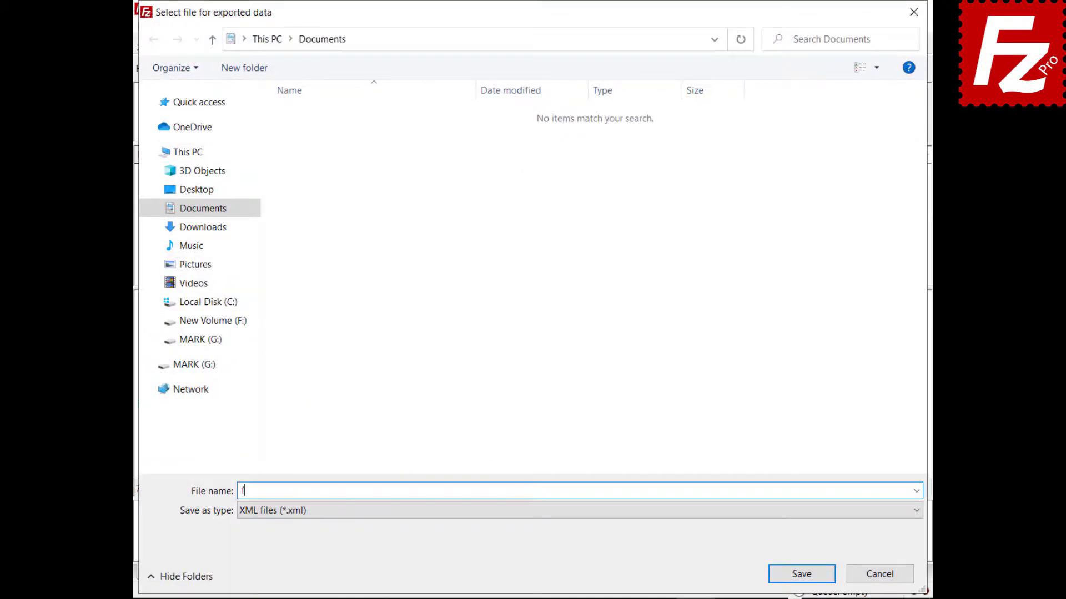
{"action": "type", "text": "fzdefaults.xml"}
{"action": "left_click", "coordinate": [800, 579]}
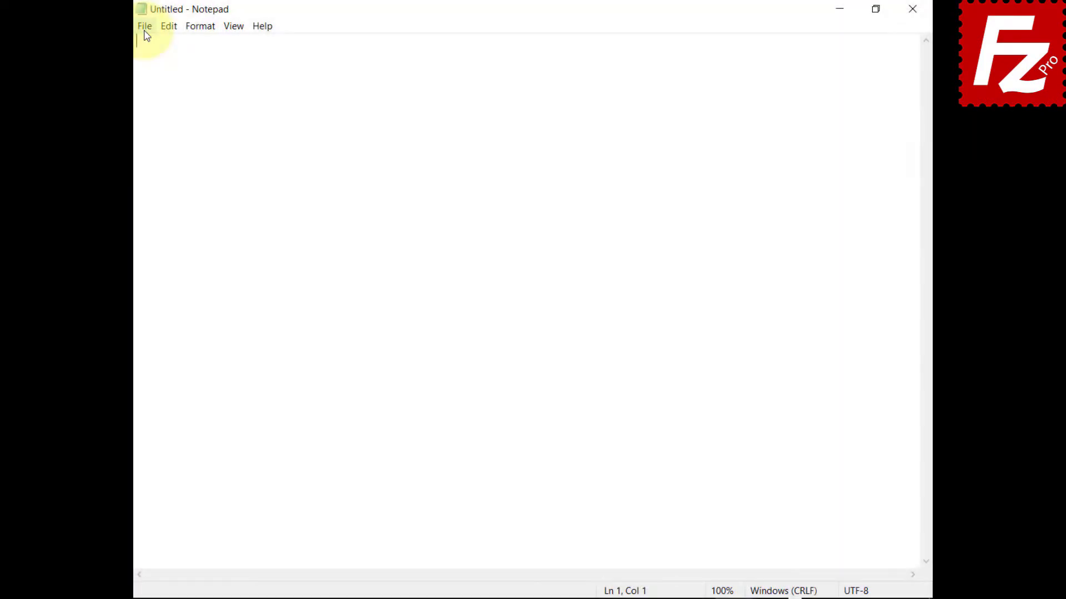
{"action": "left_click", "coordinate": [145, 27]}
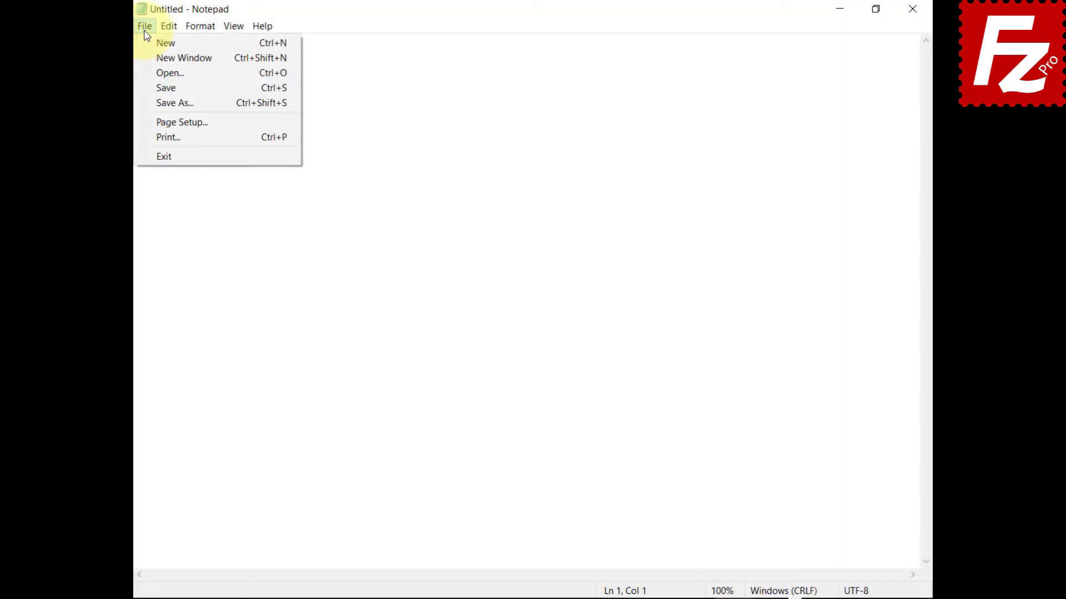
Step: Open the exported fzdefaults file in Notepad to review it
{"action": "left_click", "coordinate": [143, 73]}
{"action": "left_click", "coordinate": [310, 152]}
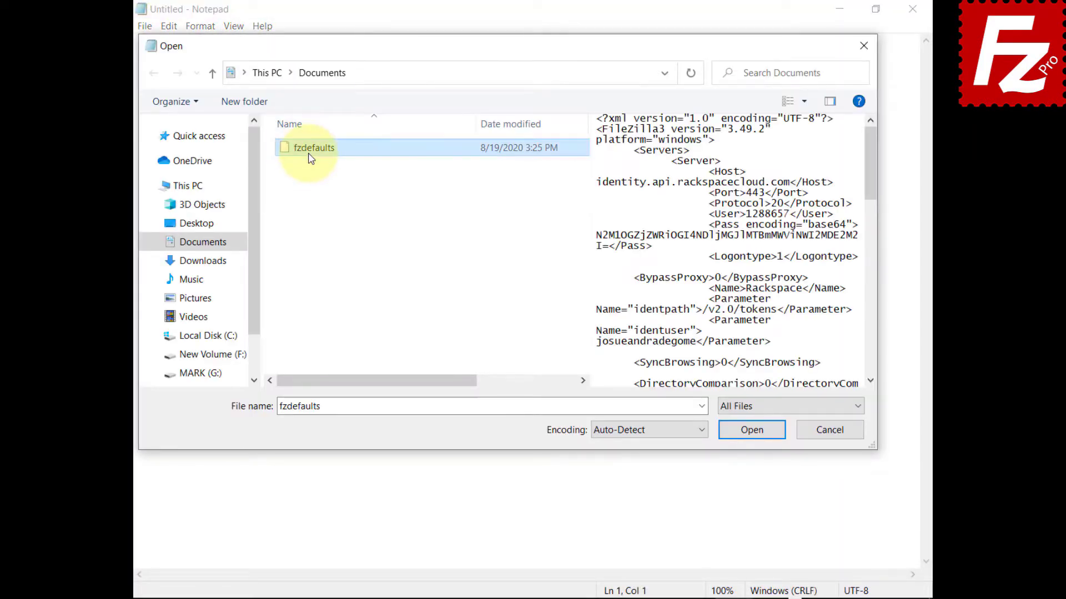
{"action": "left_click", "coordinate": [752, 431]}
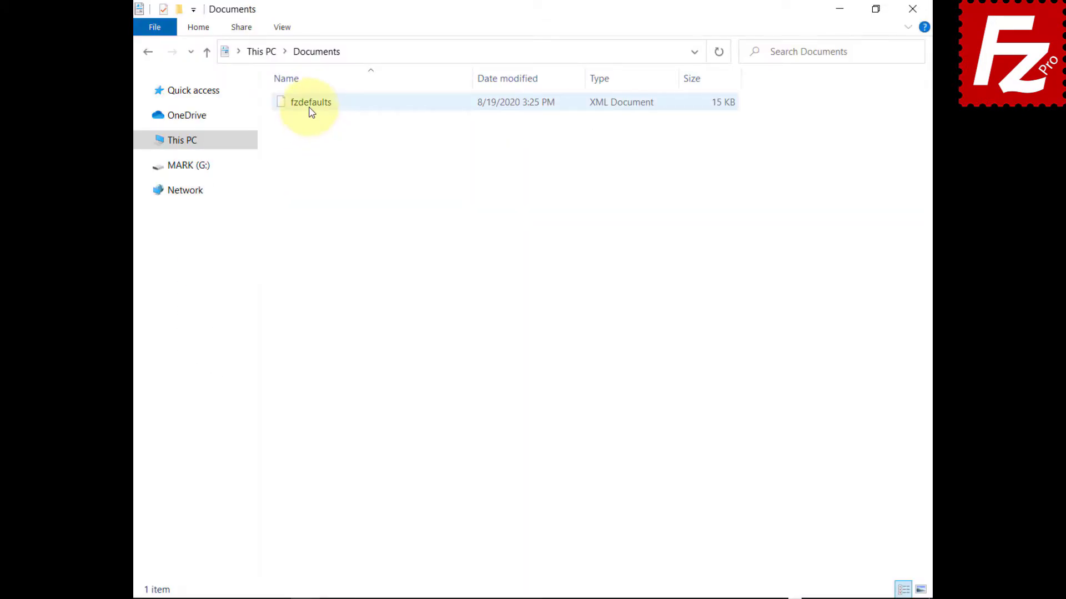
Step: Copy fzdefaults into %ProgramFiles%\FileZilla Pro, granting administrator permission
{"action": "right_click", "coordinate": [311, 113]}
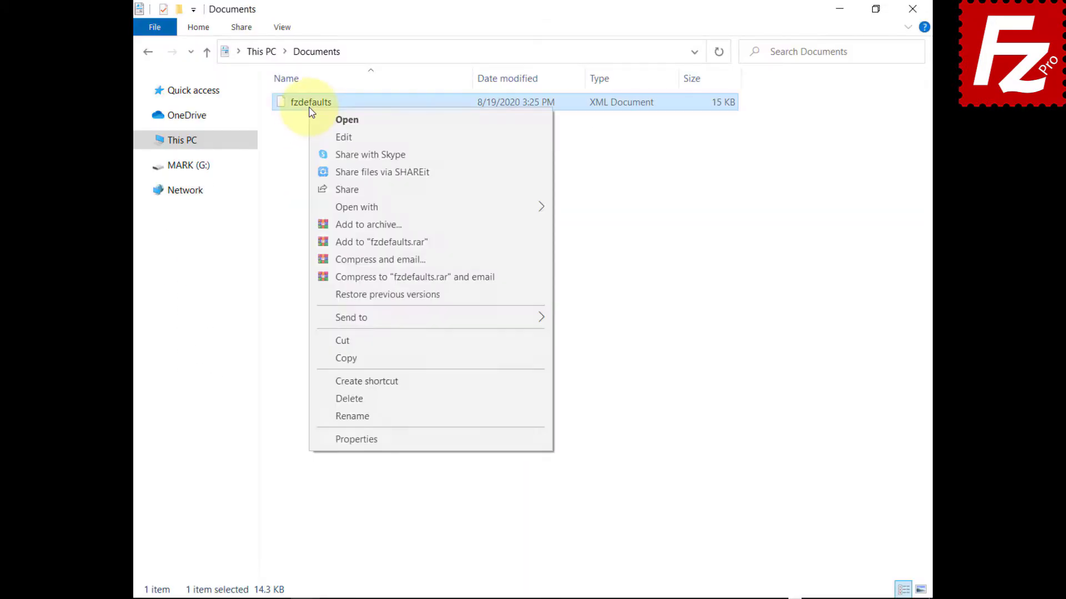
{"action": "left_click", "coordinate": [325, 358]}
{"action": "left_click", "coordinate": [654, 52]}
{"action": "type", "text": "%ProgramFiles%\\File"}
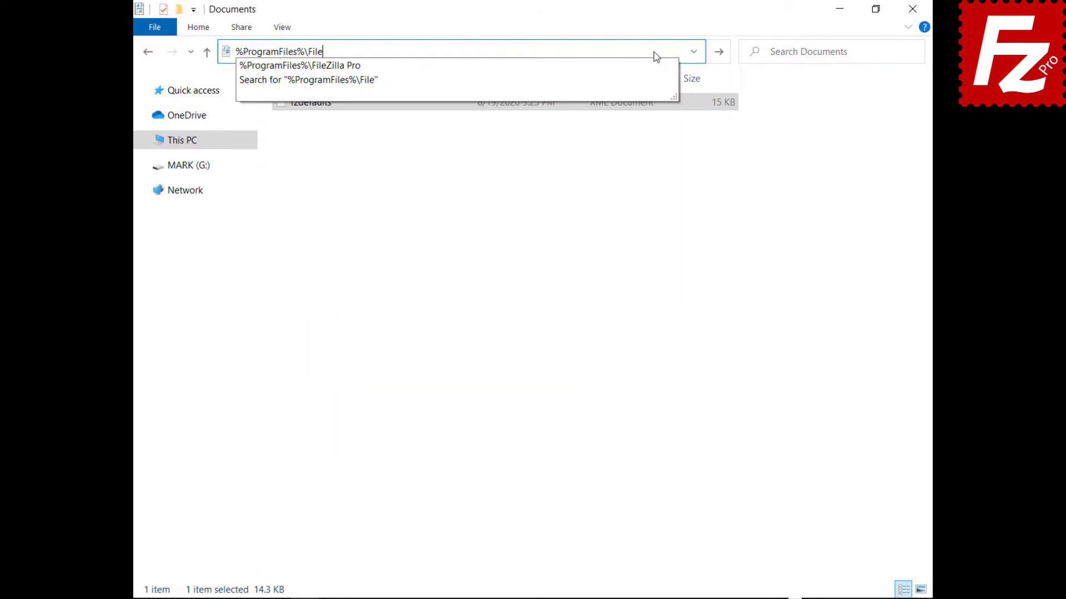
{"action": "type", "text": "zilla Pro"}
{"action": "key", "text": "Return"}
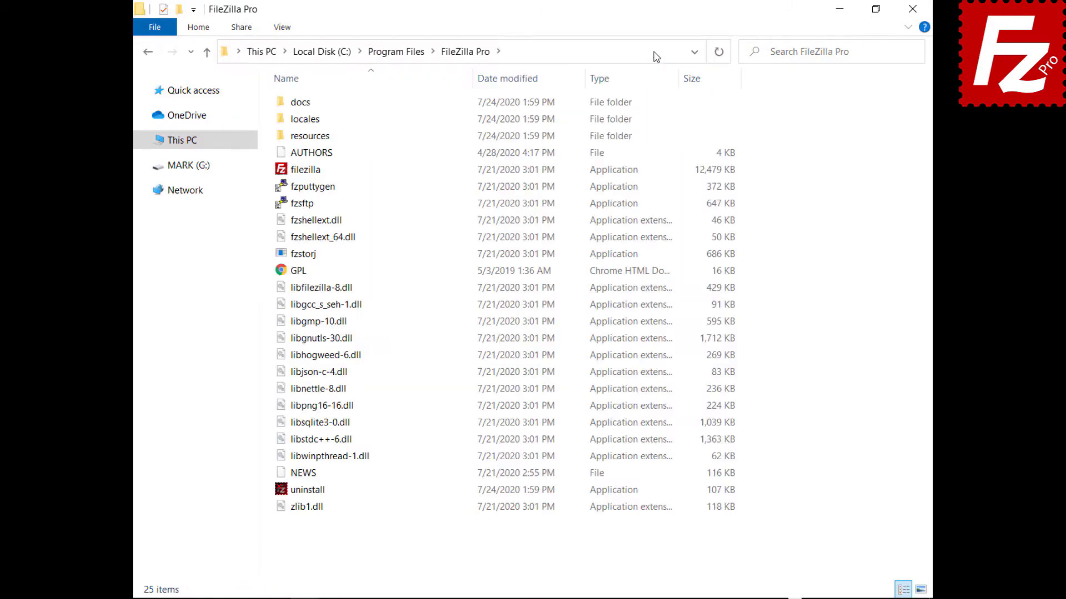
{"action": "right_click", "coordinate": [409, 542]}
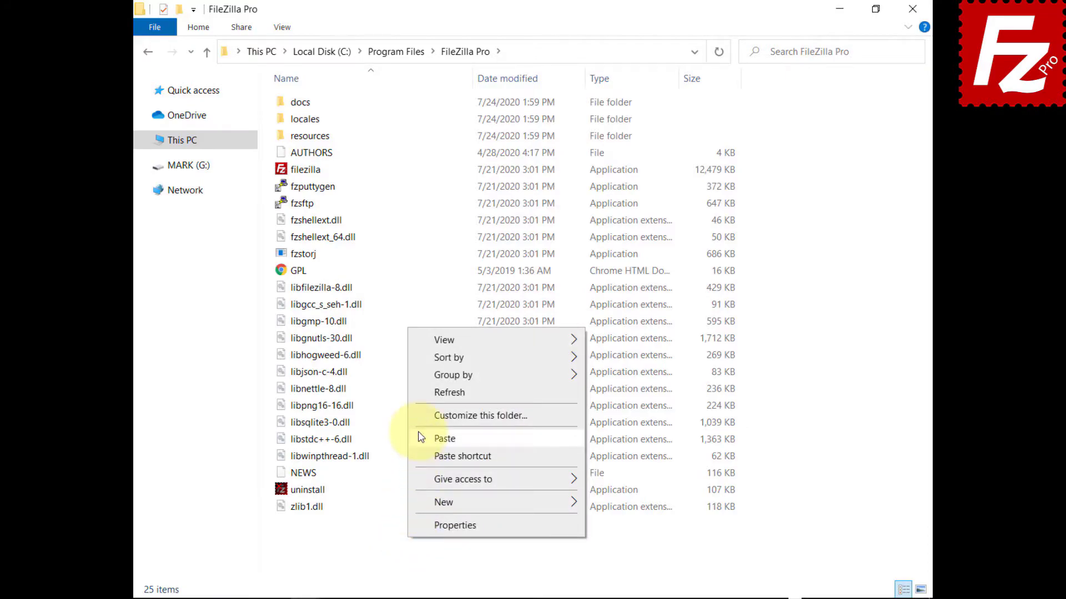
{"action": "left_click", "coordinate": [444, 439]}
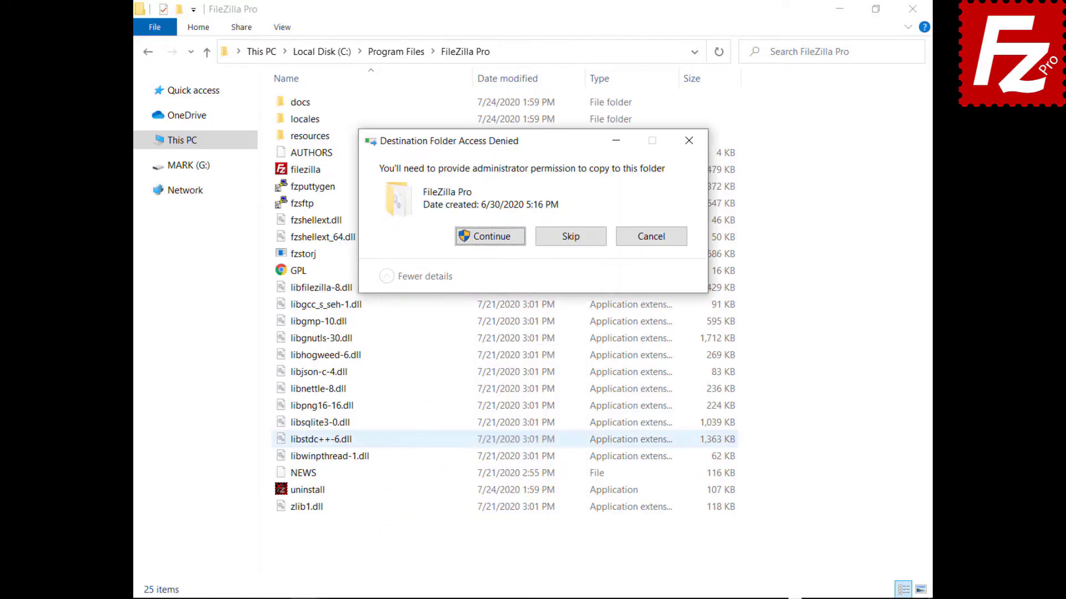
{"action": "left_click", "coordinate": [491, 237]}
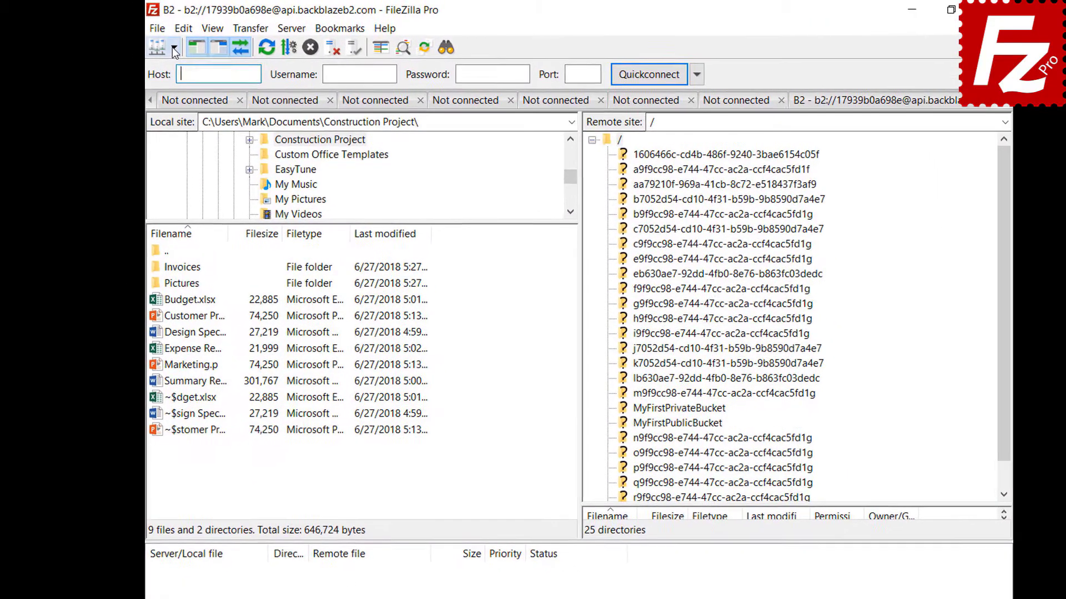
Step: Connect to the Amazon S3 site and open the Interface page of Settings
{"action": "left_click", "coordinate": [174, 47]}
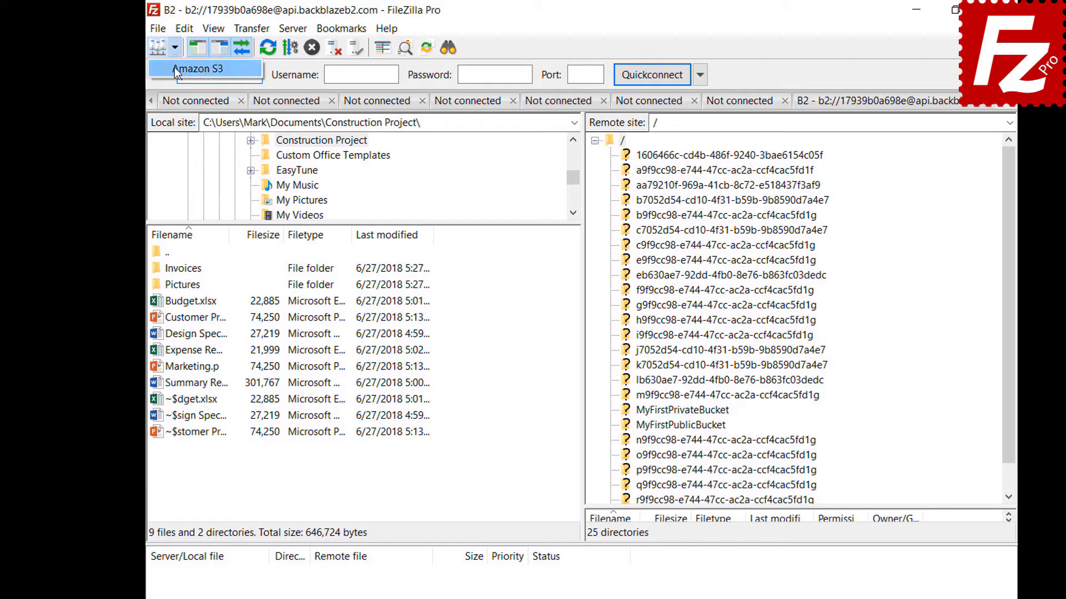
{"action": "left_click", "coordinate": [175, 67]}
{"action": "left_click", "coordinate": [183, 29]}
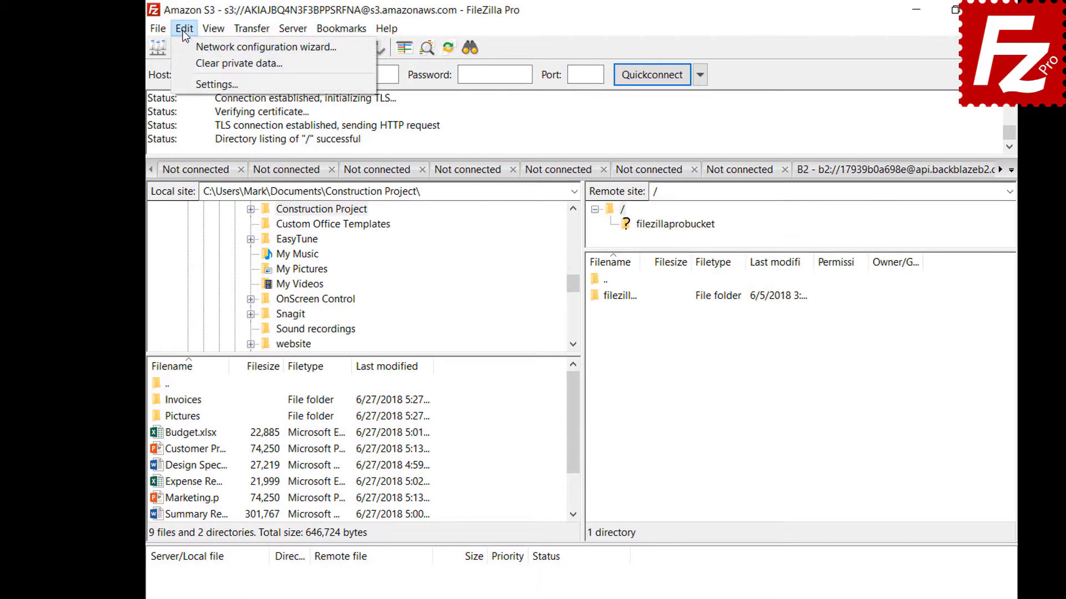
{"action": "left_click", "coordinate": [187, 87]}
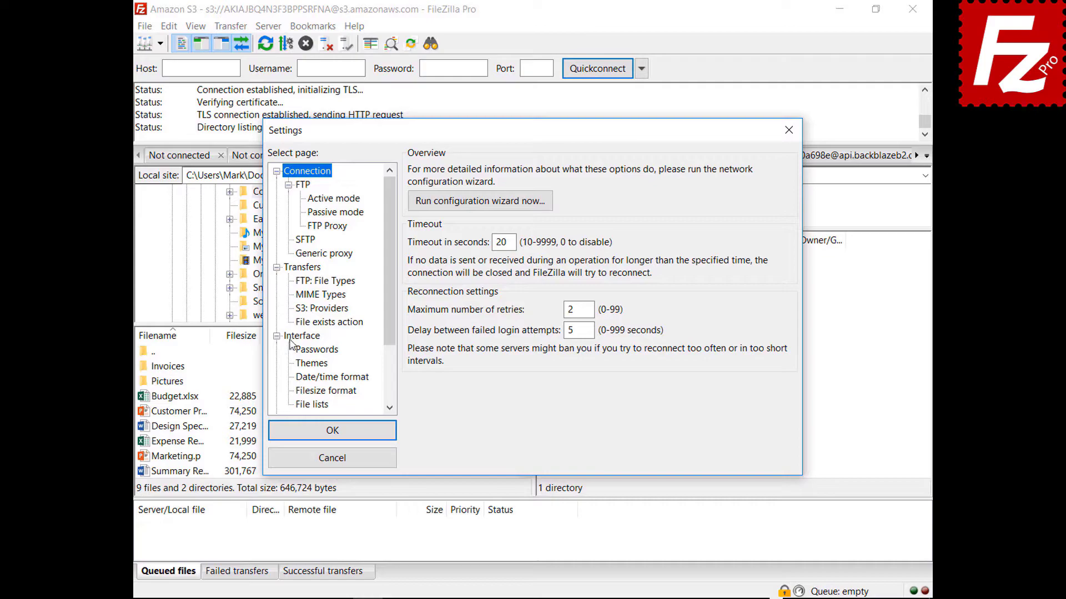
{"action": "left_click", "coordinate": [312, 365]}
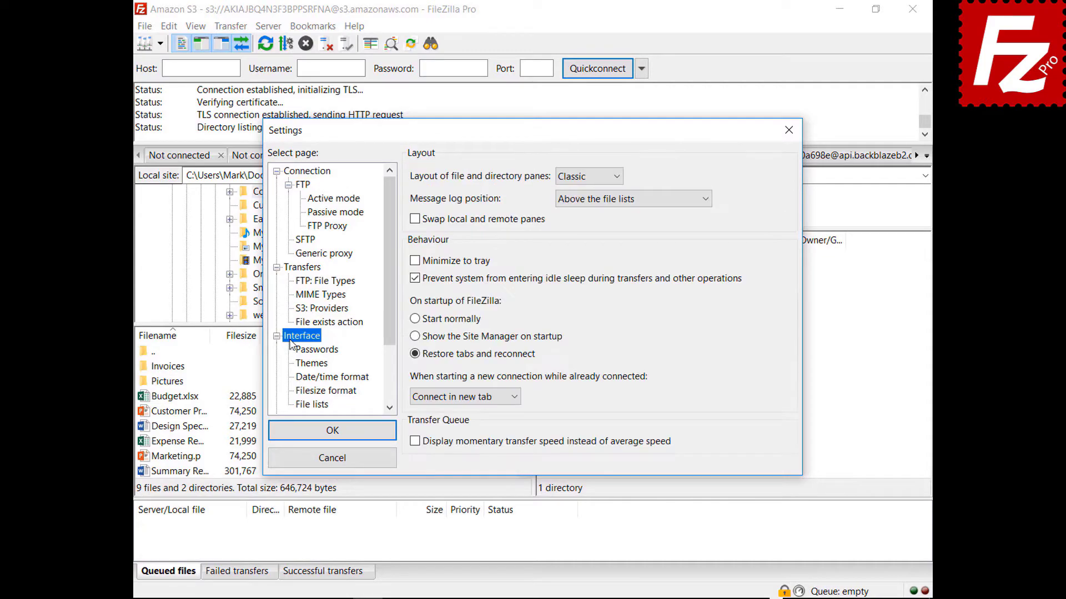
Step: Preview the Explorer and Widescreen pane layouts
{"action": "left_click", "coordinate": [587, 177]}
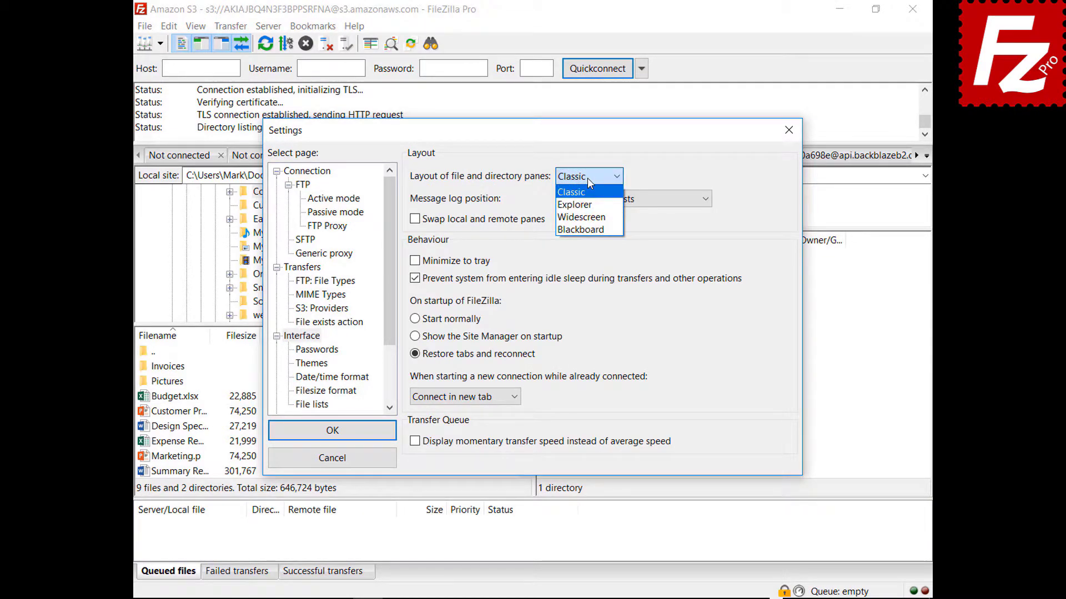
{"action": "key", "text": "Return"}
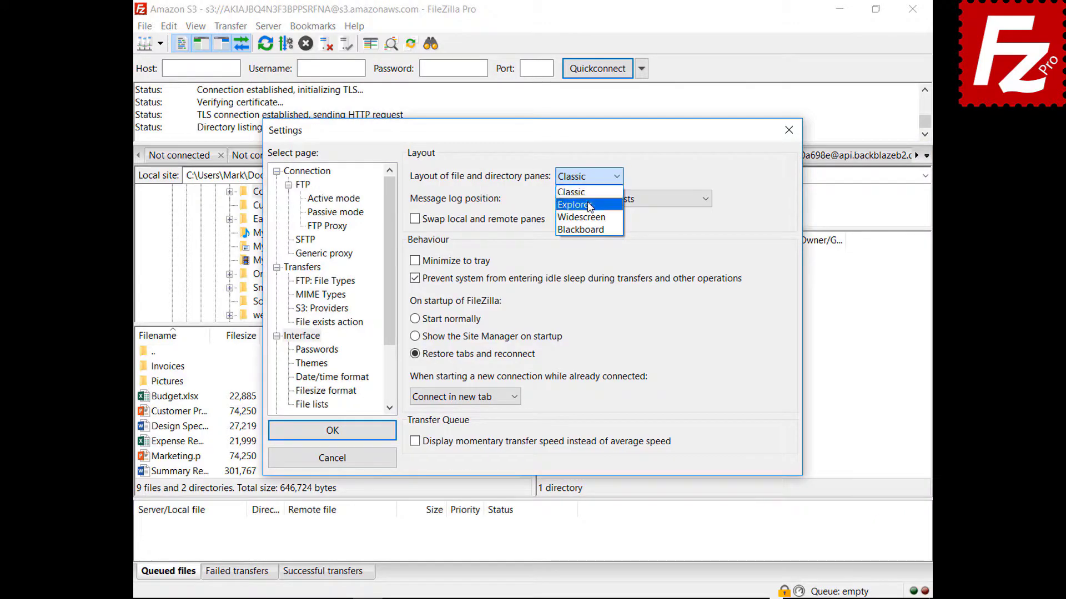
{"action": "left_click", "coordinate": [580, 205]}
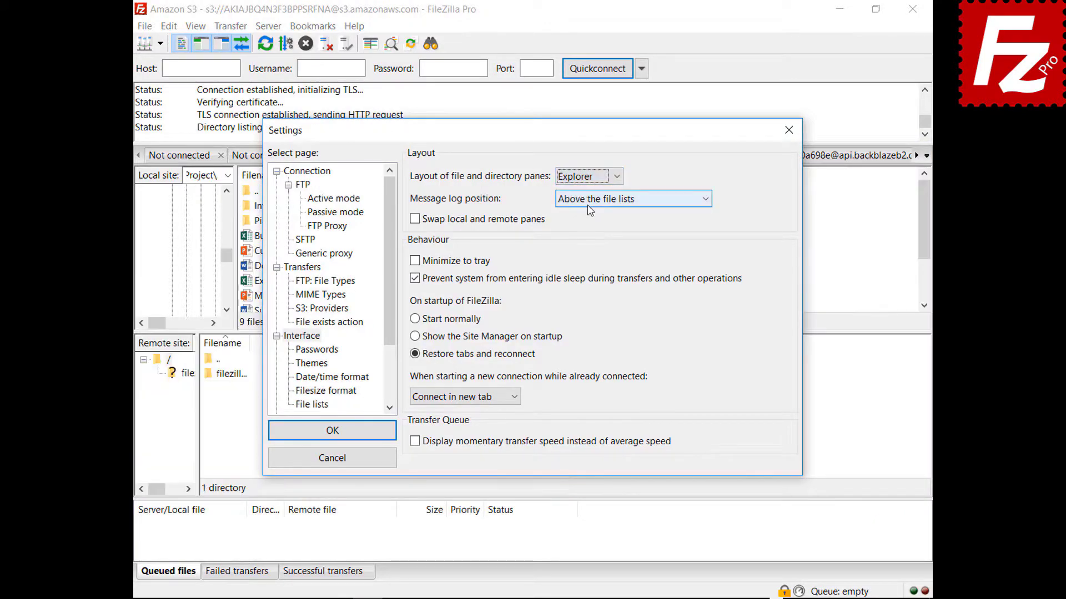
{"action": "left_click_drag", "start_coordinate": [541, 135], "coordinate": [541, 598]}
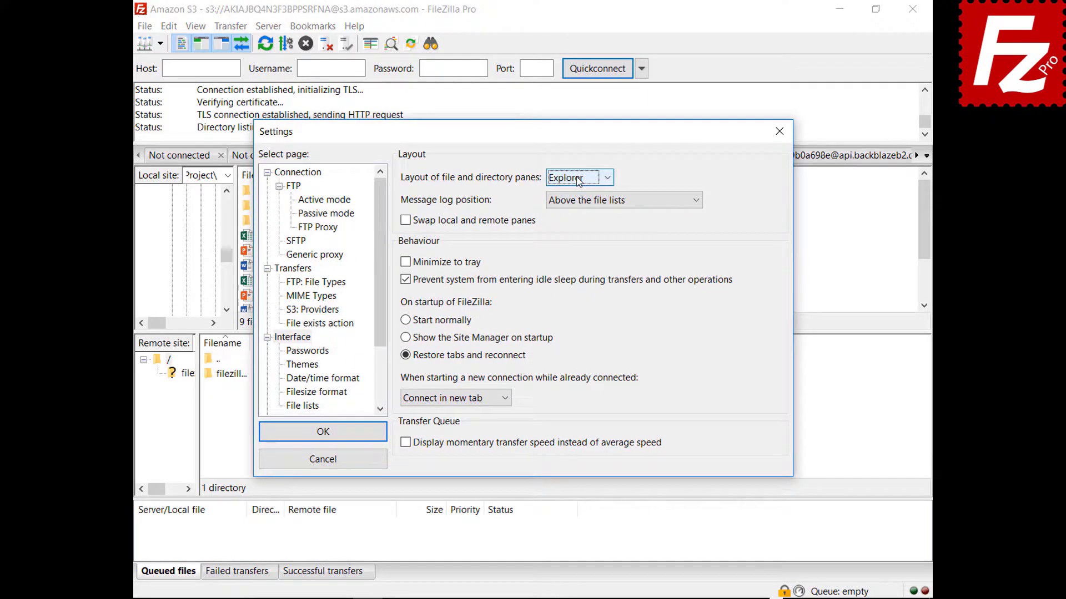
{"action": "left_click", "coordinate": [579, 179]}
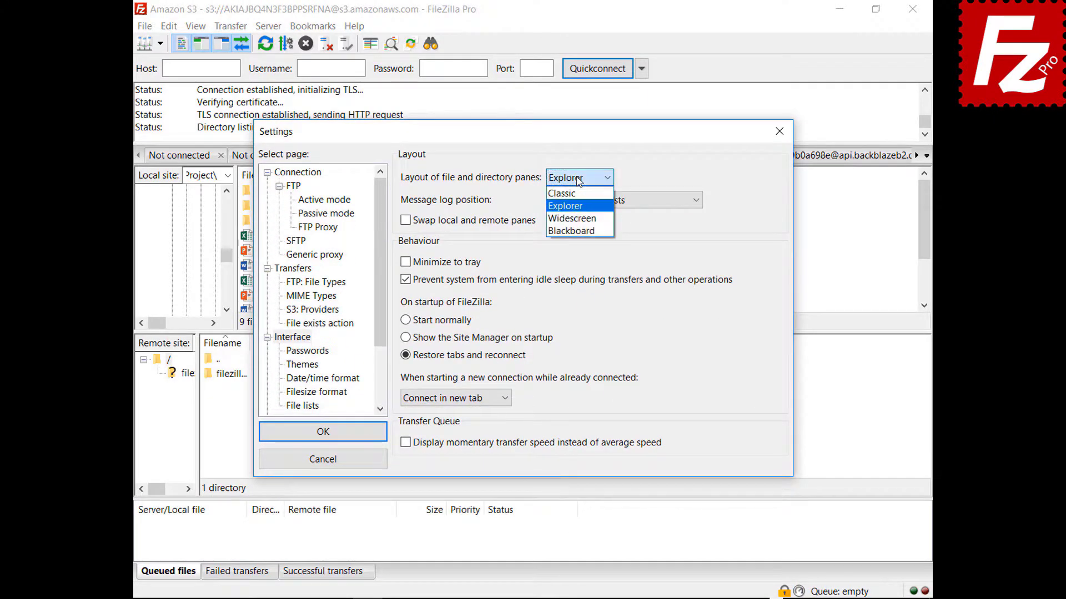
{"action": "left_click", "coordinate": [577, 222]}
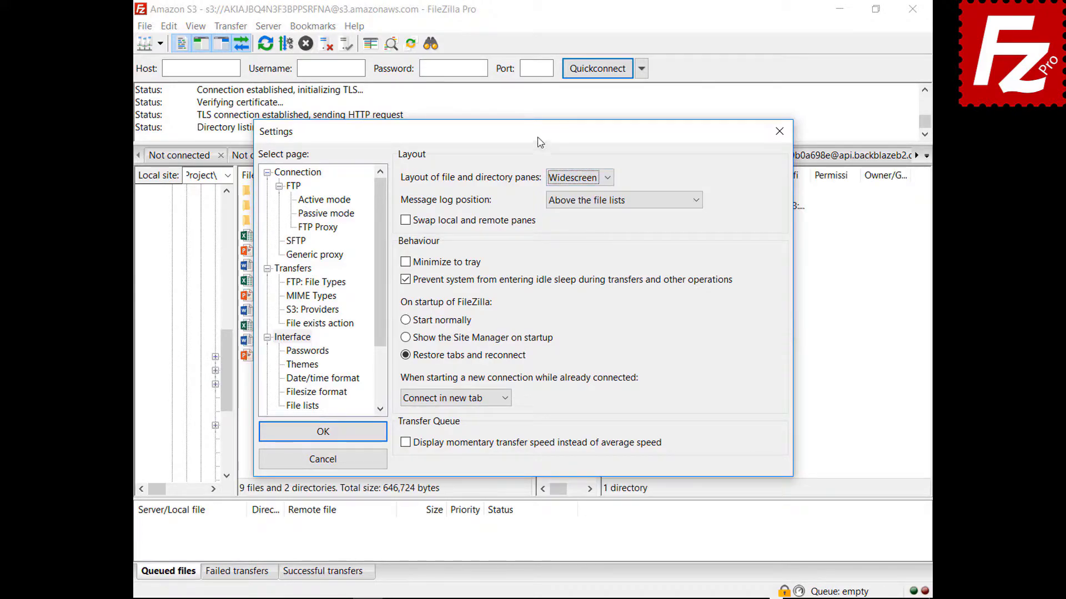
{"action": "mouse_move", "coordinate": [538, 138]}
{"action": "left_mouse_down"}
{"action": "mouse_move", "coordinate": [564, 598]}
{"action": "mouse_move", "coordinate": [530, 143]}
{"action": "left_mouse_up"}
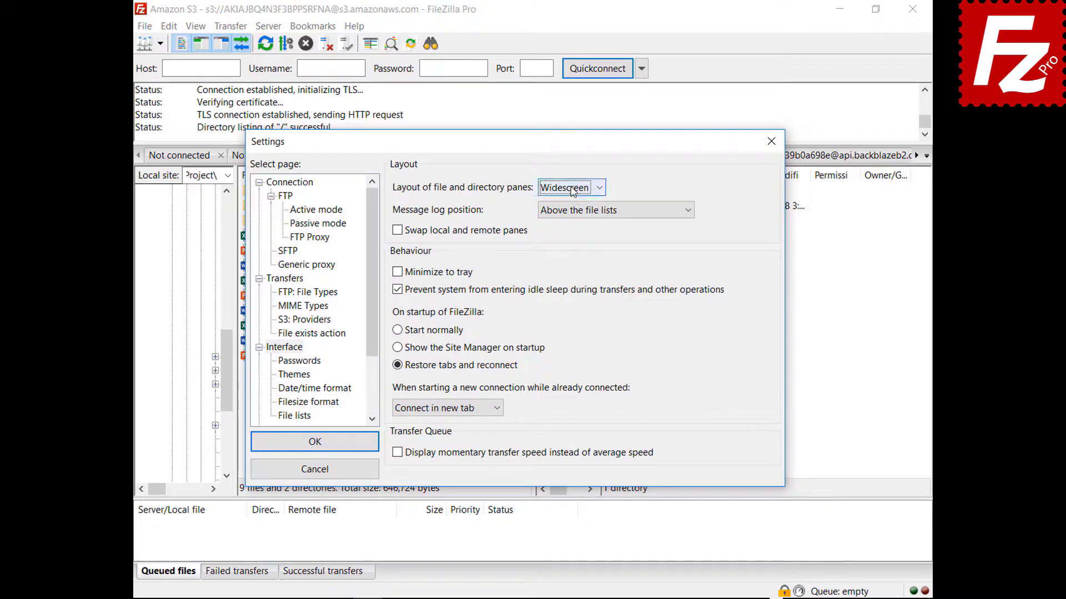
Step: Preview the Blackboard layout, then set the pane layout back to Classic
{"action": "left_click", "coordinate": [571, 188]}
{"action": "left_click", "coordinate": [569, 241]}
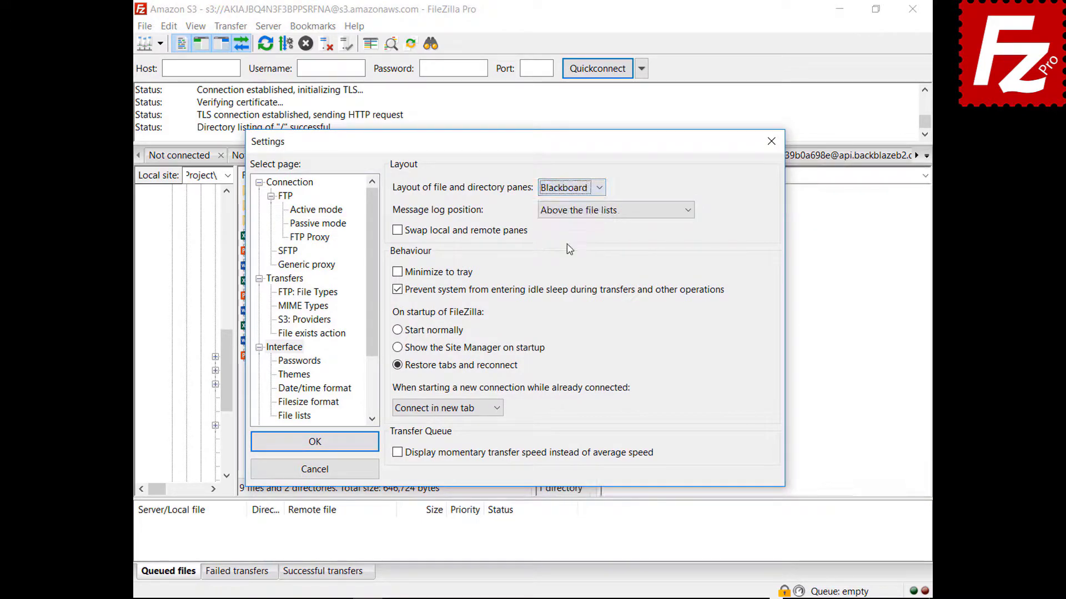
{"action": "left_click_drag", "start_coordinate": [516, 151], "coordinate": [517, 598]}
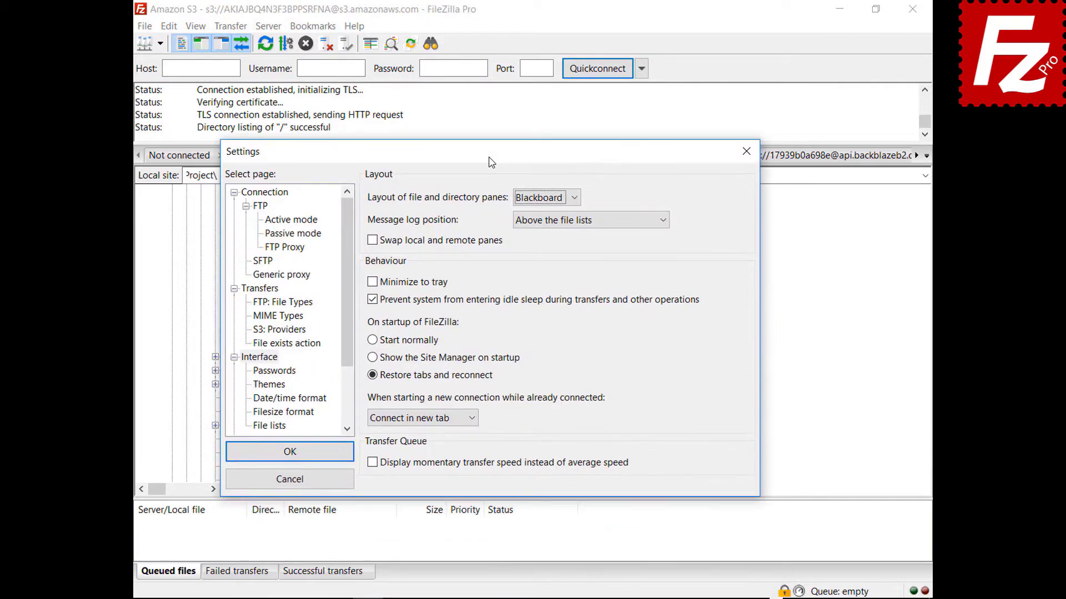
{"action": "left_click", "coordinate": [544, 200]}
{"action": "left_click", "coordinate": [542, 214]}
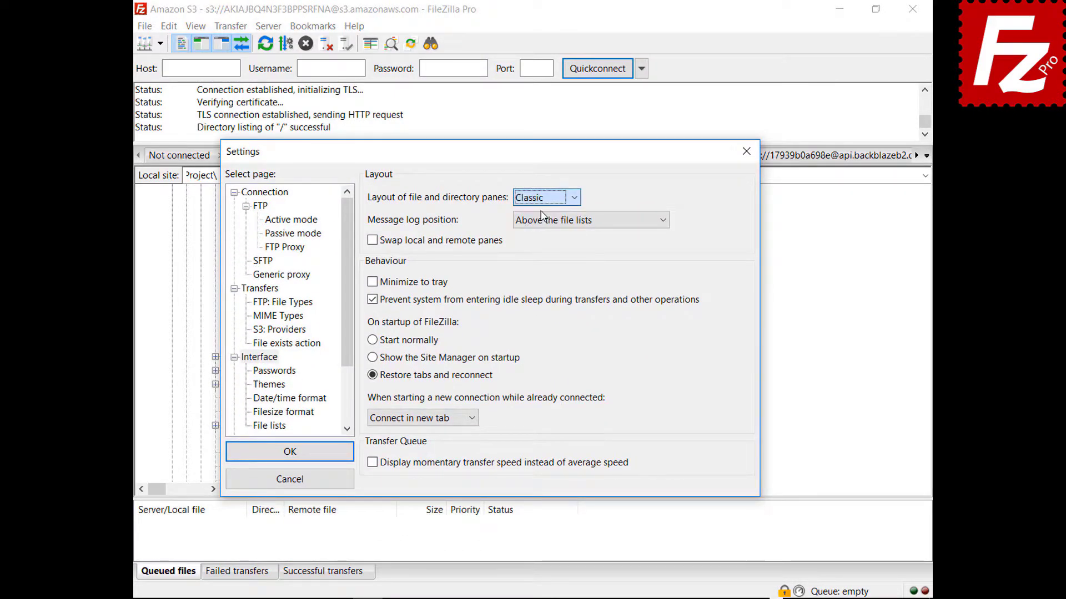
{"action": "left_click", "coordinate": [573, 223]}
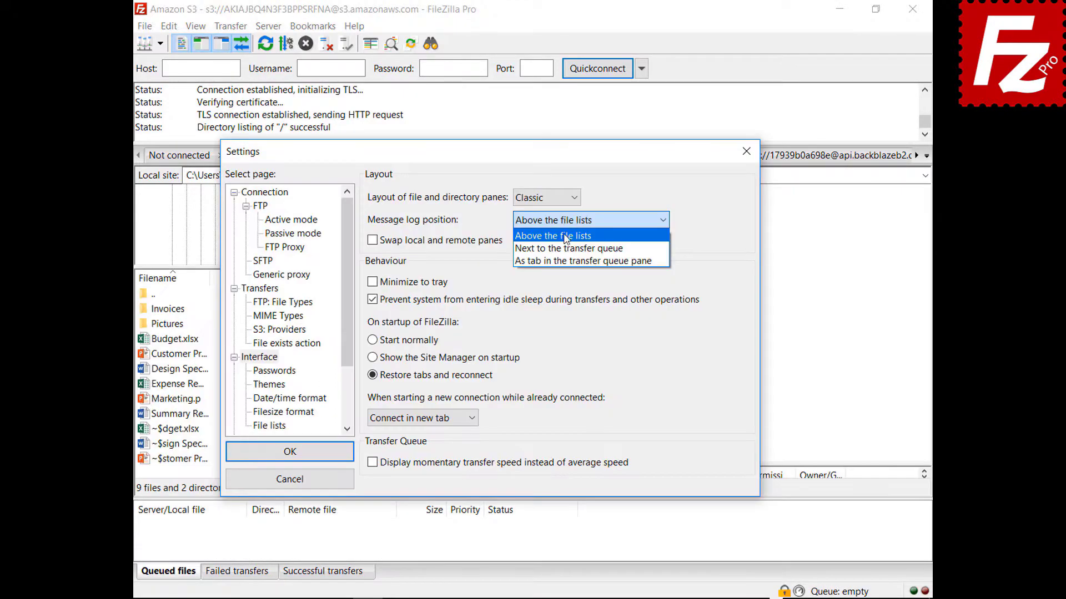
Step: Show the message log as a tab in the transfer queue pane
{"action": "left_click", "coordinate": [566, 249]}
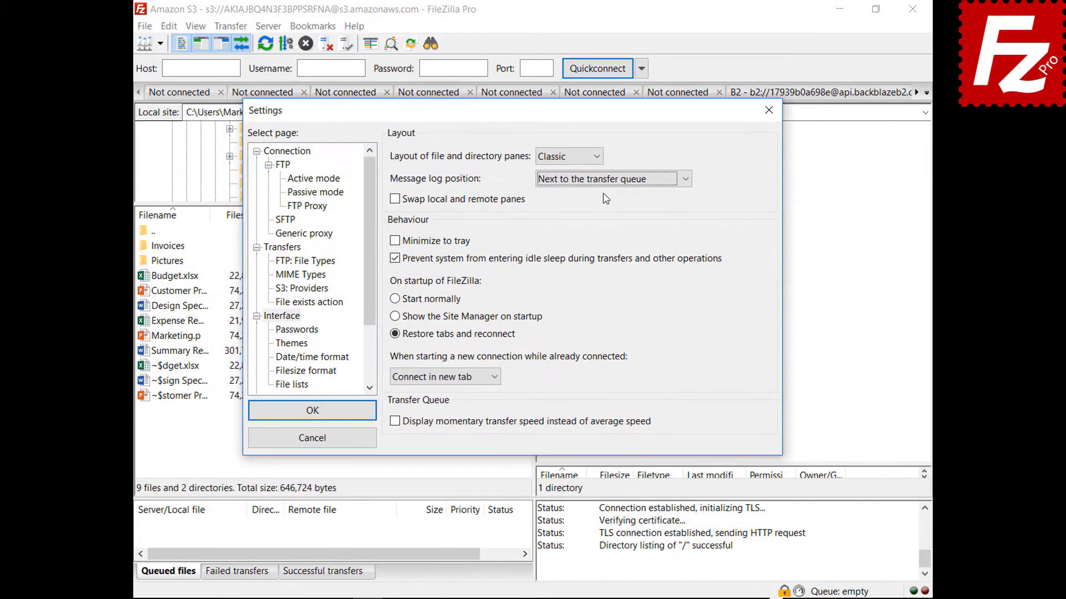
{"action": "left_click", "coordinate": [608, 182]}
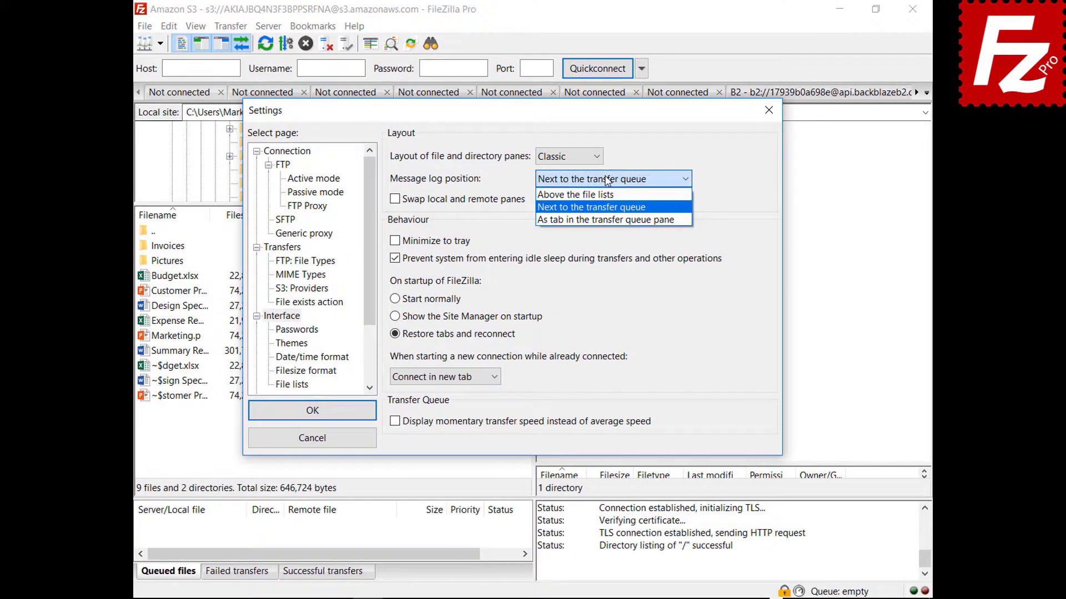
{"action": "left_click", "coordinate": [603, 220]}
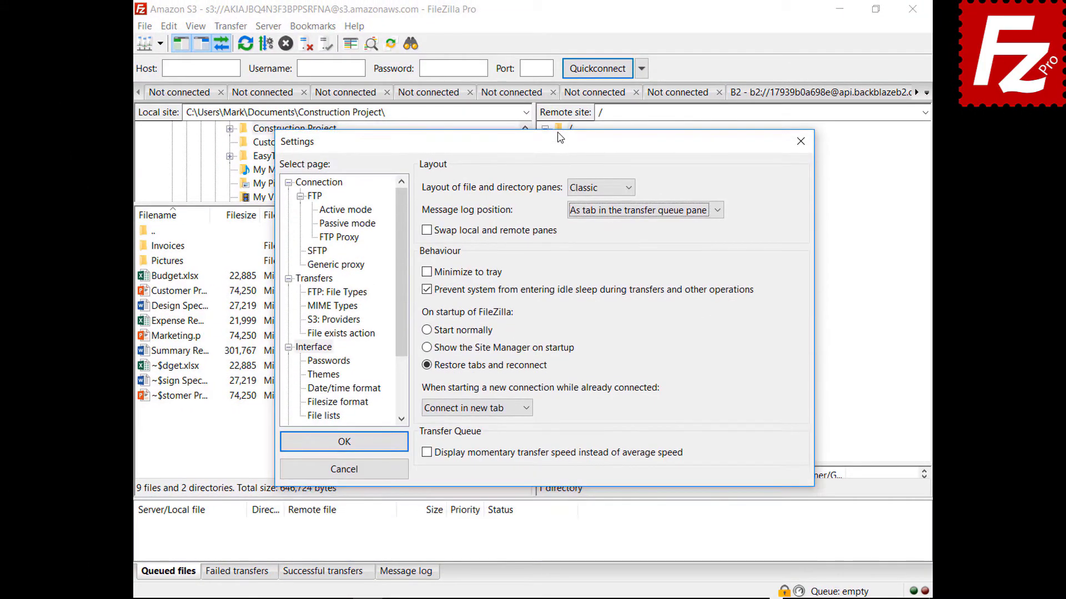
Step: Enable Minimize to tray, save, and test minimizing and restoring FileZilla from the tray
{"action": "left_click", "coordinate": [427, 272]}
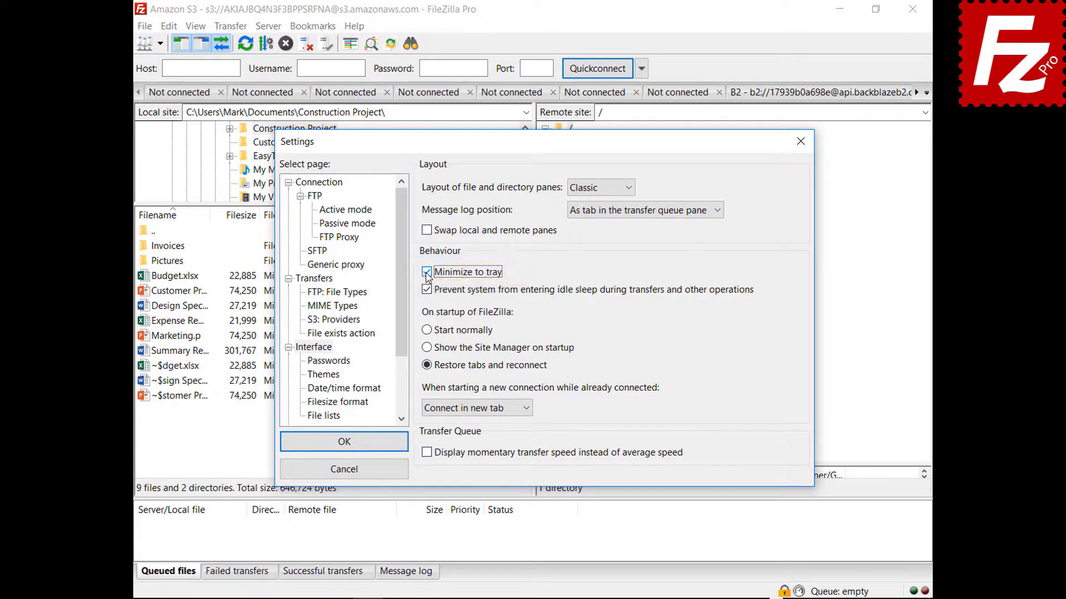
{"action": "left_click", "coordinate": [344, 444]}
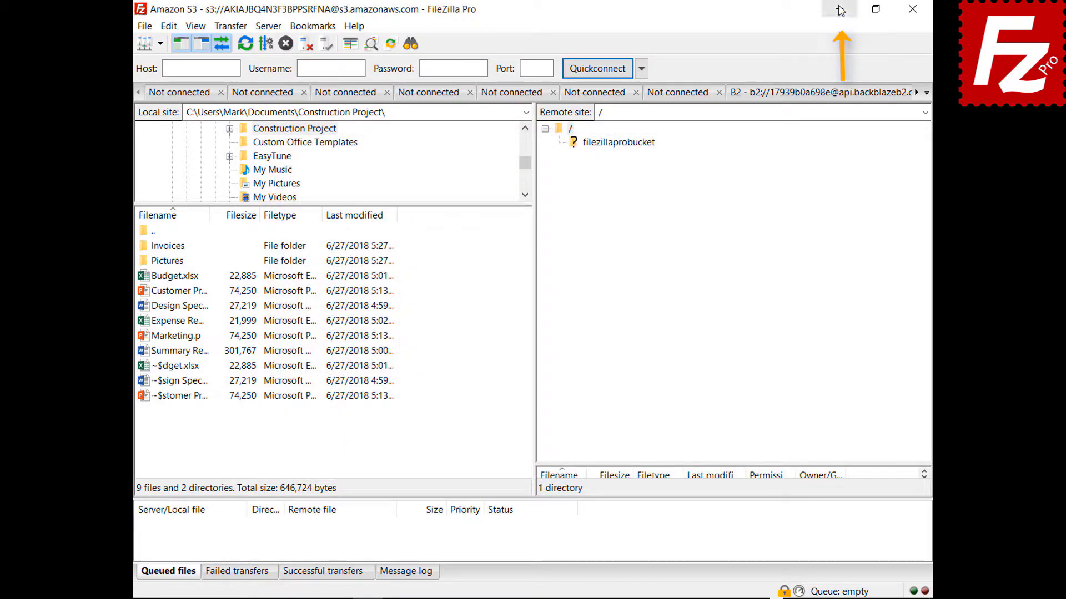
{"action": "left_click", "coordinate": [839, 9]}
{"action": "left_click", "coordinate": [794, 593]}
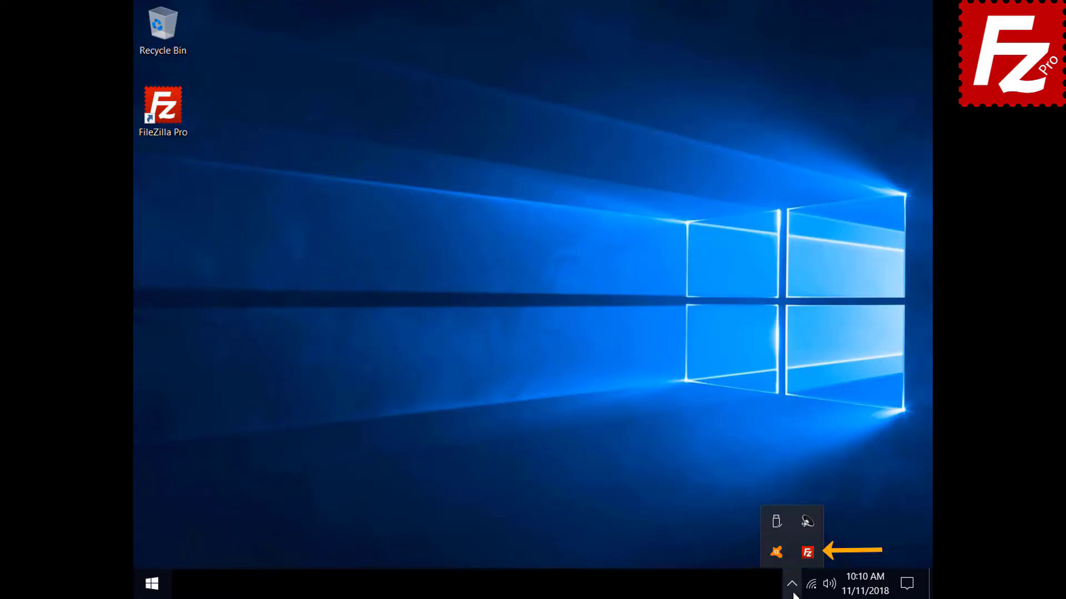
{"action": "left_click", "coordinate": [803, 555]}
Step: Set new connections while already connected to open in the current tab
{"action": "left_click", "coordinate": [169, 27]}
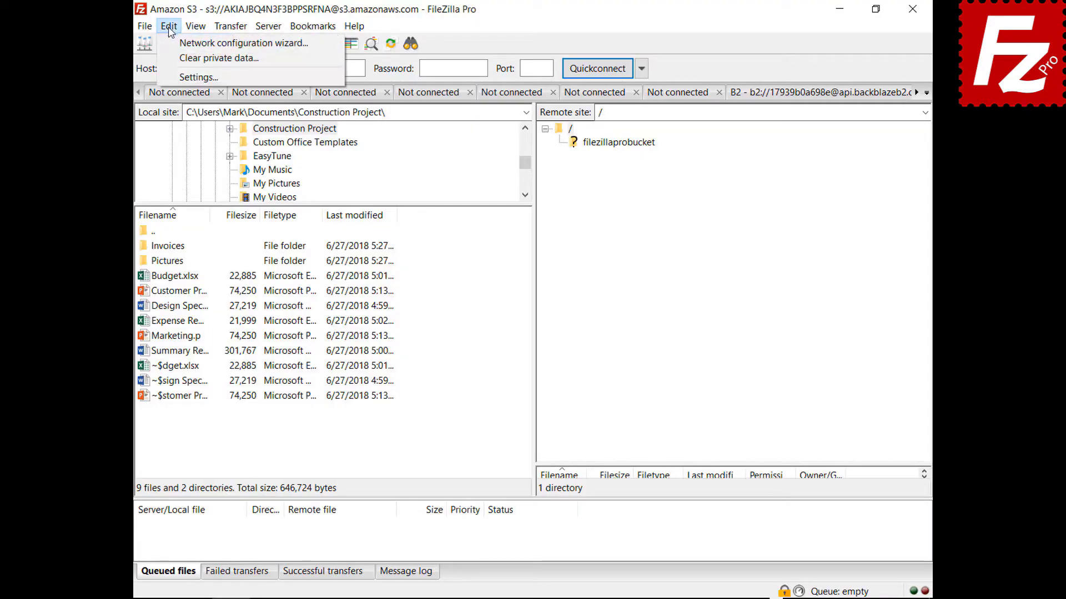
{"action": "left_click", "coordinate": [177, 76]}
{"action": "left_click", "coordinate": [301, 336]}
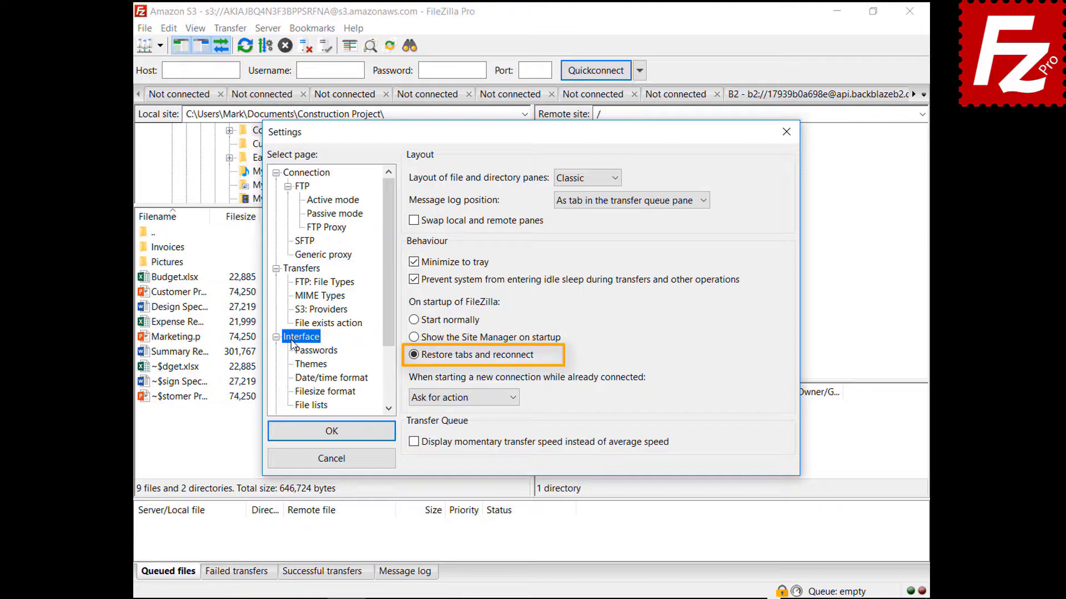
{"action": "left_click", "coordinate": [458, 398]}
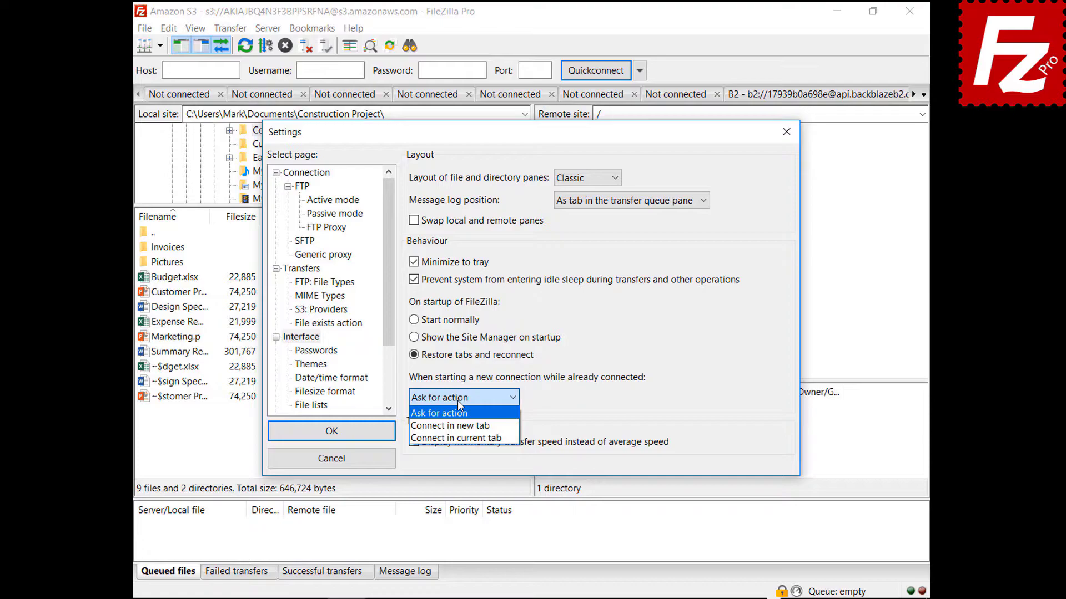
{"action": "left_click", "coordinate": [455, 425]}
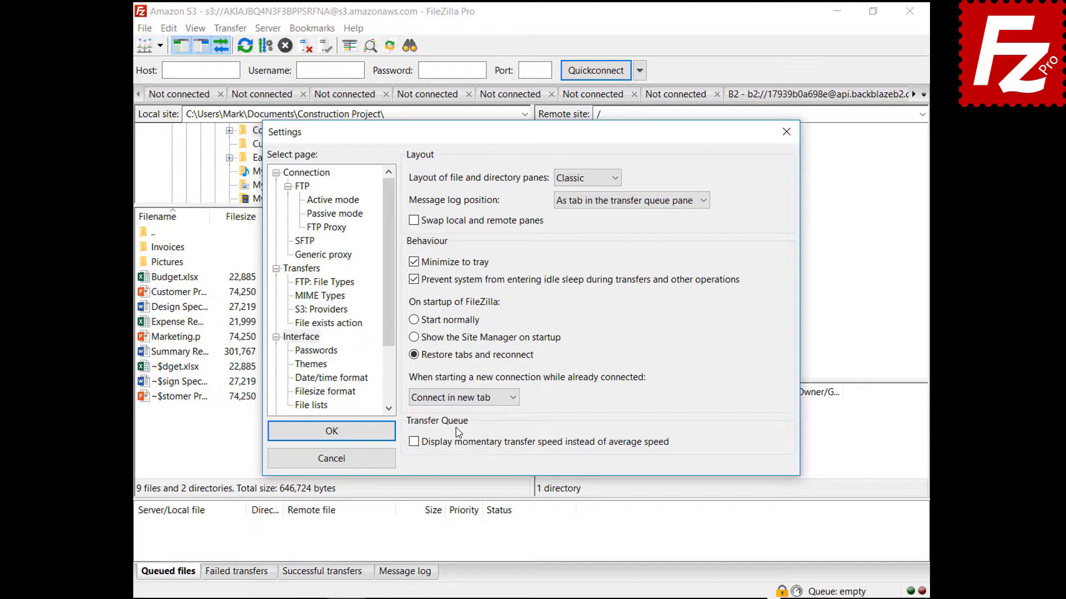
{"action": "left_click", "coordinate": [460, 398]}
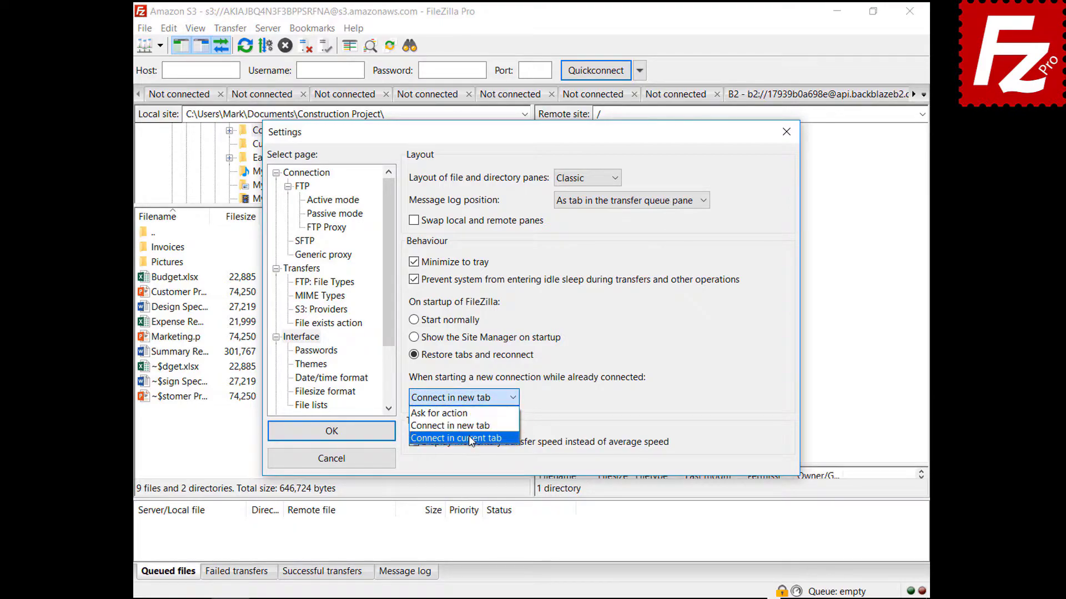
{"action": "left_click", "coordinate": [470, 438]}
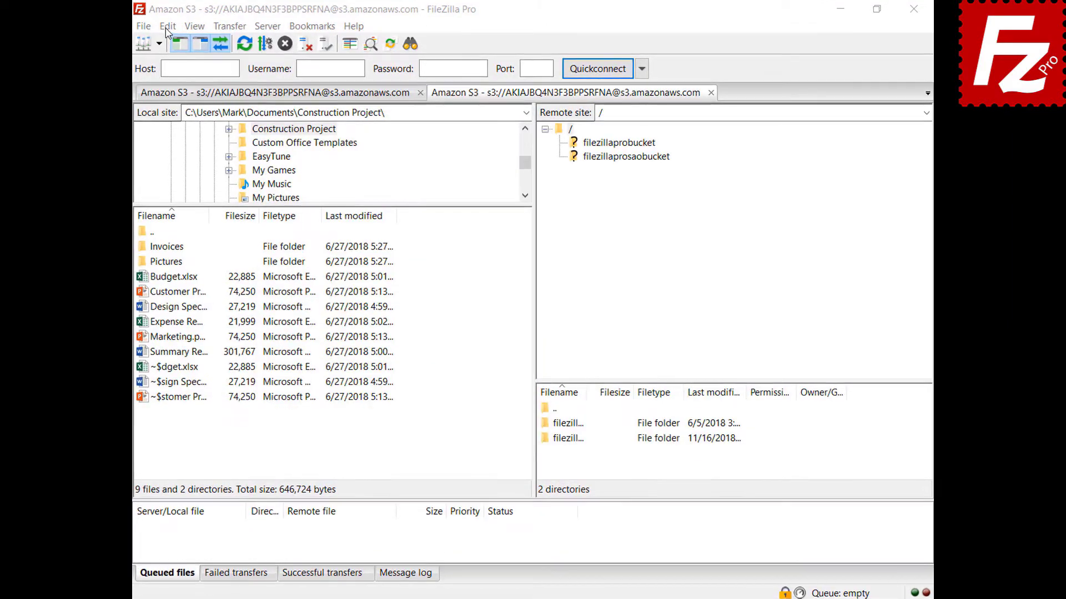
Step: Set a custom date format %B %d %Y and time format %H:%M:%S
{"action": "left_click", "coordinate": [168, 28]}
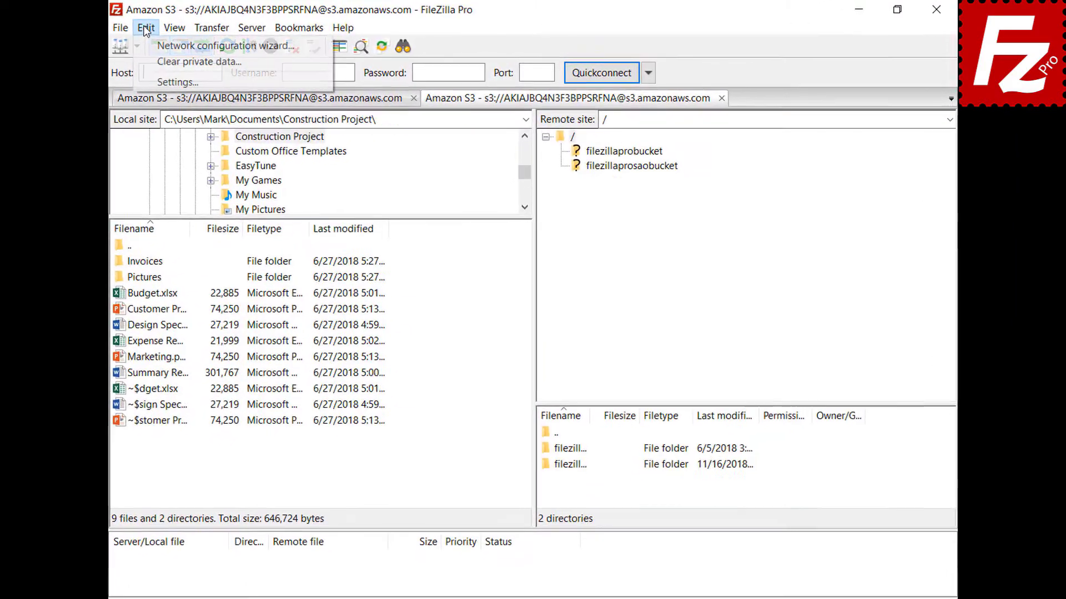
{"action": "left_click", "coordinate": [143, 86]}
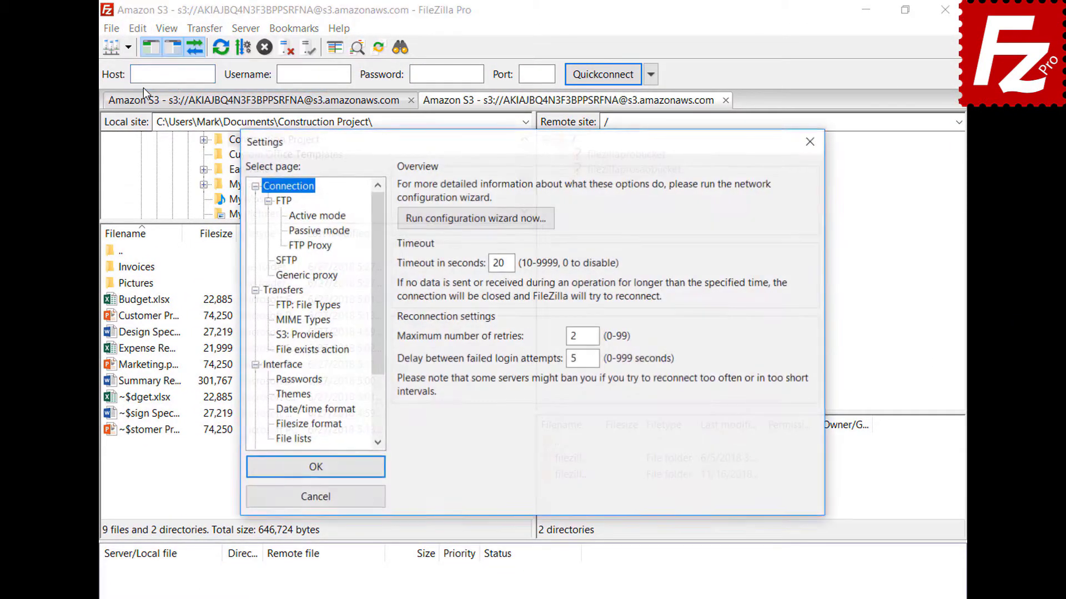
{"action": "left_click", "coordinate": [279, 412]}
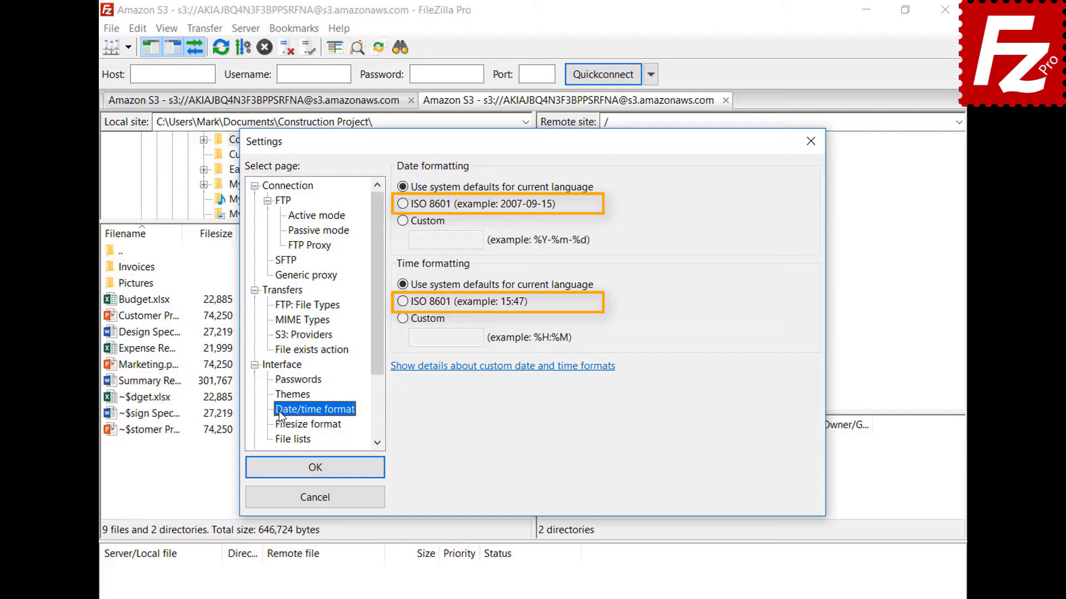
{"action": "left_click", "coordinate": [403, 221]}
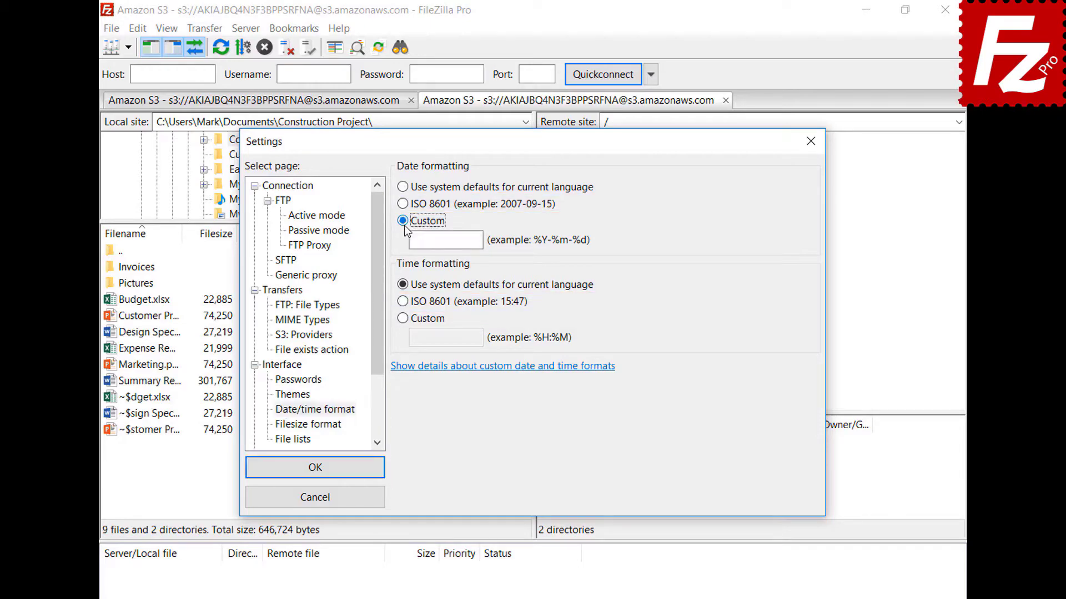
{"action": "type", "text": "%B %d %Y"}
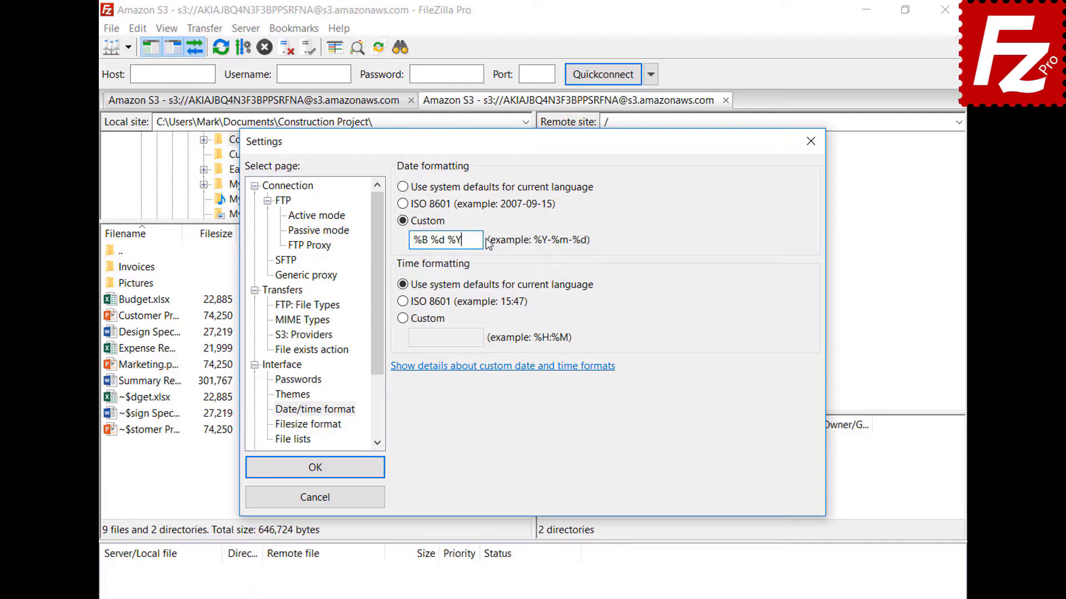
{"action": "left_click", "coordinate": [403, 319]}
{"action": "type", "text": "%H:%M:%S"}
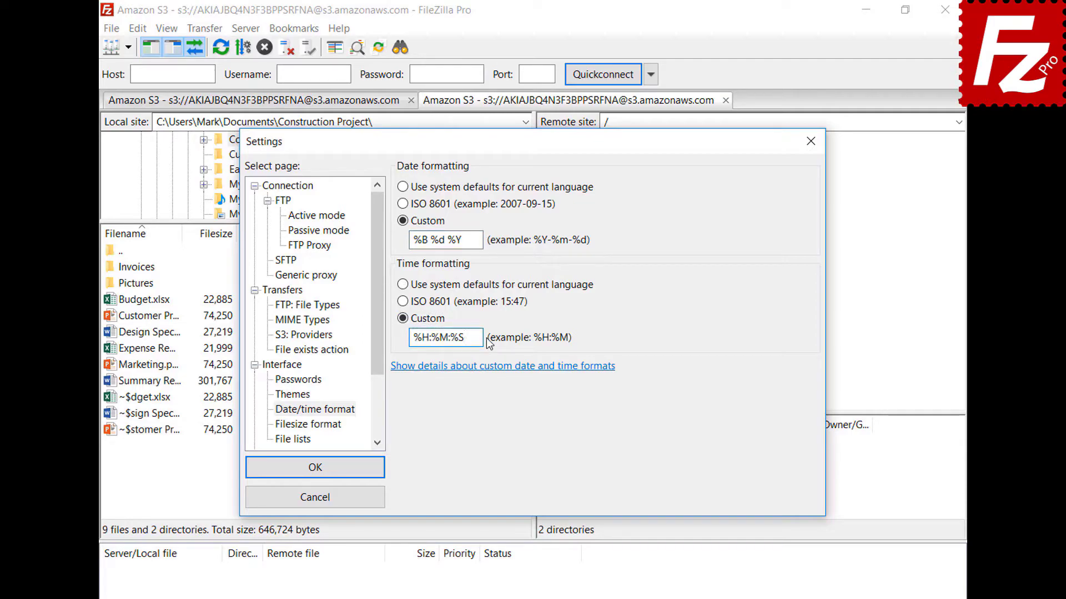
{"action": "left_click", "coordinate": [314, 468]}
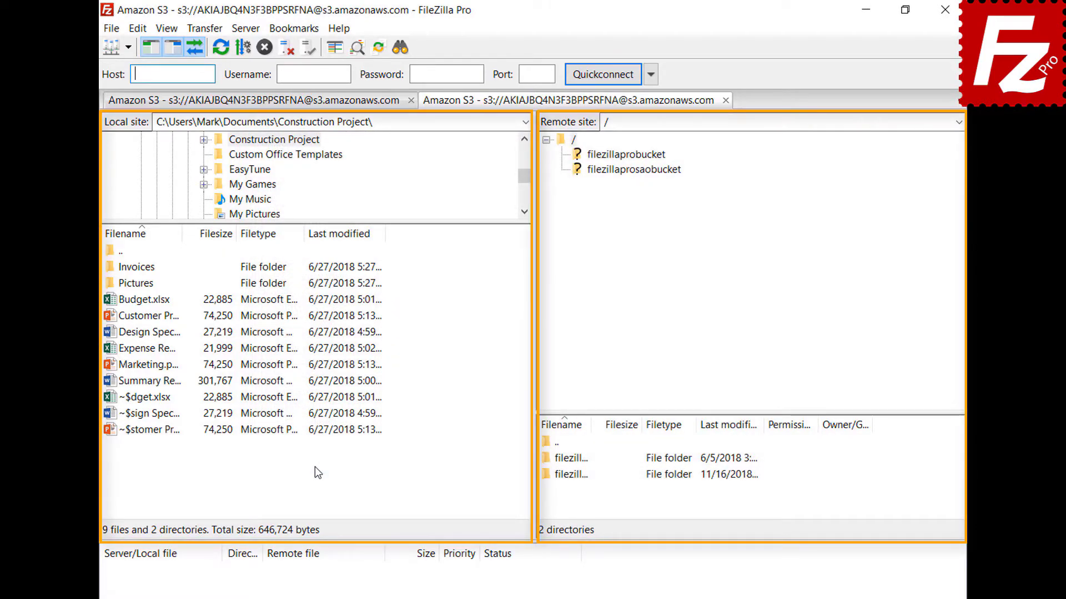
{"action": "left_click", "coordinate": [139, 29]}
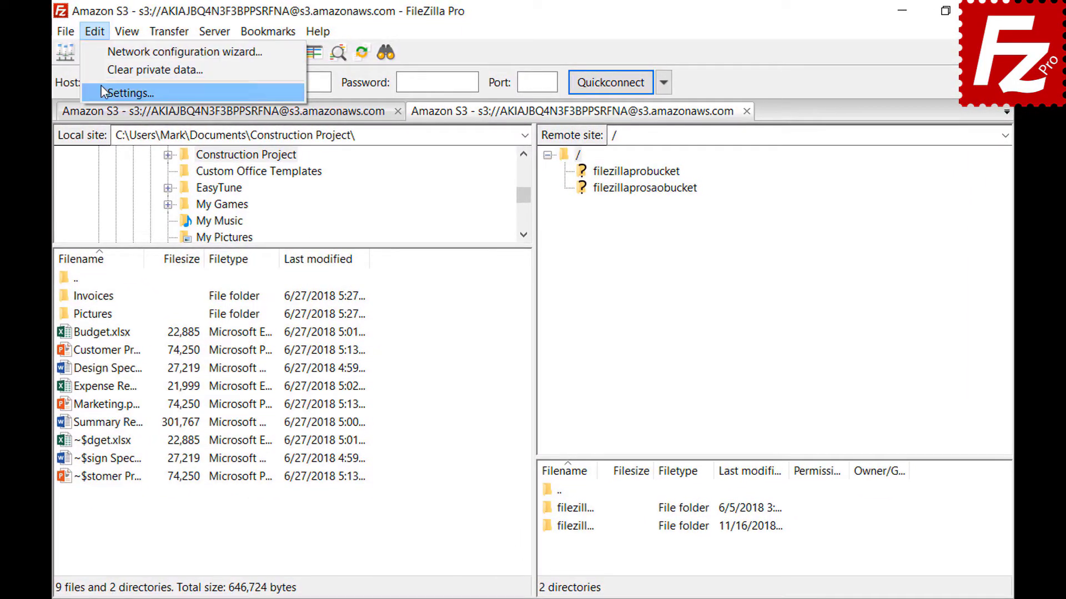
Step: In Filesize format, keep the thousands separator, choose decimal SI prefixes, and set 2 decimal places
{"action": "left_click", "coordinate": [111, 88]}
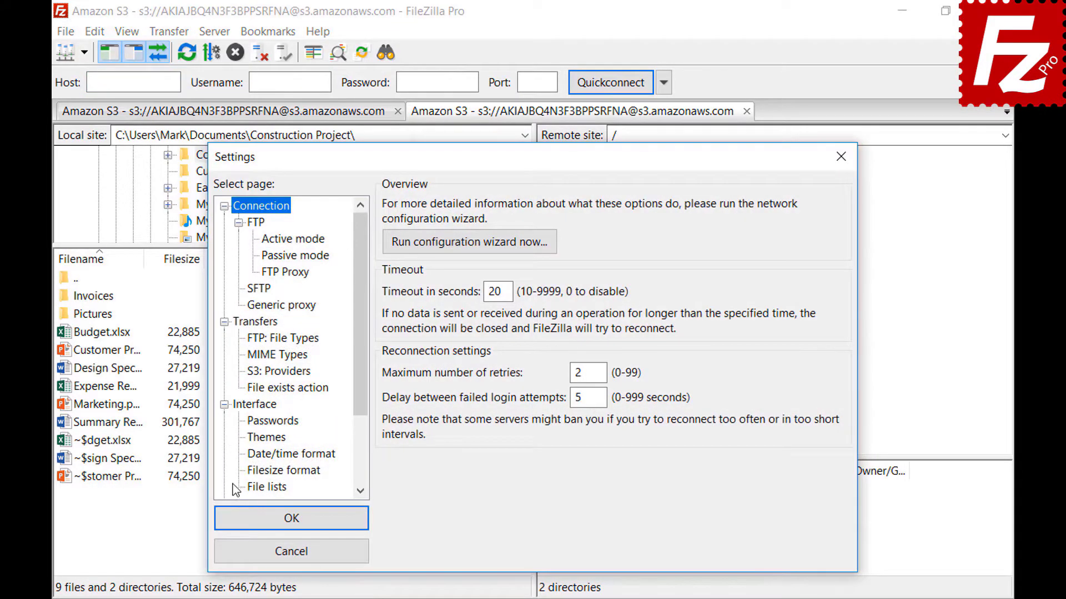
{"action": "left_click", "coordinate": [253, 473]}
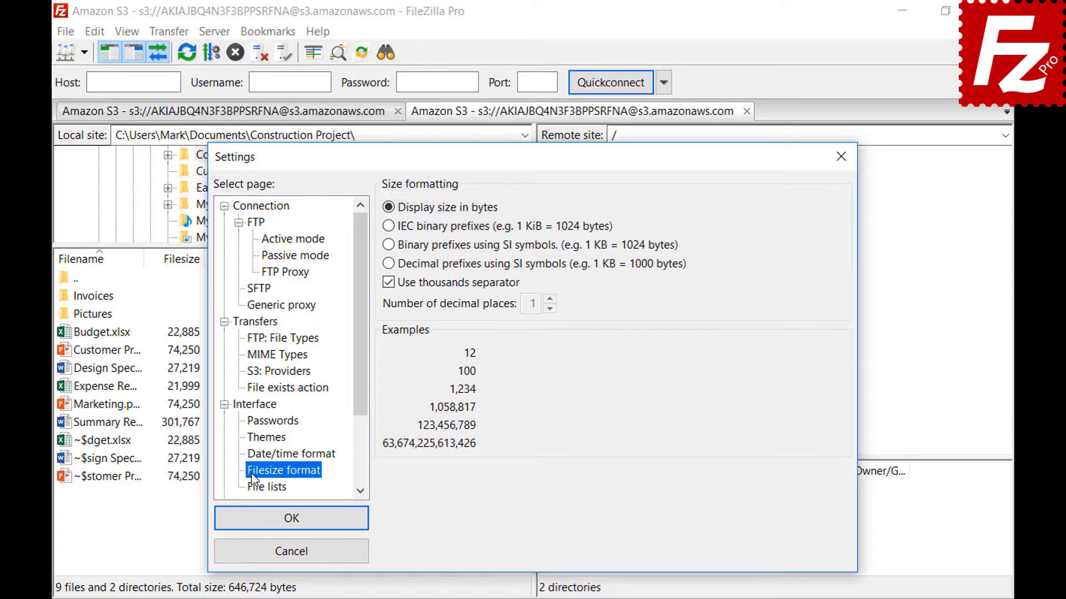
{"action": "left_click", "coordinate": [389, 283]}
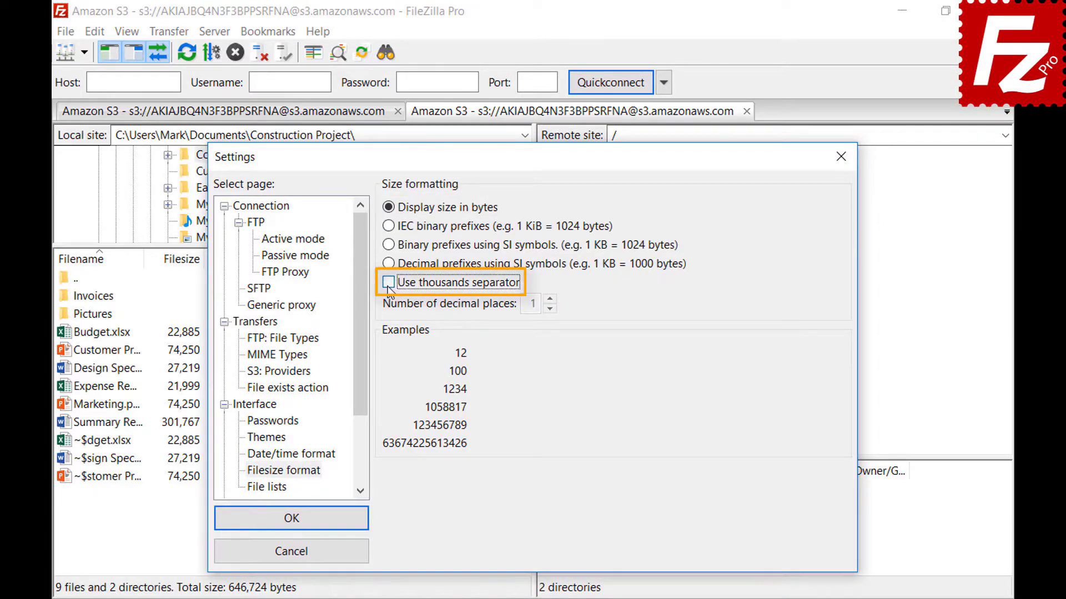
{"action": "left_click", "coordinate": [388, 283]}
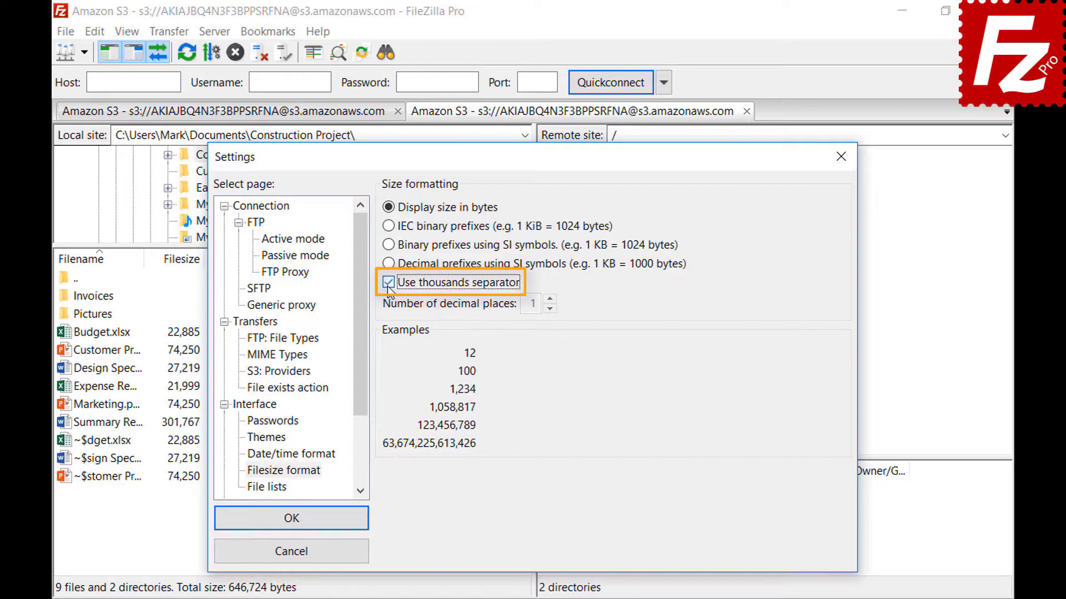
{"action": "left_click", "coordinate": [389, 226]}
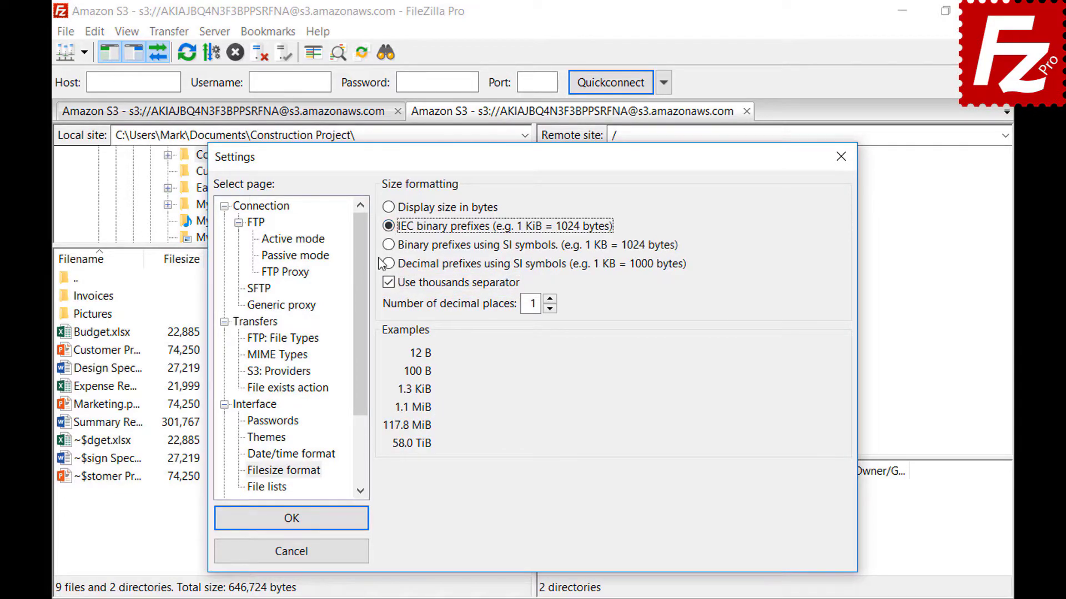
{"action": "left_click", "coordinate": [388, 244]}
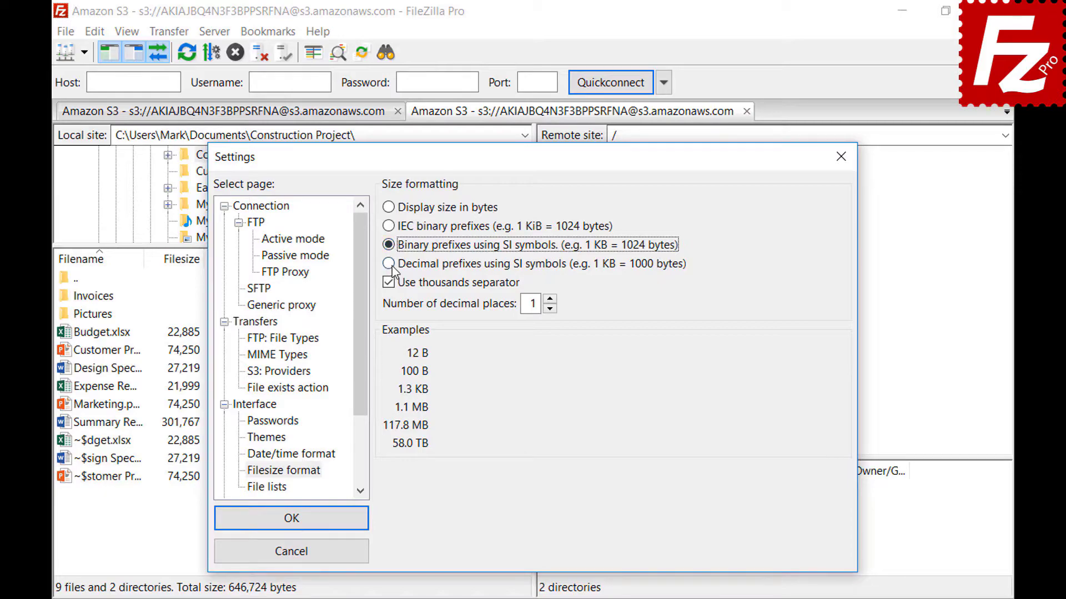
{"action": "left_click", "coordinate": [390, 264]}
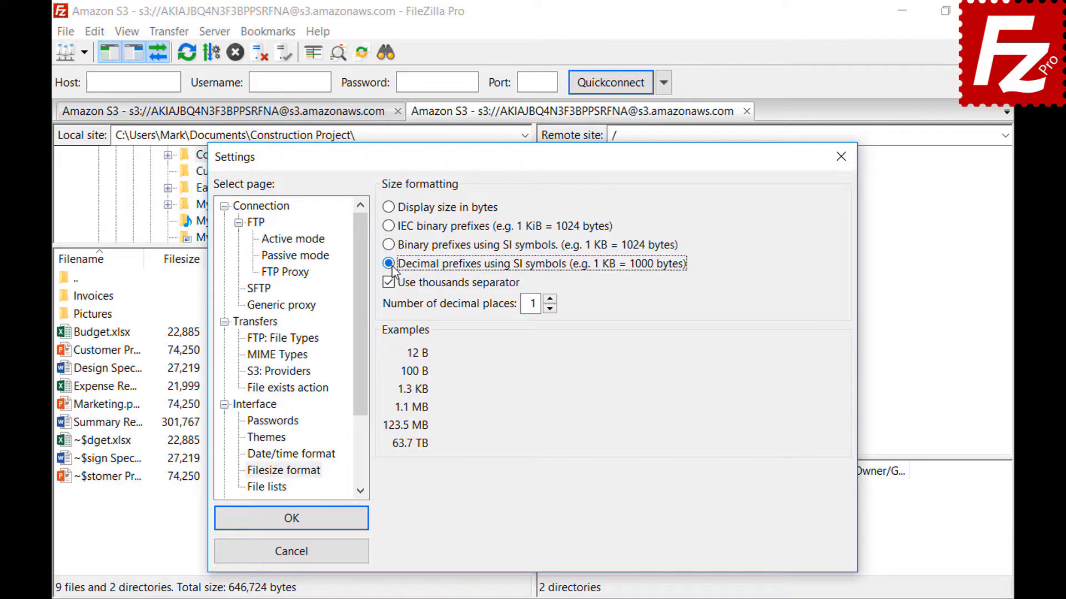
{"action": "left_click", "coordinate": [550, 300]}
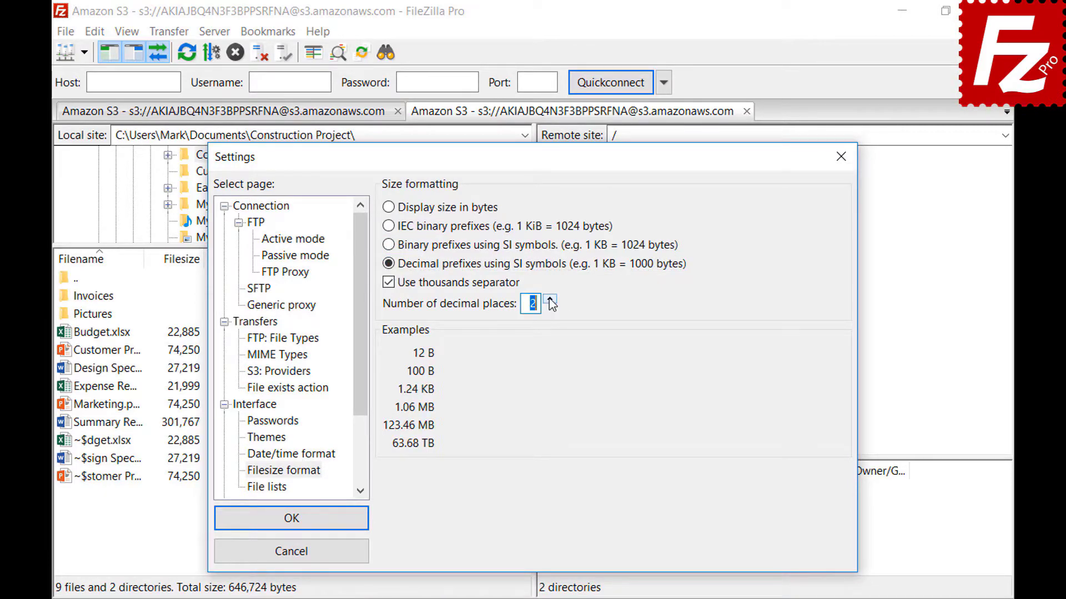
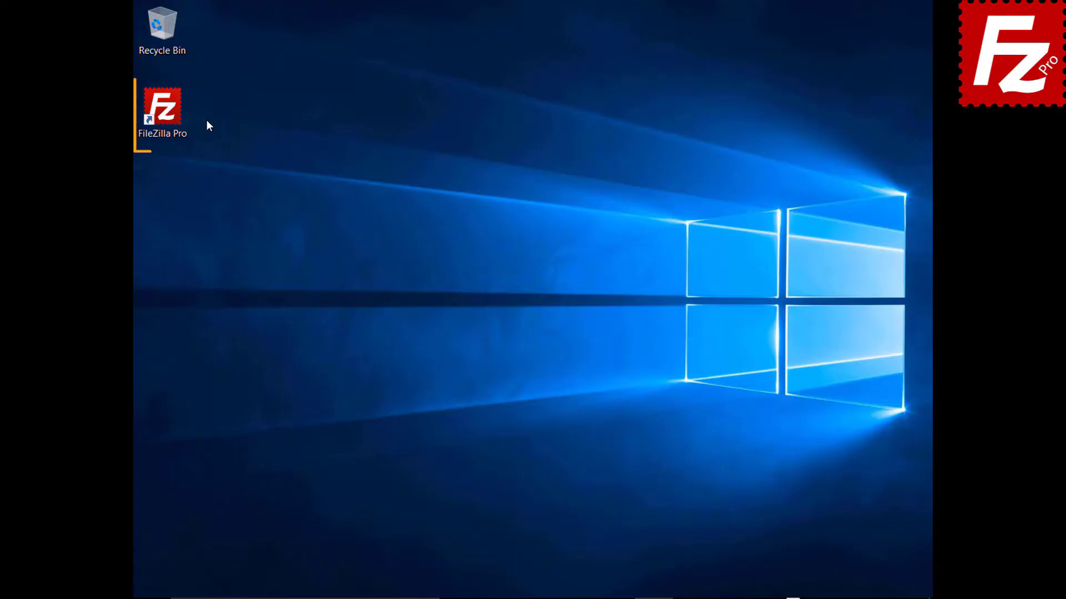
Step: Launch FileZilla Pro and enable Site Manager data synchronization with FTP as the protocol
{"action": "double_click", "coordinate": [169, 115]}
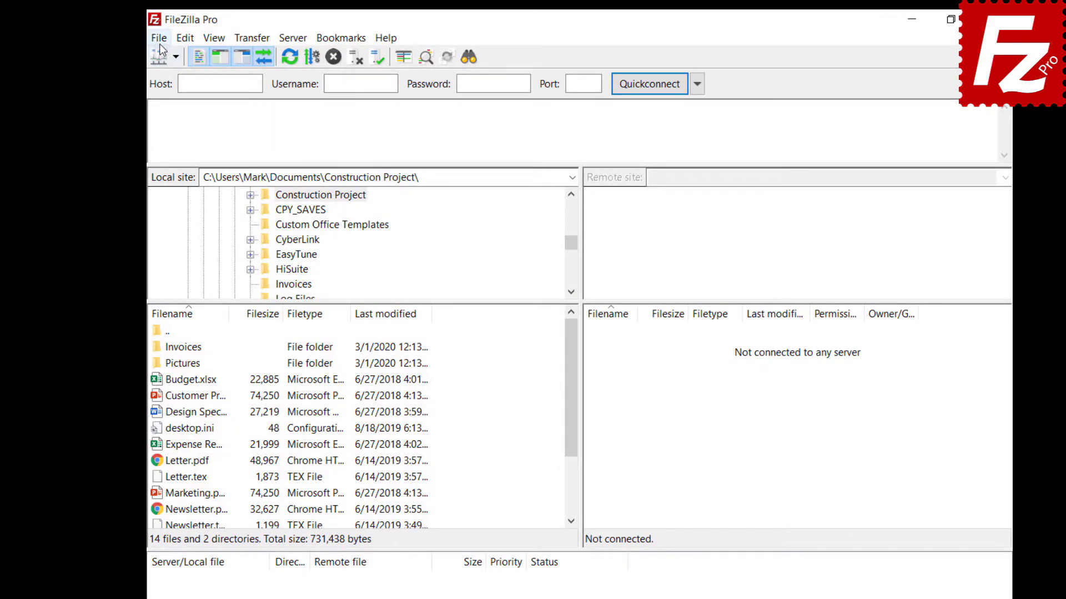
{"action": "left_click", "coordinate": [159, 38]}
{"action": "left_click", "coordinate": [166, 90]}
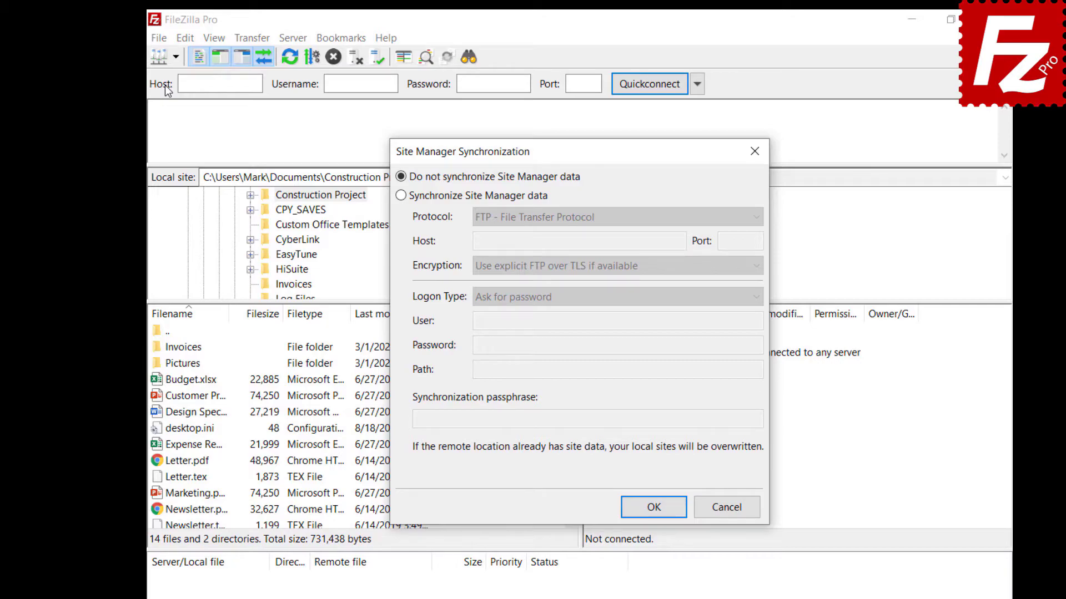
{"action": "left_click", "coordinate": [401, 195]}
{"action": "left_click", "coordinate": [603, 221]}
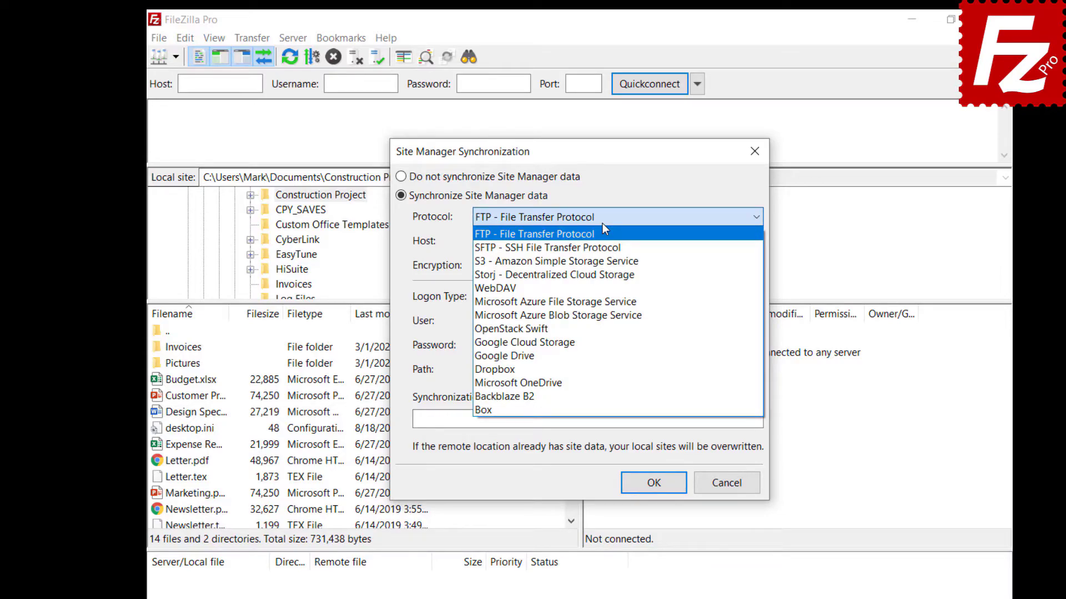
{"action": "left_click", "coordinate": [601, 234]}
Step: Enter host 40.121.111.78, the FTP user name and password, path / and the passphrase, then save
{"action": "left_click", "coordinate": [679, 241]}
{"action": "type", "text": "40.121.111.78"}
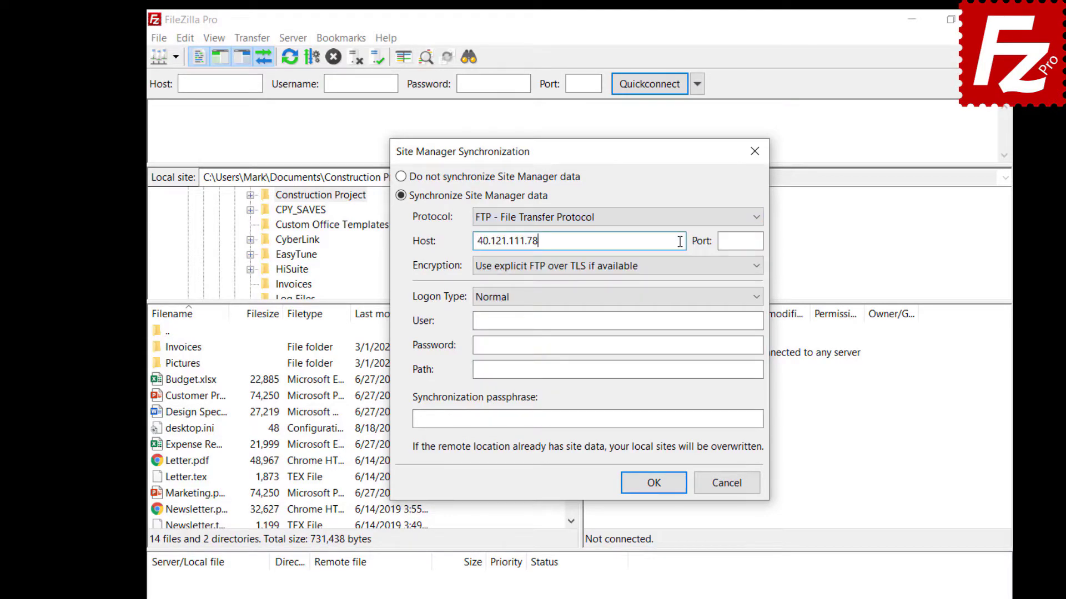
{"action": "left_click", "coordinate": [725, 322]}
{"action": "type", "text": "filezillaprotutorial"}
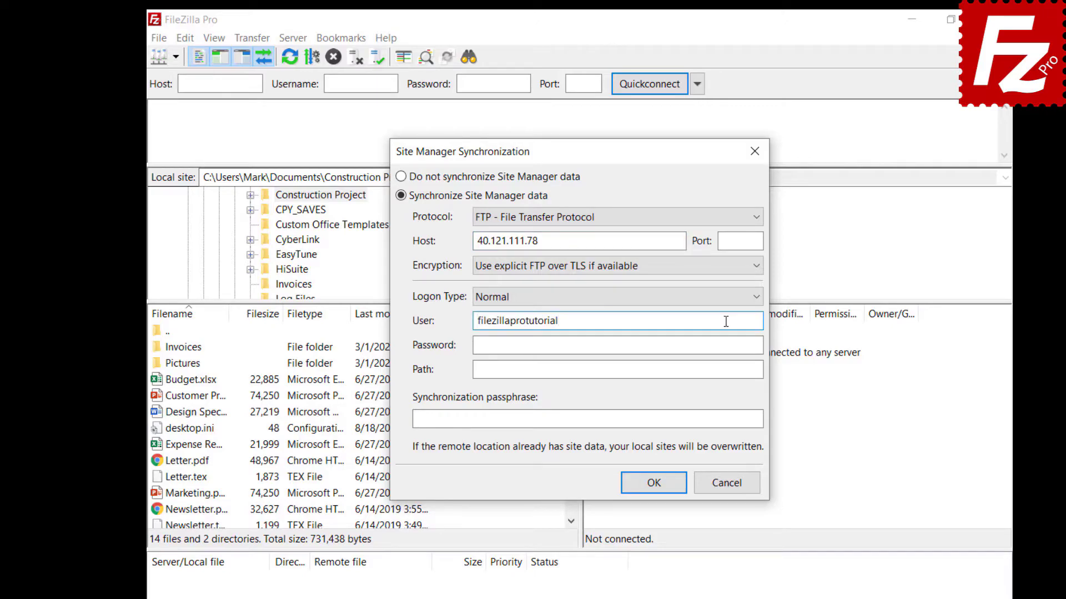
{"action": "left_click", "coordinate": [736, 343]}
{"action": "key", "text": "ctrl+v"}
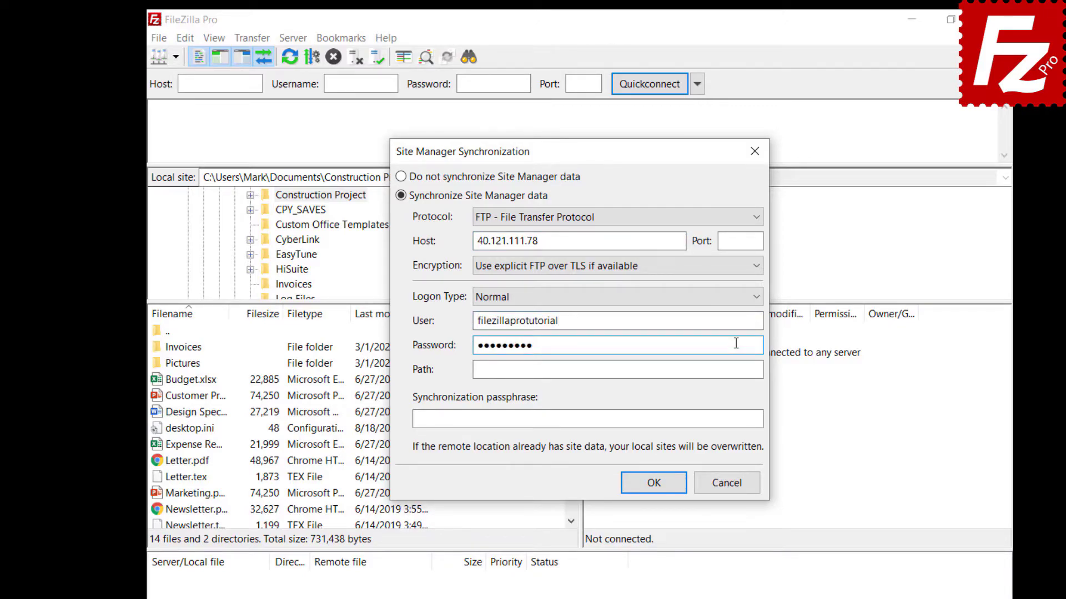
{"action": "left_click", "coordinate": [736, 370]}
{"action": "type", "text": "/"}
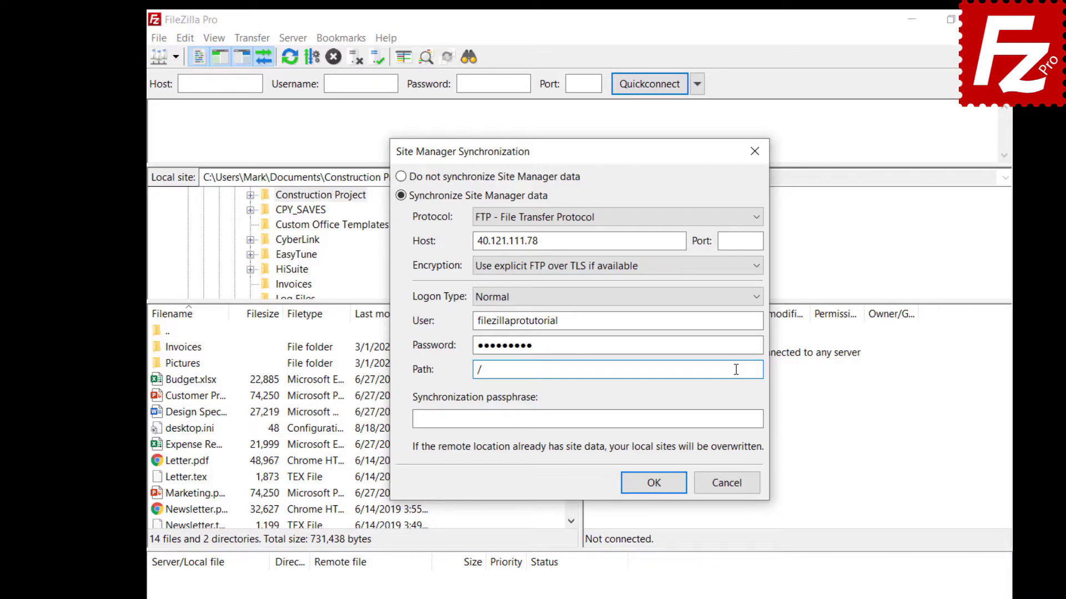
{"action": "left_click", "coordinate": [751, 419]}
{"action": "key", "text": "ctrl+v"}
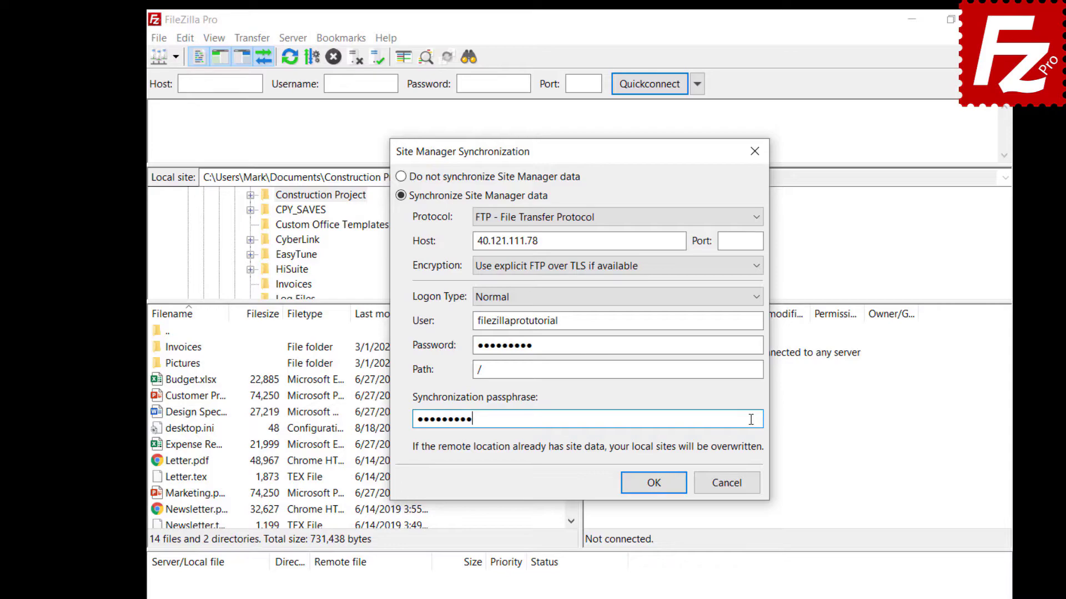
{"action": "left_click", "coordinate": [654, 483]}
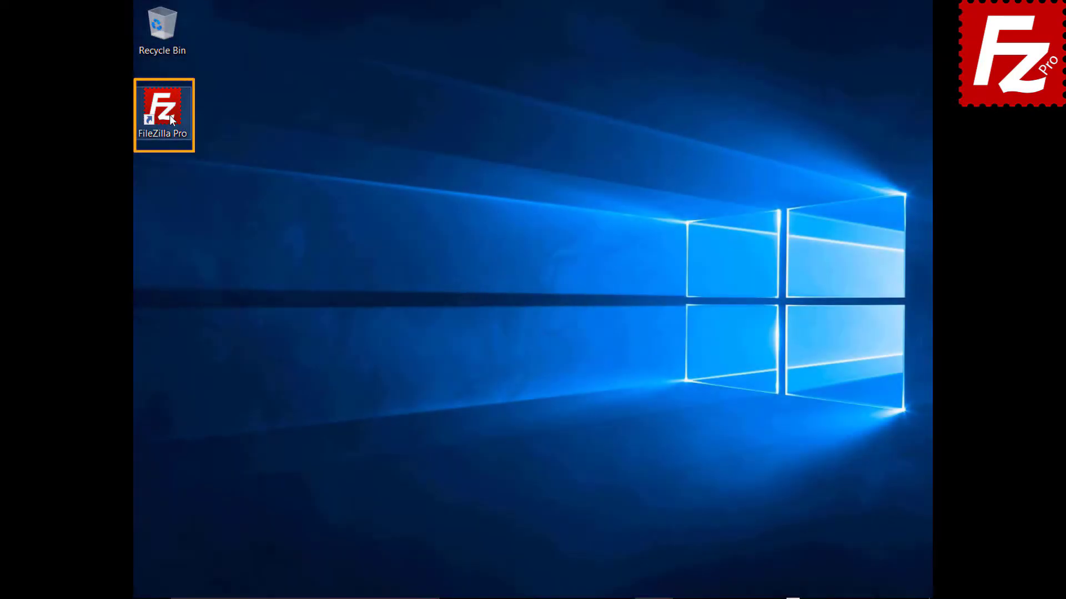
Step: Relaunch FileZilla Pro and turn Site Manager data synchronization back on with FTP
{"action": "double_click", "coordinate": [169, 115]}
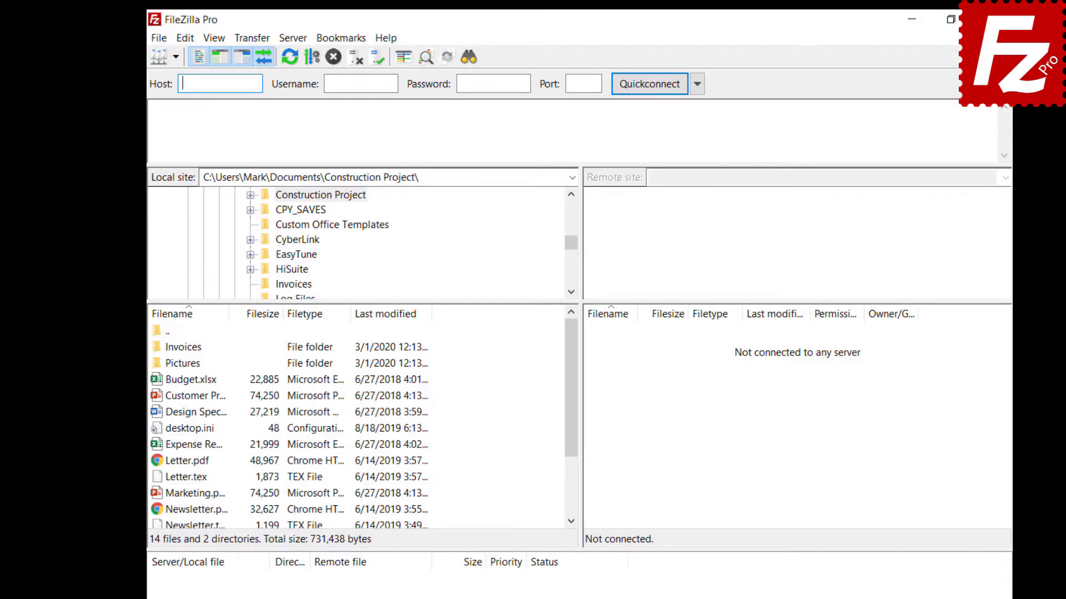
{"action": "left_click", "coordinate": [160, 39]}
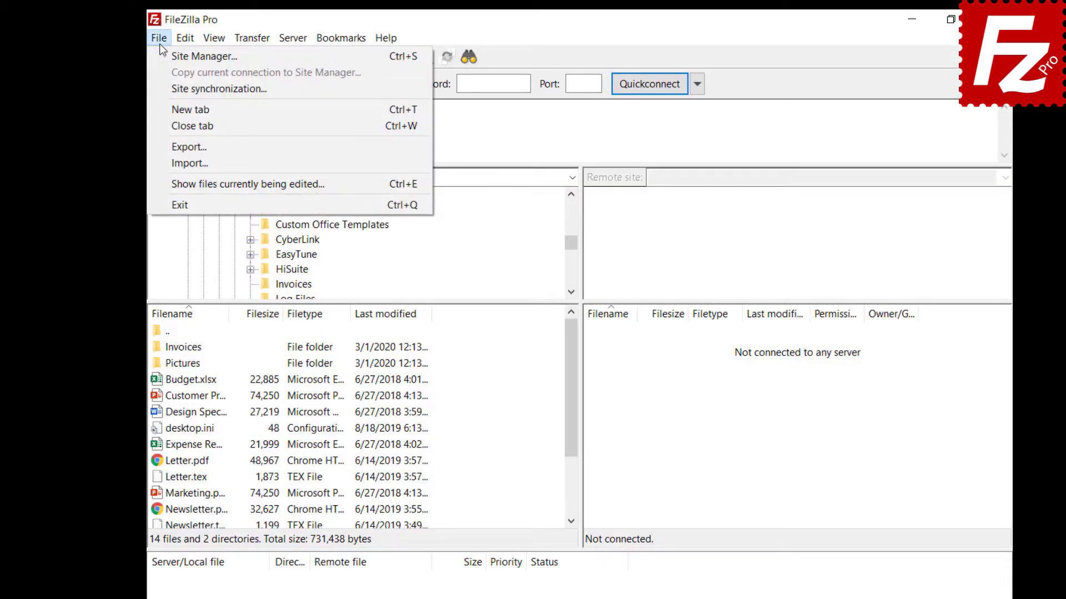
{"action": "left_click", "coordinate": [166, 88]}
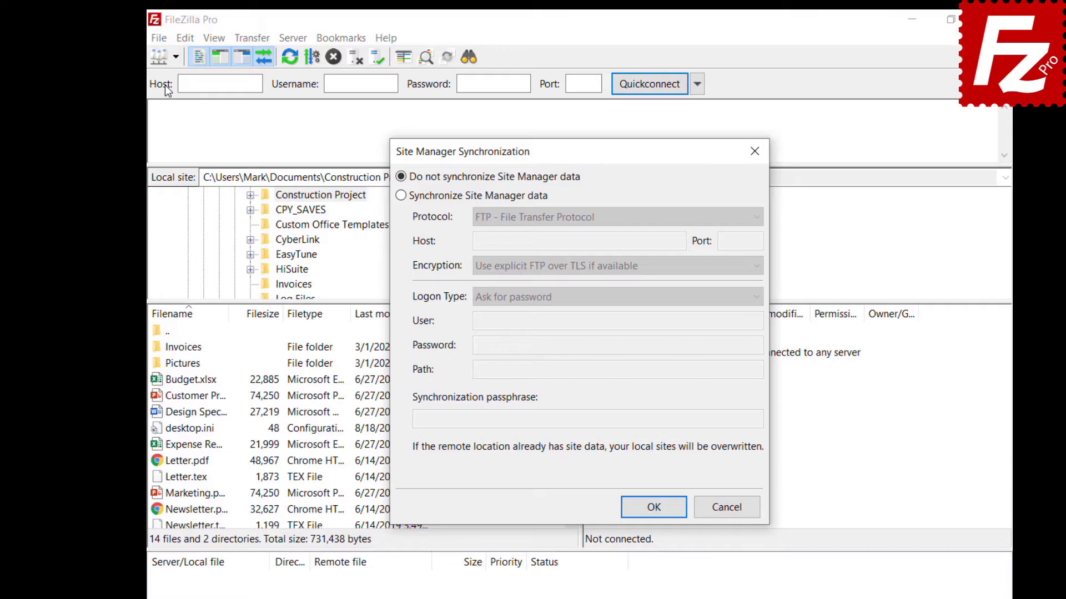
{"action": "left_click", "coordinate": [401, 195]}
{"action": "left_click", "coordinate": [602, 222]}
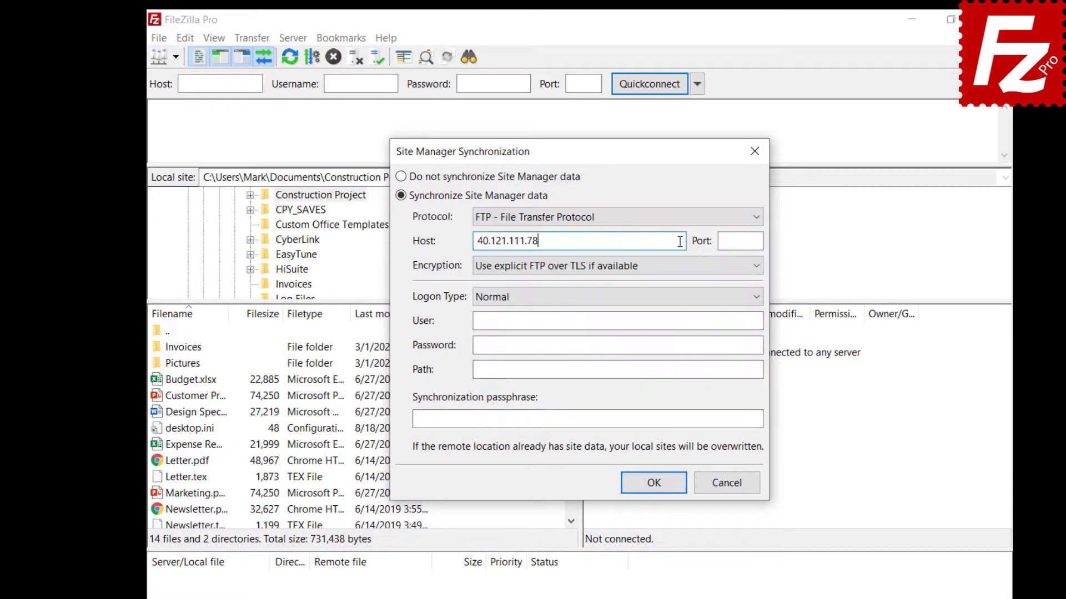
Step: Fill in the FTP login, path / and the passphrase, save, and dismiss the success message
{"action": "left_click", "coordinate": [725, 322]}
{"action": "type", "text": "filezillaprotutorial"}
{"action": "left_click", "coordinate": [737, 344]}
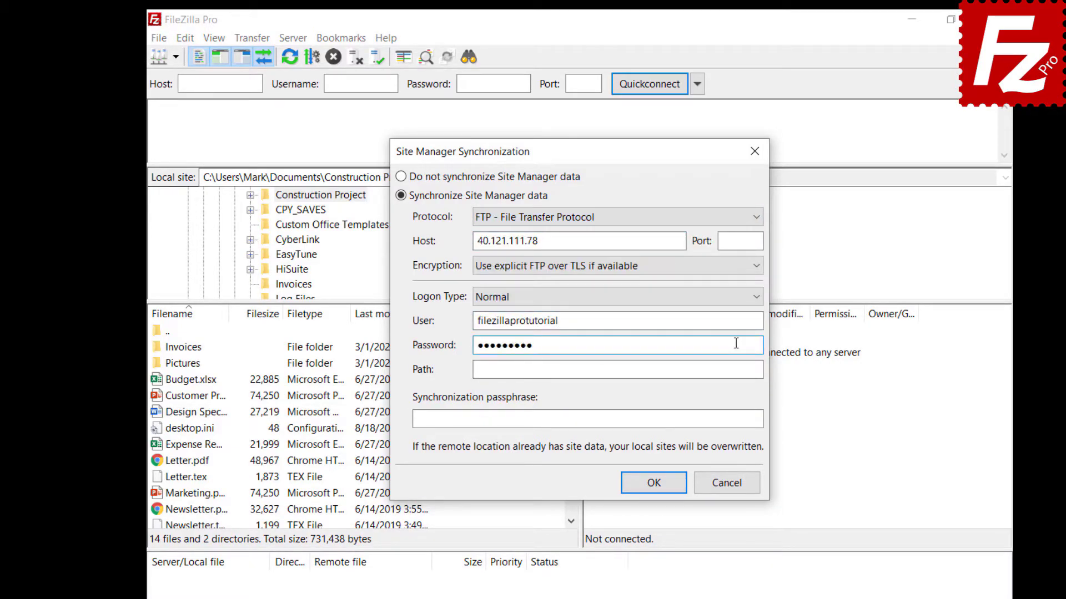
{"action": "left_click", "coordinate": [736, 370]}
{"action": "type", "text": "/"}
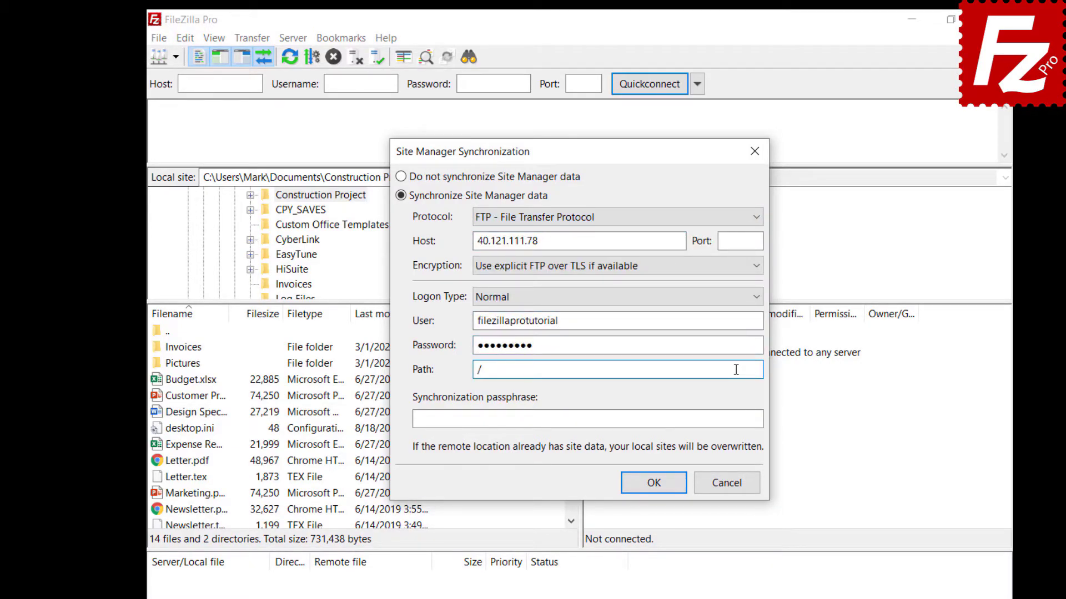
{"action": "left_click", "coordinate": [750, 419]}
{"action": "key", "text": "ctrl+v"}
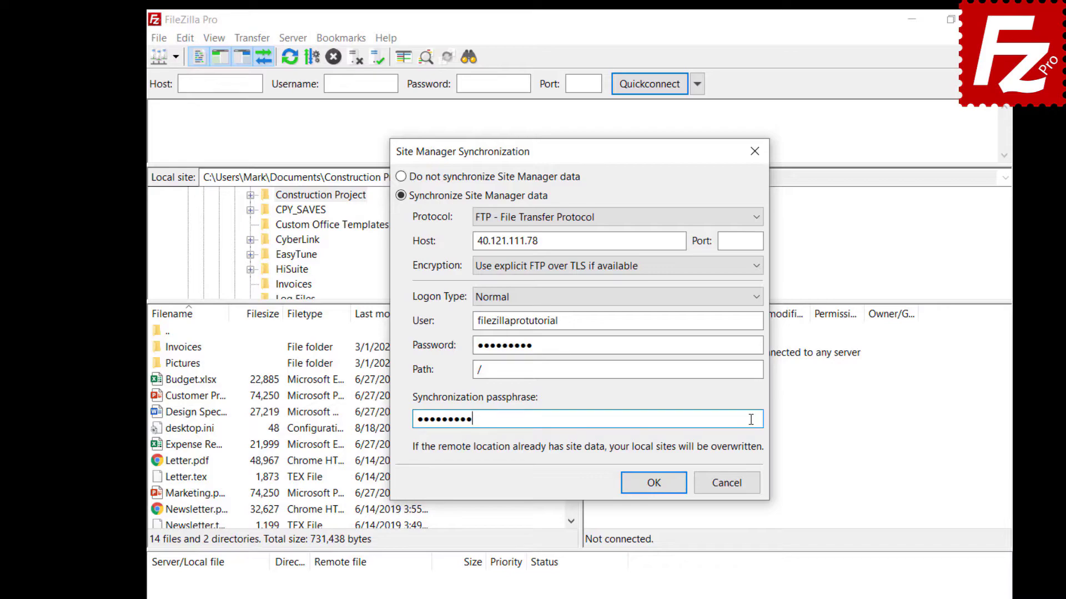
{"action": "left_click", "coordinate": [654, 483]}
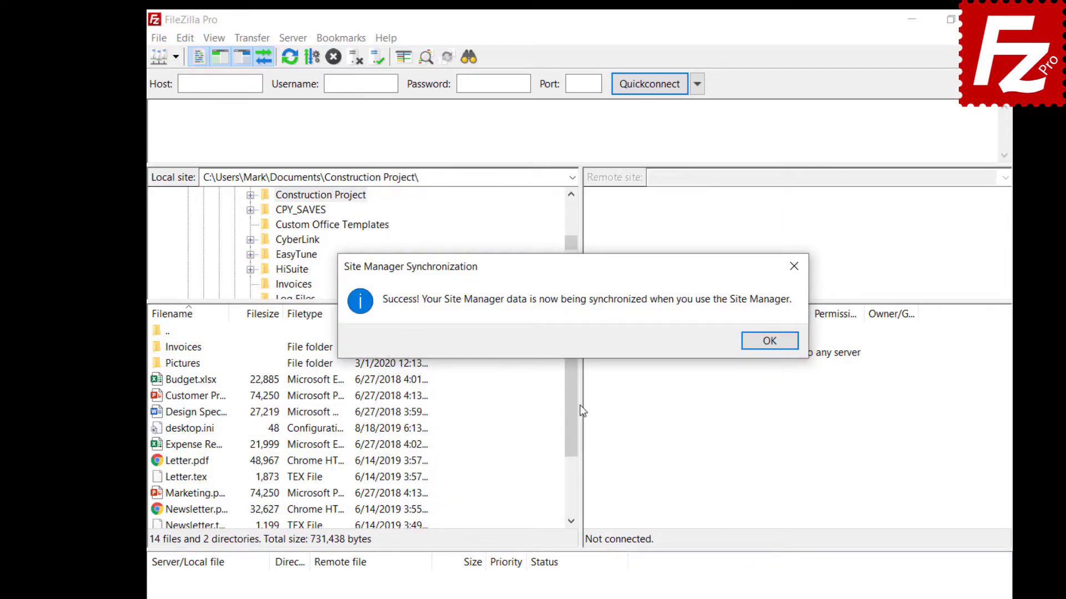
{"action": "key", "text": "Return"}
{"action": "left_click", "coordinate": [159, 38]}
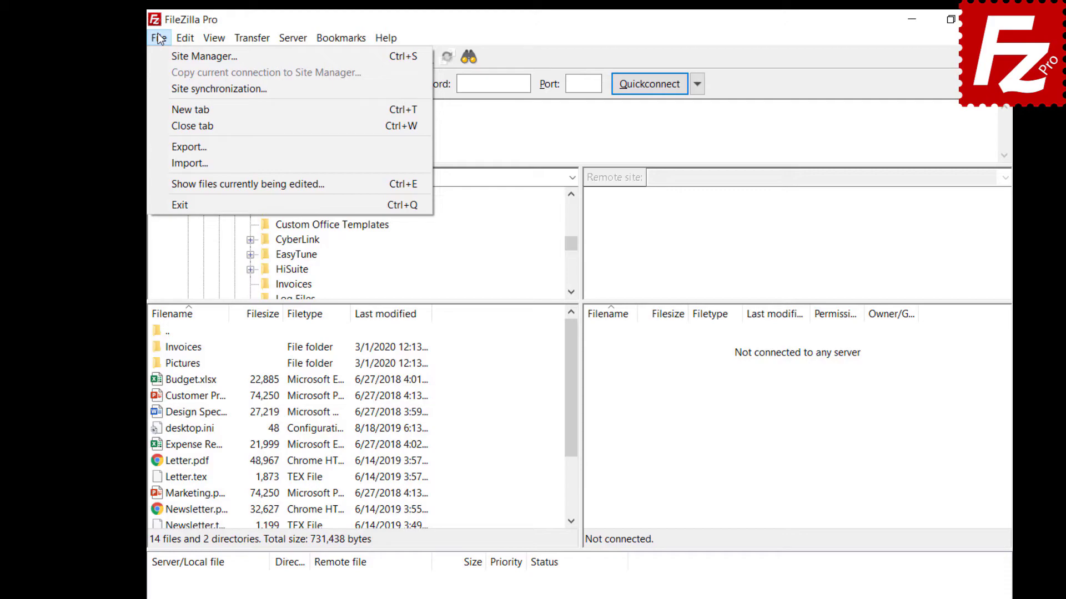
Step: Save a new site named OneDrive using the Microsoft OneDrive protocol and verify it in Site Manager
{"action": "left_click", "coordinate": [195, 56]}
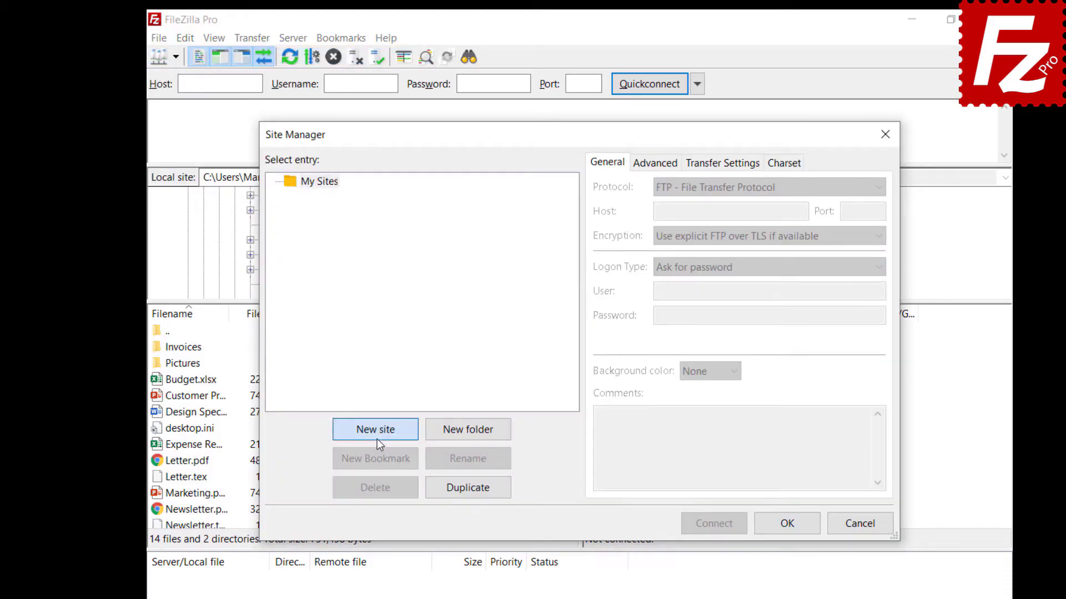
{"action": "left_click", "coordinate": [377, 439]}
{"action": "type", "text": "OneDrive"}
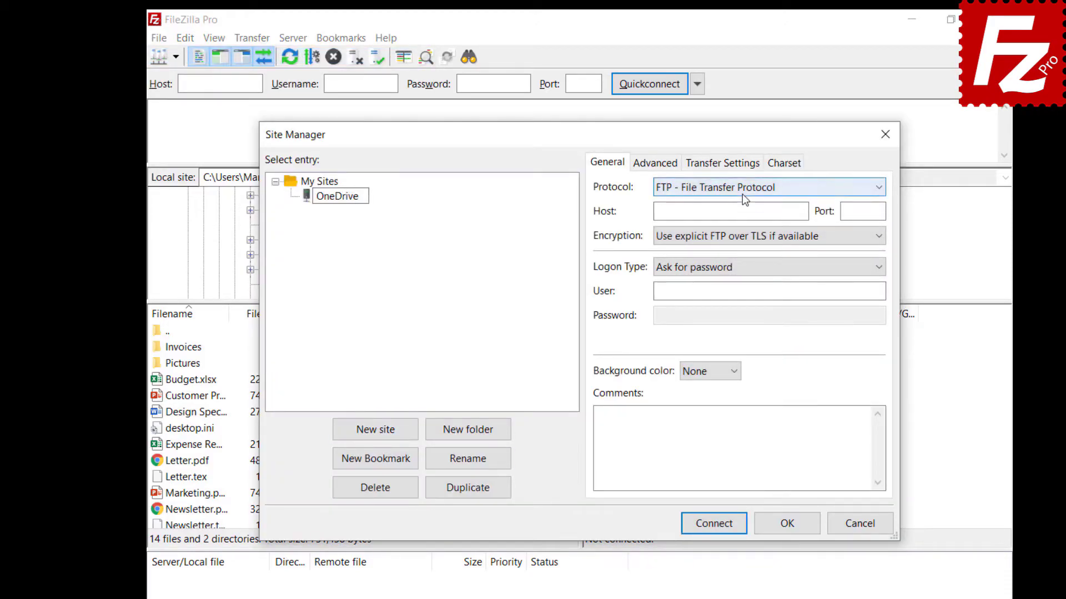
{"action": "left_click", "coordinate": [742, 192]}
{"action": "left_click", "coordinate": [730, 350]}
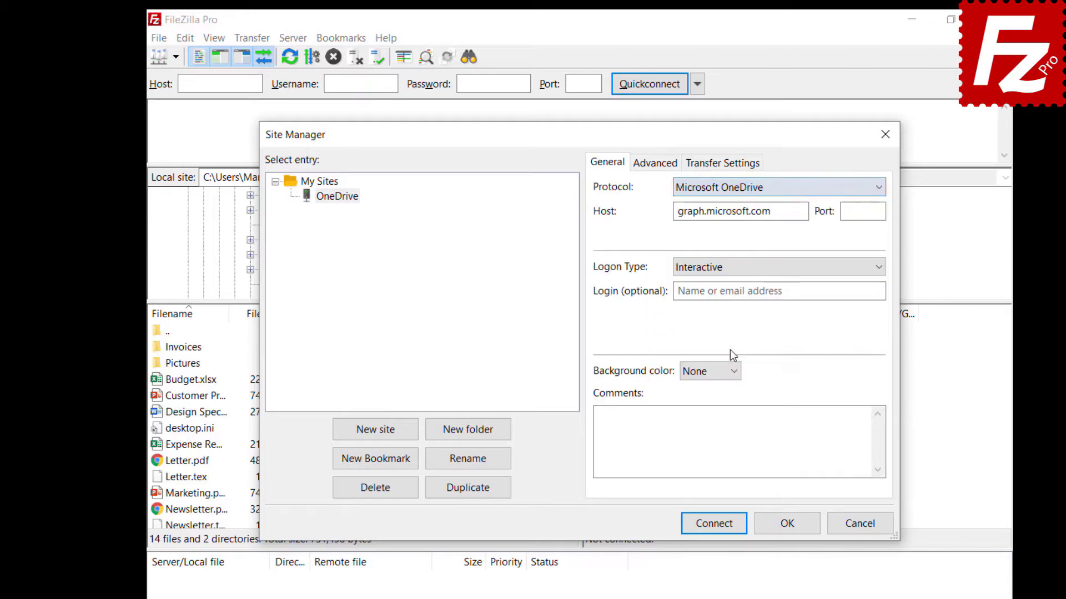
{"action": "left_click", "coordinate": [787, 527]}
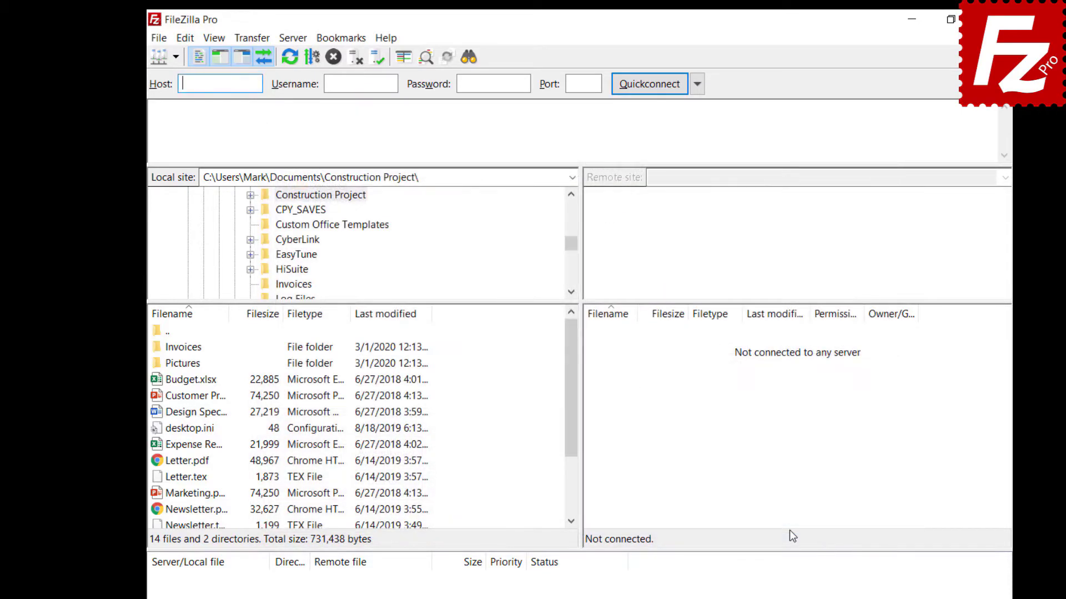
{"action": "left_click", "coordinate": [155, 37]}
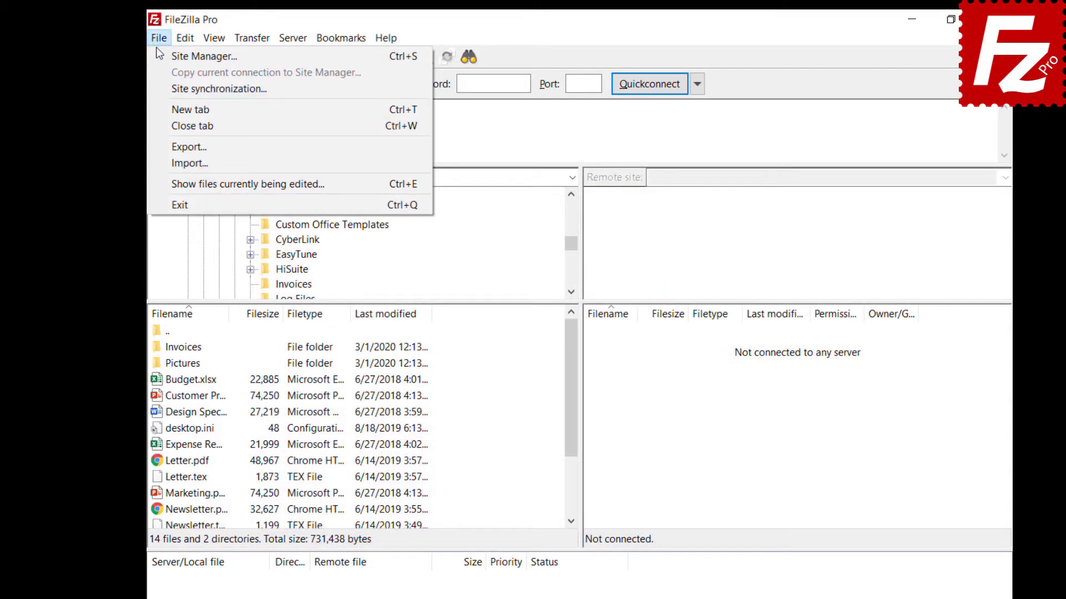
{"action": "left_click", "coordinate": [160, 55]}
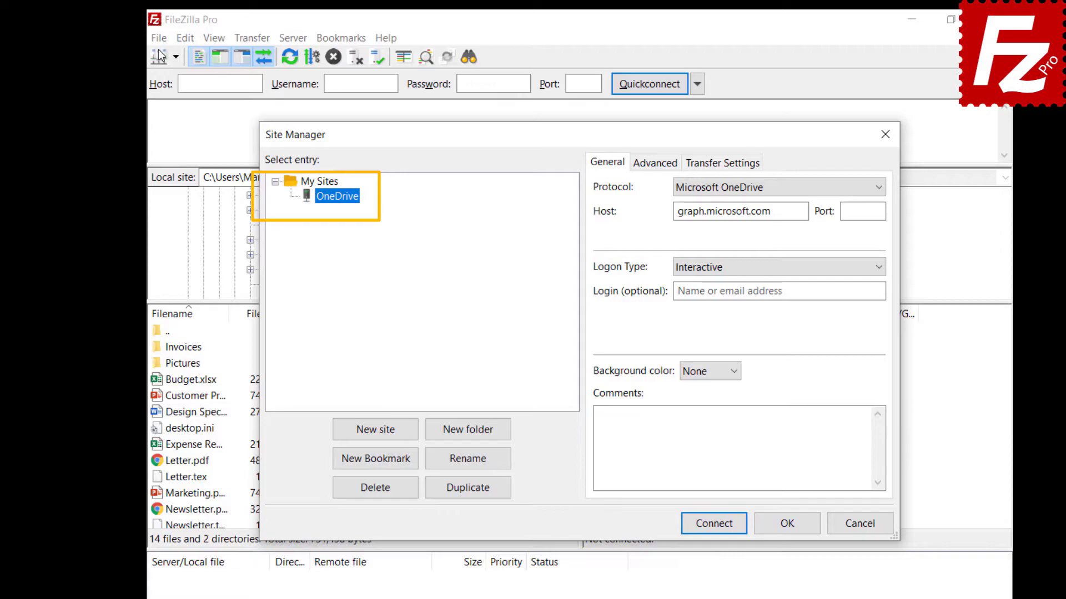
{"action": "key", "text": "Escape"}
Step: Switch Site synchronization to 'Do not synchronize Site Manager data'
{"action": "left_click", "coordinate": [159, 38]}
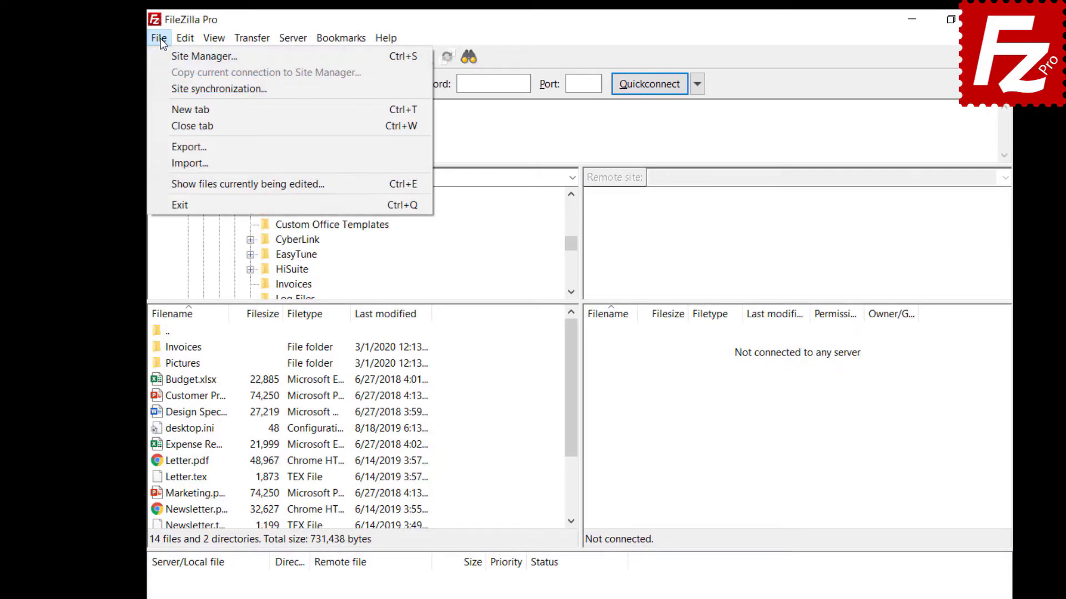
{"action": "left_click", "coordinate": [167, 89]}
{"action": "left_click", "coordinate": [452, 166]}
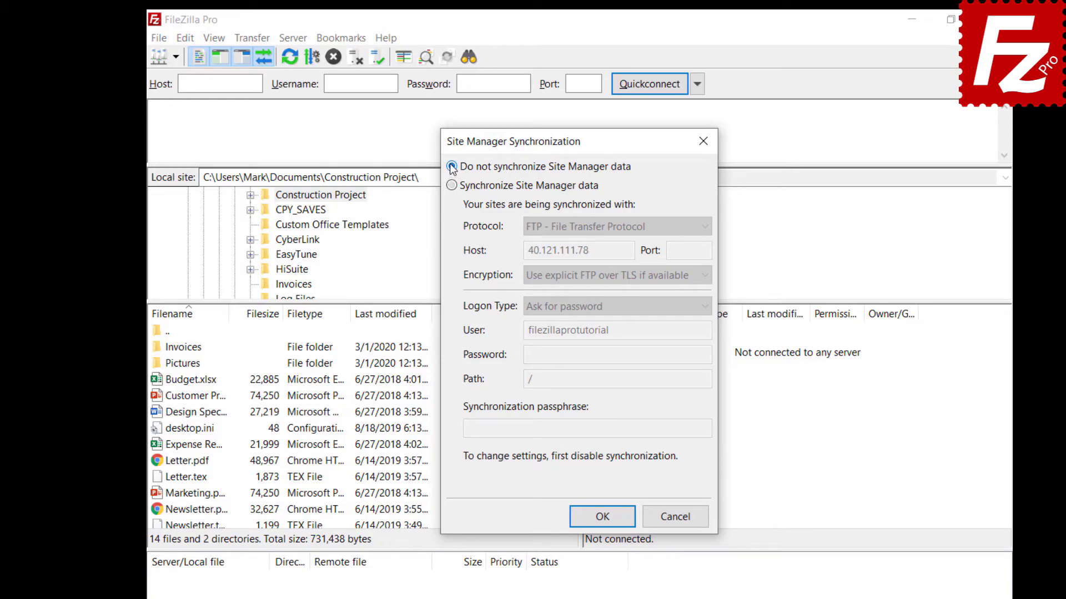
{"action": "left_click", "coordinate": [605, 521]}
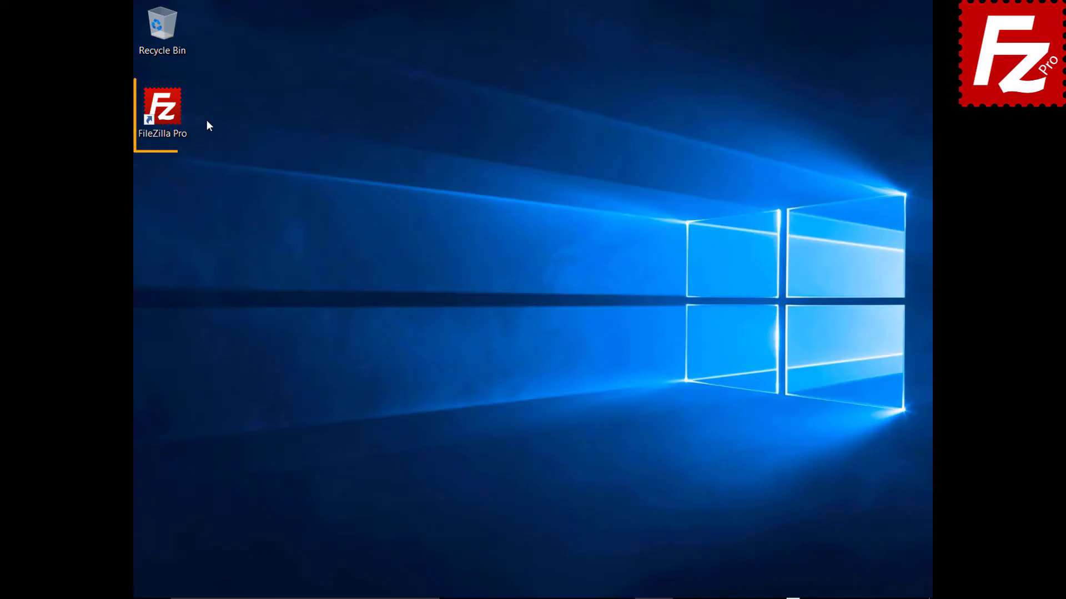
Step: Export sites, settings, queue and filters to FileZilla.xml, then start importing settings from a file
{"action": "double_click", "coordinate": [169, 115]}
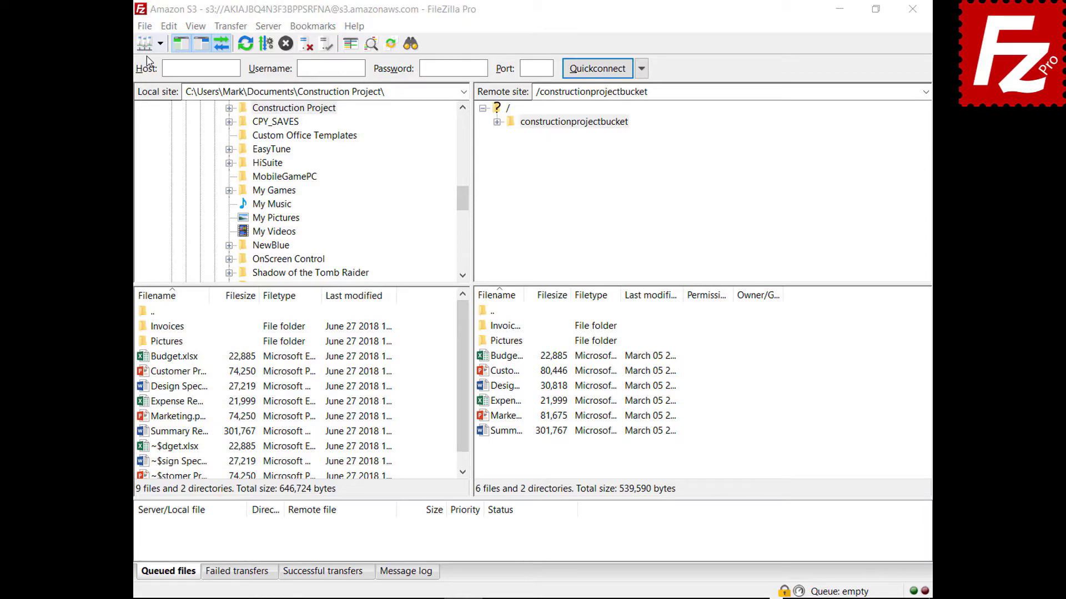
{"action": "left_click", "coordinate": [145, 28]}
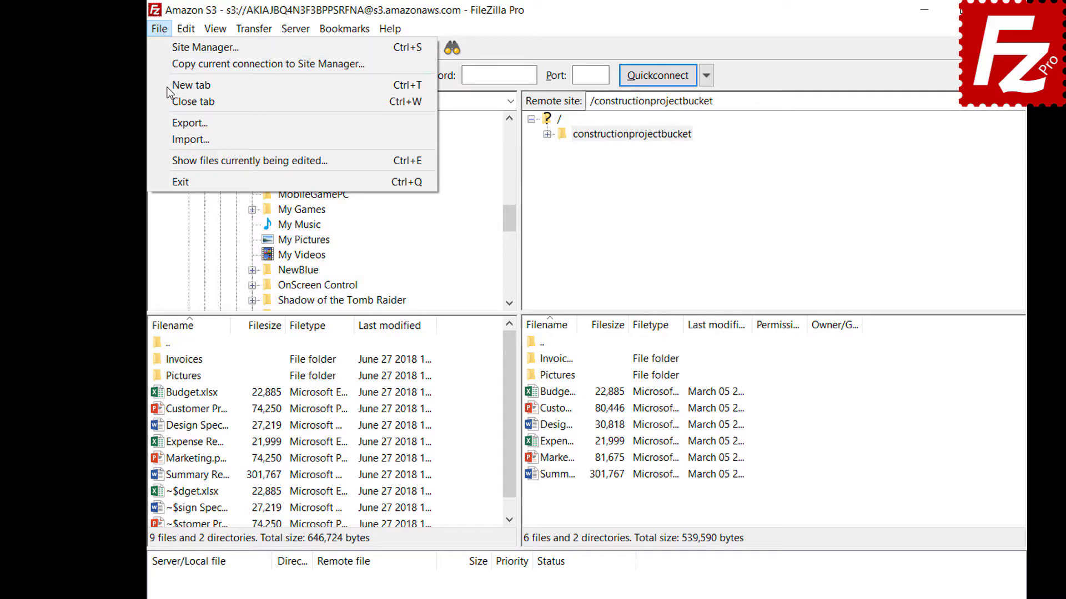
{"action": "left_click", "coordinate": [169, 124]}
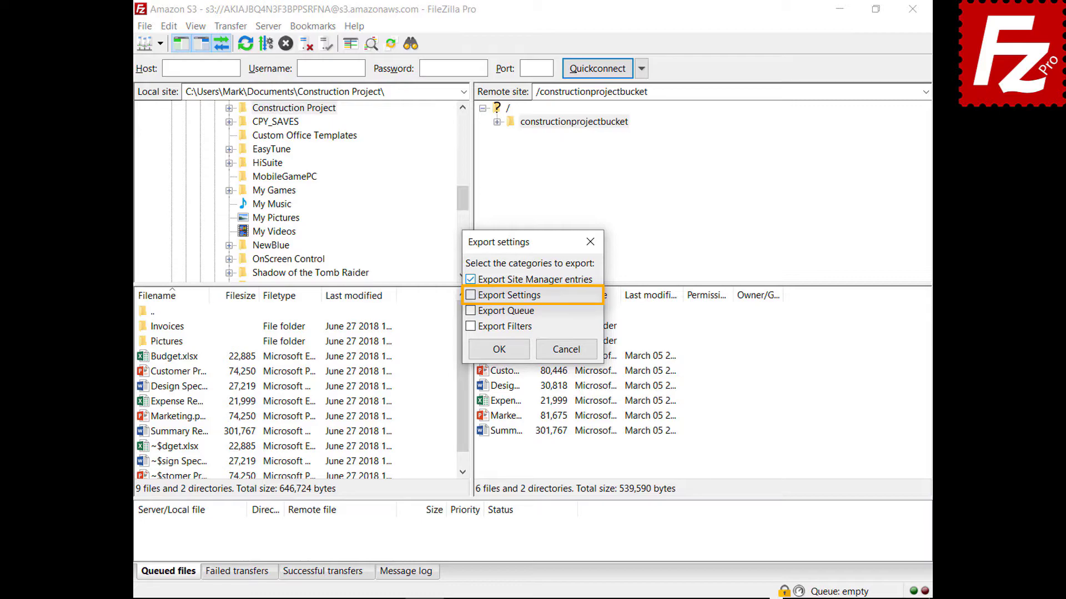
{"action": "left_click", "coordinate": [470, 295]}
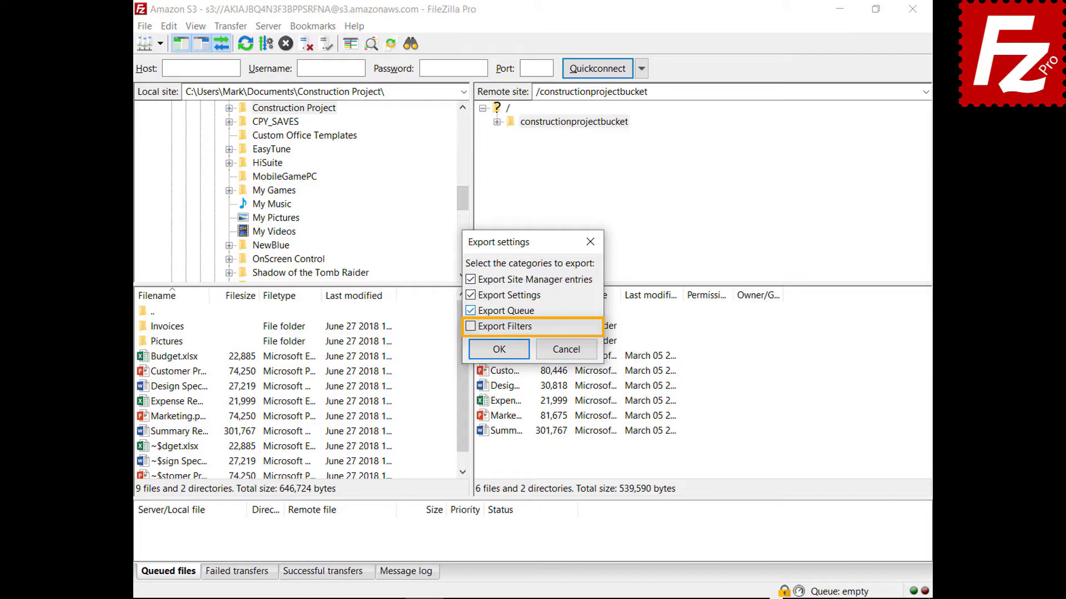
{"action": "left_click", "coordinate": [471, 326]}
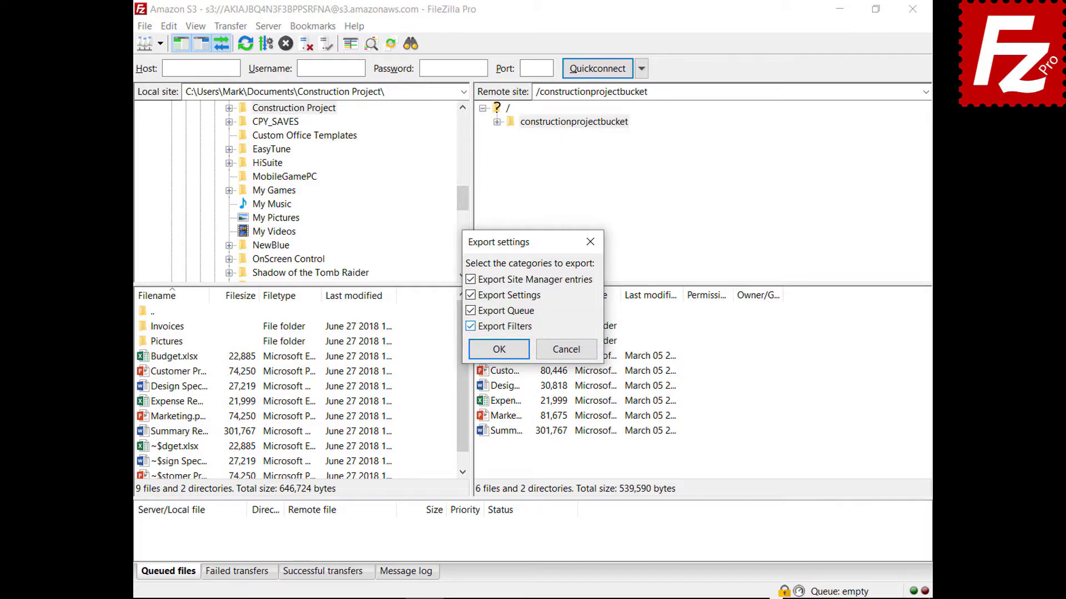
{"action": "left_click", "coordinate": [499, 349]}
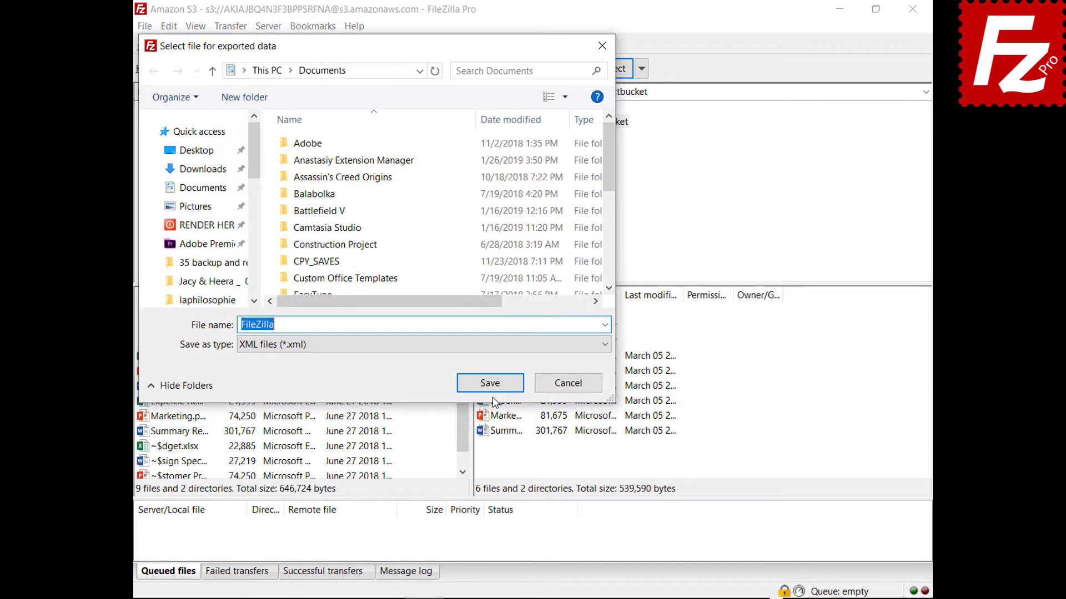
{"action": "left_click", "coordinate": [490, 388]}
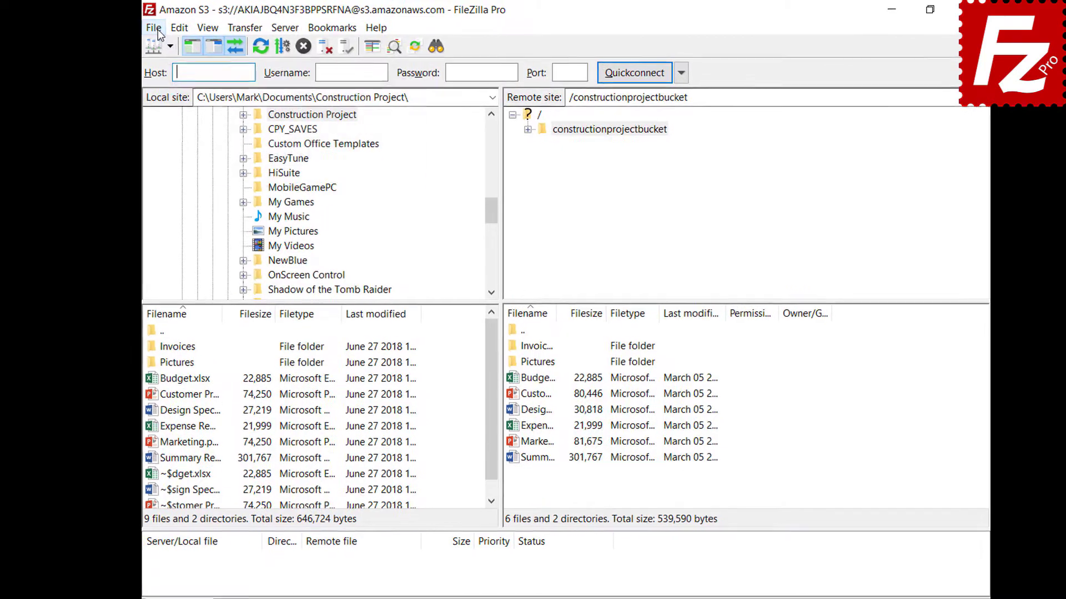
{"action": "left_click", "coordinate": [158, 32]}
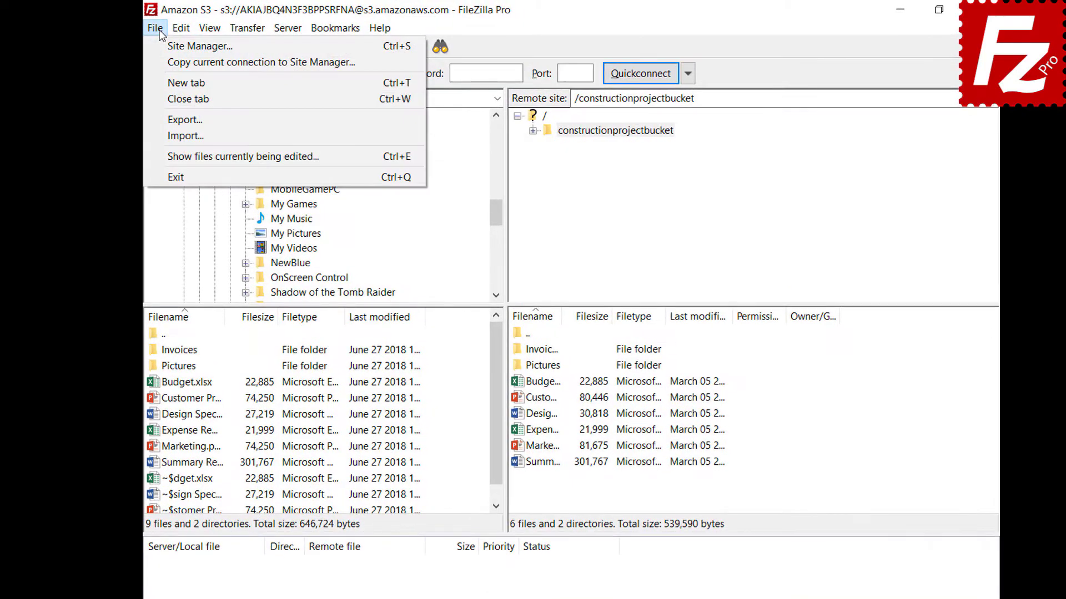
{"action": "left_click", "coordinate": [160, 136]}
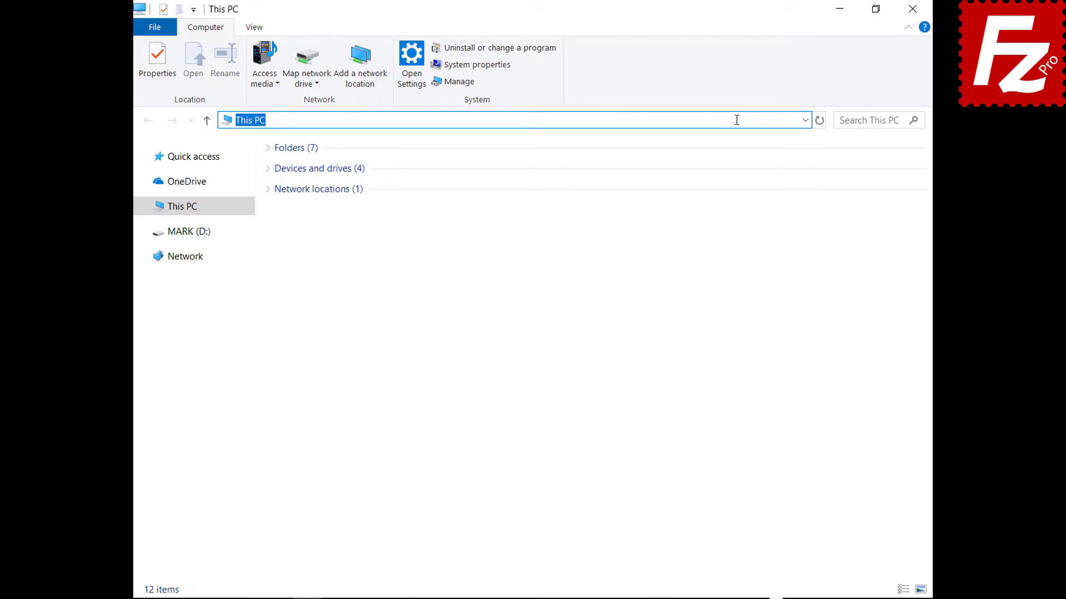
Step: Go to %APPDATA%\FileZilla and select all seven files in the folder
{"action": "type", "text": "%APPDATA%\\FileZilla"}
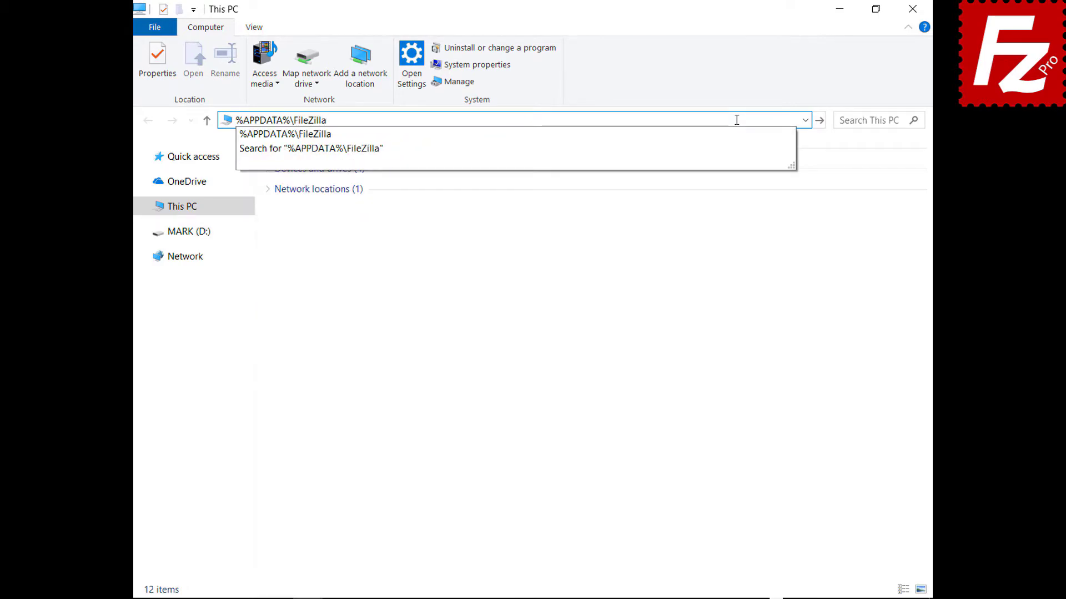
{"action": "key", "text": "Return"}
{"action": "left_click_drag", "start_coordinate": [313, 286], "coordinate": [314, 157]}
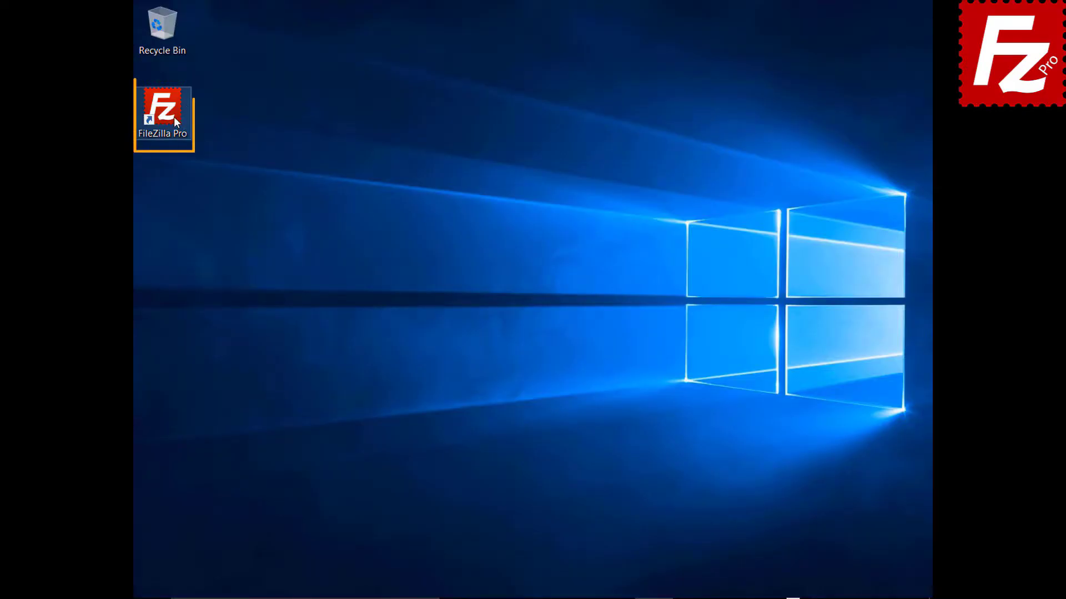
Step: Launch FileZilla Pro, open a second S3 tab, and turn on the detailed message log
{"action": "double_click", "coordinate": [169, 114]}
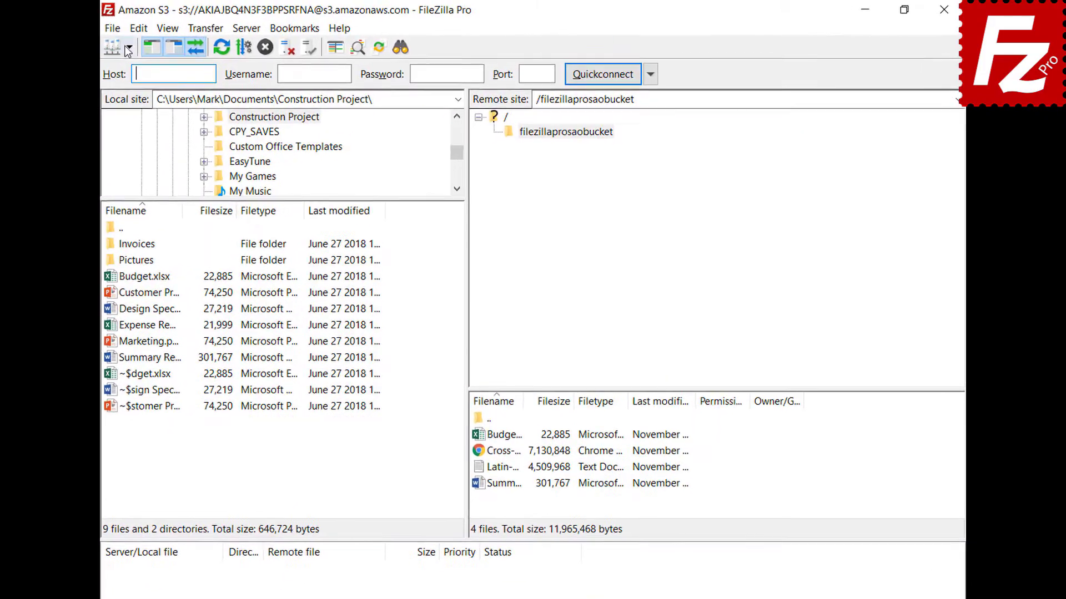
{"action": "left_click", "coordinate": [128, 69]}
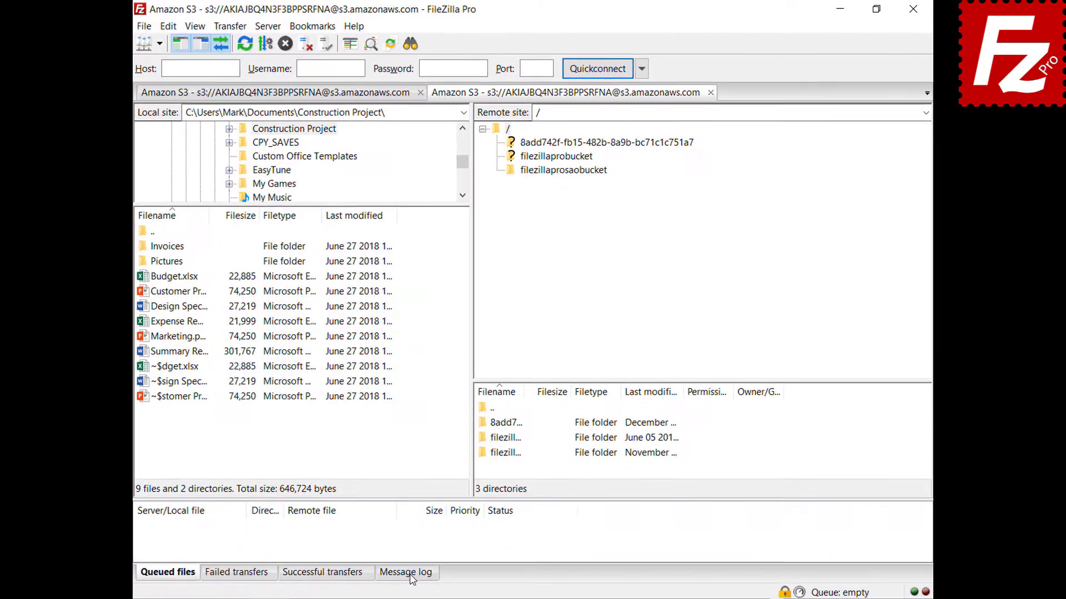
{"action": "left_click", "coordinate": [405, 572]}
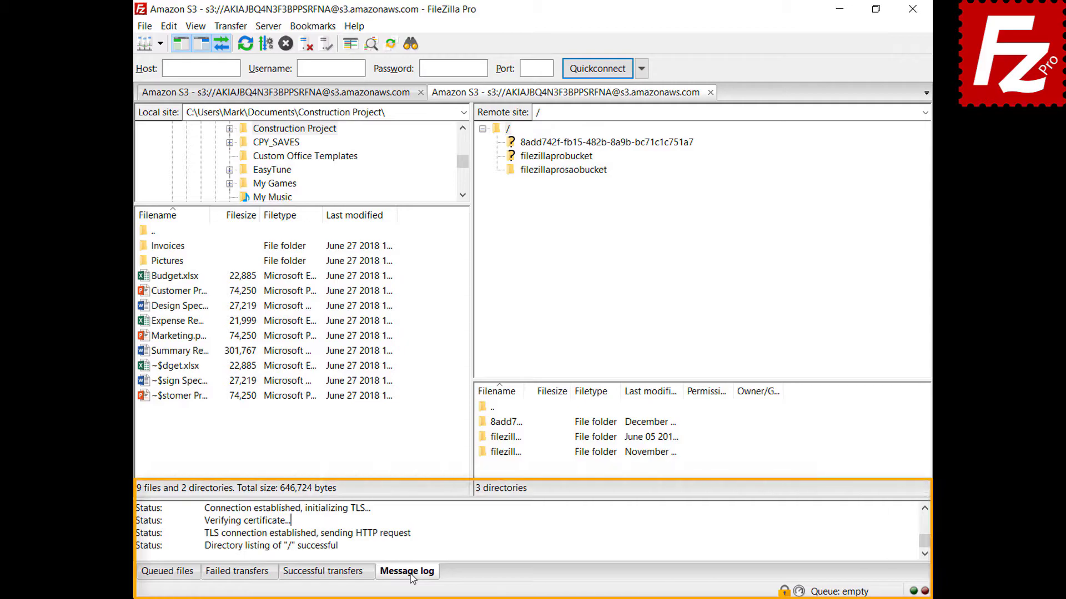
{"action": "right_click", "coordinate": [457, 529]}
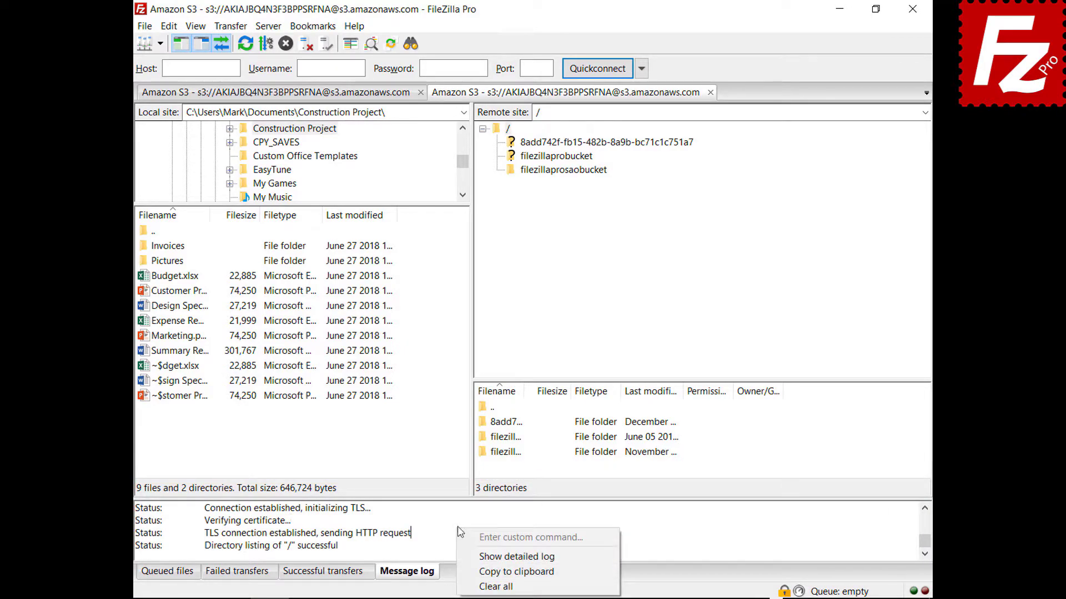
{"action": "left_click", "coordinate": [470, 557]}
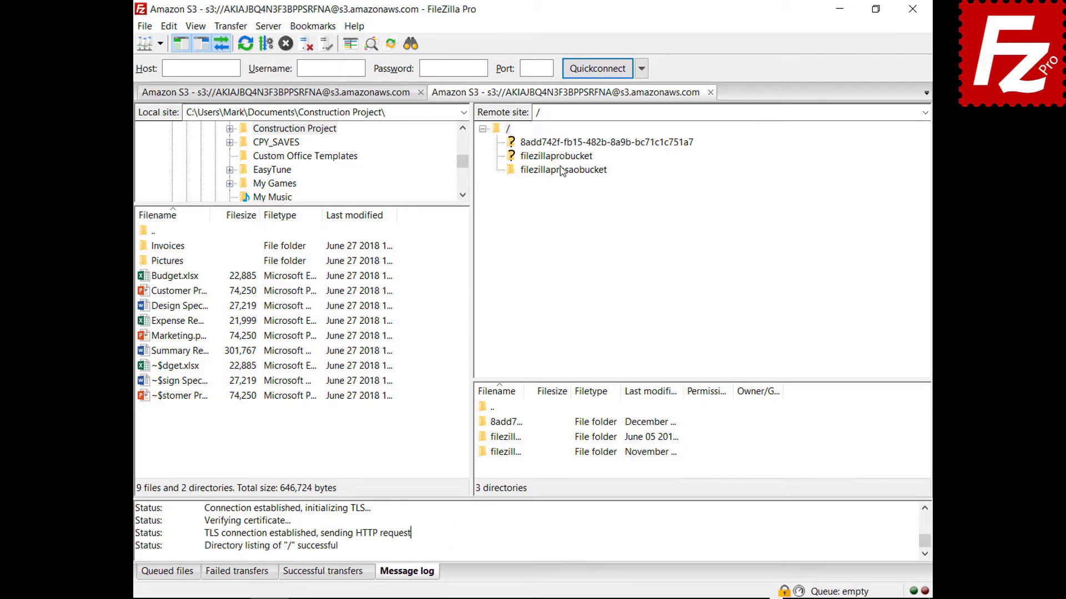
Step: List the files in filezillaprosaobucket and copy the message log to the clipboard
{"action": "left_click", "coordinate": [562, 170]}
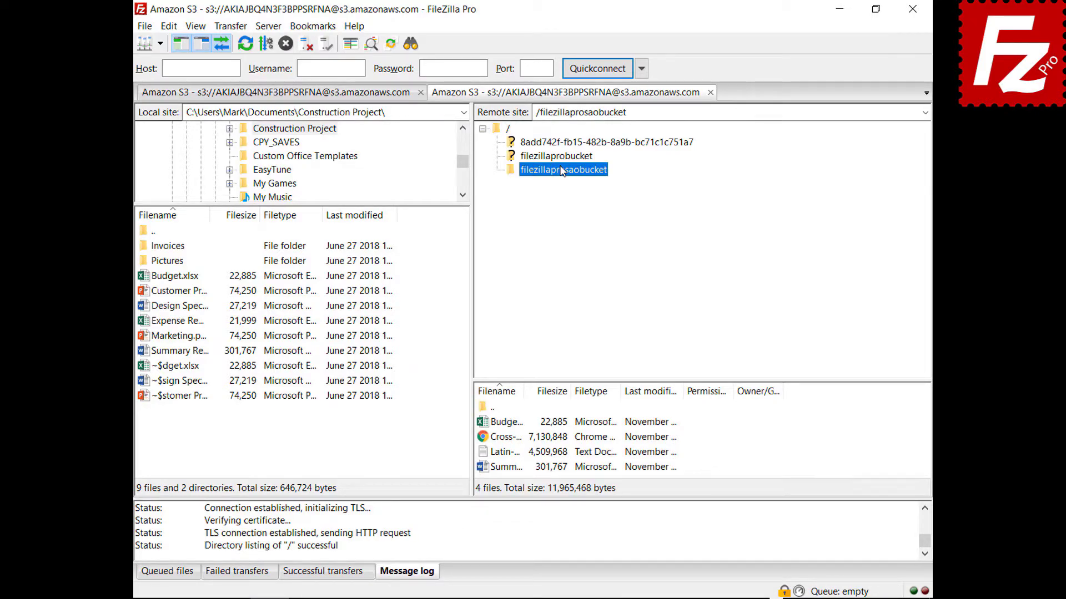
{"action": "right_click", "coordinate": [516, 534]}
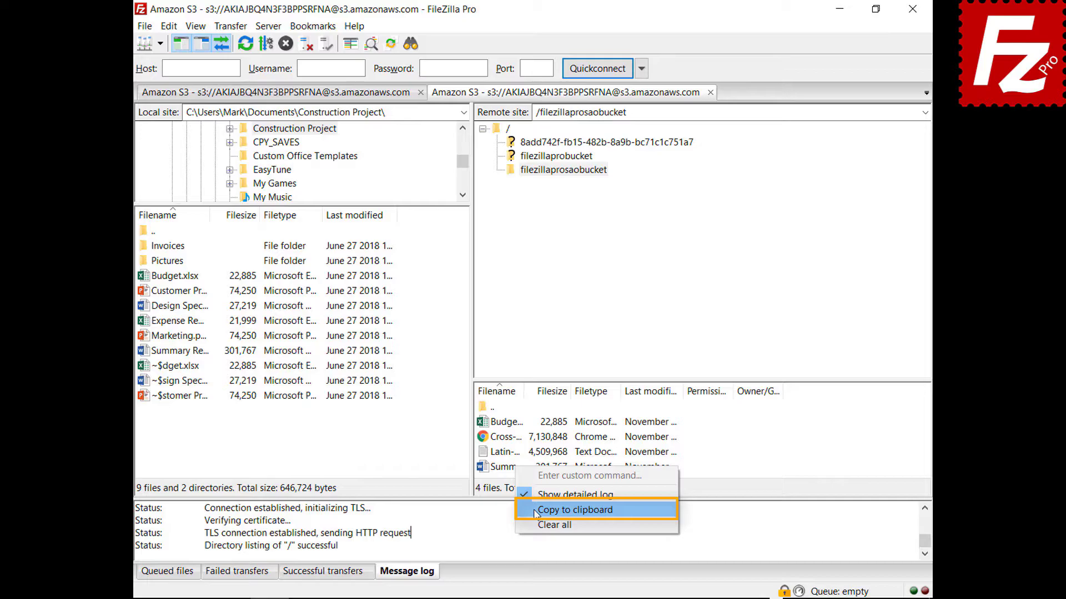
{"action": "left_click", "coordinate": [575, 510]}
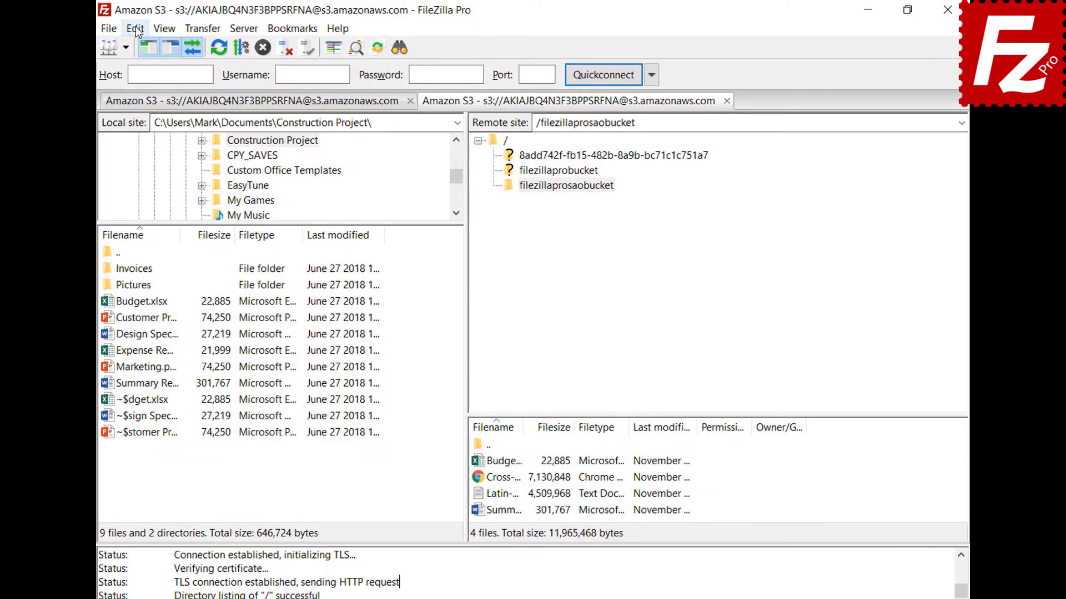
{"action": "left_click", "coordinate": [169, 26]}
Step: Enable log timestamps and logging to filezilla.log in Documents, then view the Debug settings
{"action": "left_click", "coordinate": [142, 83]}
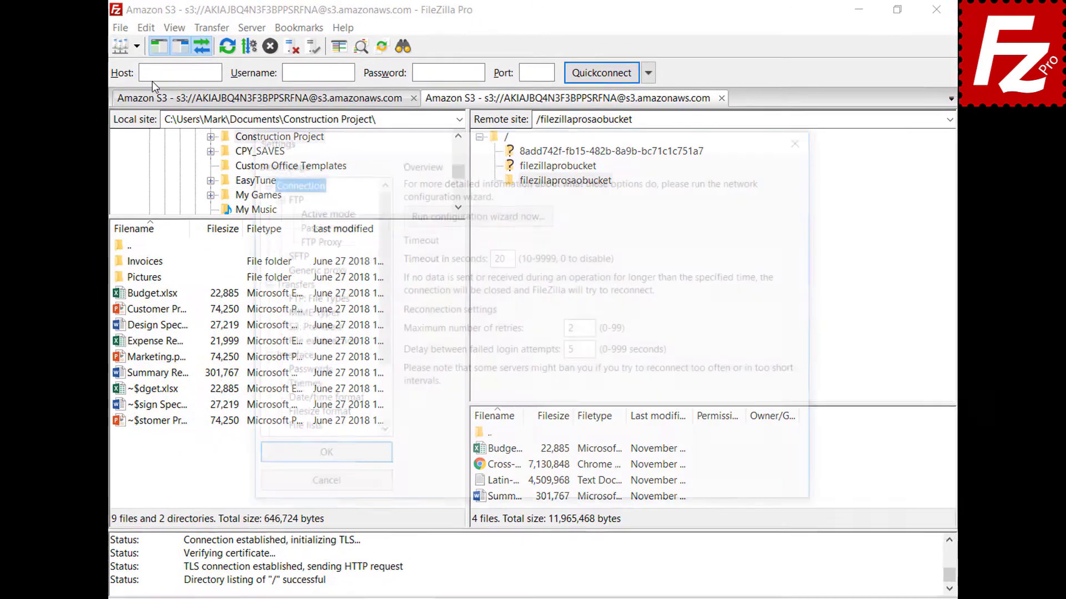
{"action": "left_click_drag", "start_coordinate": [376, 232], "coordinate": [386, 279]}
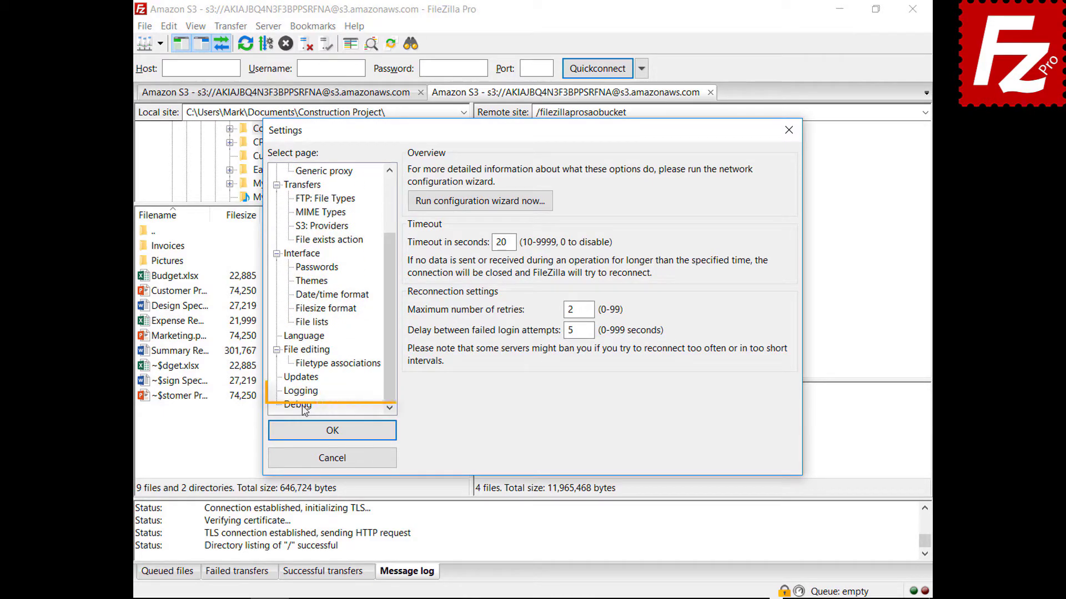
{"action": "left_click", "coordinate": [301, 391]}
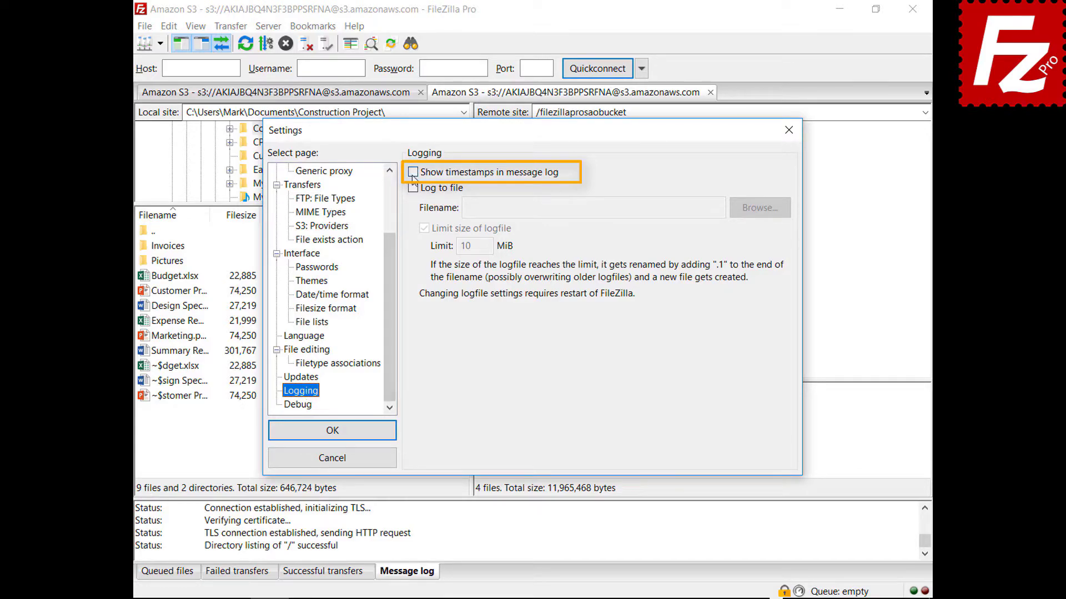
{"action": "left_click", "coordinate": [413, 173]}
{"action": "left_click", "coordinate": [413, 188]}
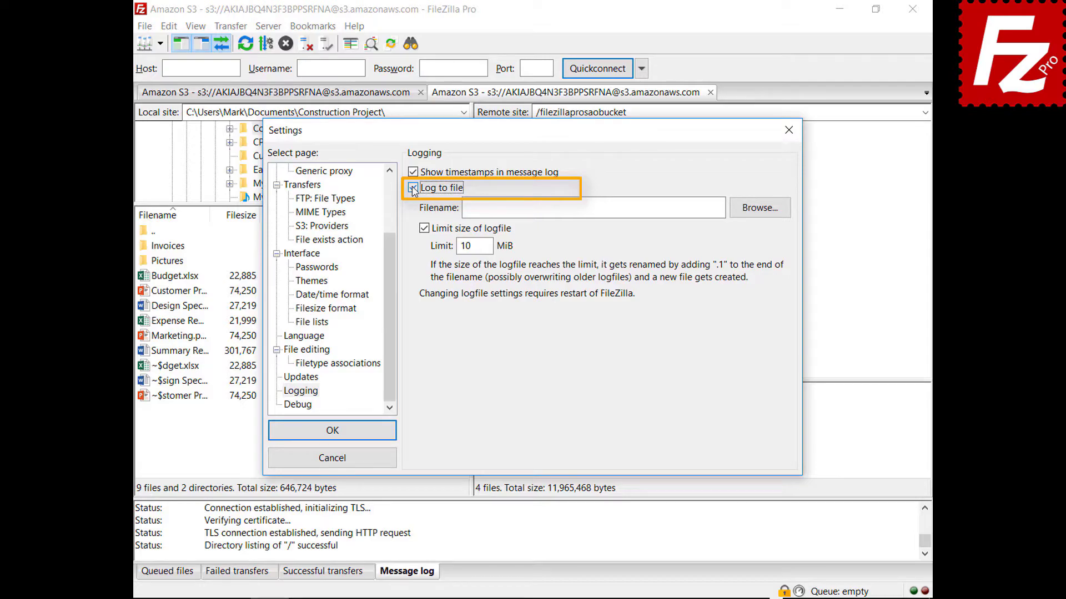
{"action": "left_click", "coordinate": [759, 214]}
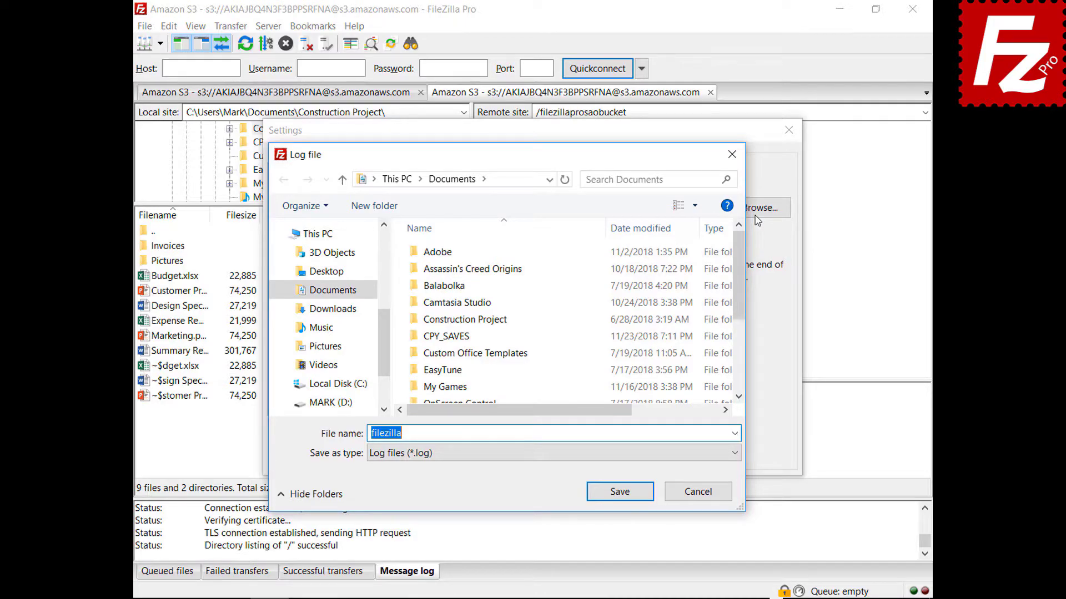
{"action": "left_click", "coordinate": [619, 492]}
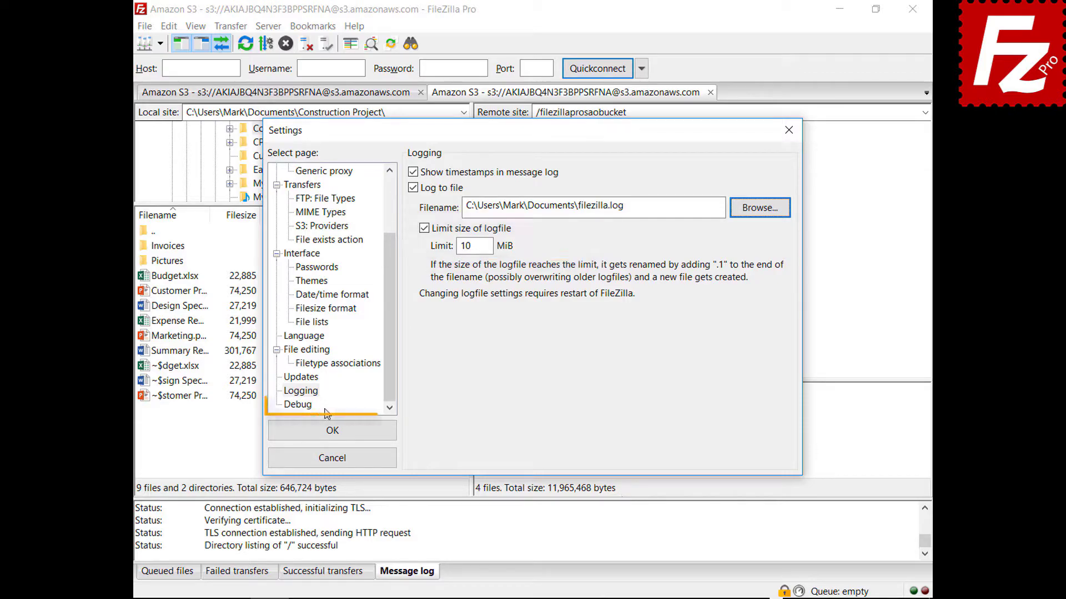
{"action": "left_click", "coordinate": [308, 407]}
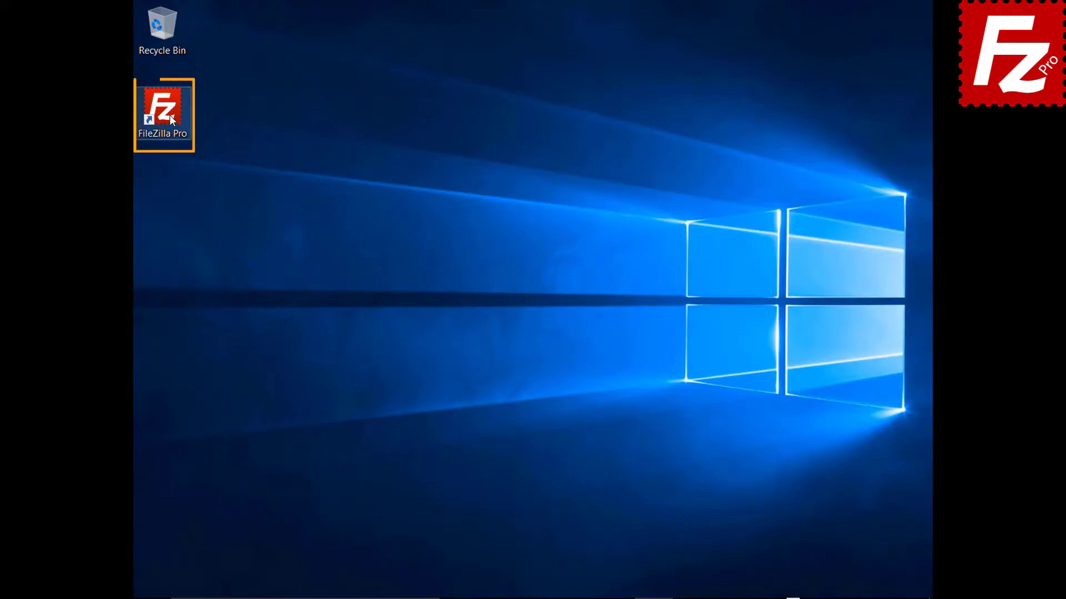
Step: Create a new SFTP site named Amazon EC2 with the pasted EC2 host name
{"action": "double_click", "coordinate": [170, 119]}
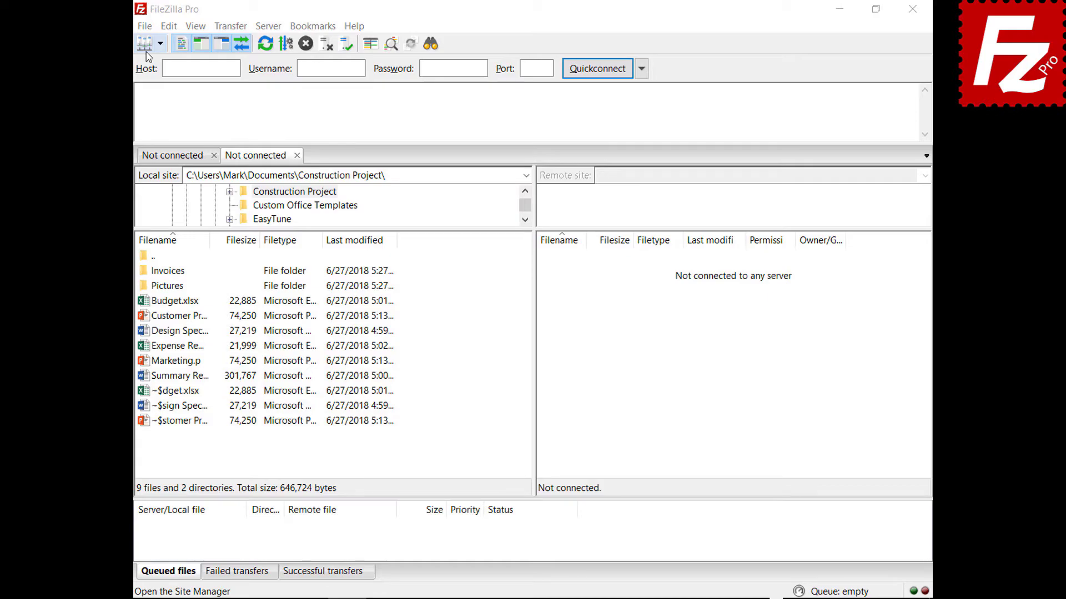
{"action": "left_click", "coordinate": [145, 27]}
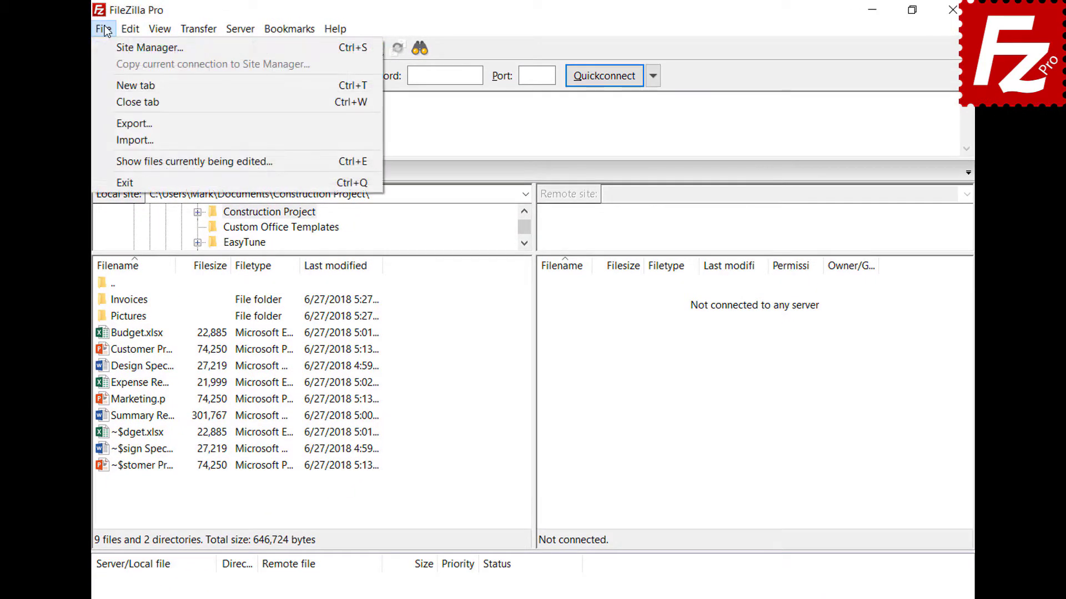
{"action": "left_click", "coordinate": [111, 45]}
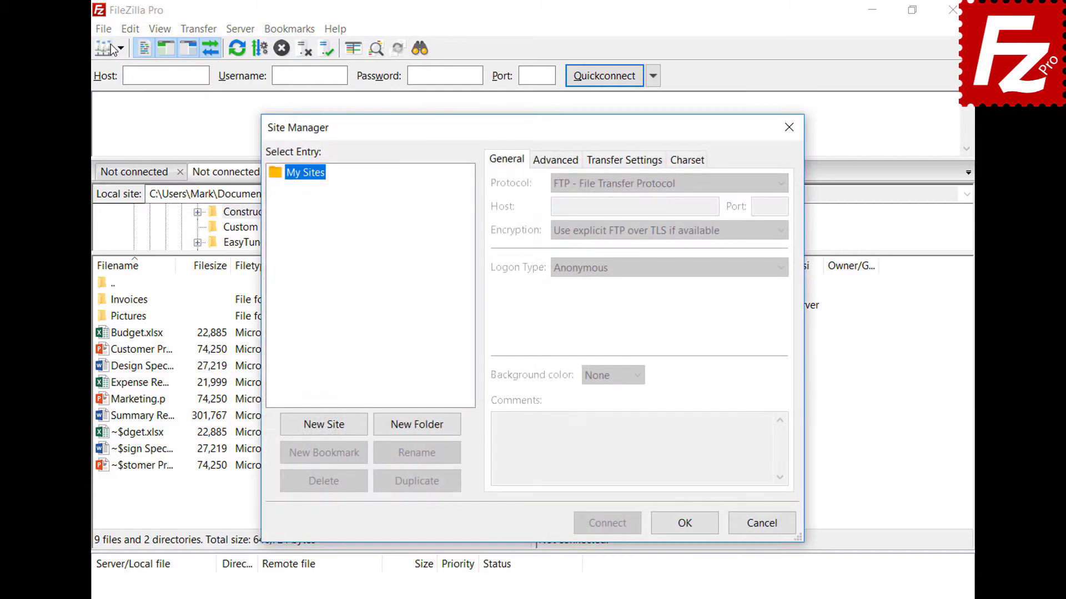
{"action": "left_click", "coordinate": [326, 428]}
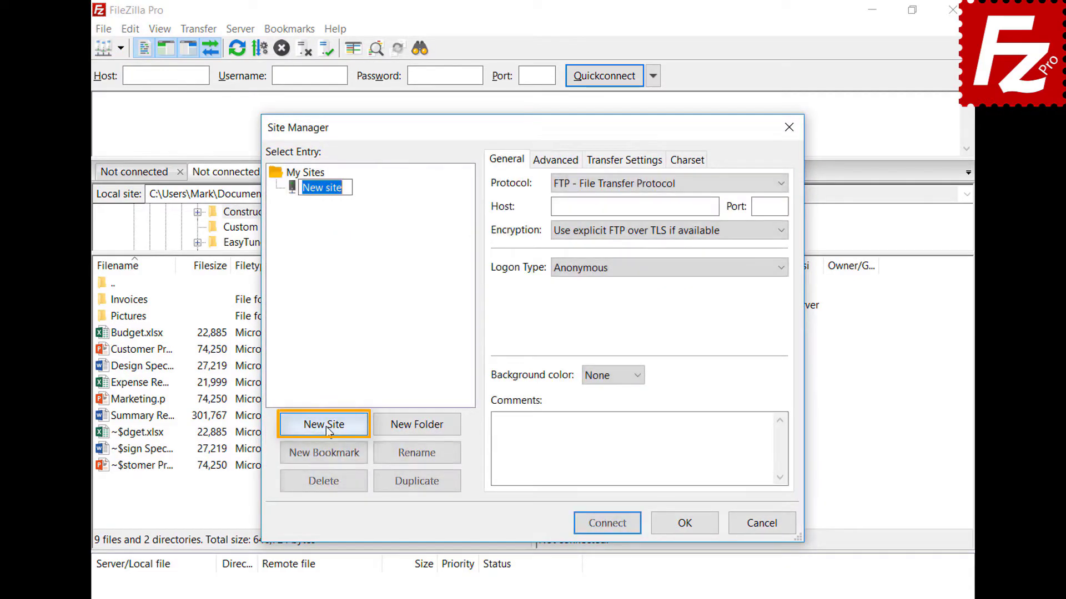
{"action": "type", "text": "Amazon EC2"}
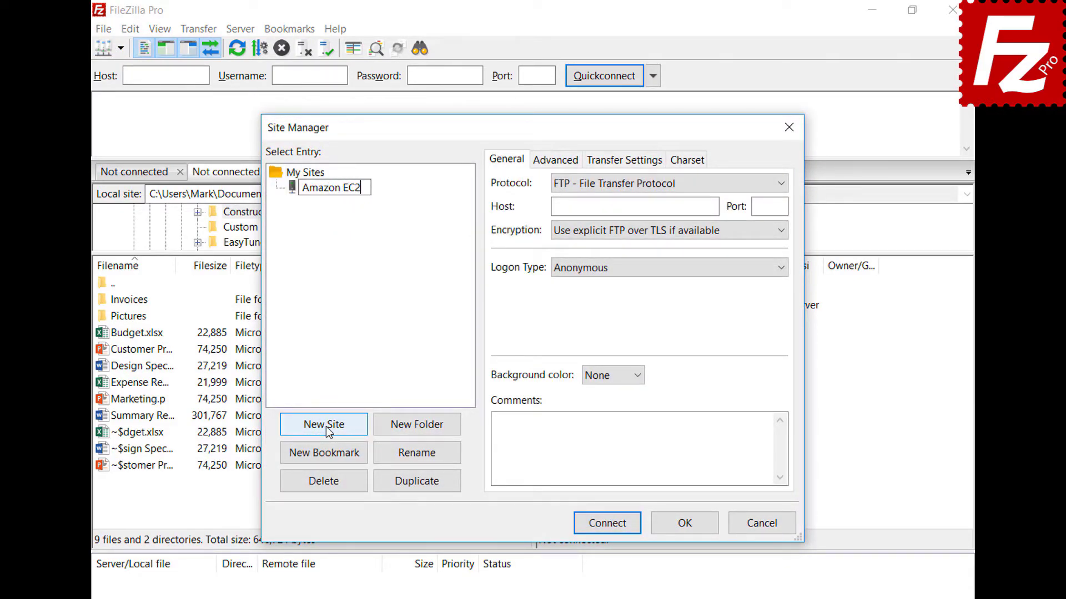
{"action": "key", "text": "Return"}
{"action": "left_click", "coordinate": [780, 183]}
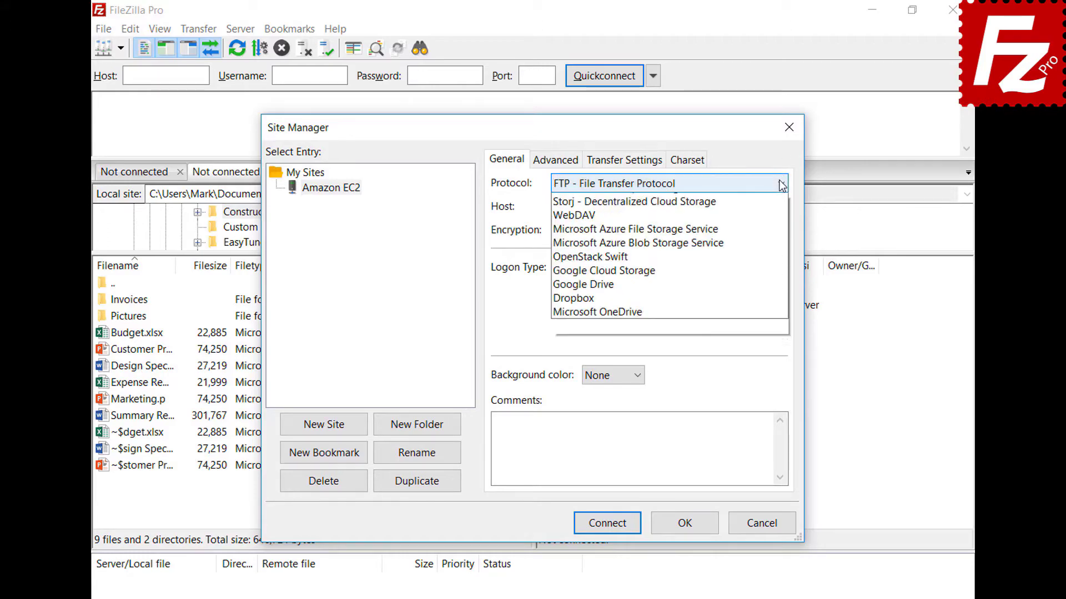
{"action": "left_click", "coordinate": [781, 216]}
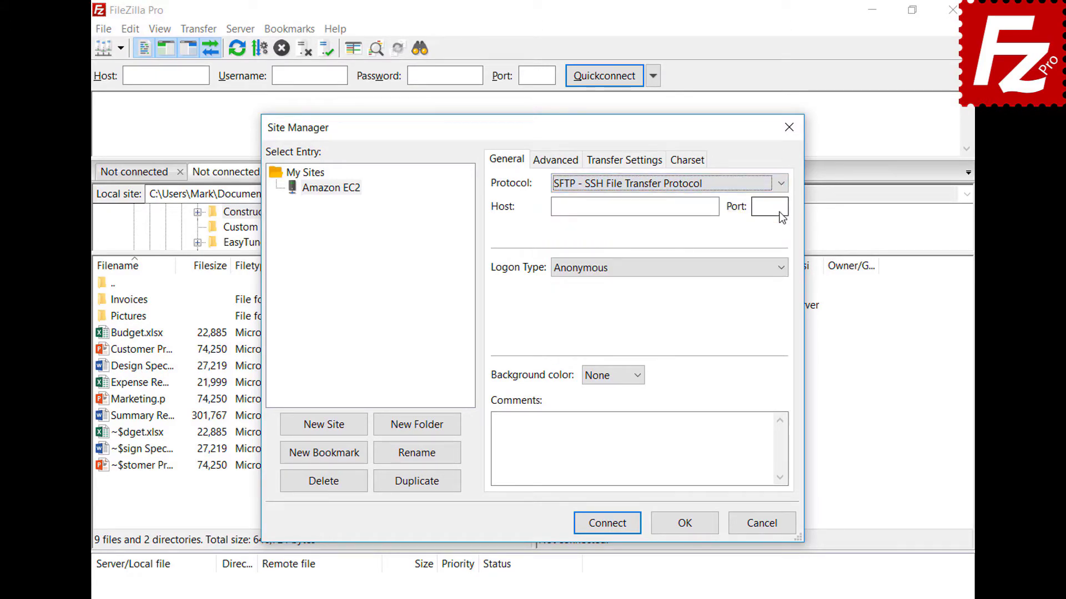
{"action": "key", "text": "Tab"}
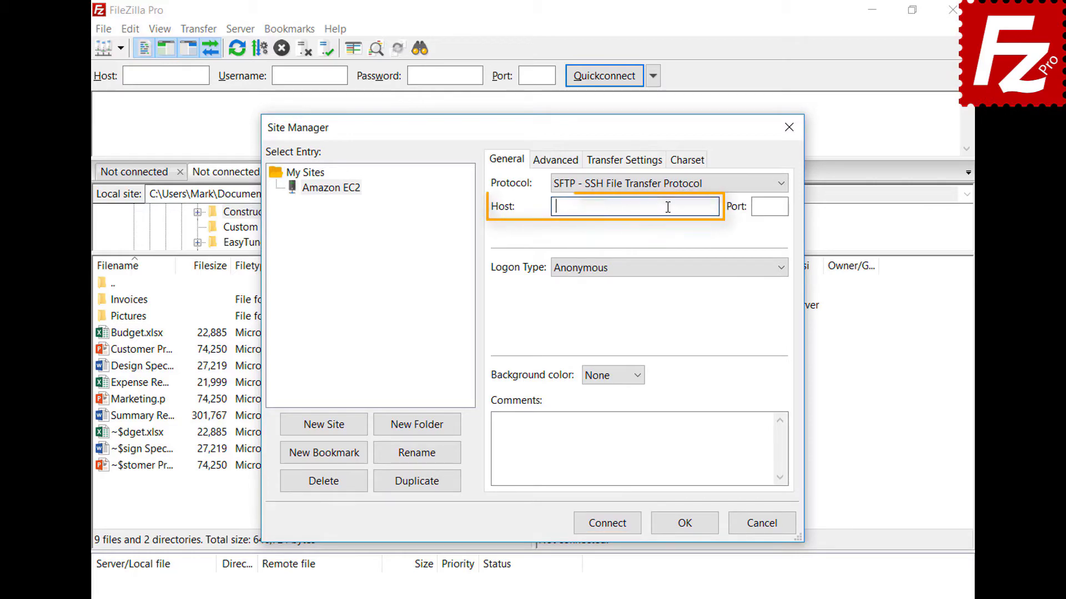
{"action": "key", "text": "ctrl+v"}
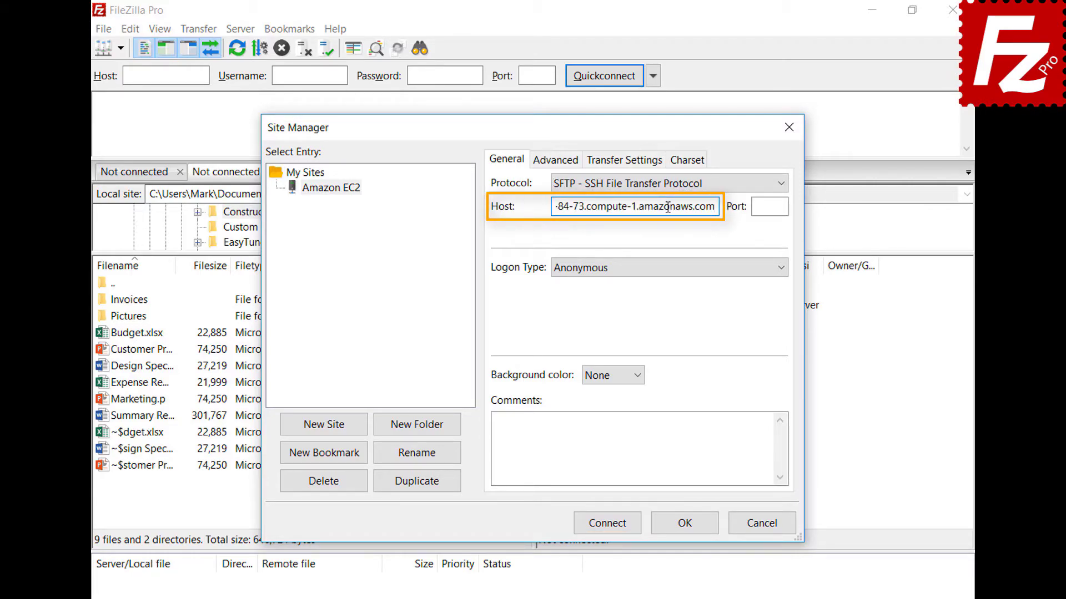
Step: Use Key file logon as user ubuntu with AWSKeyPair.pem, then connect
{"action": "left_click", "coordinate": [680, 272]}
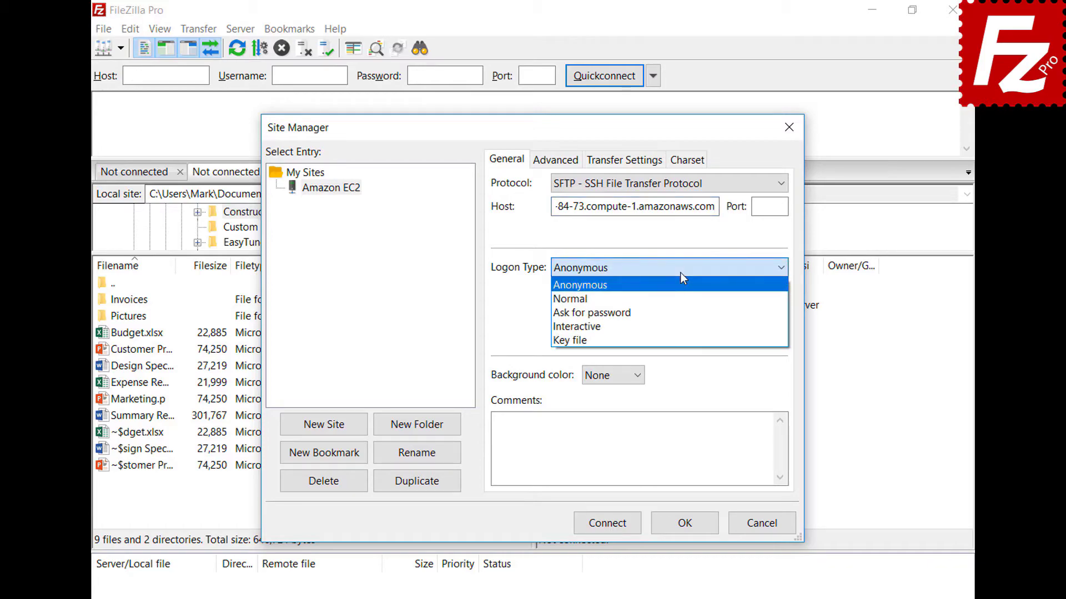
{"action": "left_click", "coordinate": [680, 340]}
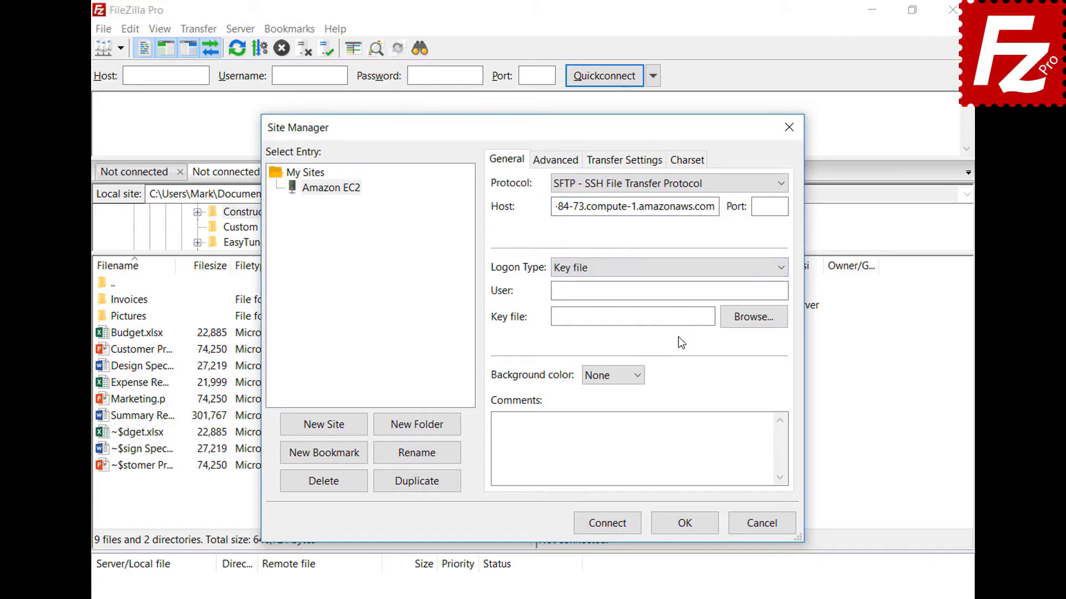
{"action": "left_click", "coordinate": [686, 293]}
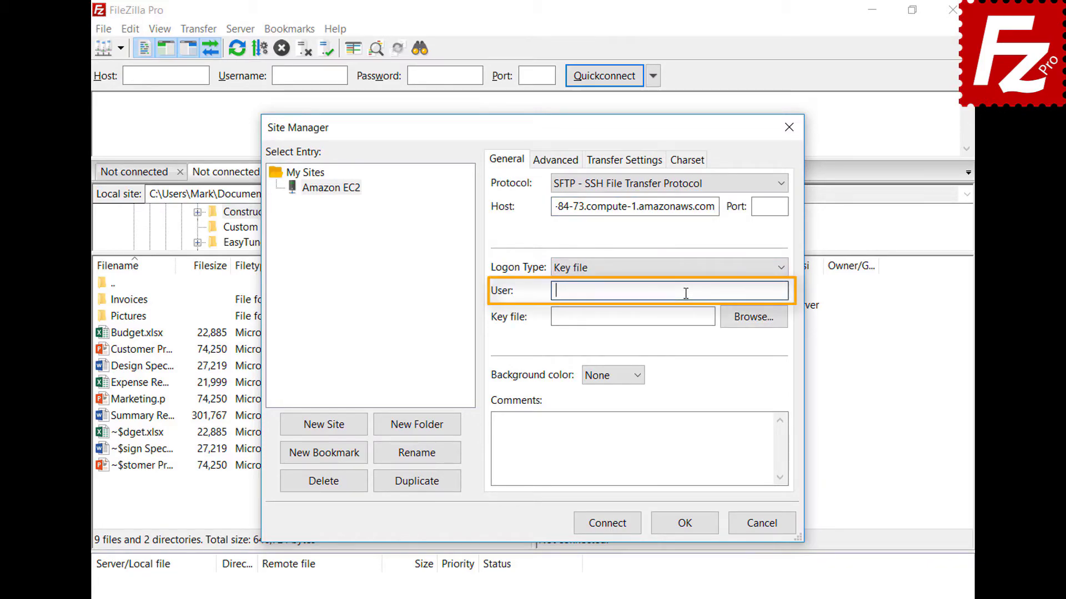
{"action": "type", "text": "ubuntu"}
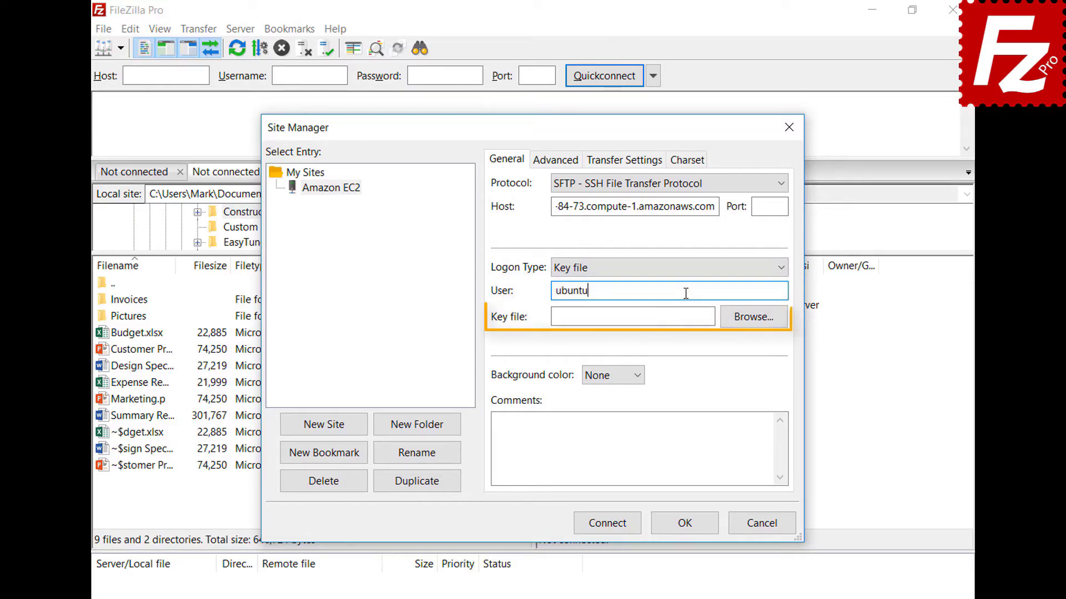
{"action": "left_click", "coordinate": [753, 320]}
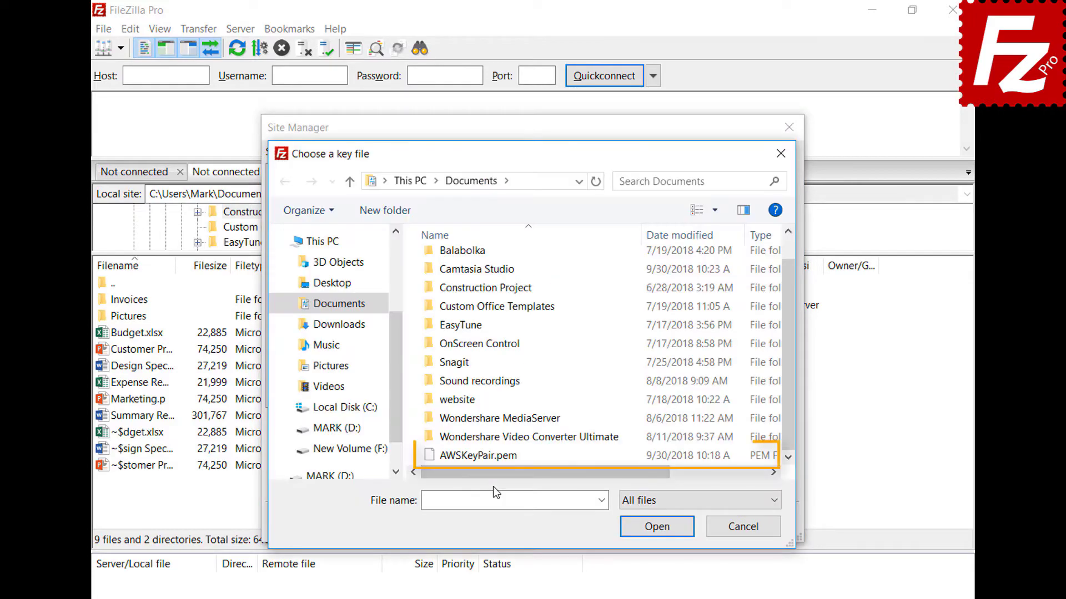
{"action": "double_click", "coordinate": [495, 455]}
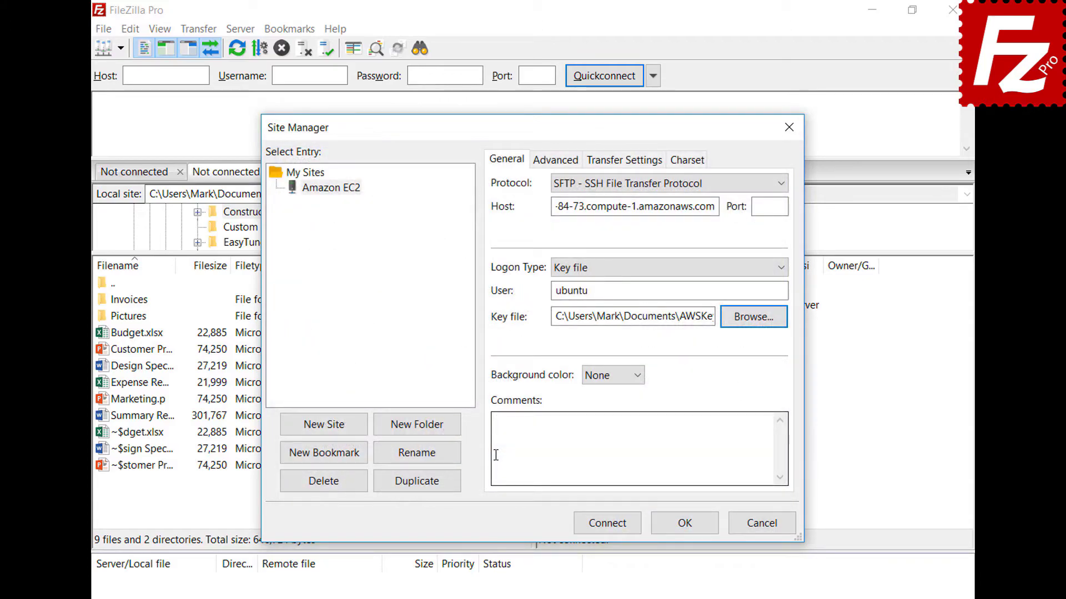
{"action": "left_click", "coordinate": [607, 523]}
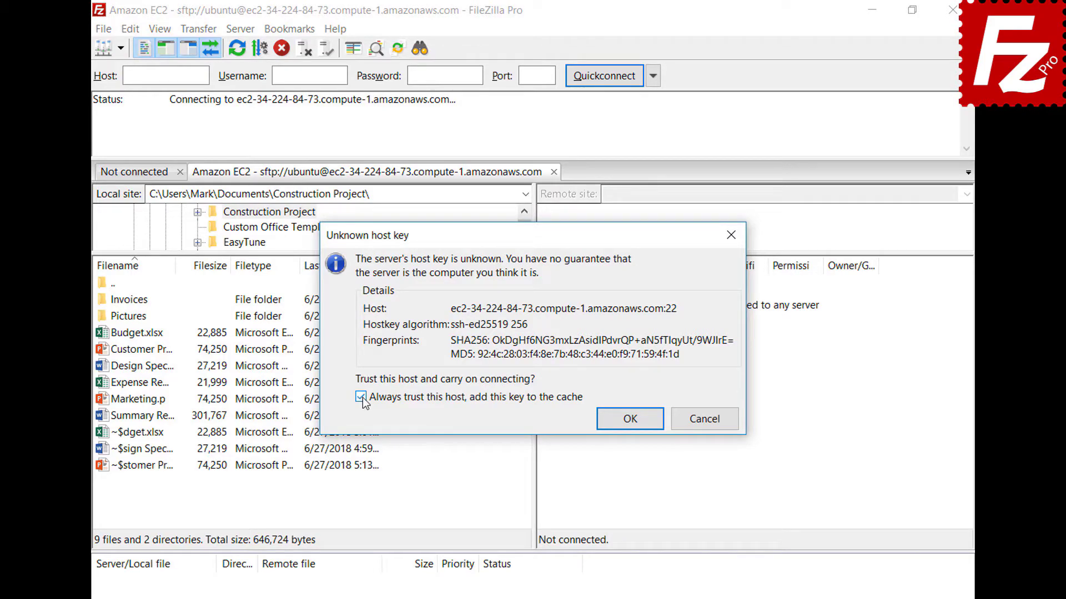
Step: Always trust the EC2 server's host key and continue connecting
{"action": "left_click", "coordinate": [628, 418]}
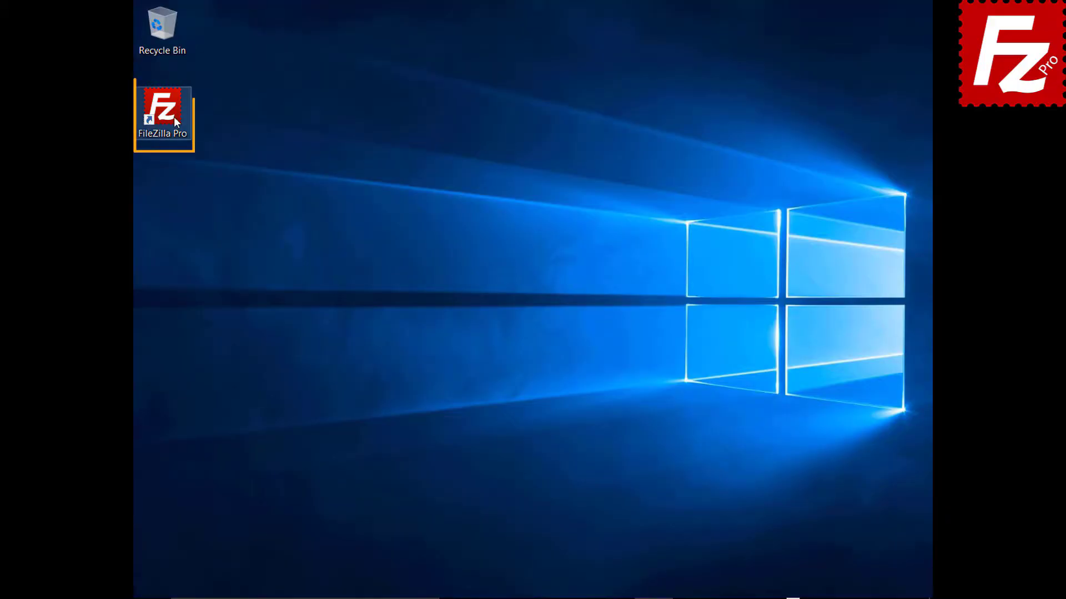
Step: Launch FileZilla Pro and connect to the saved Amazon S3 site
{"action": "double_click", "coordinate": [168, 115]}
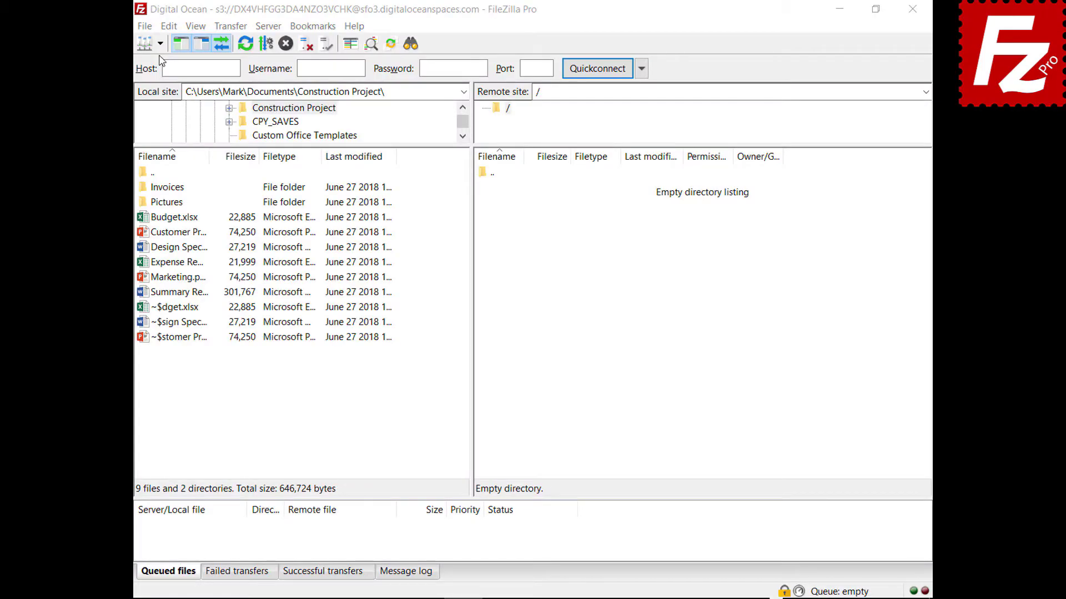
{"action": "left_click", "coordinate": [160, 44]}
{"action": "left_click", "coordinate": [163, 65]}
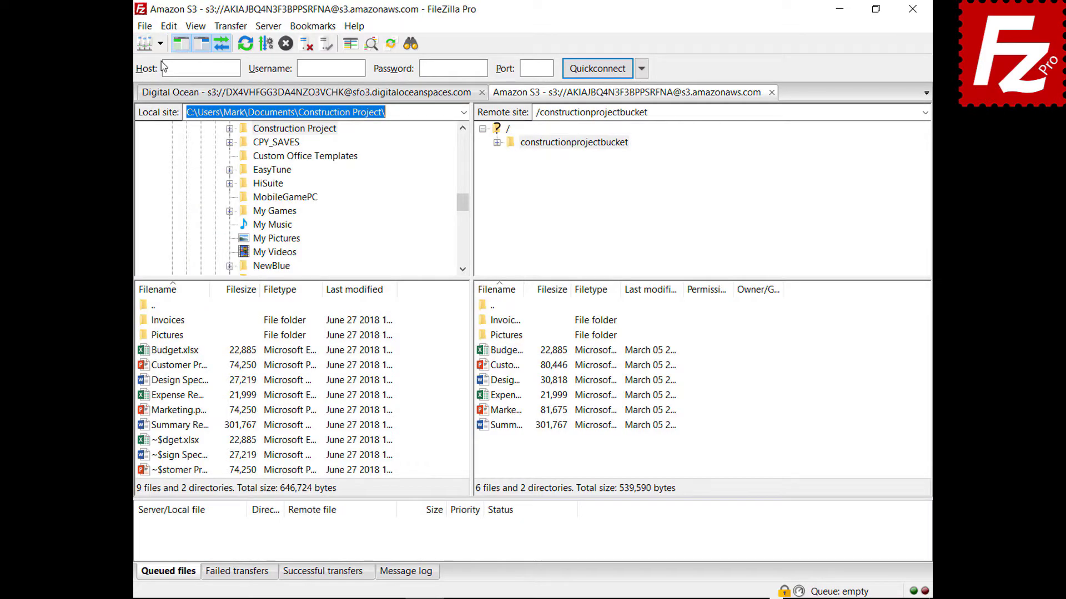
Step: Pick AWS KMS in Budget.xlsx's server-side encryption options, then cancel without applying
{"action": "right_click", "coordinate": [483, 354]}
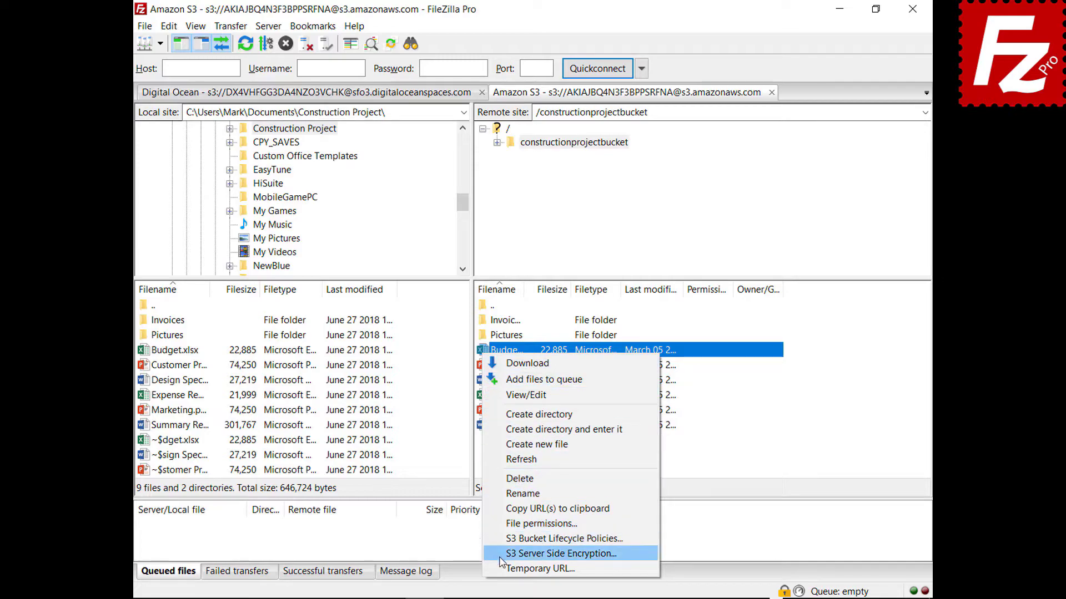
{"action": "left_click", "coordinate": [555, 553]}
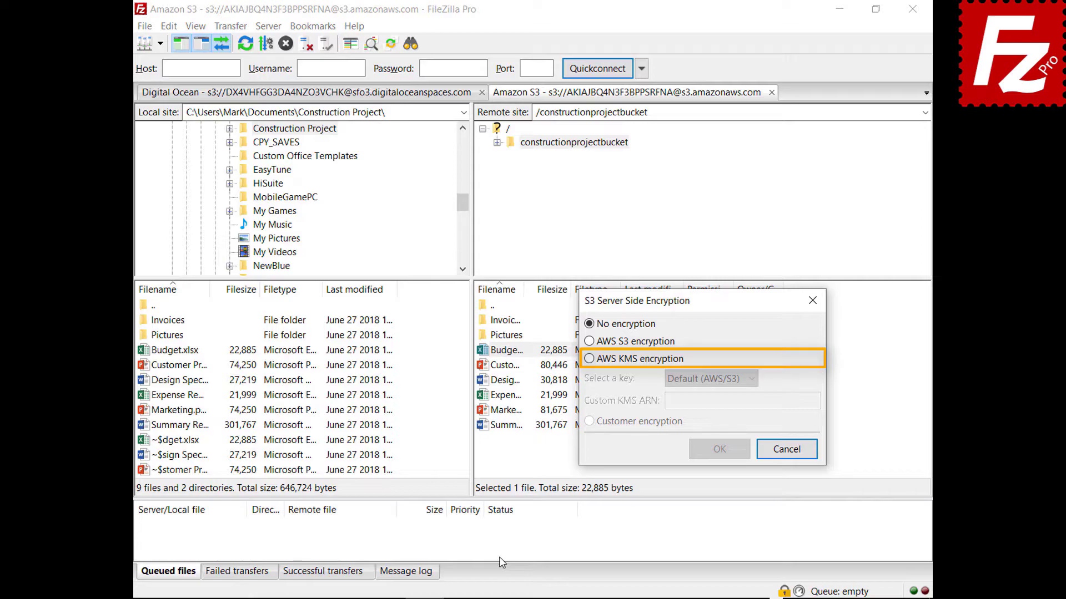
{"action": "left_click", "coordinate": [589, 359]}
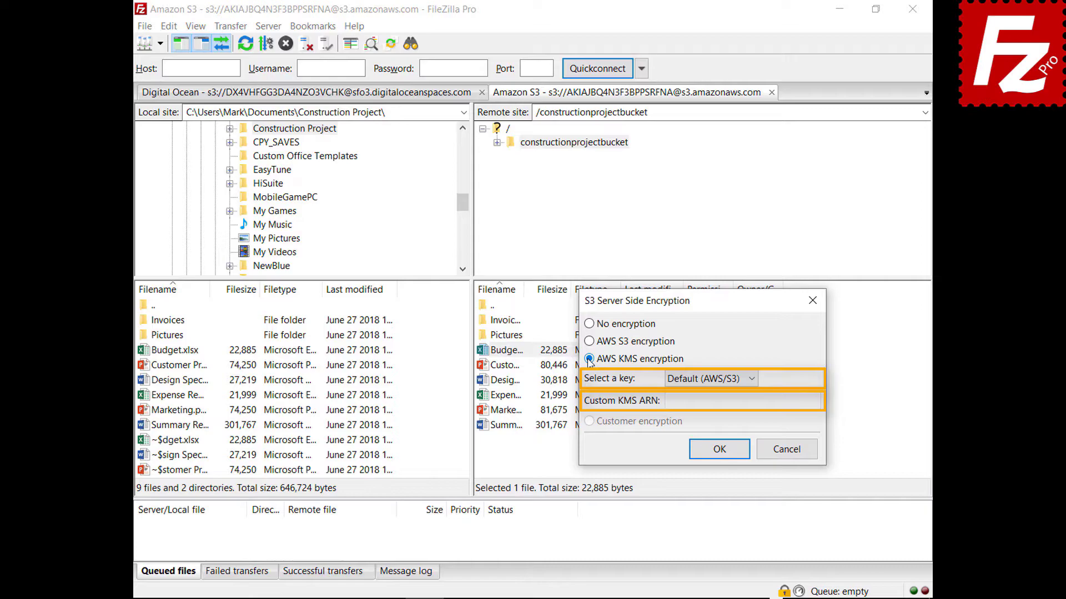
{"action": "left_click", "coordinate": [791, 453]}
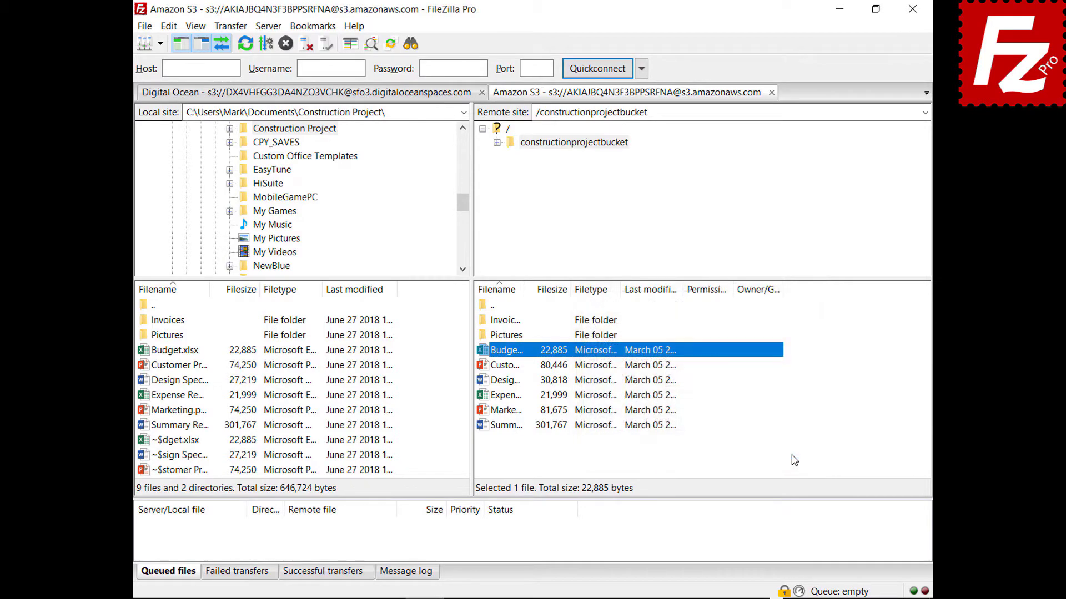
{"action": "left_click", "coordinate": [145, 26]}
Step: Try the Amazon S3 site's AWS S3 and AWS KMS (Default key) encryption options, ending on Customer encryption
{"action": "left_click", "coordinate": [147, 43]}
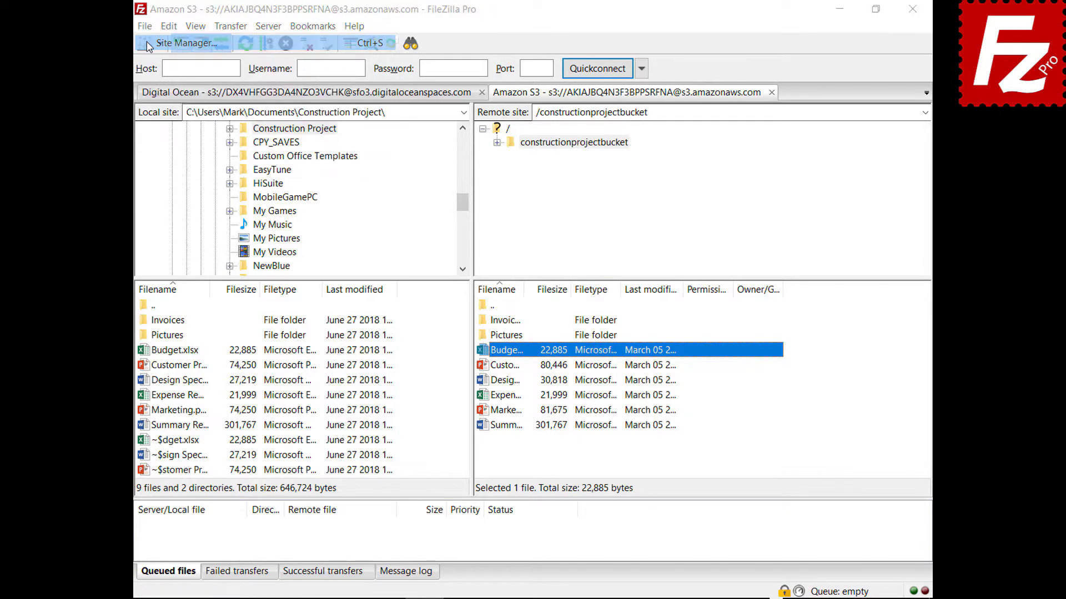
{"action": "left_click", "coordinate": [680, 148]}
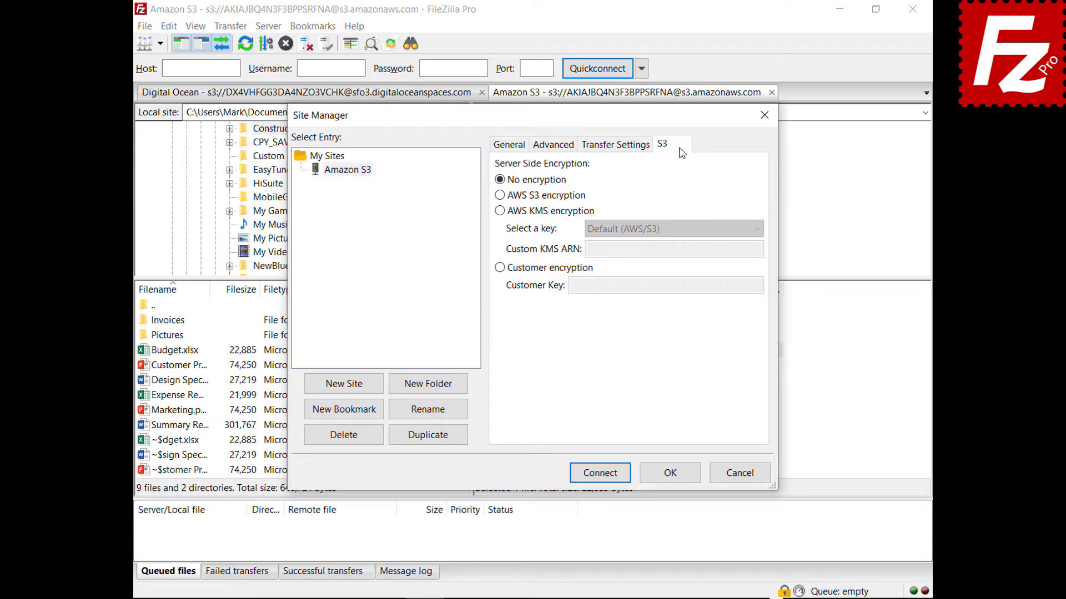
{"action": "left_click", "coordinate": [500, 196]}
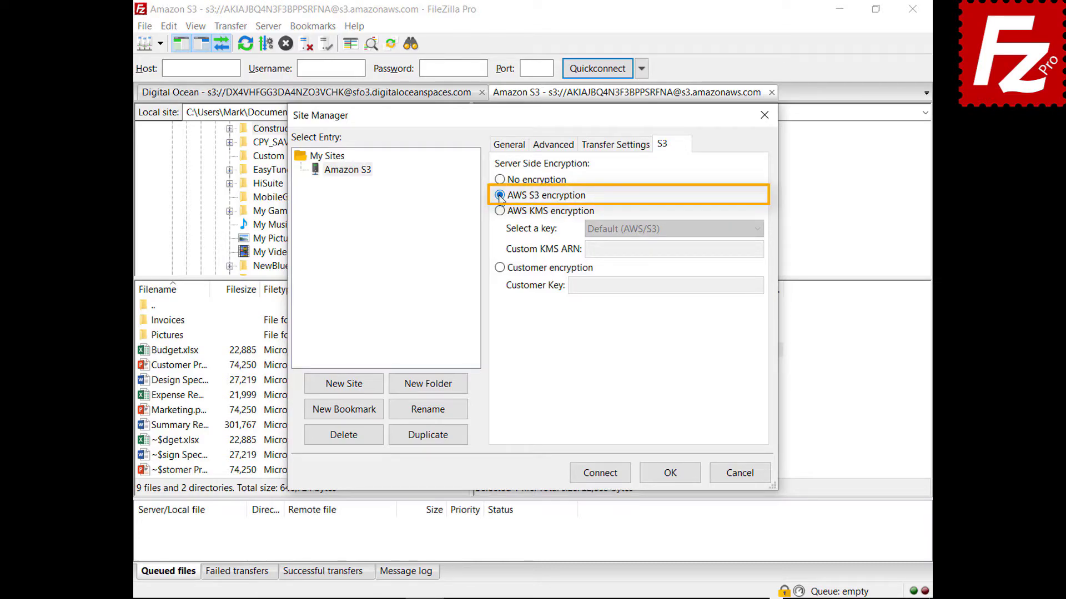
{"action": "left_click", "coordinate": [499, 211]}
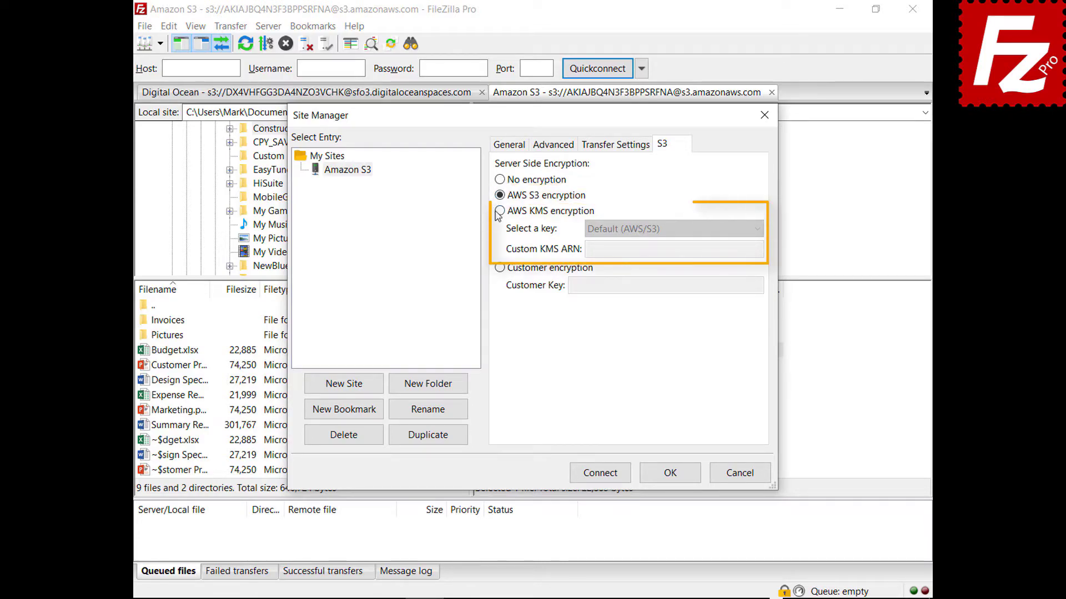
{"action": "left_click", "coordinate": [757, 231]}
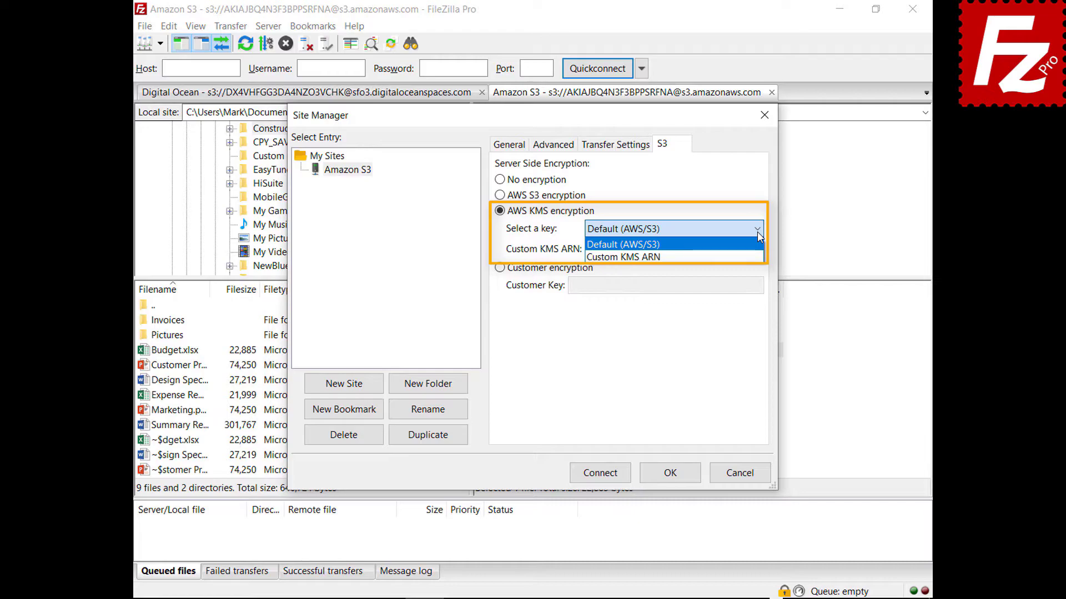
{"action": "left_click", "coordinate": [757, 232]}
{"action": "left_click", "coordinate": [499, 268]}
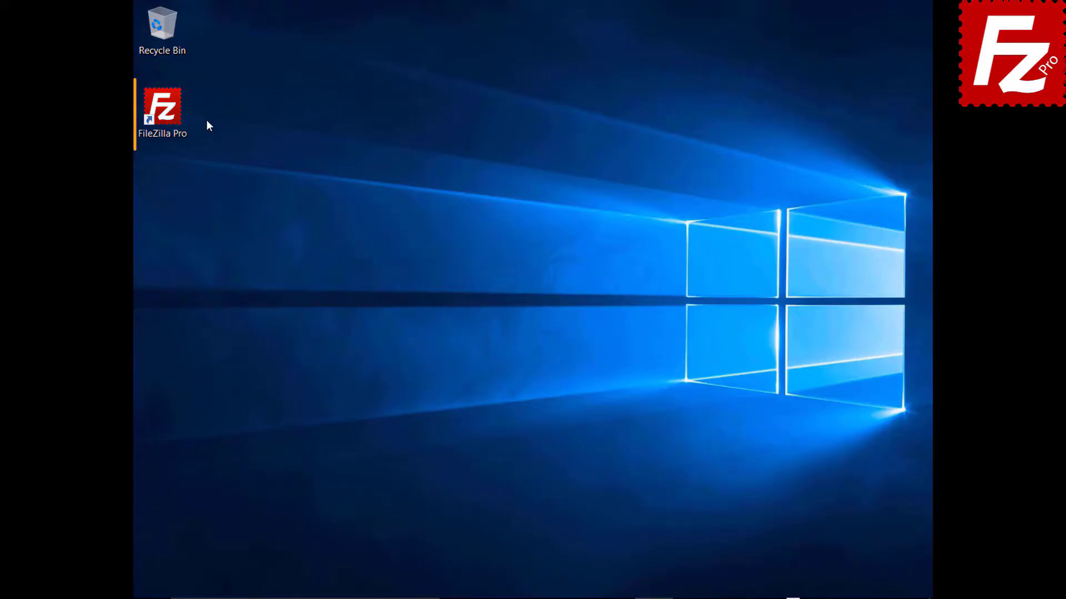
Step: Launch FileZilla Pro and add a new S3 provider named DigitalOcean in Settings
{"action": "double_click", "coordinate": [169, 115]}
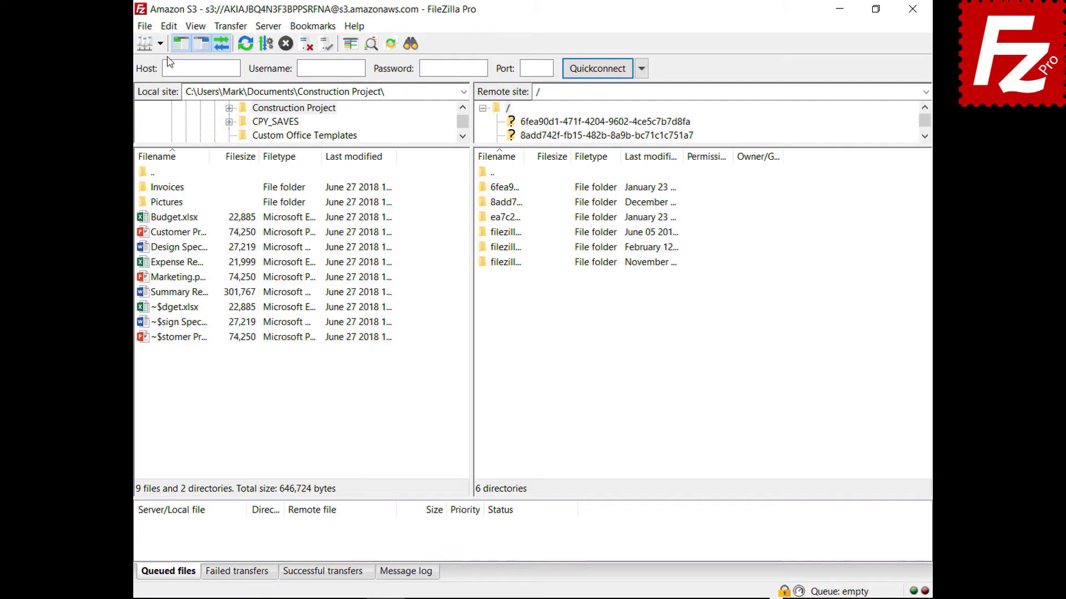
{"action": "left_click", "coordinate": [169, 27]}
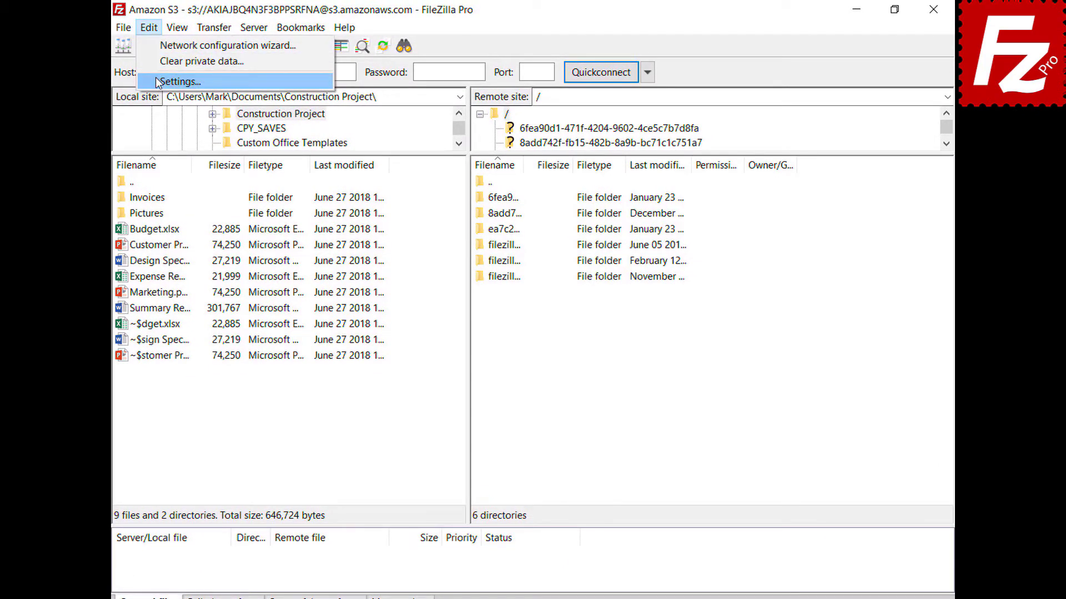
{"action": "left_click", "coordinate": [157, 82]}
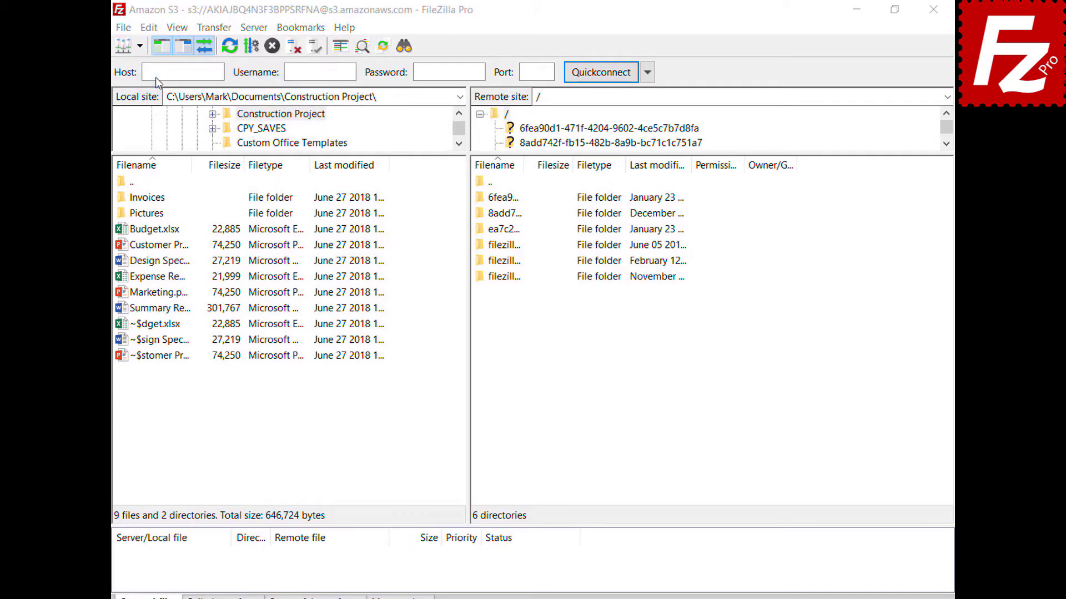
{"action": "left_click", "coordinate": [289, 325]}
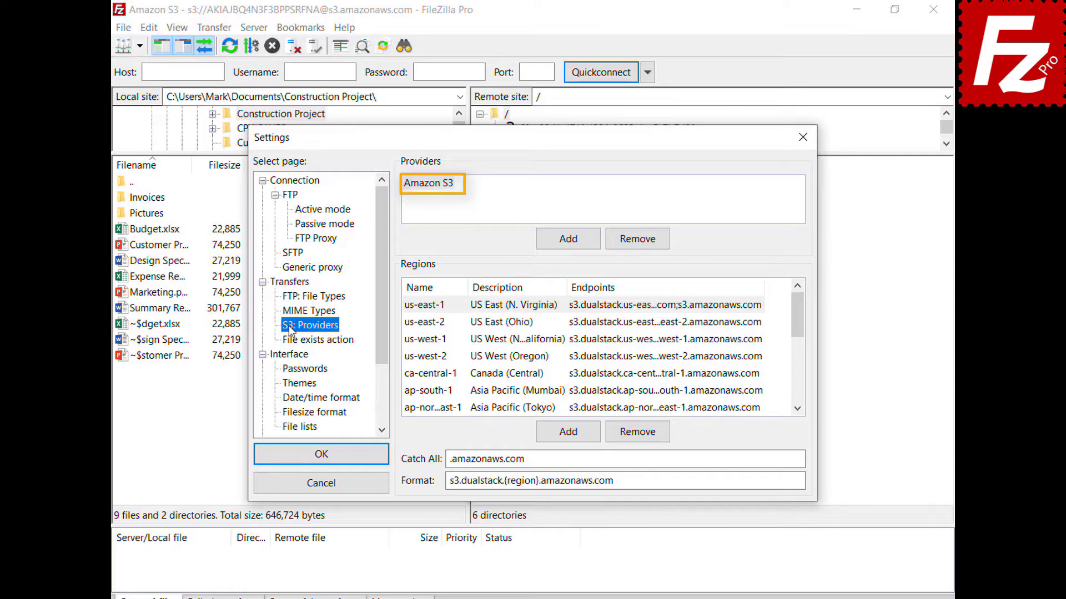
{"action": "left_click", "coordinate": [569, 249]}
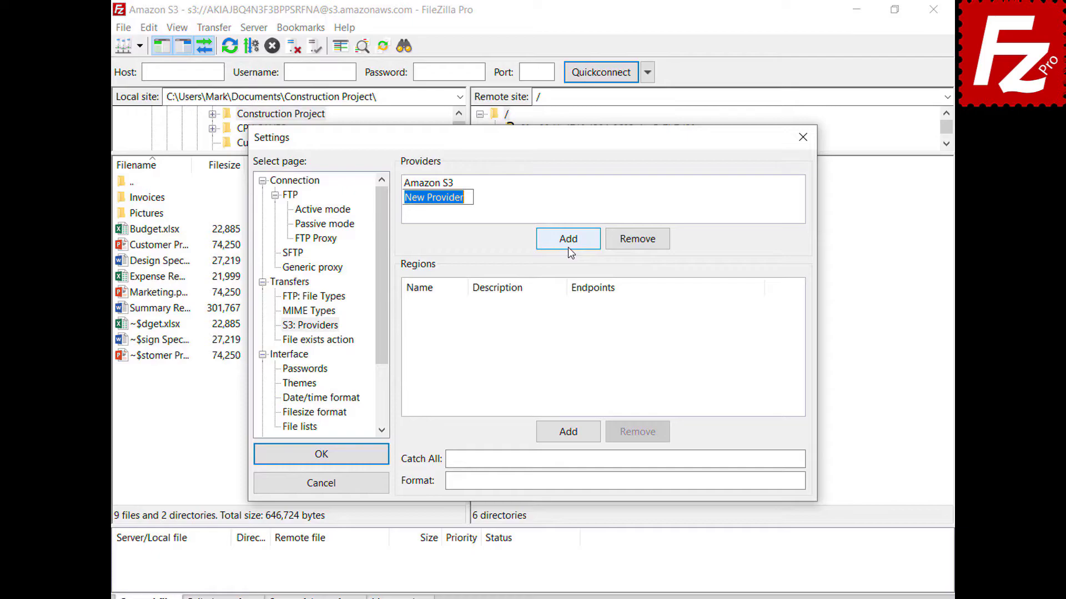
{"action": "type", "text": "DigitalOcean"}
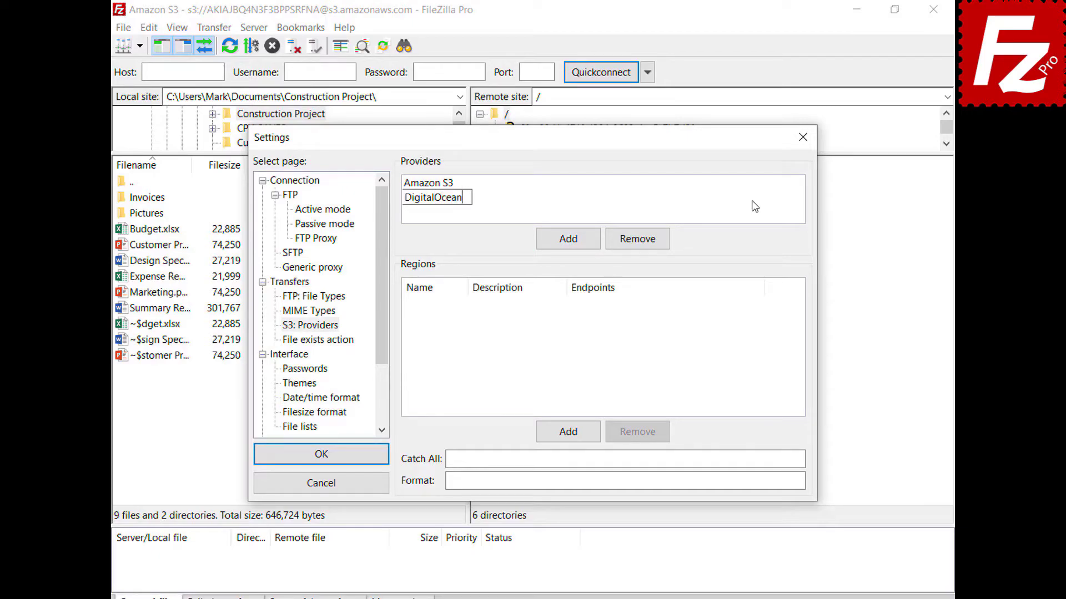
{"action": "key", "text": "Return"}
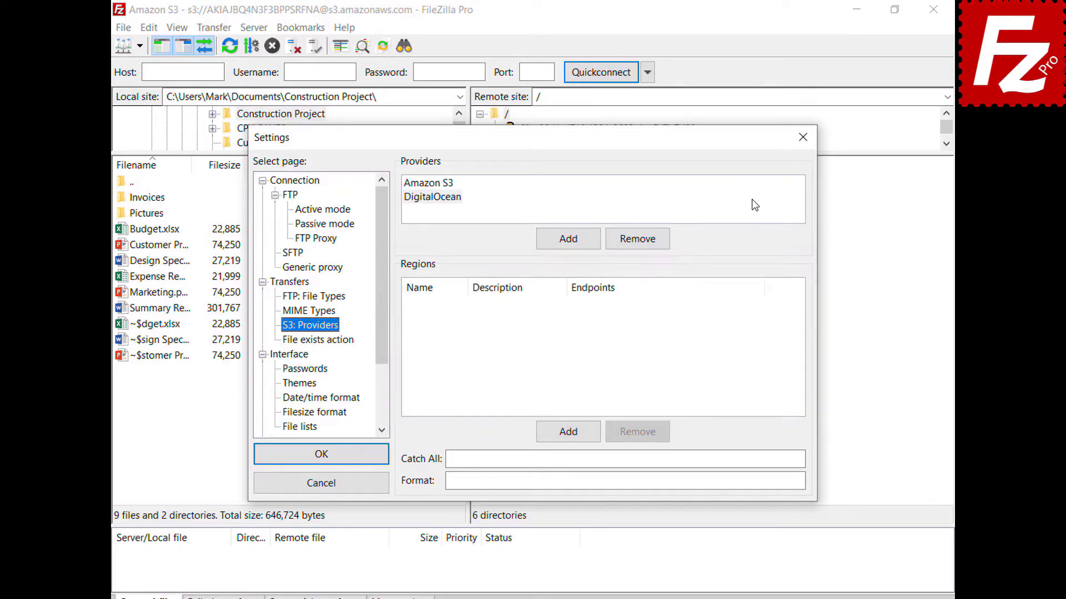
{"action": "left_click", "coordinate": [754, 205]}
Step: Add DigitalOcean regions nyc3 (New York 3) and sgp1 (Singapore 1) with their endpoints
{"action": "left_click", "coordinate": [576, 440]}
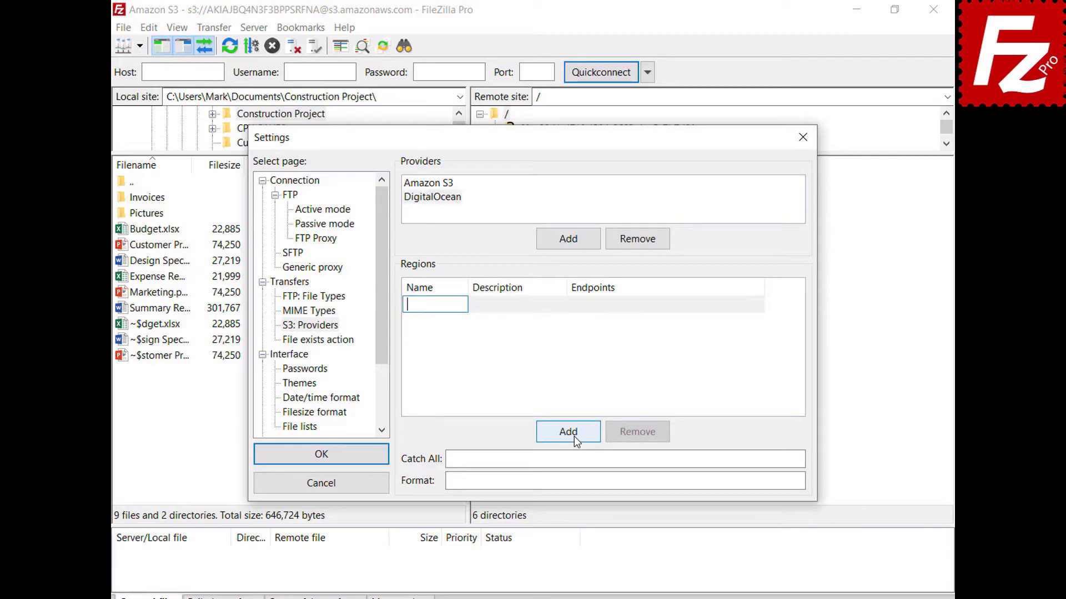
{"action": "type", "text": "nyc3"}
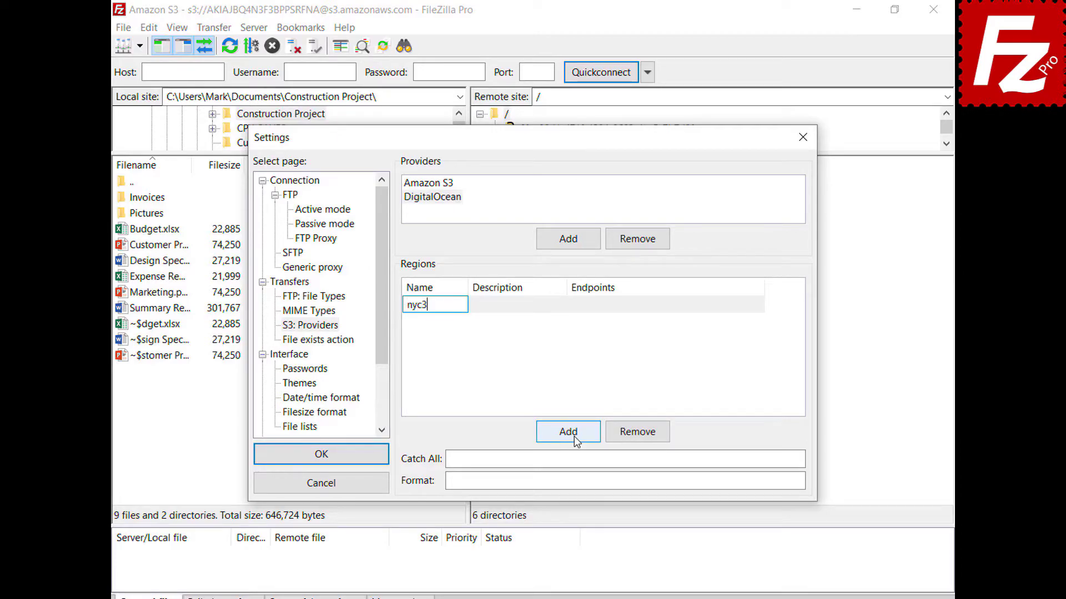
{"action": "left_click", "coordinate": [562, 305]}
{"action": "type", "text": "New York 3"}
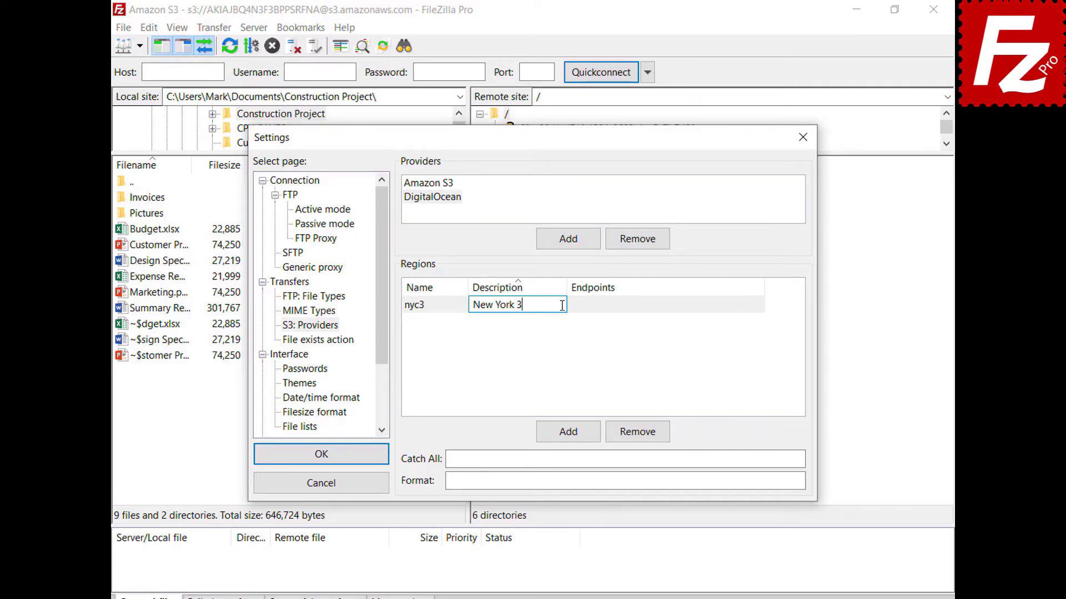
{"action": "left_click", "coordinate": [760, 305]}
{"action": "type", "text": "nyc3.digitaloceanspaces.com"}
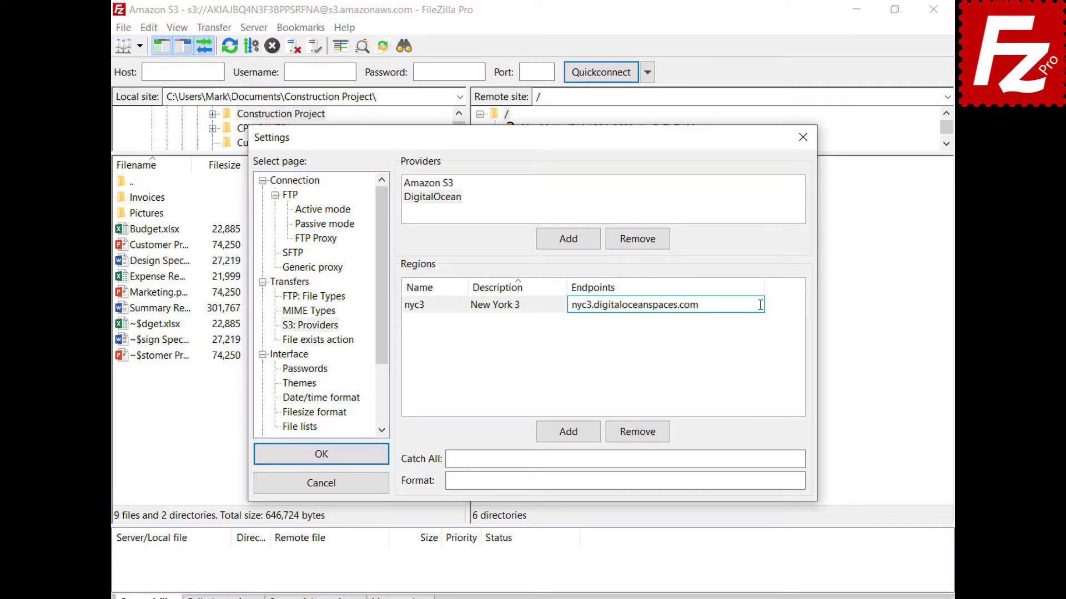
{"action": "left_click", "coordinate": [568, 433]}
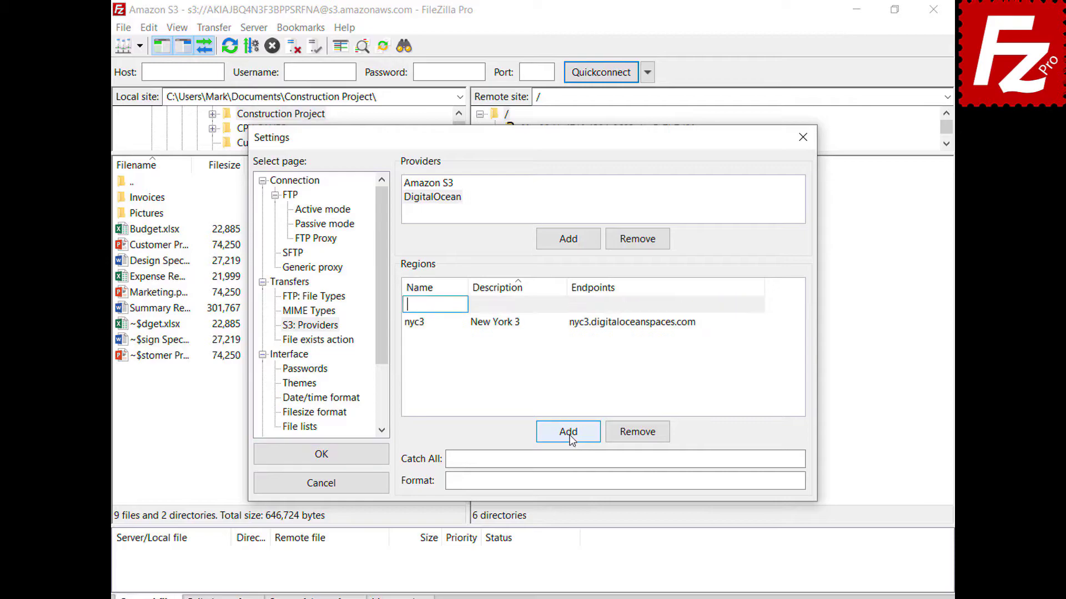
{"action": "type", "text": "sgp1"}
{"action": "left_click", "coordinate": [561, 305]}
{"action": "type", "text": "Singapore 1"}
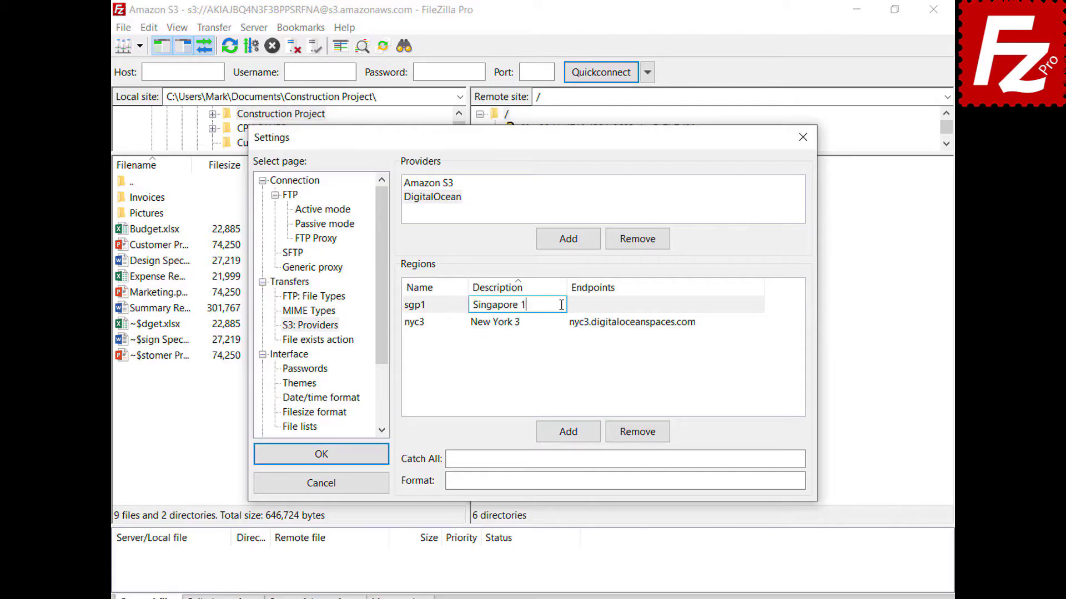
{"action": "key", "text": "Tab"}
{"action": "type", "text": "sgp1.digitaloceanspaces.com"}
{"action": "key", "text": "Return"}
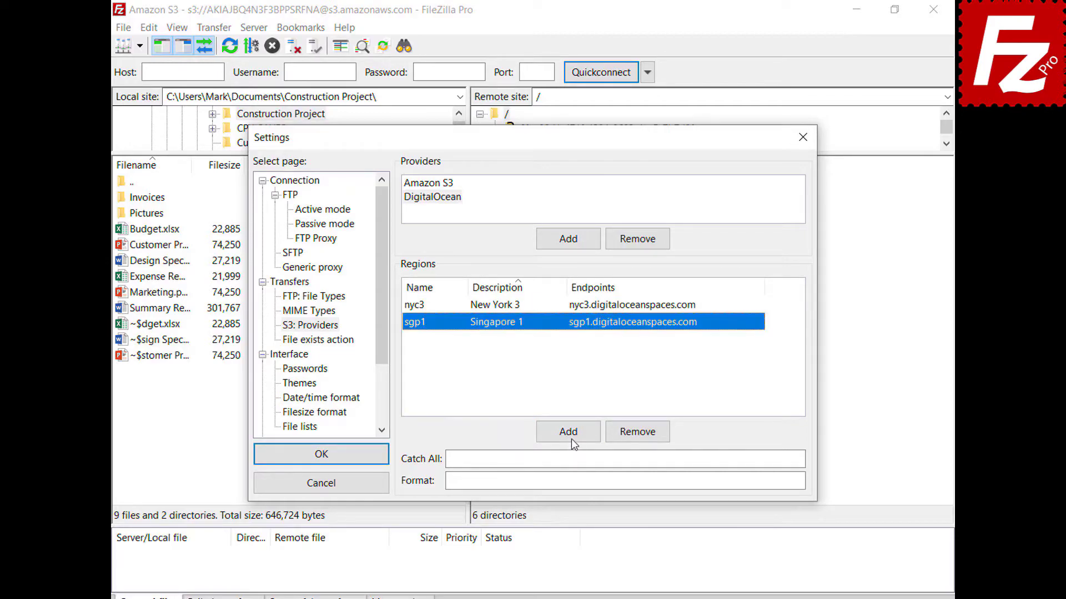
Step: Add regions ams3 (Amsterdam 3) and sfo2 (San Francisco 2) with their endpoints
{"action": "left_click", "coordinate": [568, 431]}
{"action": "type", "text": "ams3"}
{"action": "left_click", "coordinate": [555, 305]}
{"action": "type", "text": "Amst"}
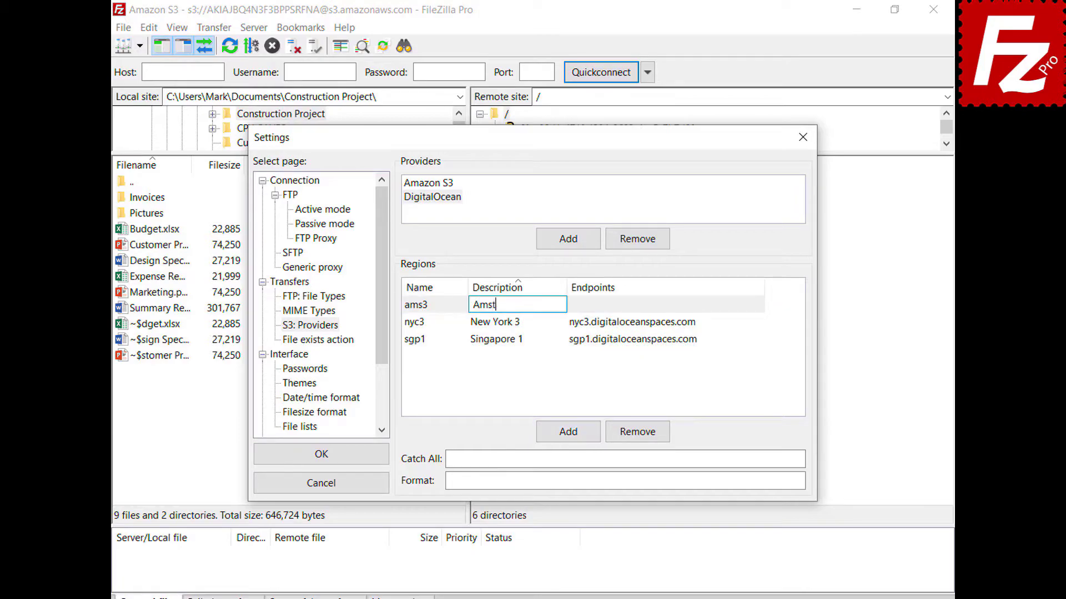
{"action": "type", "text": "erdam 3"}
{"action": "left_click", "coordinate": [757, 305]}
{"action": "type", "text": "ams3.digitaloceanspaces.com"}
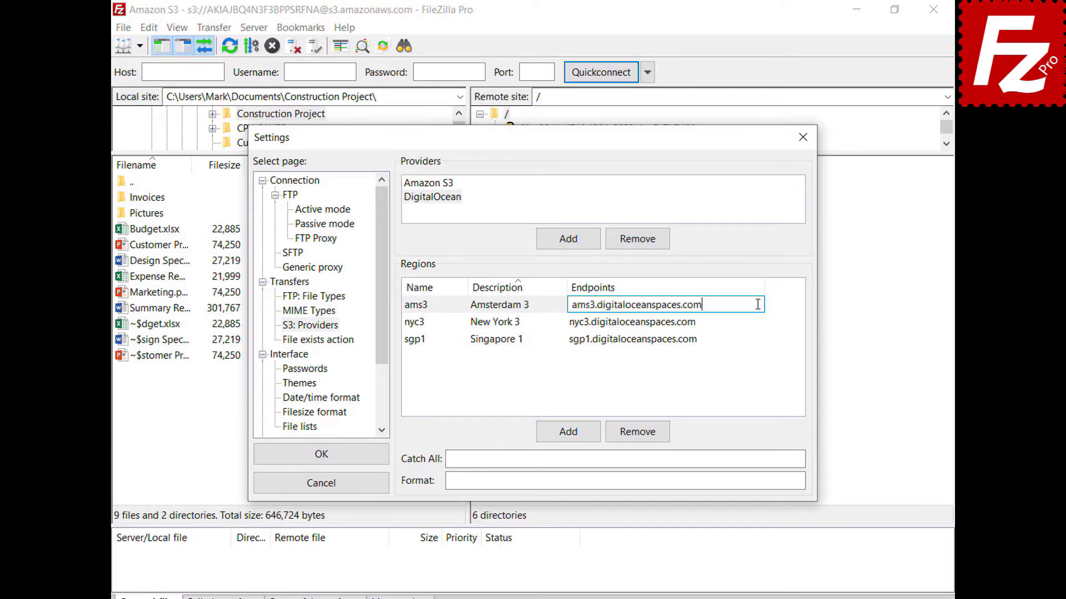
{"action": "key", "text": "Return"}
{"action": "left_click", "coordinate": [568, 432]}
{"action": "type", "text": "sfo2"}
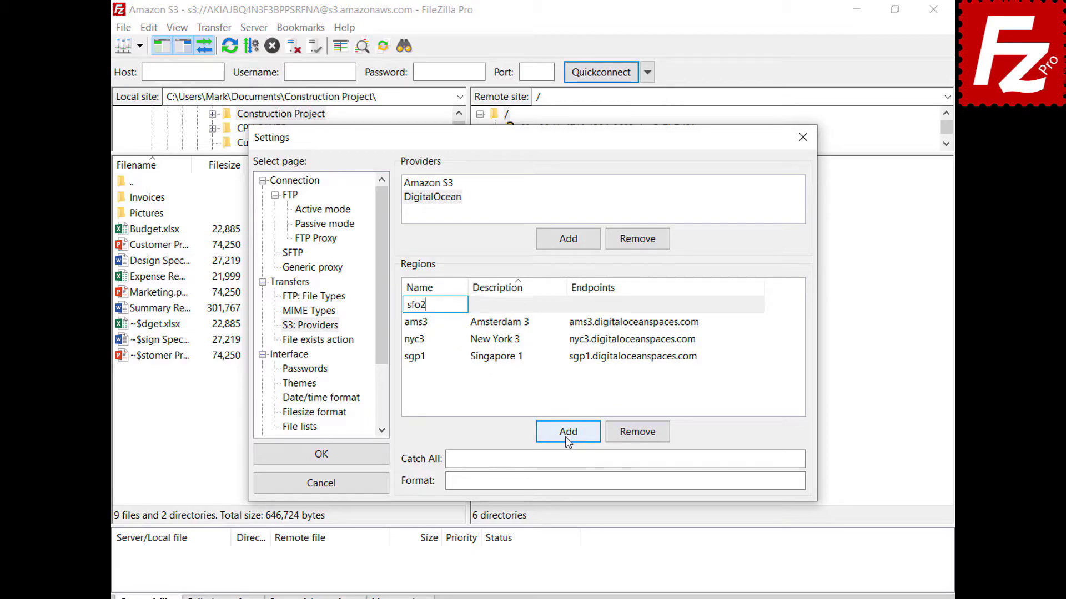
{"action": "left_click", "coordinate": [560, 304]}
{"action": "type", "text": "San Francisco 2"}
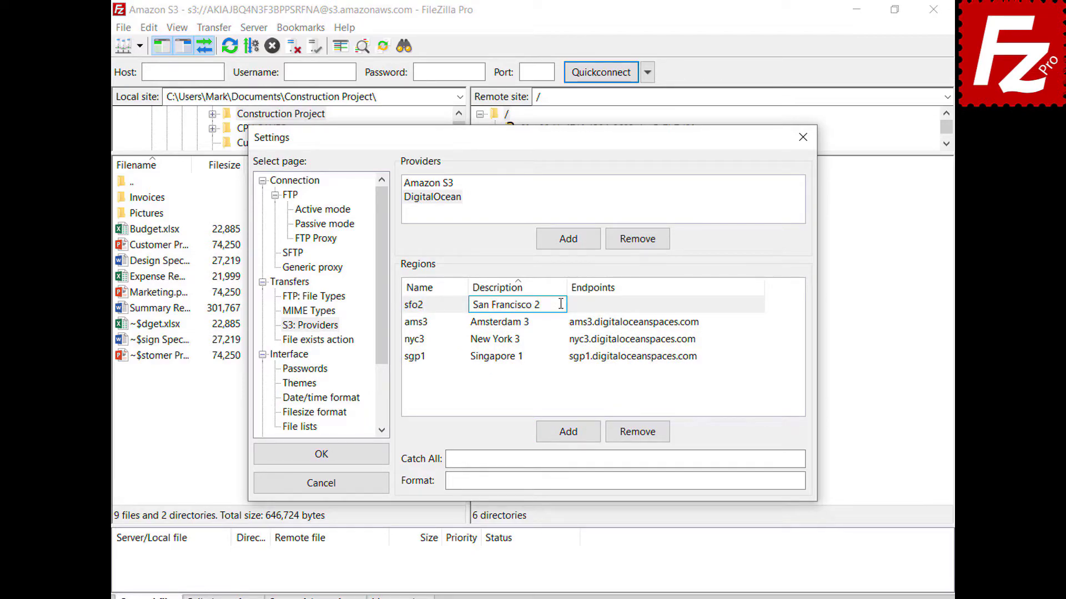
{"action": "key", "text": "Return"}
{"action": "left_click", "coordinate": [685, 340]}
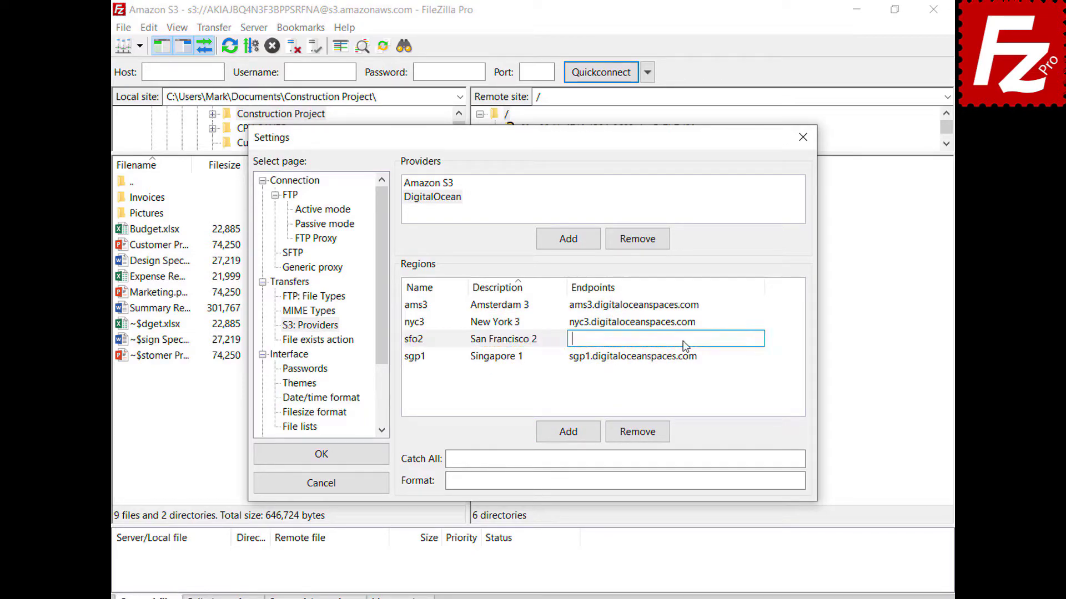
{"action": "type", "text": "sfo2.digitaloceanspaces.com"}
{"action": "key", "text": "Return"}
Step: Fill in the catch-all domain and {BUCKET}.{REGION}.digitaloceanspaces.com format, then save the settings
{"action": "left_click", "coordinate": [773, 459]}
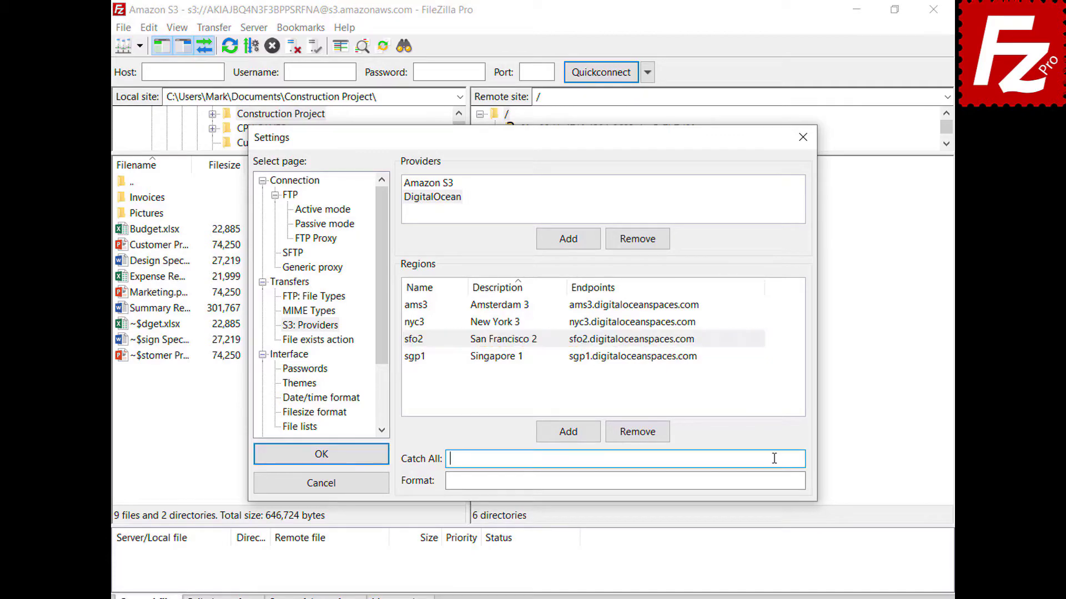
{"action": "type", "text": ".digitaloceanspaces.com"}
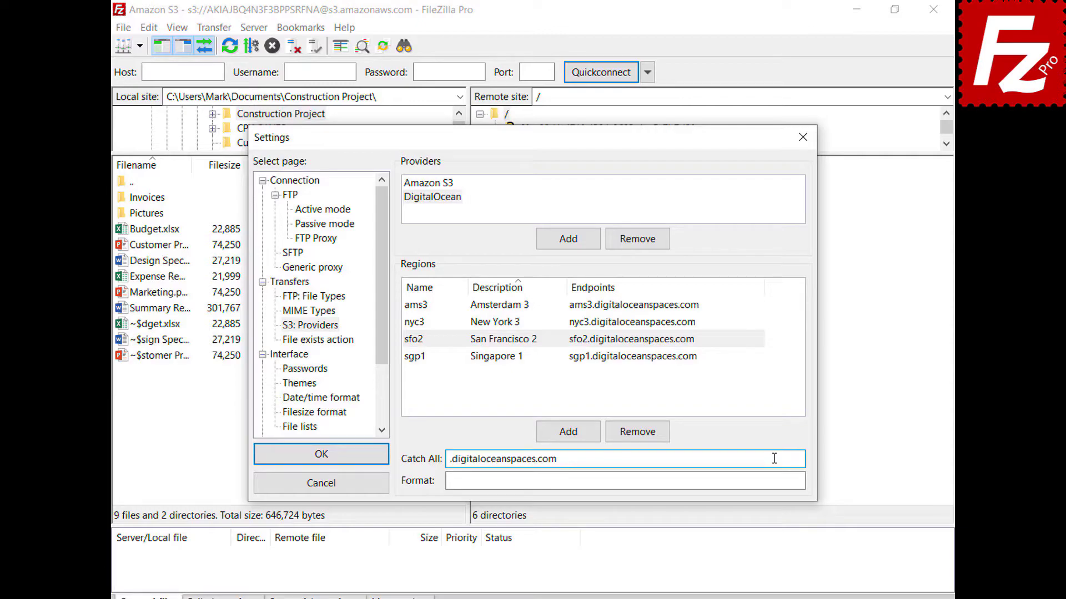
{"action": "left_click", "coordinate": [777, 481]}
{"action": "type", "text": "{BUCKET}.{REGION}.digitaloceanspaces.com"}
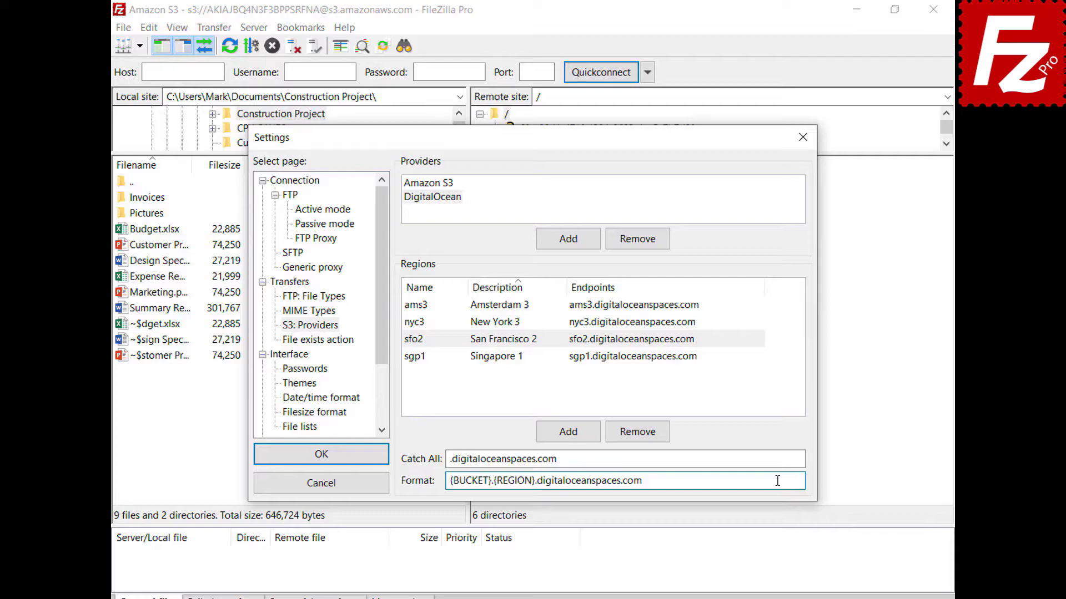
{"action": "left_click", "coordinate": [321, 456]}
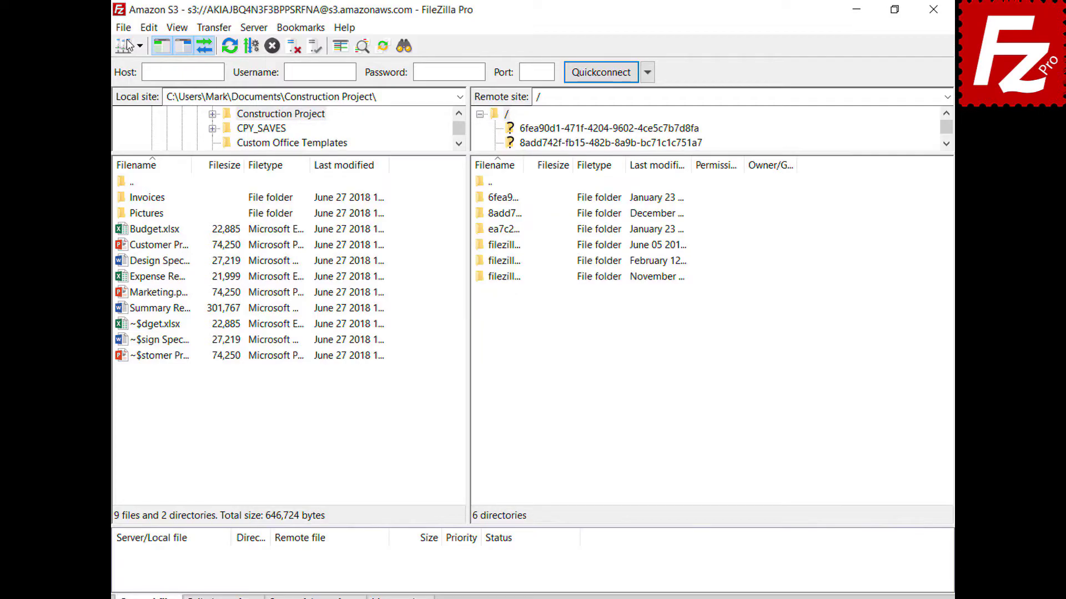
Step: Create a Site Manager entry 'Digital Ocean' using Amazon S3 with host sfo3.digitaloceanspaces.com
{"action": "left_click", "coordinate": [123, 28]}
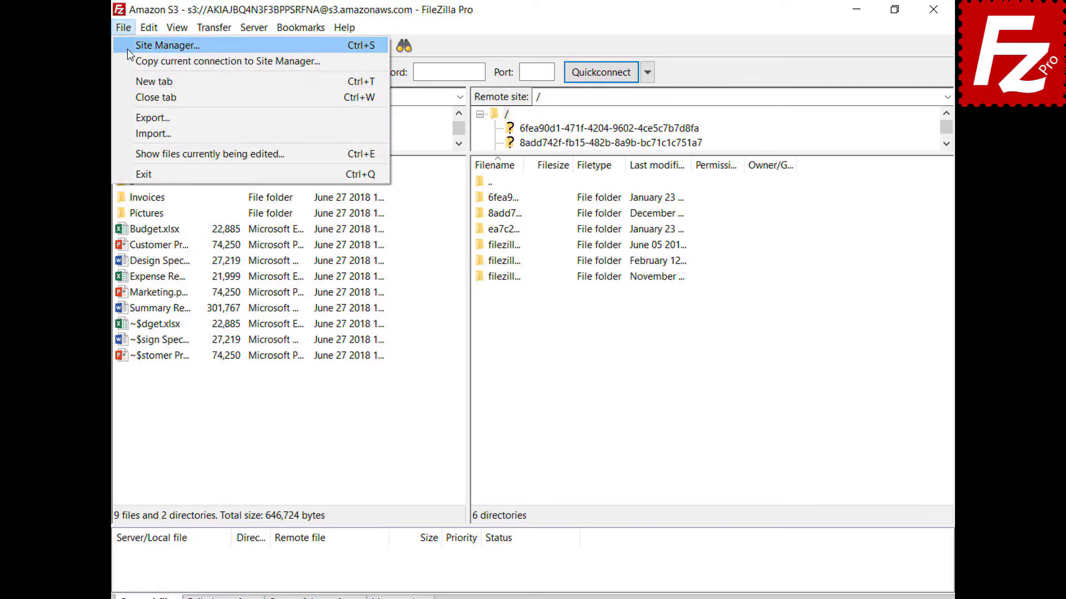
{"action": "left_click", "coordinate": [133, 43]}
{"action": "left_click", "coordinate": [337, 411]}
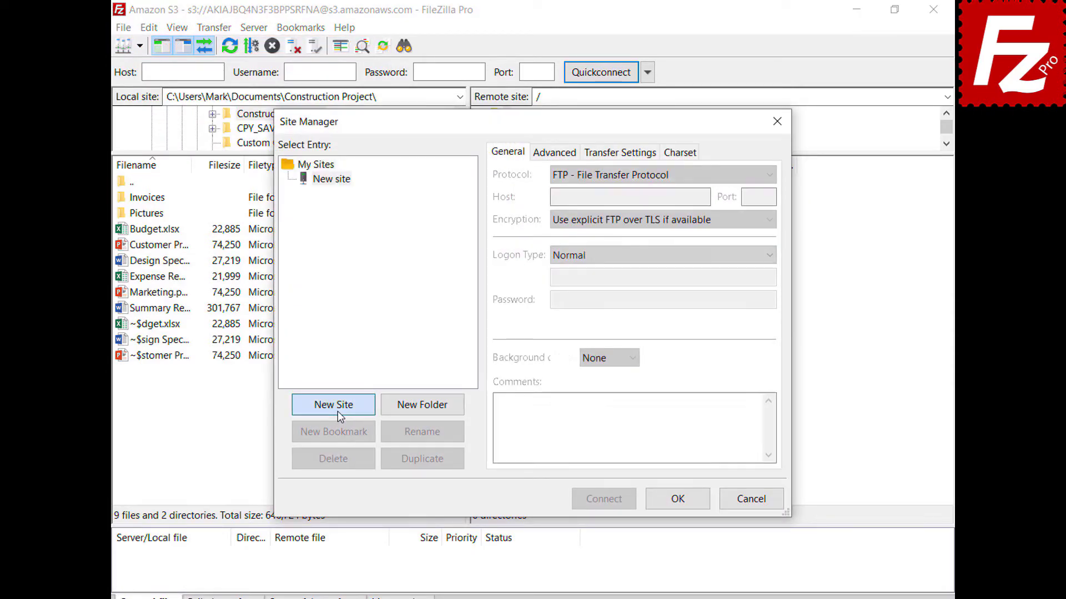
{"action": "type", "text": "Digital Ocean"}
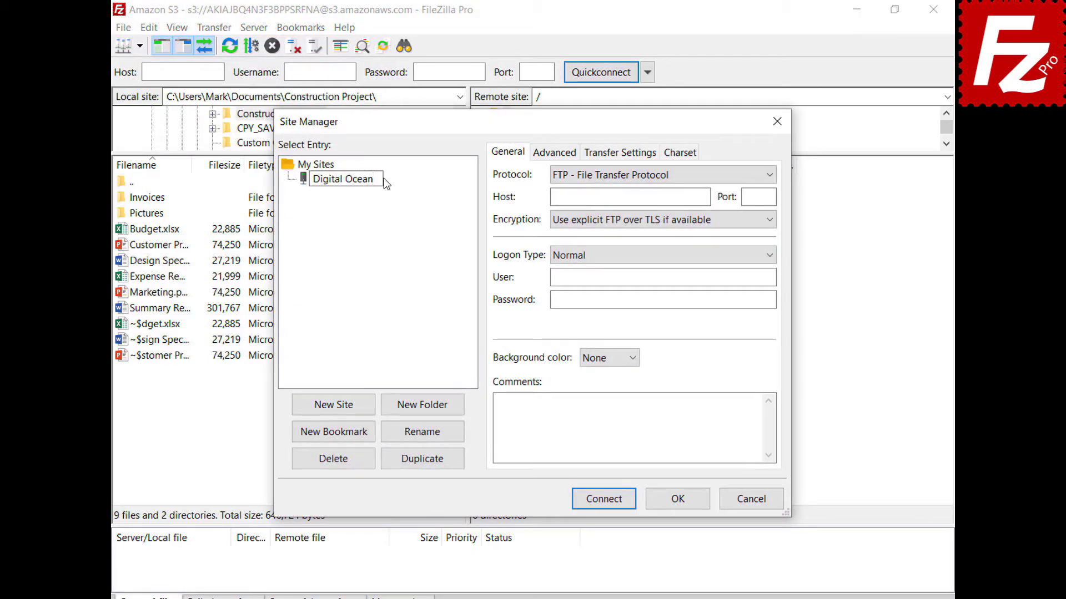
{"action": "key", "text": "Tab"}
{"action": "left_click", "coordinate": [630, 178]}
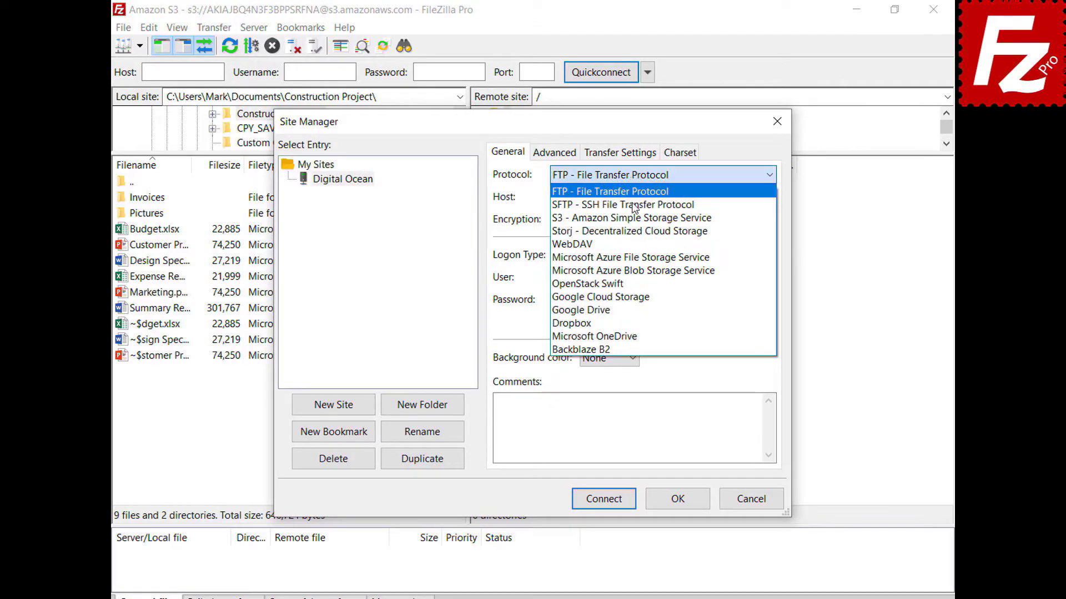
{"action": "left_click", "coordinate": [637, 221]}
{"action": "key", "text": "Tab"}
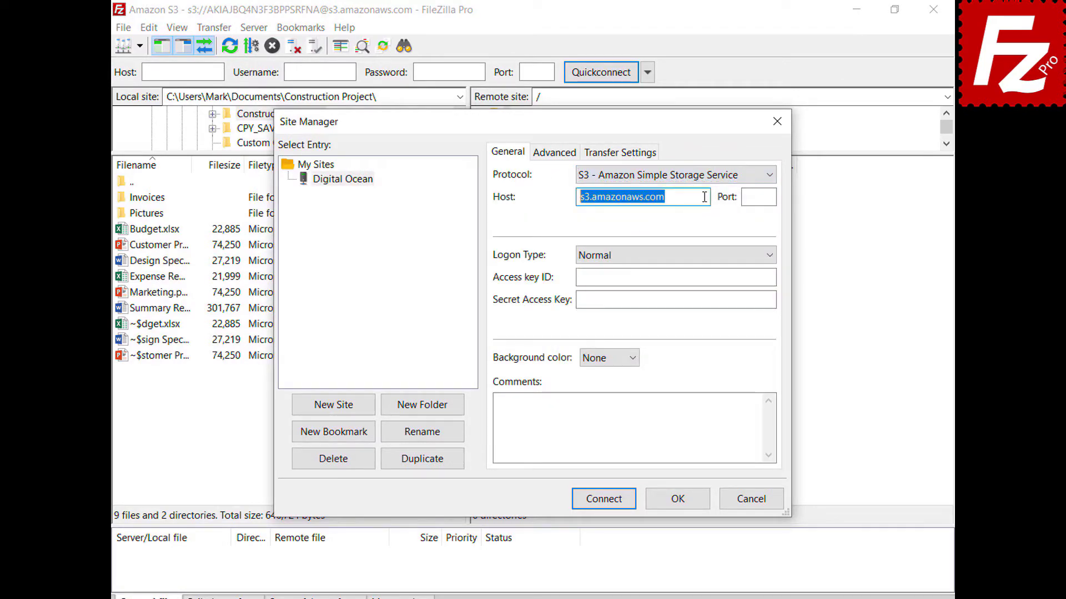
{"action": "key", "text": "BackSpace"}
{"action": "type", "text": "sfo3.digitaloceanspaces.com"}
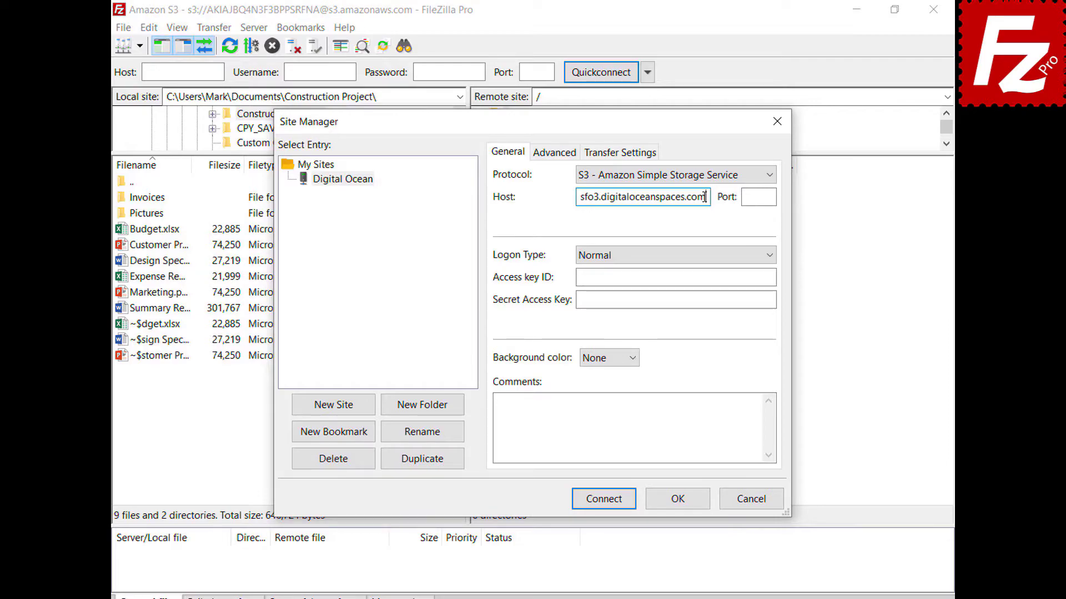
Step: Paste the site's access key ID and secret access key, then connect
{"action": "left_click", "coordinate": [772, 277]}
{"action": "key", "text": "ctrl+v"}
{"action": "left_click", "coordinate": [772, 299]}
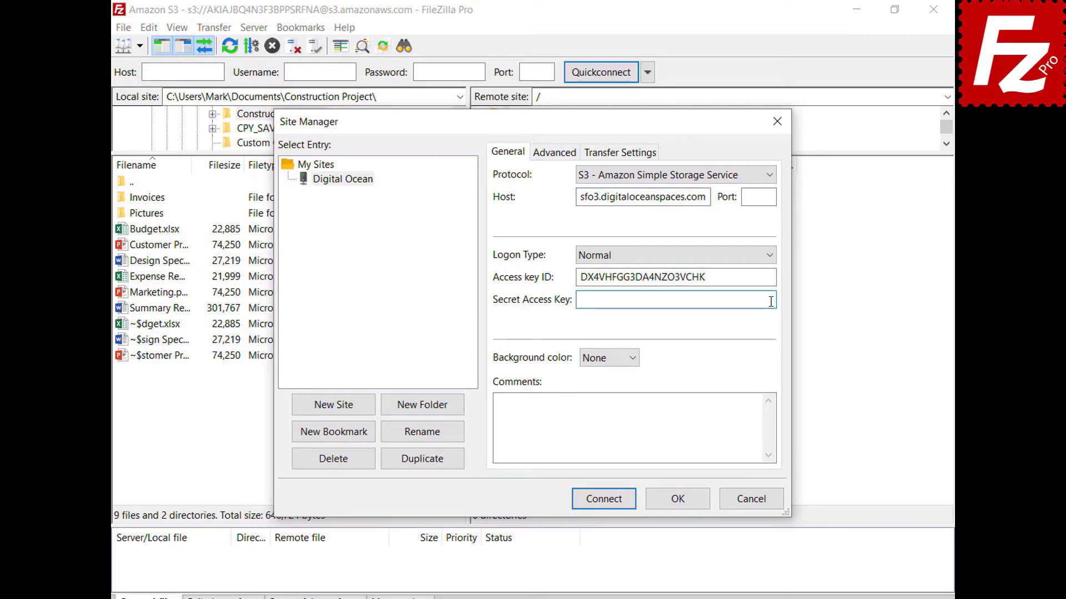
{"action": "key", "text": "ctrl+v"}
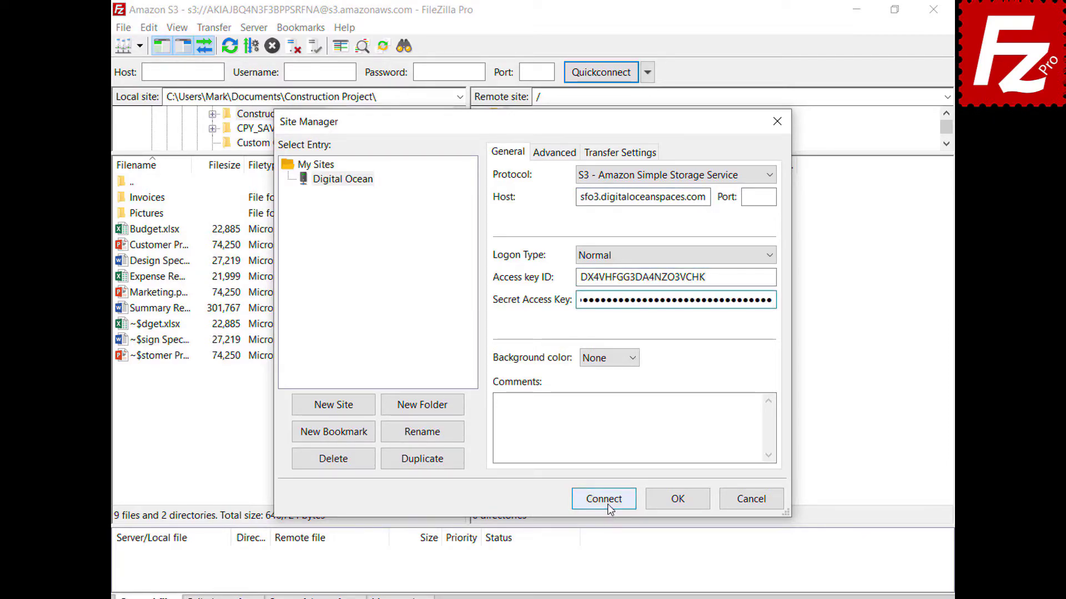
{"action": "left_click", "coordinate": [608, 502]}
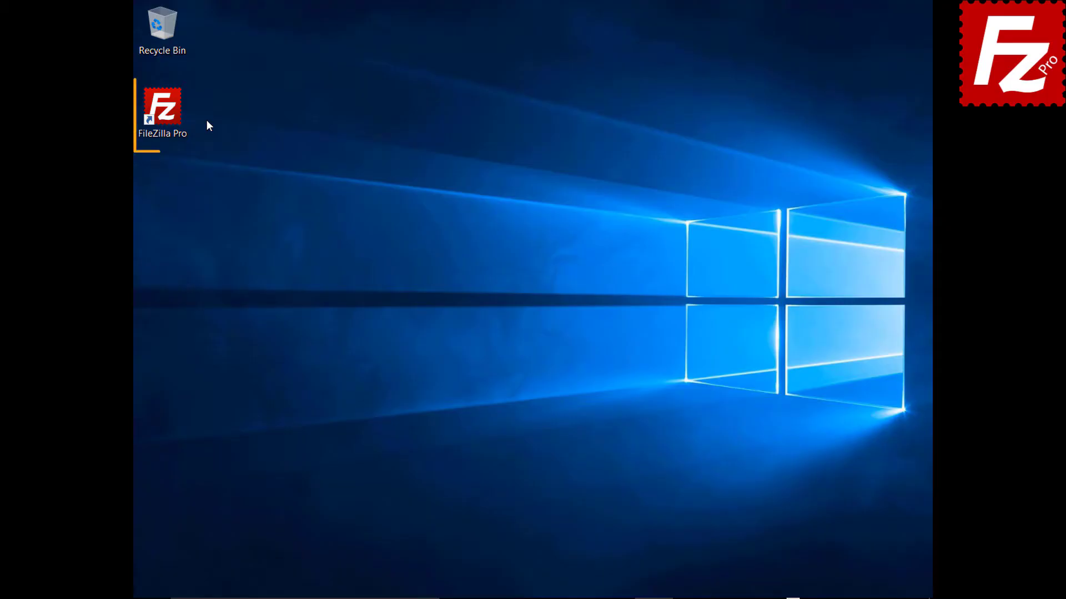
Step: Launch FileZilla Pro and connect to the saved S3 site from Site Manager
{"action": "double_click", "coordinate": [169, 115]}
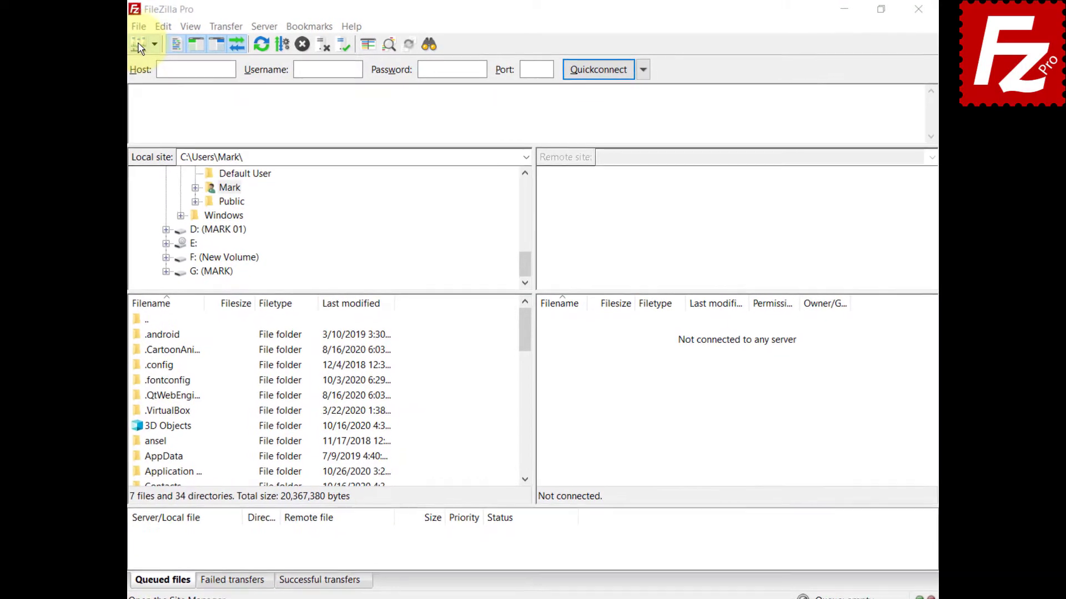
{"action": "left_click", "coordinate": [139, 26]}
{"action": "left_click", "coordinate": [142, 40]}
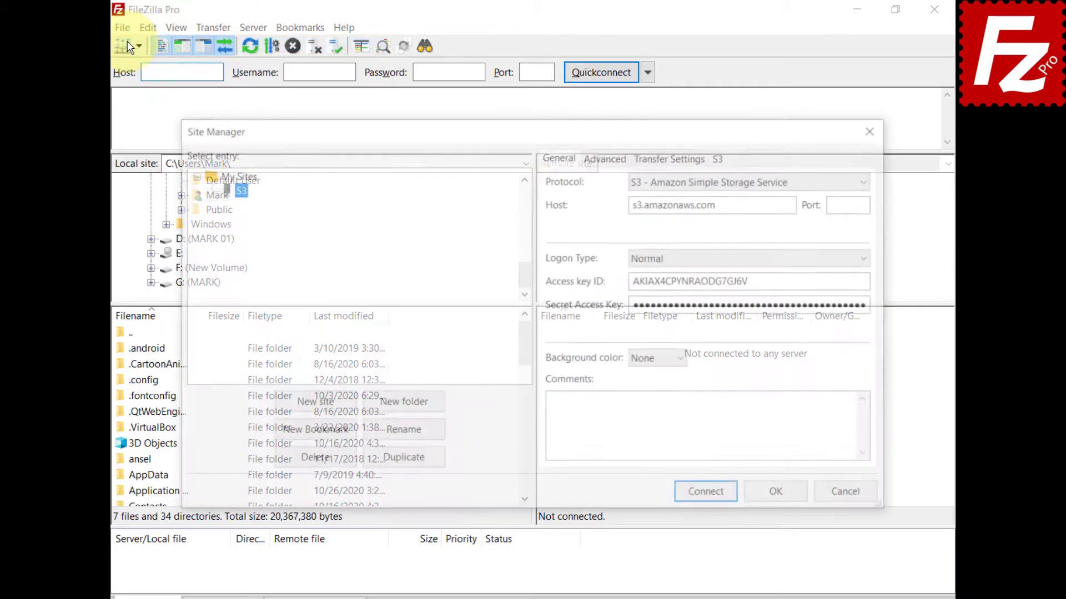
{"action": "left_click", "coordinate": [709, 495]}
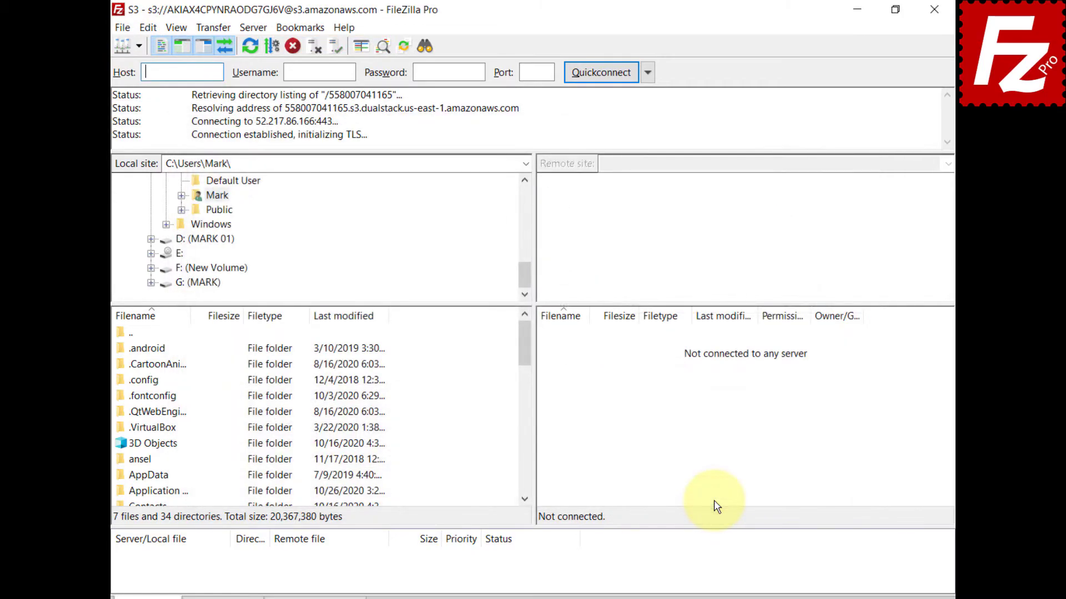
Step: Check the Transfer S3 Options canned ACL menu and the status-bar ACL choices
{"action": "left_click", "coordinate": [212, 29]}
{"action": "mouse_move", "coordinate": [209, 96]}
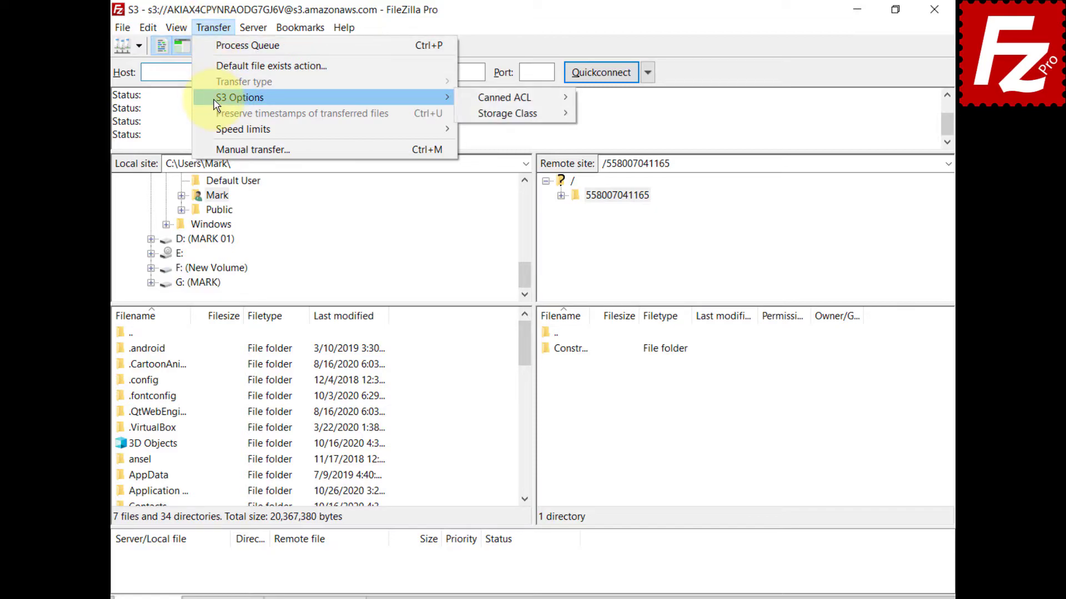
{"action": "mouse_move", "coordinate": [499, 105]}
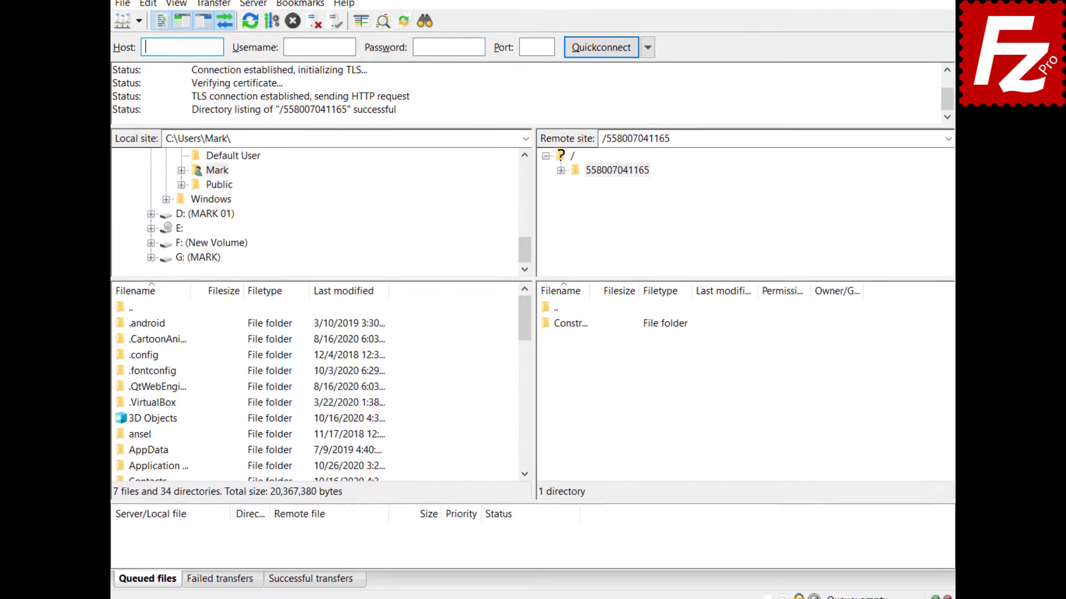
{"action": "left_click", "coordinate": [785, 592]}
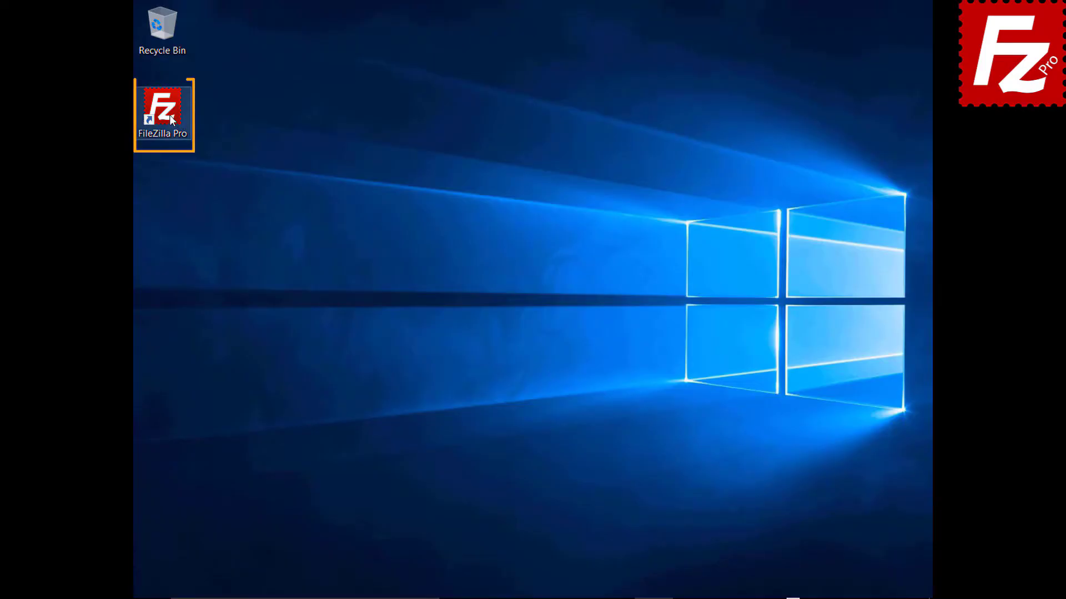
Step: Launch FileZilla Pro and add an S3 provider named Alibaba Object Storage
{"action": "double_click", "coordinate": [162, 108]}
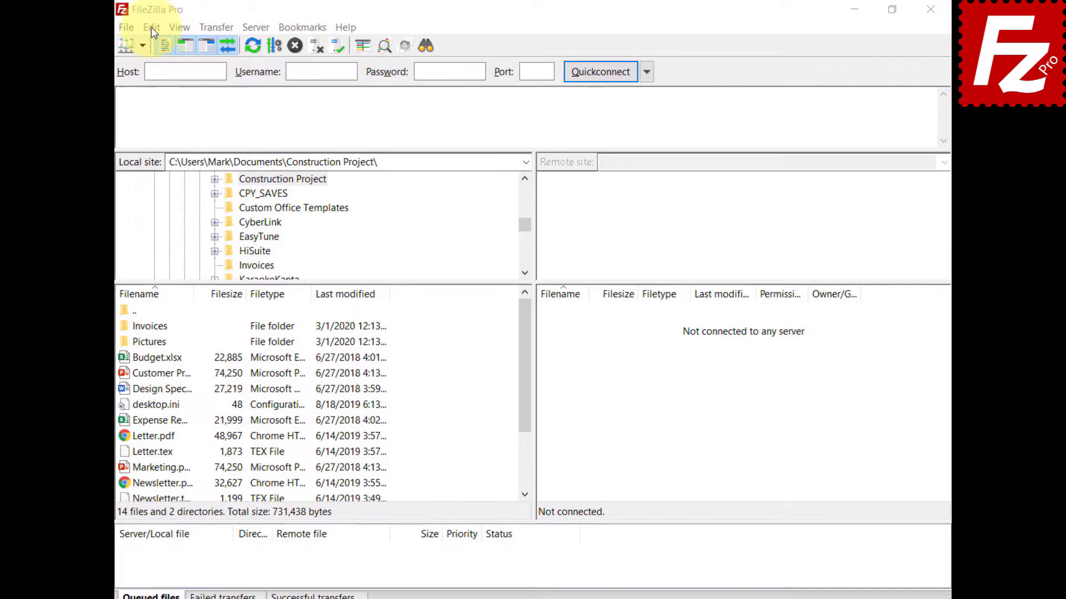
{"action": "left_click", "coordinate": [150, 27]}
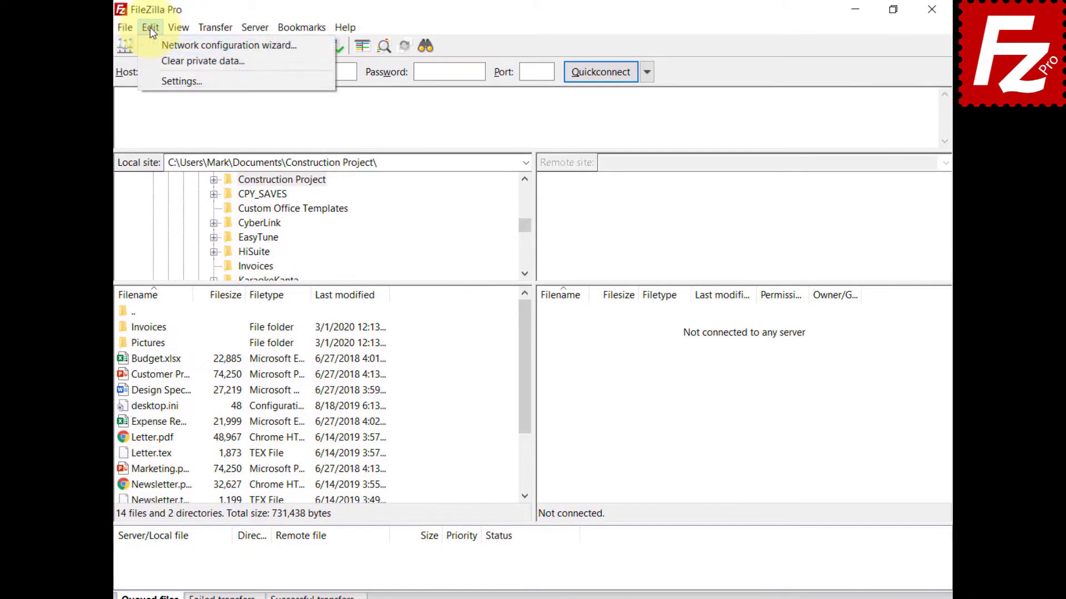
{"action": "left_click", "coordinate": [151, 80]}
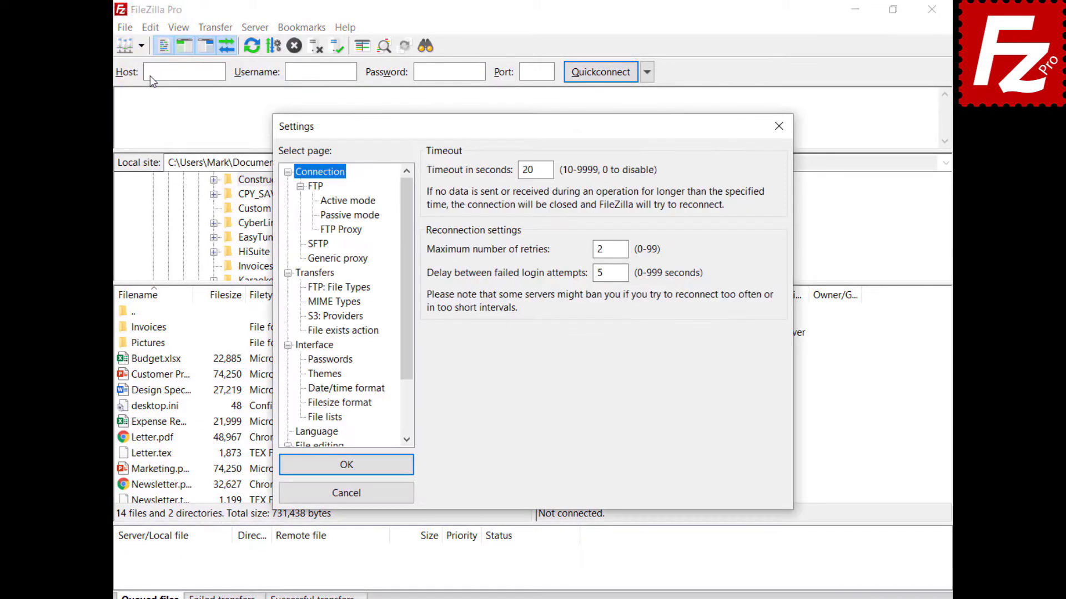
{"action": "left_click", "coordinate": [327, 317]}
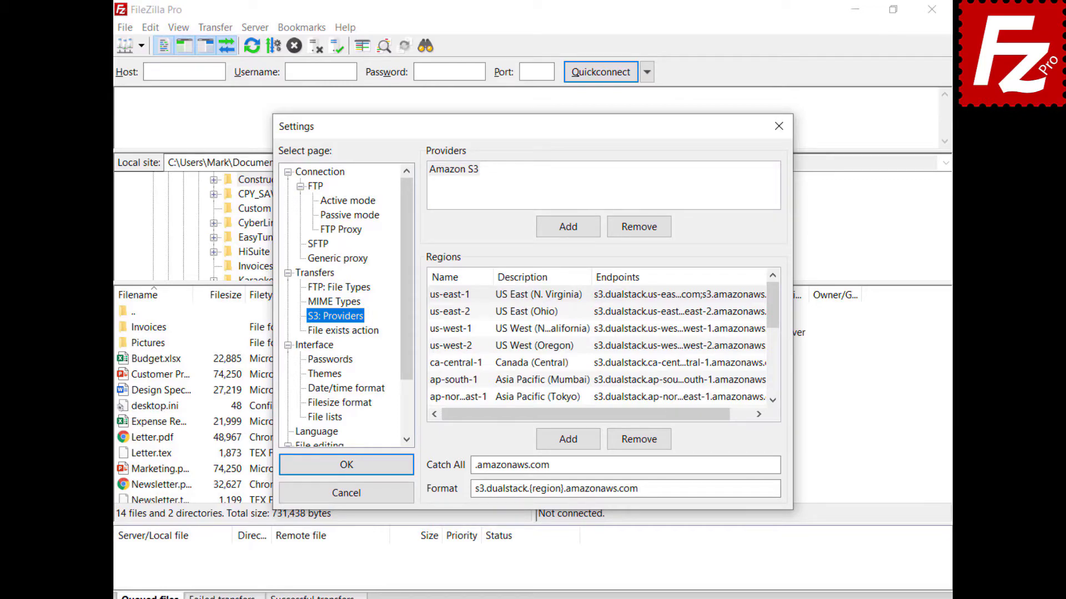
{"action": "left_click", "coordinate": [568, 227]}
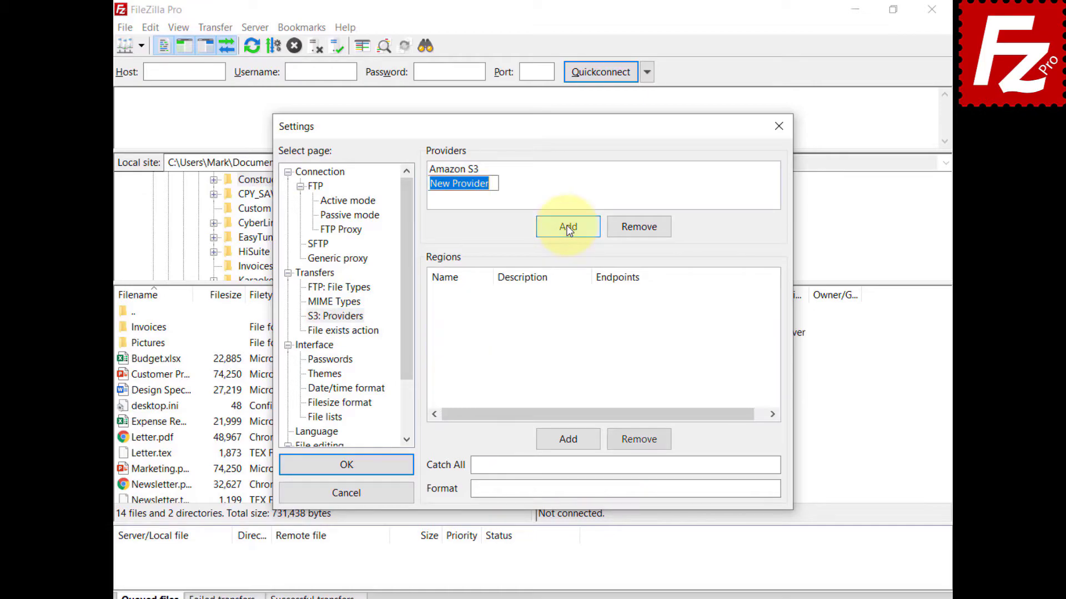
{"action": "type", "text": "Alibaba Ob"}
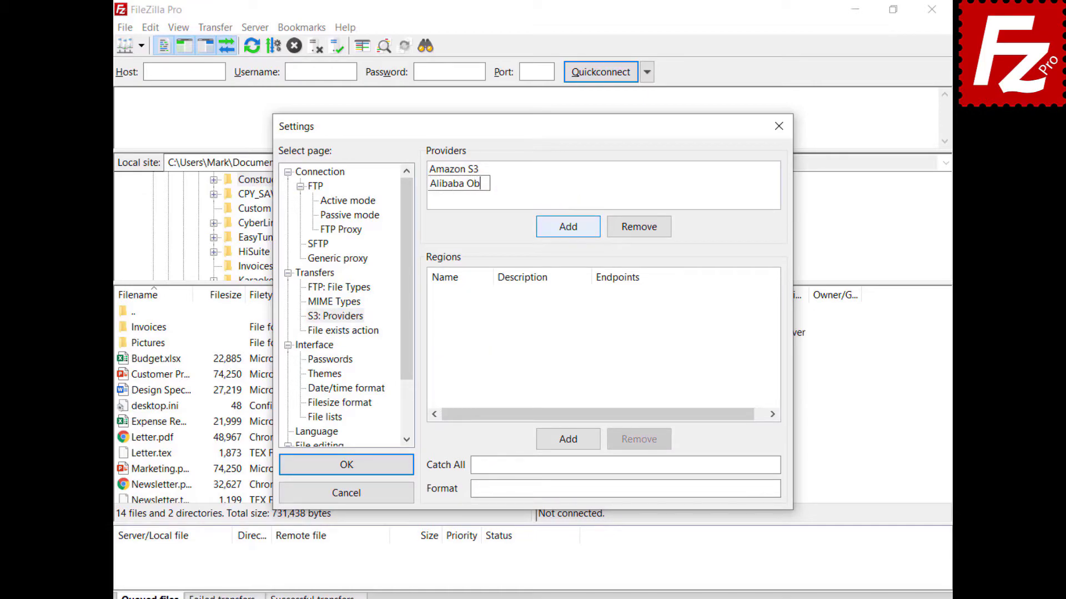
{"action": "type", "text": "ject Storage"}
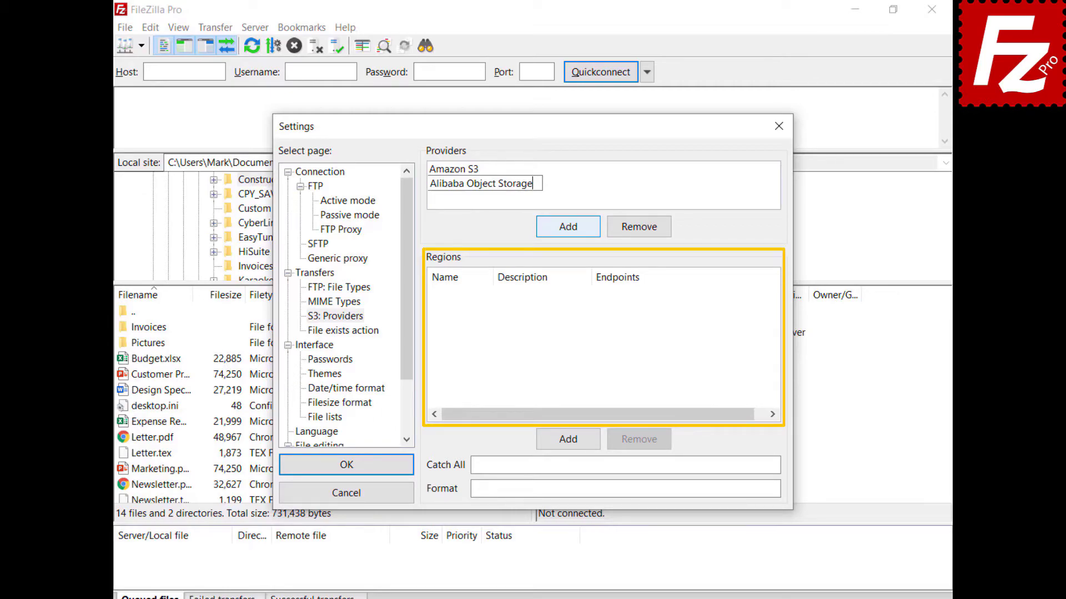
Step: Add the Hangzhou region with description China (Hangzhou) and its endpoints
{"action": "left_click", "coordinate": [575, 444]}
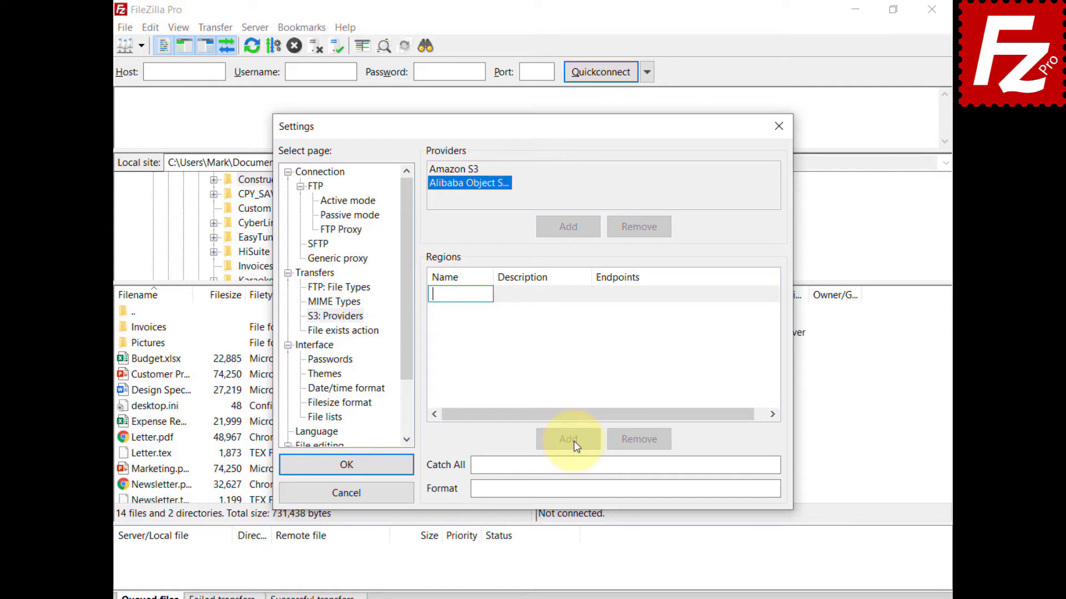
{"action": "key", "text": "ctrl+v"}
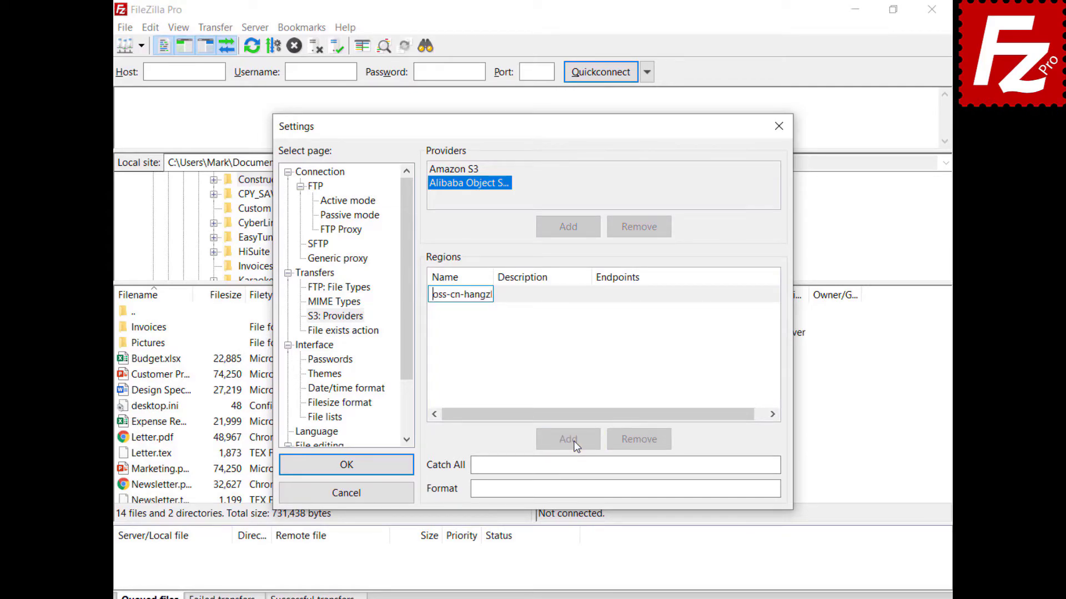
{"action": "left_click", "coordinate": [537, 302]}
{"action": "left_click", "coordinate": [537, 303]}
{"action": "type", "text": "China (Hangzhou)"}
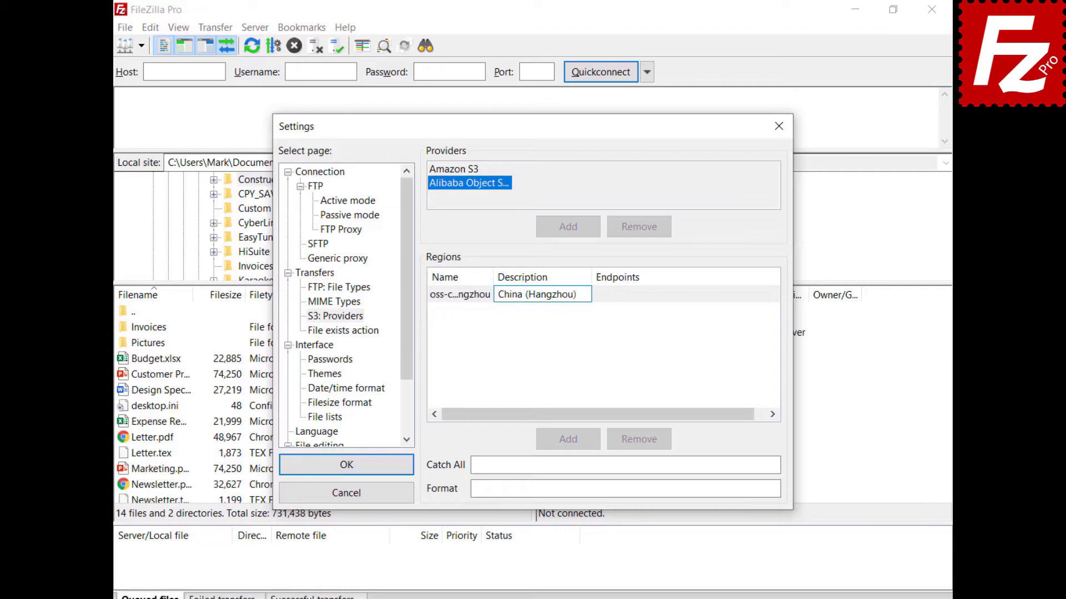
{"action": "left_click", "coordinate": [644, 296]}
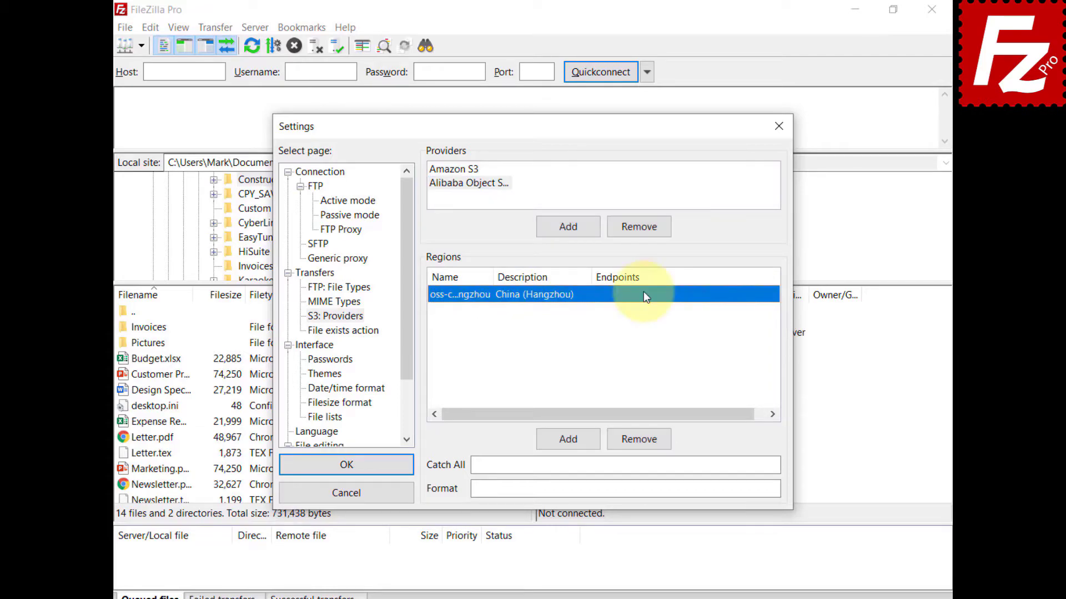
{"action": "left_click", "coordinate": [644, 295]}
{"action": "key", "text": "ctrl+v"}
{"action": "key", "text": "Return"}
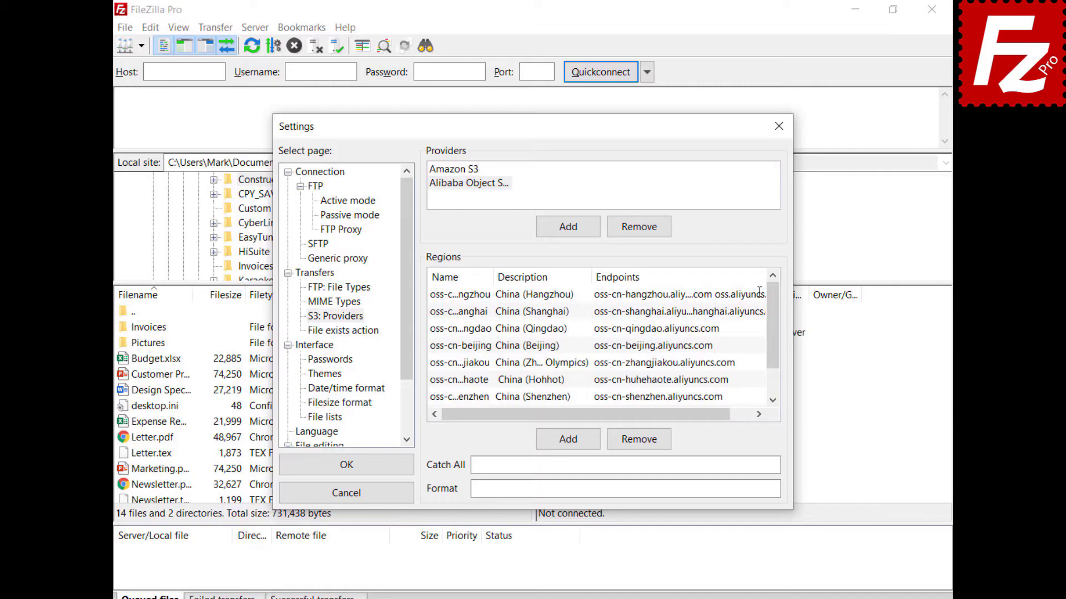
Step: Set the .oss.aliyuncs.com catch-all and {bucket}.oss-{region}.aliyuncs.com address format
{"action": "type", "text": ".oss.aliyuncs.com"}
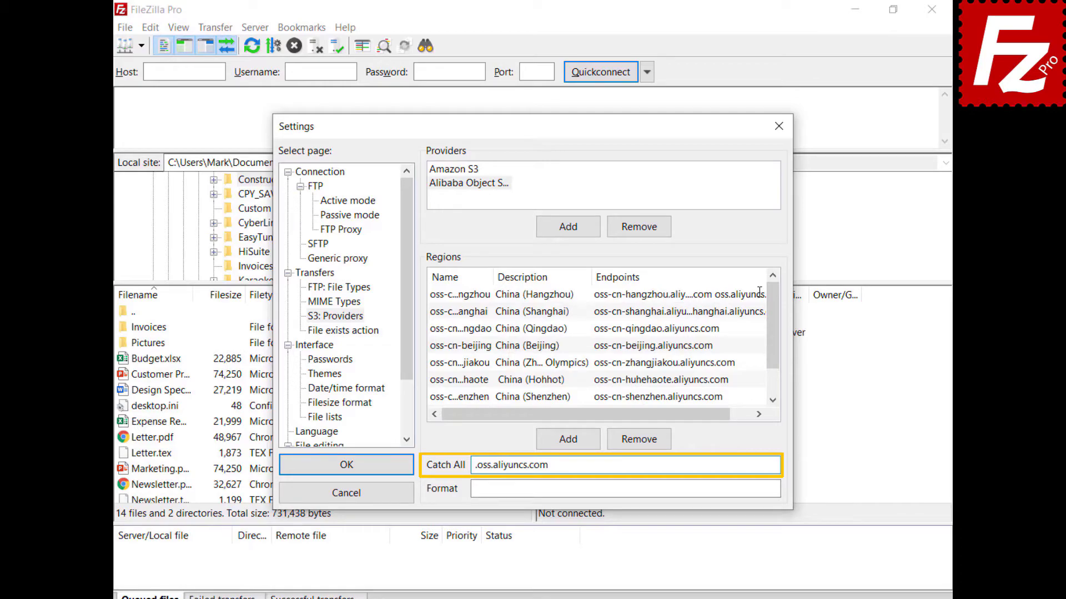
{"action": "key", "text": "Tab"}
{"action": "type", "text": "{bucket}.oss-{region}.aliyuncs.com"}
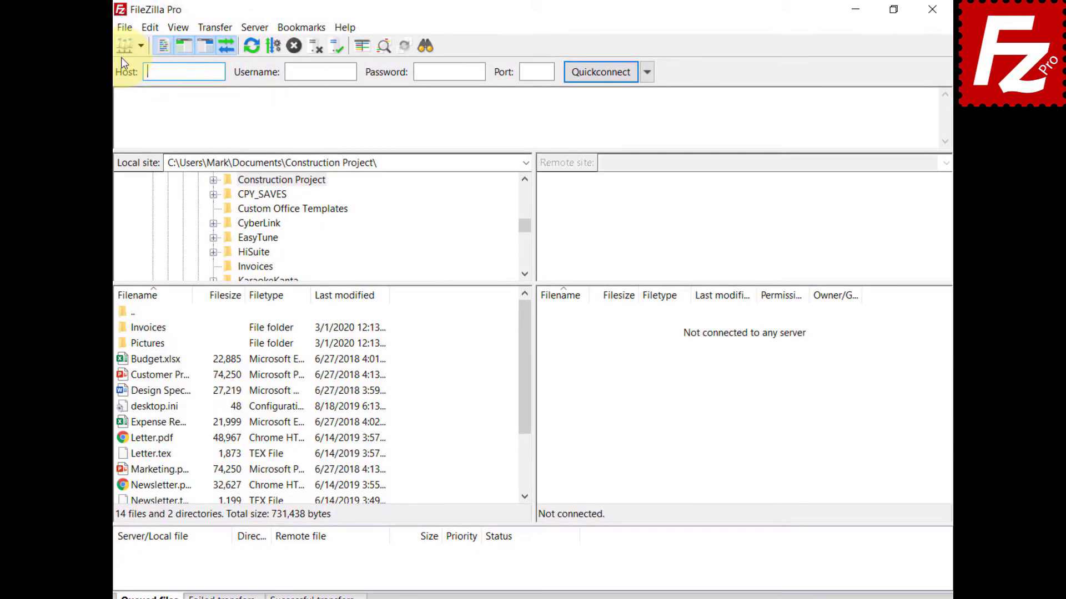
Step: Create a new site named Alibaba using S3 with host oss.aliyuncs.com
{"action": "left_click", "coordinate": [124, 27]}
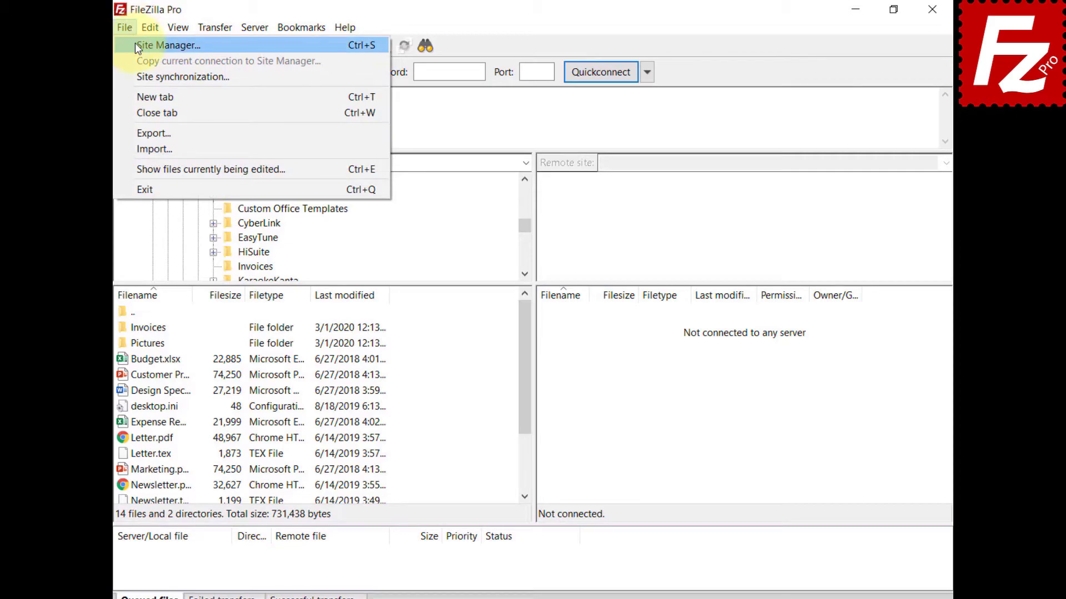
{"action": "left_click", "coordinate": [161, 45]}
{"action": "left_click", "coordinate": [335, 408]}
{"action": "type", "text": "Al"}
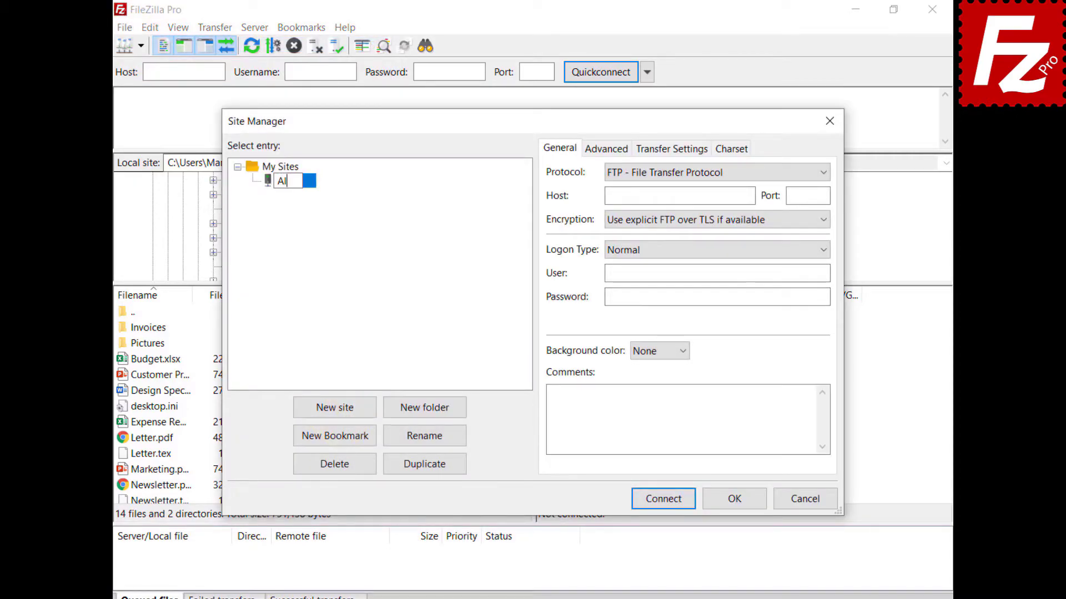
{"action": "type", "text": "ibaba"}
{"action": "left_click", "coordinate": [776, 176]}
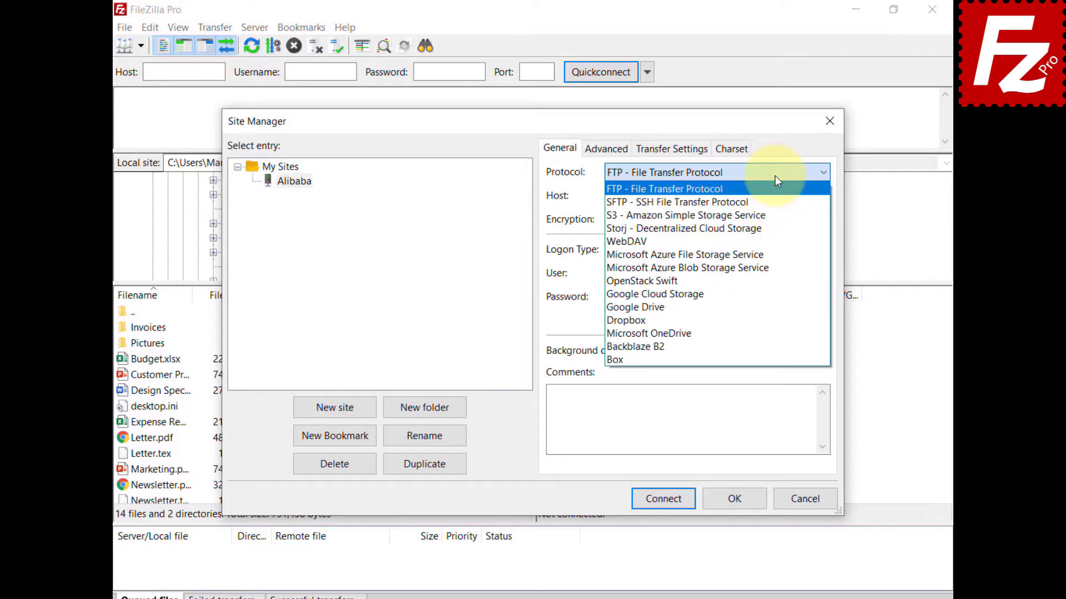
{"action": "left_click", "coordinate": [772, 216]}
{"action": "key", "text": "Tab"}
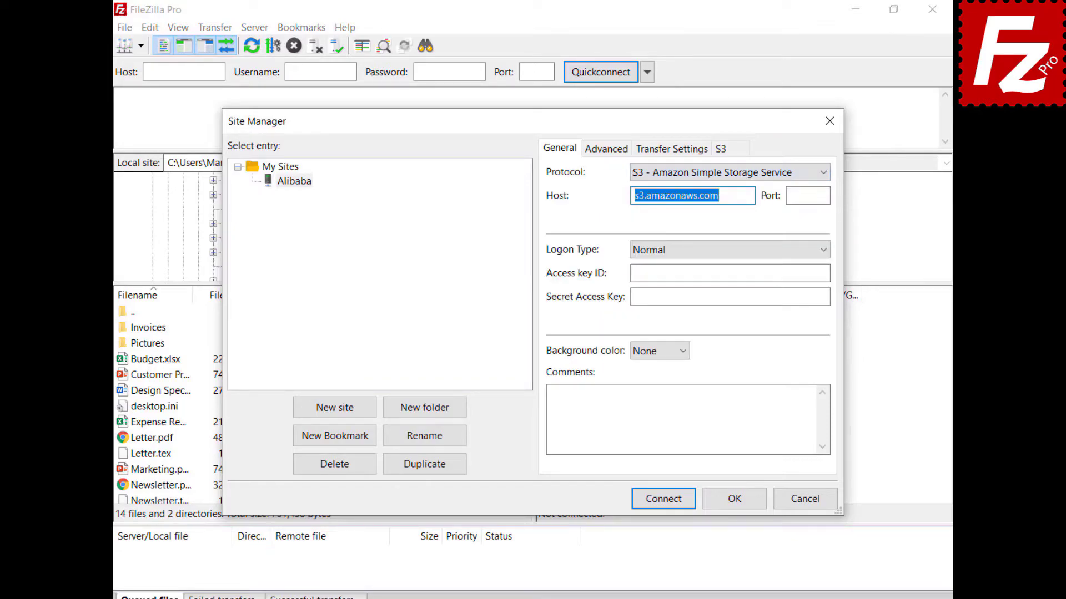
{"action": "type", "text": "oss.aliyuncs.com"}
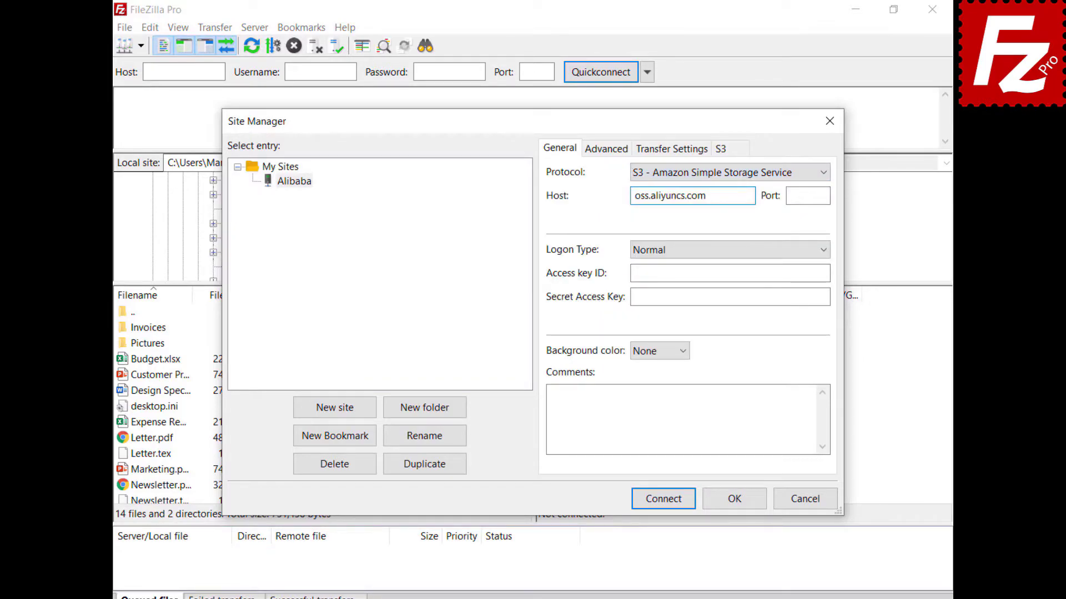
Step: Paste the Alibaba site's access key ID and secret access key
{"action": "left_click", "coordinate": [730, 273]}
{"action": "key", "text": "ctrl+v"}
{"action": "key", "text": "Tab"}
{"action": "key", "text": "ctrl+v"}
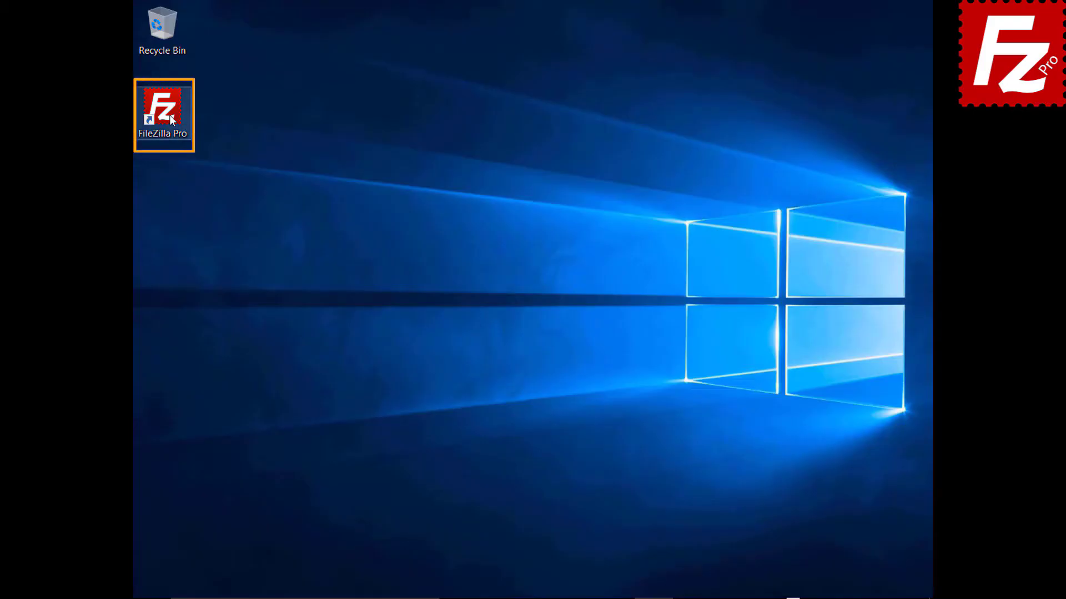
Step: Launch FileZilla Pro and add an S3 provider named StackPath in Settings
{"action": "double_click", "coordinate": [163, 108]}
{"action": "left_click", "coordinate": [167, 26]}
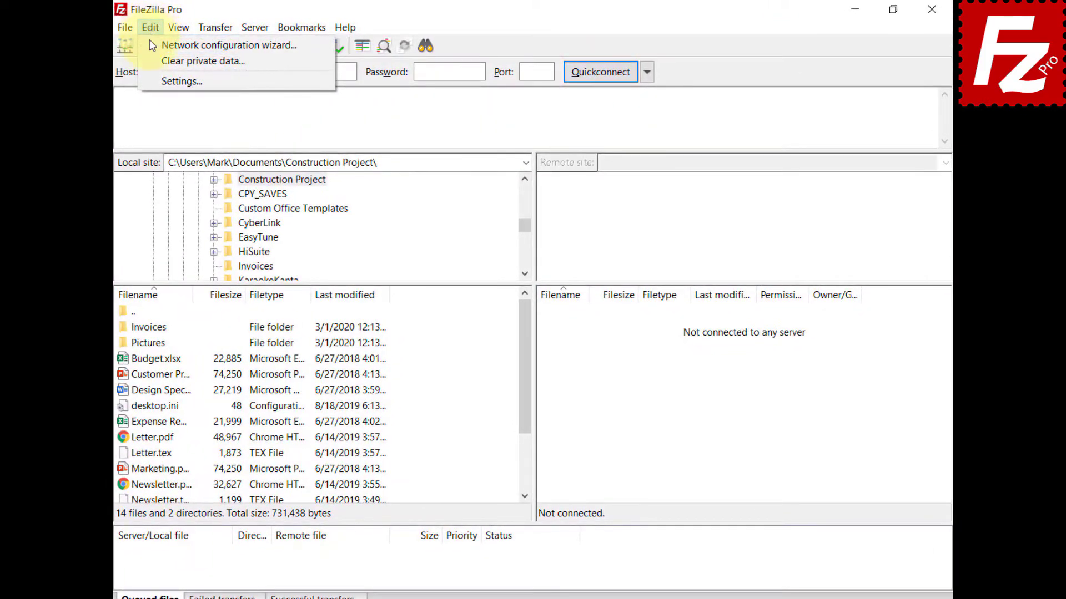
{"action": "left_click", "coordinate": [150, 79]}
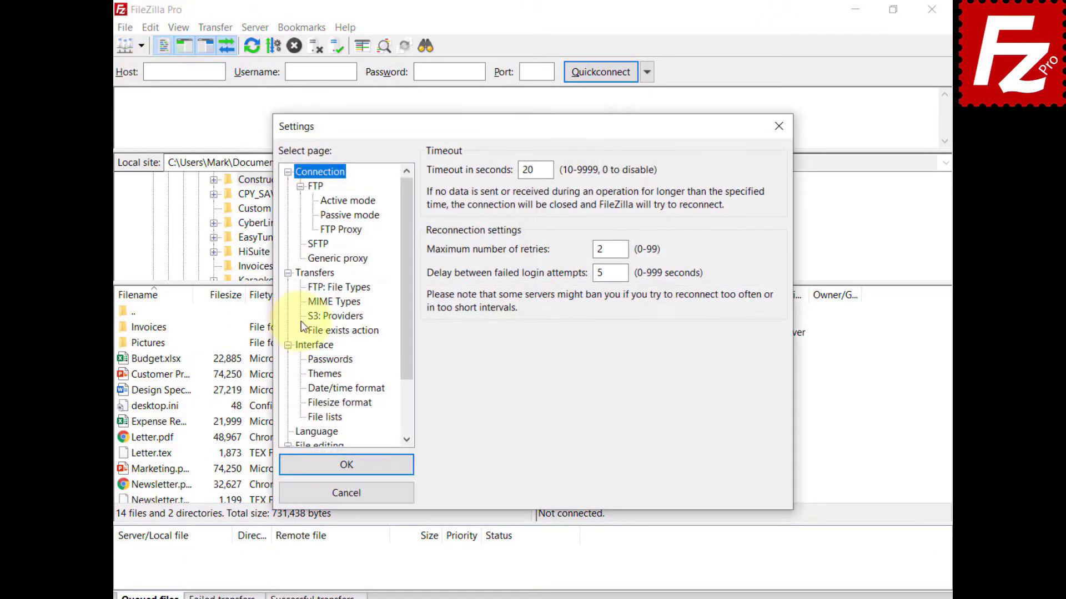
{"action": "left_click", "coordinate": [321, 318]}
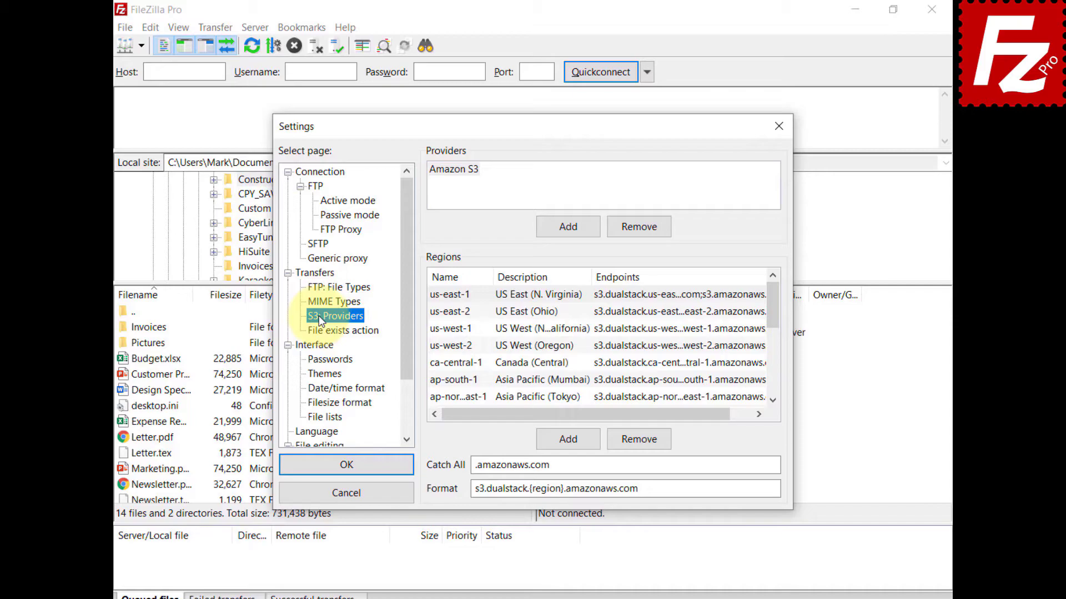
{"action": "left_click", "coordinate": [572, 225]}
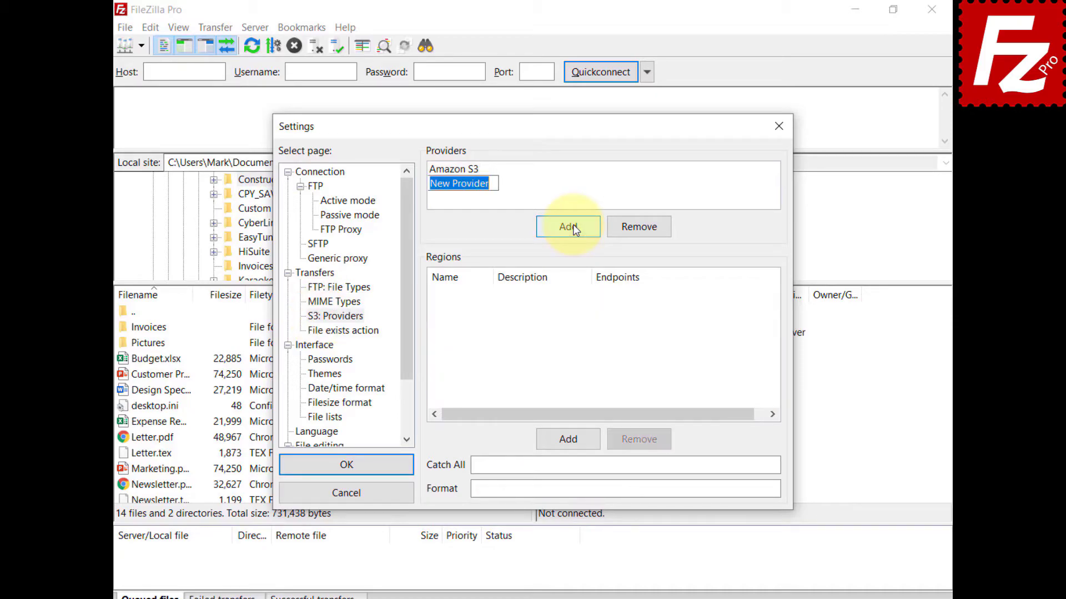
{"action": "type", "text": "StackPath"}
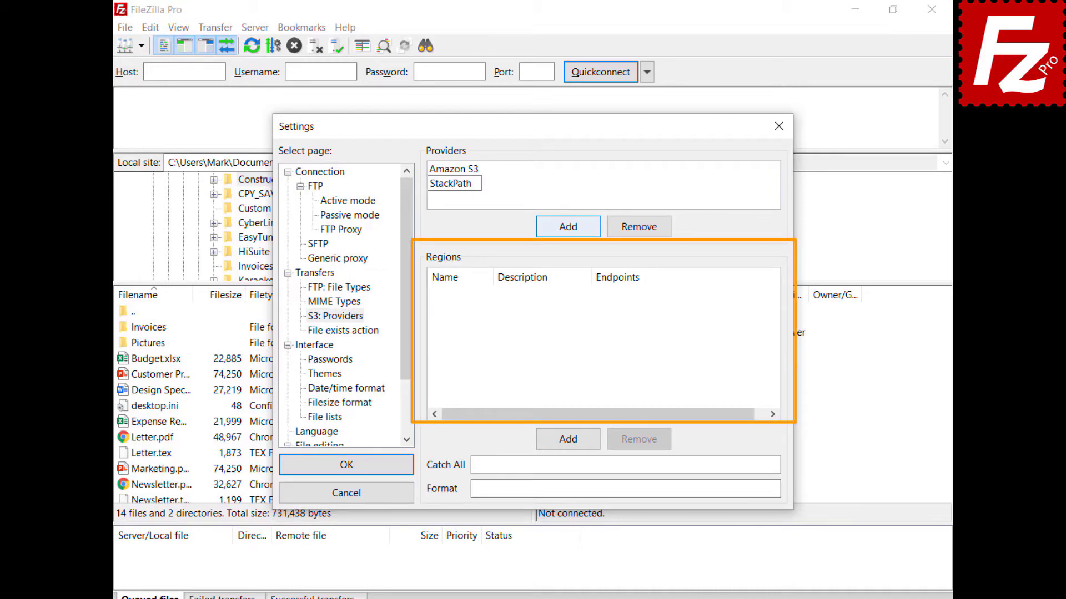
Step: Add region us-east, described US East 1, with endpoint s3.us-east.stackpathstorage.com
{"action": "left_click", "coordinate": [572, 439]}
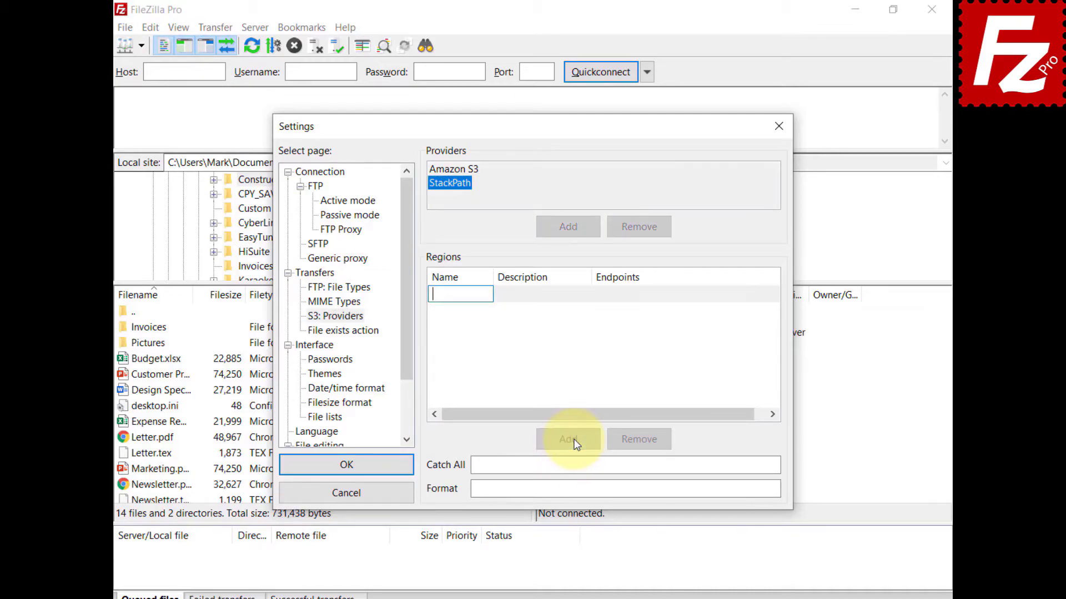
{"action": "type", "text": "us-east"}
{"action": "left_click", "coordinate": [529, 300]}
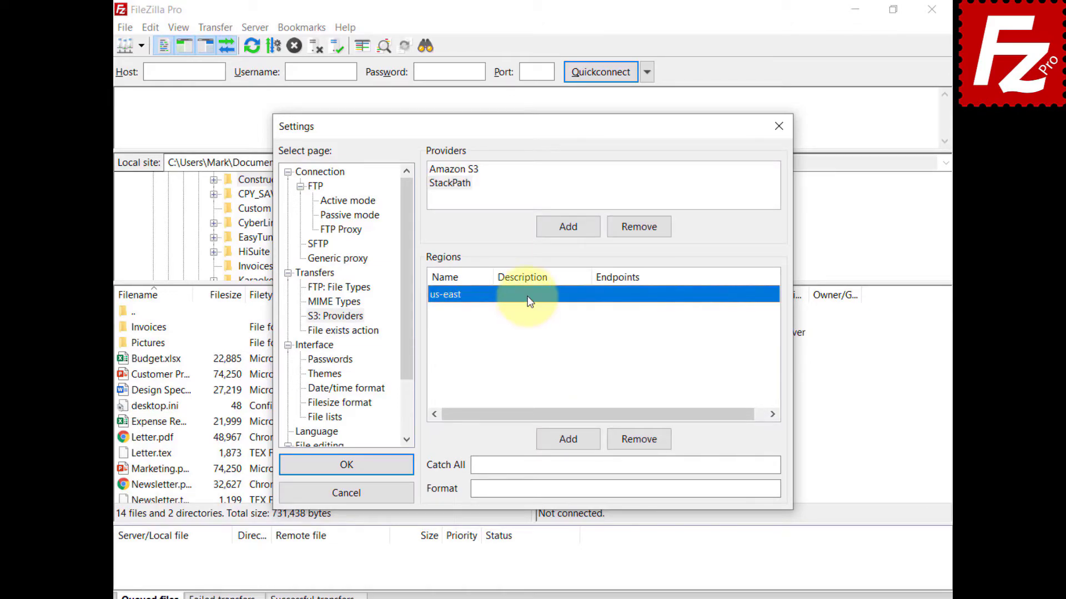
{"action": "left_click", "coordinate": [529, 295]}
{"action": "type", "text": "US East 1"}
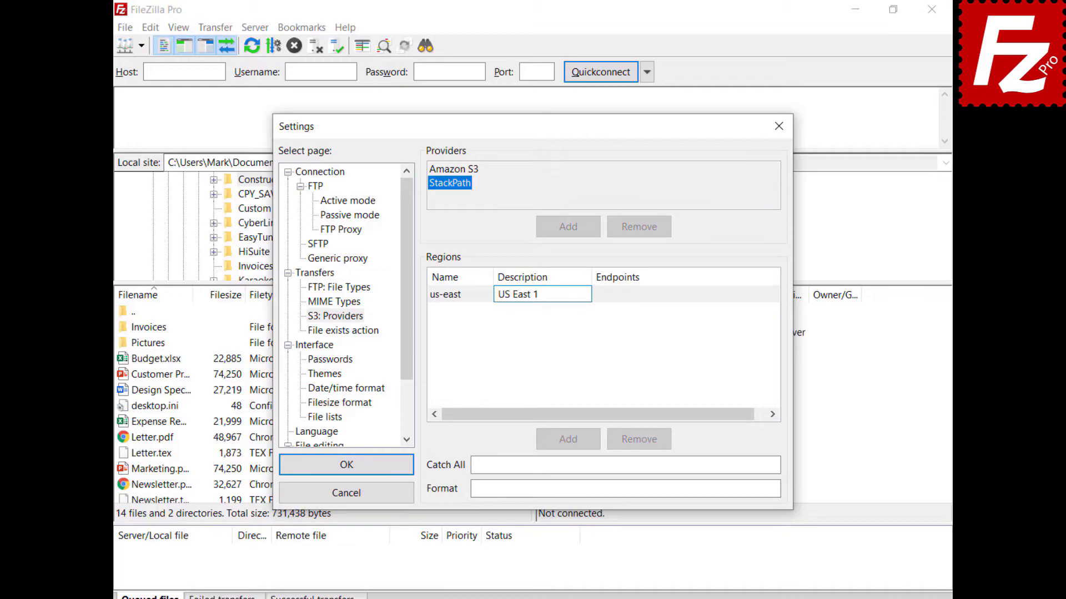
{"action": "left_click", "coordinate": [624, 294]}
{"action": "left_click", "coordinate": [625, 291]}
{"action": "type", "text": "s3.us-east.stackpathstorage.com"}
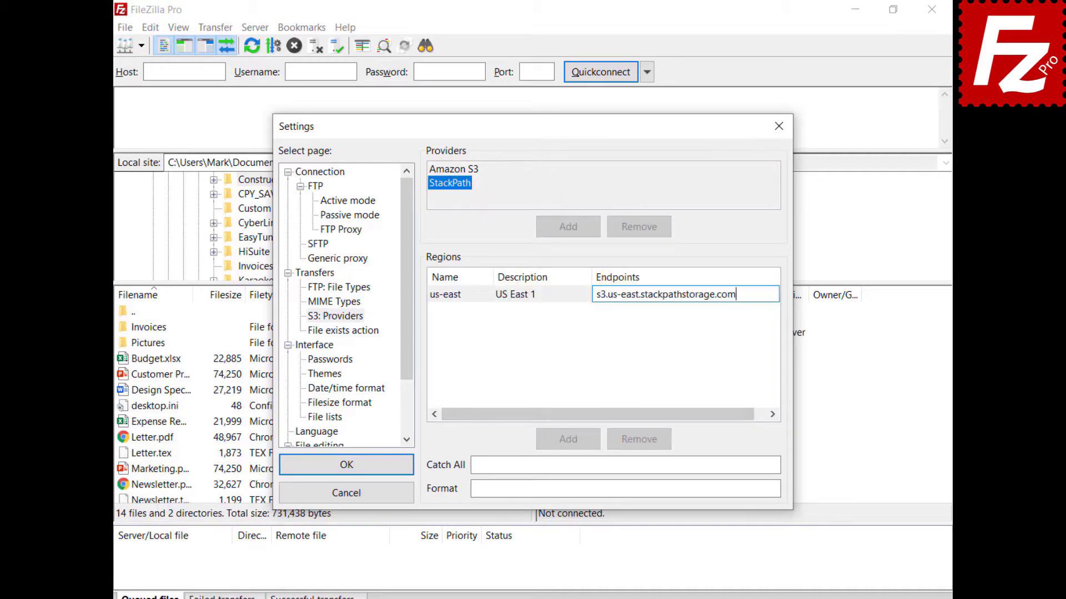
{"action": "key", "text": "Return"}
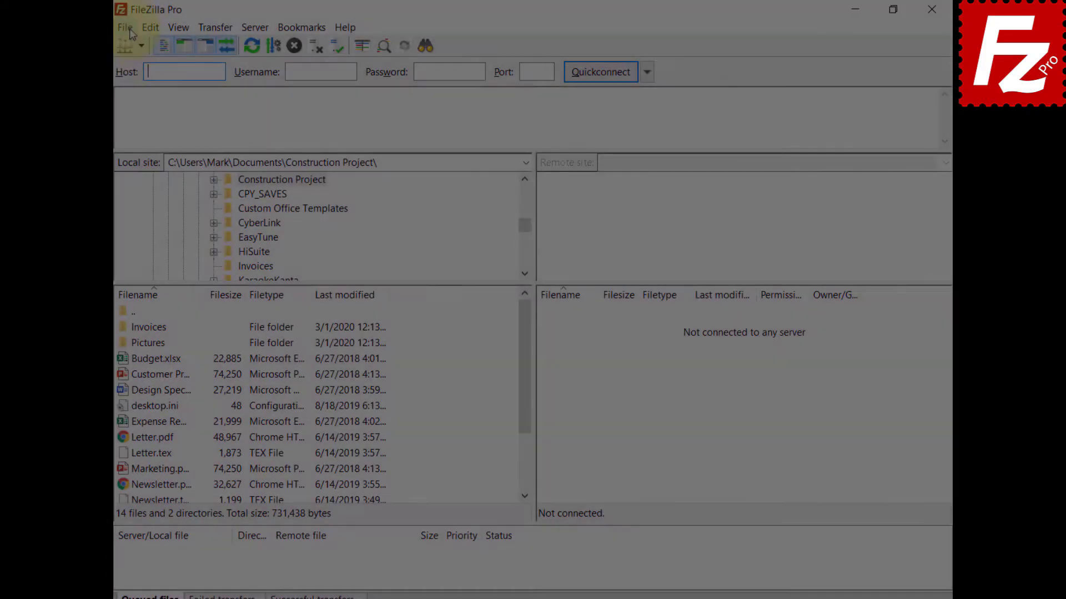
Step: Create a new S3 site named StackPath with the StackPath endpoint as host
{"action": "left_click", "coordinate": [128, 25]}
{"action": "left_click", "coordinate": [161, 45]}
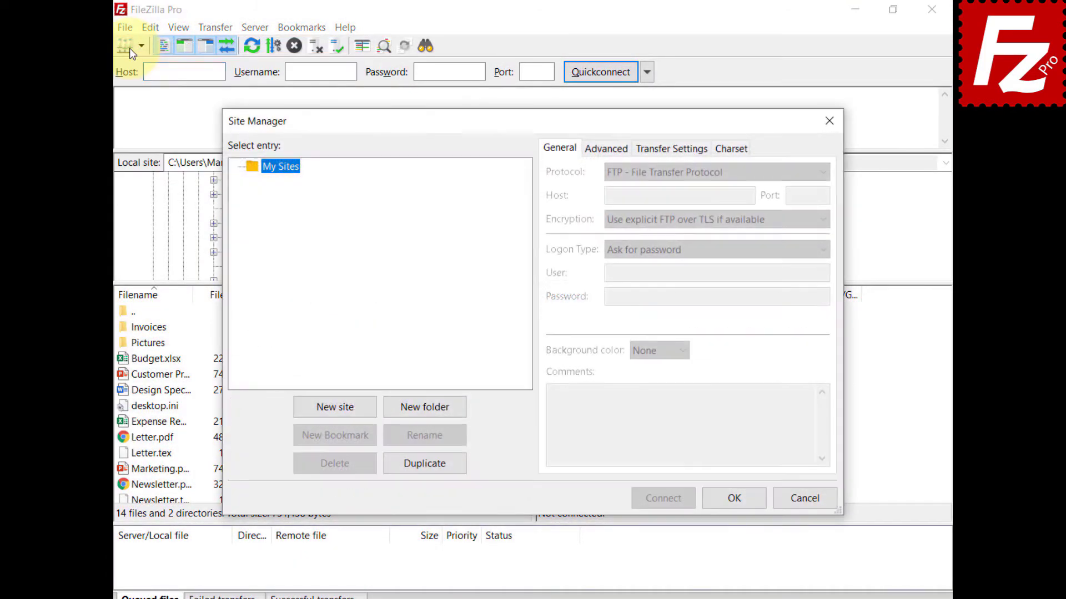
{"action": "left_click", "coordinate": [336, 409]}
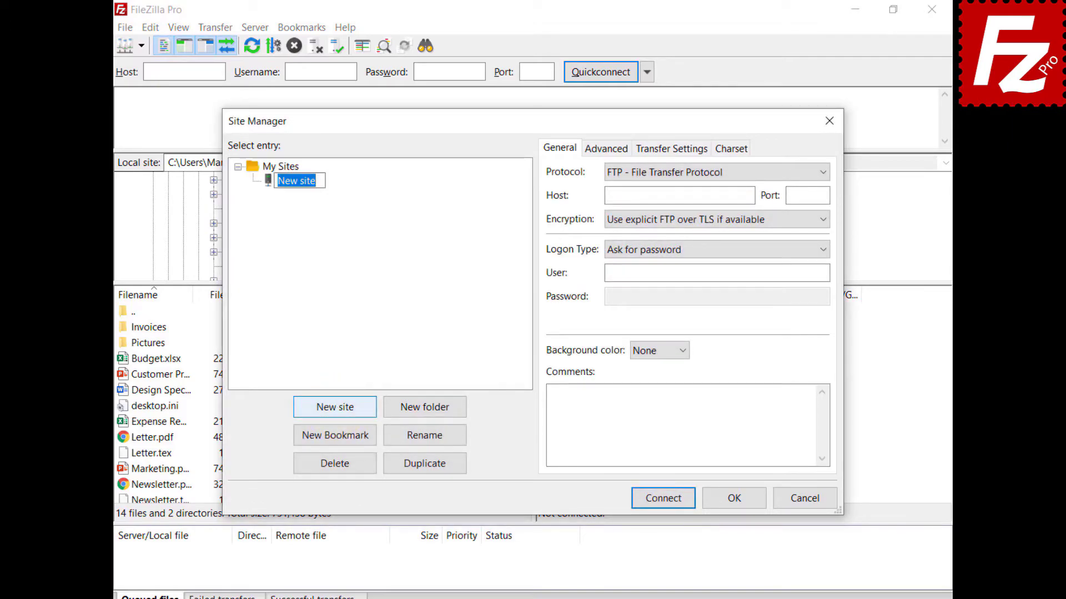
{"action": "type", "text": "StackPath"}
{"action": "key", "text": "Return"}
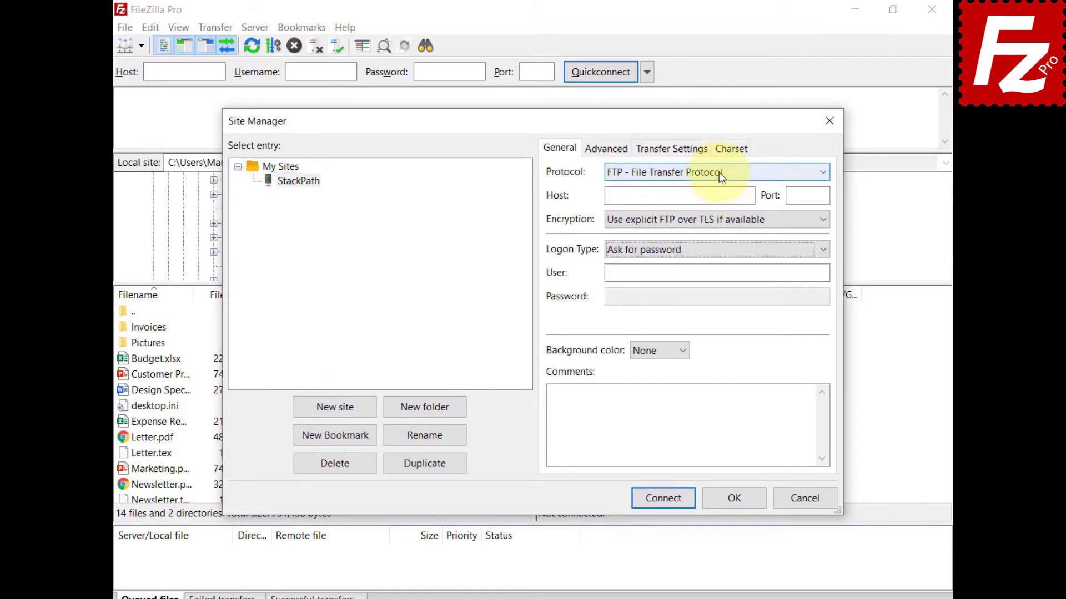
{"action": "left_click", "coordinate": [719, 172]}
{"action": "left_click", "coordinate": [721, 214]}
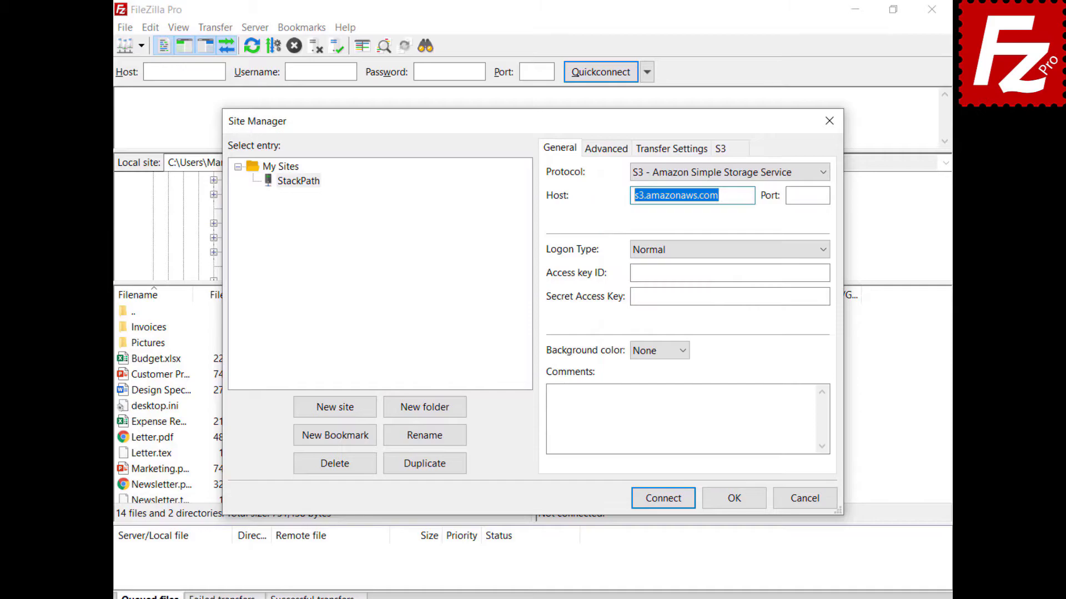
{"action": "key", "text": "ctrl+v"}
Step: Paste the StackPath site's access key ID and secret access key
{"action": "left_click", "coordinate": [729, 273]}
{"action": "key", "text": "ctrl+v"}
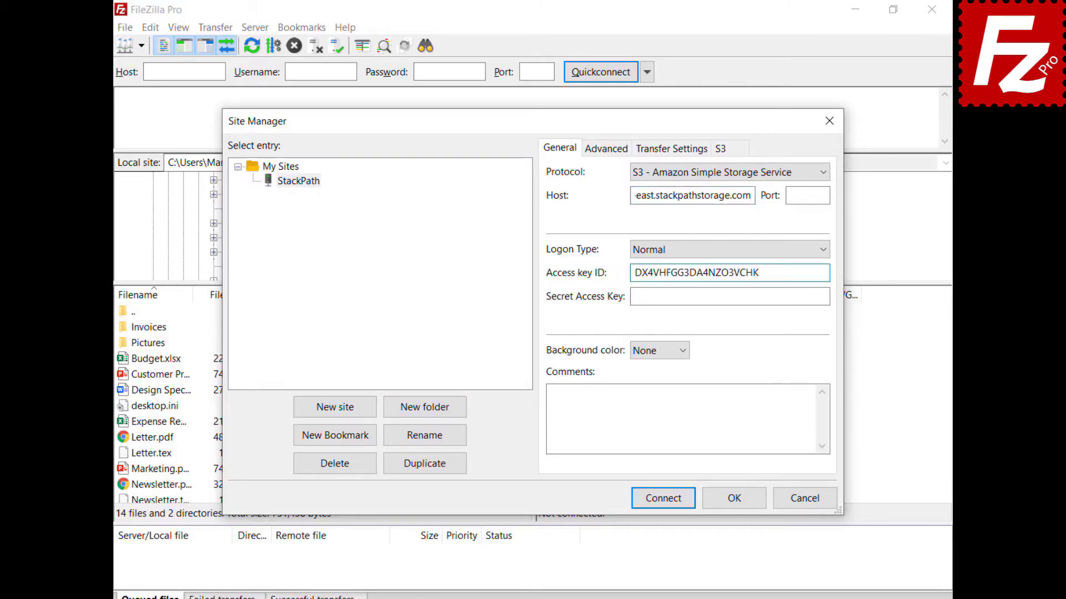
{"action": "left_click", "coordinate": [730, 297]}
{"action": "key", "text": "ctrl+v"}
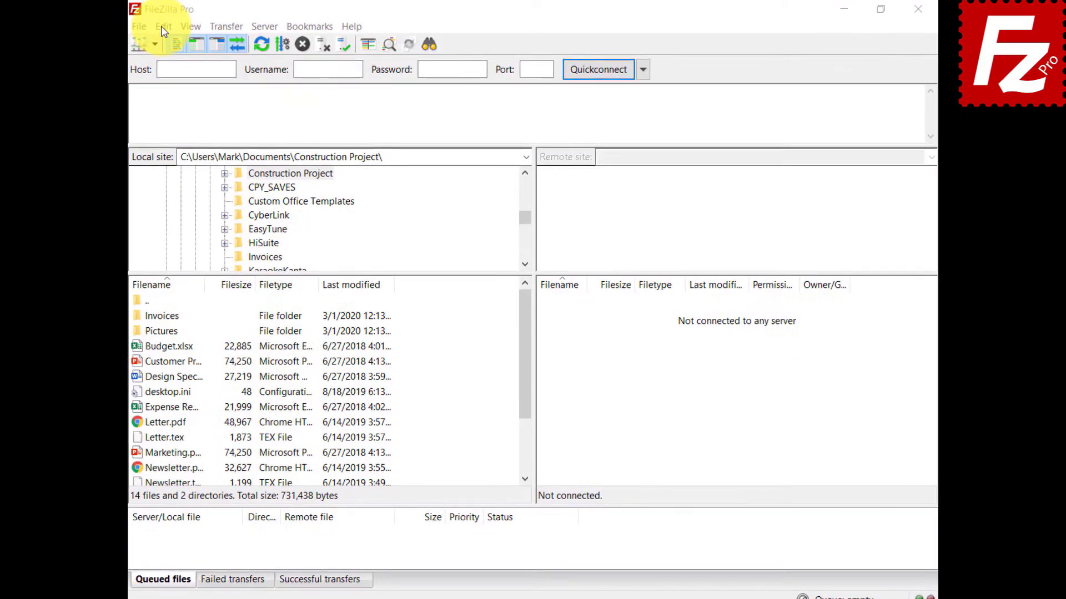
Step: Open the S3 providers settings and add a new provider named Wasabi
{"action": "left_click", "coordinate": [155, 27]}
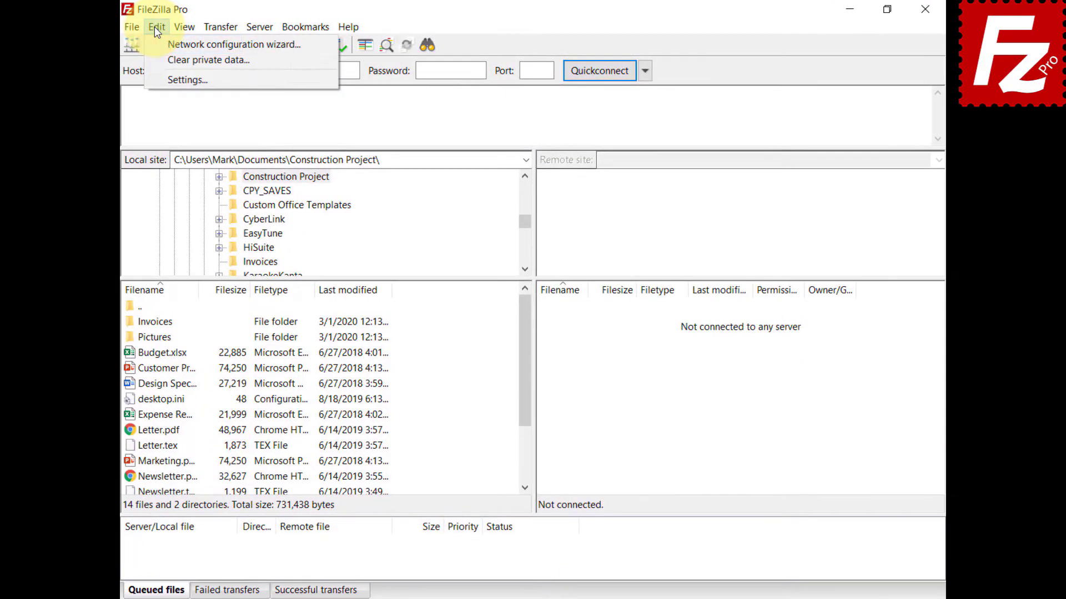
{"action": "left_click", "coordinate": [158, 79]}
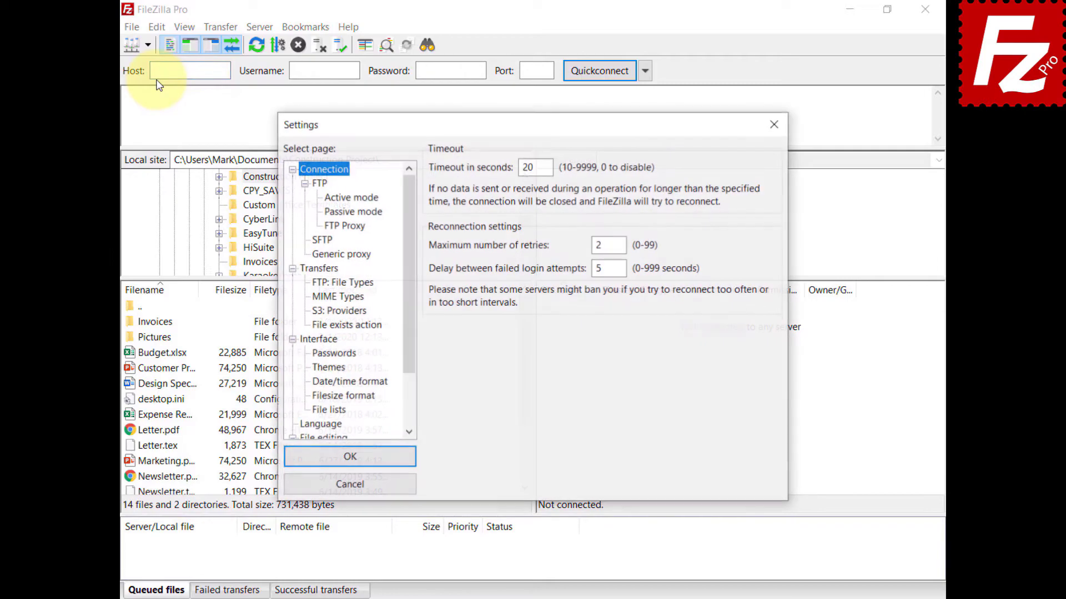
{"action": "left_click", "coordinate": [322, 312]}
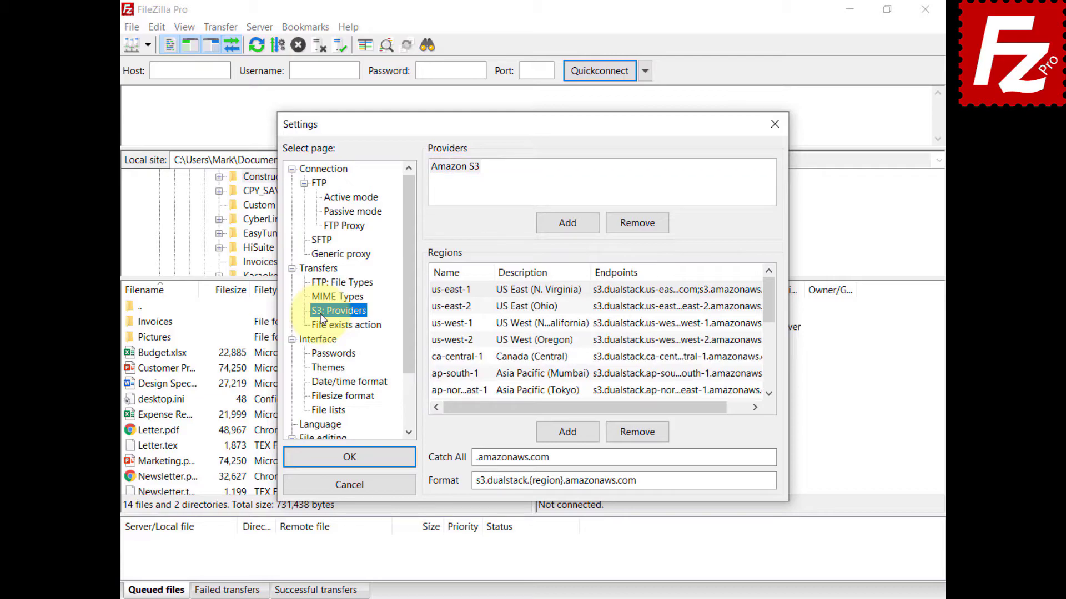
{"action": "left_click", "coordinate": [567, 223]}
{"action": "type", "text": "Wasabi"}
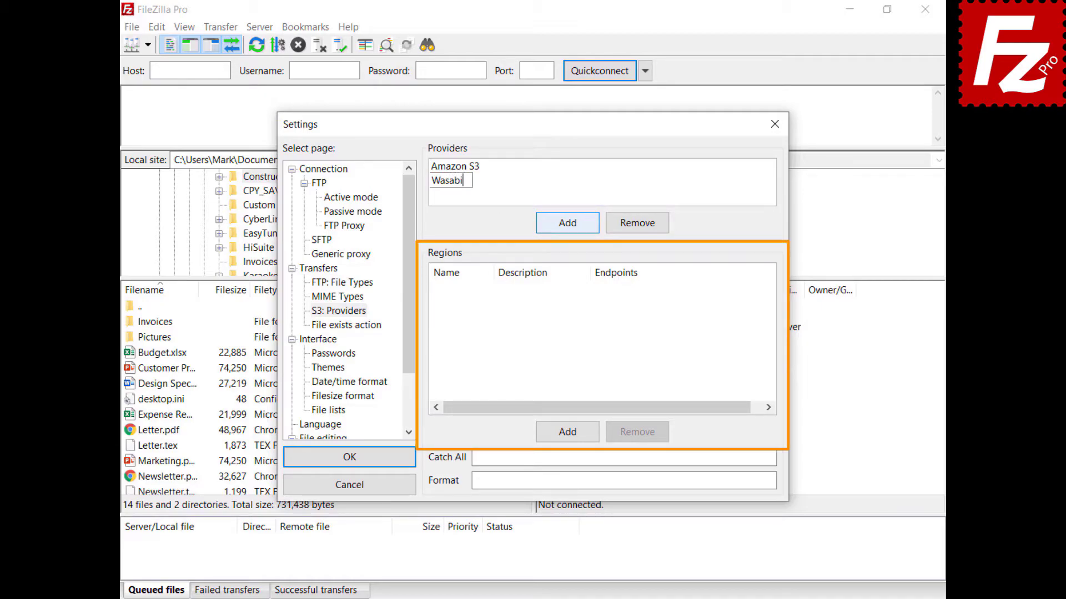
Step: Add region us-east-1 described 'US East 1' with endpoint s3.wasabisys.com
{"action": "left_click", "coordinate": [567, 442]}
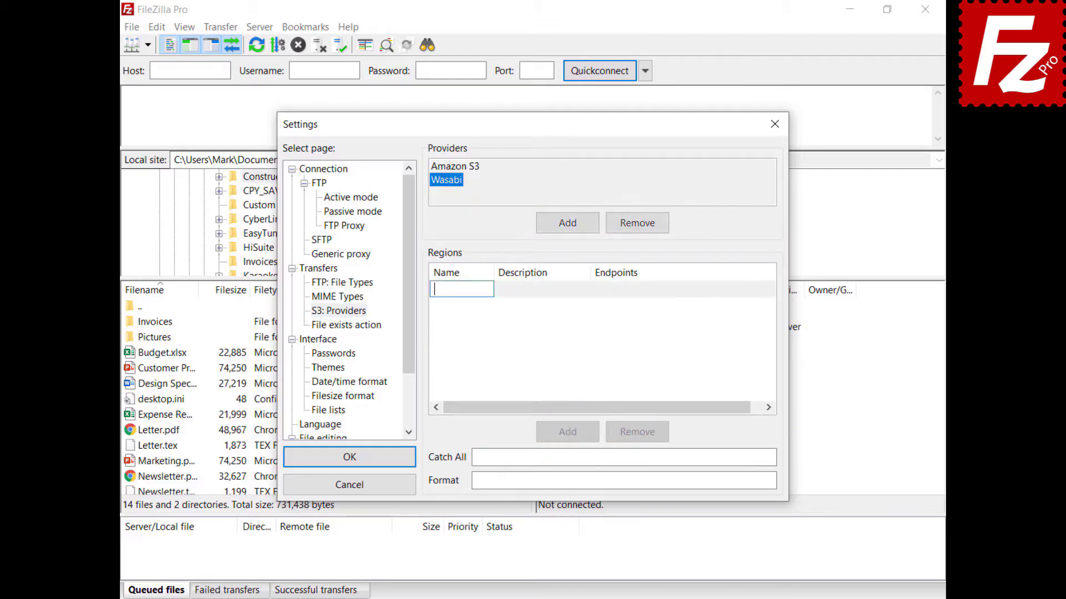
{"action": "type", "text": "us-east-1"}
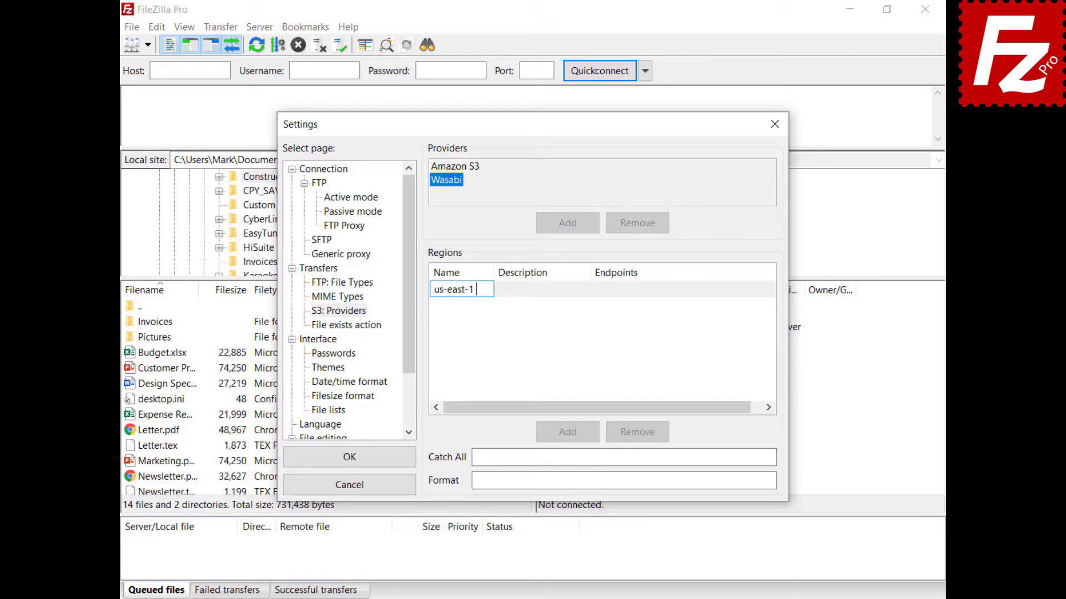
{"action": "key", "text": "Return"}
{"action": "left_click", "coordinate": [515, 287]}
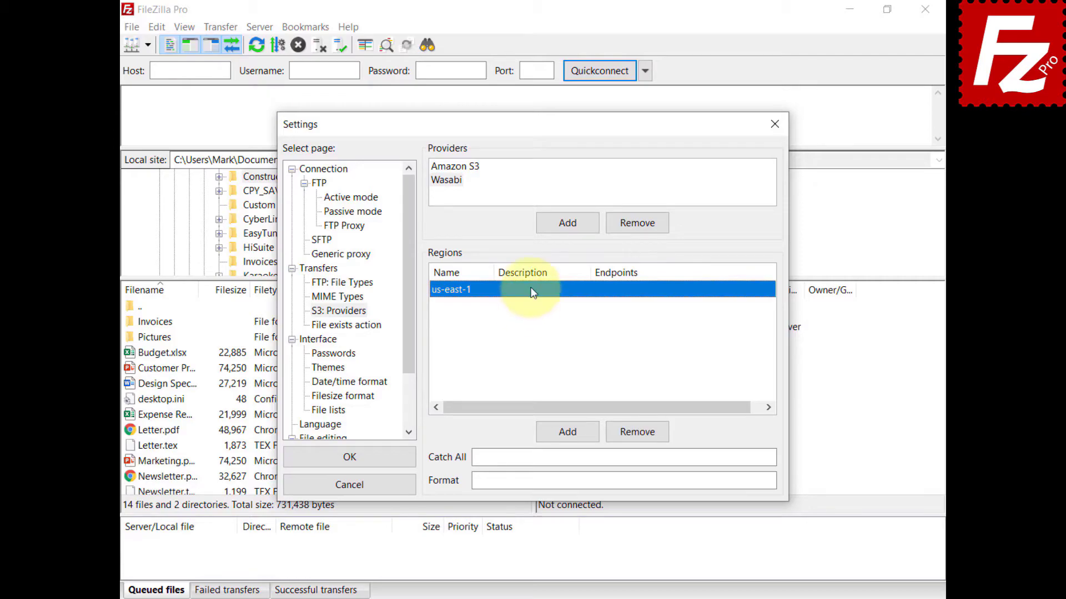
{"action": "type", "text": "US East 1"}
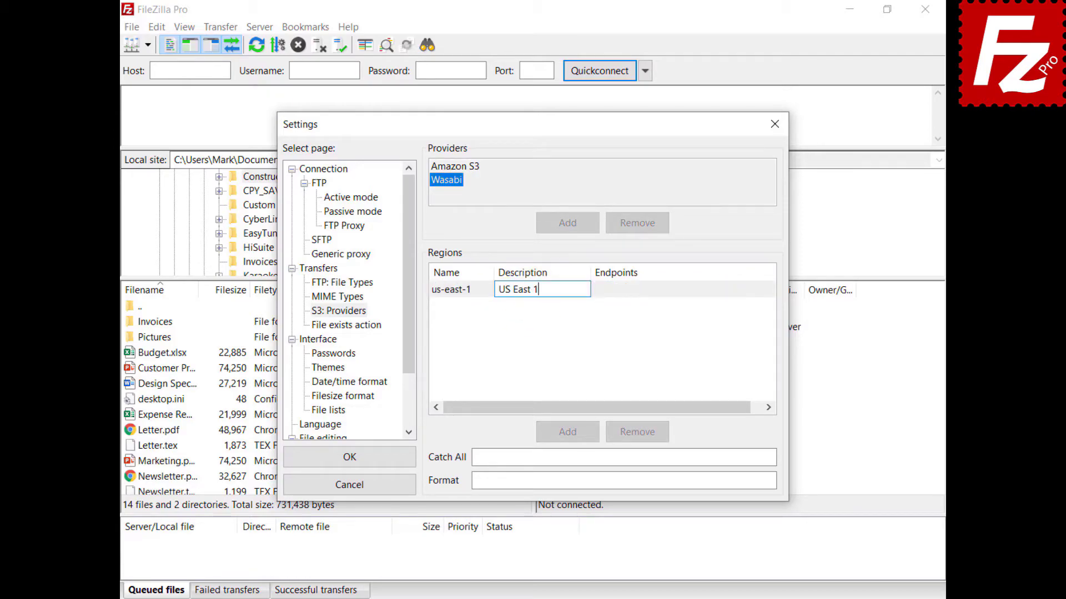
{"action": "key", "text": "Return"}
{"action": "left_click", "coordinate": [622, 295]}
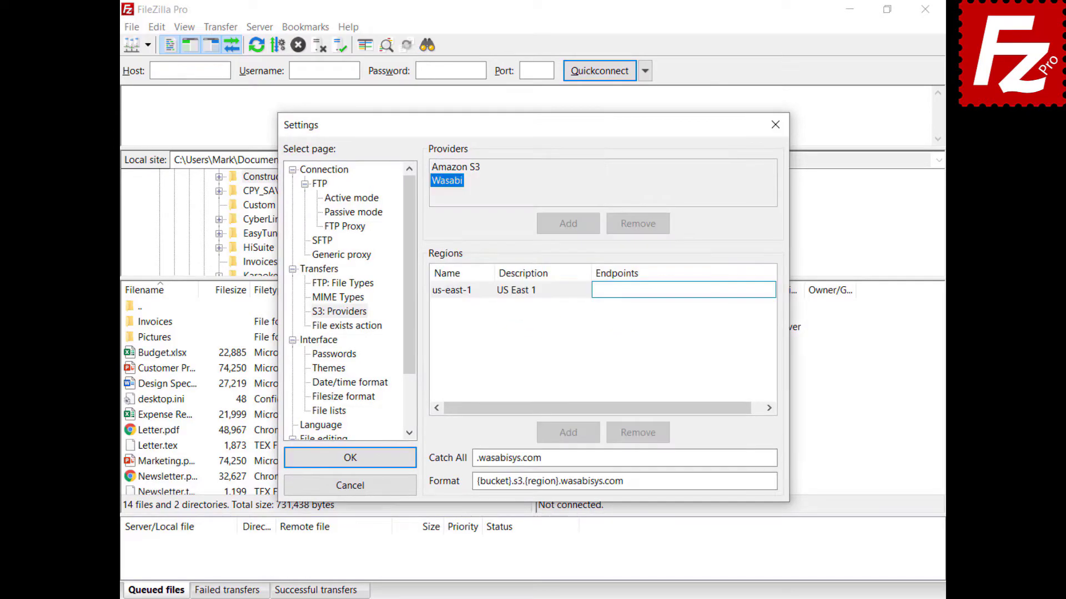
{"action": "type", "text": "s3.wasabisys.com"}
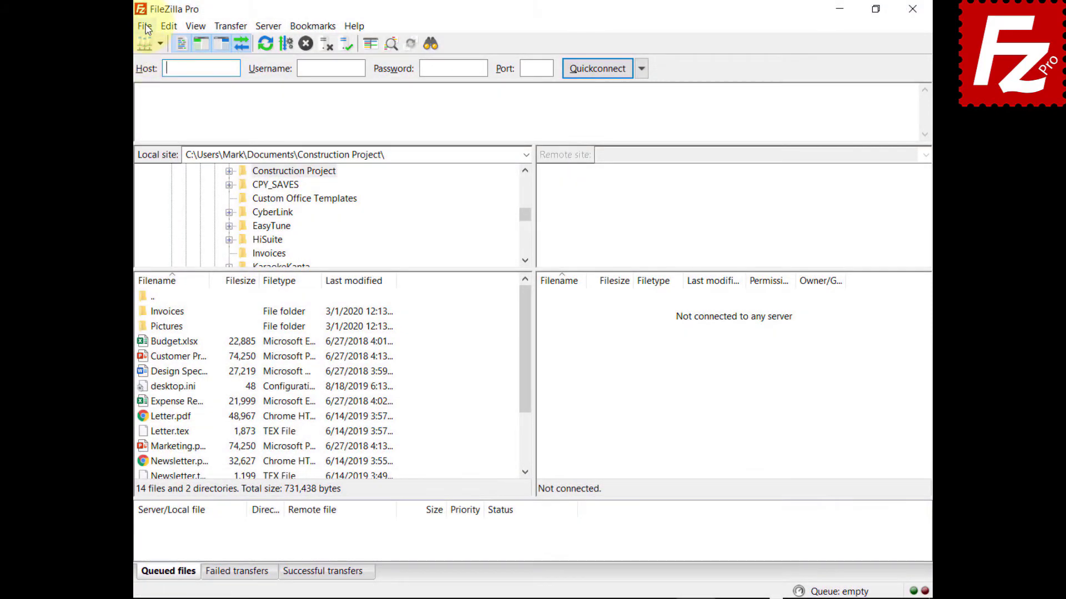
Step: Create a new site 'Wasabi' using the S3 protocol with host s3.wasabisys.com
{"action": "left_click", "coordinate": [145, 27]}
{"action": "left_click", "coordinate": [153, 42]}
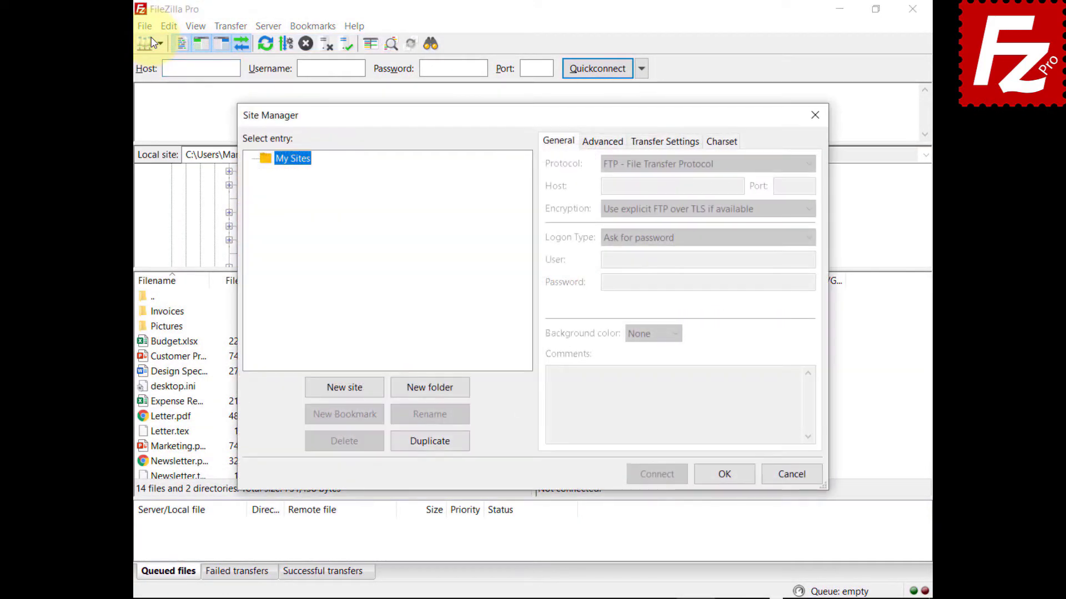
{"action": "left_click", "coordinate": [345, 389]}
{"action": "type", "text": "Was"}
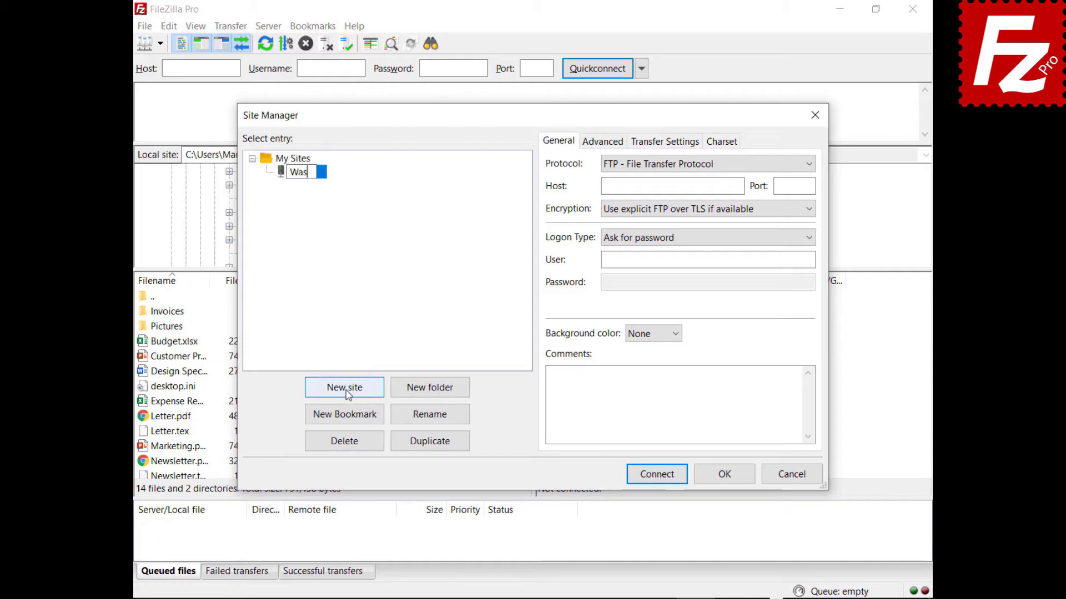
{"action": "type", "text": "abi"}
{"action": "left_click", "coordinate": [685, 163]}
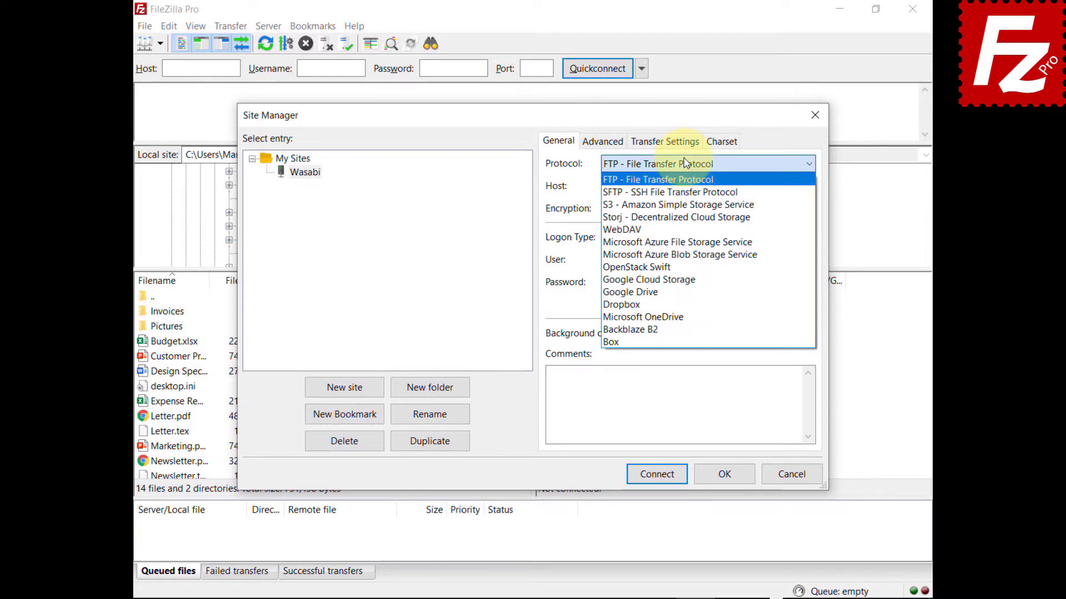
{"action": "left_click", "coordinate": [678, 204]}
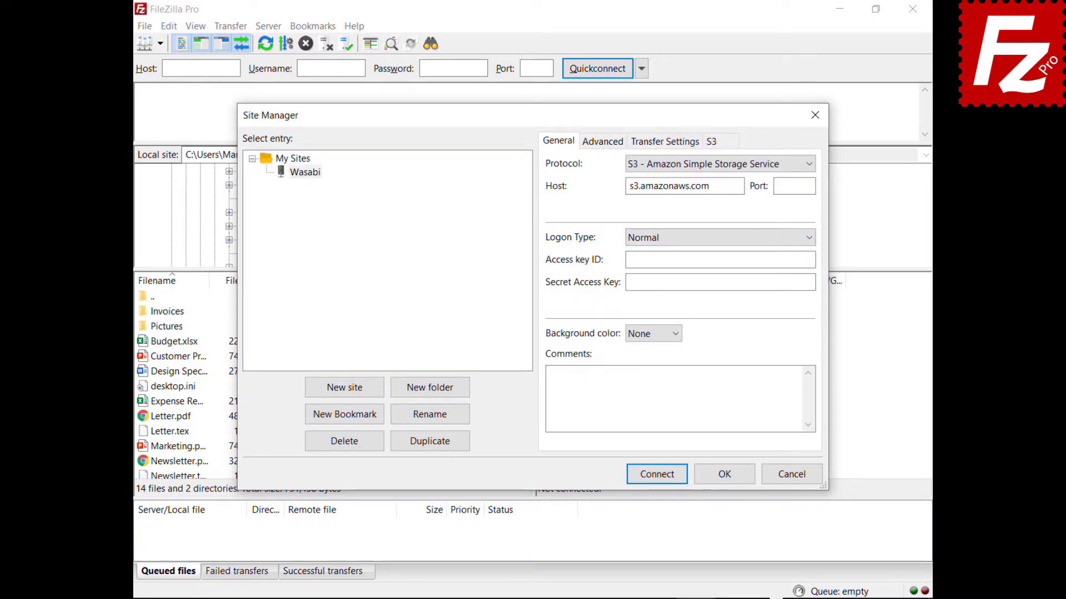
{"action": "triple_click", "coordinate": [684, 186]}
{"action": "type", "text": "s3.wasabisys.com"}
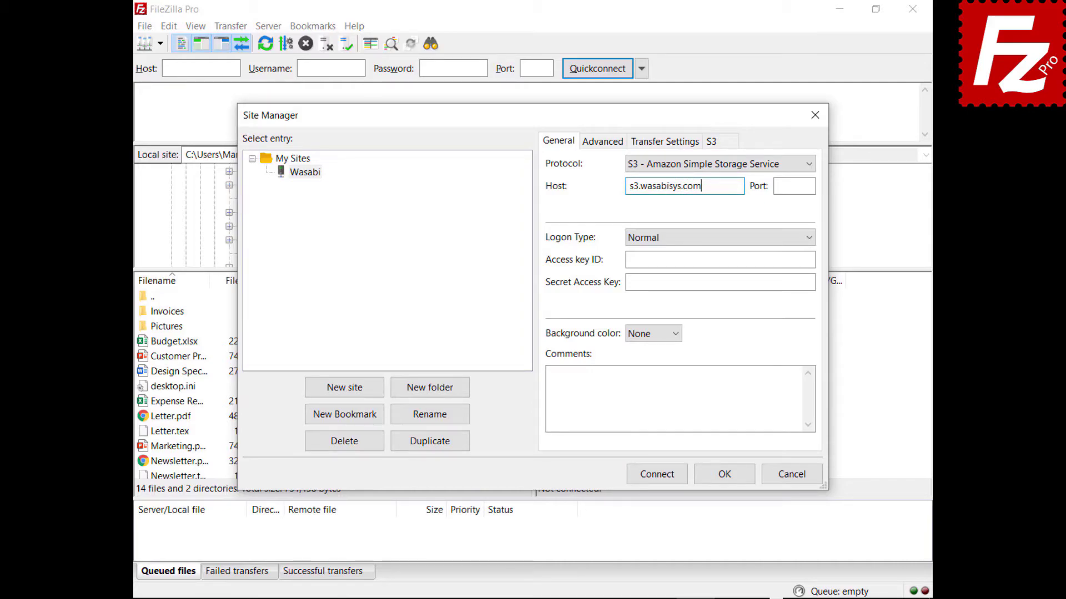
Step: Paste the Wasabi access key ID and secret access key into the site
{"action": "left_click", "coordinate": [747, 259]}
{"action": "key", "text": "ctrl+v"}
{"action": "left_click", "coordinate": [812, 282]}
{"action": "key", "text": "ctrl+v"}
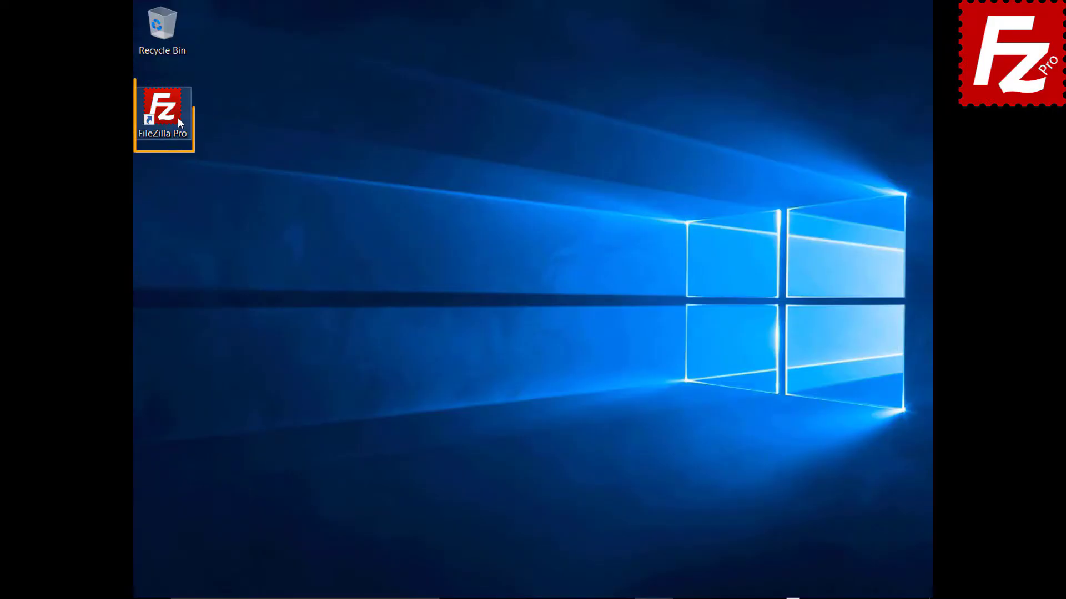
Step: Launch FileZilla Pro and connect to the saved Amazon S3 site
{"action": "double_click", "coordinate": [169, 114]}
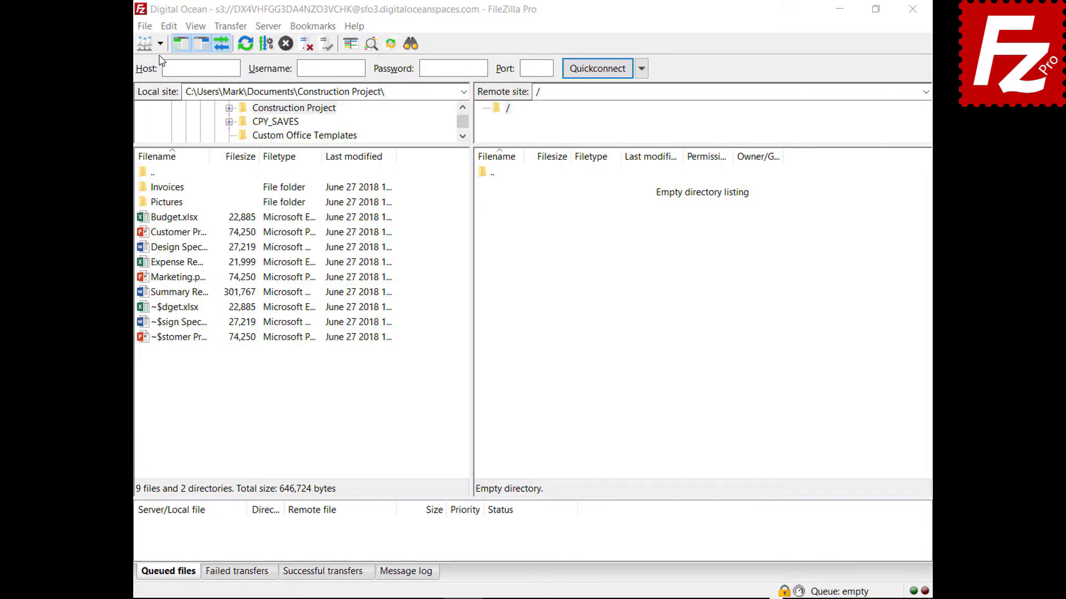
{"action": "left_click", "coordinate": [160, 43]}
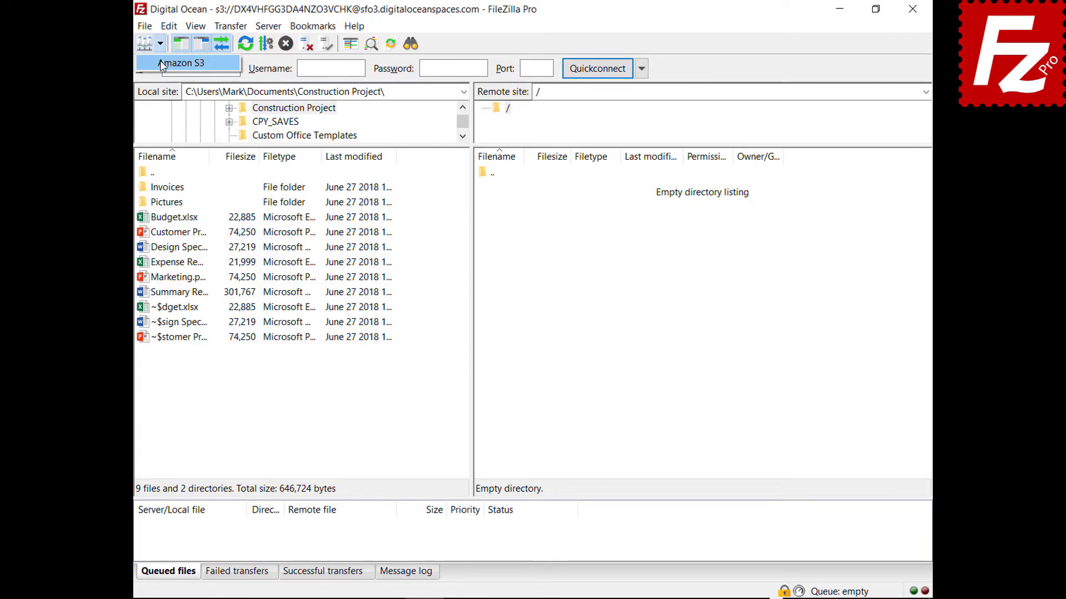
{"action": "left_click", "coordinate": [165, 63]}
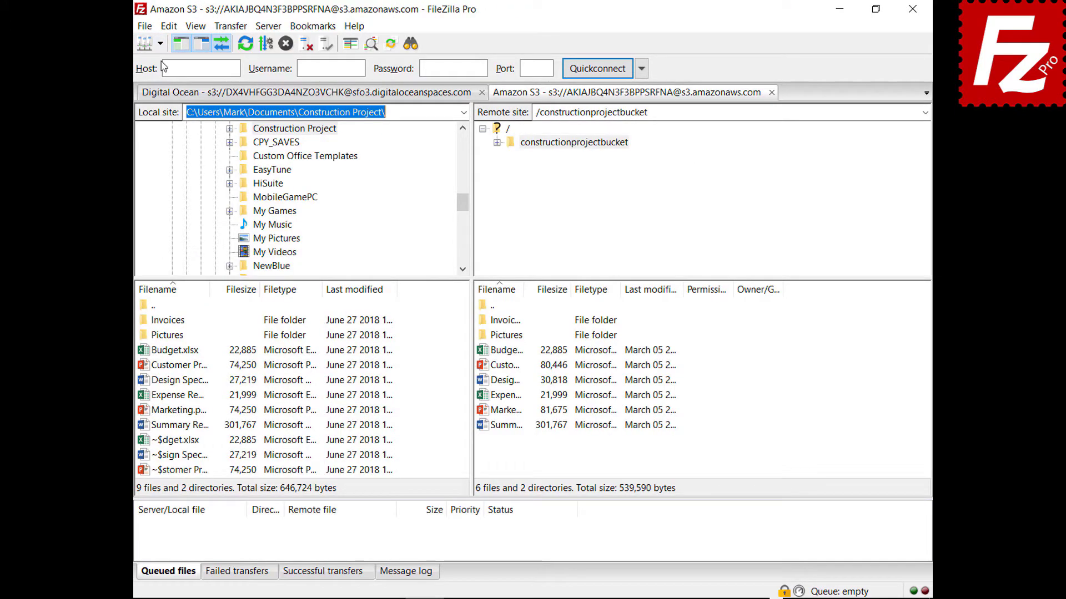
Step: Preview AWS KMS server-side encryption for Budget.xlsx, cancel it, and reopen the Site Manager
{"action": "right_click", "coordinate": [483, 354]}
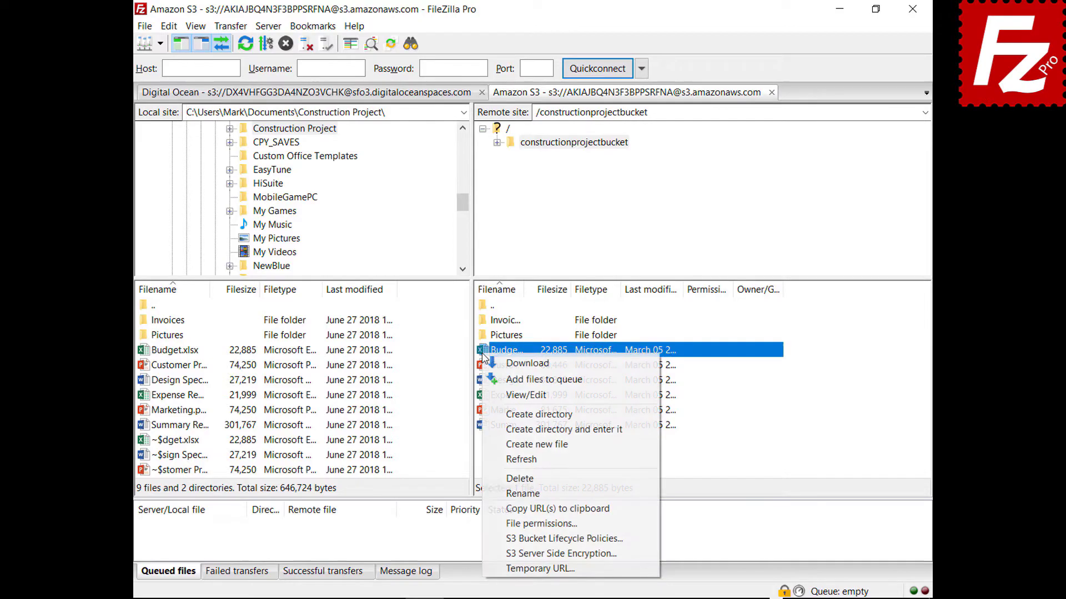
{"action": "left_click", "coordinate": [502, 553]}
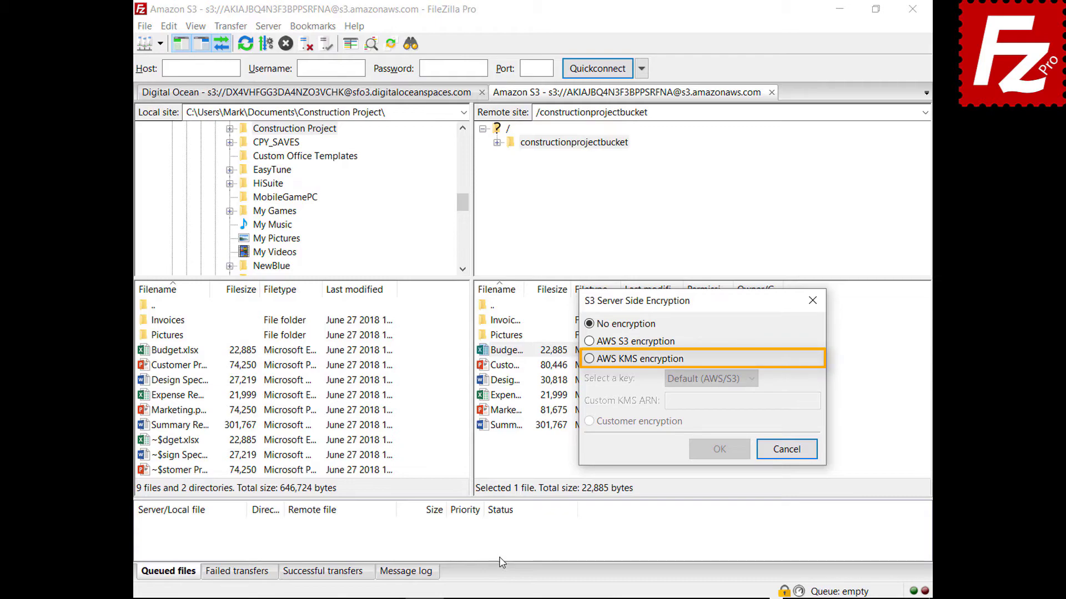
{"action": "left_click", "coordinate": [589, 359]}
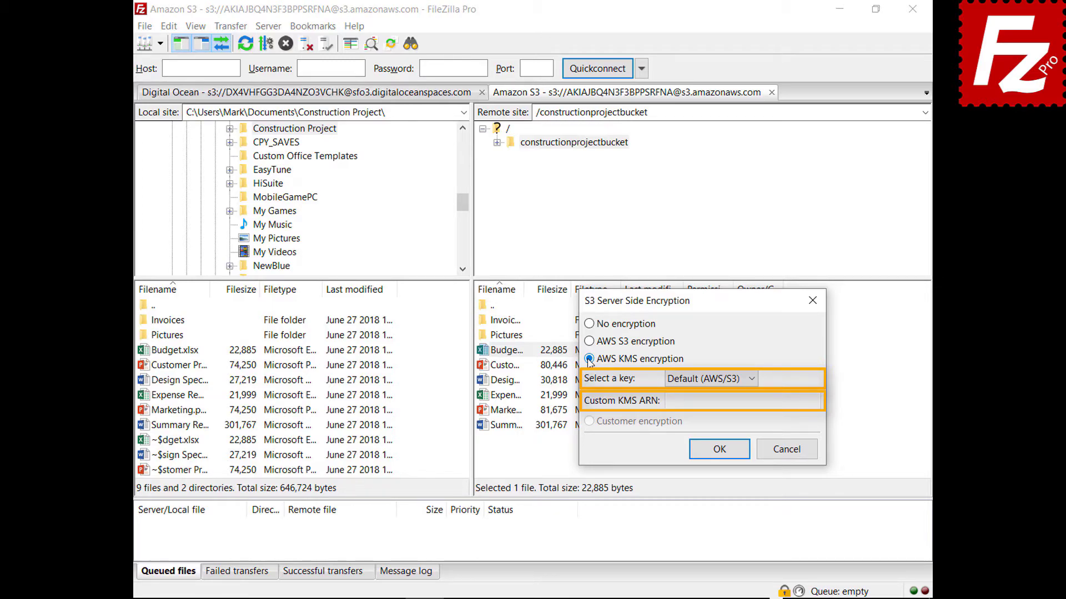
{"action": "left_click", "coordinate": [792, 455]}
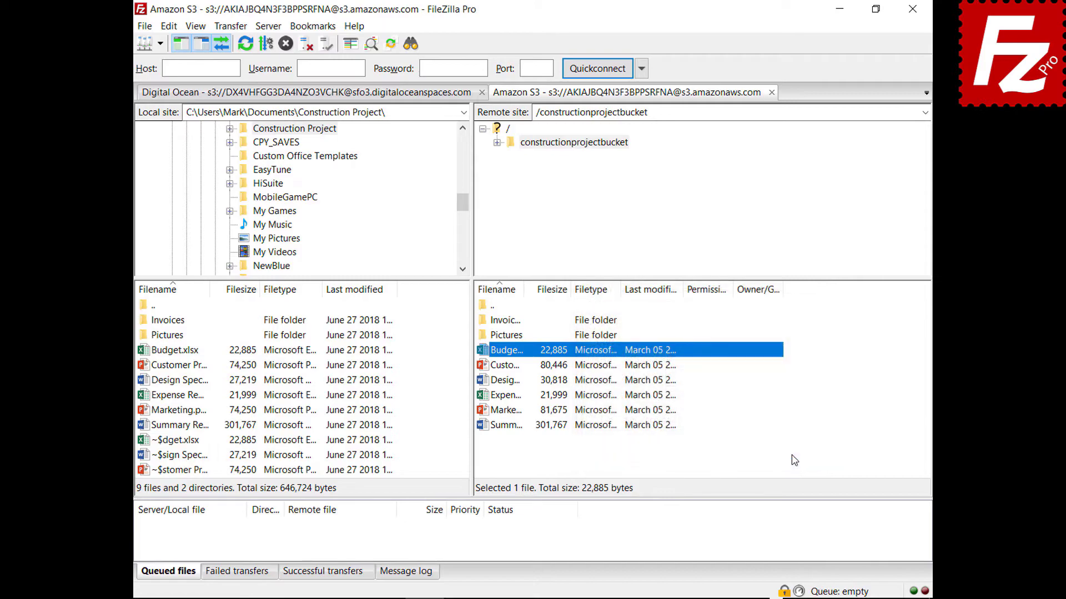
{"action": "left_click", "coordinate": [144, 26]}
{"action": "left_click", "coordinate": [149, 44]}
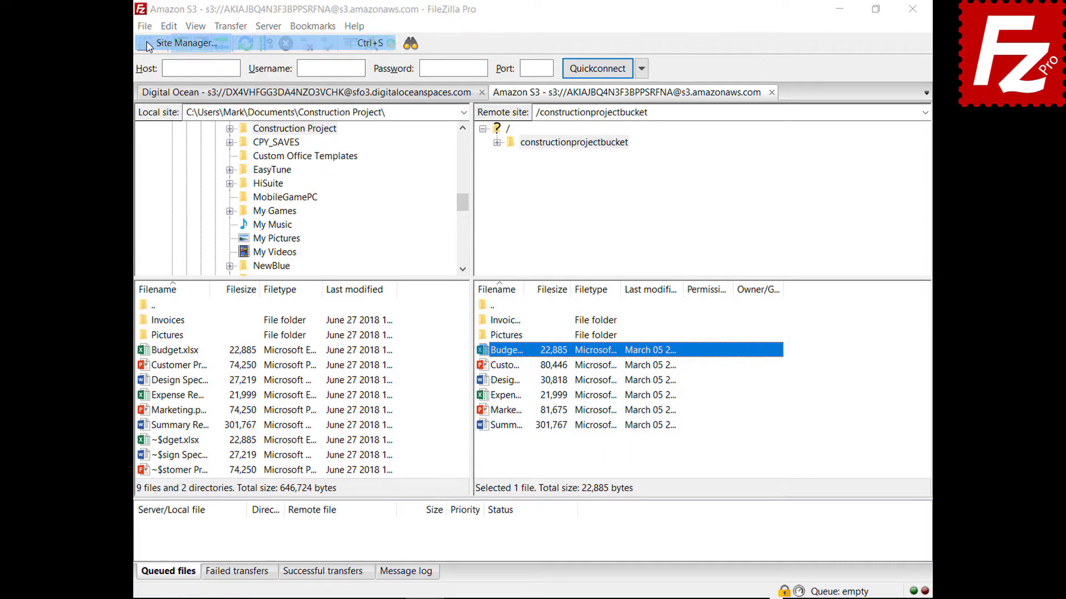
{"action": "left_click", "coordinate": [681, 152]}
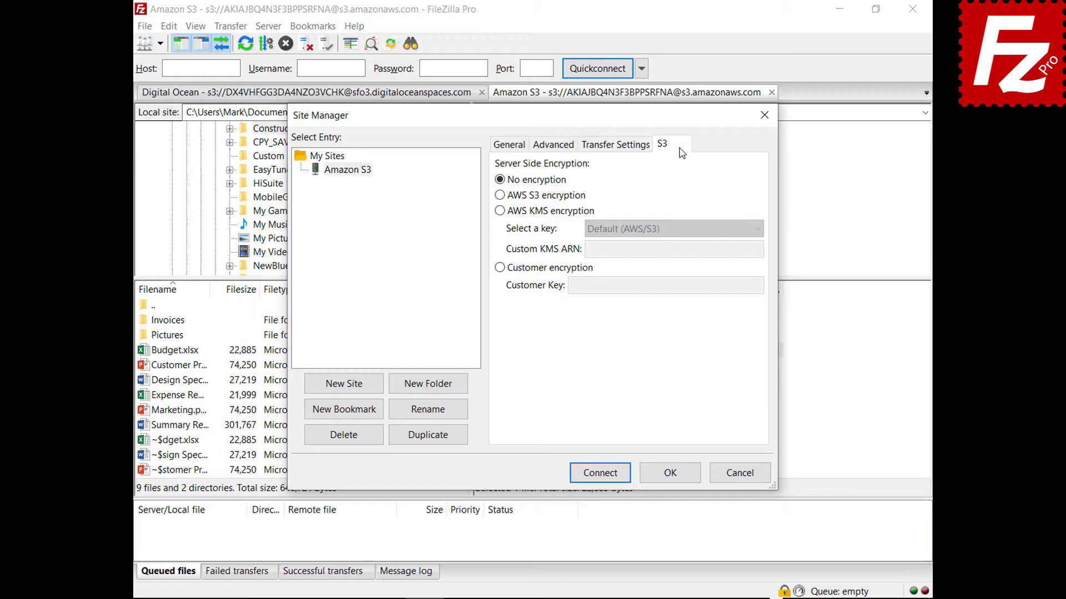
{"action": "left_click", "coordinate": [500, 195]}
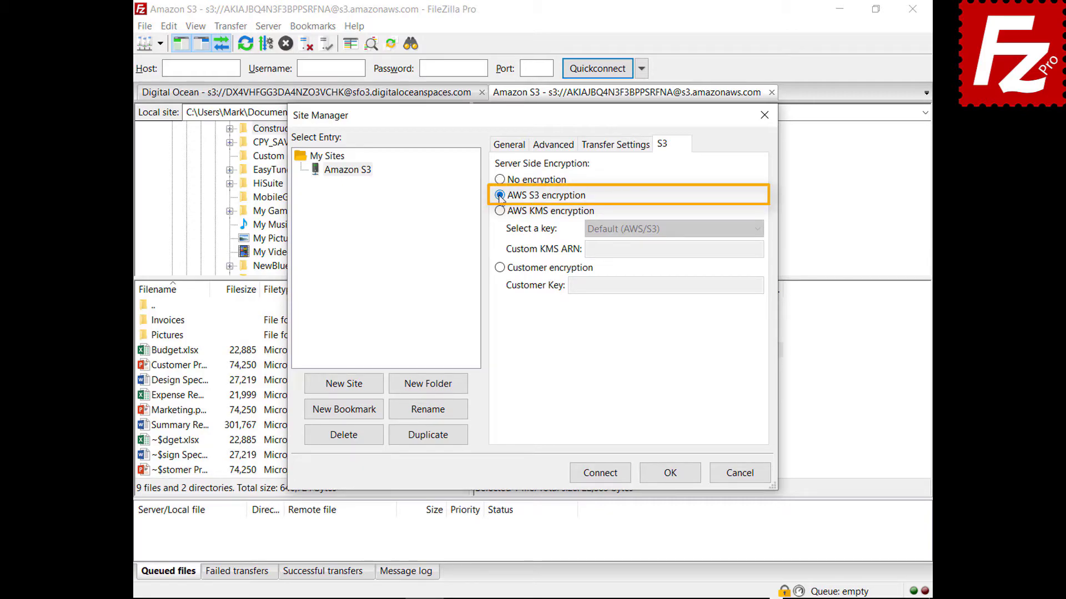
{"action": "left_click", "coordinate": [499, 211]}
{"action": "left_click", "coordinate": [758, 230]}
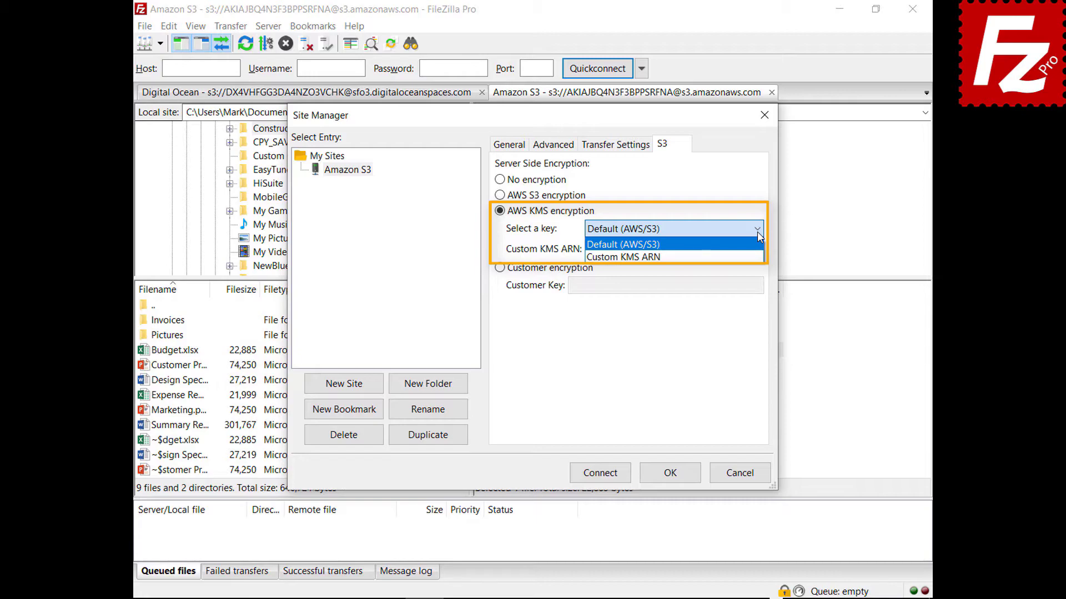
{"action": "left_click", "coordinate": [757, 231]}
{"action": "left_click", "coordinate": [499, 268]}
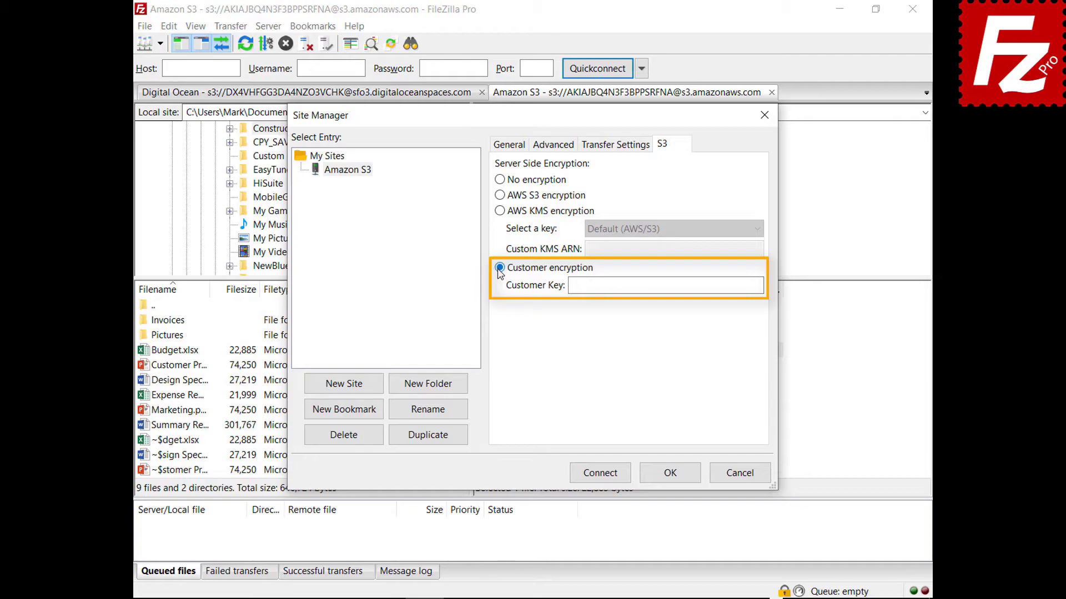
{"action": "left_click", "coordinate": [743, 476]}
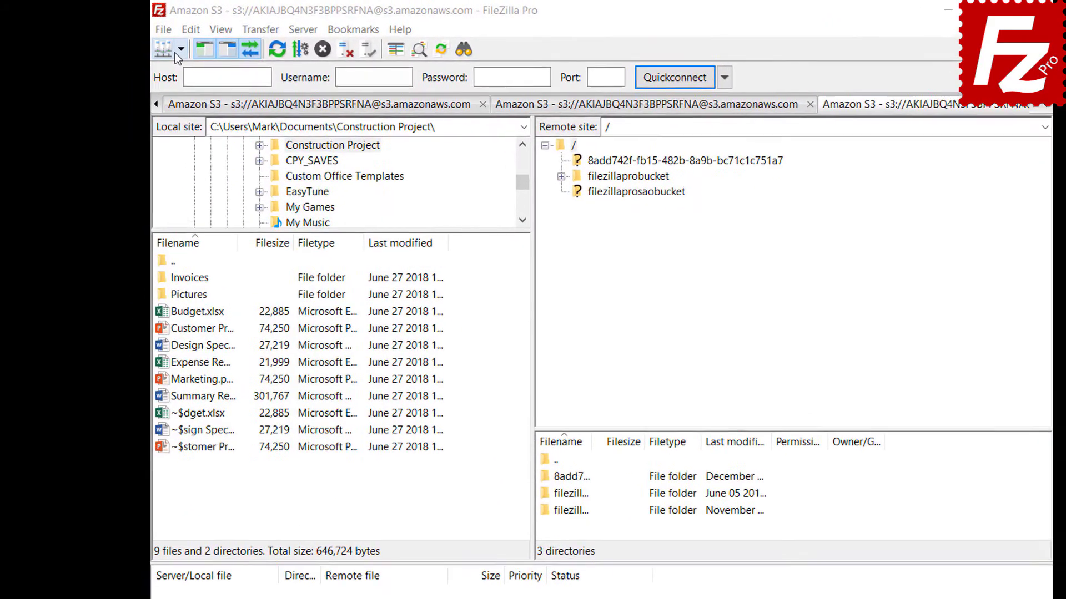
Step: Connect to Amazon S3 and open S3 Bucket Lifecycle Policies for filezillaprobucket
{"action": "left_click", "coordinate": [178, 50]}
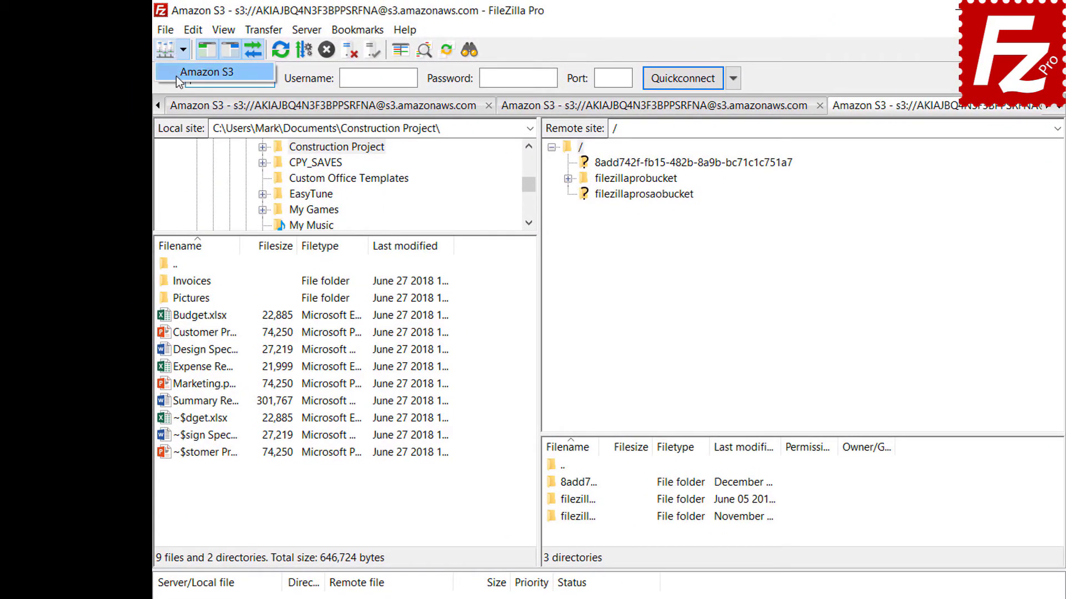
{"action": "left_click", "coordinate": [175, 76]}
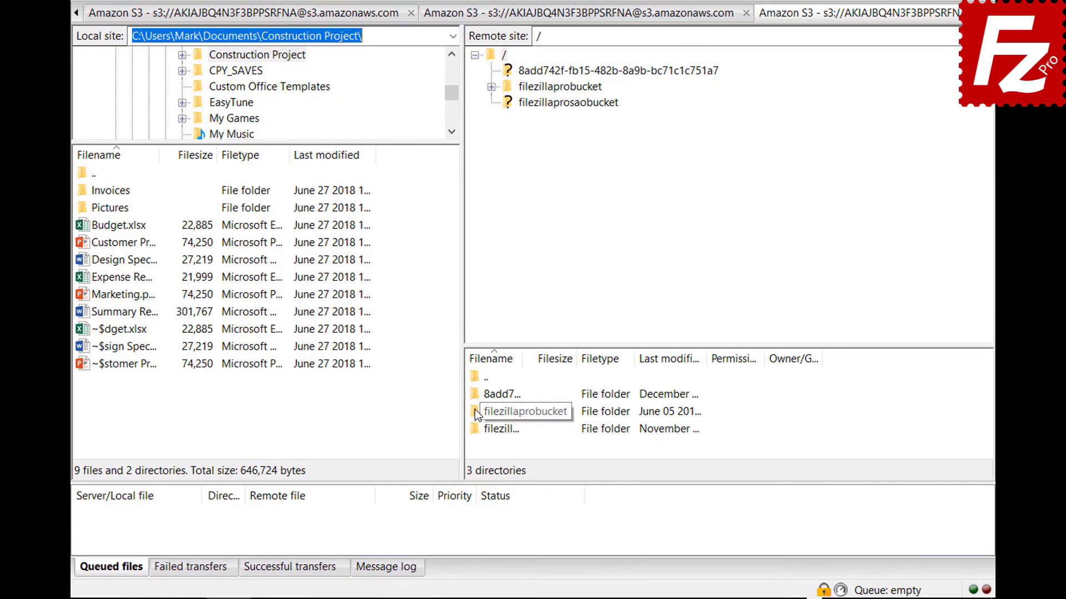
{"action": "right_click", "coordinate": [474, 411]}
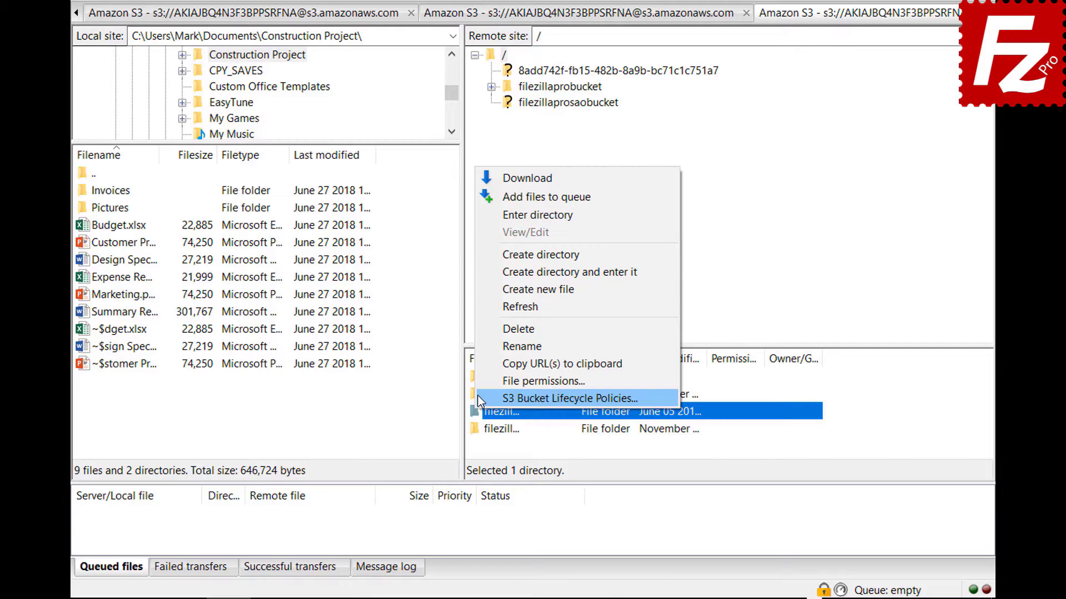
{"action": "left_click", "coordinate": [477, 396]}
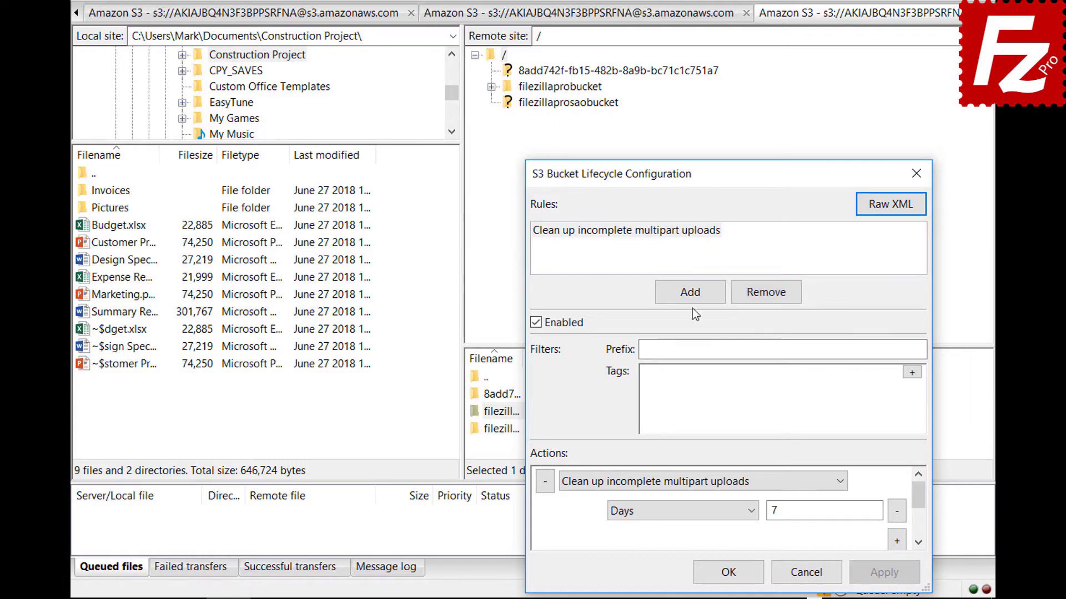
Step: Add an enabled rule 'Archive old site images' with prefix filter images/
{"action": "left_click", "coordinate": [689, 293]}
{"action": "type", "text": "Archi"}
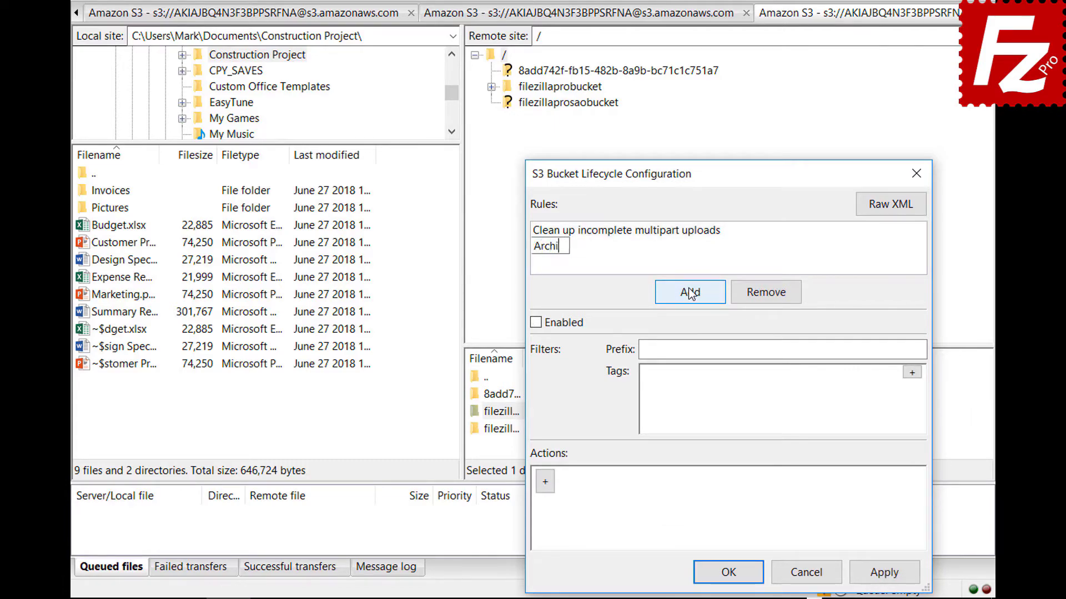
{"action": "type", "text": "ve old site images"}
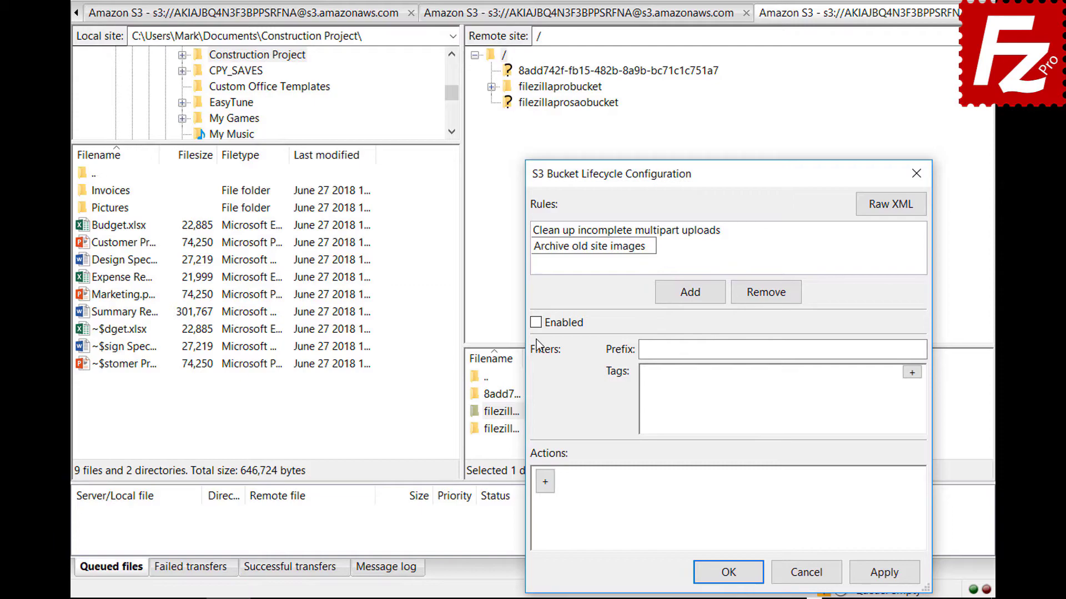
{"action": "left_click", "coordinate": [535, 324]}
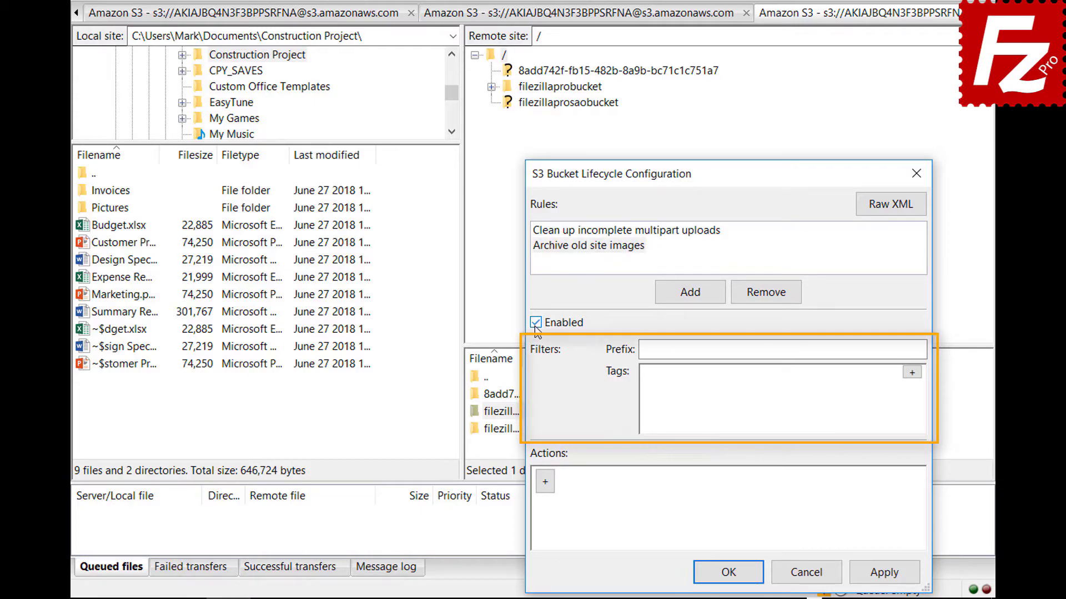
{"action": "left_click", "coordinate": [816, 350]}
{"action": "type", "text": "images/"}
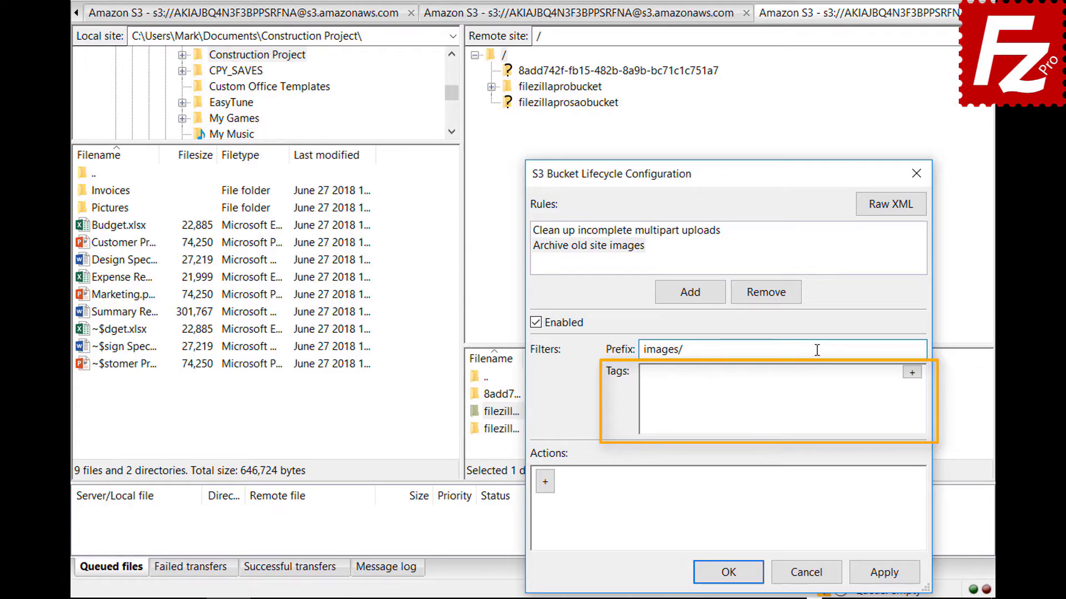
Step: Add the tag filter location=site and a new action to the rule
{"action": "left_click", "coordinate": [912, 372]}
{"action": "type", "text": "location"}
{"action": "left_click", "coordinate": [802, 379]}
{"action": "type", "text": "site"}
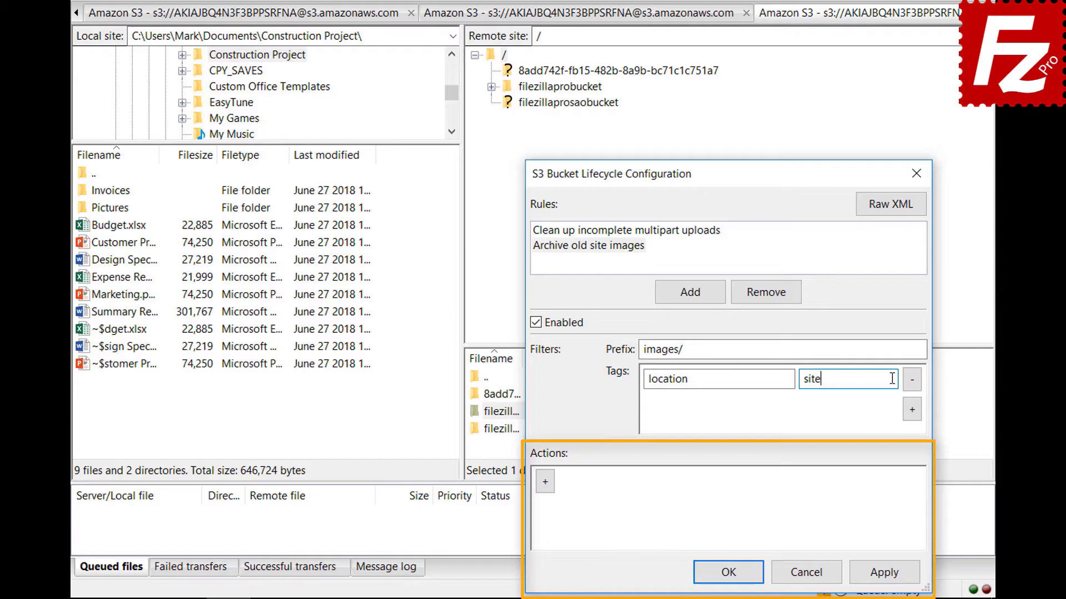
{"action": "left_click", "coordinate": [545, 484]}
{"action": "left_click", "coordinate": [841, 483]}
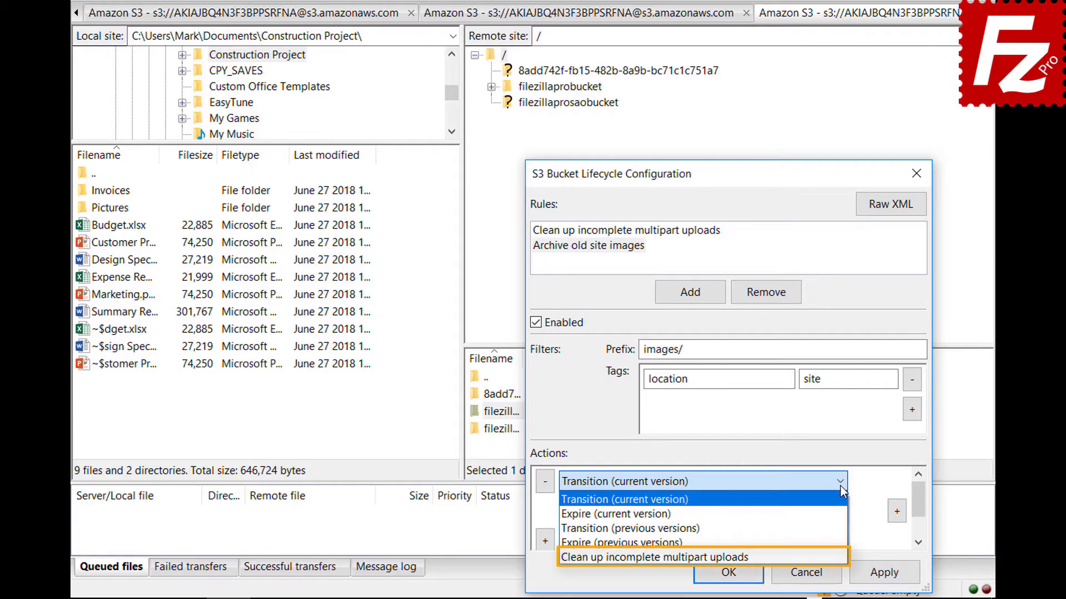
Step: Keep Transition (current version) as the action and set it to 30 days
{"action": "left_click", "coordinate": [840, 481]}
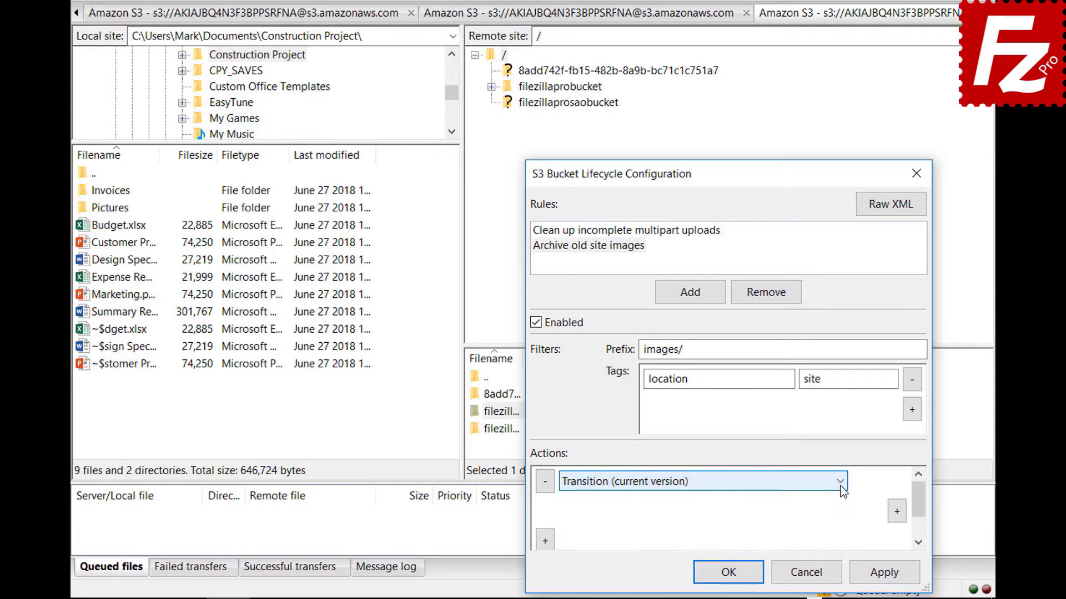
{"action": "left_click", "coordinate": [897, 512]}
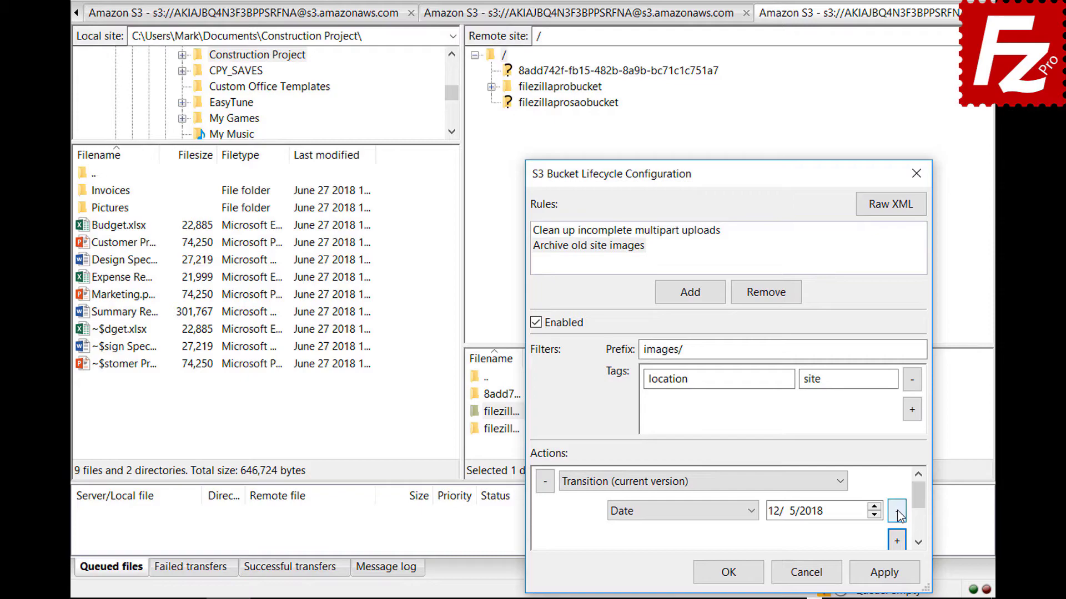
{"action": "left_click", "coordinate": [752, 511]}
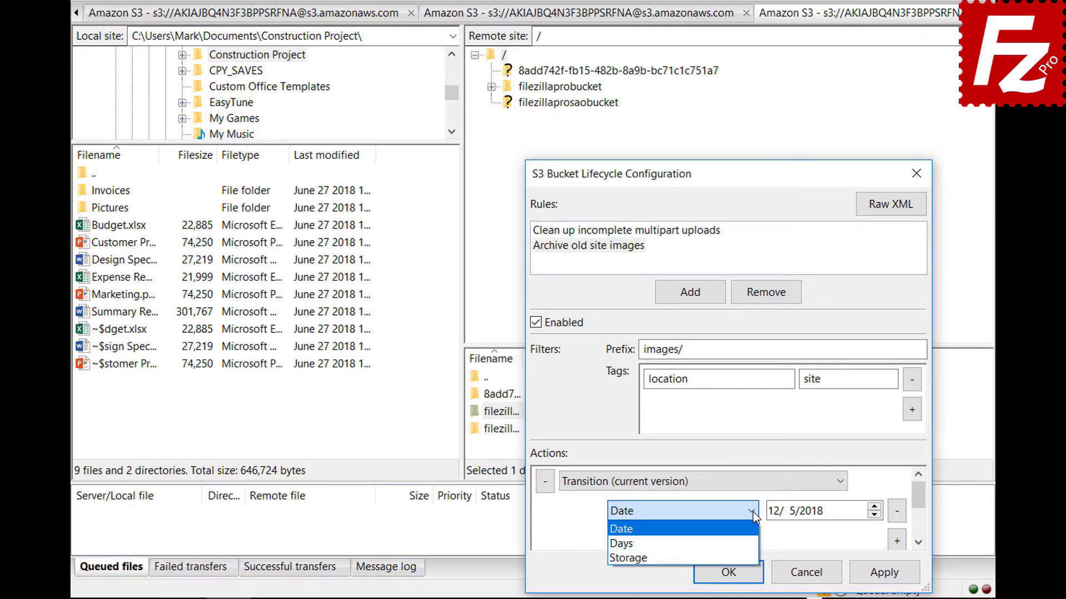
{"action": "left_click", "coordinate": [755, 544]}
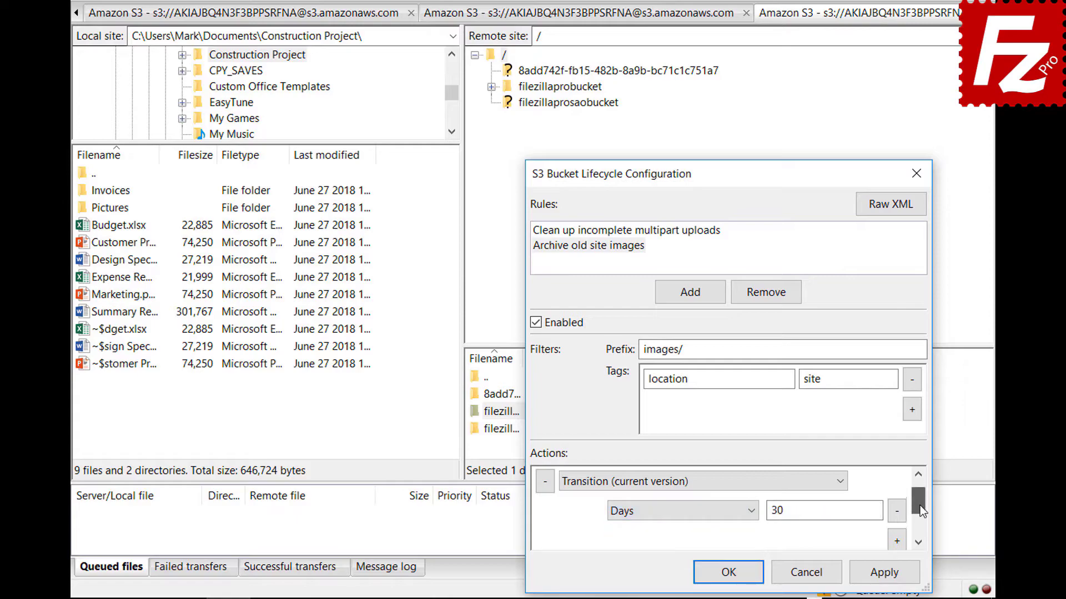
Step: Add a Glacier storage class condition and save the lifecycle configuration
{"action": "left_click", "coordinate": [897, 542]}
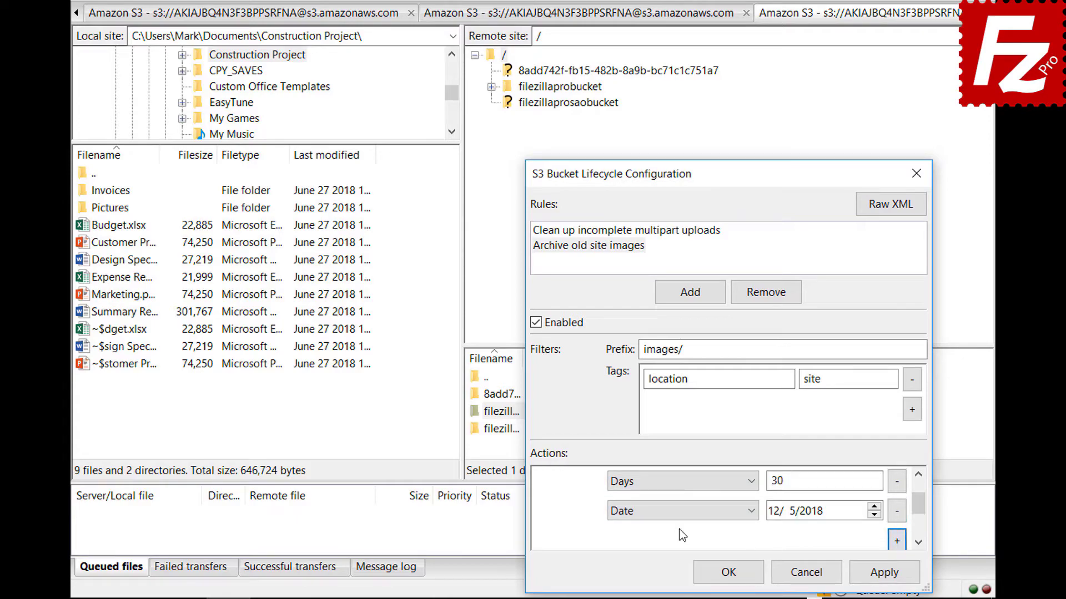
{"action": "left_click", "coordinate": [678, 510]}
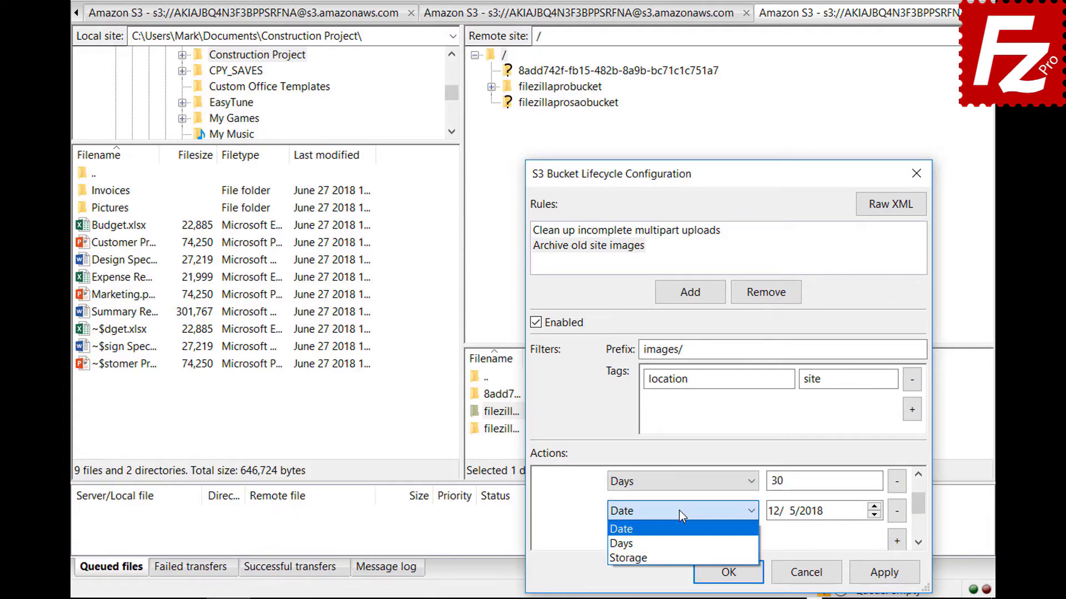
{"action": "left_click", "coordinate": [681, 553]}
{"action": "left_click", "coordinate": [799, 516]}
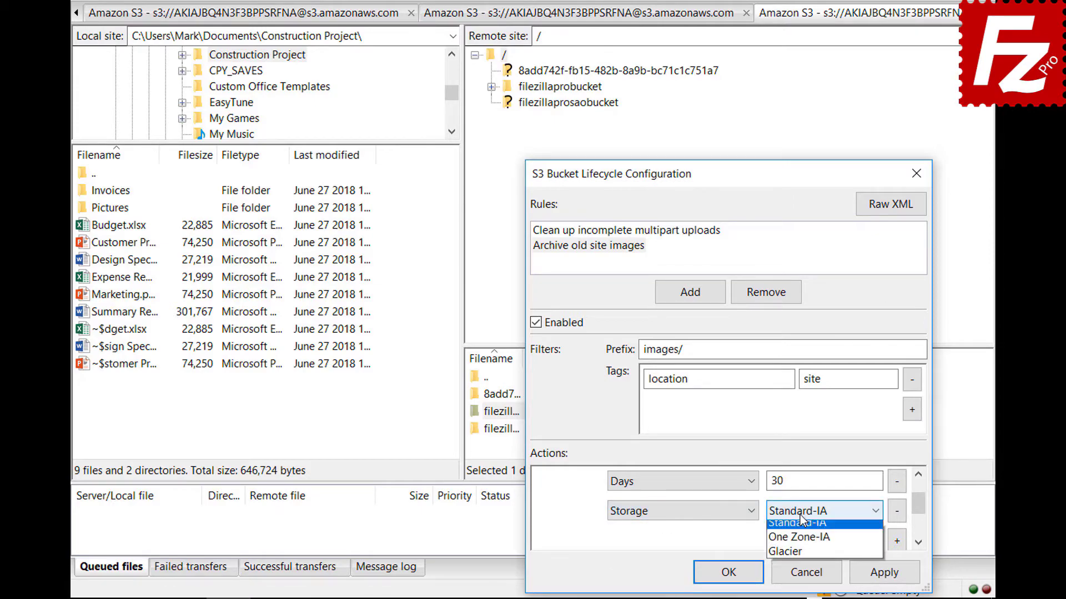
{"action": "left_click", "coordinate": [800, 556]}
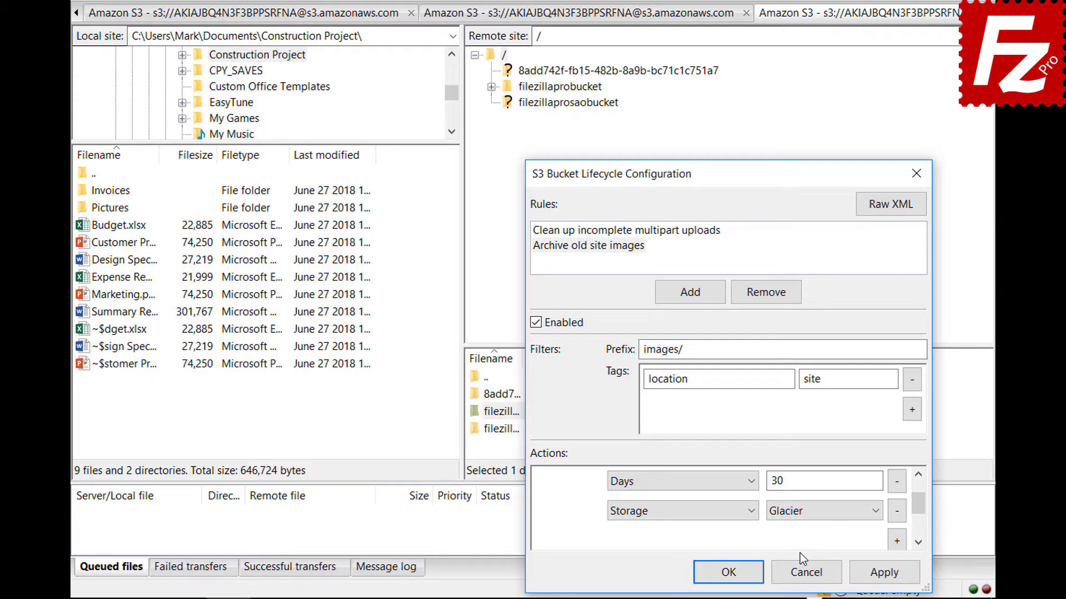
{"action": "left_click", "coordinate": [711, 570]}
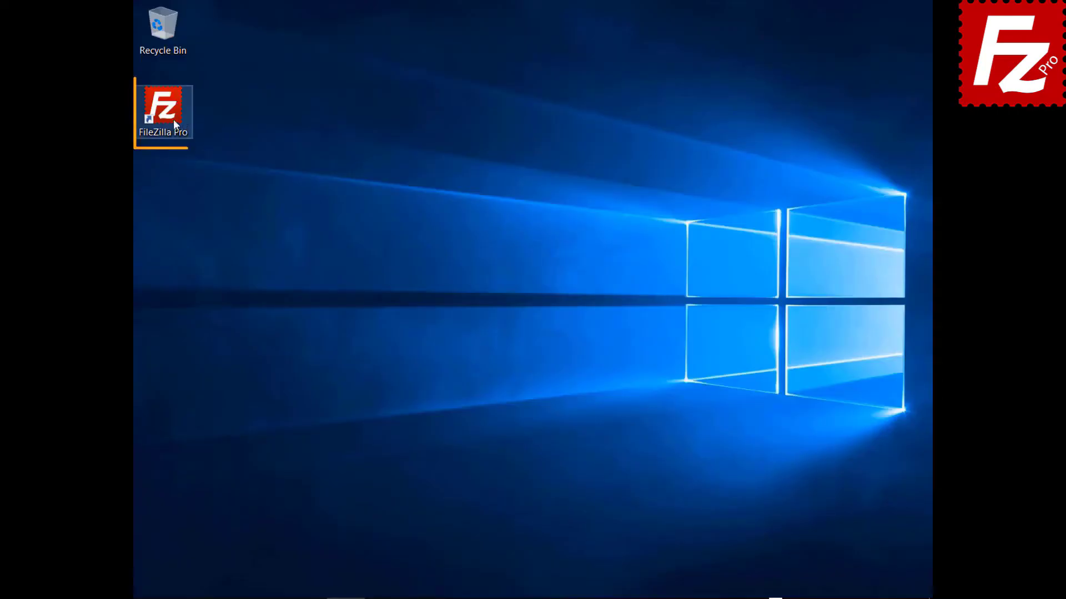
Step: Launch FileZilla Pro and create site 'Azure File Connection' using Microsoft Azure File Storage Service
{"action": "double_click", "coordinate": [169, 117]}
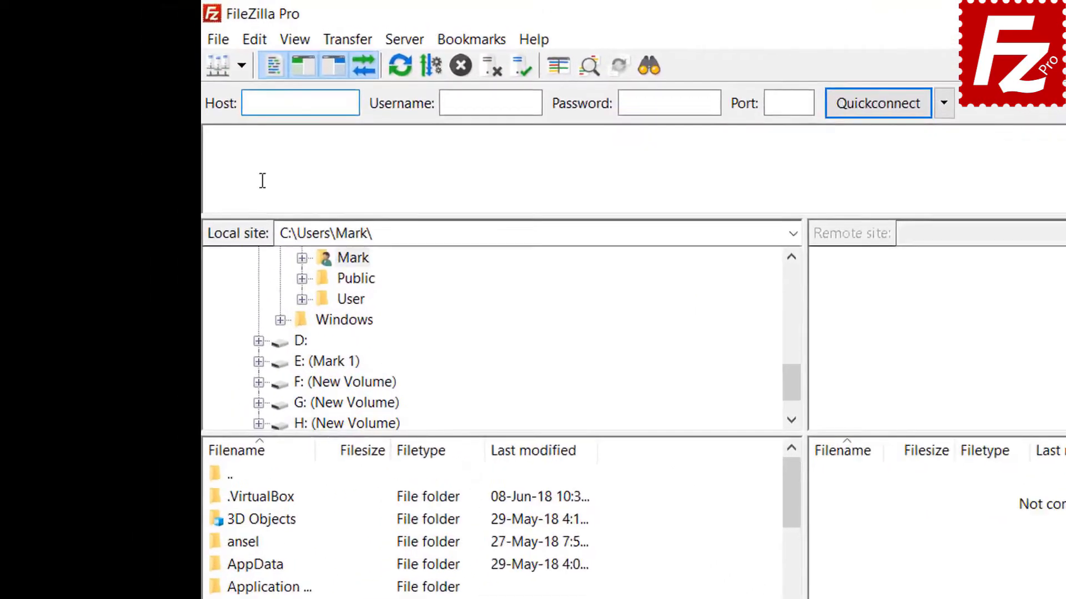
{"action": "left_click", "coordinate": [248, 49]}
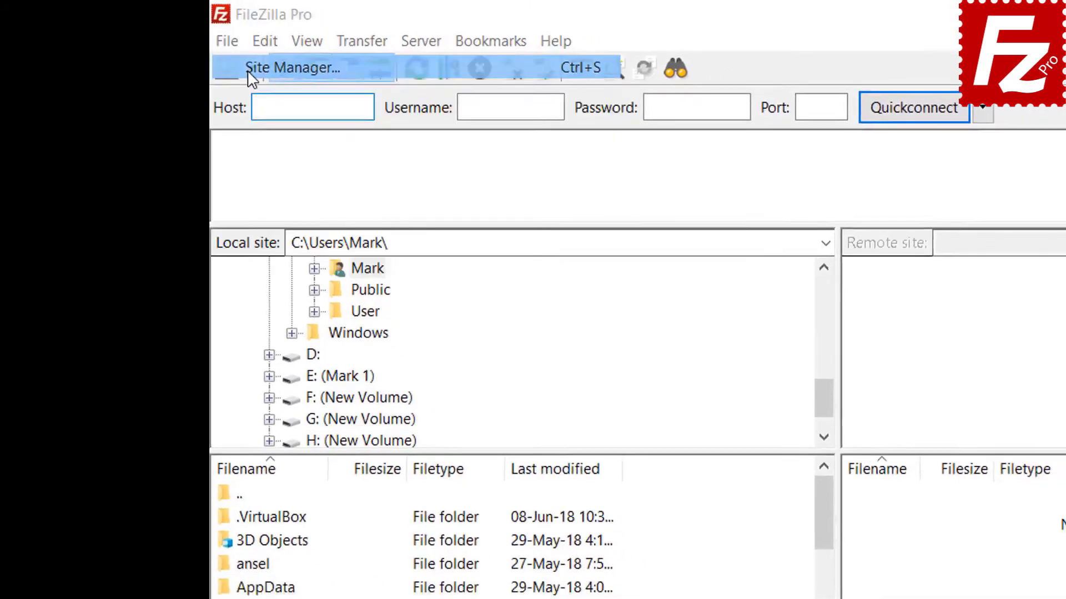
{"action": "left_click", "coordinate": [269, 73]}
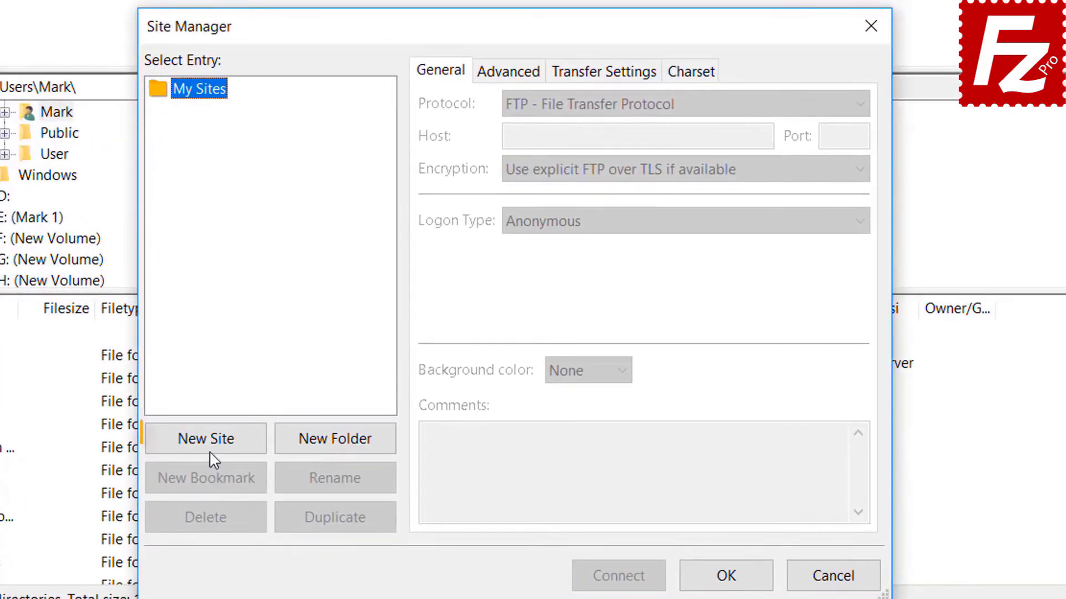
{"action": "left_click", "coordinate": [214, 444]}
{"action": "type", "text": "A"}
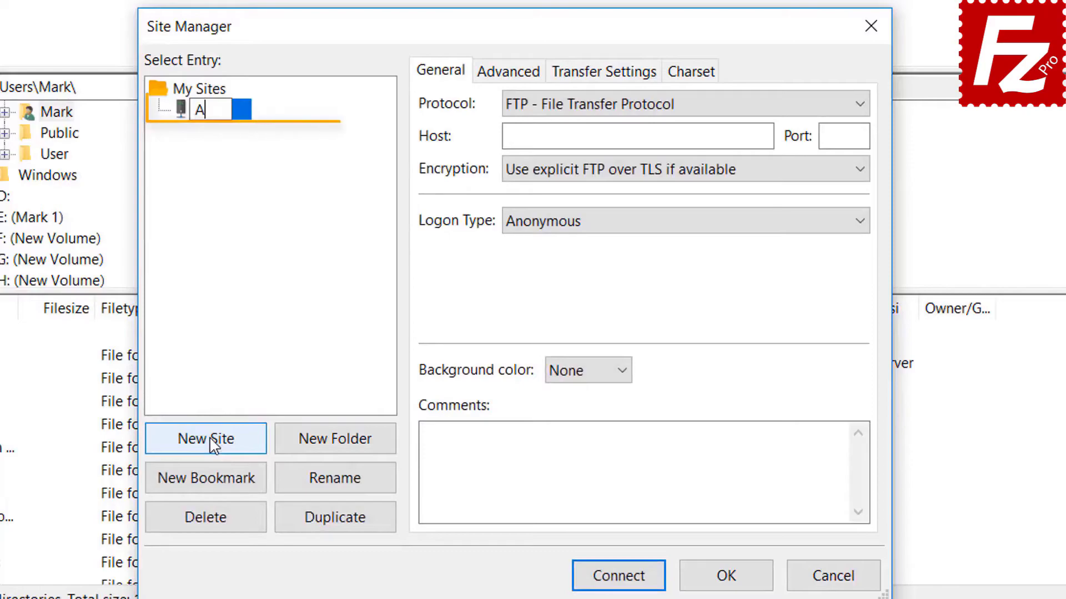
{"action": "type", "text": "zure F"}
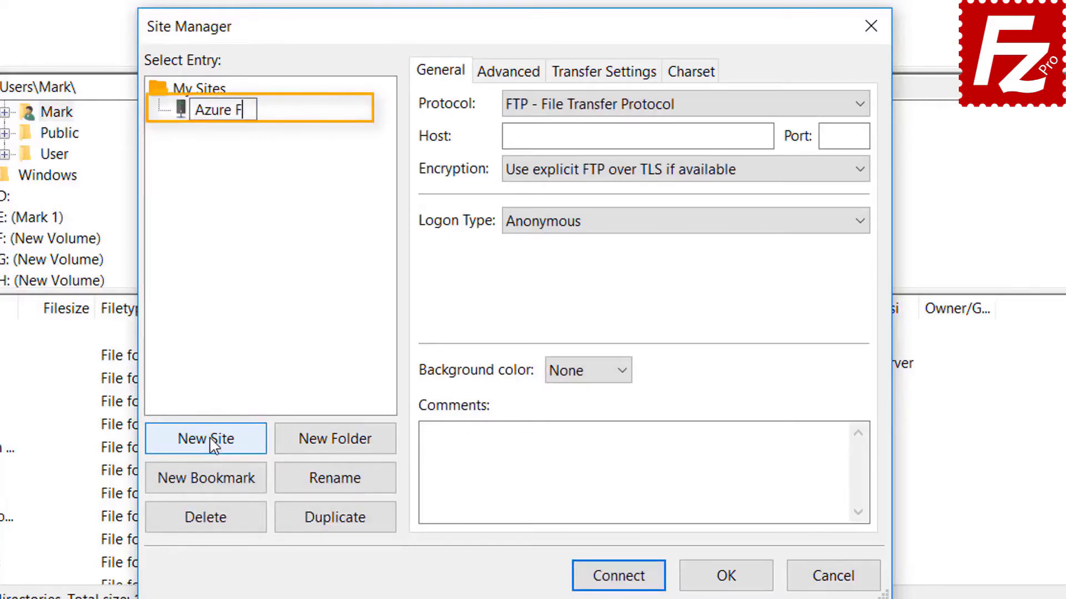
{"action": "type", "text": "ile C"}
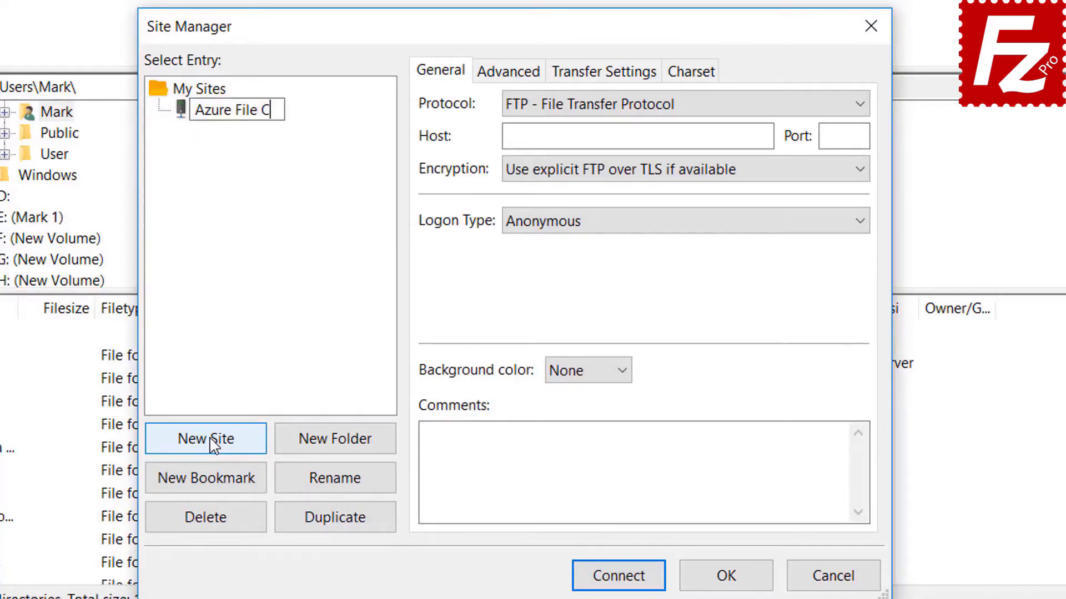
{"action": "type", "text": "onnection"}
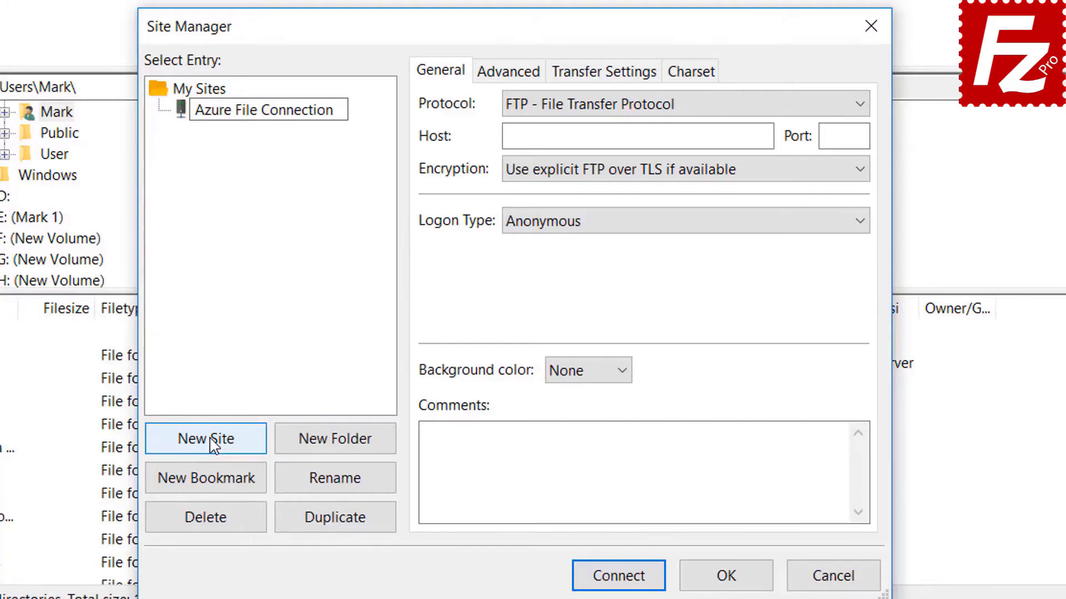
{"action": "key", "text": "Return"}
{"action": "left_click", "coordinate": [680, 108]}
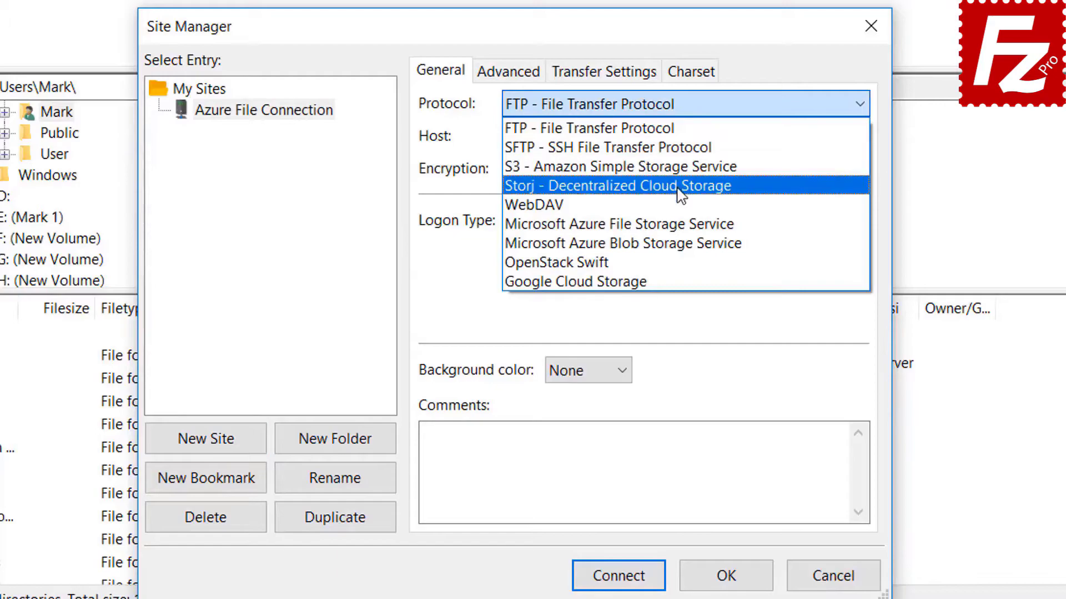
{"action": "left_click", "coordinate": [678, 223]}
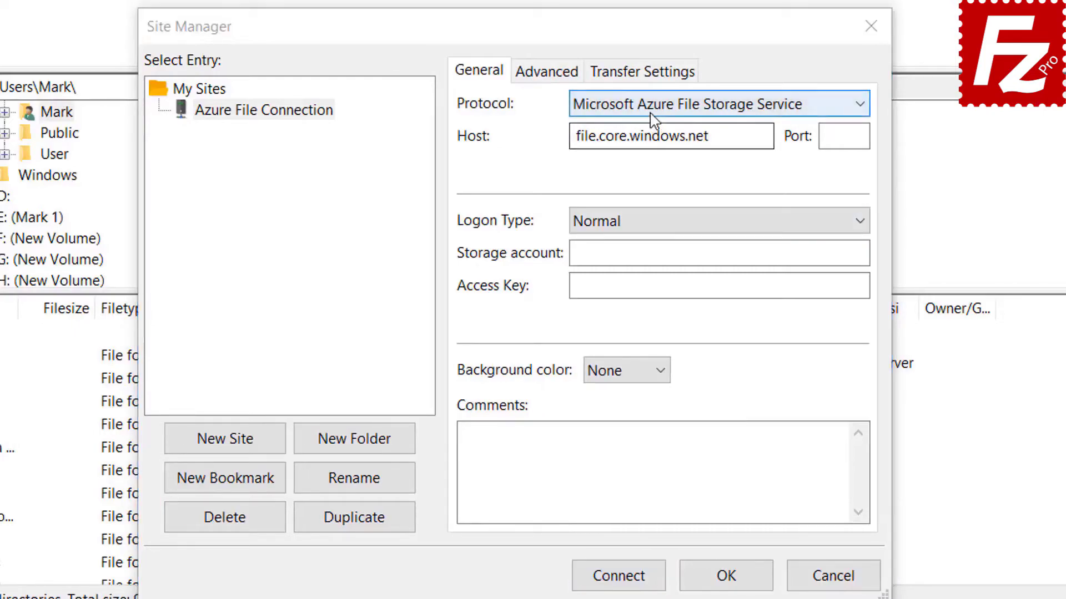
{"action": "left_click", "coordinate": [660, 106]}
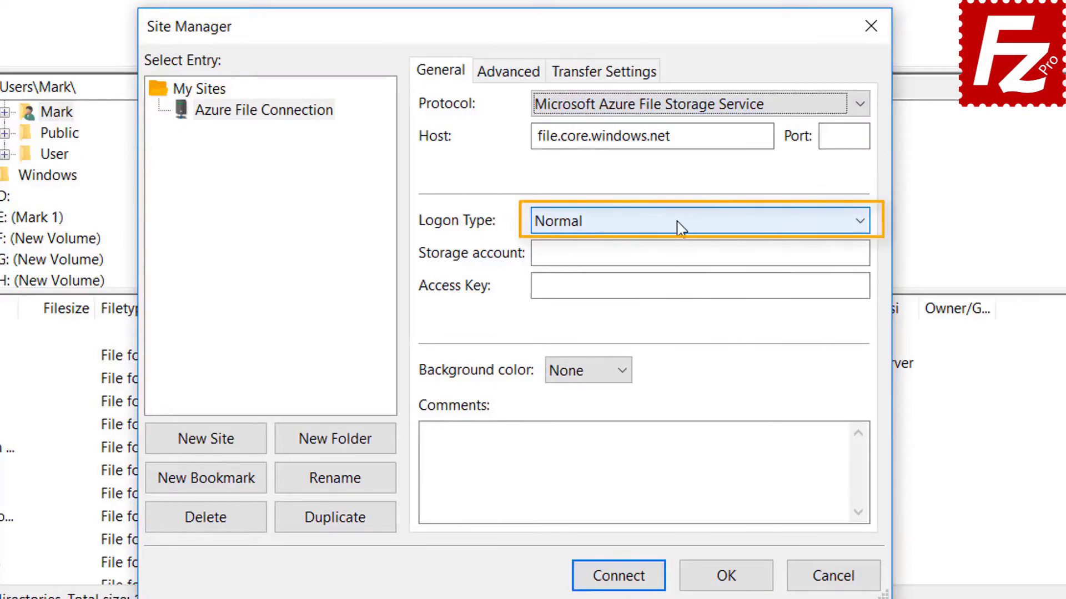
Step: Enter the storage account name, paste the access key, and connect
{"action": "left_click", "coordinate": [664, 253]}
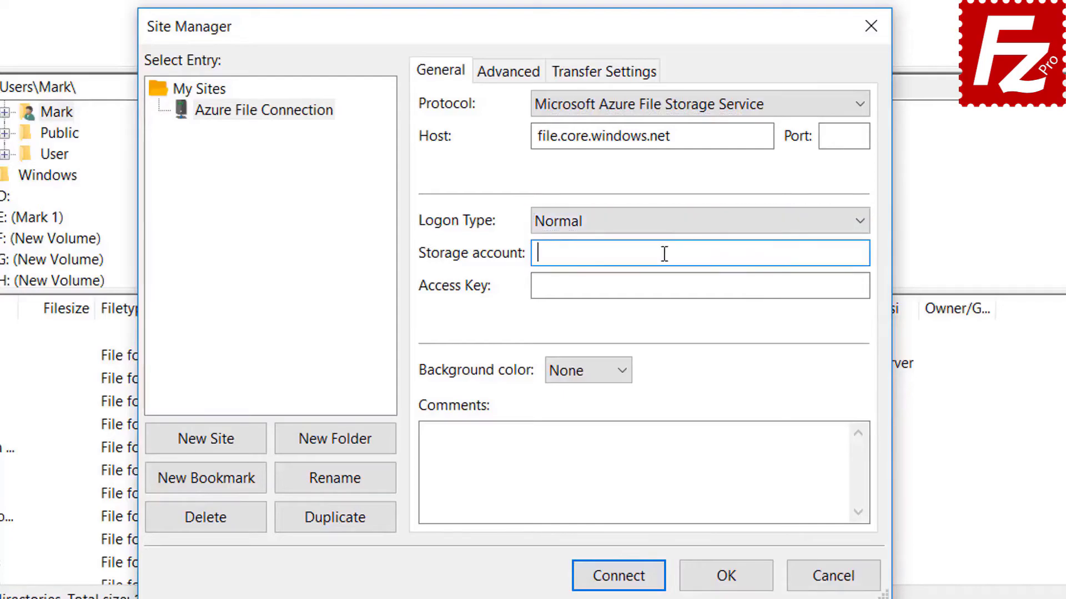
{"action": "left_click", "coordinate": [586, 287]}
{"action": "key", "text": "ctrl+v"}
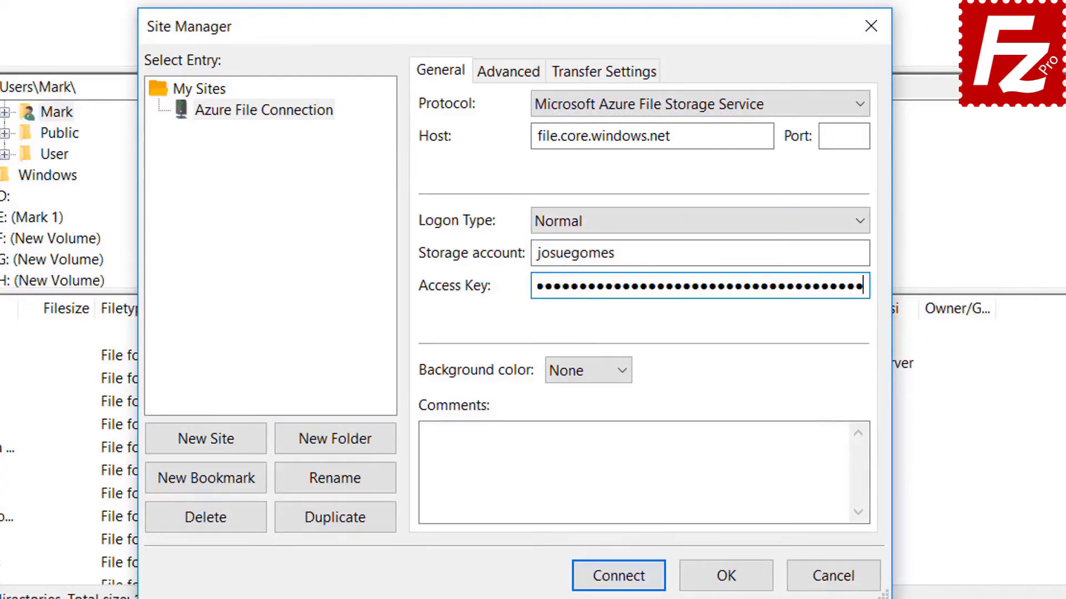
{"action": "left_click", "coordinate": [620, 578]}
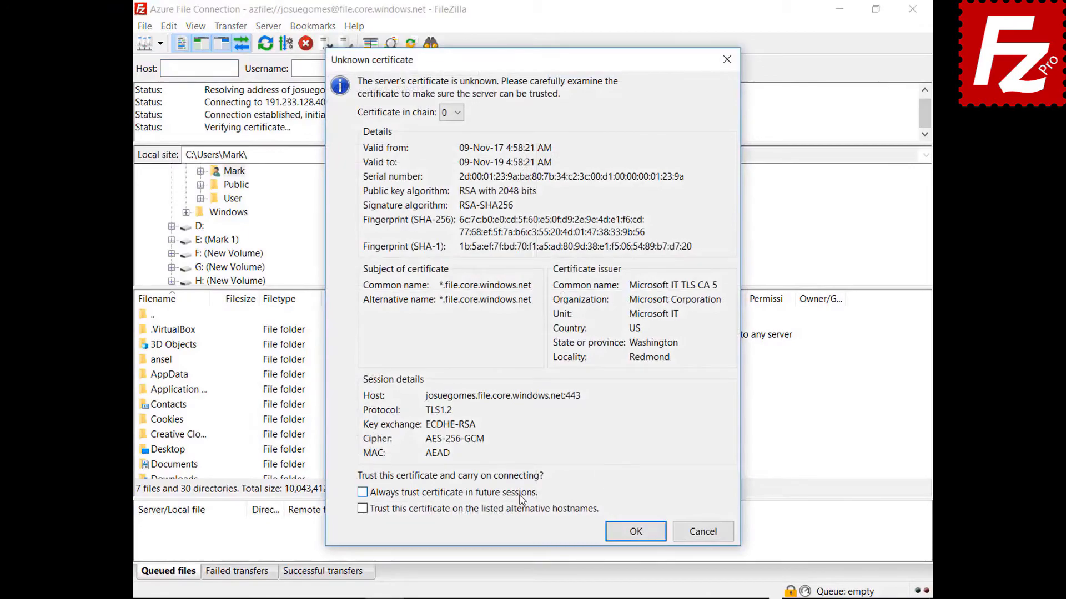
Step: Always trust the Azure server's certificate in future sessions and accept it
{"action": "left_click", "coordinate": [522, 494]}
{"action": "left_click", "coordinate": [627, 535]}
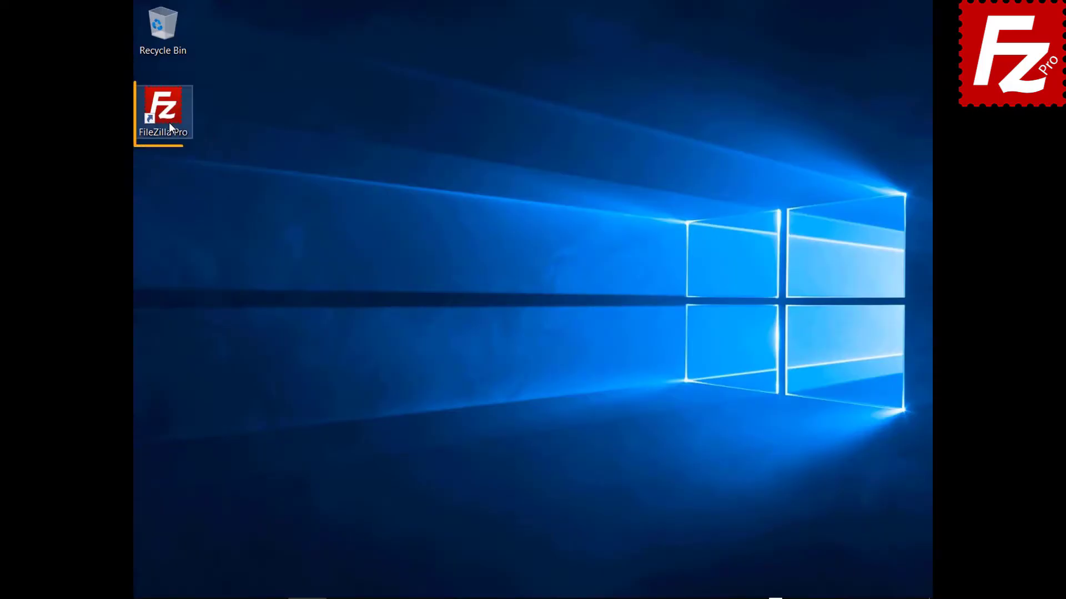
Step: Launch FileZilla Pro and create site 'Google Cloud Connection' with the Google Cloud Storage protocol
{"action": "double_click", "coordinate": [168, 122]}
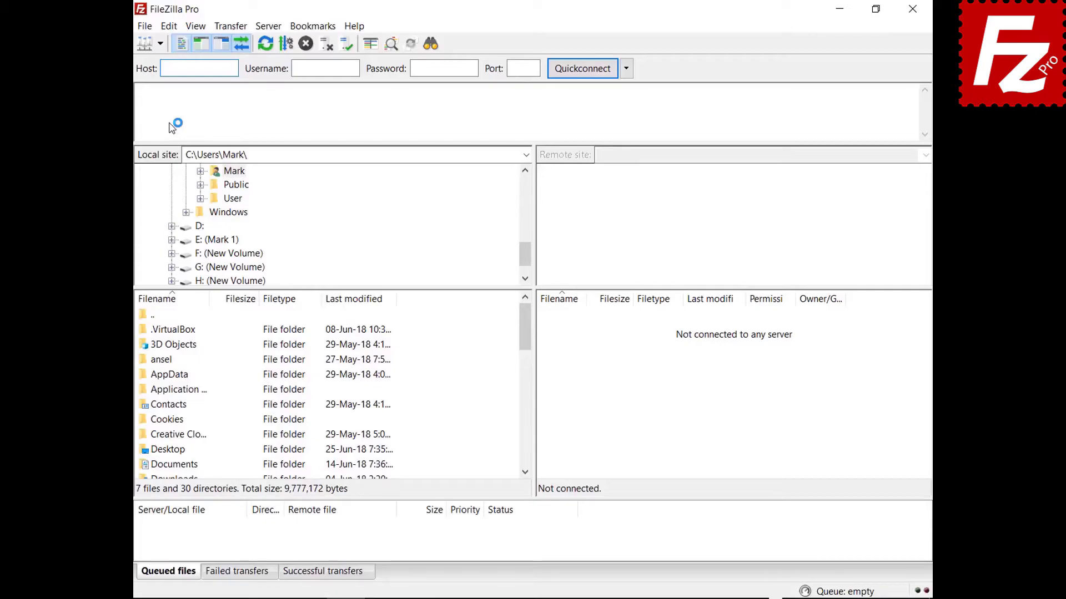
{"action": "left_click", "coordinate": [144, 26]}
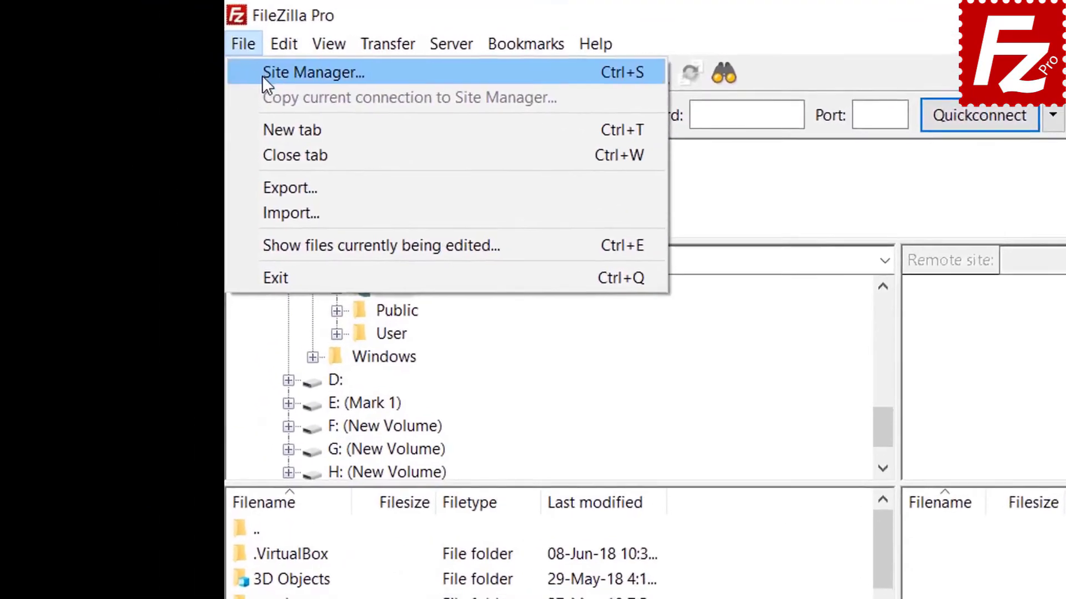
{"action": "left_click", "coordinate": [156, 44]}
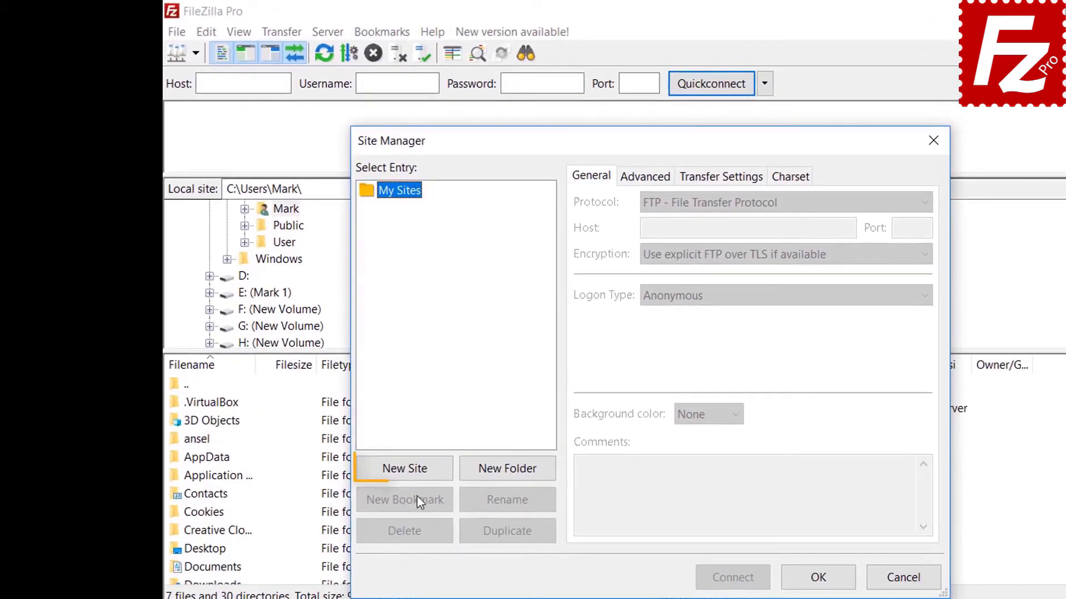
{"action": "left_click", "coordinate": [415, 473]}
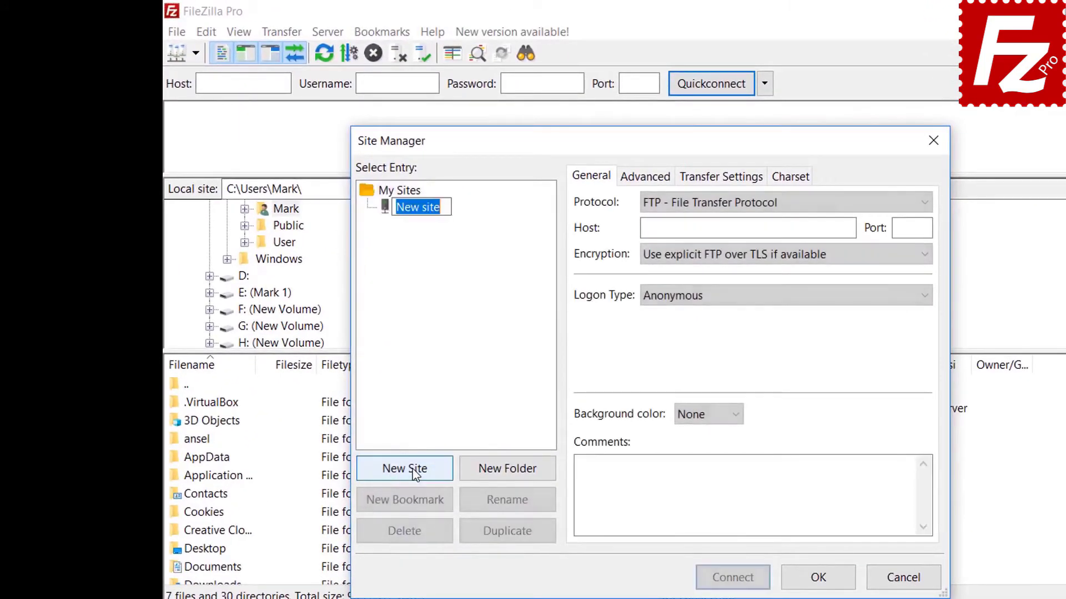
{"action": "type", "text": "Google Clou"}
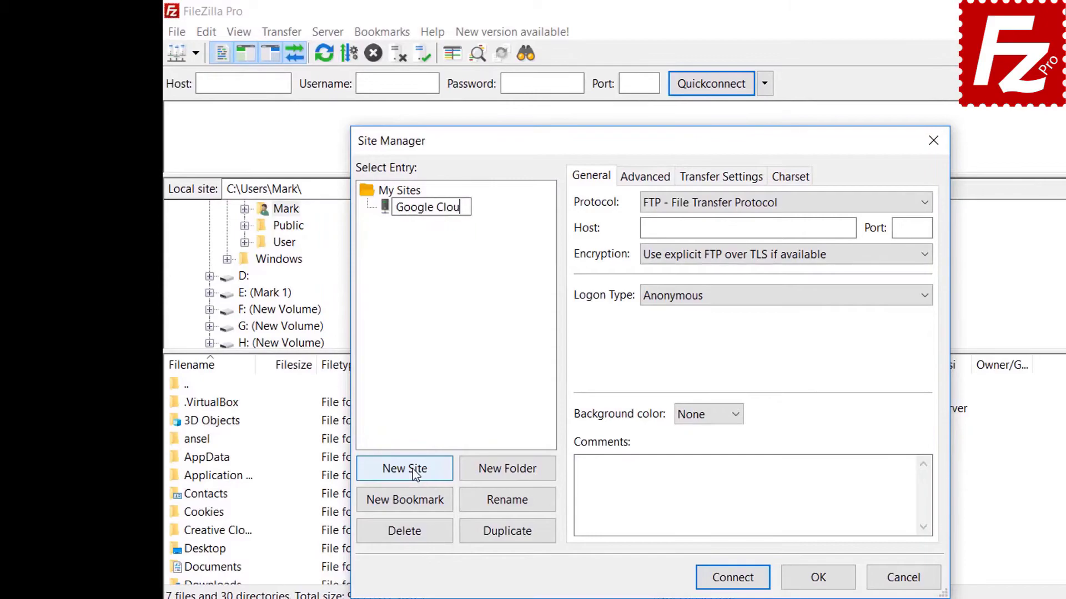
{"action": "type", "text": "d Connection"}
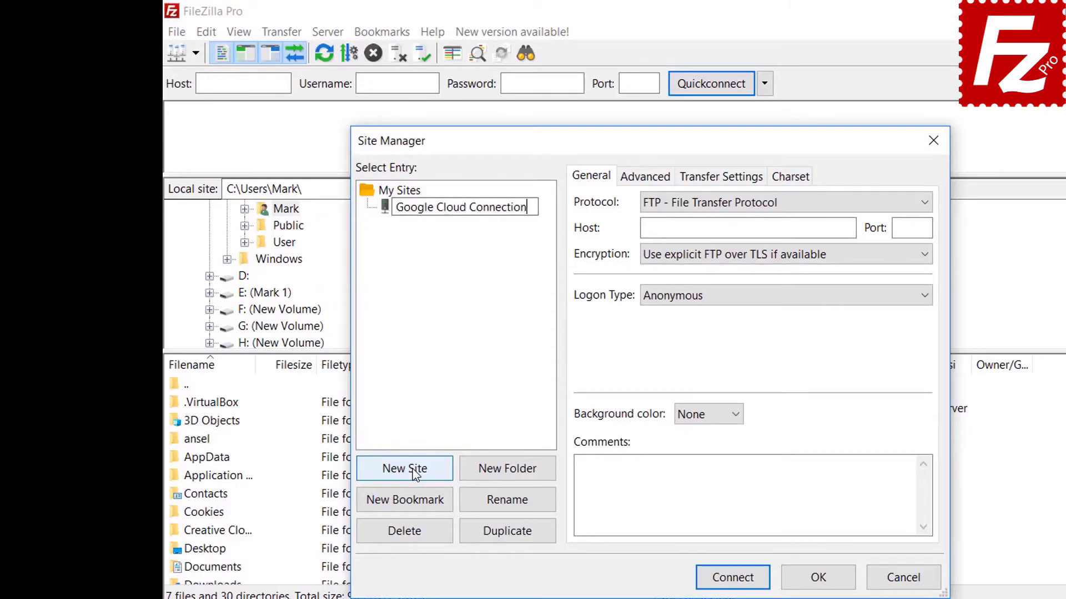
{"action": "key", "text": "Return"}
{"action": "left_click", "coordinate": [690, 204]}
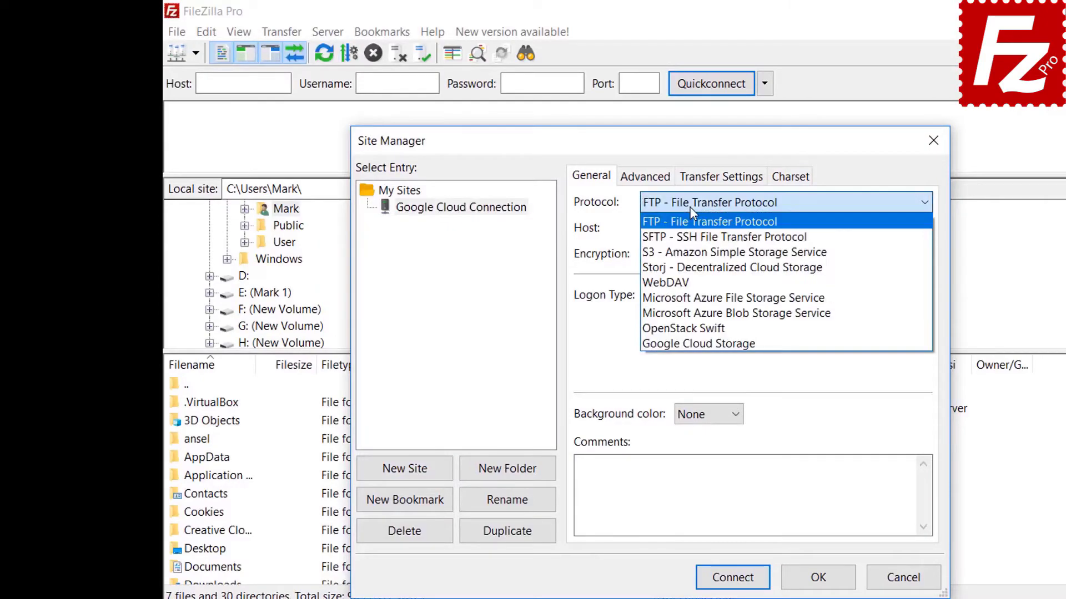
{"action": "left_click", "coordinate": [684, 344]}
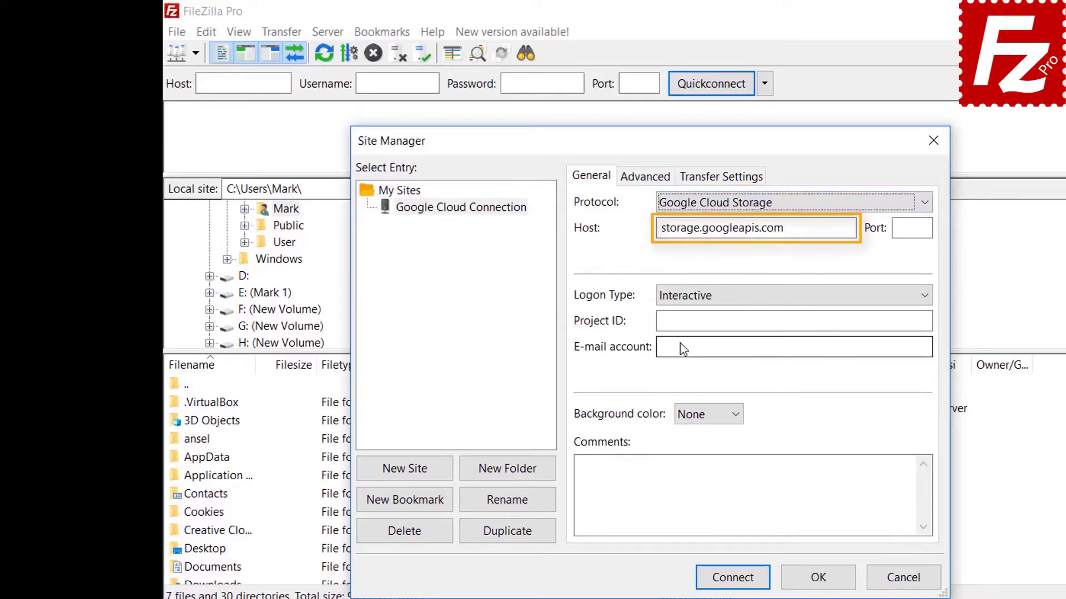
Step: Enter project ID filezilla-pro and the account e-mail, then connect
{"action": "type", "text": "filezilla"}
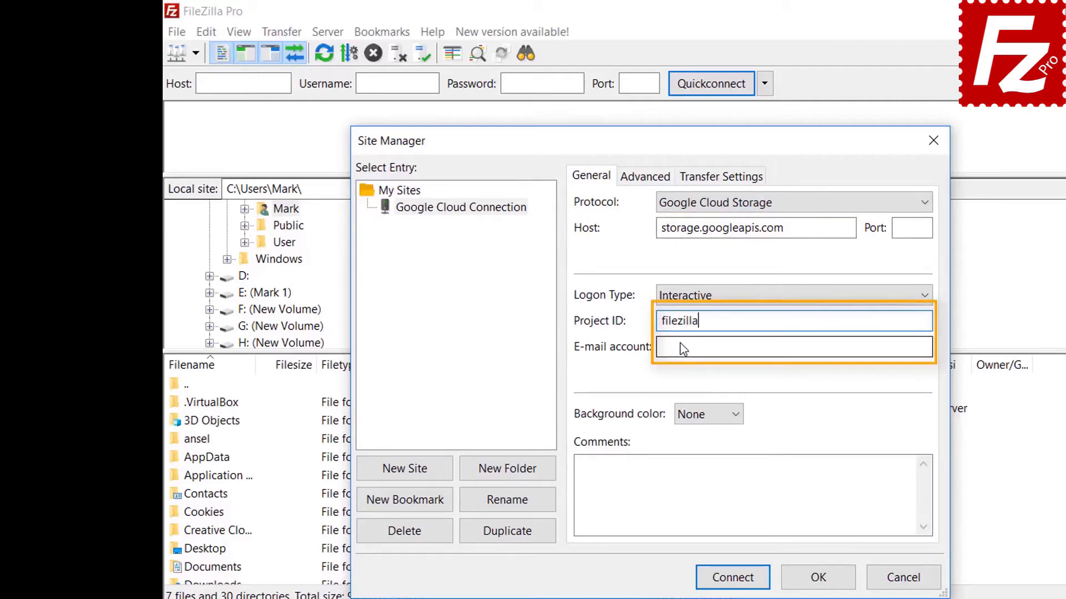
{"action": "type", "text": "-pro"}
{"action": "left_click", "coordinate": [683, 348]}
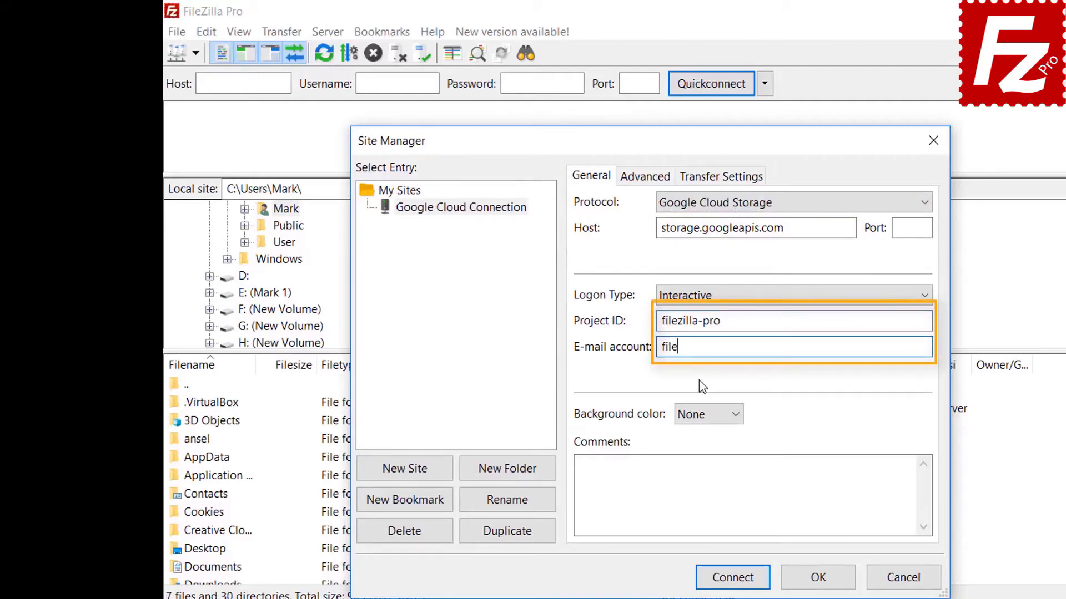
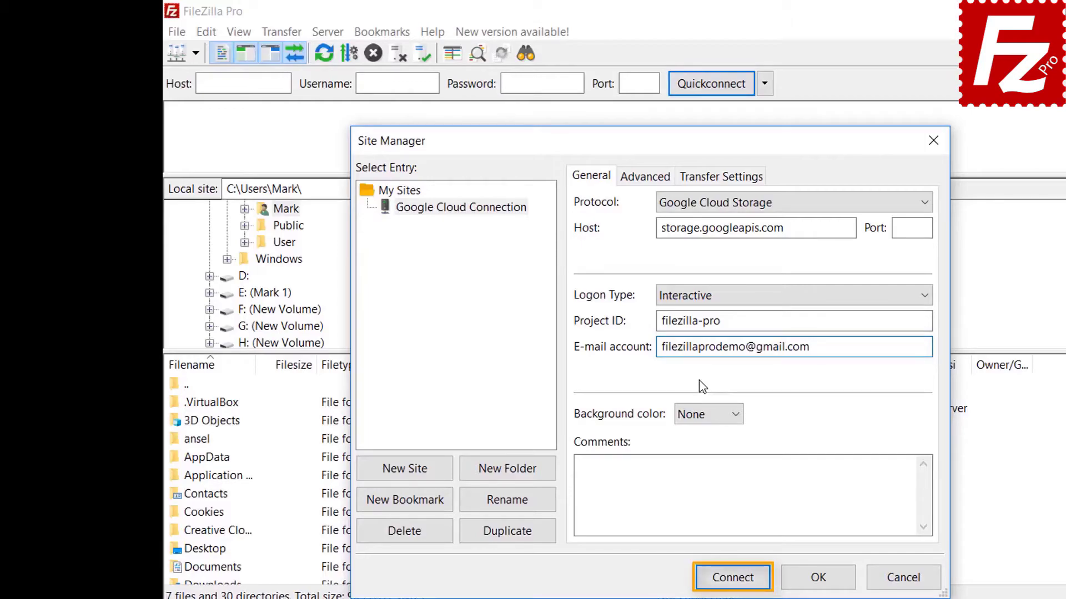
{"action": "left_click", "coordinate": [738, 580]}
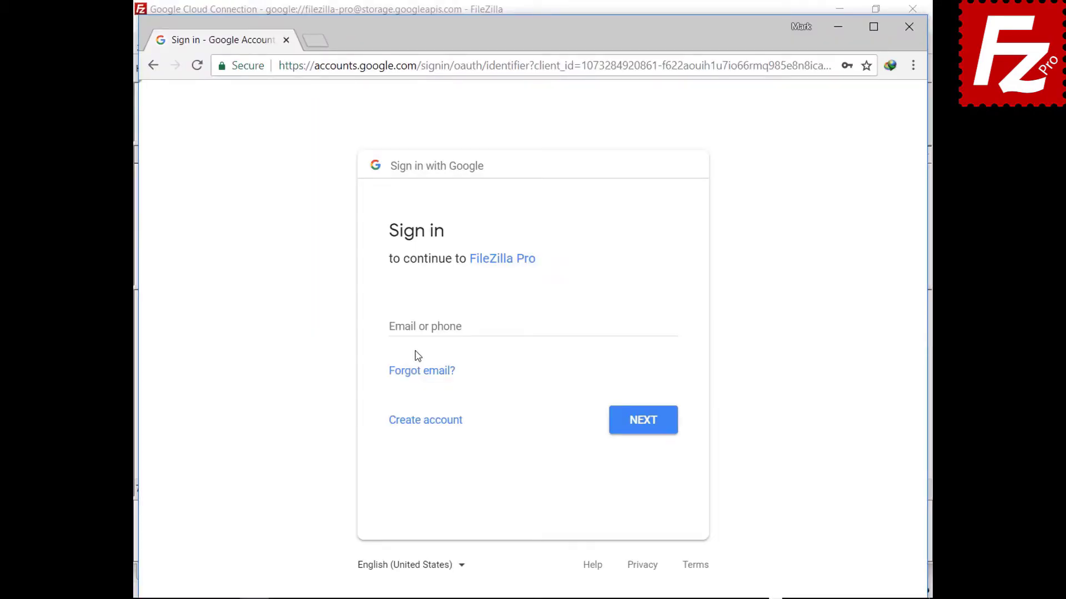
Step: Sign in with the demo Google account, allow Cloud Storage access, and trust the googleapis.com certificate
{"action": "left_click", "coordinate": [421, 326]}
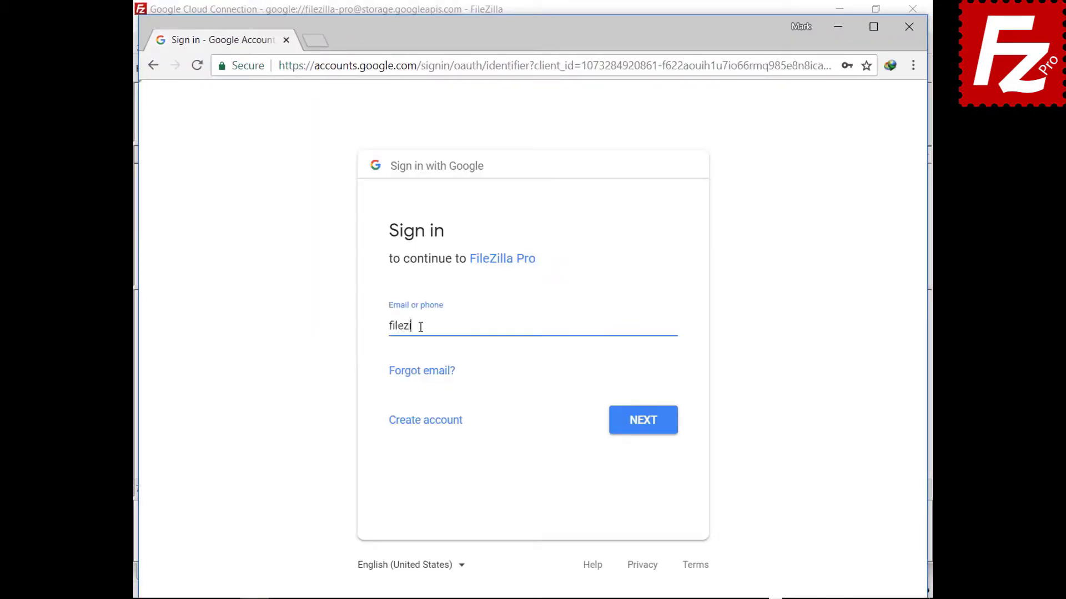
{"action": "left_click", "coordinate": [642, 427]}
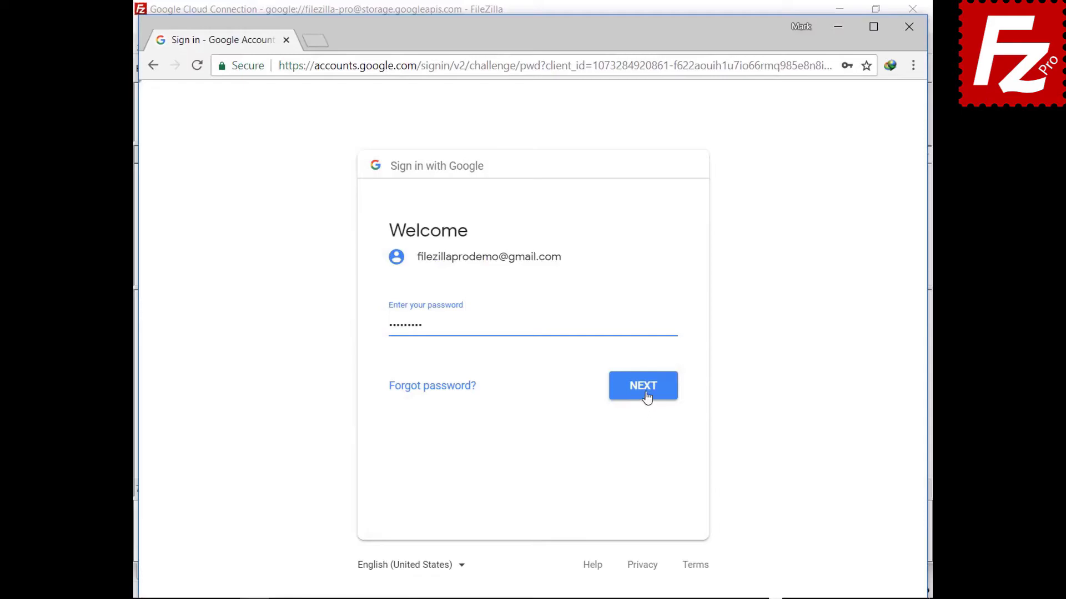
{"action": "left_click", "coordinate": [646, 401]}
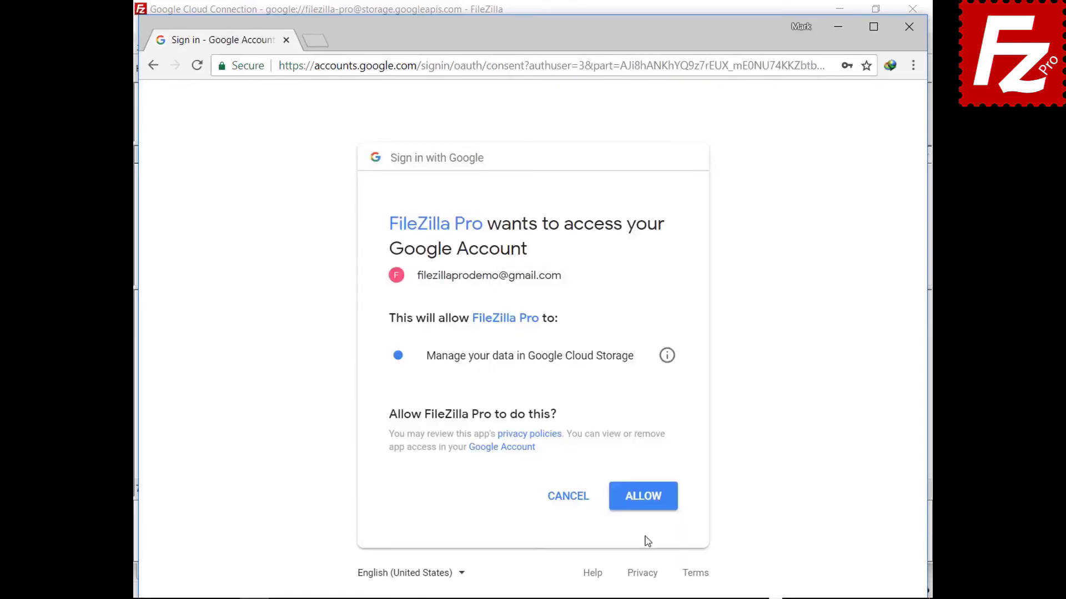
{"action": "left_click", "coordinate": [644, 506]}
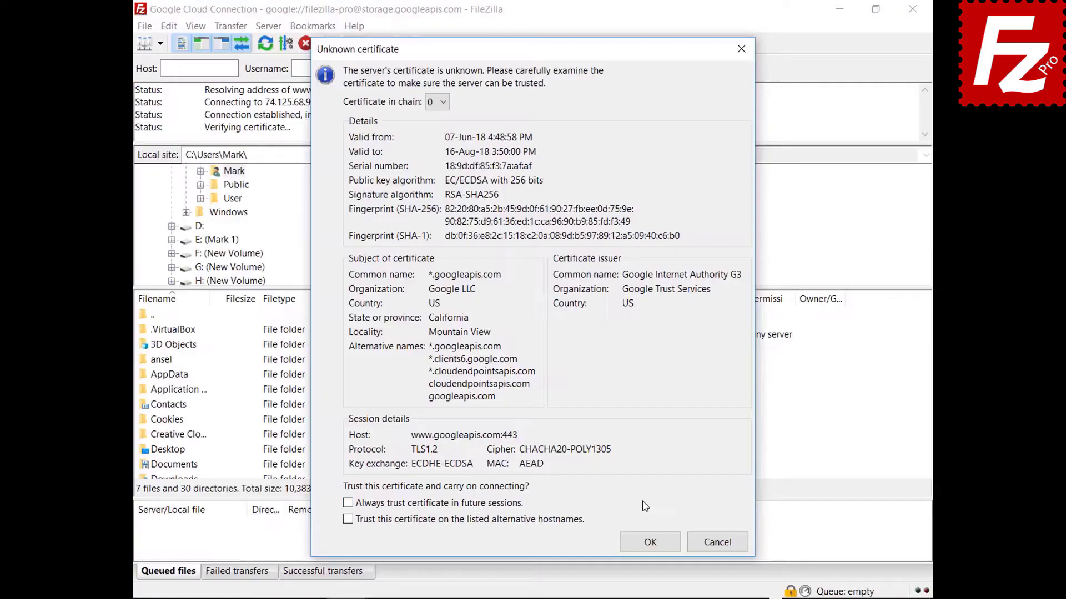
{"action": "left_click", "coordinate": [477, 504]}
{"action": "left_click", "coordinate": [476, 521]}
Step: Accept both unknown Google certificates so the Google Cloud Storage connection completes
{"action": "left_click", "coordinate": [627, 545]}
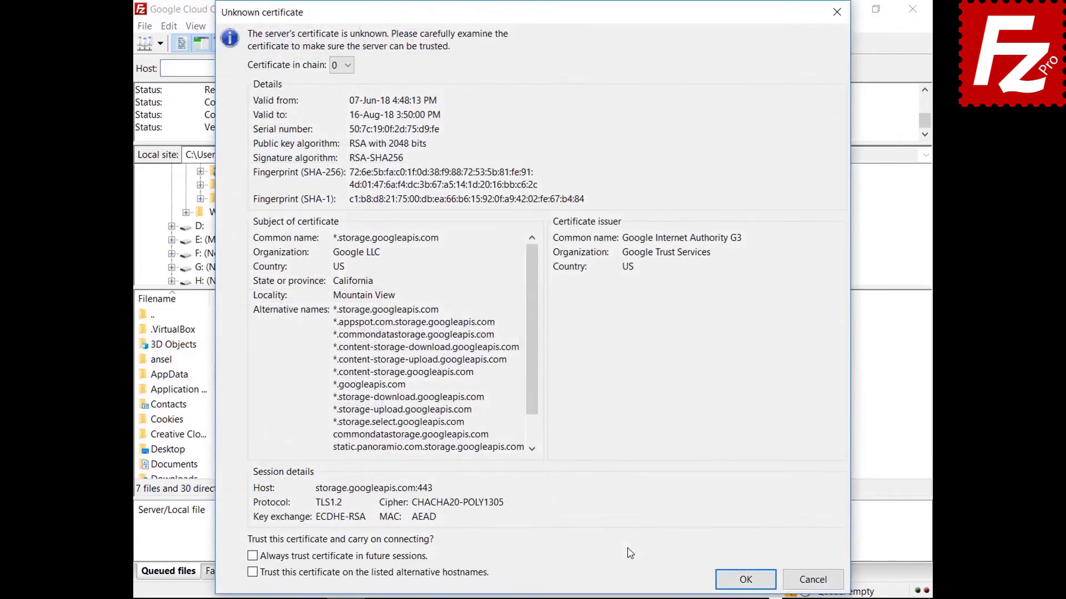
{"action": "left_click", "coordinate": [735, 579]}
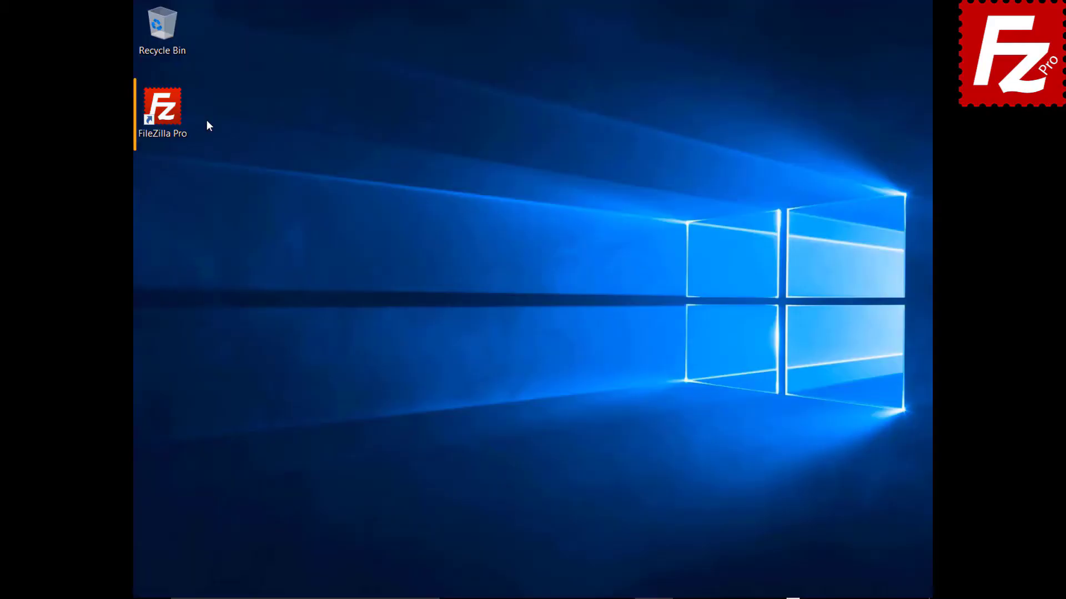
Step: Relaunch FileZilla Pro and add a new Site Manager entry named 'Google Drive'
{"action": "double_click", "coordinate": [163, 111]}
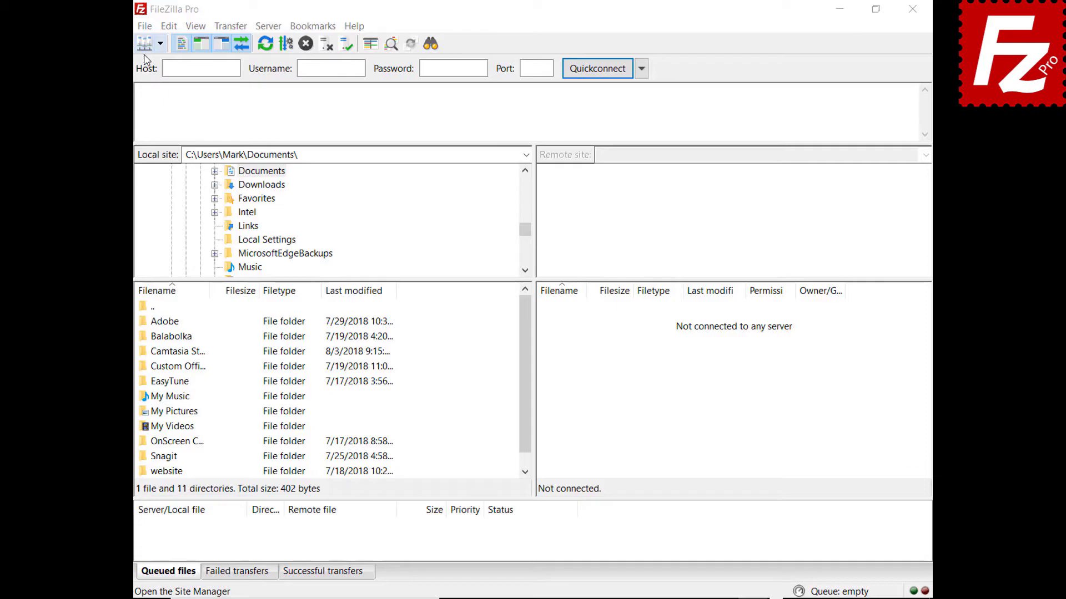
{"action": "left_click", "coordinate": [145, 26]}
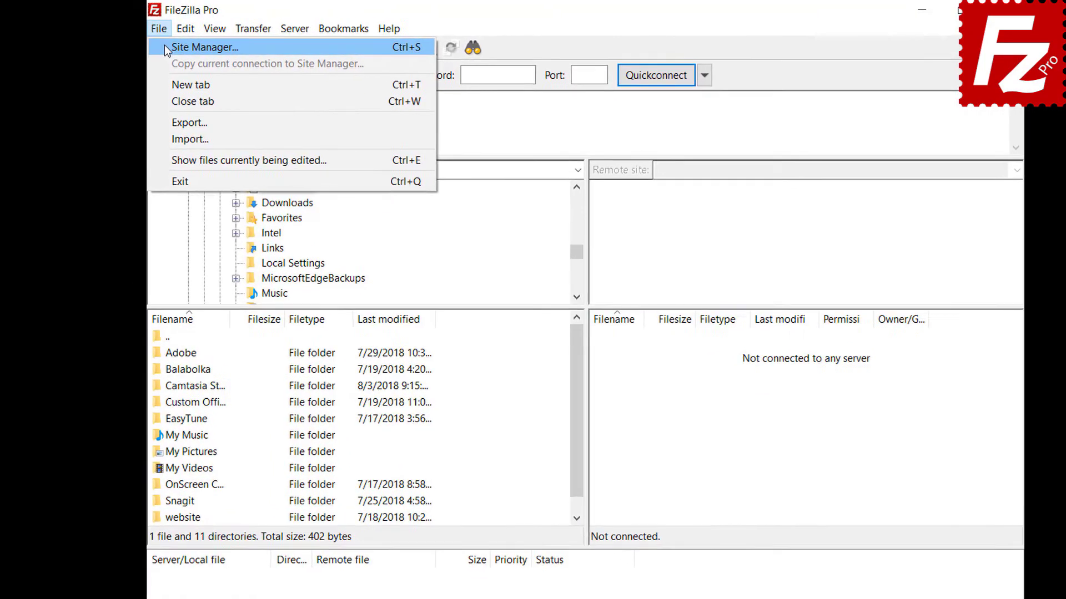
{"action": "left_click", "coordinate": [165, 48]}
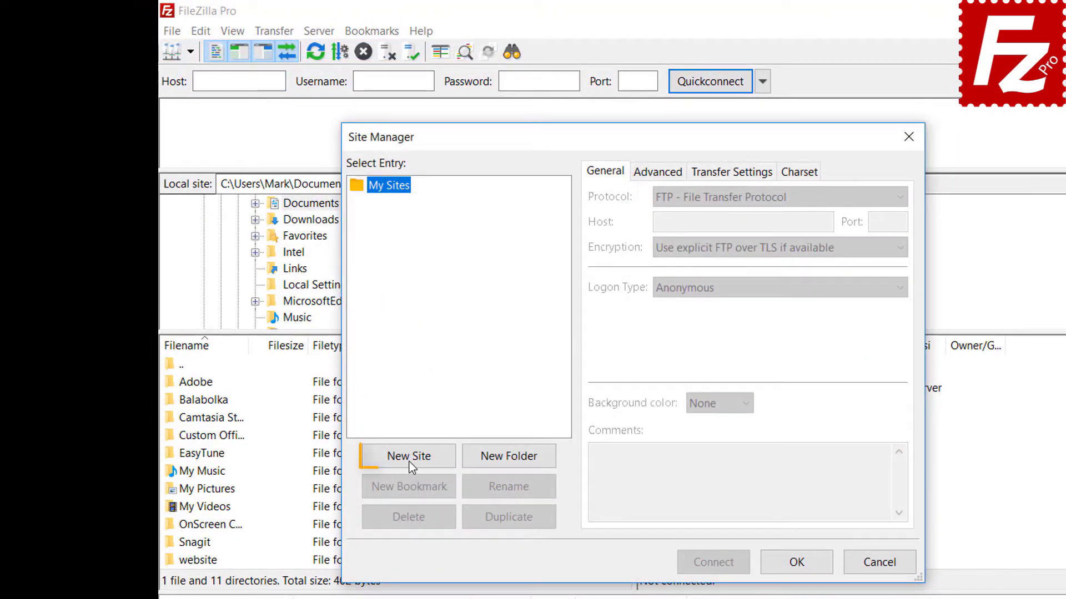
{"action": "left_click", "coordinate": [409, 457]}
{"action": "type", "text": "Goog"}
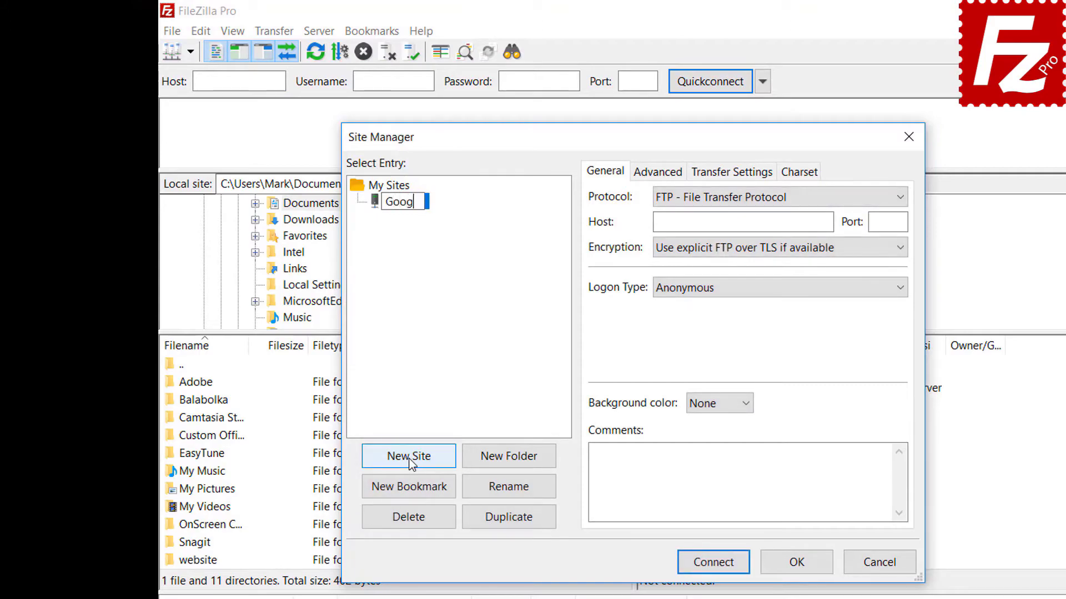
{"action": "type", "text": "le Drive"}
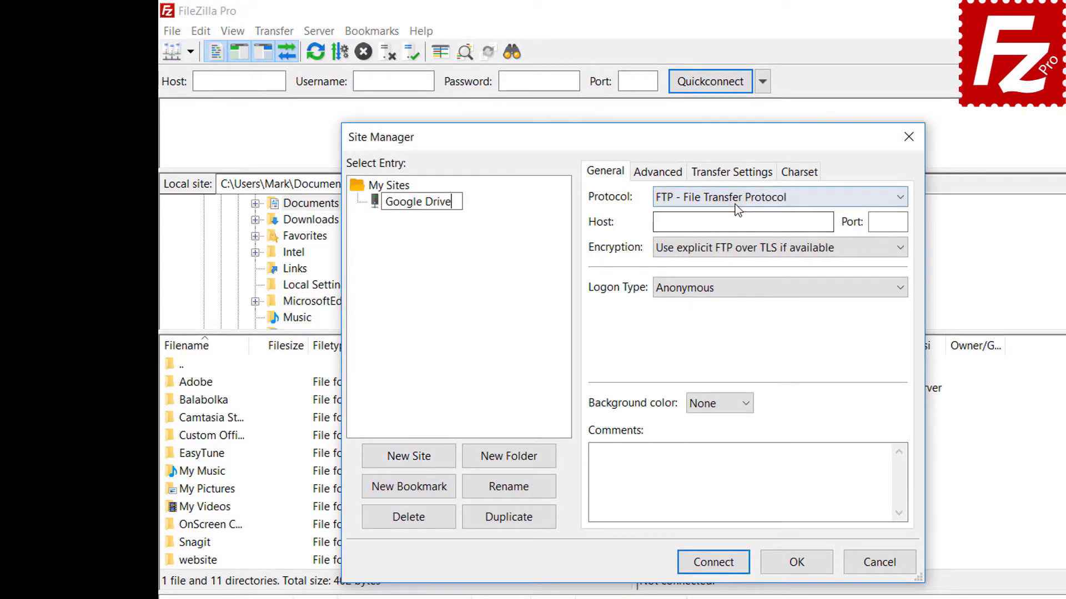
Step: Set the site's protocol to Google Drive, enter the Google account e-mail as user, and connect
{"action": "left_click", "coordinate": [735, 203]}
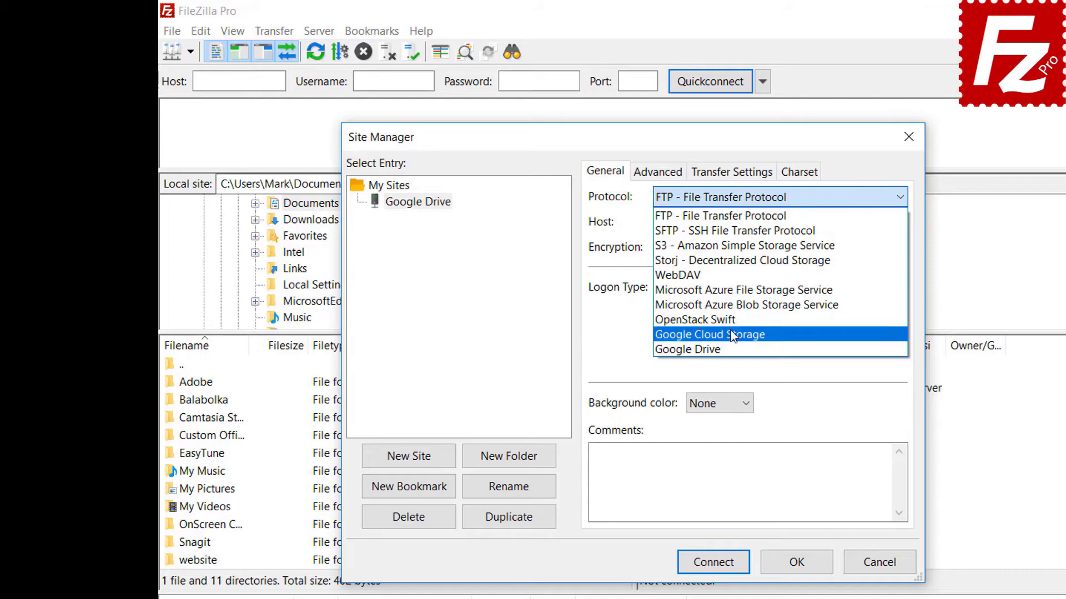
{"action": "left_click", "coordinate": [733, 348]}
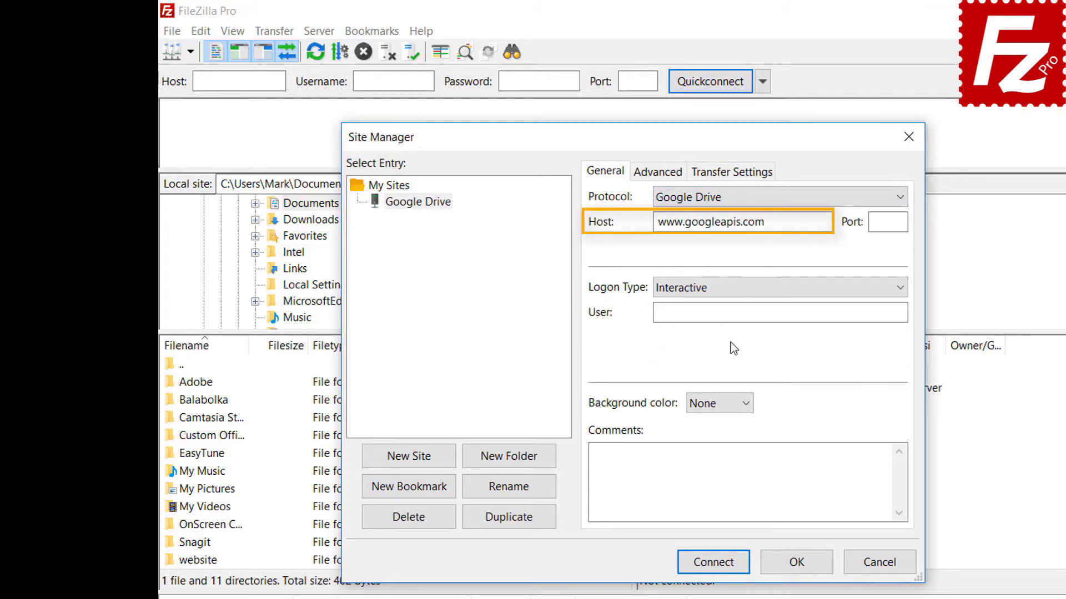
{"action": "left_click", "coordinate": [801, 310]}
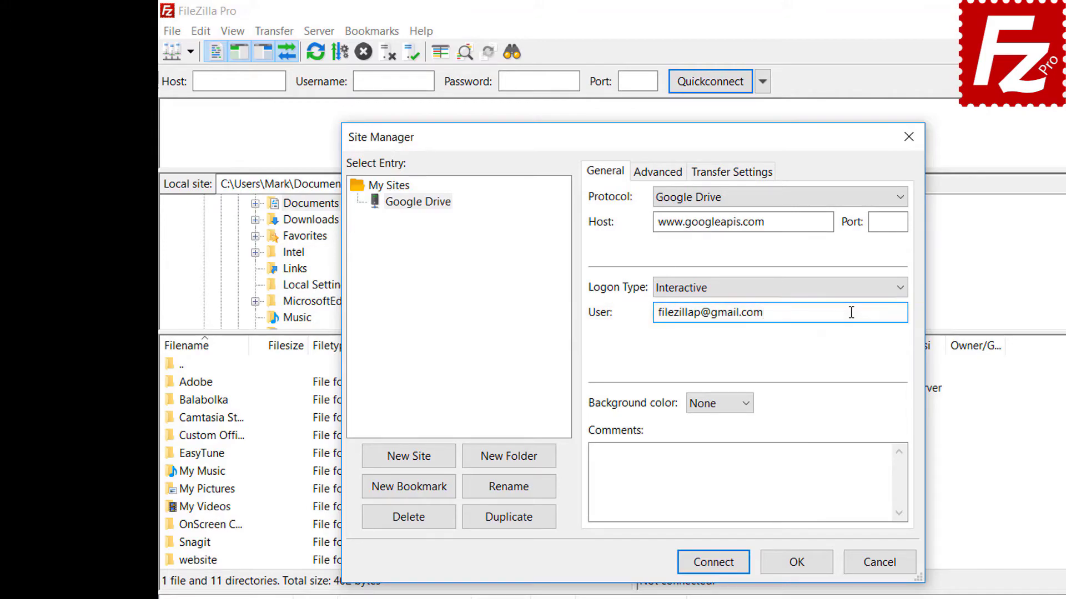
{"action": "left_click", "coordinate": [720, 567]}
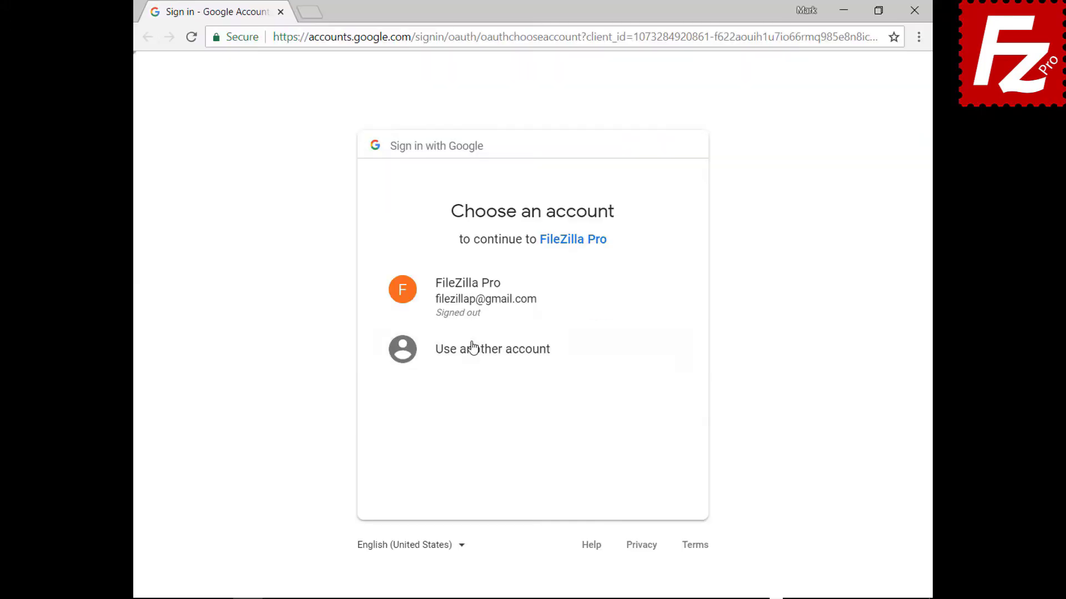
Step: Choose the signed-in Google account, enter its password, and allow FileZilla Pro access to Drive files
{"action": "left_click", "coordinate": [471, 309]}
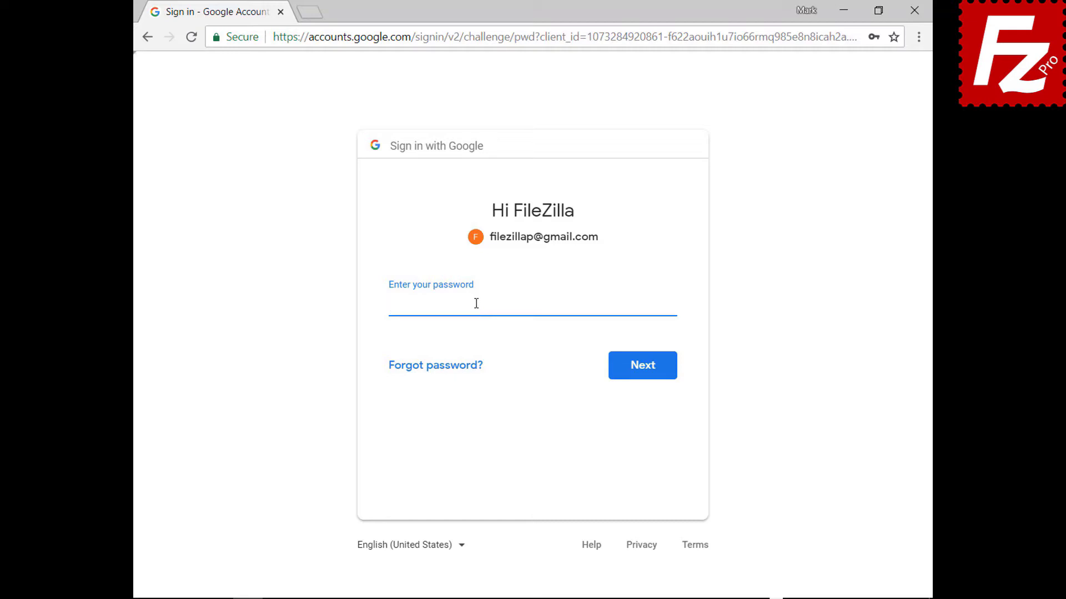
{"action": "key", "text": "ctrl+v"}
{"action": "left_click", "coordinate": [646, 376]}
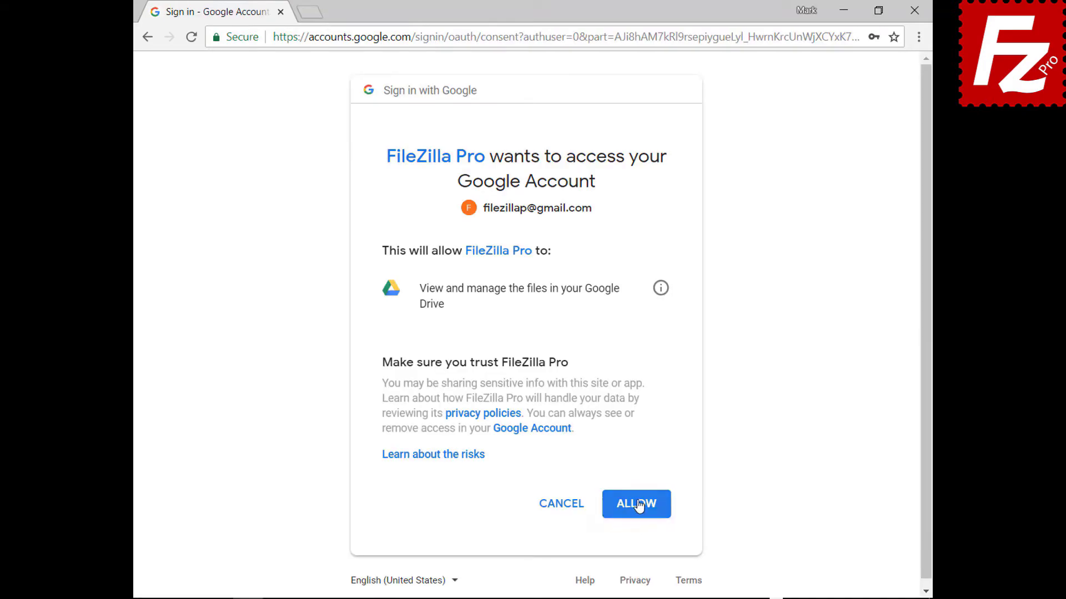
{"action": "left_click", "coordinate": [638, 505]}
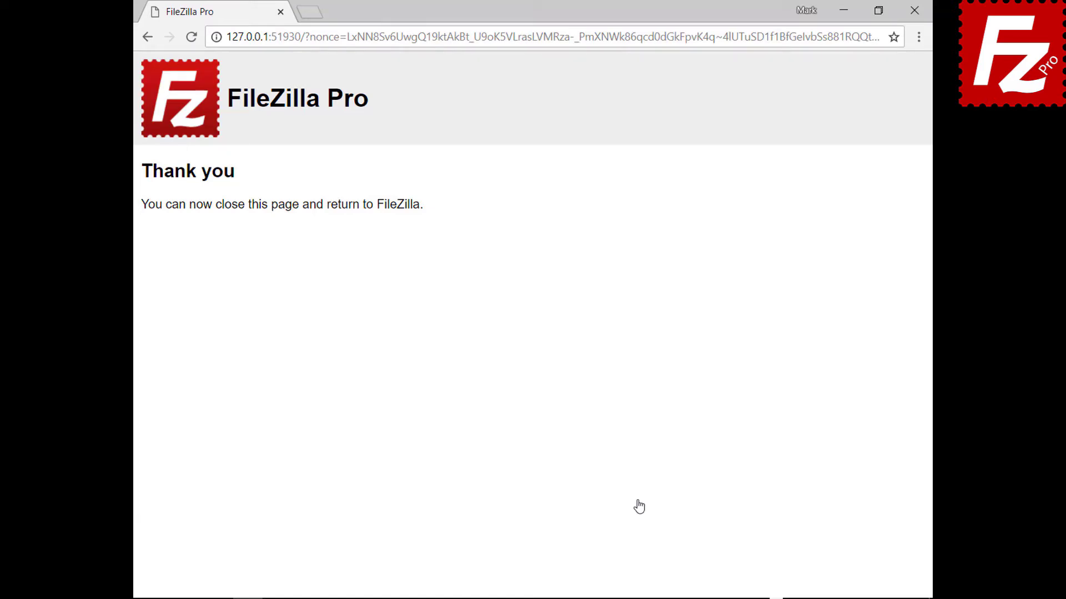
Step: Close the Chrome window showing FileZilla Pro's Thank you page
{"action": "left_click", "coordinate": [914, 11]}
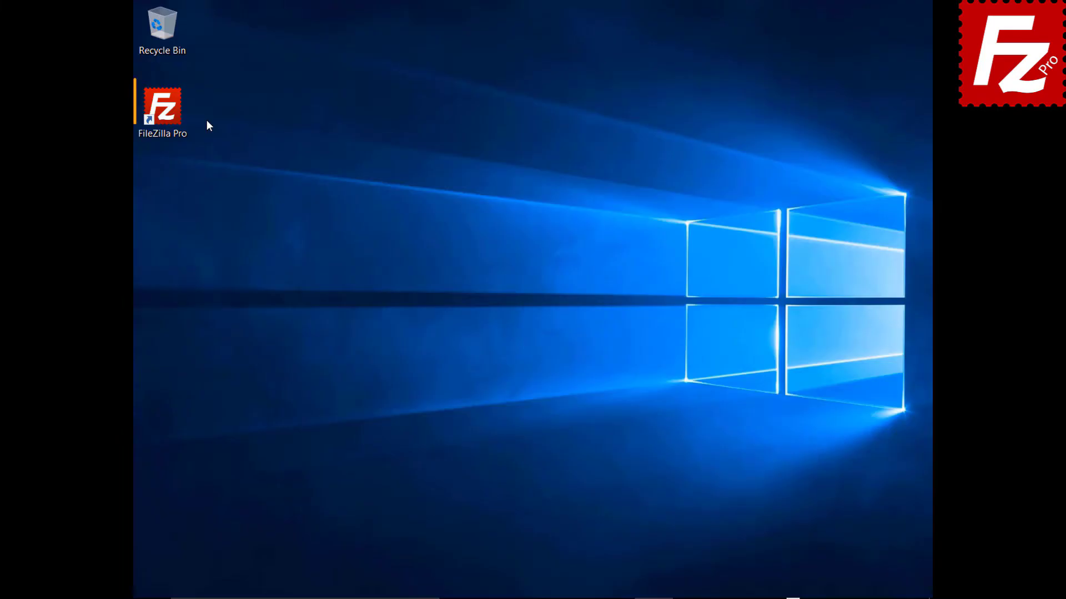
Step: Relaunch FileZilla Pro, create a site named 'Dropbox' using the Dropbox protocol, and connect
{"action": "double_click", "coordinate": [169, 115]}
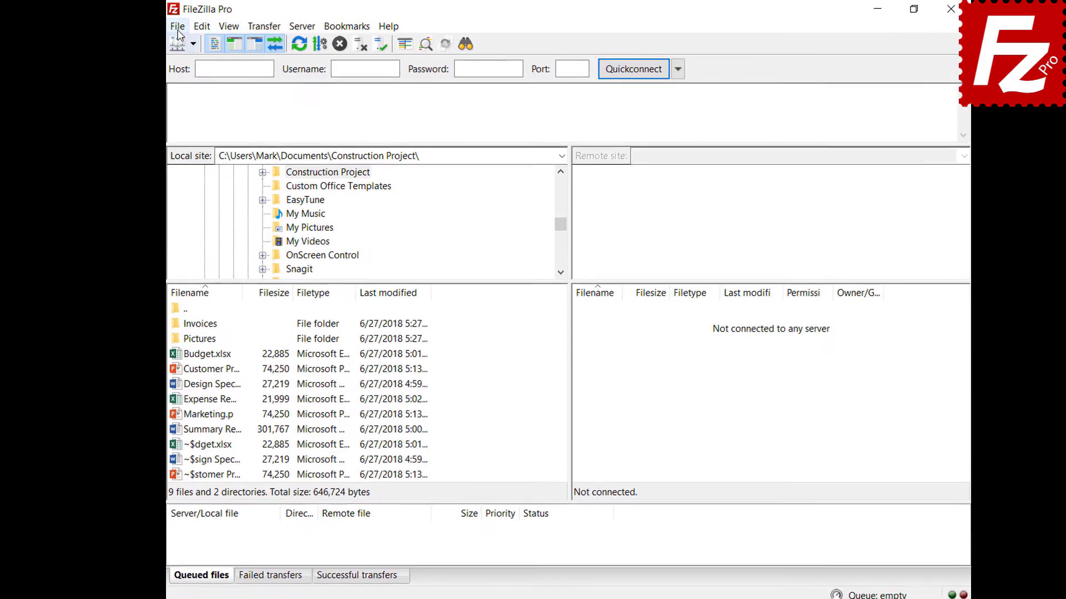
{"action": "left_click", "coordinate": [157, 26]}
{"action": "left_click", "coordinate": [146, 47]}
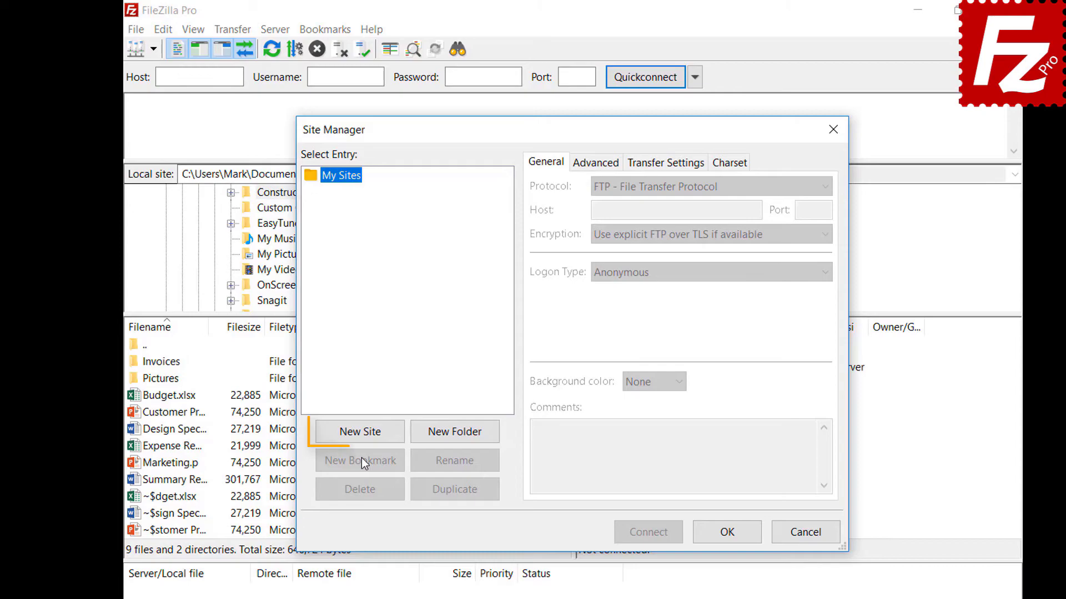
{"action": "left_click", "coordinate": [362, 439]}
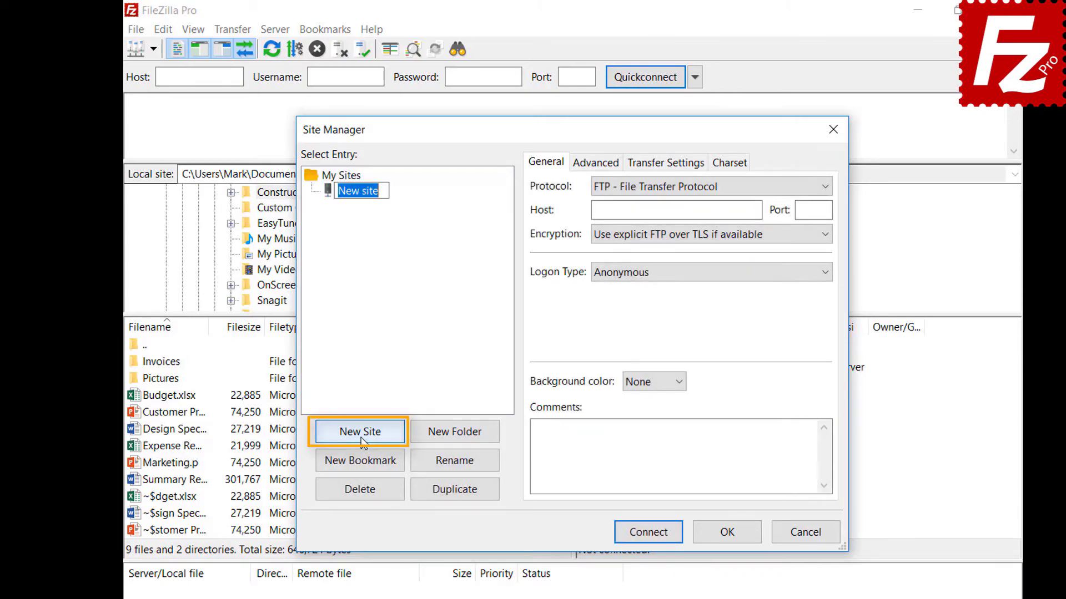
{"action": "type", "text": "D"}
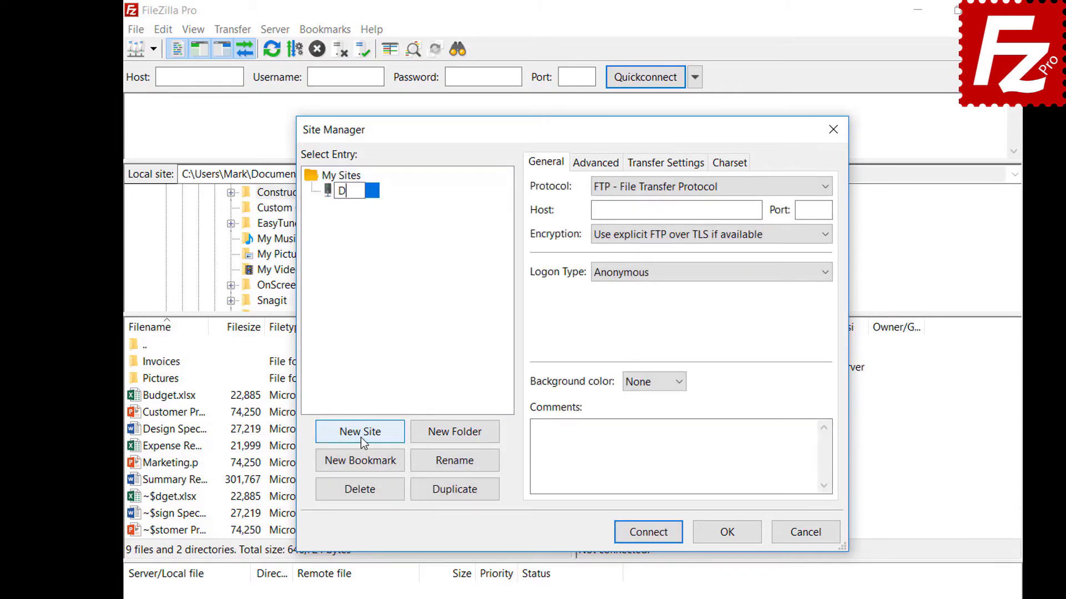
{"action": "type", "text": "ropbox"}
{"action": "left_click", "coordinate": [779, 187]}
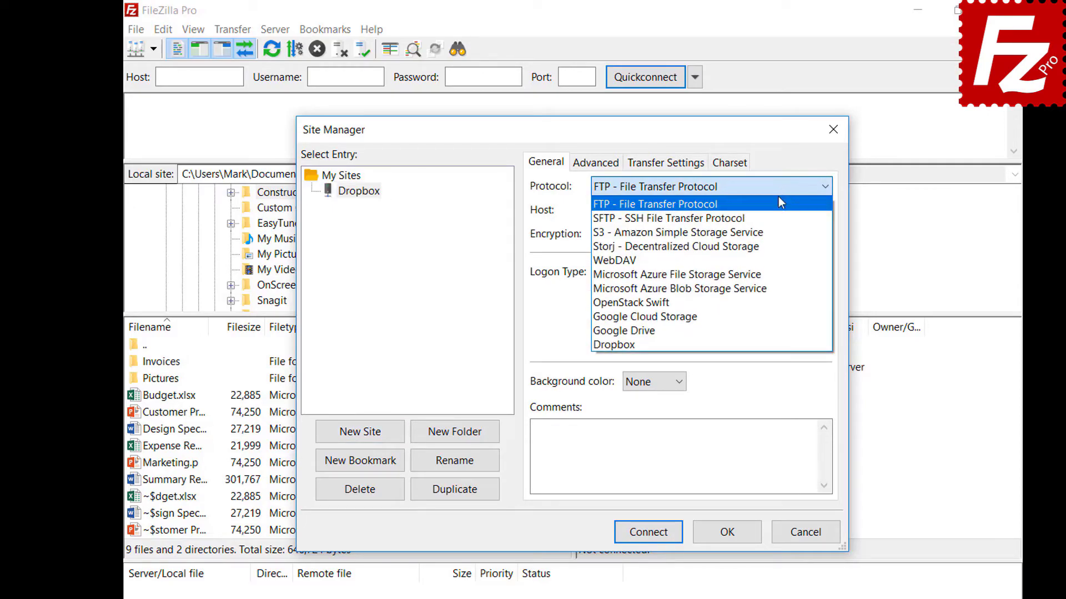
{"action": "left_click", "coordinate": [778, 345]}
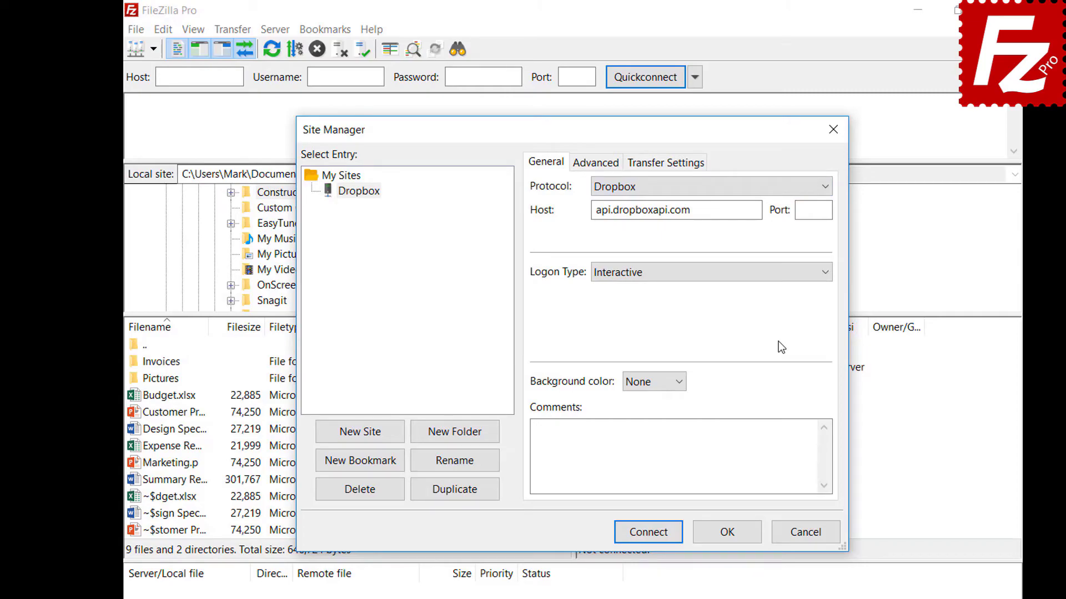
{"action": "left_click", "coordinate": [644, 534]}
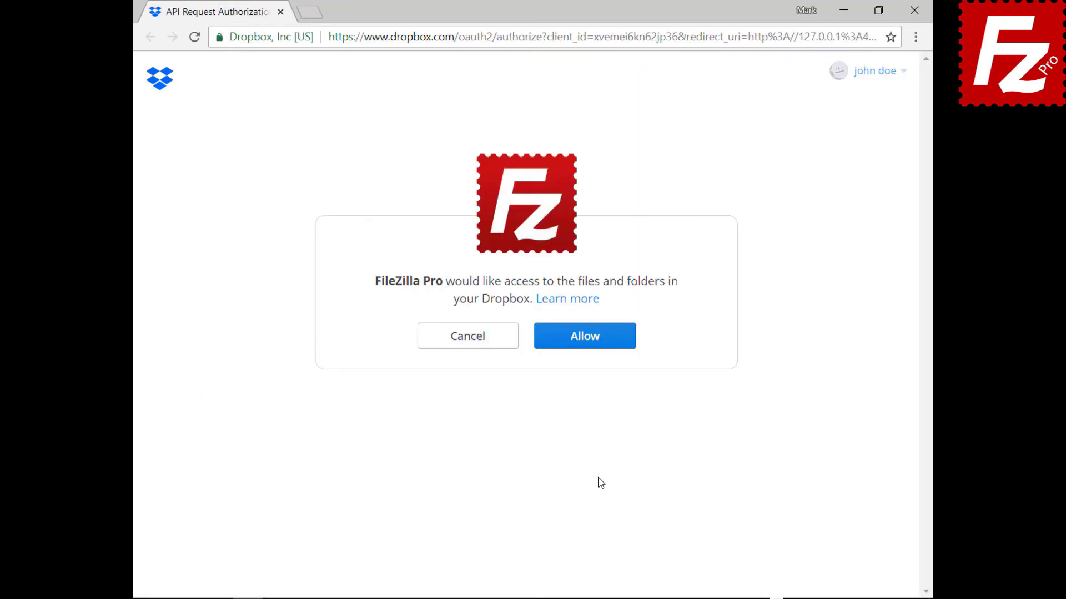
Step: Approve FileZilla Pro's request on the Dropbox API authorization page
{"action": "left_click", "coordinate": [592, 345]}
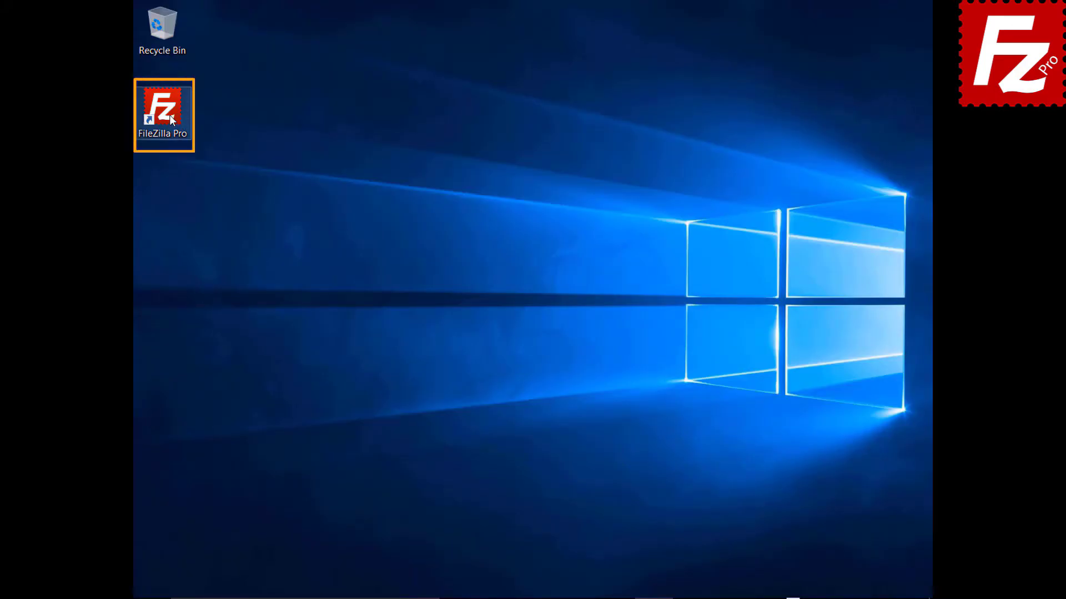
Step: Relaunch FileZilla Pro, create a site named 'OneDrive' using the Microsoft OneDrive protocol, and connect
{"action": "double_click", "coordinate": [169, 115]}
{"action": "left_click", "coordinate": [103, 31]}
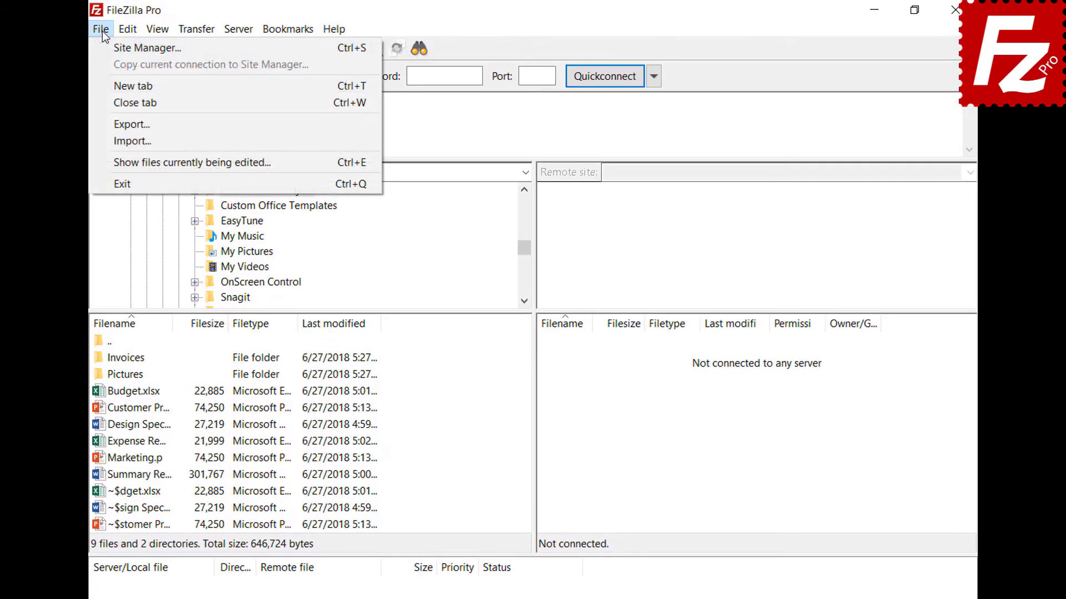
{"action": "left_click", "coordinate": [102, 43]}
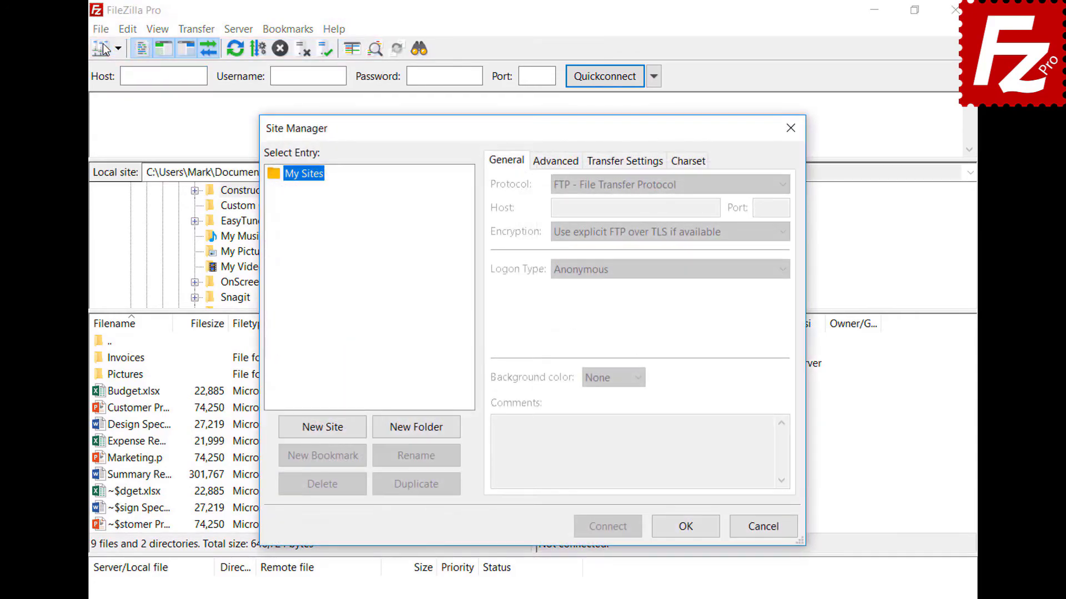
{"action": "left_click", "coordinate": [331, 432]}
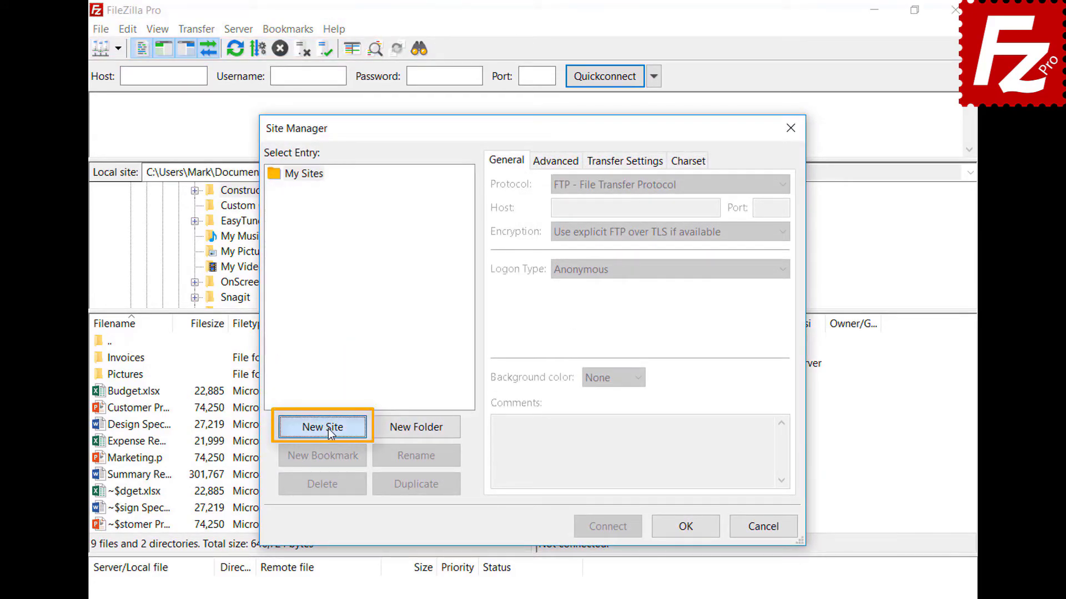
{"action": "type", "text": "OneDr"}
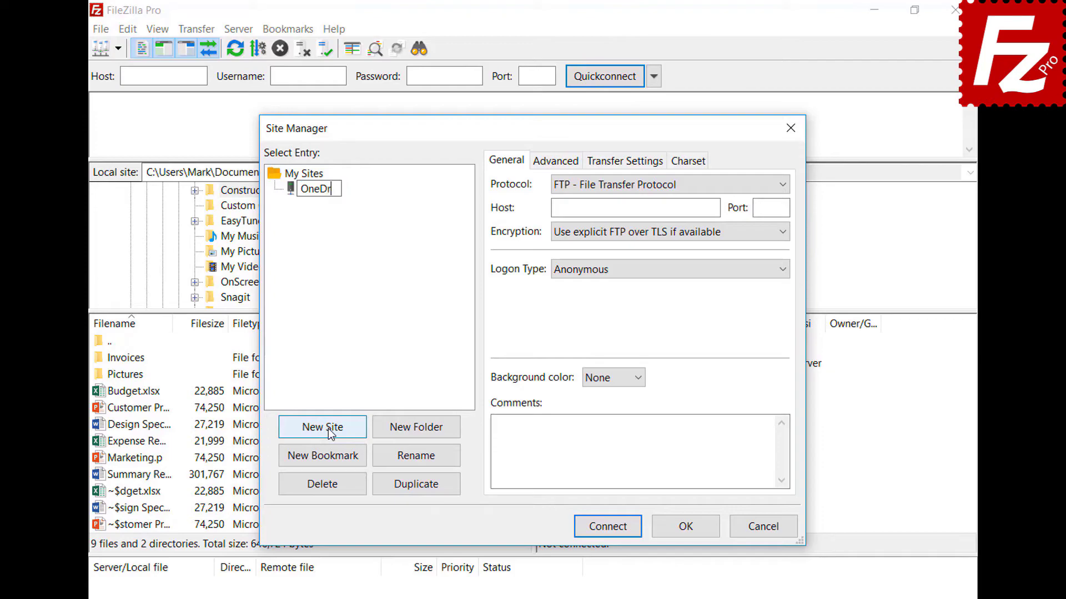
{"action": "type", "text": "ive"}
{"action": "left_click", "coordinate": [608, 188]}
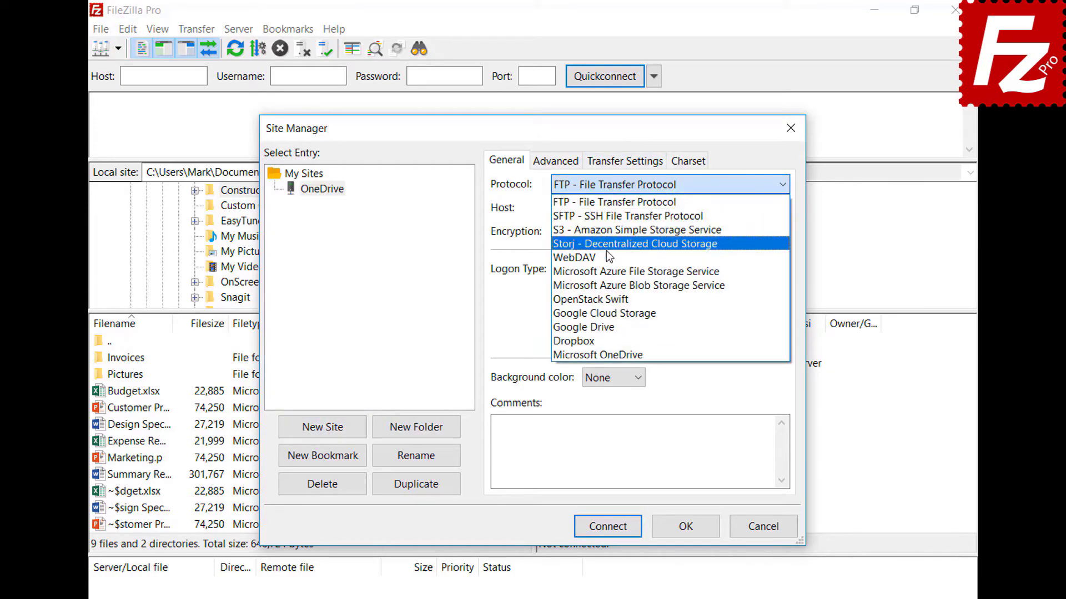
{"action": "left_click", "coordinate": [612, 353]}
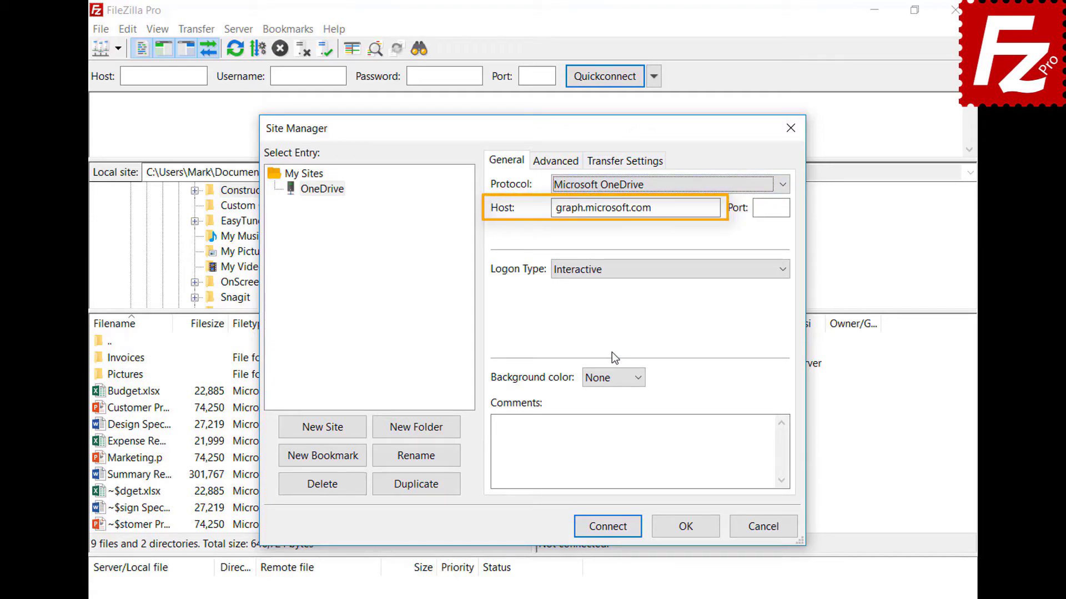
{"action": "left_click", "coordinate": [607, 528]}
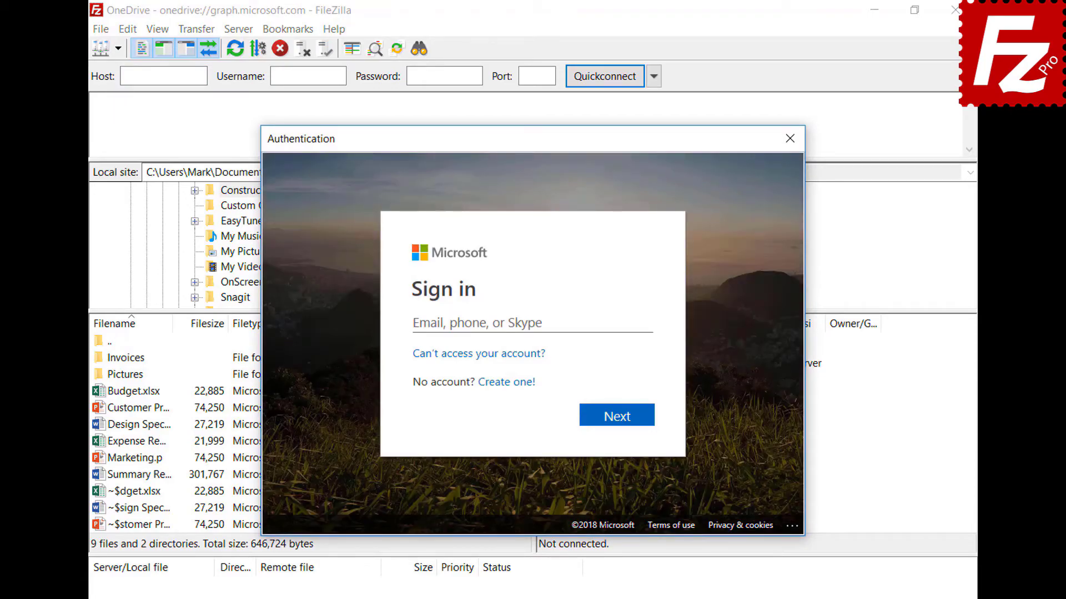
Step: Sign in with the Microsoft account e-mail and password, then accept the OneDrive permission request
{"action": "left_click", "coordinate": [596, 323]}
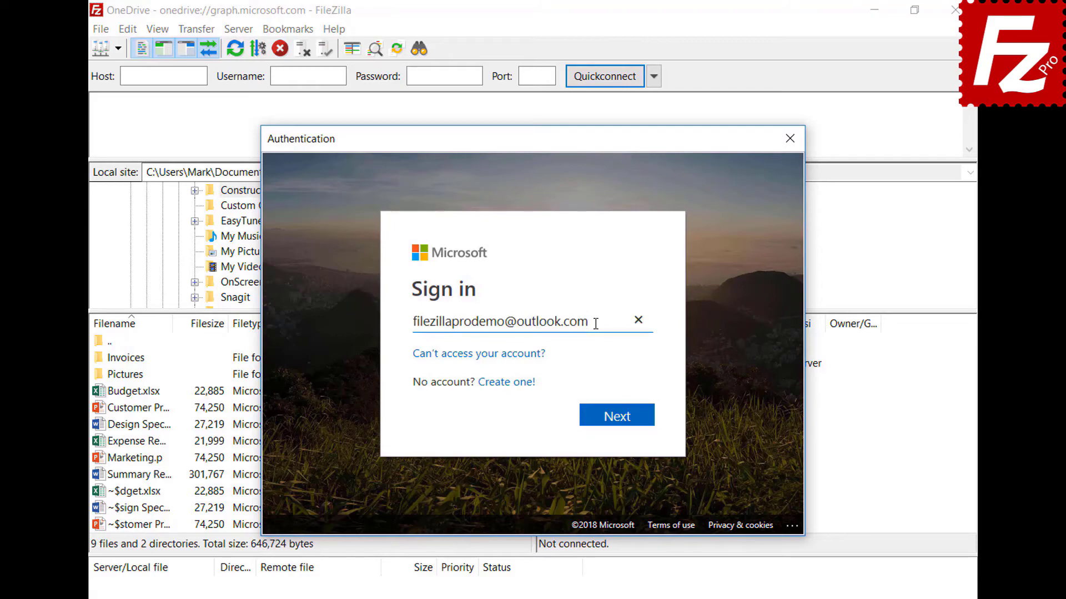
{"action": "left_click", "coordinate": [619, 429]}
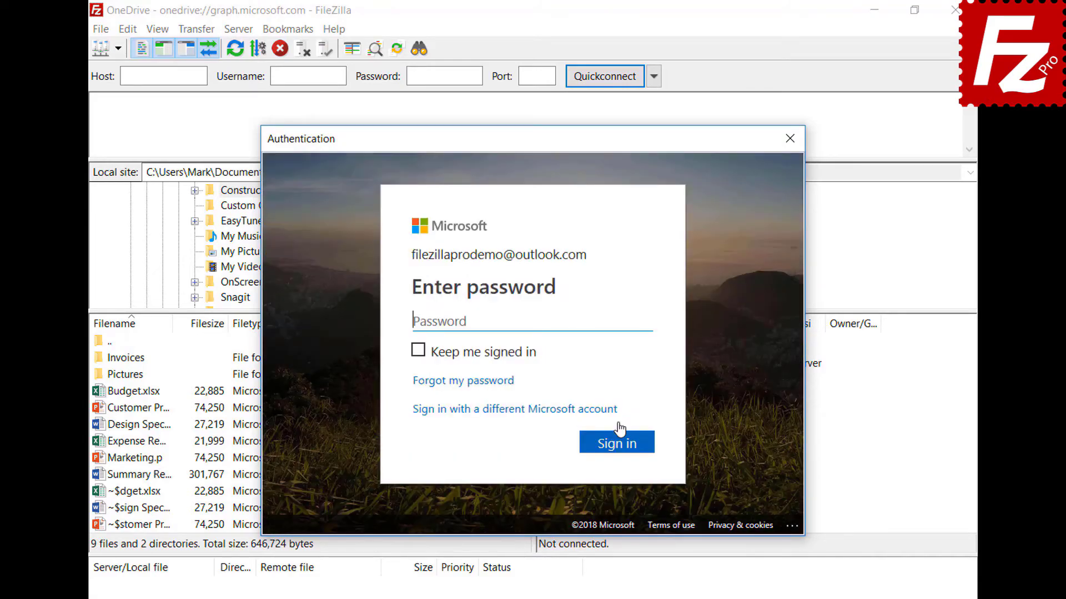
{"action": "key", "text": "ctrl+v"}
{"action": "left_click", "coordinate": [623, 460]}
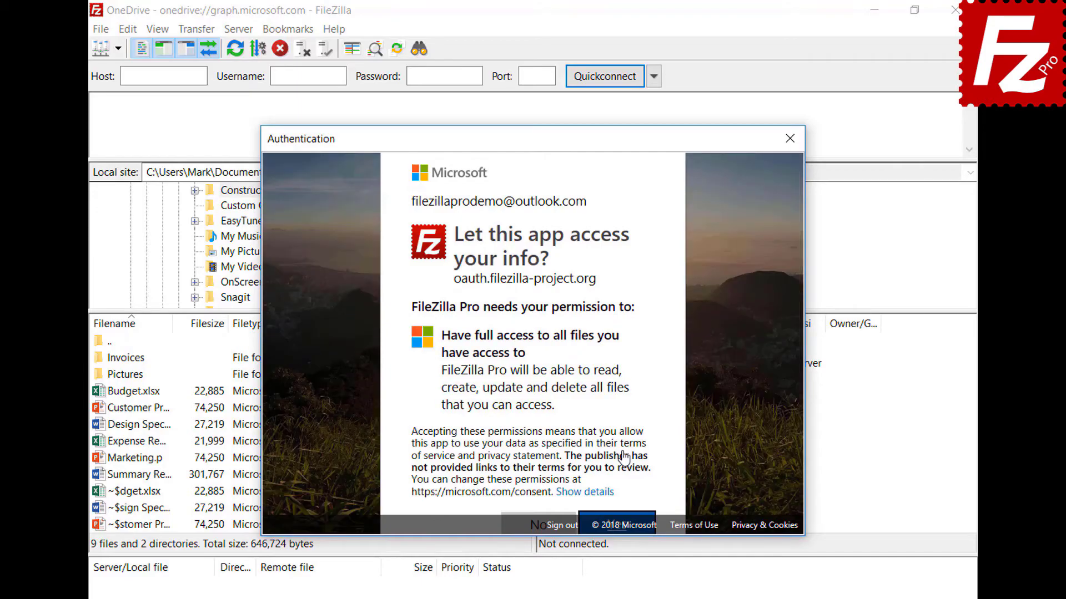
{"action": "scroll", "coordinate": [796, 240], "scroll_direction": "down", "scroll_amount": 2}
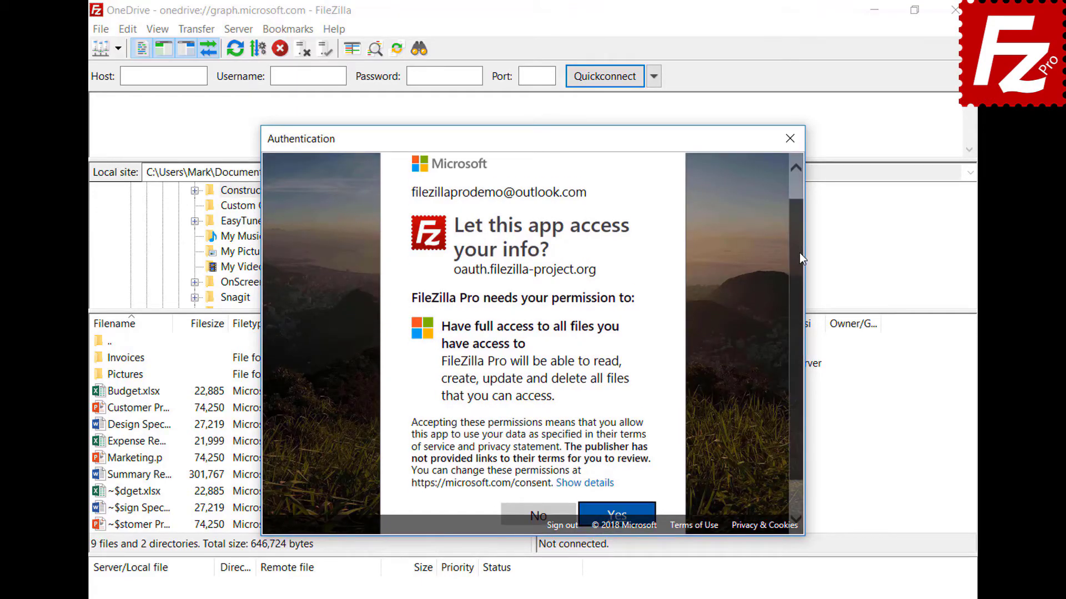
{"action": "left_click", "coordinate": [620, 483]}
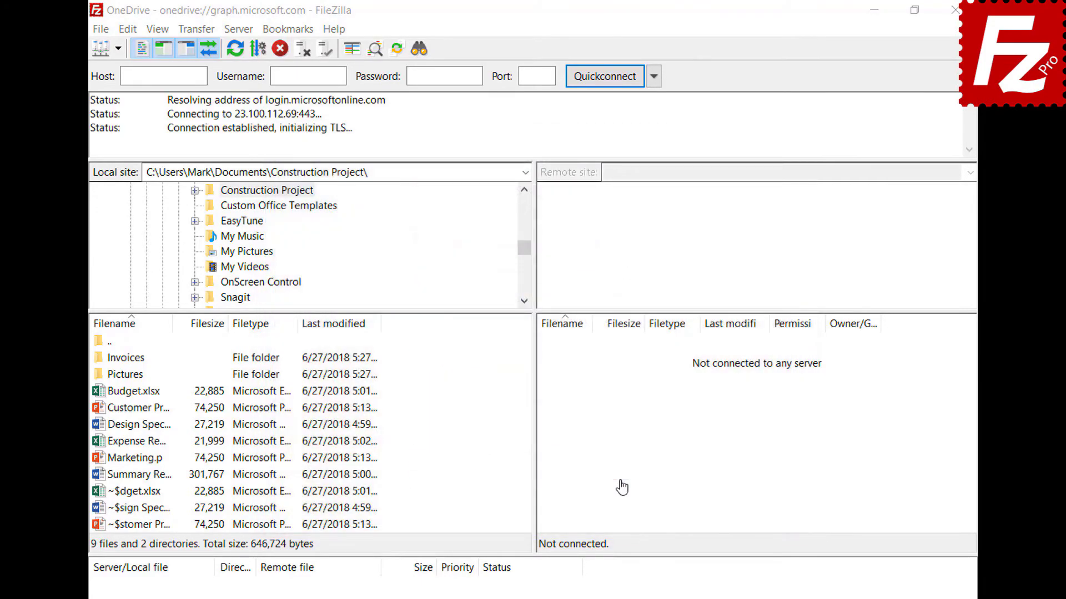
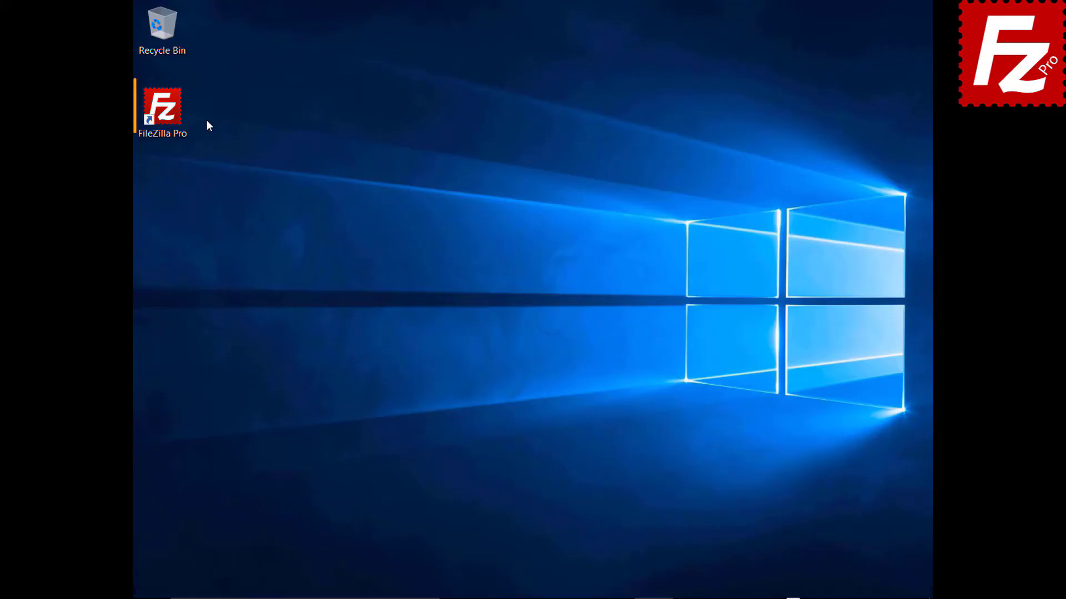
Step: Launch FileZilla Pro and connect to the saved OneDrive site from the Site Manager dropdown
{"action": "double_click", "coordinate": [169, 114]}
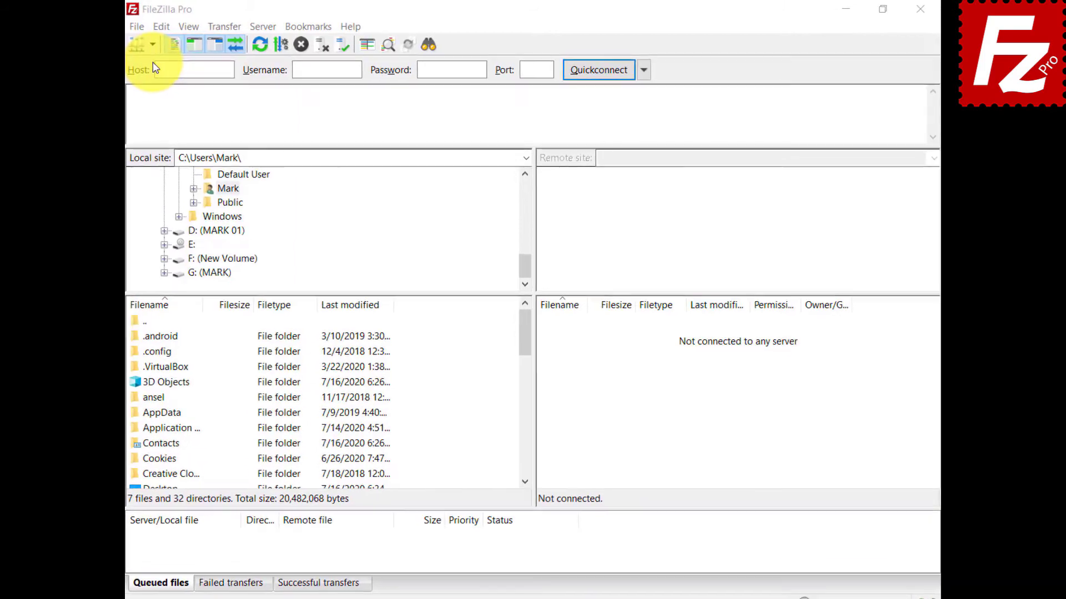
{"action": "left_click", "coordinate": [140, 47]}
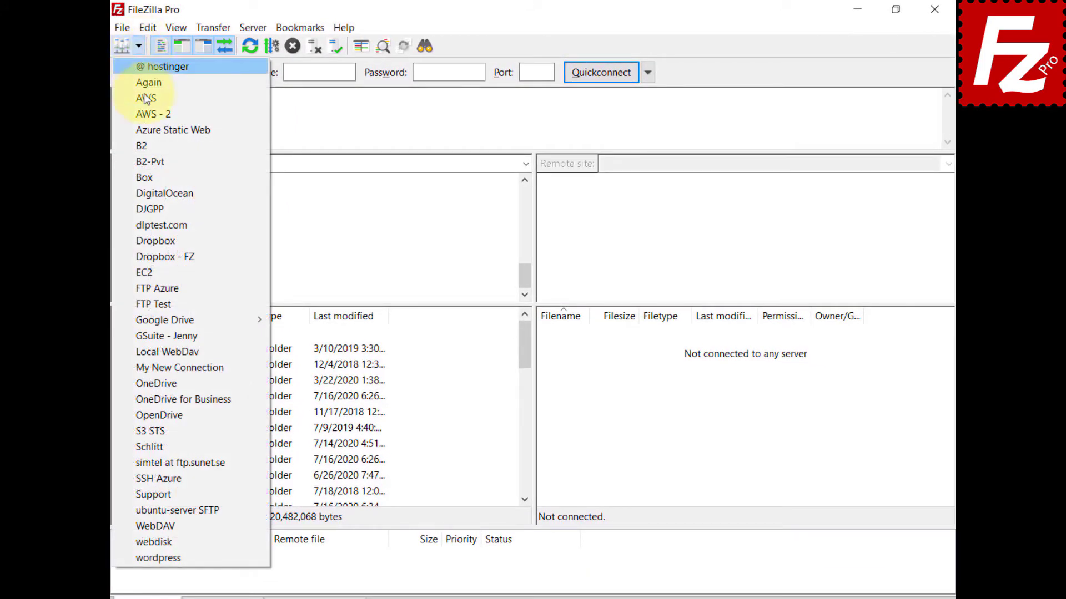
{"action": "left_click", "coordinate": [145, 383]}
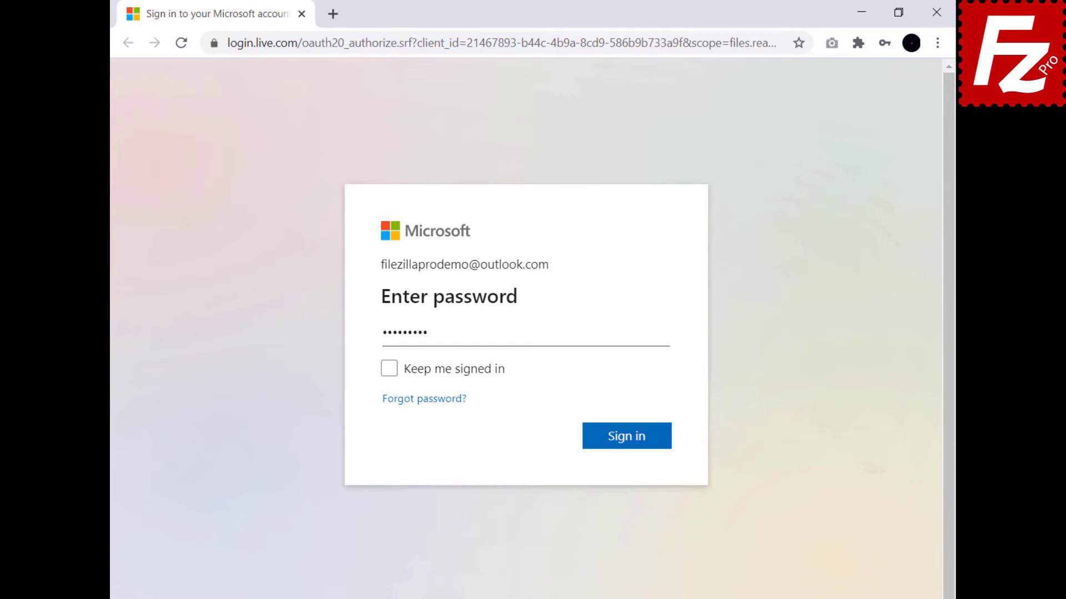
Step: Finish the Microsoft sign-in and copy the FileZilla Pro authorization code to the clipboard
{"action": "left_click", "coordinate": [630, 438]}
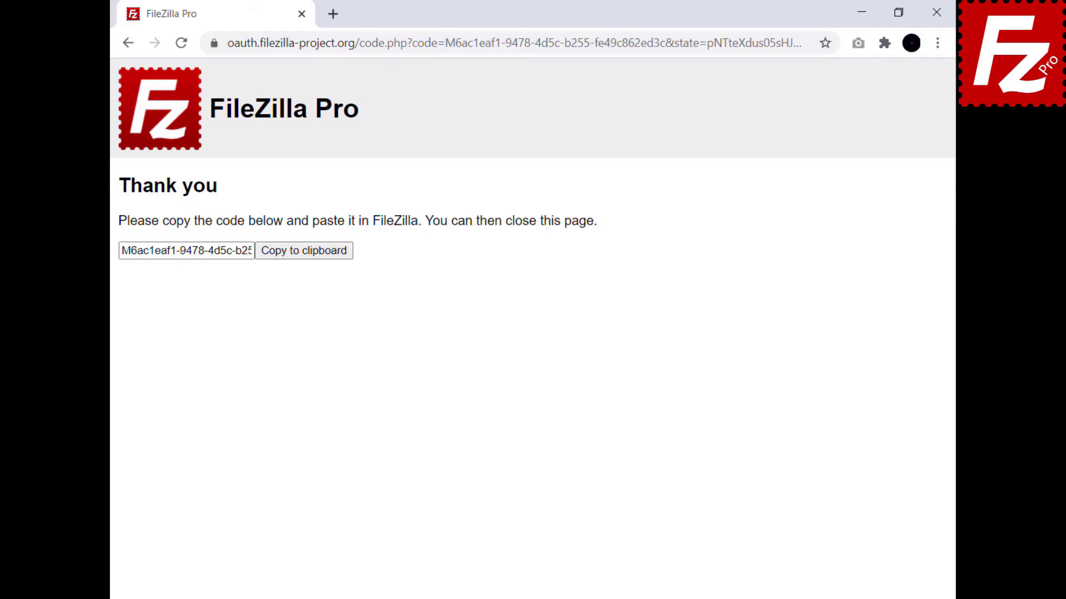
{"action": "left_click", "coordinate": [302, 256]}
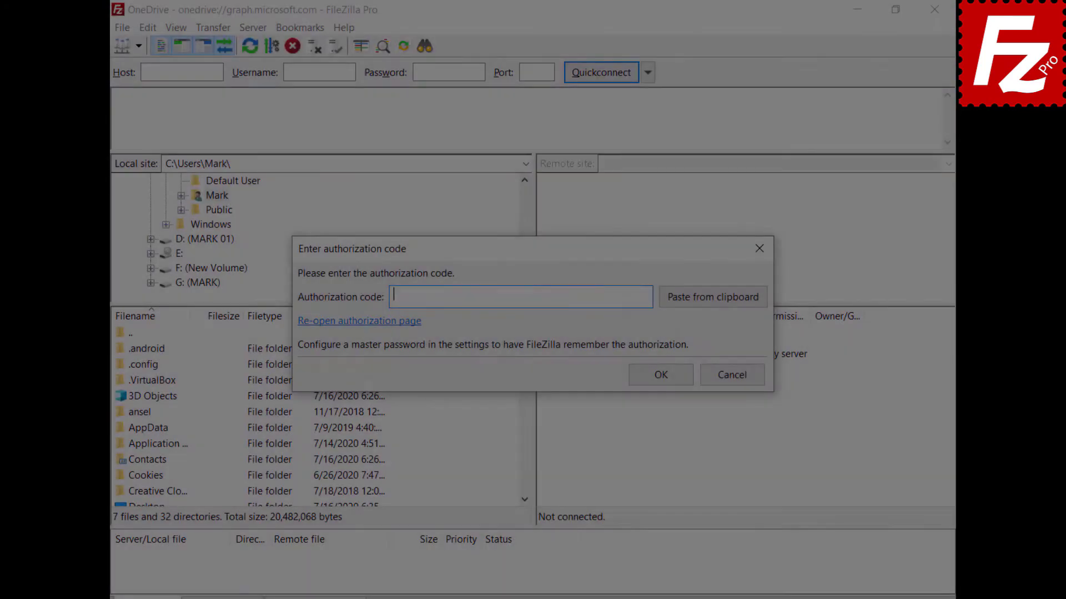
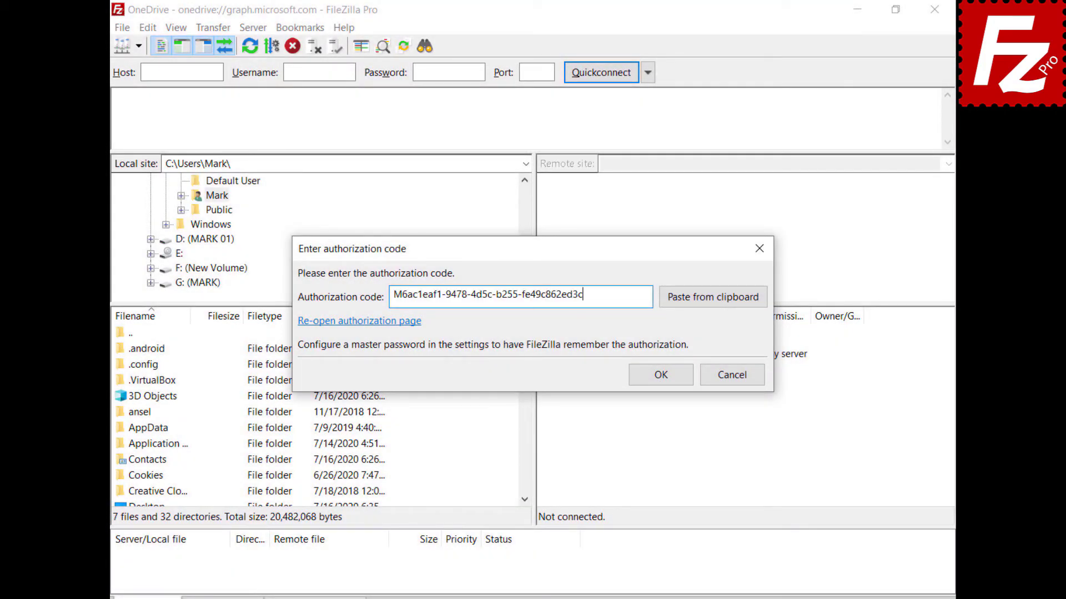
Step: Submit the authorization code, go to /My Drives/OneDrive/Documents/Construction Project, and select Budget.xlsx
{"action": "left_click", "coordinate": [667, 374]}
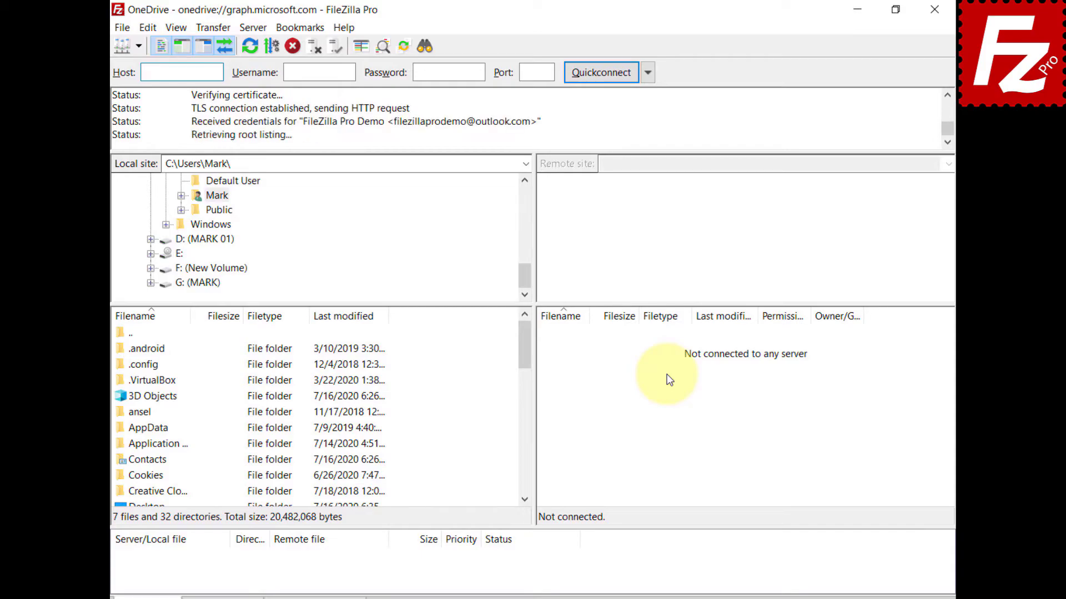
{"action": "type", "text": "/My Drives/OneDrive/Documents/Construction Project"}
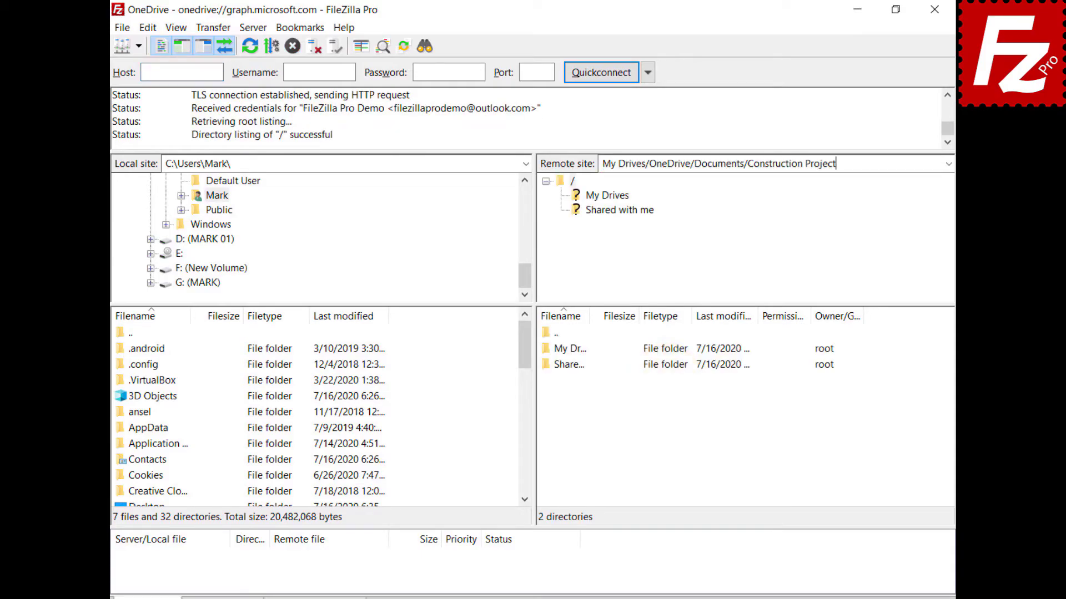
{"action": "key", "text": "Return"}
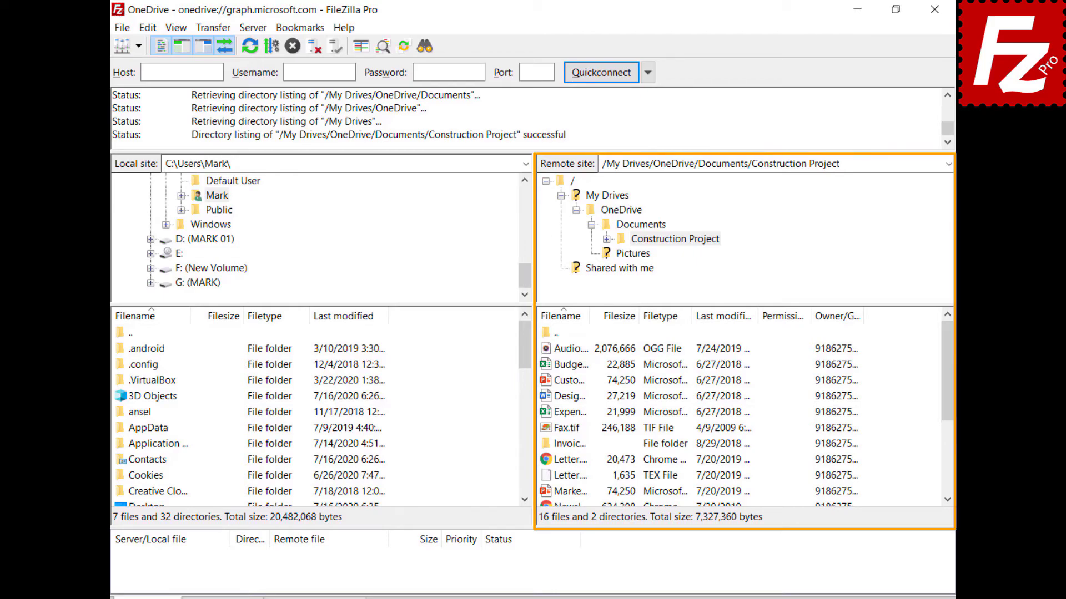
{"action": "left_click", "coordinate": [546, 366]}
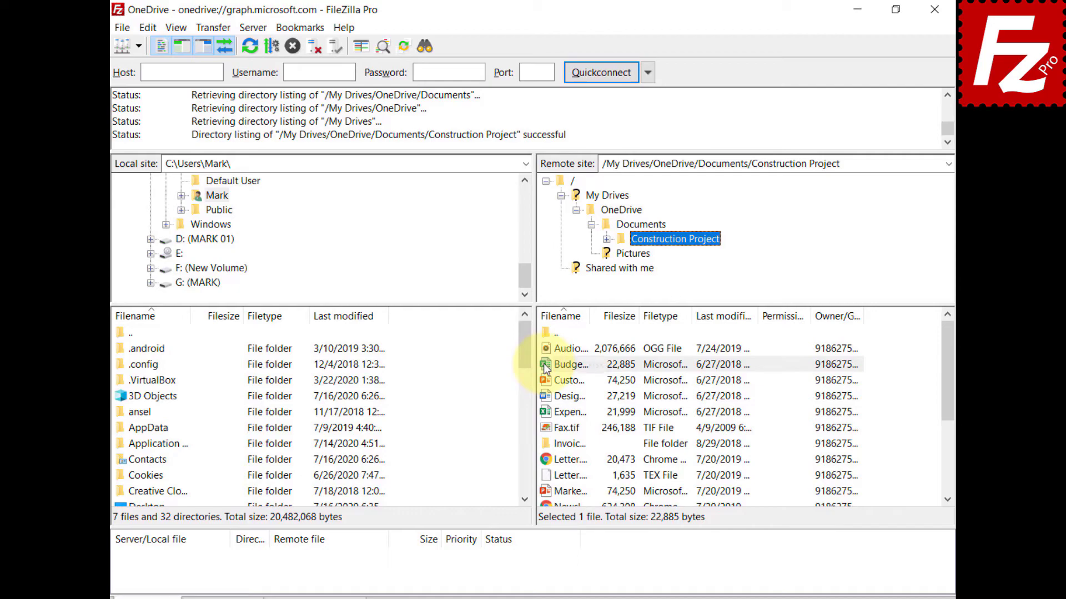
Step: Open sharing for Budget.xlsx and add the grantee's e-mail address
{"action": "right_click", "coordinate": [545, 368]}
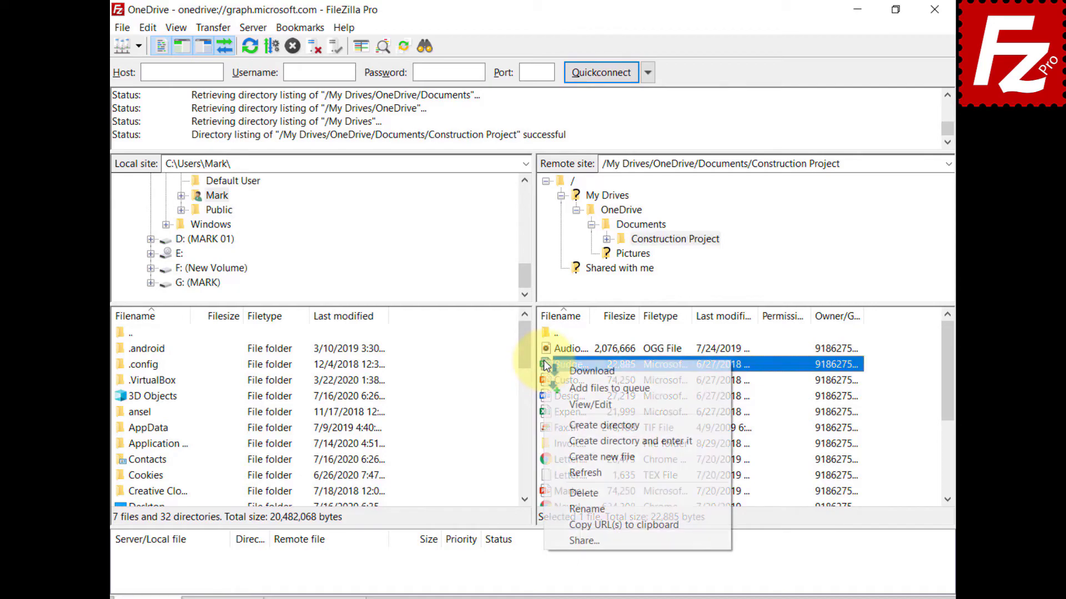
{"action": "left_click", "coordinate": [572, 538]}
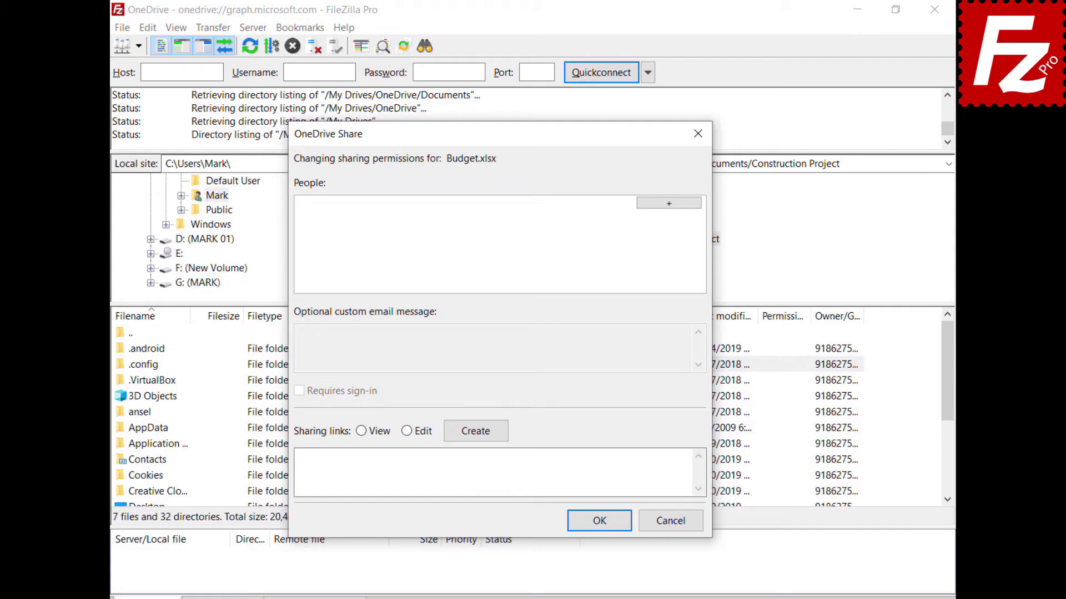
{"action": "left_click", "coordinate": [668, 203]}
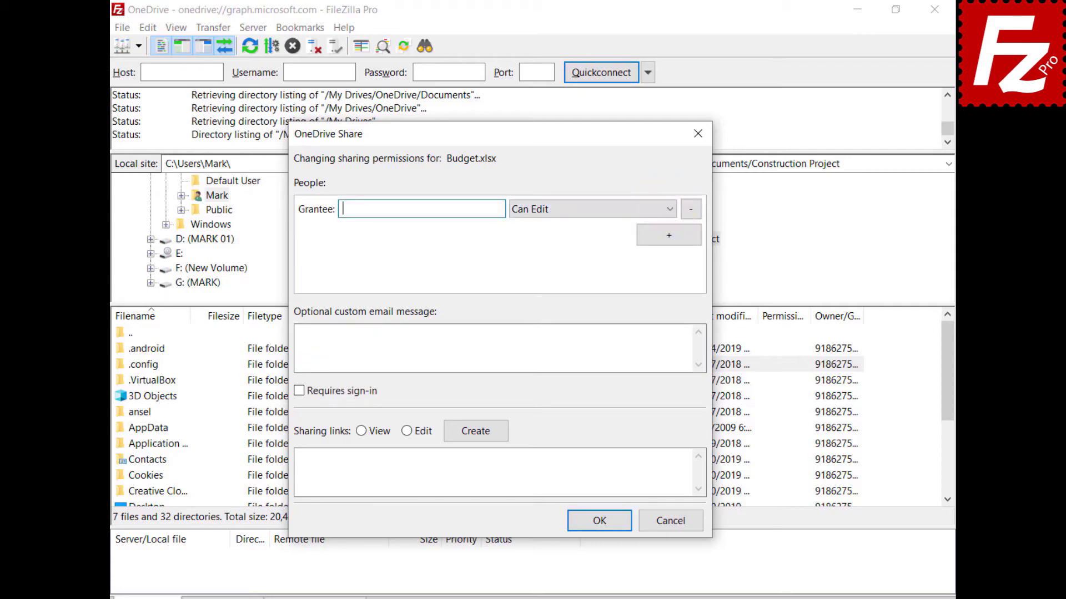
{"action": "key", "text": "ctrl+v"}
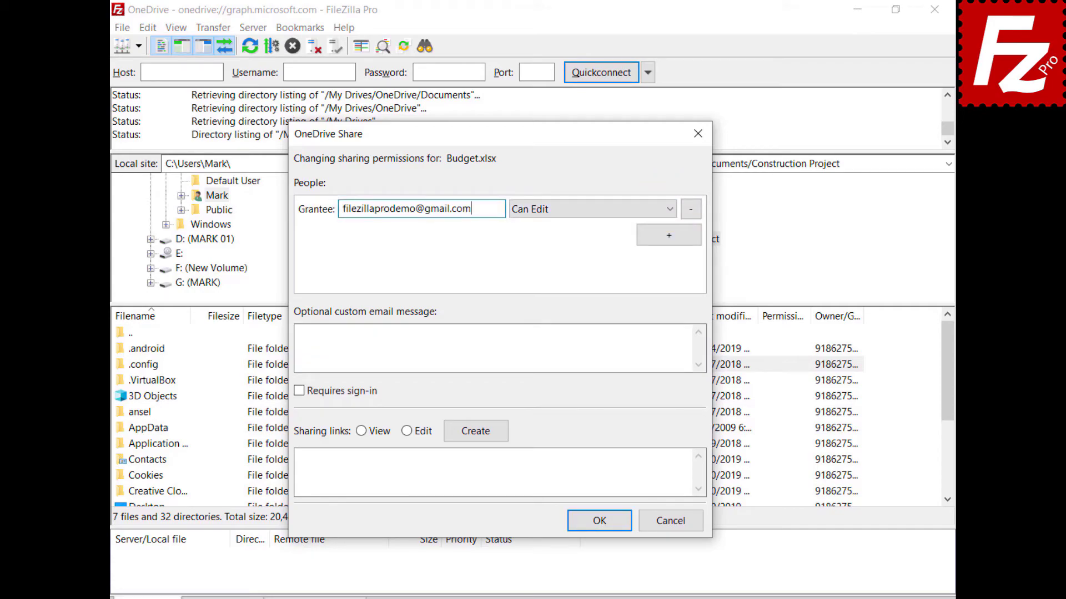
Step: Keep Can Edit access, add the message 'Shared with Filezilla Pro', and create a view-only link
{"action": "left_click", "coordinate": [564, 215]}
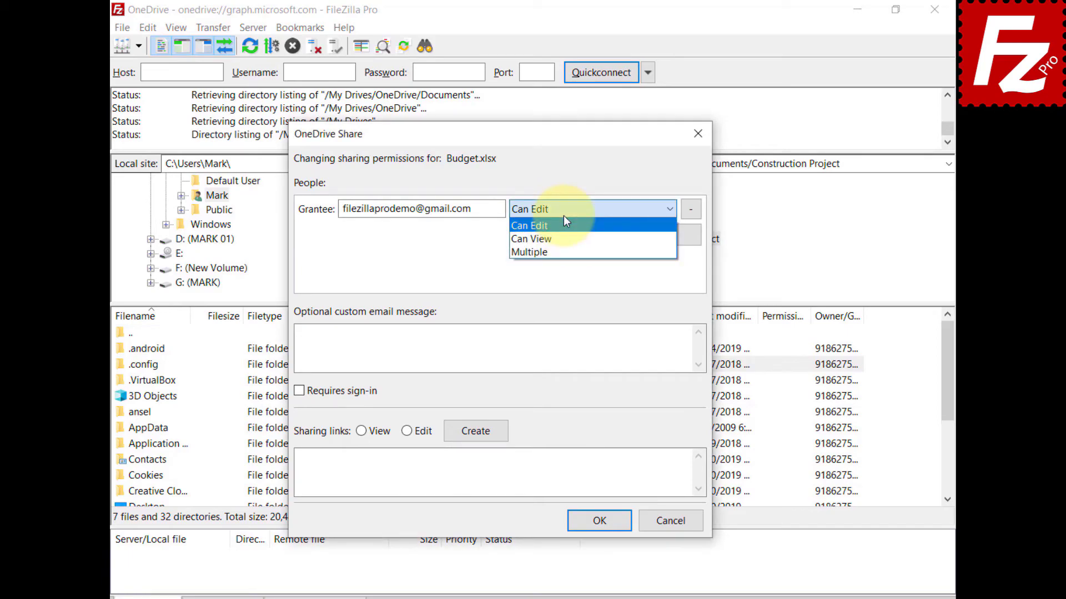
{"action": "left_click", "coordinate": [333, 335]}
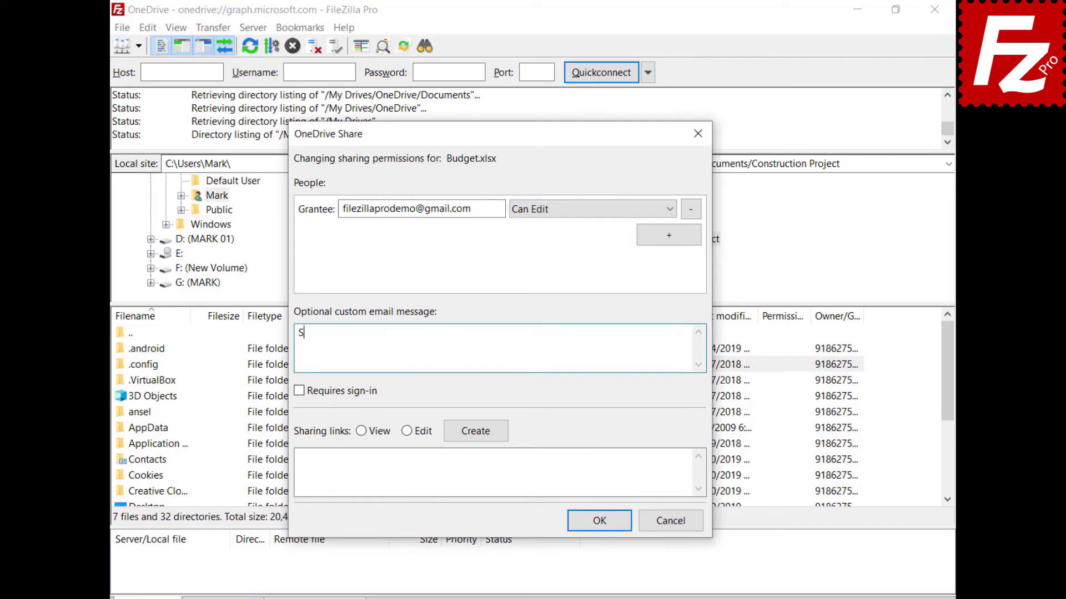
{"action": "type", "text": "Shared with Filezilla Pro"}
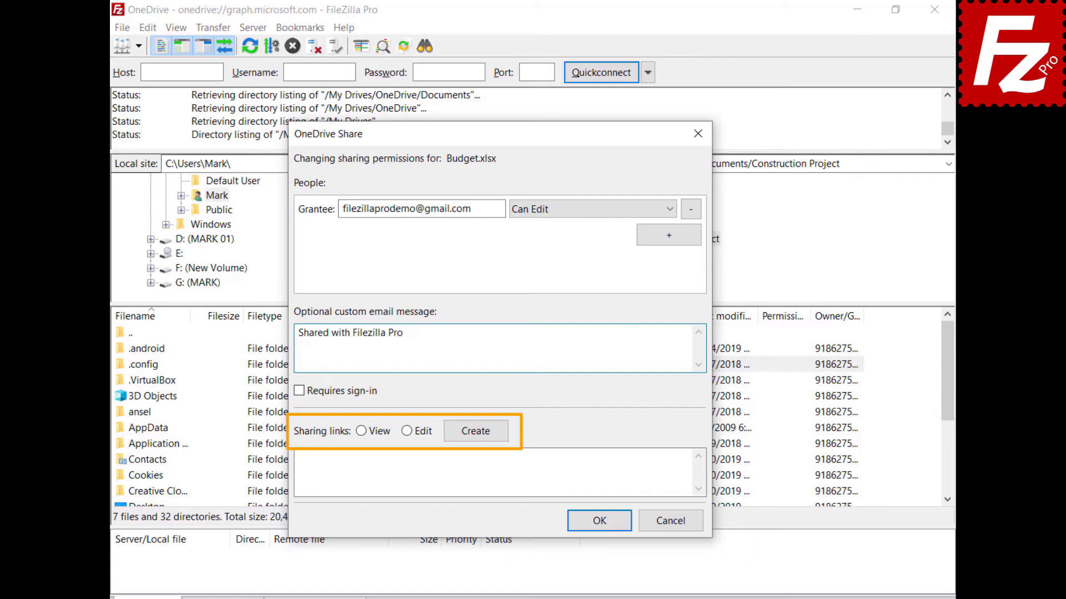
{"action": "left_click", "coordinate": [361, 431]}
{"action": "left_click", "coordinate": [476, 431]}
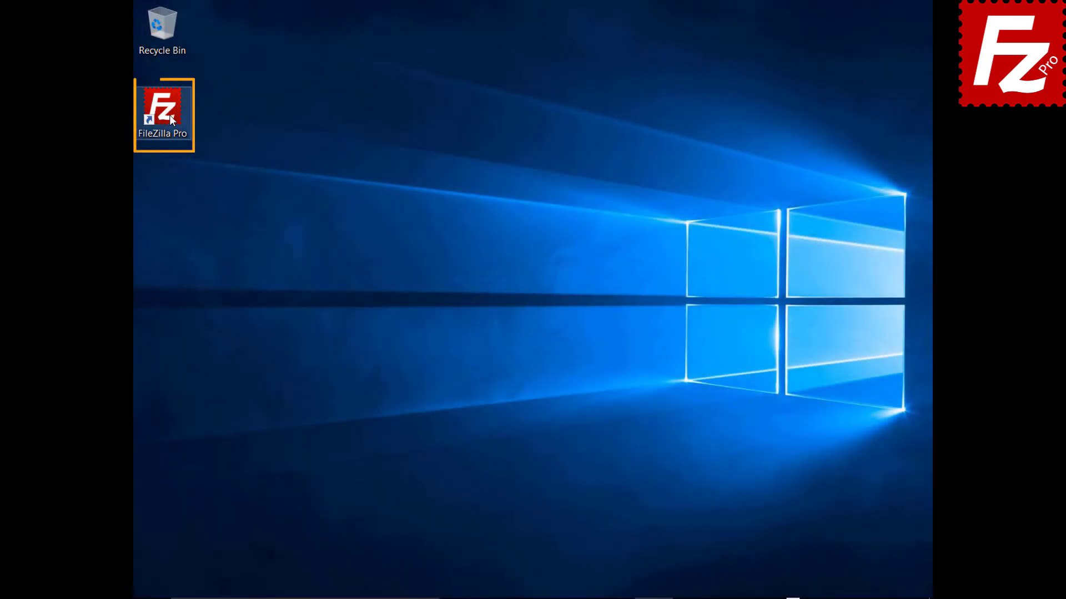
Step: Relaunch FileZilla Pro, create a Microsoft OneDrive site named 'OneDrive for Business', and connect
{"action": "double_click", "coordinate": [168, 115]}
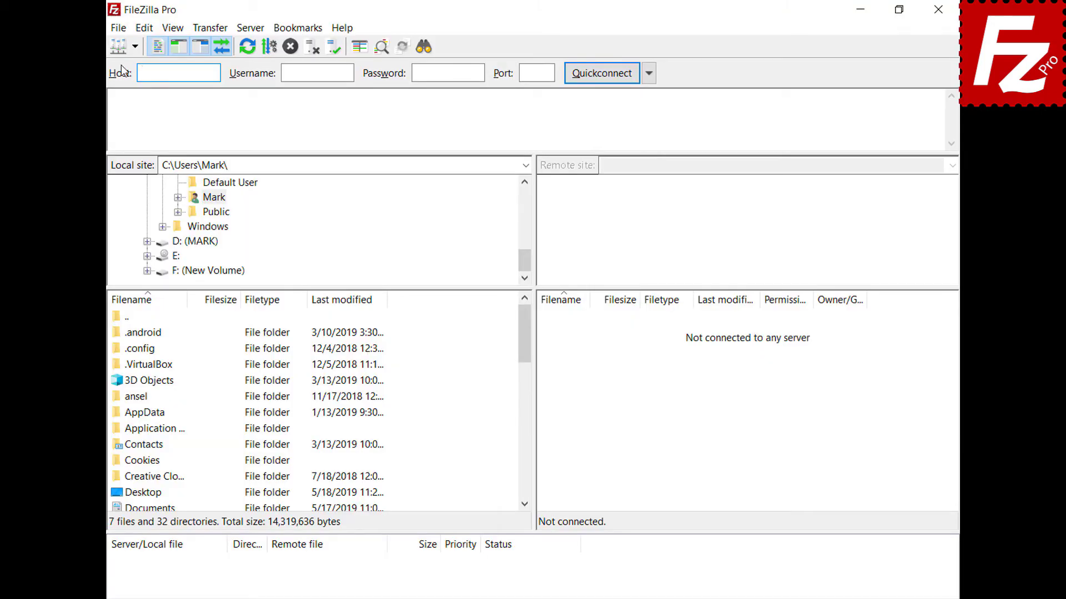
{"action": "left_click", "coordinate": [121, 31]}
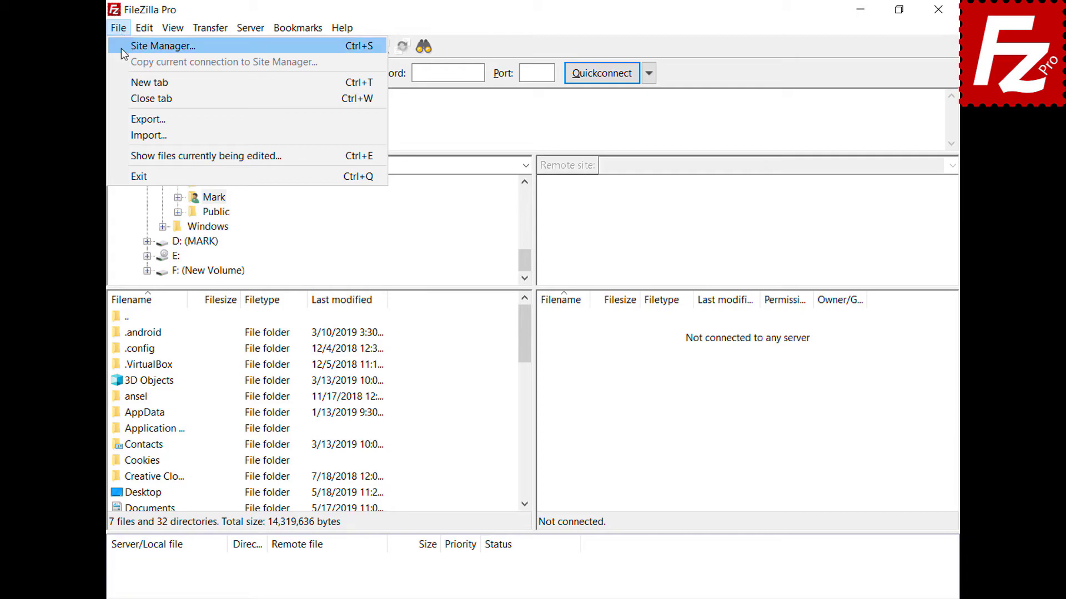
{"action": "left_click", "coordinate": [121, 48]}
{"action": "left_click", "coordinate": [336, 415]}
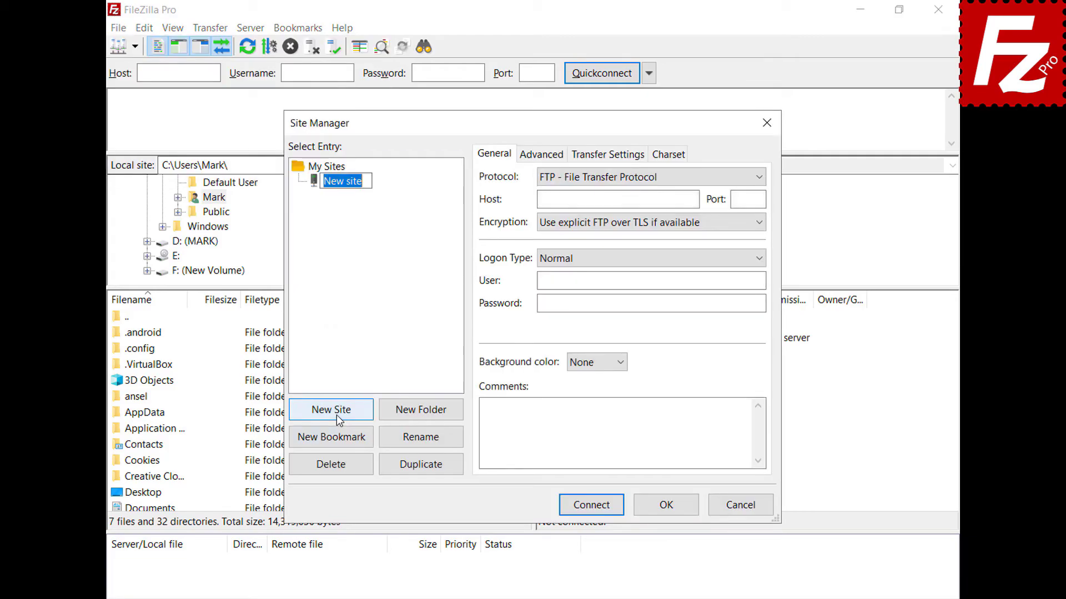
{"action": "type", "text": "OneDrive"}
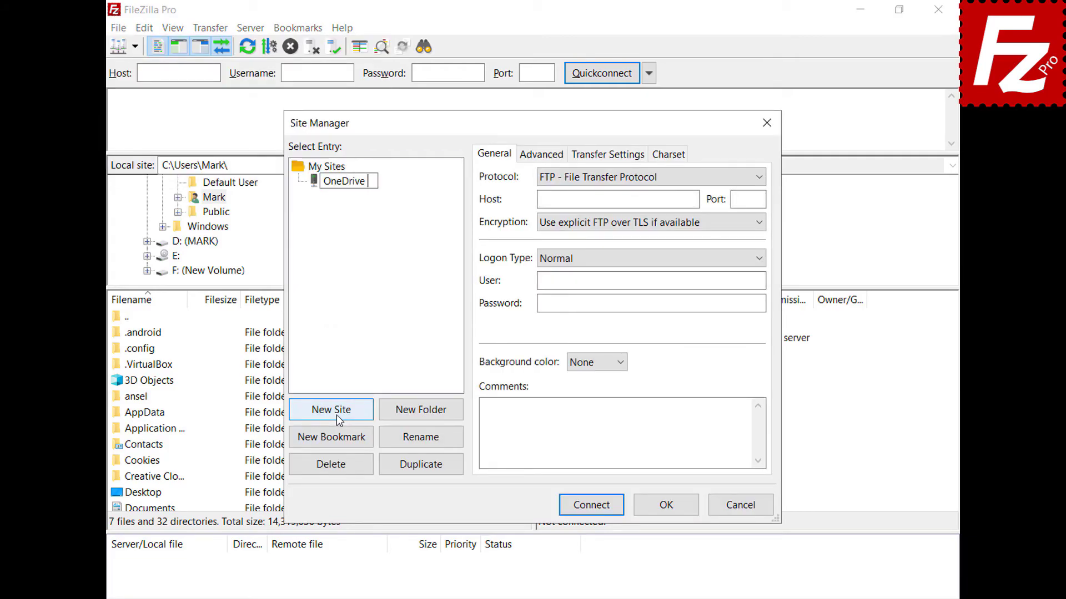
{"action": "type", "text": " for Business"}
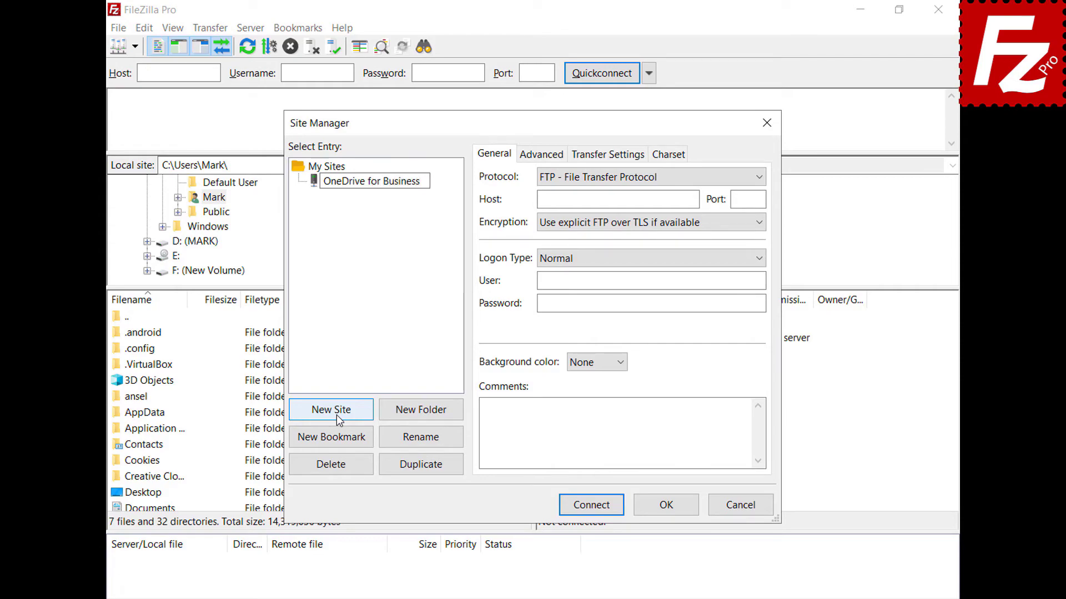
{"action": "left_click", "coordinate": [764, 179]}
{"action": "left_click", "coordinate": [748, 340]}
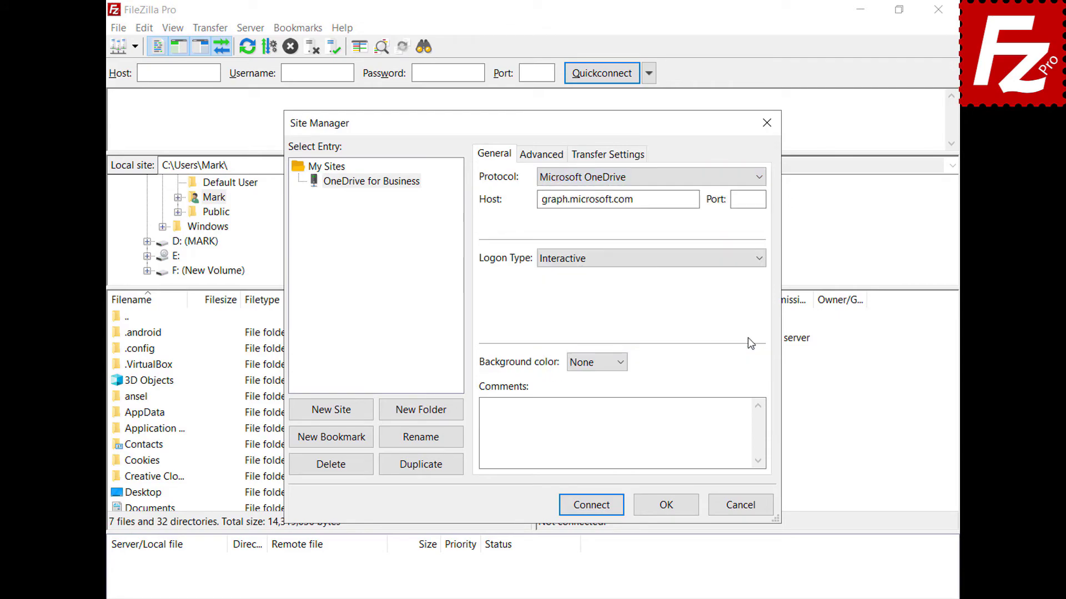
{"action": "left_click", "coordinate": [591, 506]}
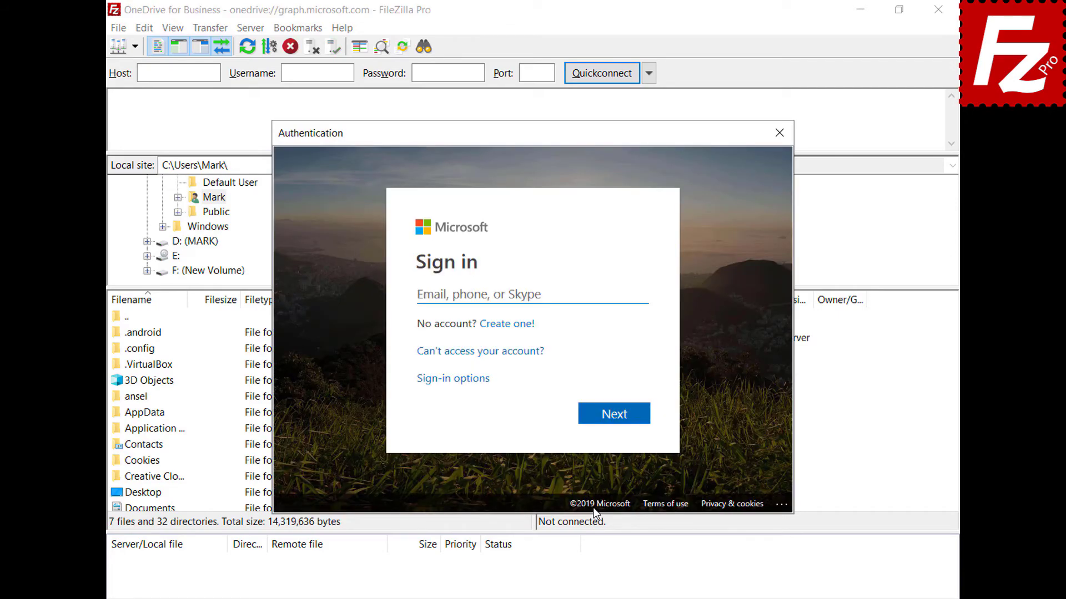
Step: Sign in with the Microsoft account e-mail and password
{"action": "key", "text": "ctrl+v"}
{"action": "left_click", "coordinate": [619, 422]}
{"action": "key", "text": "ctrl+v"}
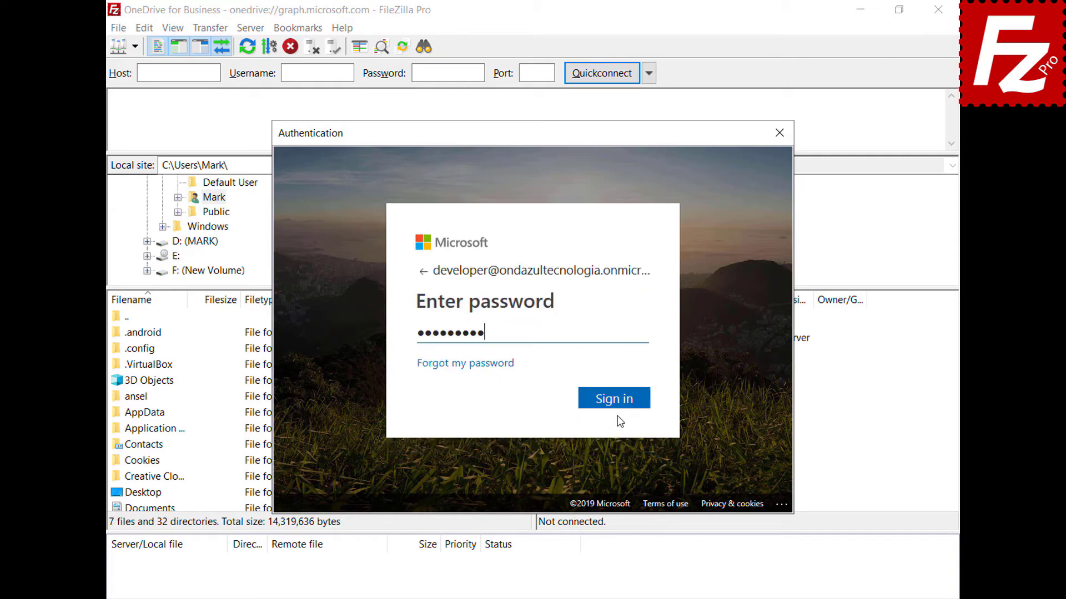
{"action": "left_click", "coordinate": [617, 402]}
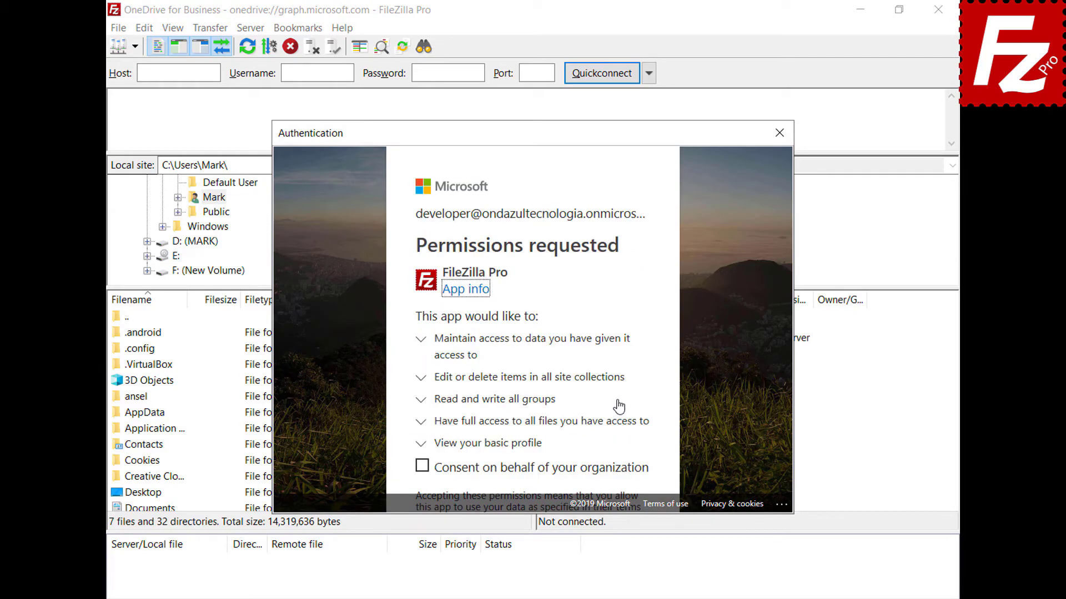
Step: Consent for the organization, accept the permissions, and open /My Drives/OneDrive
{"action": "left_click", "coordinate": [422, 466]}
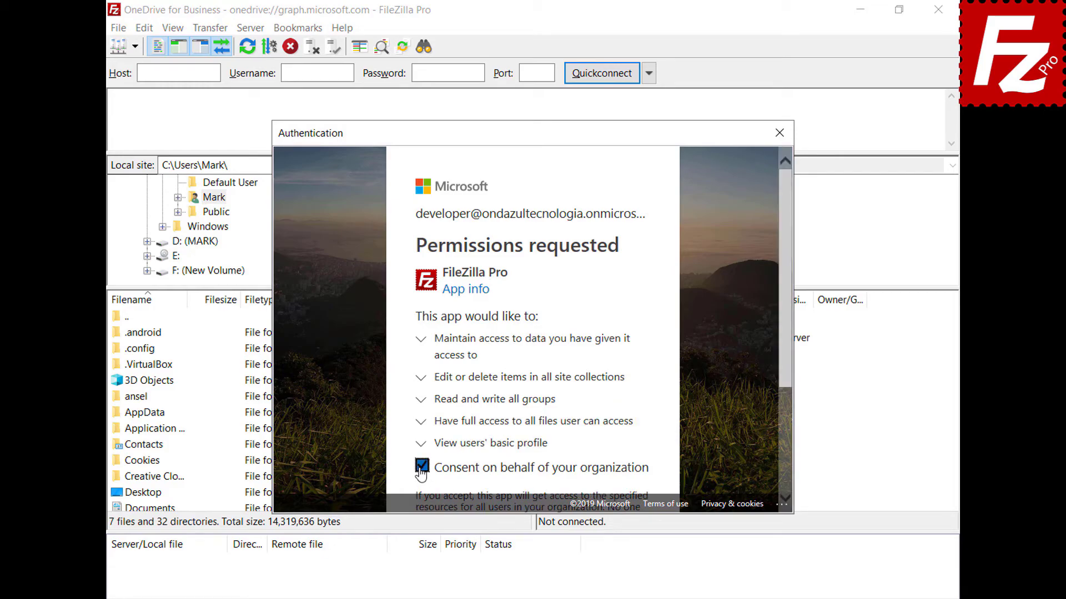
{"action": "left_click_drag", "start_coordinate": [784, 365], "coordinate": [783, 476]}
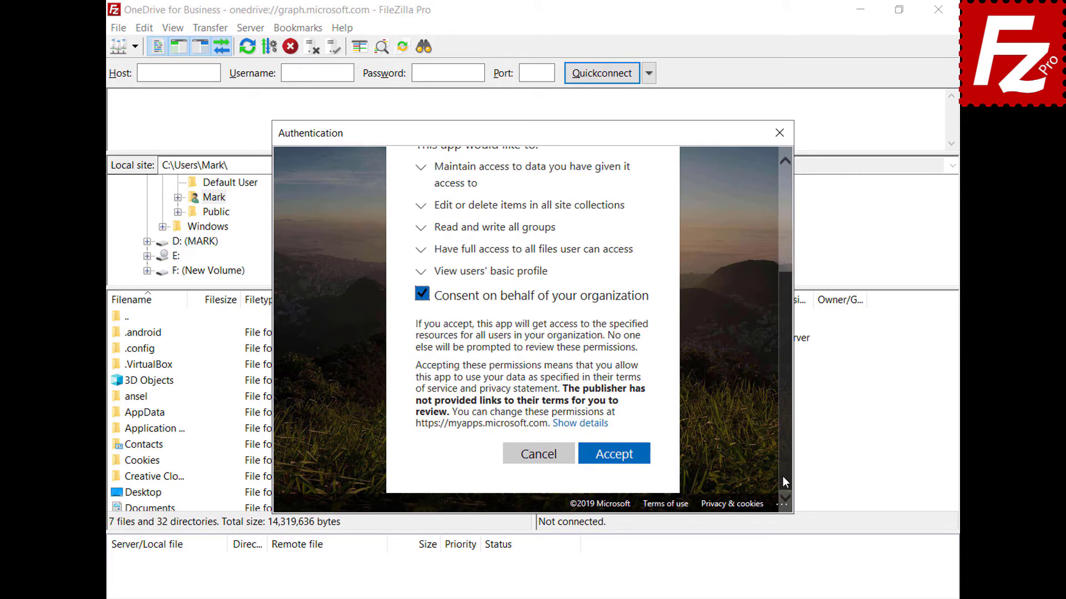
{"action": "left_click", "coordinate": [610, 456]}
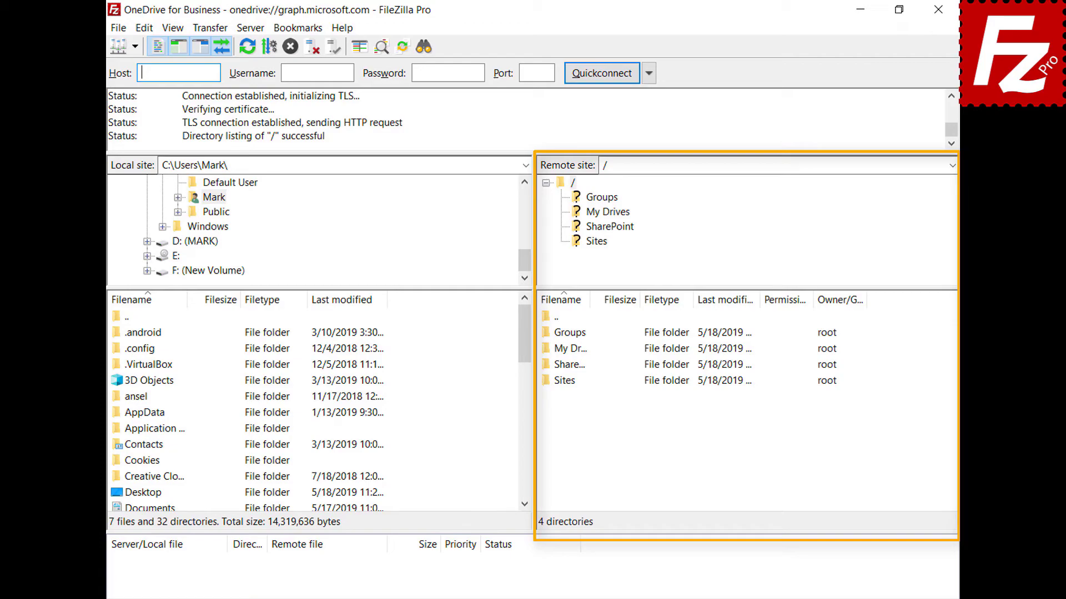
{"action": "double_click", "coordinate": [563, 350]}
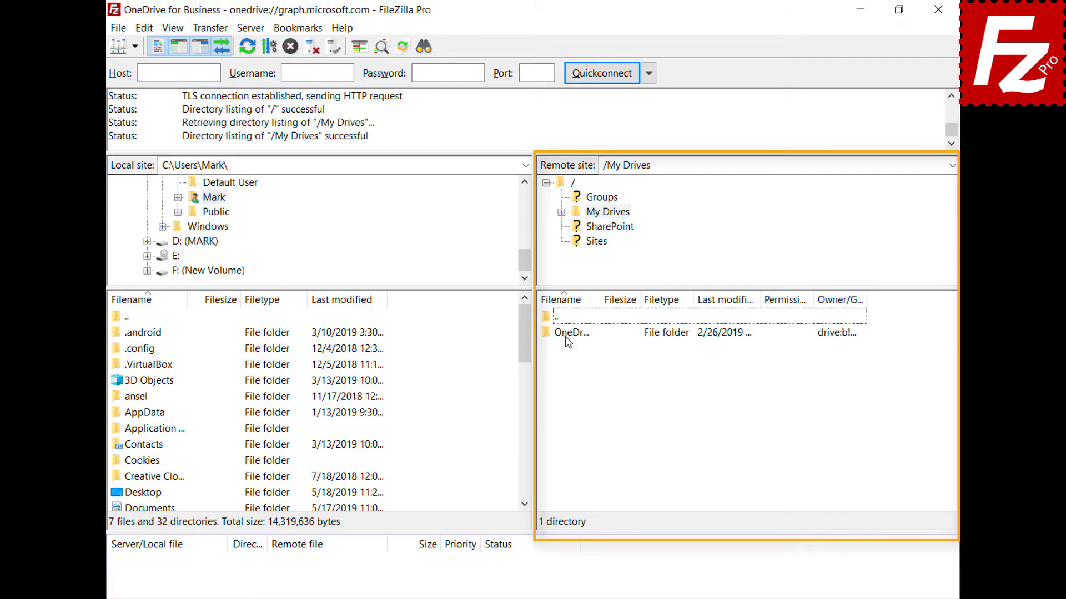
{"action": "double_click", "coordinate": [565, 336]}
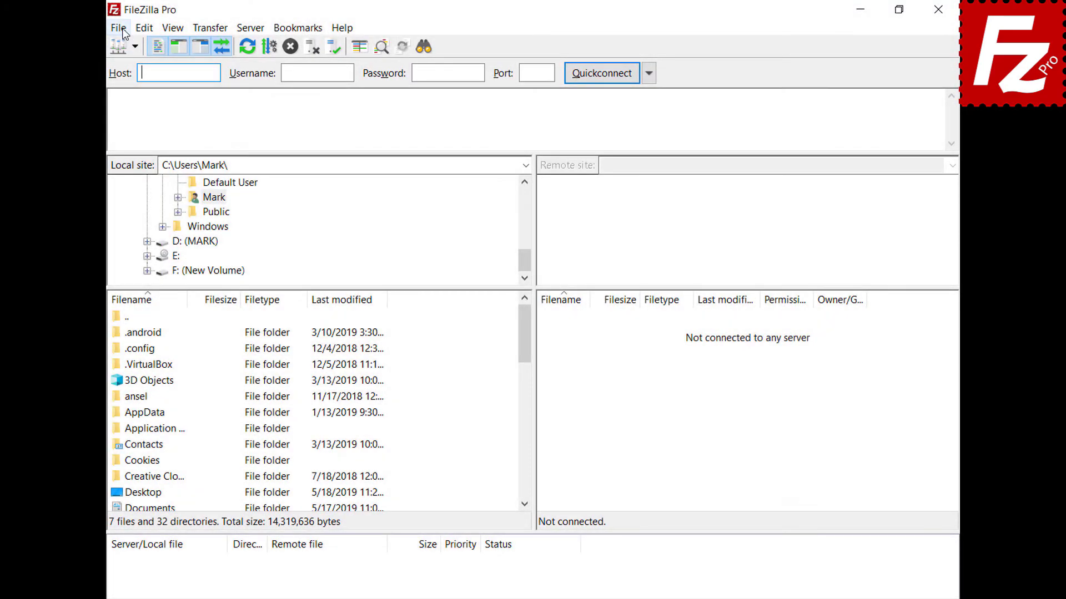
Step: Create a new 'OneDrive for Business' site with the Microsoft OneDrive protocol and connect
{"action": "left_click", "coordinate": [123, 31]}
{"action": "left_click", "coordinate": [125, 44]}
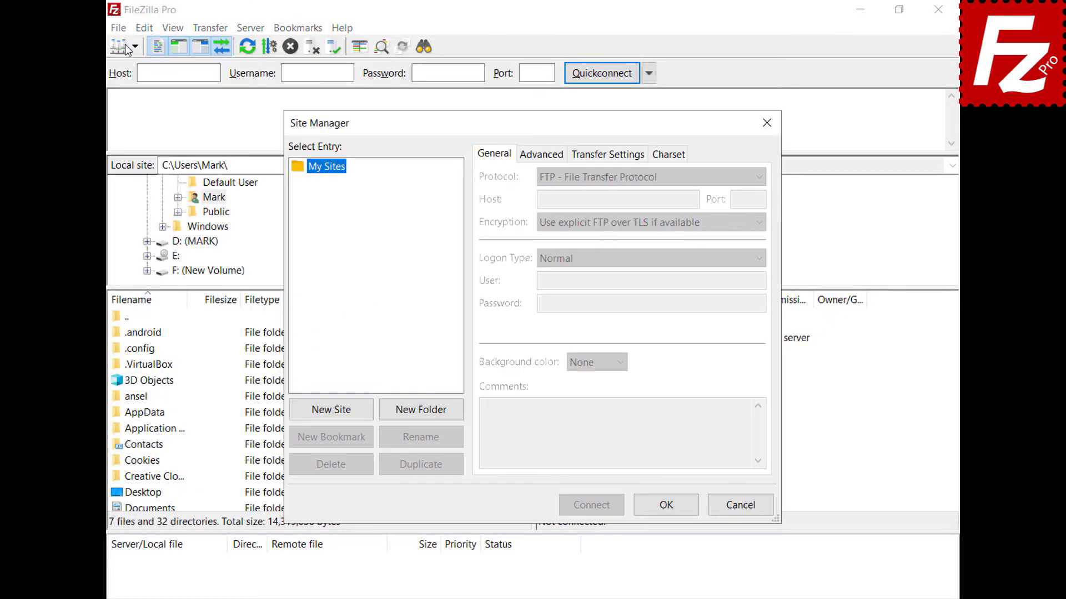
{"action": "left_click", "coordinate": [330, 411]}
{"action": "type", "text": "OneD"}
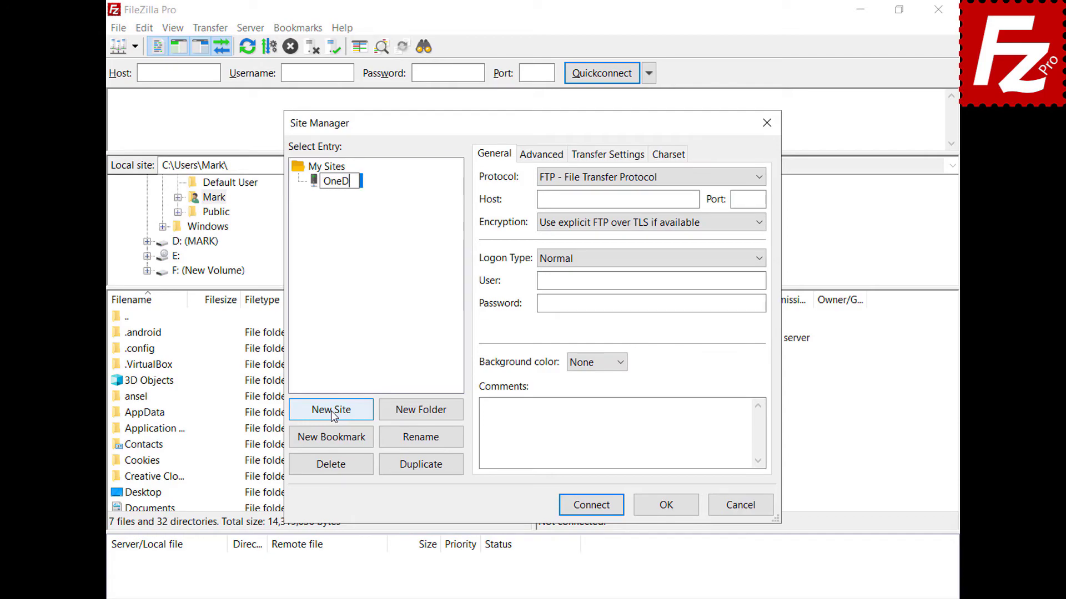
{"action": "type", "text": "rive for Busi"}
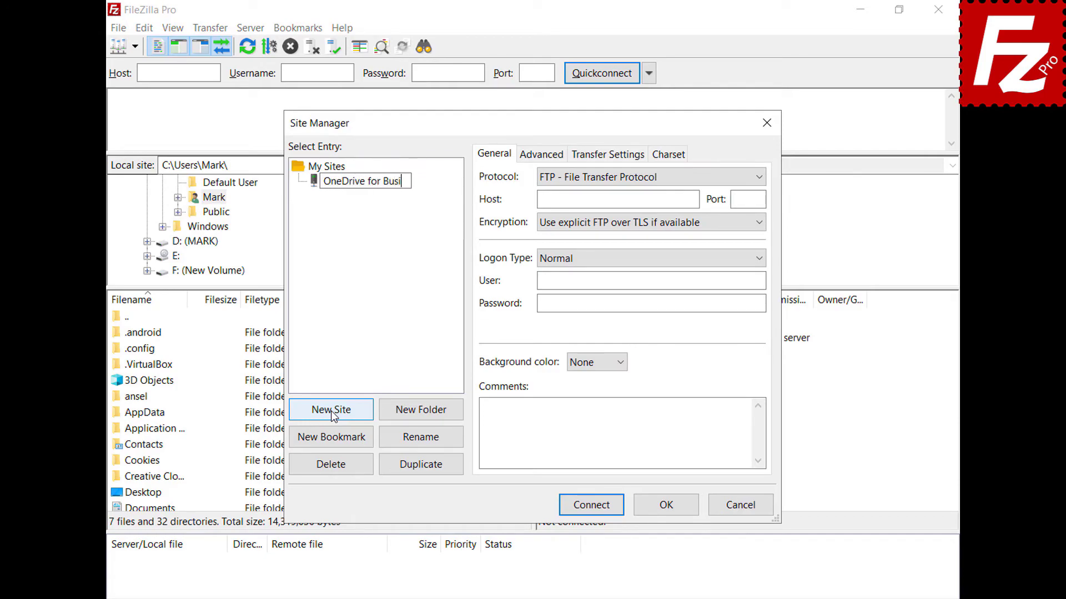
{"action": "type", "text": "ness"}
{"action": "key", "text": "Return"}
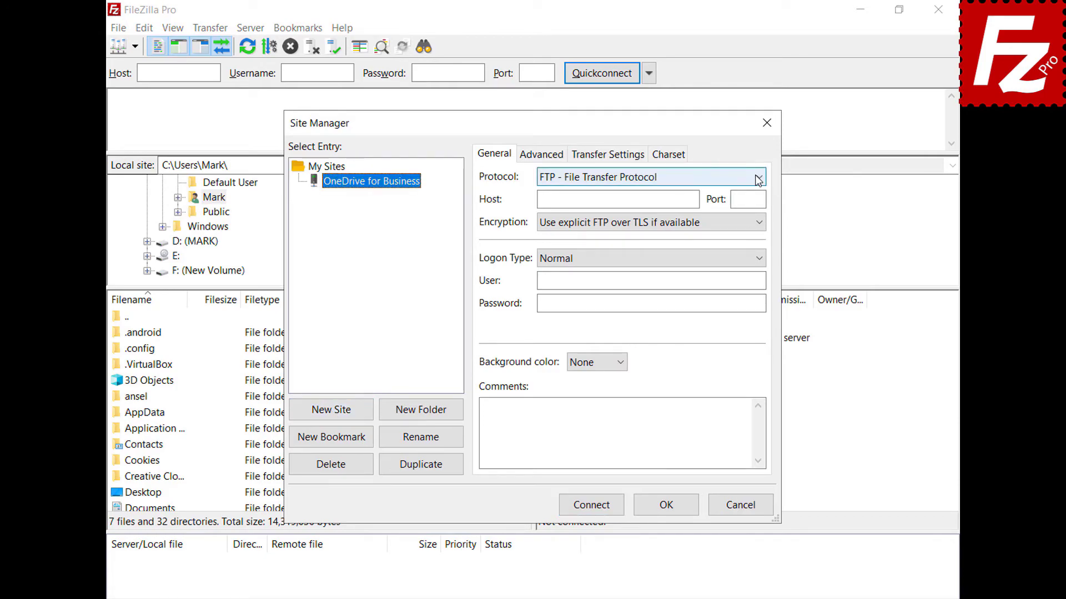
{"action": "left_click", "coordinate": [757, 181]}
{"action": "left_click", "coordinate": [737, 344]}
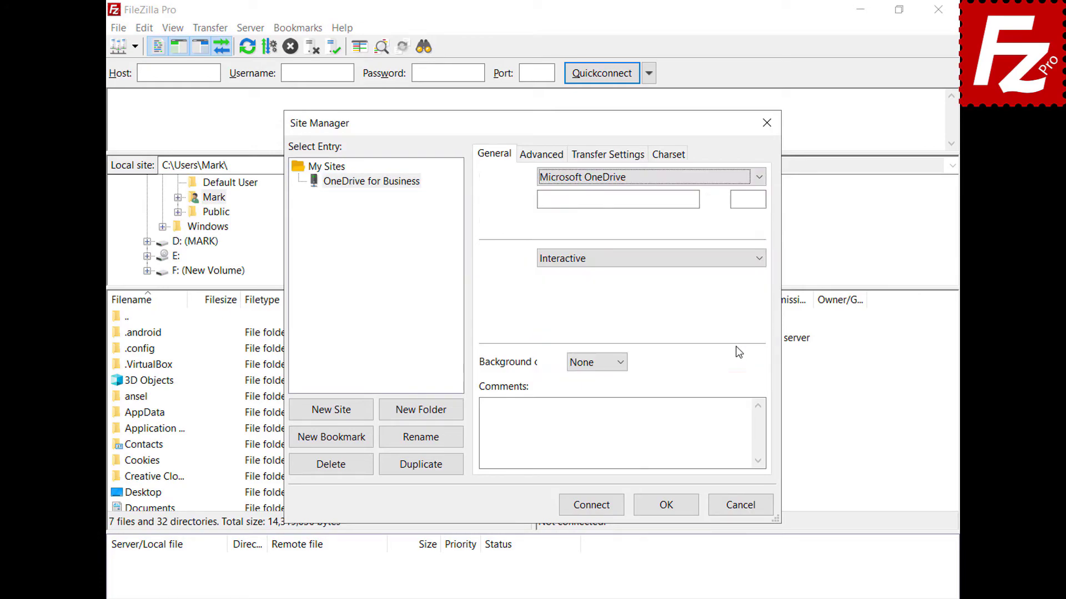
{"action": "left_click", "coordinate": [591, 505]}
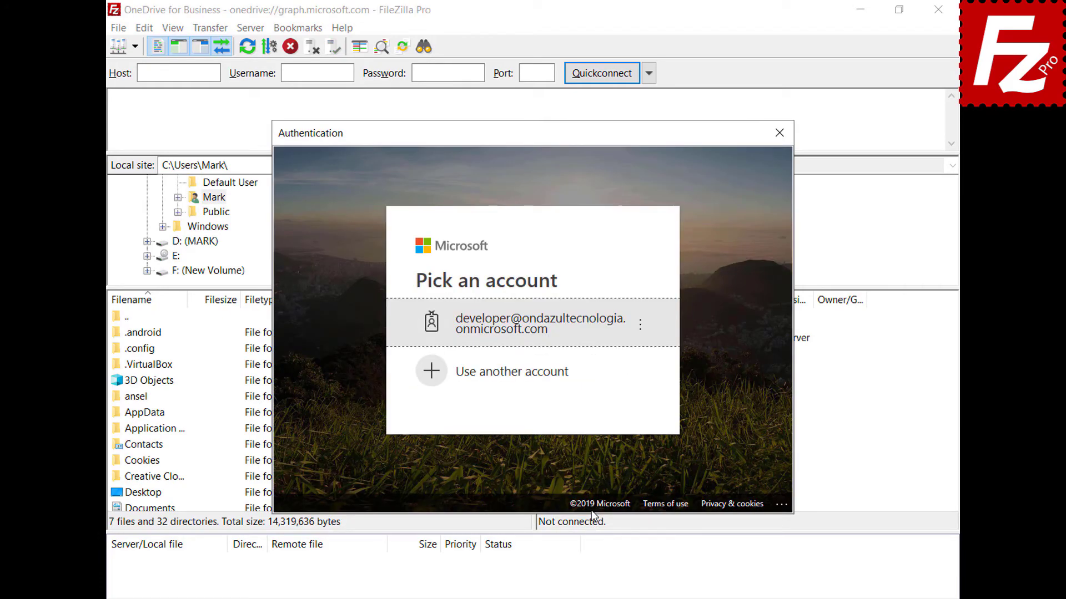
Step: Sign in with a different Microsoft account's e-mail and password
{"action": "left_click", "coordinate": [562, 374]}
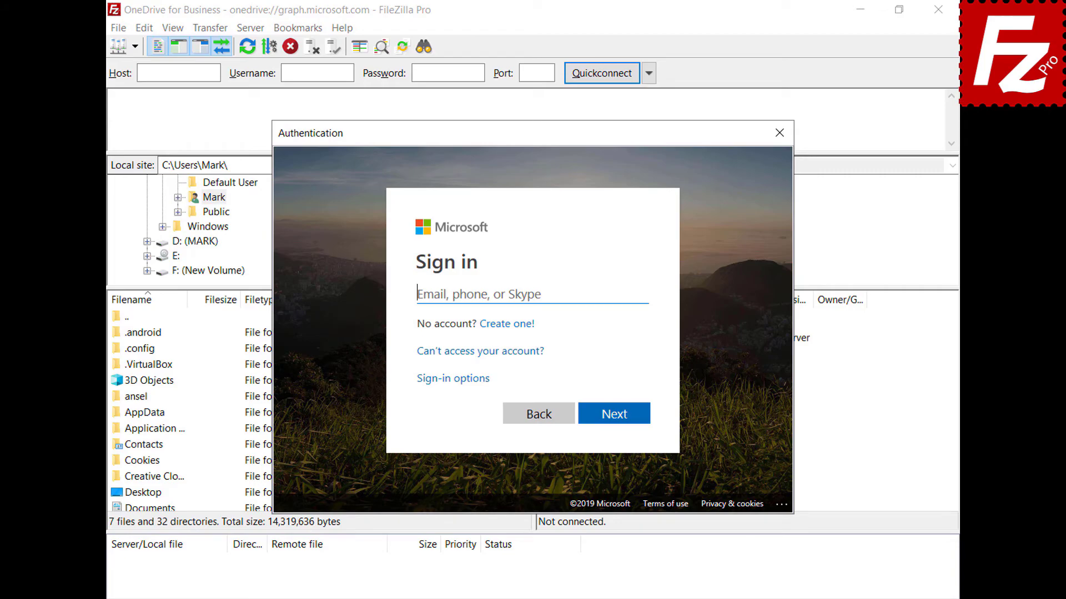
{"action": "key", "text": "ctrl+v"}
{"action": "left_click", "coordinate": [615, 415]}
{"action": "key", "text": "ctrl+v"}
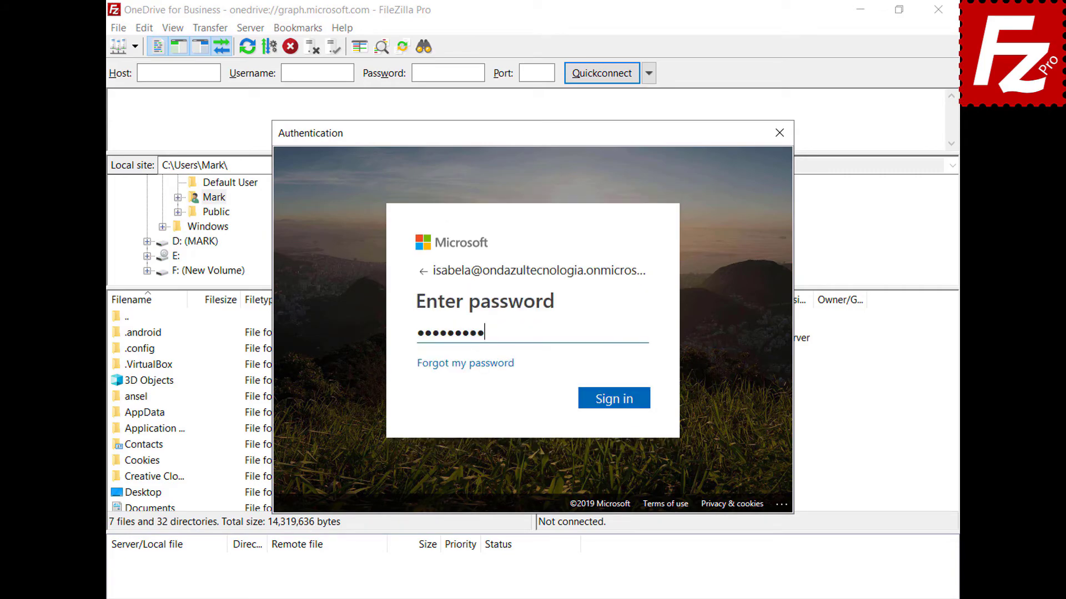
{"action": "left_click", "coordinate": [614, 398]}
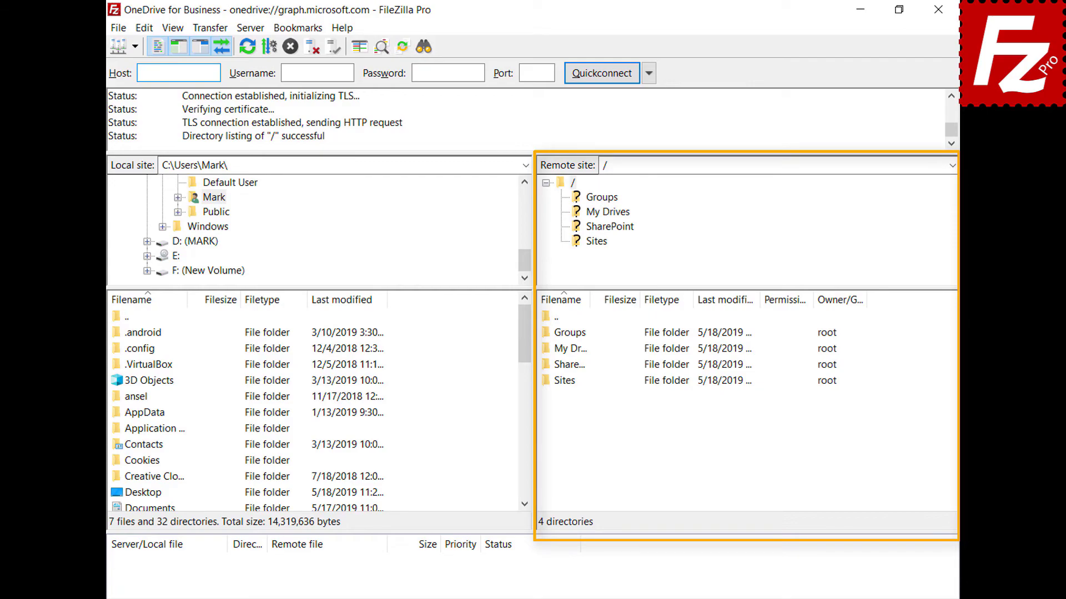
Step: Open My Drives and then the OneDrive drive folder in the remote list
{"action": "double_click", "coordinate": [548, 353]}
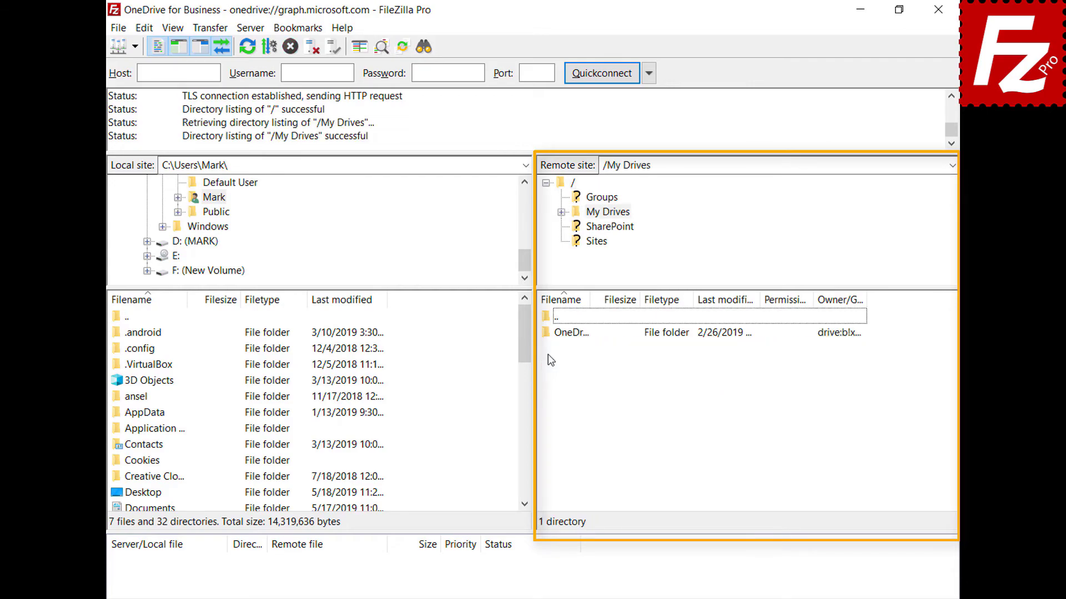
{"action": "double_click", "coordinate": [561, 336]}
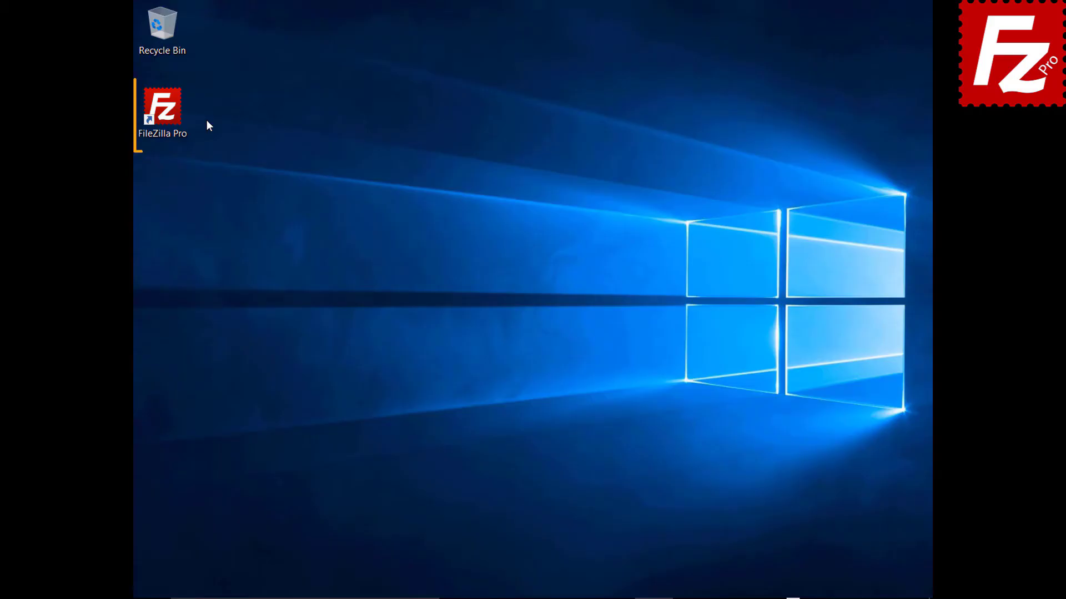
Step: Launch FileZilla Pro, connect to the saved Amazon S3 site, and open filezillaprobucket
{"action": "double_click", "coordinate": [168, 115]}
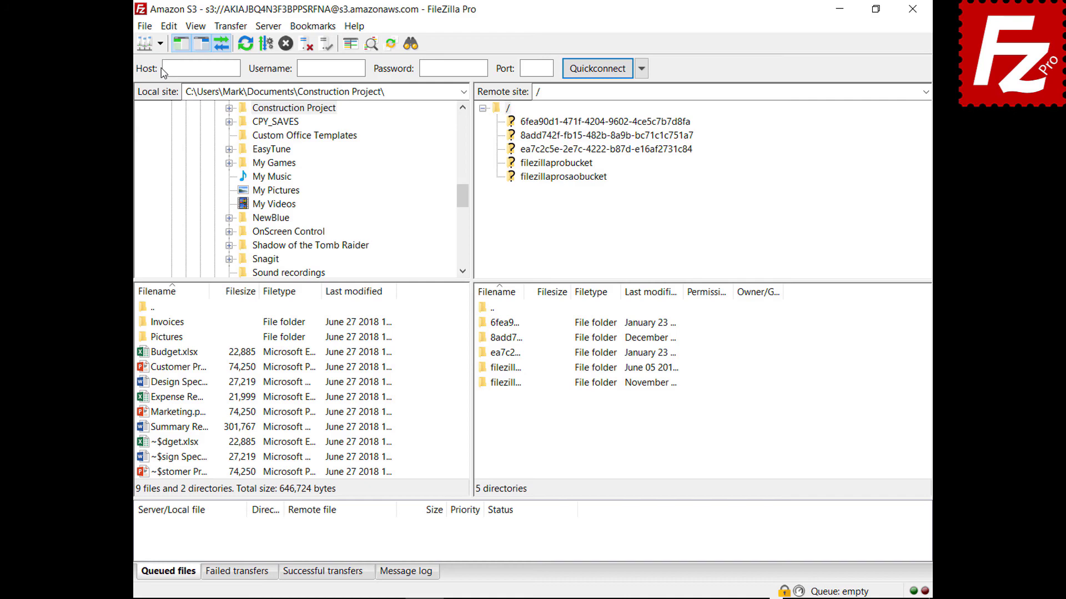
{"action": "left_click", "coordinate": [160, 43]}
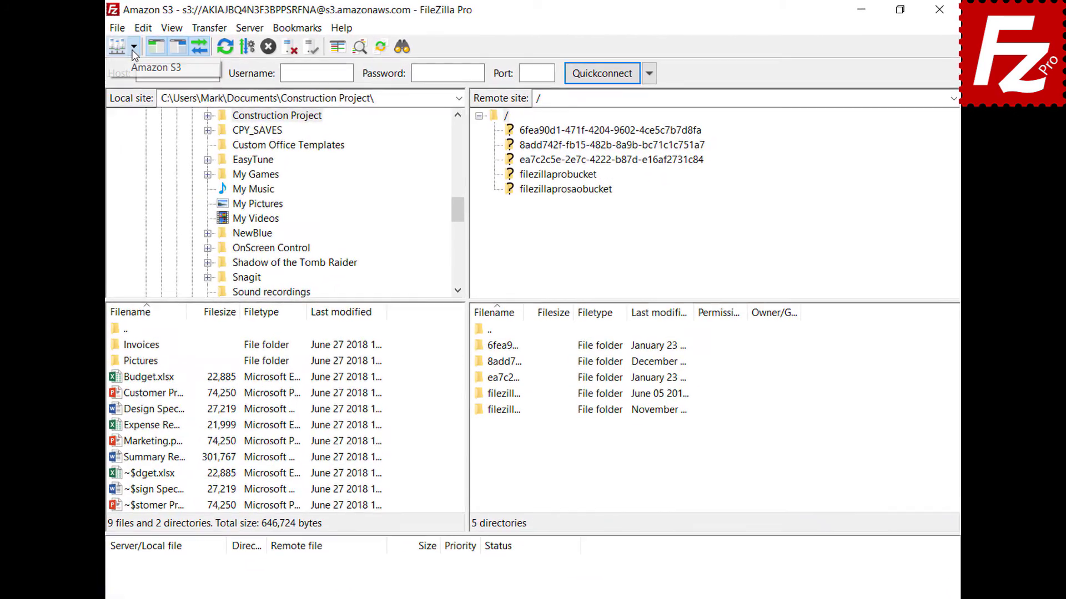
{"action": "left_click", "coordinate": [133, 66]}
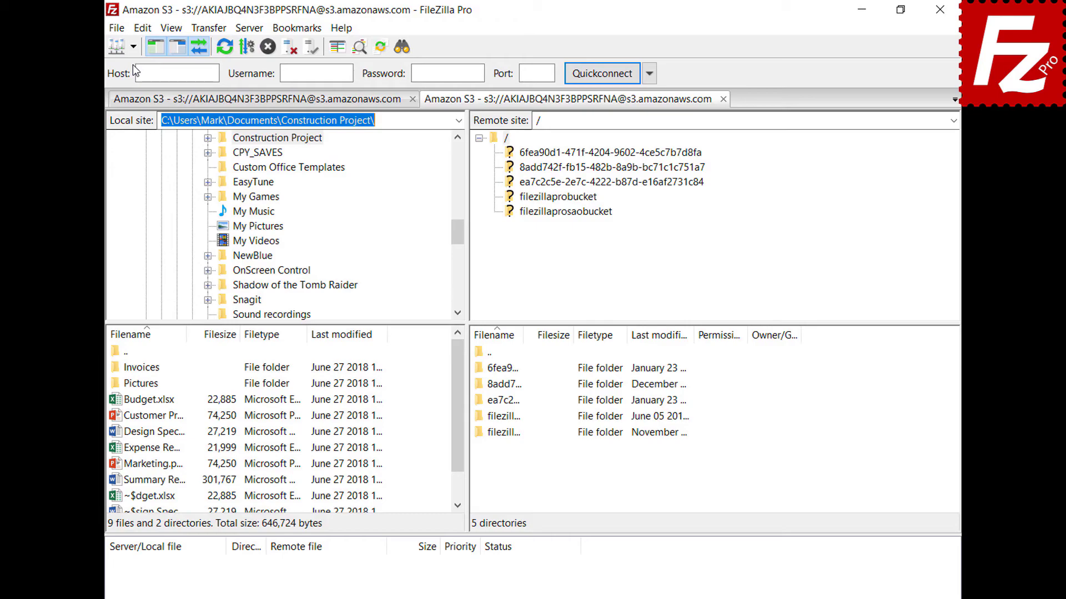
{"action": "left_click", "coordinate": [559, 200]}
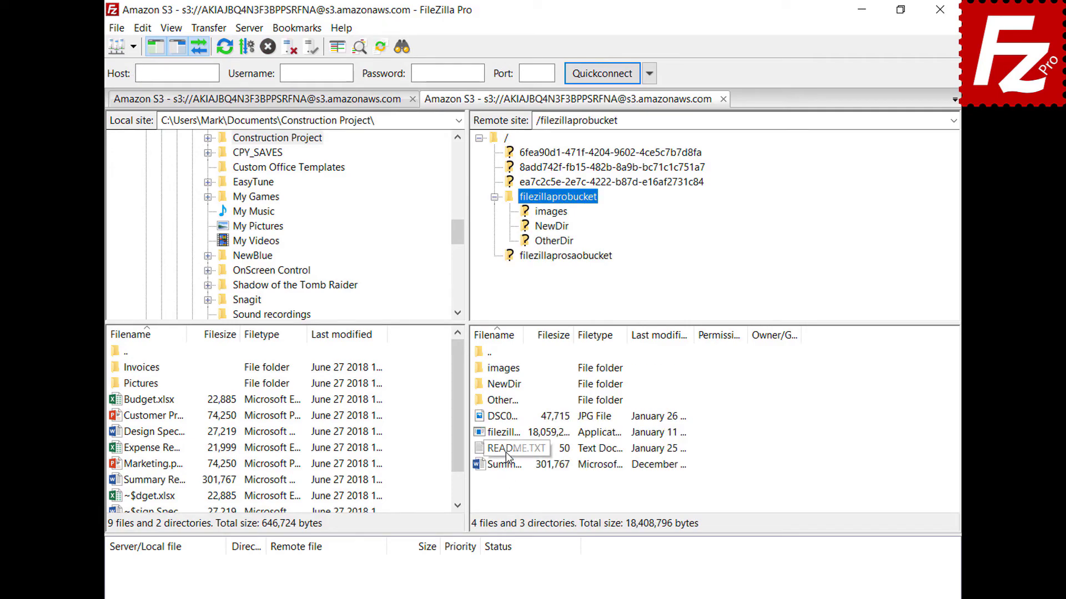
Step: Choose Temporary URL... from the README.TXT context menu
{"action": "right_click", "coordinate": [505, 450]}
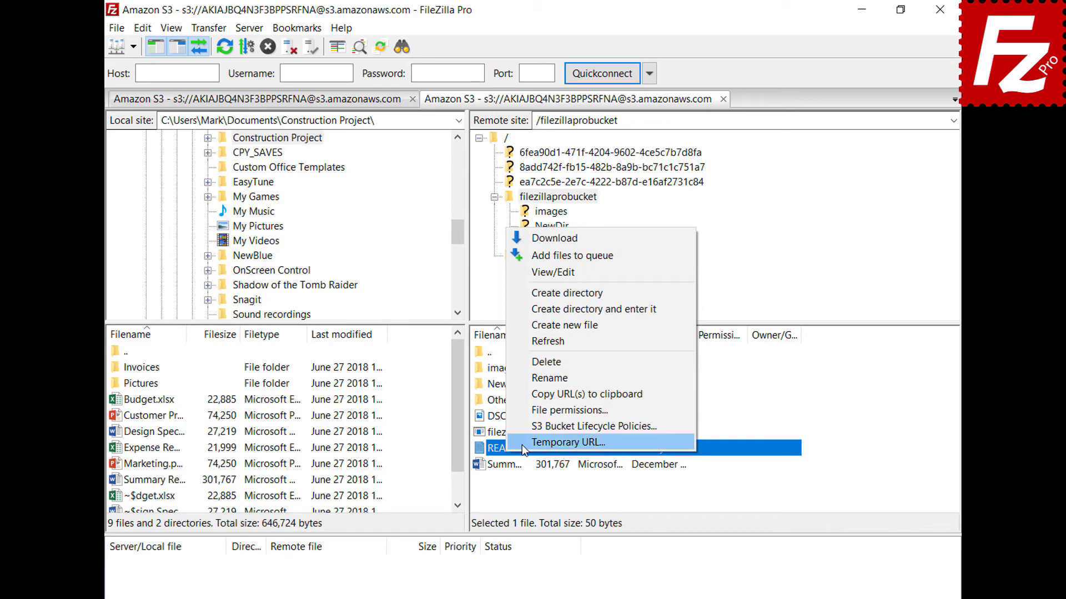
{"action": "left_click", "coordinate": [523, 444]}
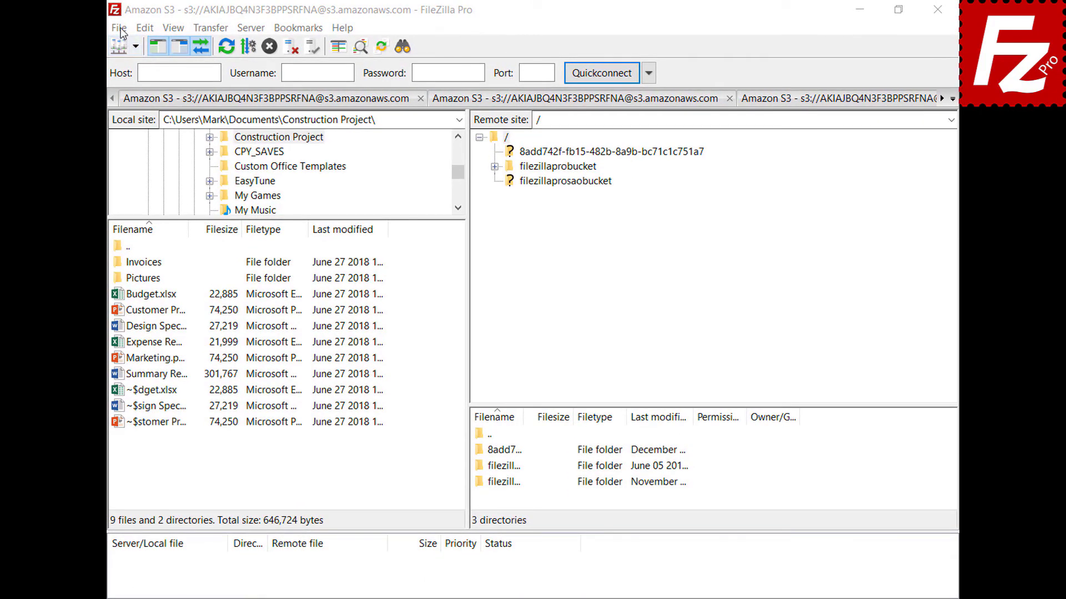
Step: Create a Site Manager entry named OneDrive with the Microsoft OneDrive protocol and connect to it
{"action": "left_click", "coordinate": [120, 28]}
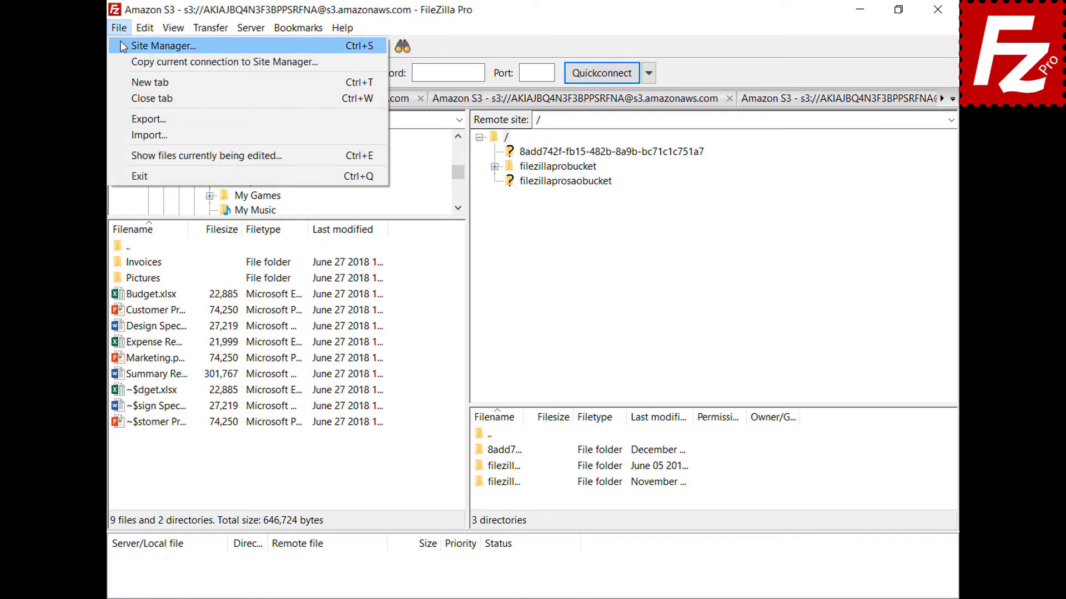
{"action": "left_click", "coordinate": [124, 46]}
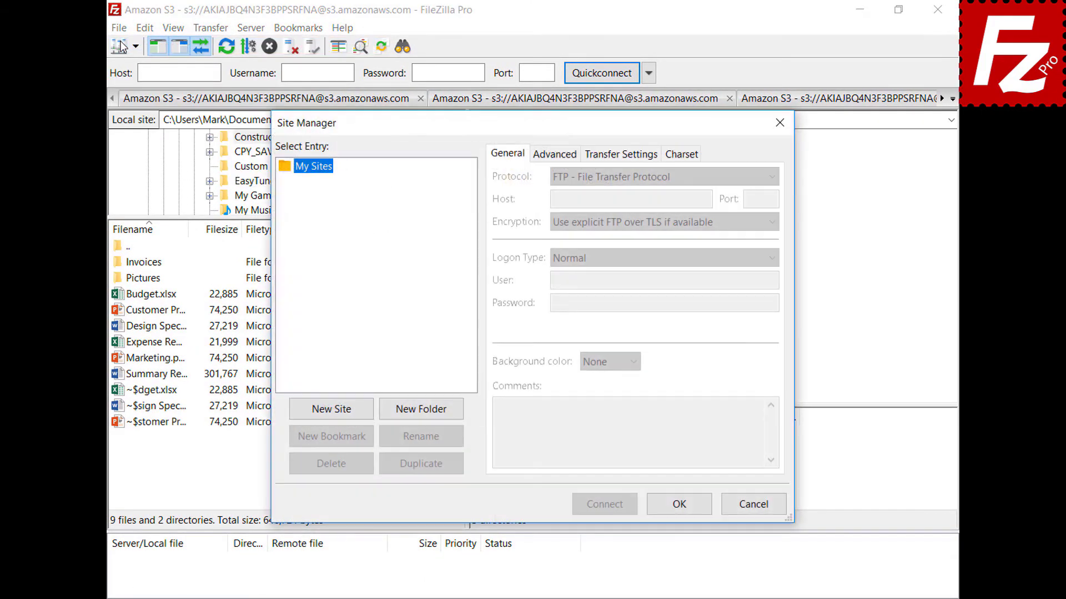
{"action": "left_click", "coordinate": [335, 412]}
{"action": "type", "text": "OneDrive"}
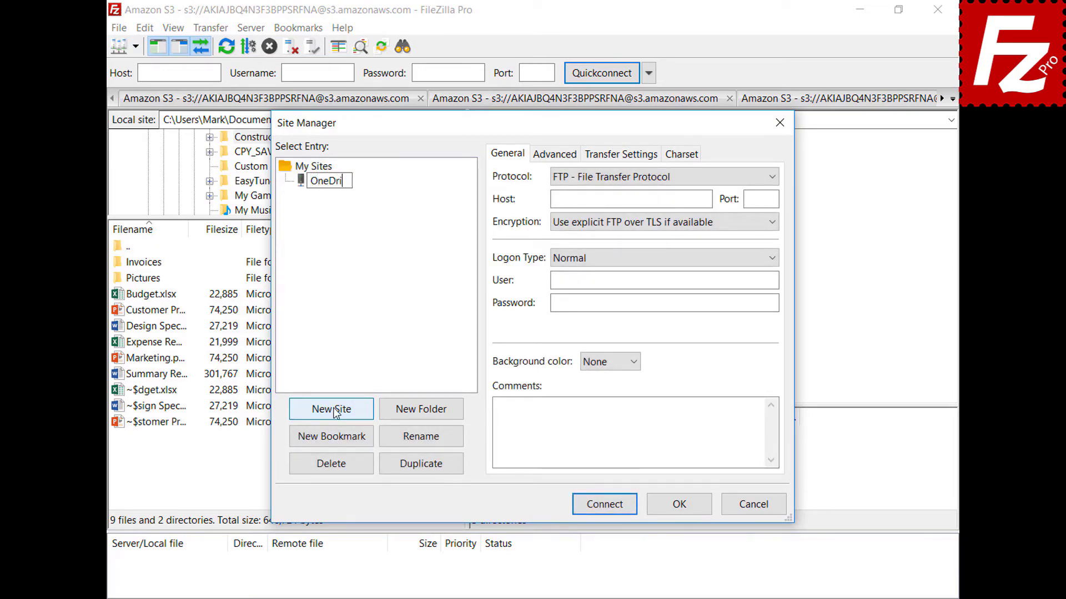
{"action": "left_click", "coordinate": [772, 178]}
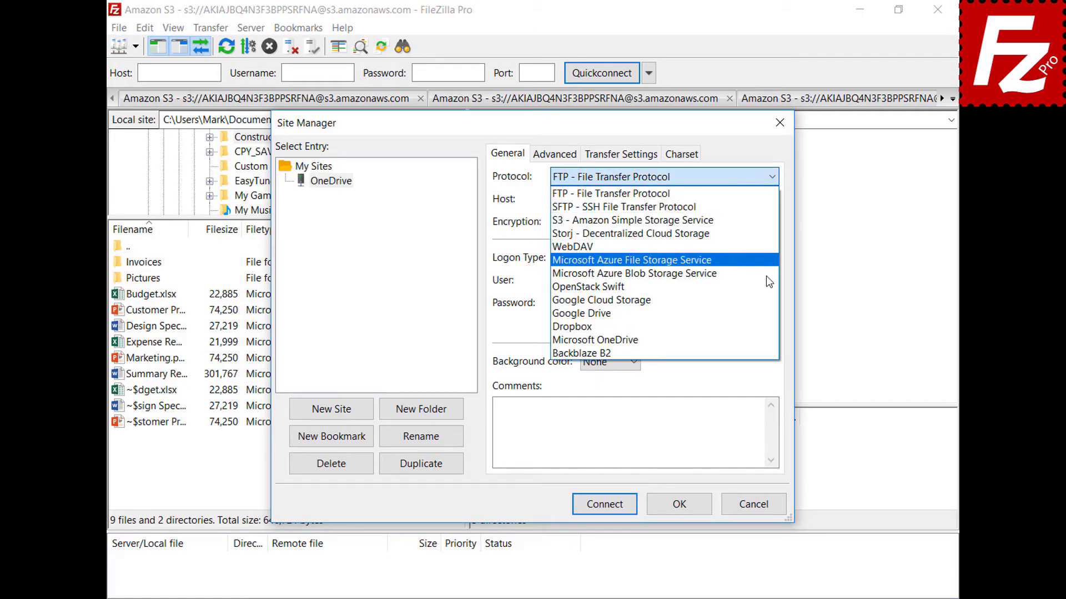
{"action": "left_click", "coordinate": [768, 341]}
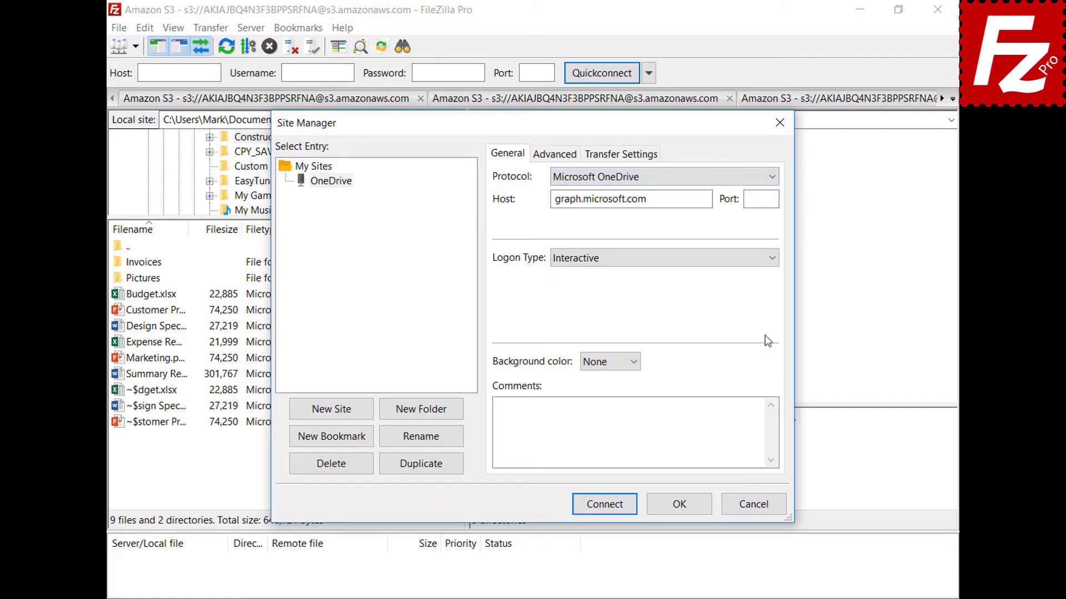
{"action": "left_click", "coordinate": [605, 506]}
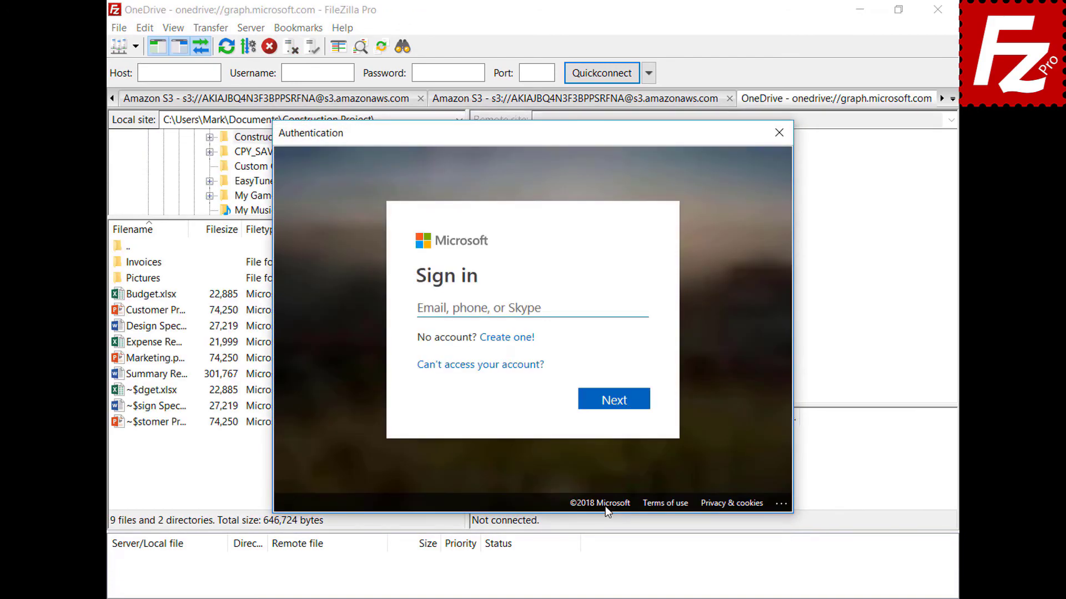
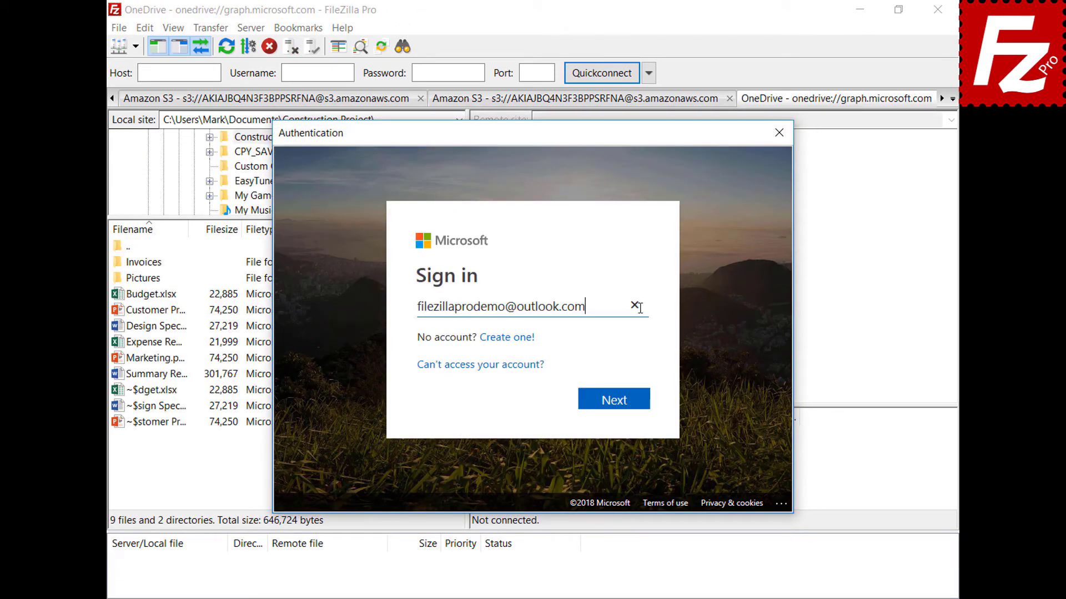
Step: Sign in to the Microsoft account with its e-mail and password
{"action": "left_click", "coordinate": [619, 402]}
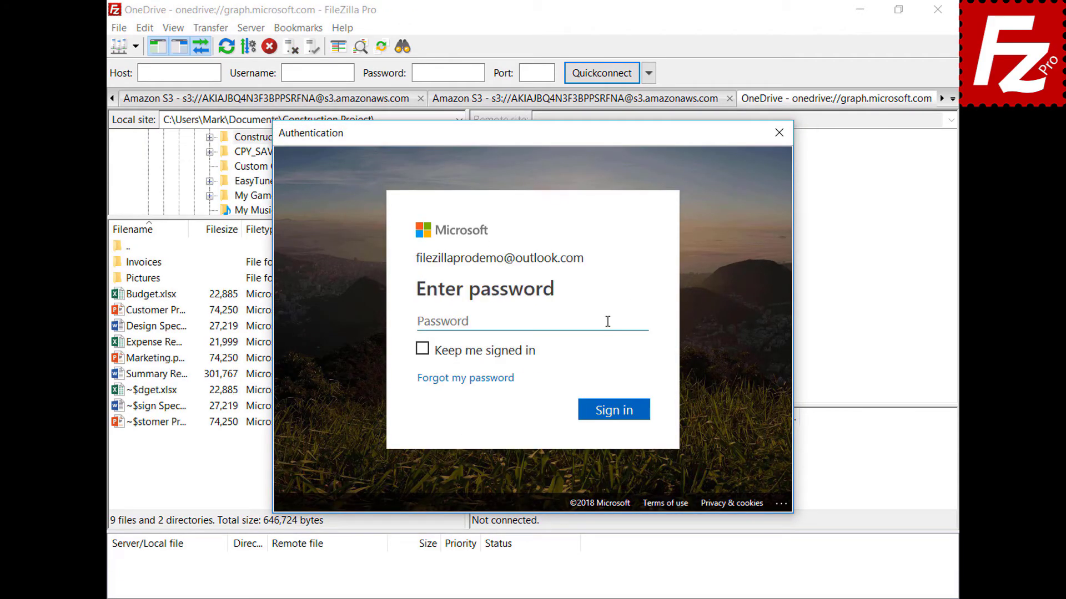
{"action": "type", "text": "*********"}
{"action": "left_click", "coordinate": [618, 415]}
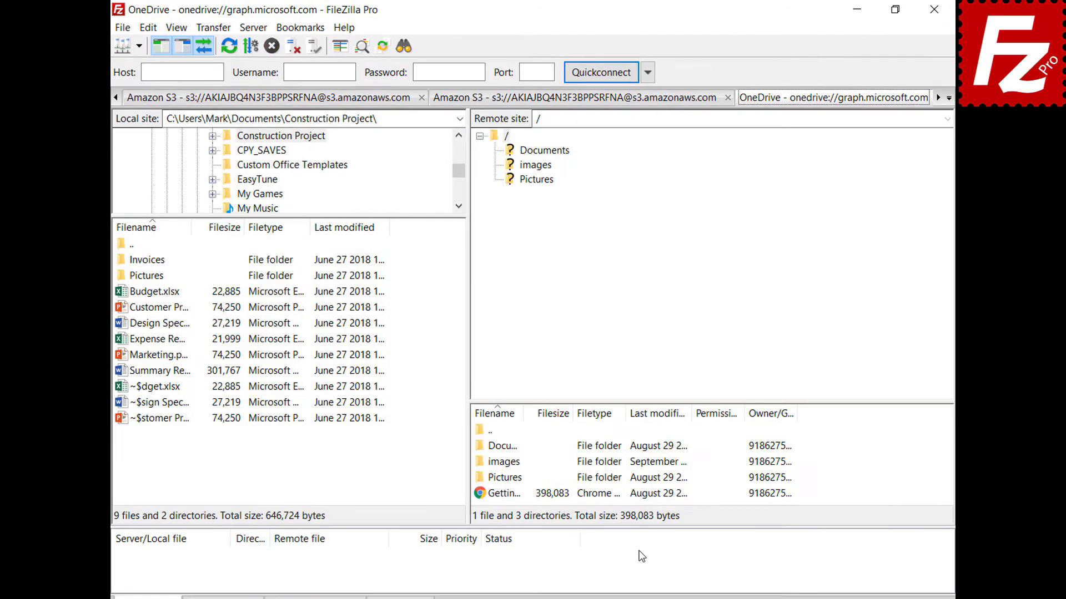
Step: Restart FileZilla Pro, sign in to OneDrive again with e-mail and password, then relaunch it
{"action": "left_click", "coordinate": [913, 12]}
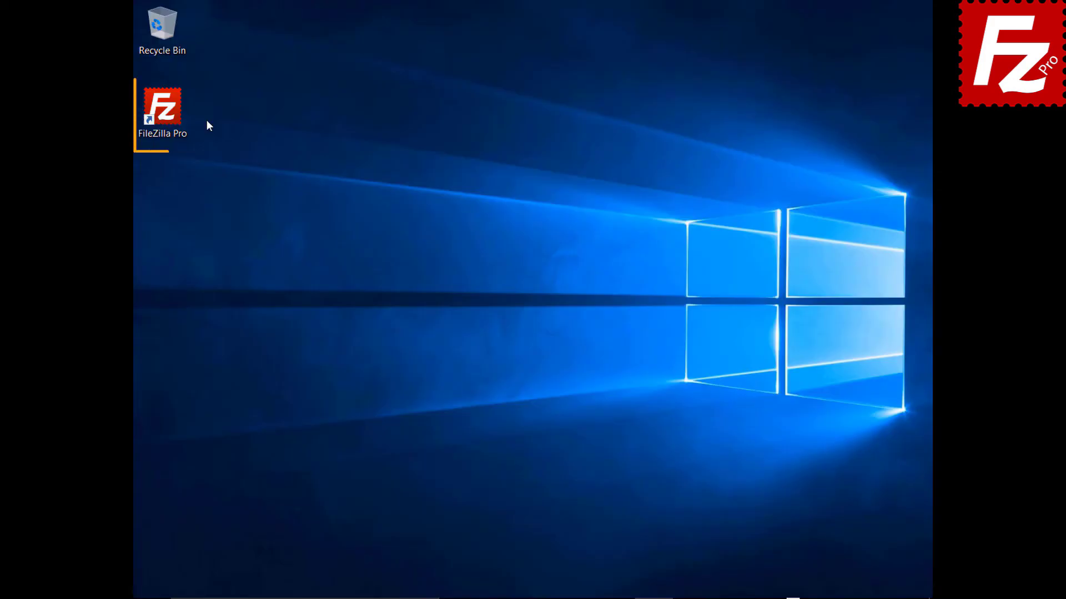
{"action": "left_click", "coordinate": [168, 114]}
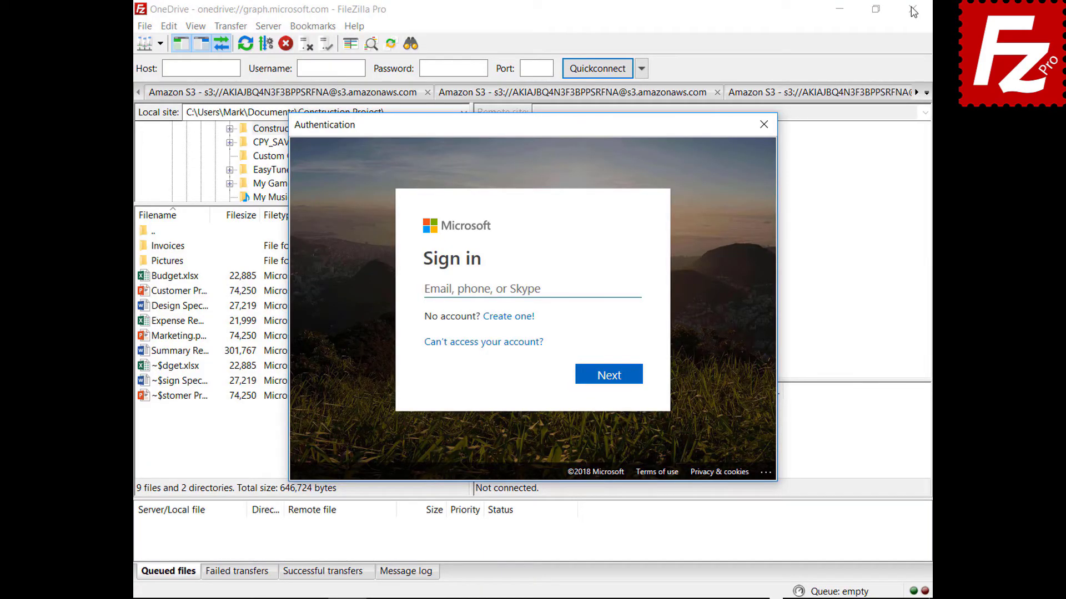
{"action": "left_click", "coordinate": [615, 287]}
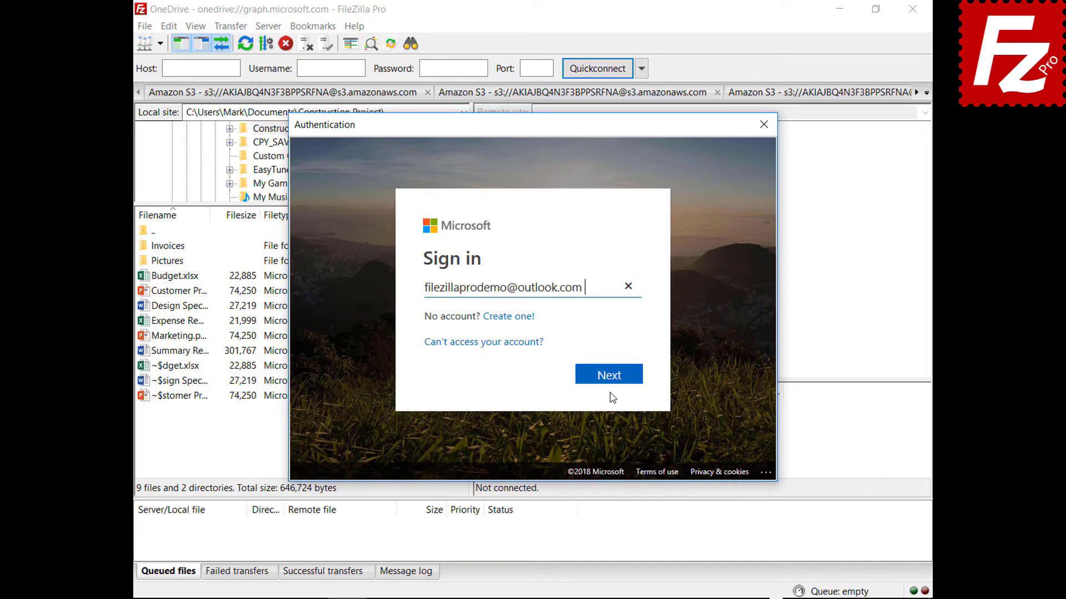
{"action": "left_click", "coordinate": [609, 381]}
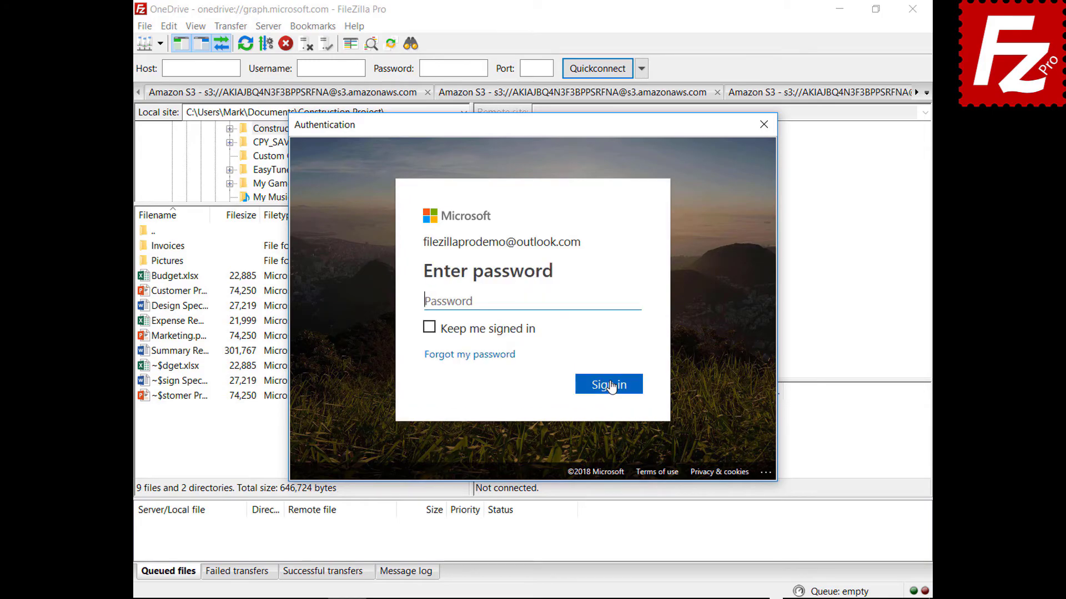
{"action": "key", "text": "ctrl+v"}
{"action": "left_click", "coordinate": [610, 392]}
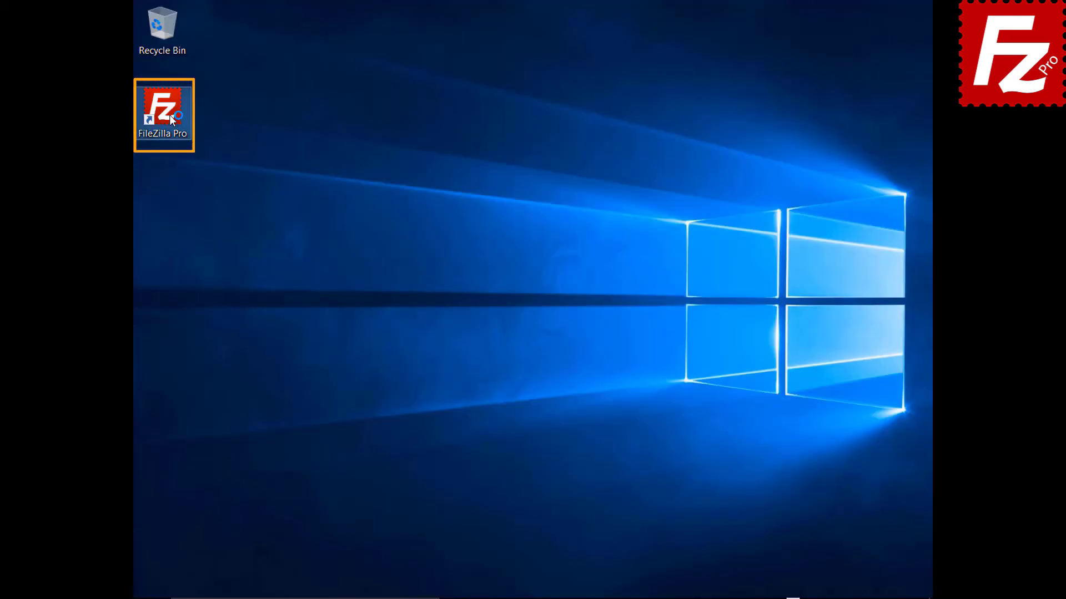
{"action": "double_click", "coordinate": [170, 117]}
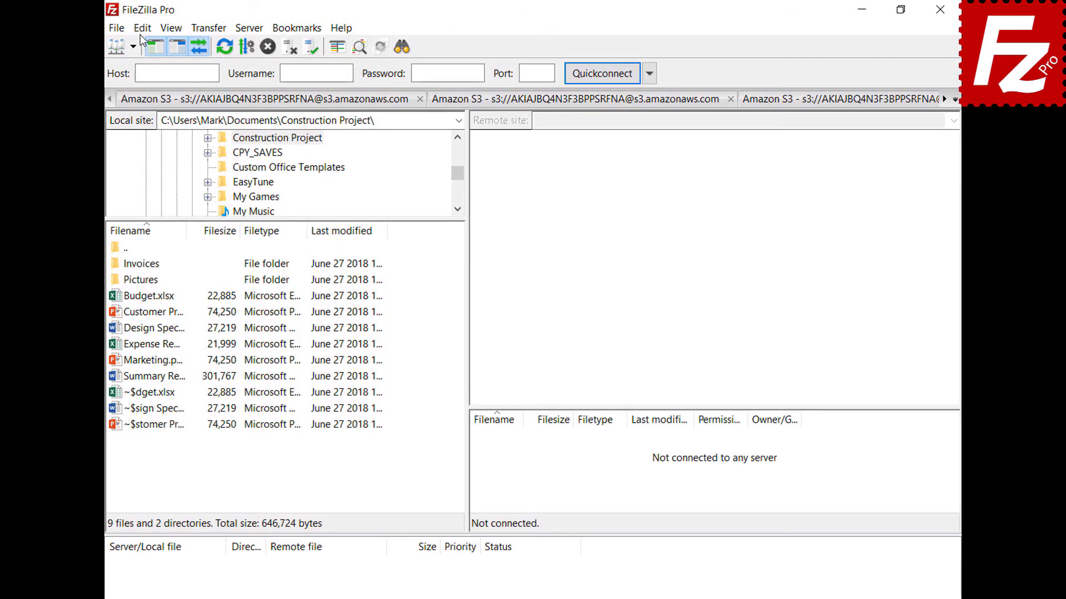
Step: In Settings > Interface > Passwords, enable master-password protection, entering and confirming the master password
{"action": "left_click", "coordinate": [142, 28]}
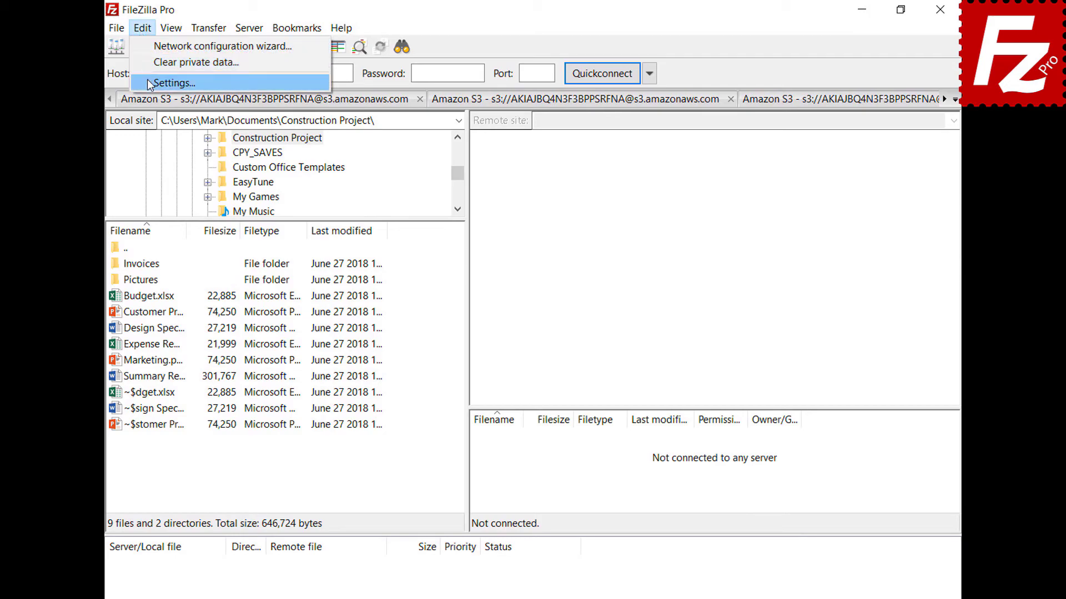
{"action": "left_click", "coordinate": [148, 81]}
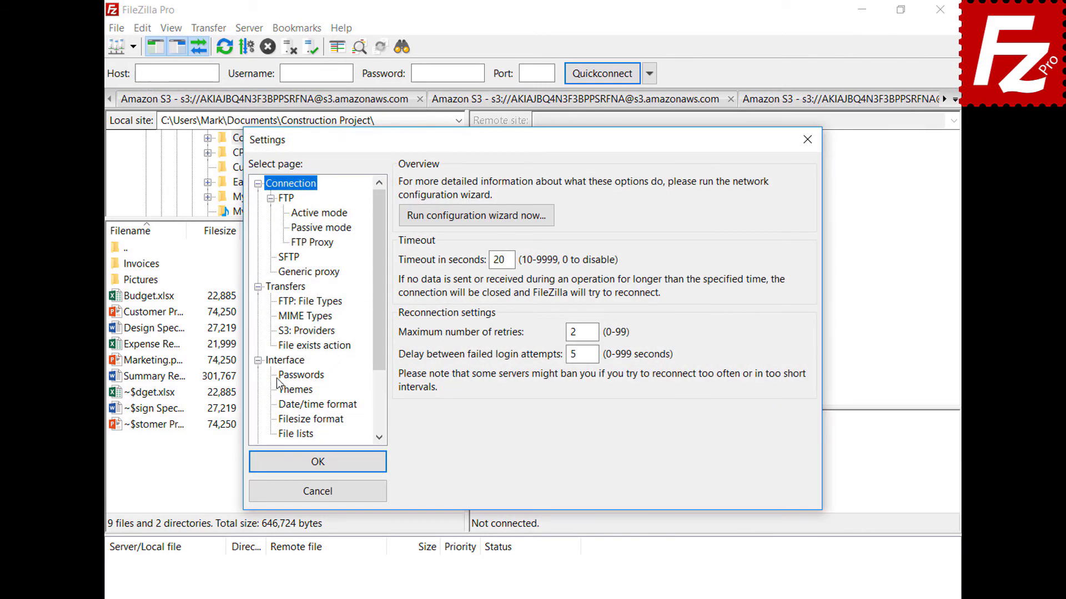
{"action": "left_click", "coordinate": [278, 377]}
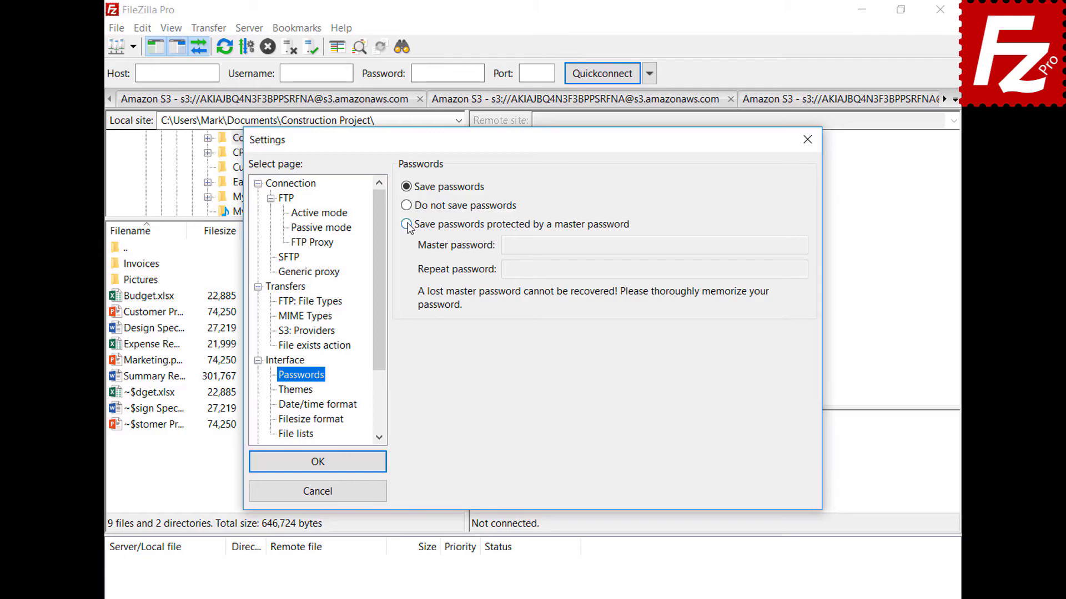
{"action": "left_click", "coordinate": [407, 225]}
{"action": "left_click", "coordinate": [779, 244]}
{"action": "key", "text": "ctrl+v"}
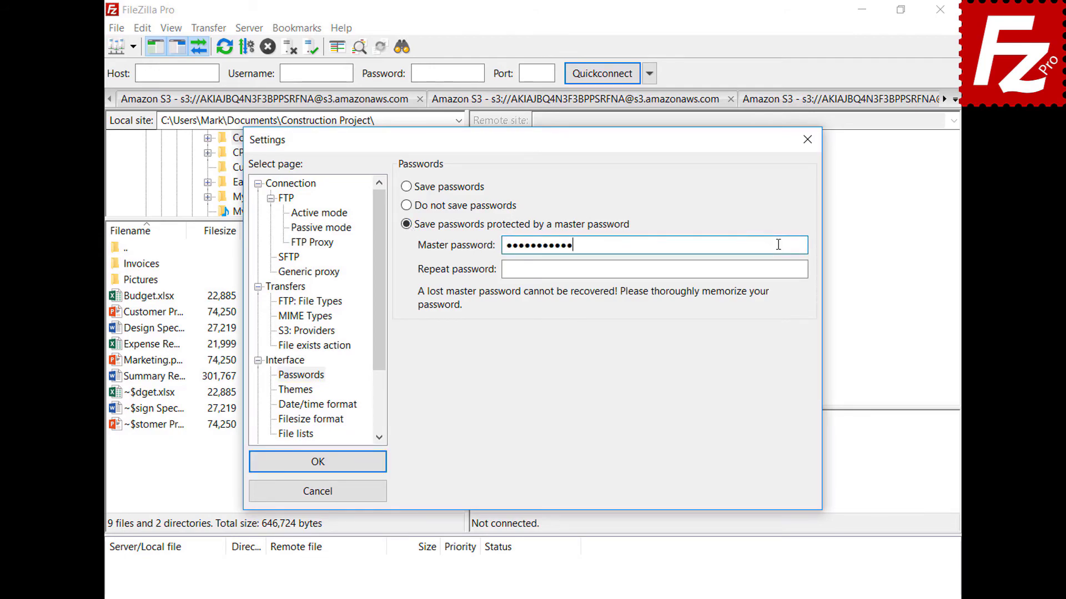
{"action": "key", "text": "Tab"}
{"action": "key", "text": "ctrl+v"}
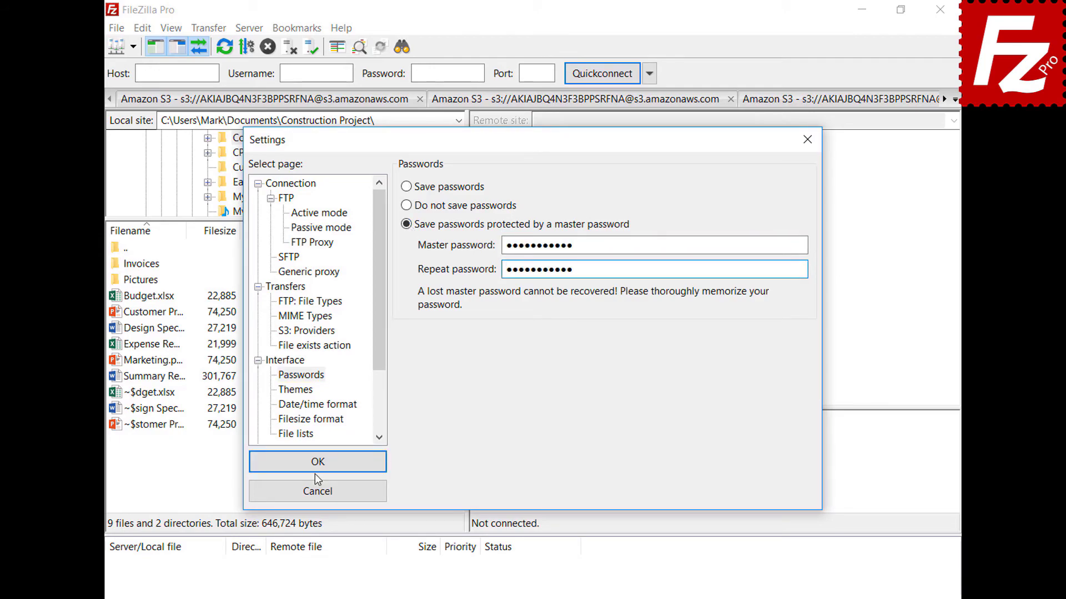
{"action": "left_click", "coordinate": [315, 464]}
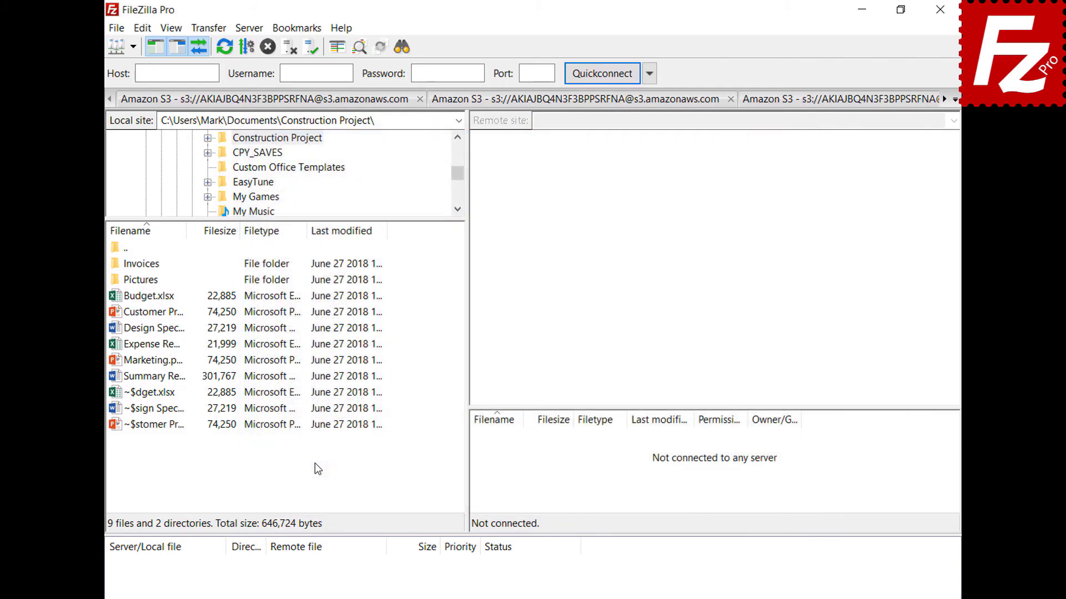
Step: Quick-connect to the saved OneDrive site and sign in with the Microsoft e-mail and password
{"action": "left_click", "coordinate": [133, 46]}
{"action": "left_click", "coordinate": [133, 68]}
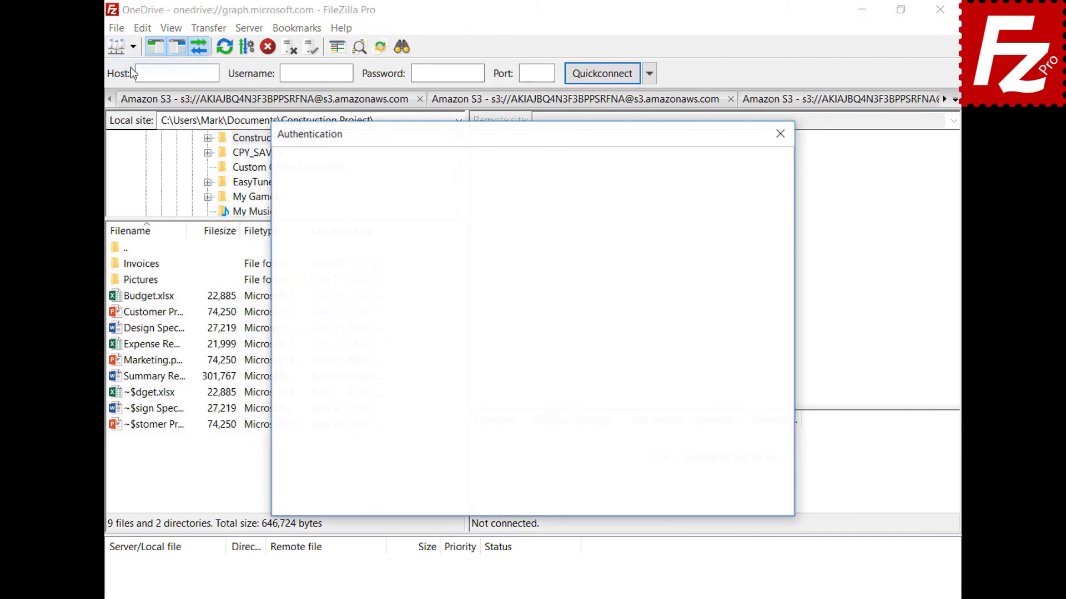
{"action": "key", "text": "ctrl+v"}
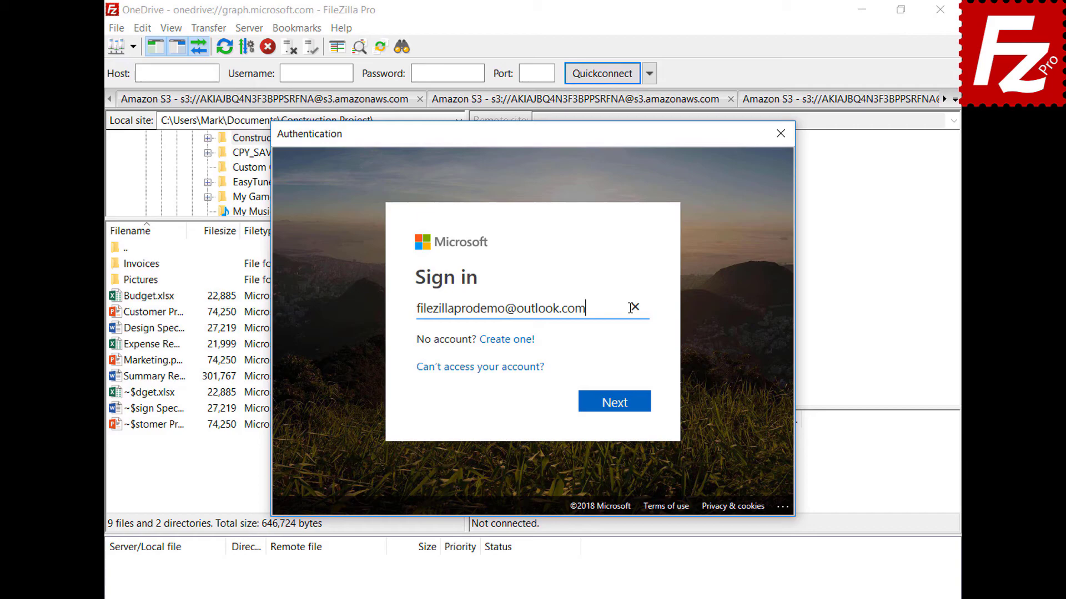
{"action": "left_click", "coordinate": [617, 405]}
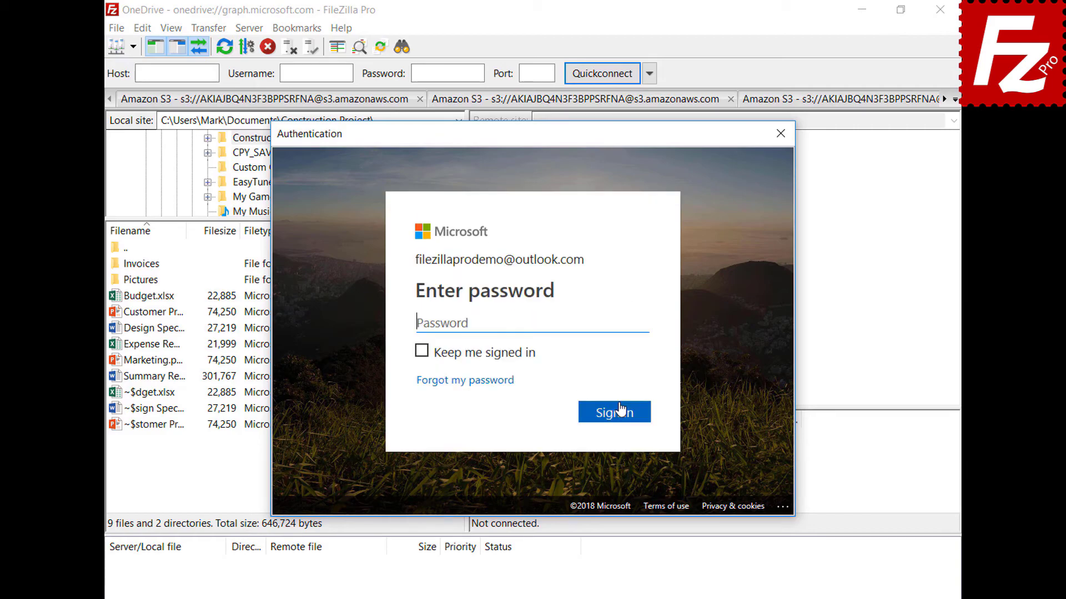
{"action": "key", "text": "ctrl+v"}
{"action": "left_click", "coordinate": [616, 414]}
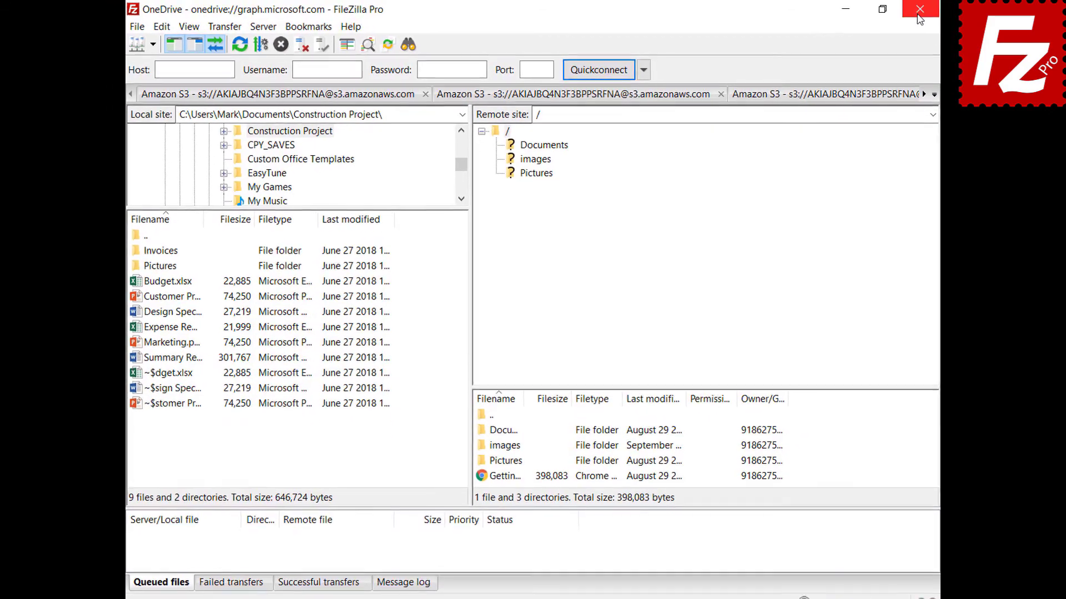
Step: After restarting FileZilla Pro, reconnect to OneDrive by unlocking the stored token with the master password
{"action": "left_click", "coordinate": [919, 9]}
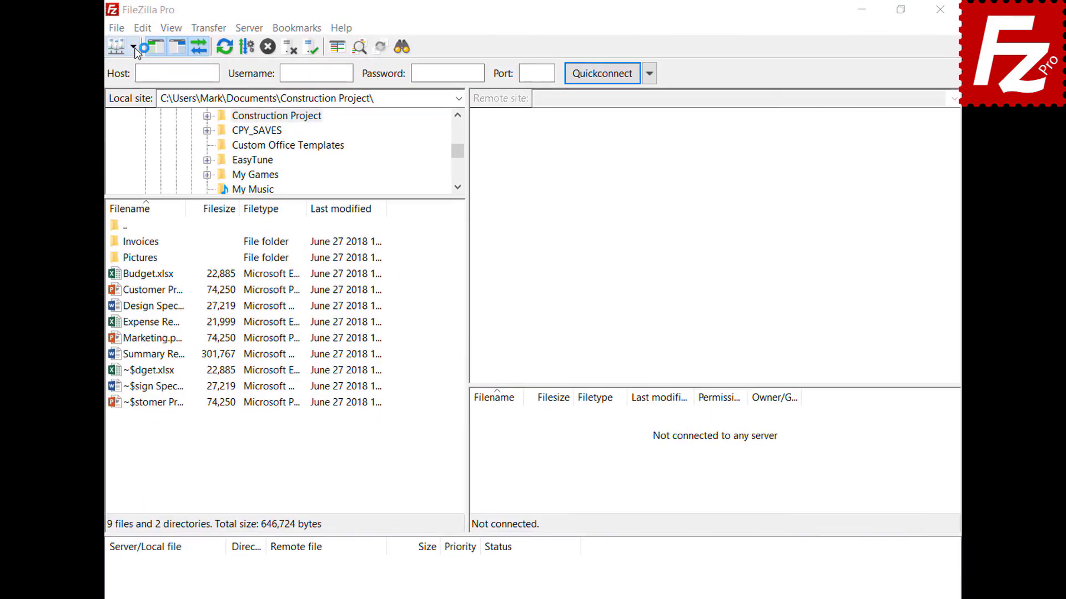
{"action": "left_click", "coordinate": [134, 47]}
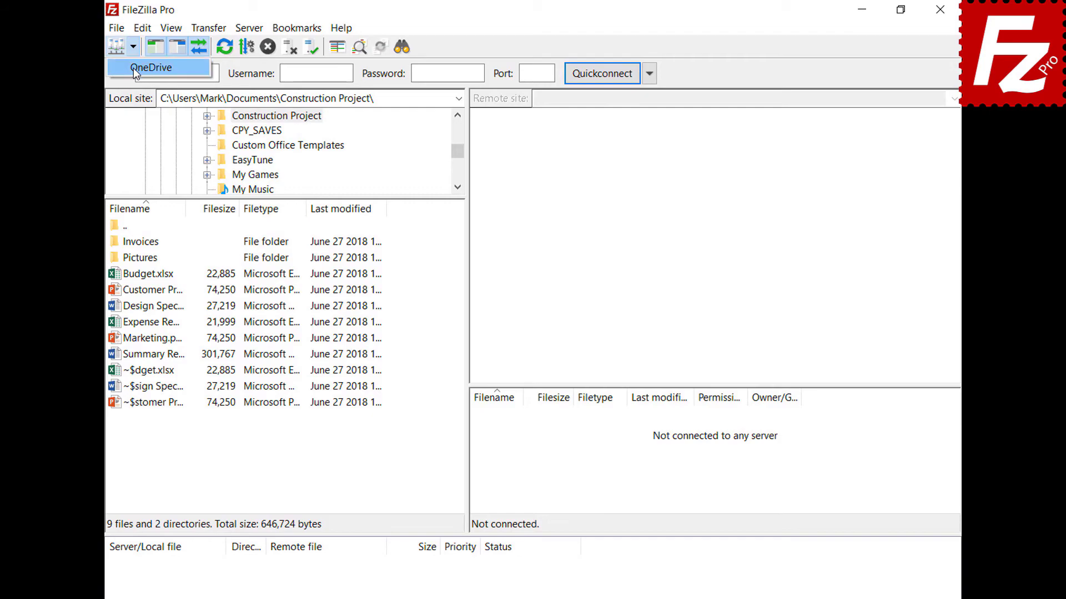
{"action": "left_click", "coordinate": [133, 68]}
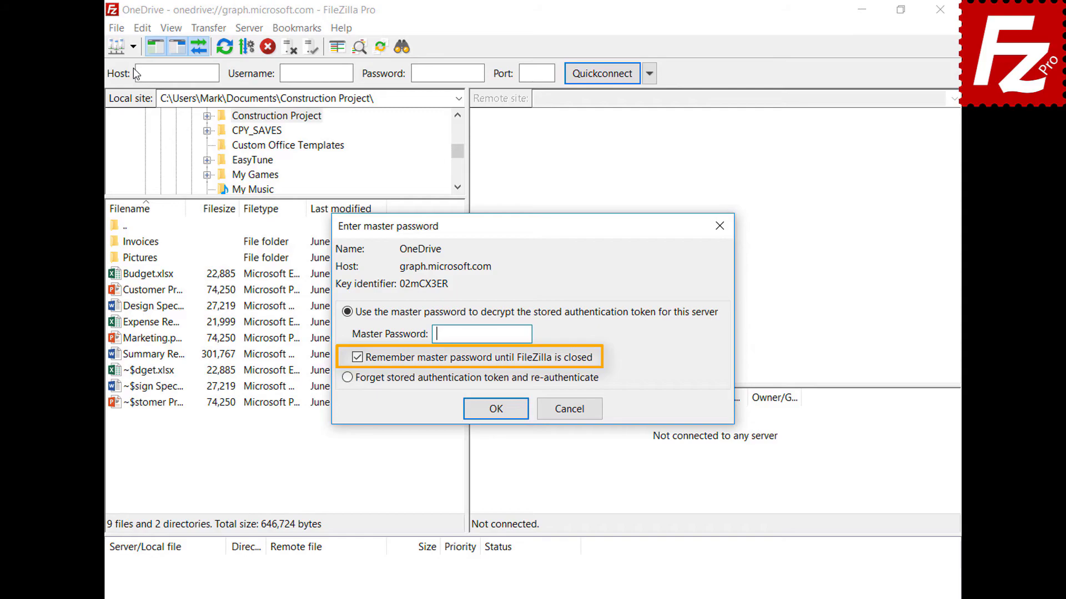
{"action": "key", "text": "ctrl+v"}
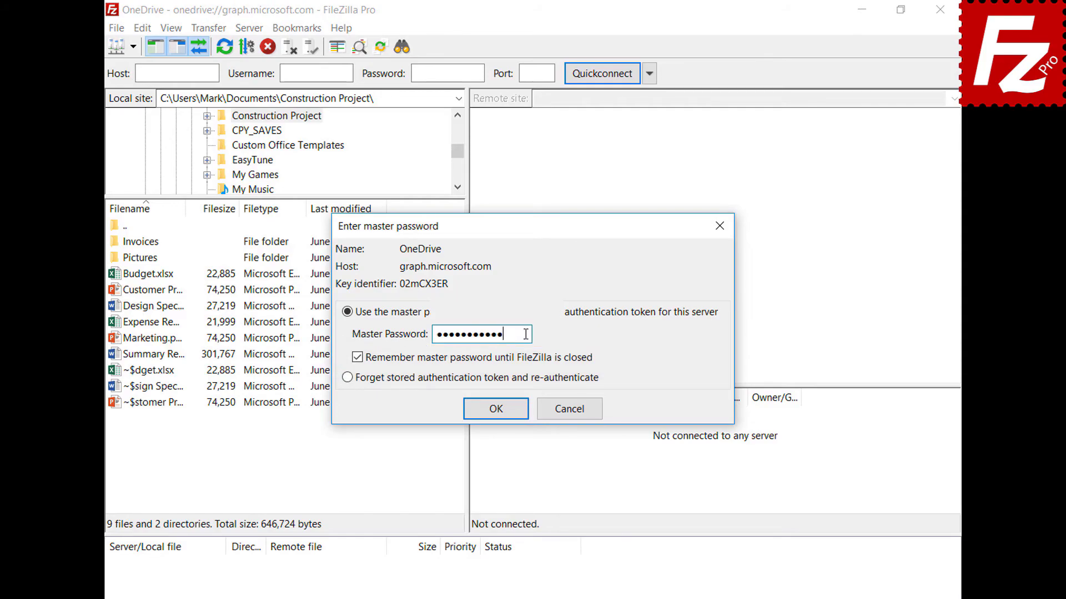
{"action": "left_click", "coordinate": [495, 411]}
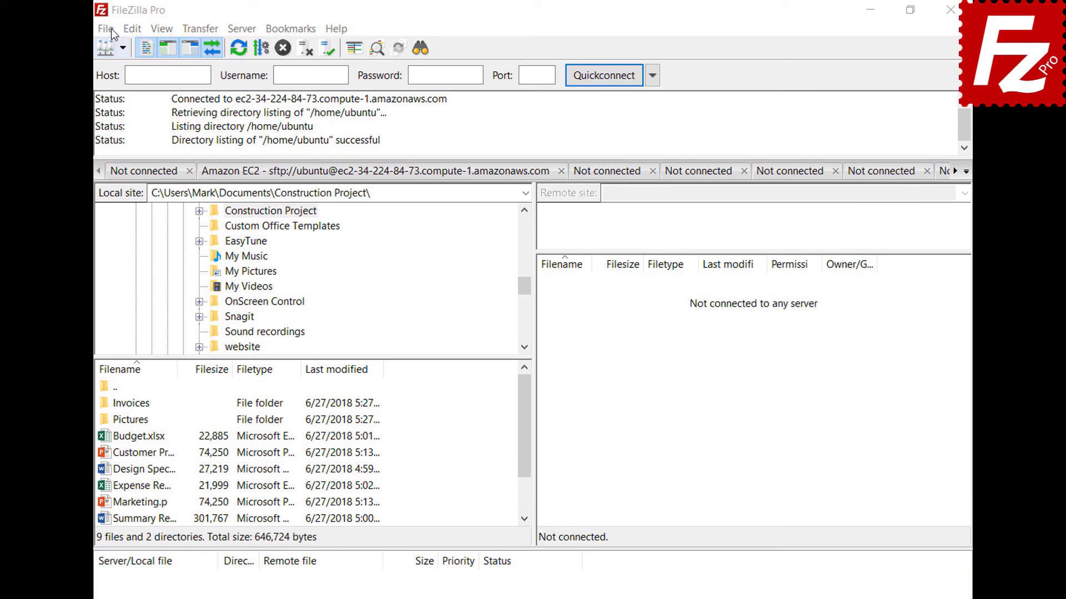
Step: Create site B2 with Backblaze B2 protocol, enter the account ID and application key, and connect
{"action": "left_click", "coordinate": [110, 29]}
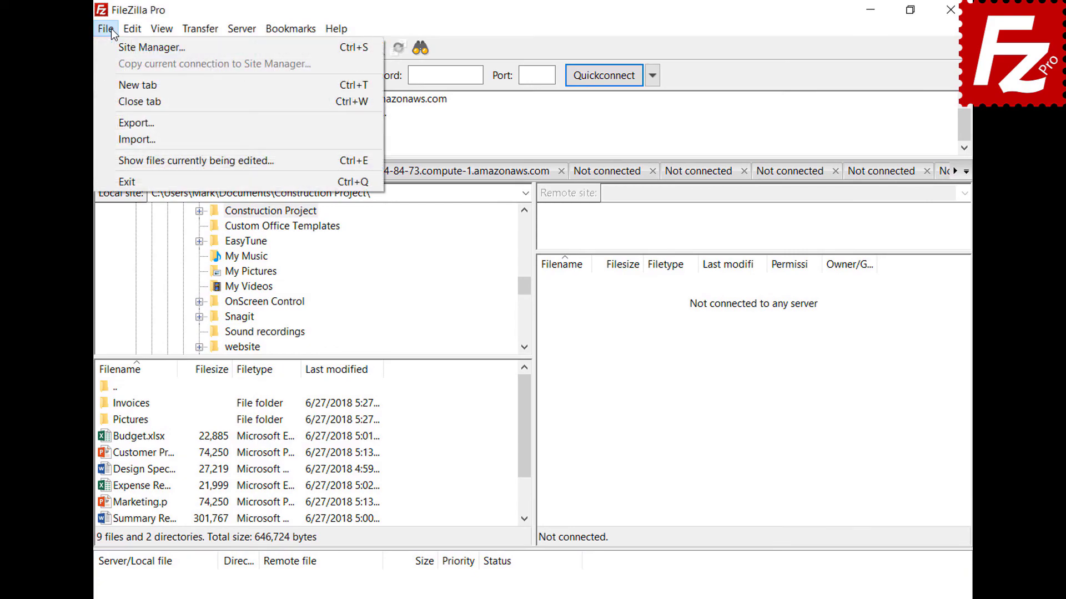
{"action": "left_click", "coordinate": [115, 44]}
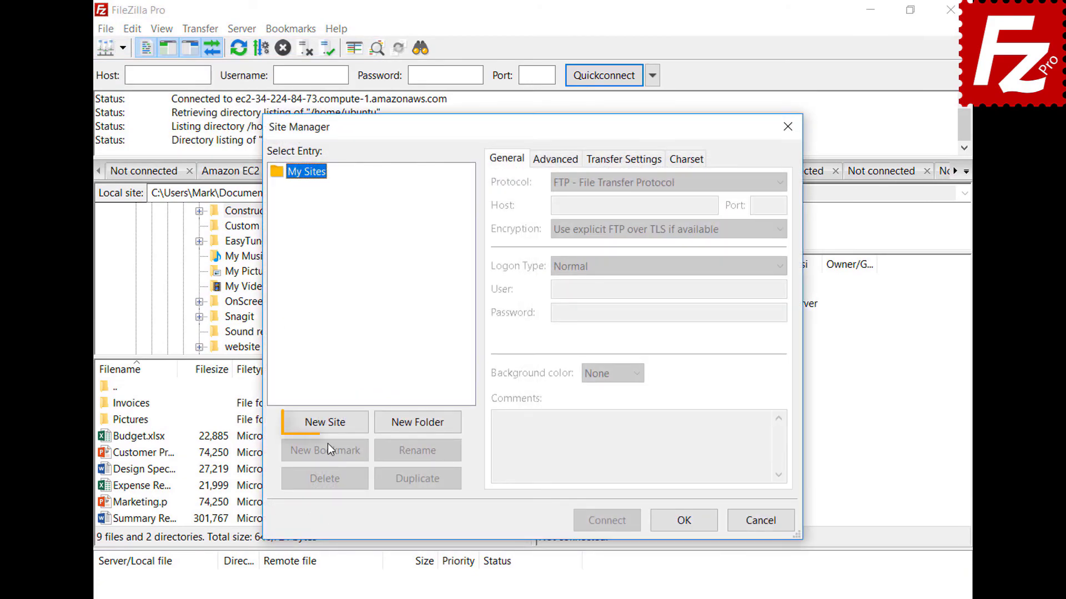
{"action": "left_click", "coordinate": [328, 425]}
{"action": "type", "text": "B2"}
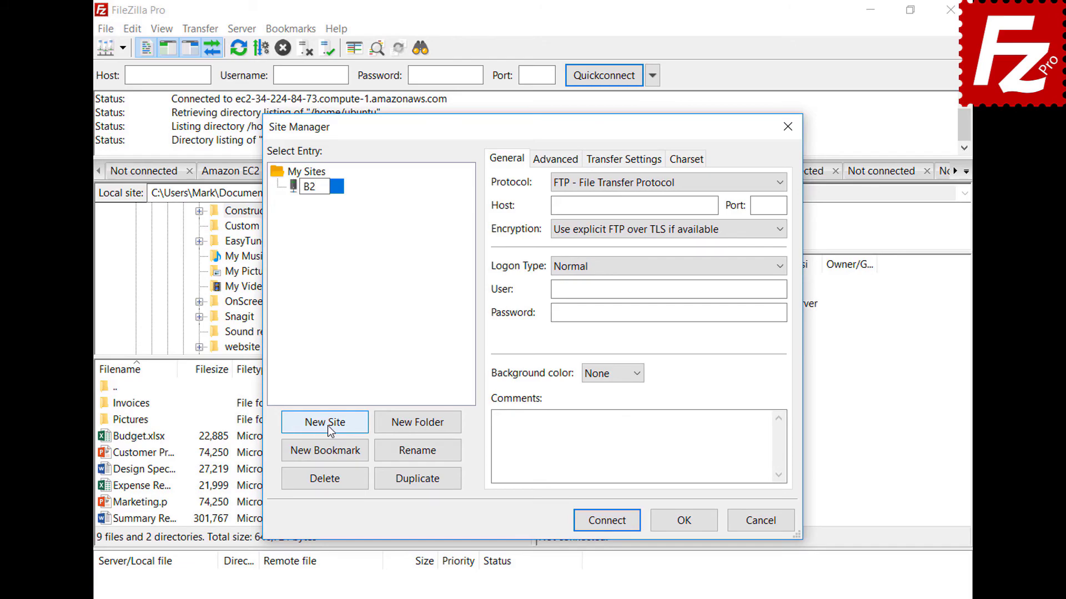
{"action": "left_click", "coordinate": [634, 181]}
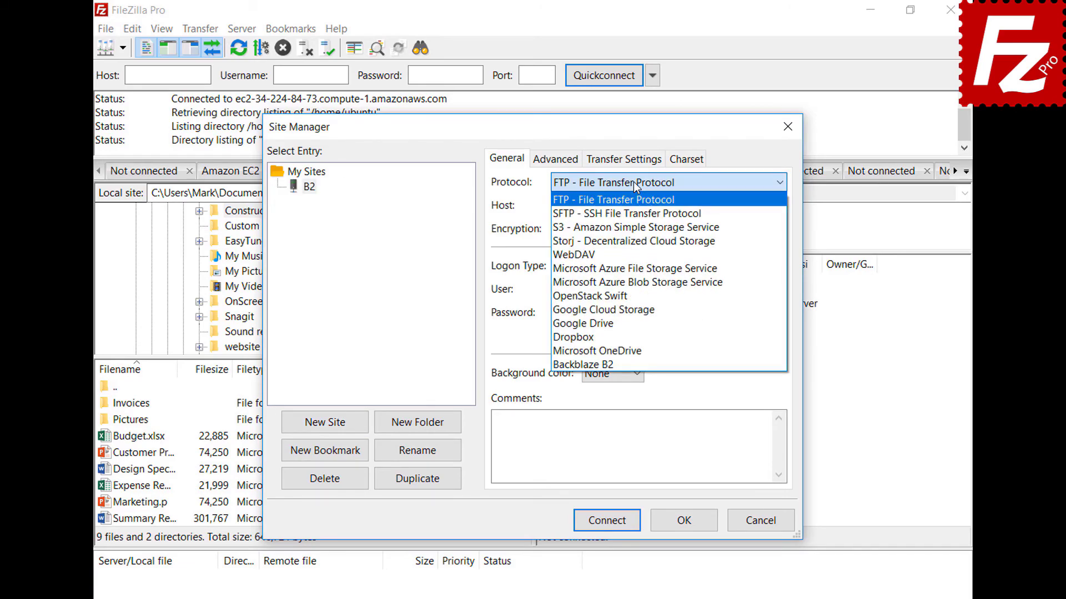
{"action": "left_click", "coordinate": [633, 363]}
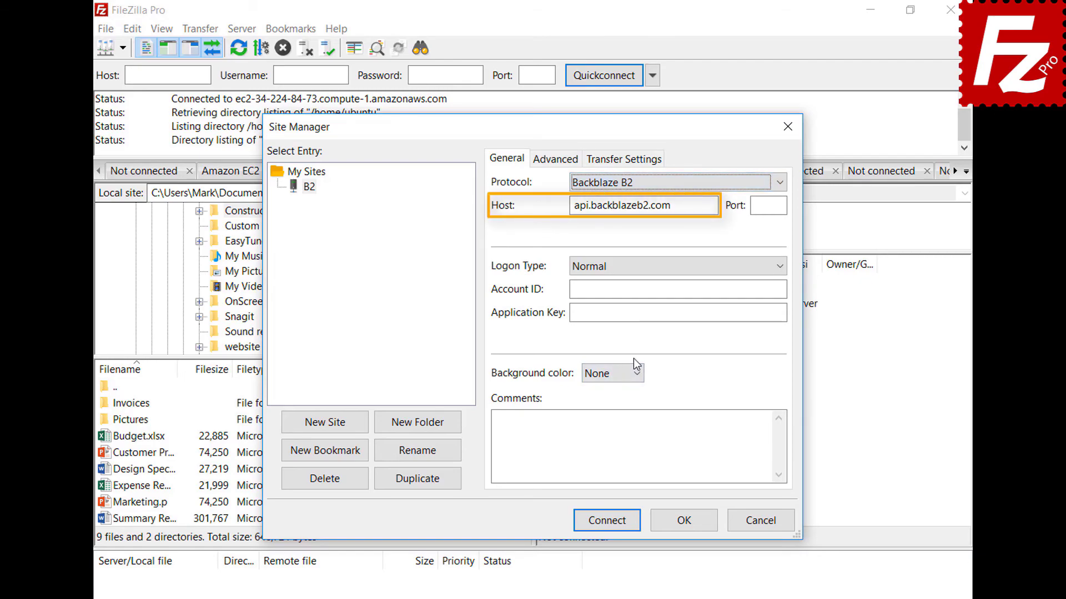
{"action": "left_click", "coordinate": [780, 289]}
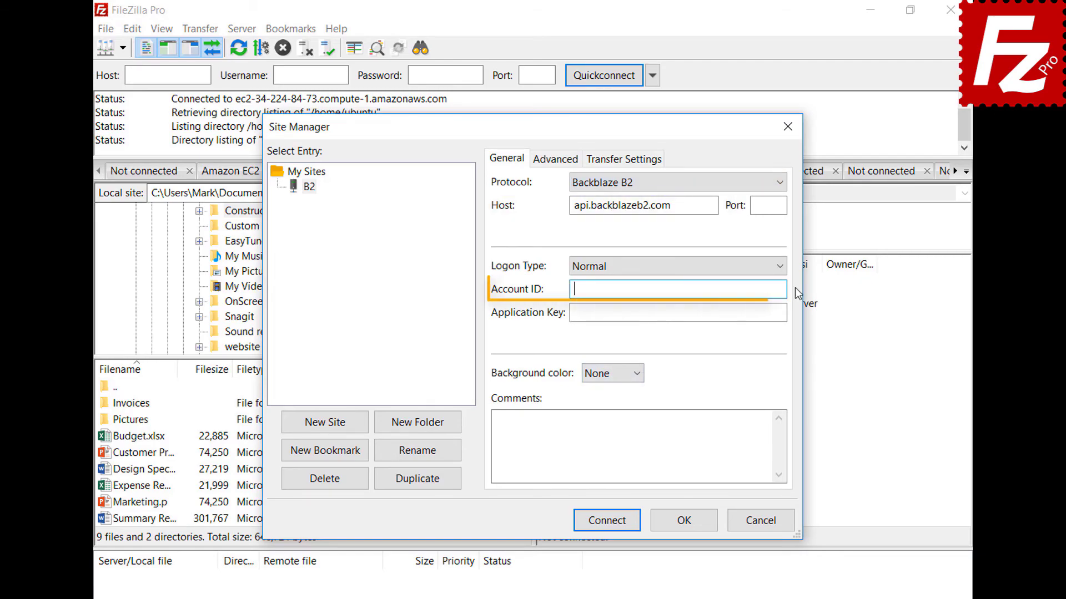
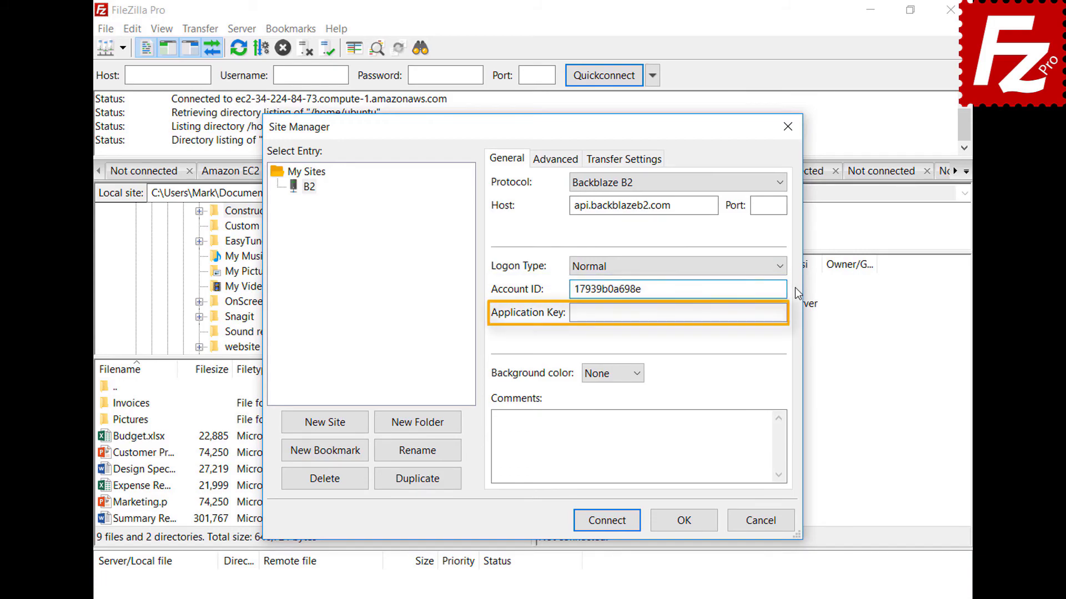
{"action": "key", "text": "Tab"}
{"action": "key", "text": "ctrl+v"}
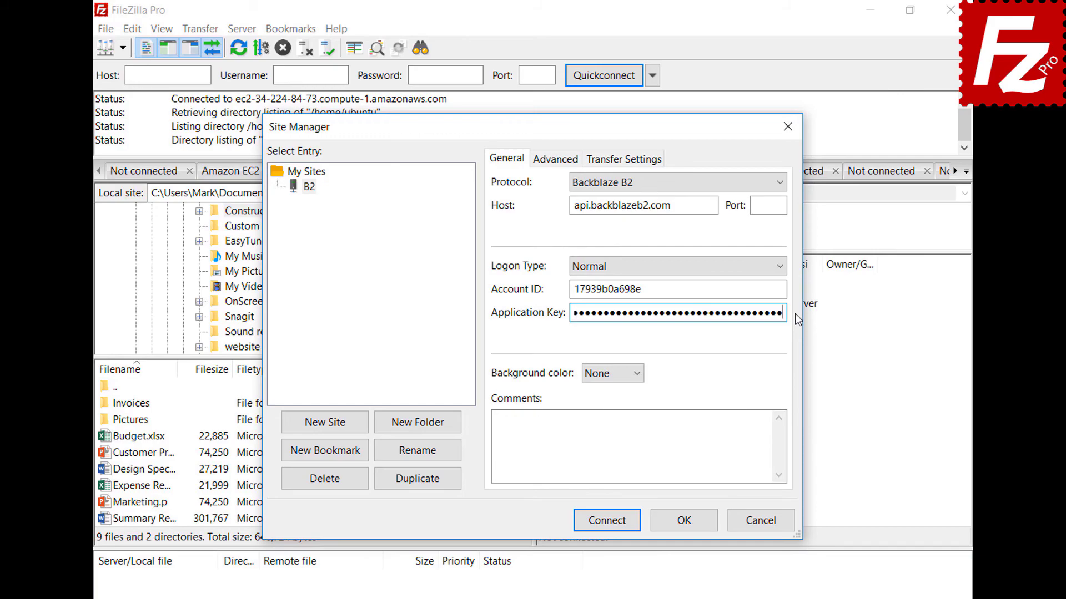
{"action": "left_click", "coordinate": [611, 527]}
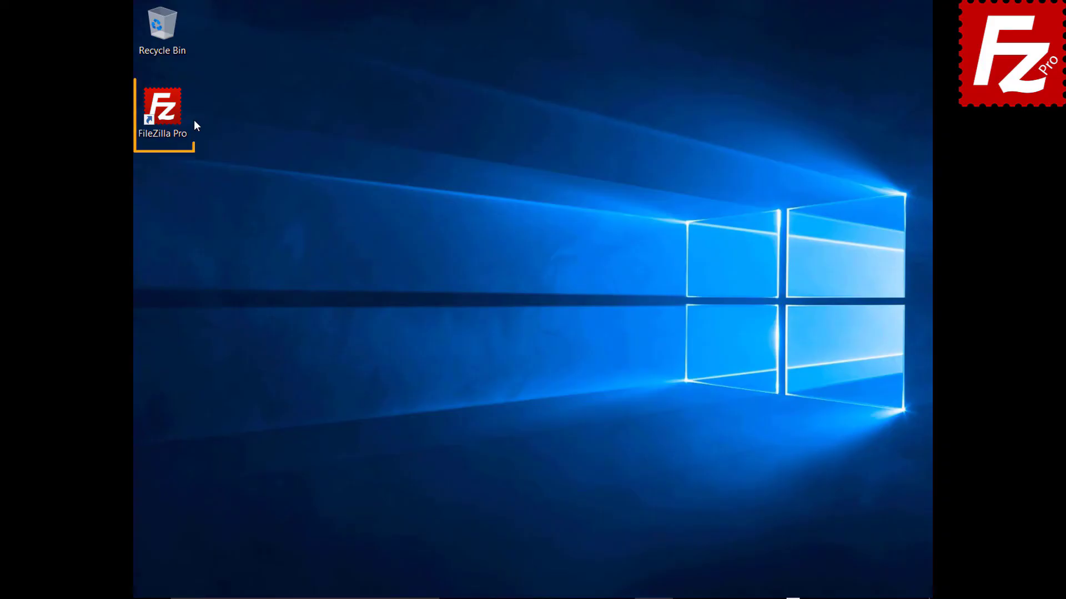
Step: Launch FileZilla Pro and create a Site Manager entry named WebDav using the WebDAV protocol
{"action": "double_click", "coordinate": [168, 115]}
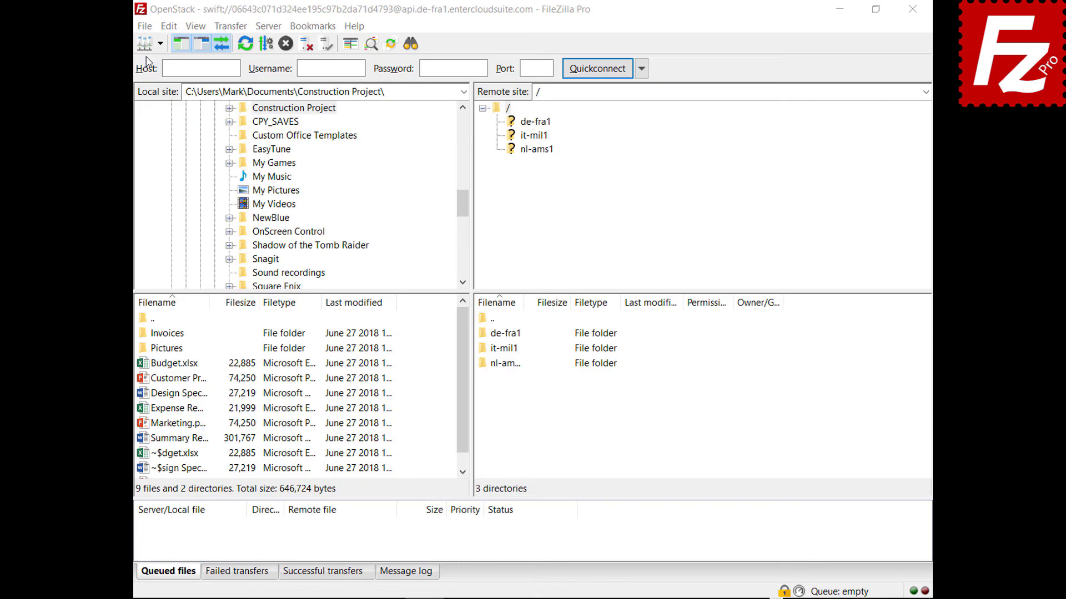
{"action": "left_click", "coordinate": [145, 26]}
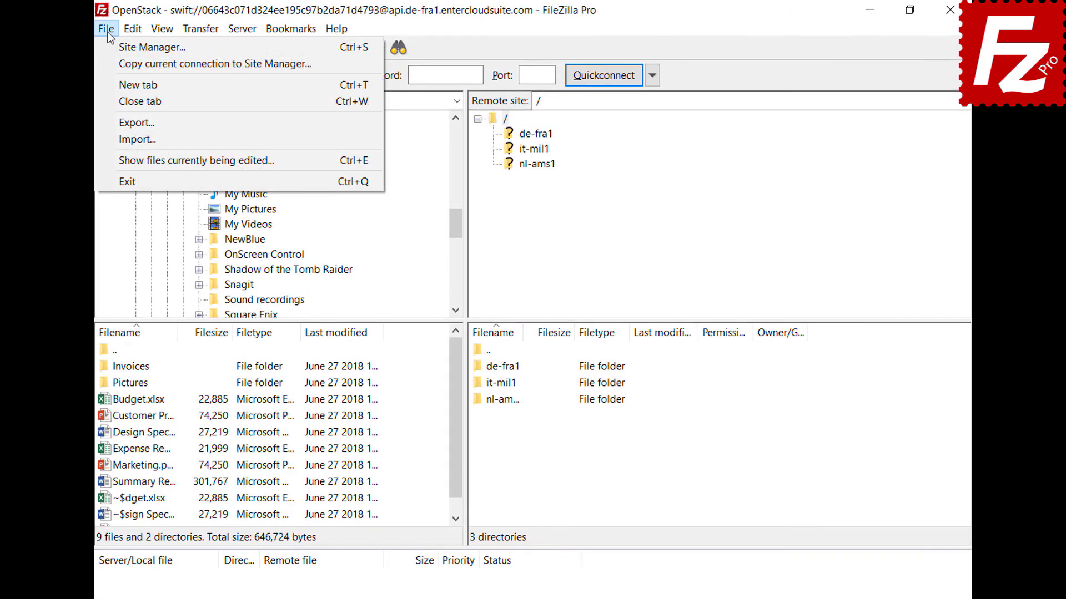
{"action": "left_click", "coordinate": [109, 47]}
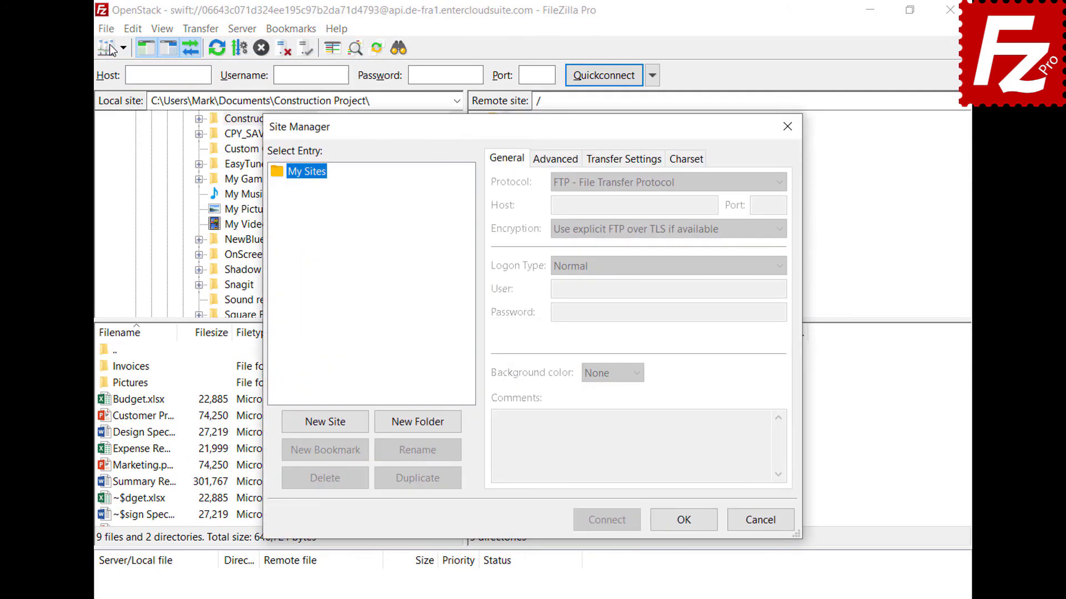
{"action": "left_click", "coordinate": [328, 428]}
{"action": "type", "text": "WebDav"}
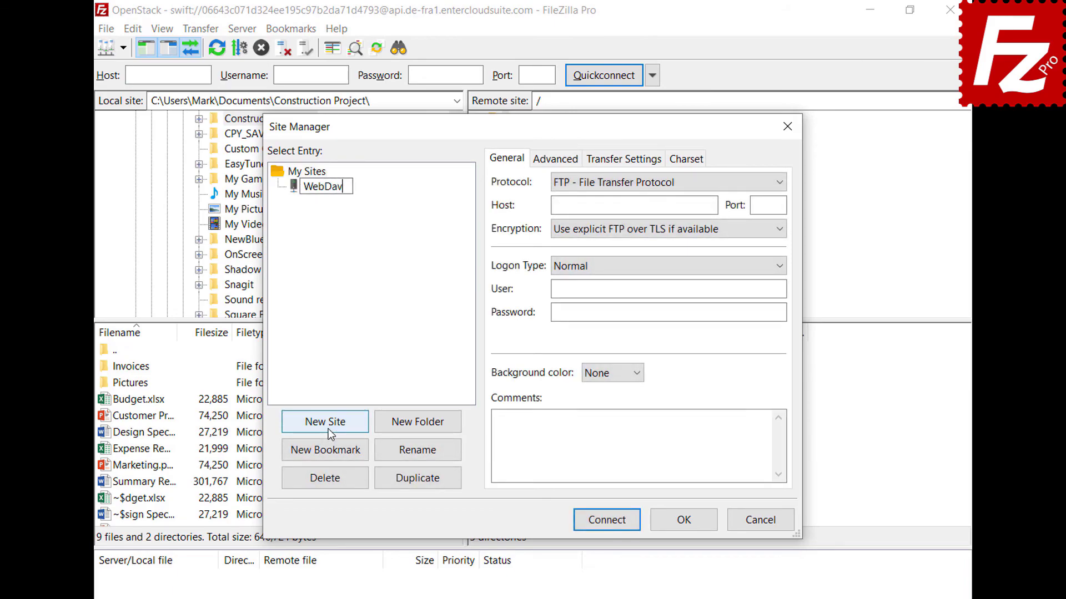
{"action": "key", "text": "Return"}
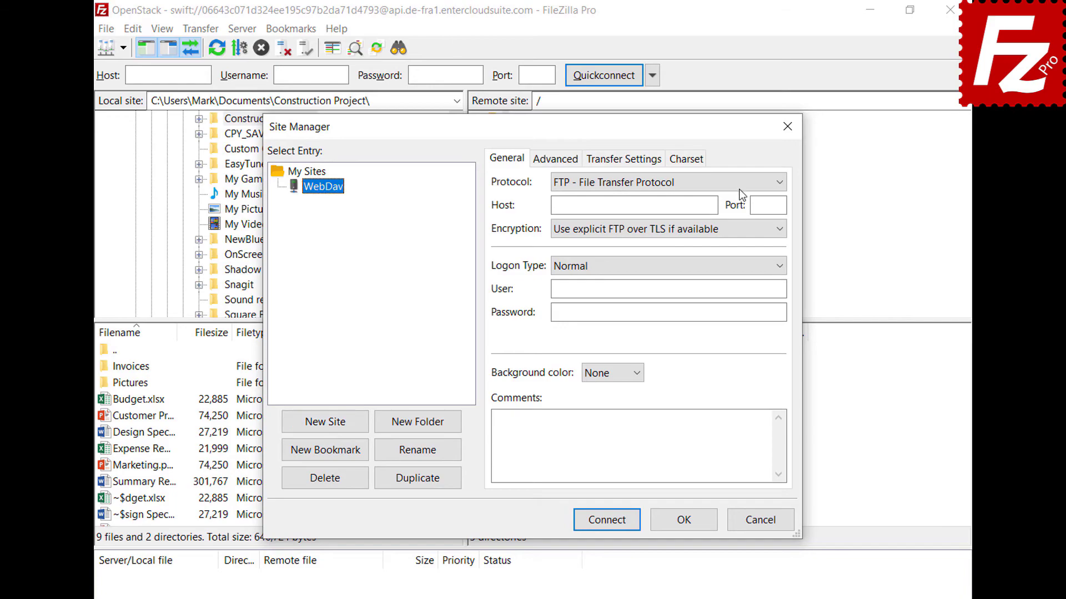
{"action": "left_click", "coordinate": [738, 182]}
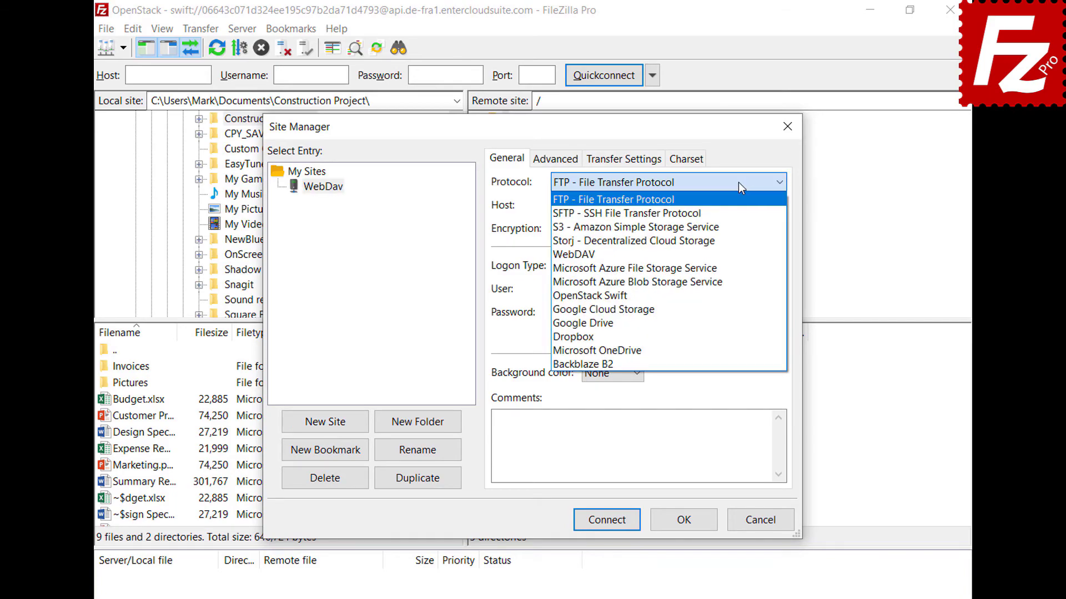
{"action": "left_click", "coordinate": [731, 251]}
Step: Enter host webdav.opendrive.com with the account e-mail and password, then connect
{"action": "left_click", "coordinate": [713, 205]}
{"action": "type", "text": "webdav.opendrive.com"}
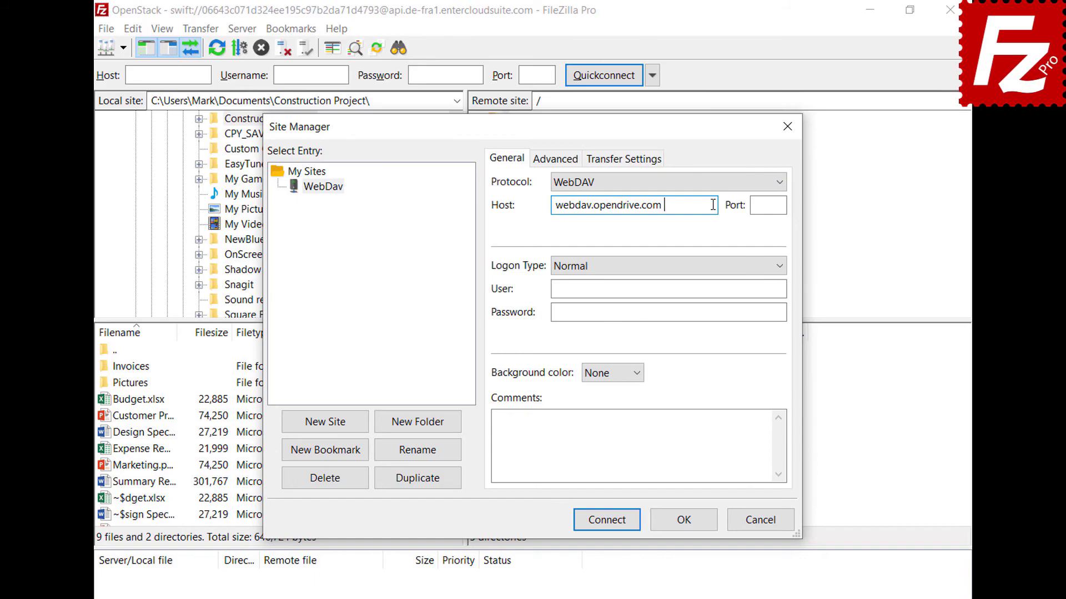
{"action": "left_click", "coordinate": [773, 289]}
{"action": "key", "text": "ctrl+v"}
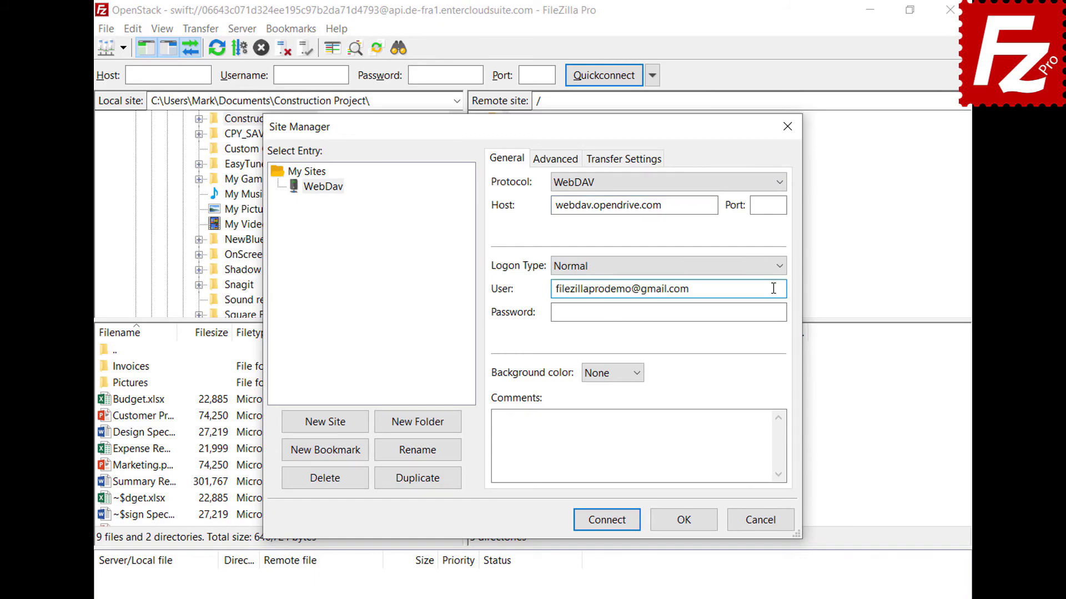
{"action": "left_click", "coordinate": [770, 312]}
{"action": "key", "text": "ctrl+v"}
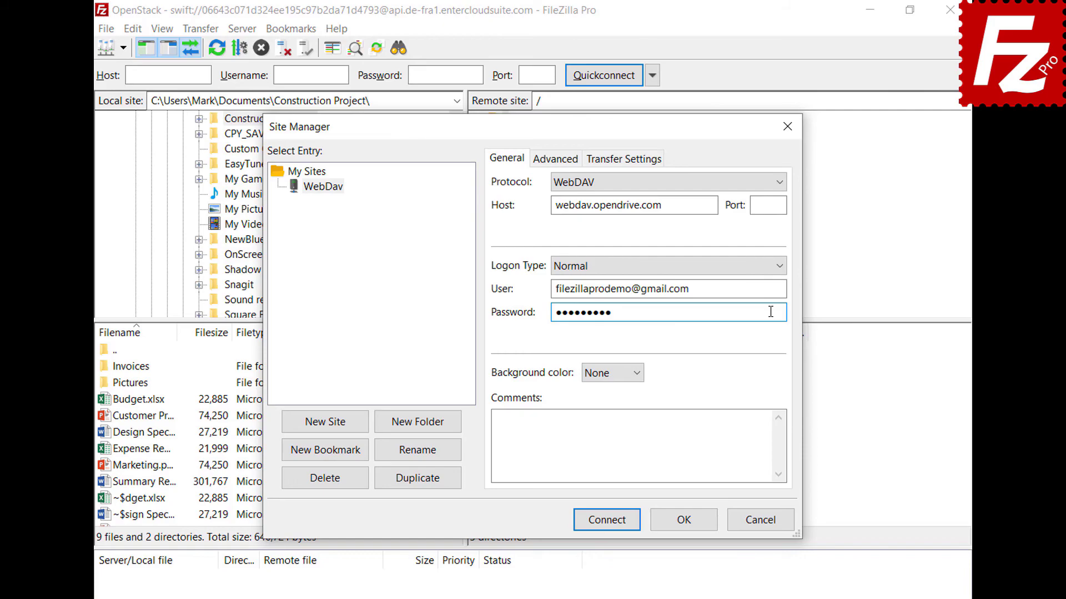
{"action": "left_click", "coordinate": [611, 524]}
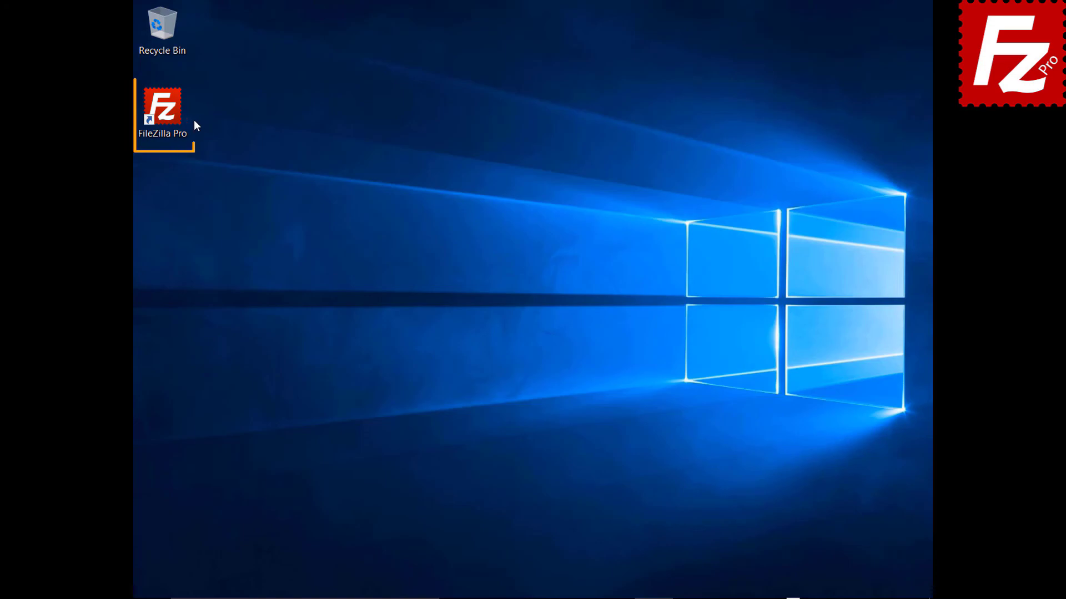
Step: Launch FileZilla Pro and create a site named OpenStack using the OpenStack Swift protocol
{"action": "double_click", "coordinate": [169, 115]}
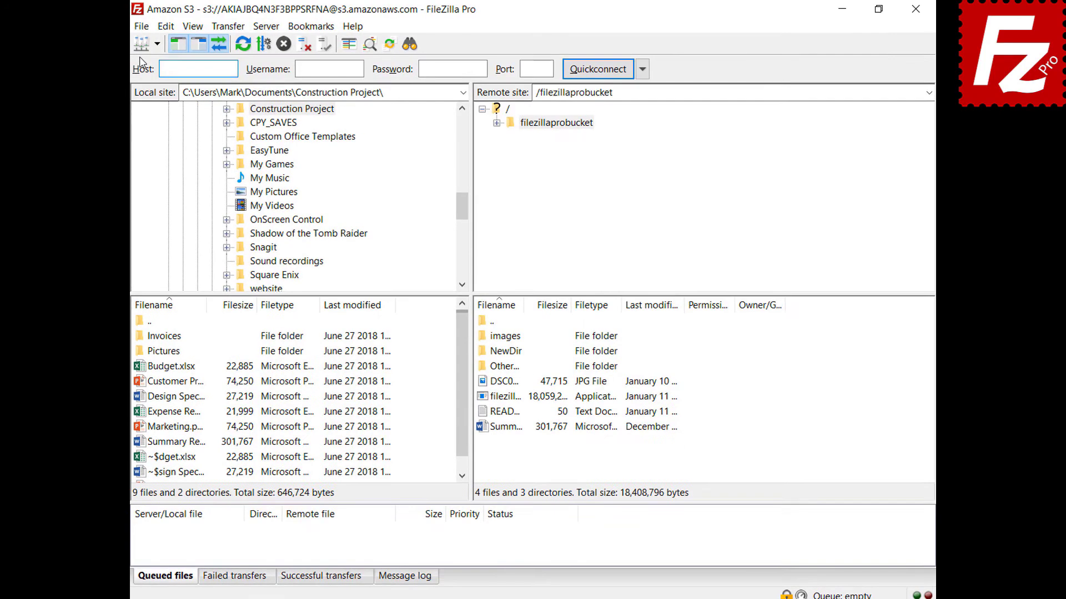
{"action": "left_click", "coordinate": [144, 27]}
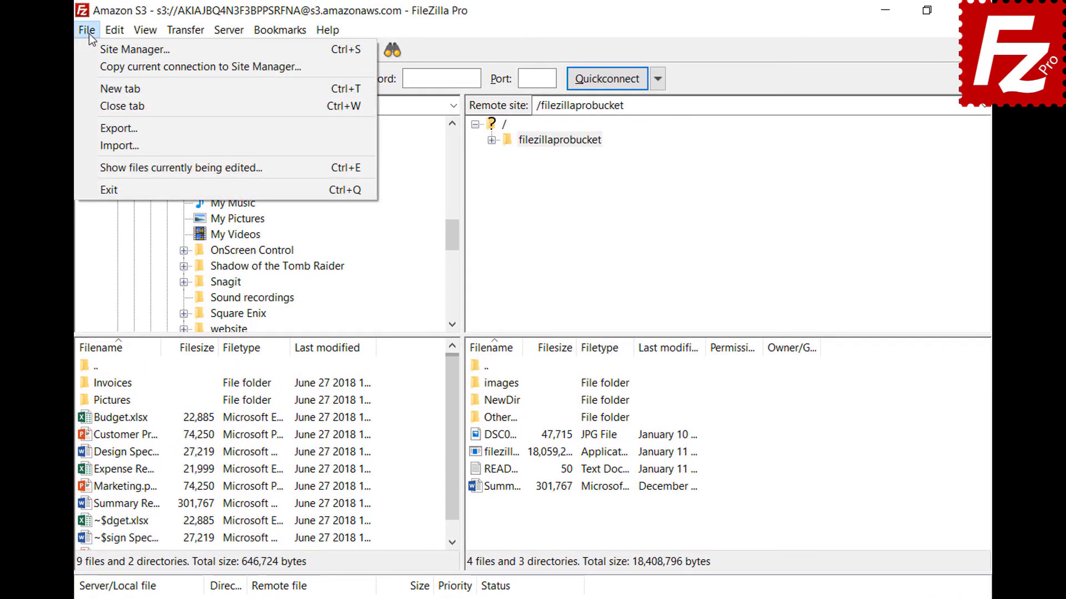
{"action": "left_click", "coordinate": [94, 52]}
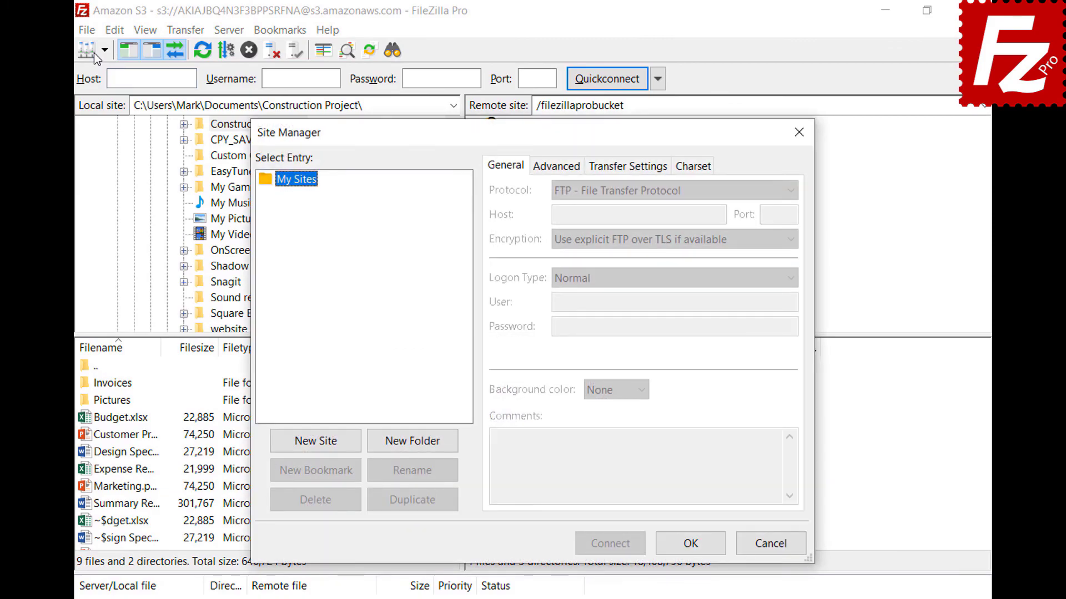
{"action": "left_click", "coordinate": [318, 447]}
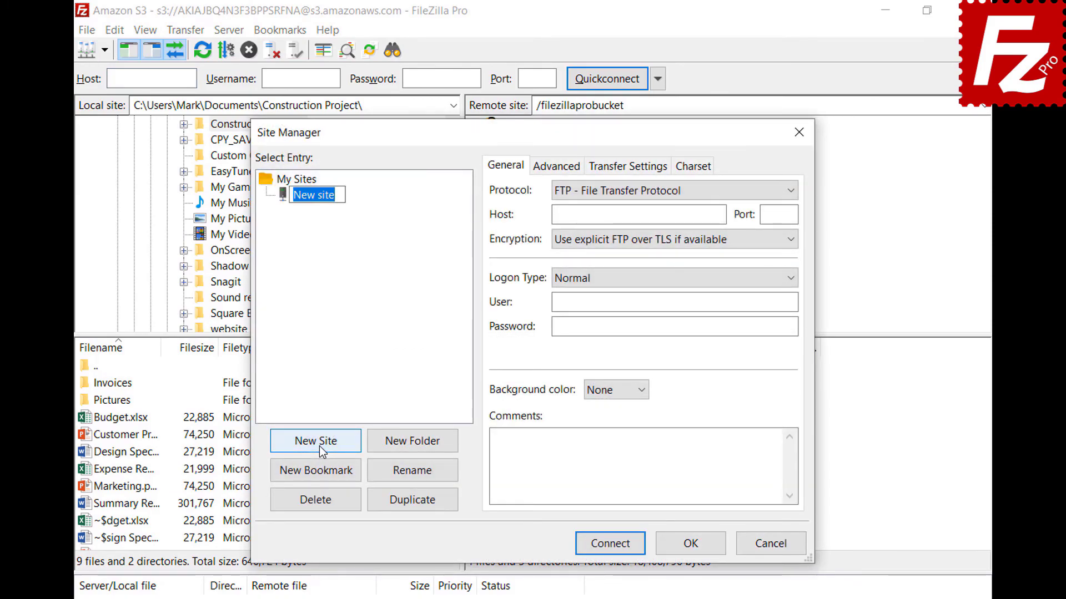
{"action": "type", "text": "OpenStack"}
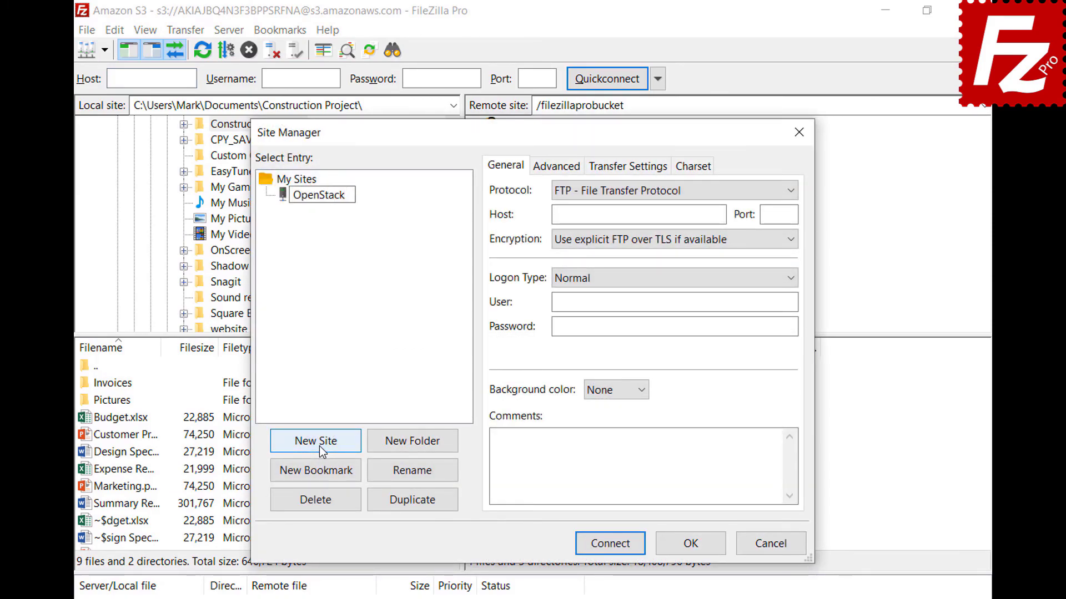
{"action": "key", "text": "Return"}
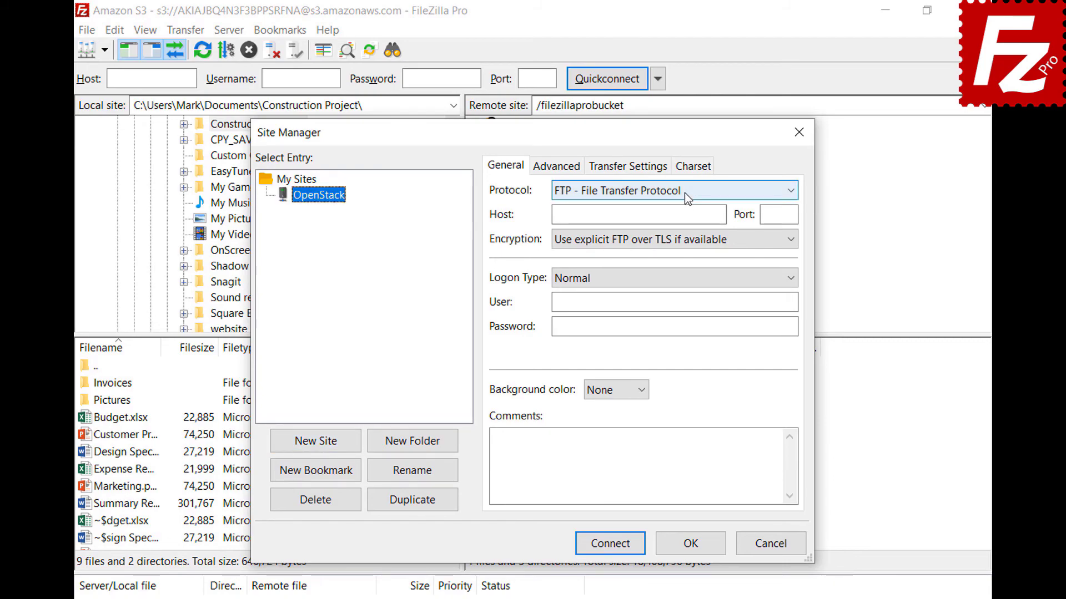
{"action": "left_click", "coordinate": [684, 192]}
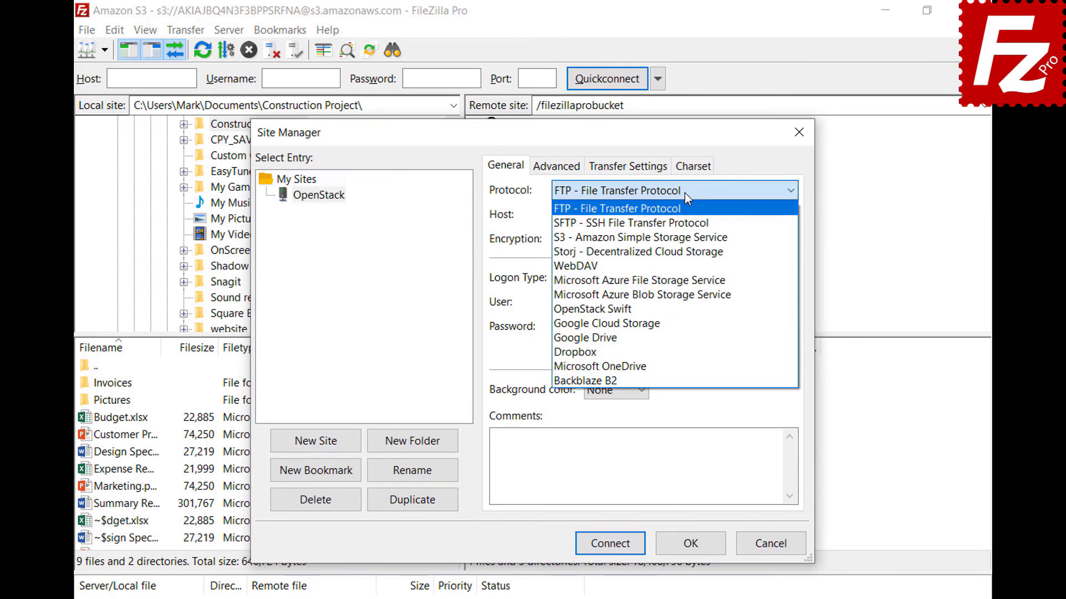
{"action": "left_click", "coordinate": [684, 309]}
Step: Fill in the identity host, /v2.0/tokens path, project ID, user e-mail and password, then connect
{"action": "left_click", "coordinate": [722, 214]}
{"action": "key", "text": "ctrl+v"}
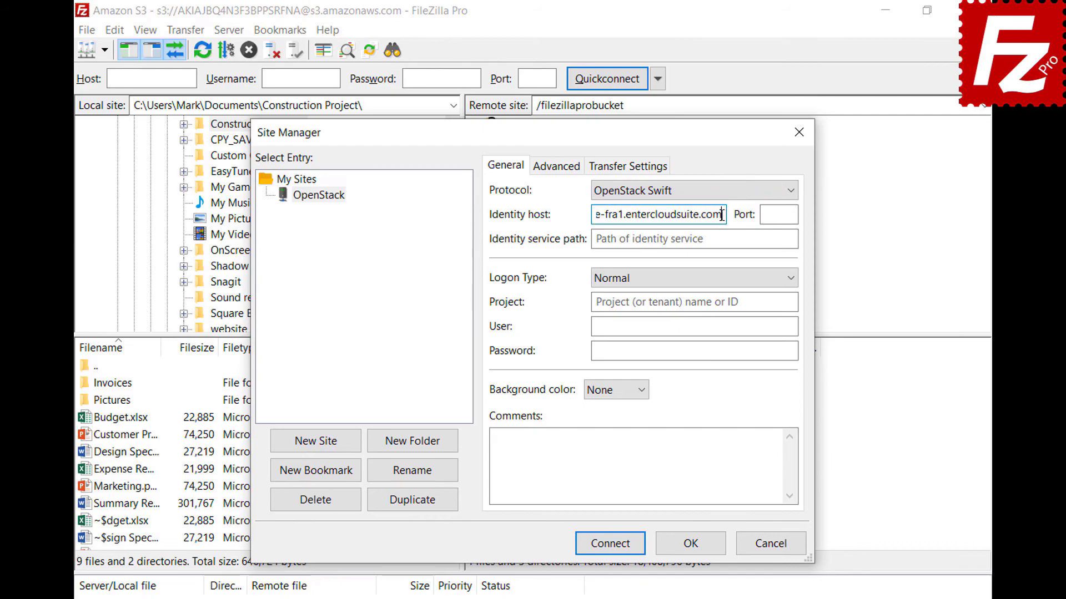
{"action": "left_click", "coordinate": [786, 239]}
{"action": "type", "text": "/v2.0/tokens"}
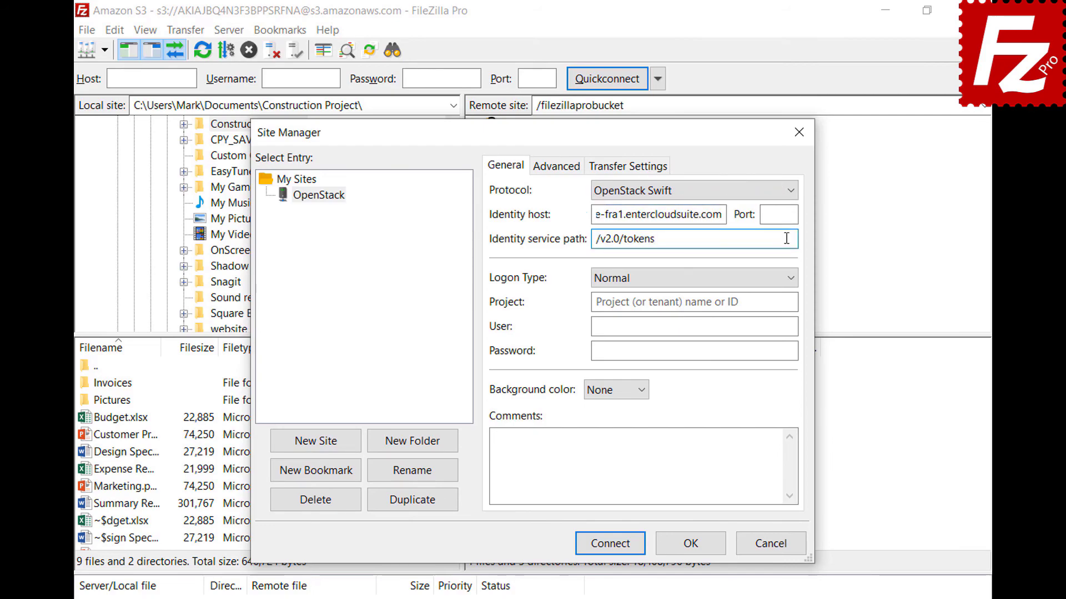
{"action": "left_click", "coordinate": [790, 302]}
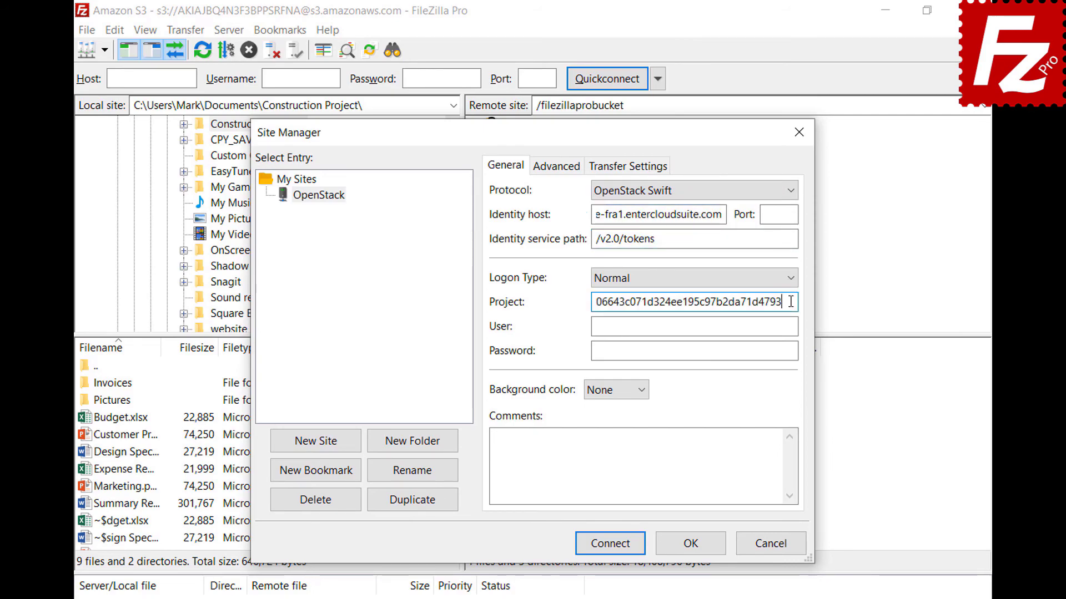
{"action": "left_click", "coordinate": [792, 327]}
{"action": "key", "text": "ctrl+v"}
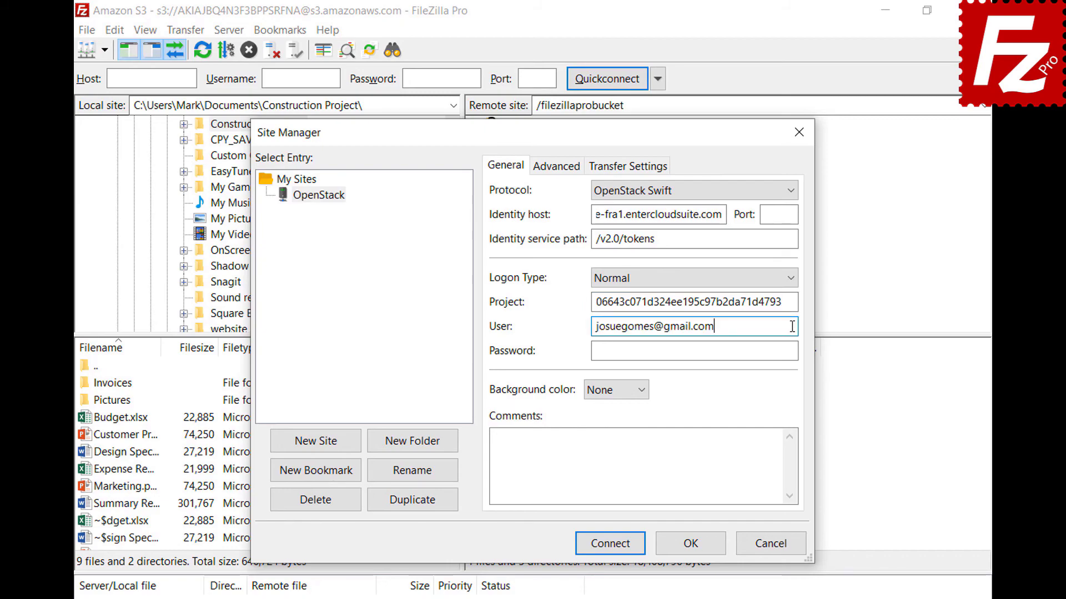
{"action": "left_click", "coordinate": [794, 351]}
{"action": "key", "text": "ctrl+v"}
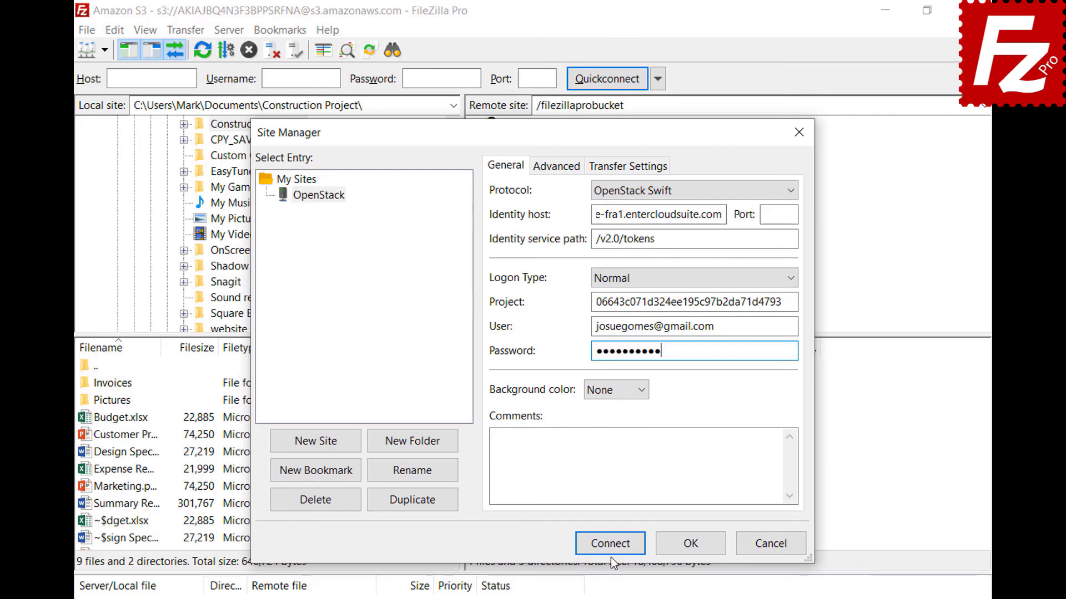
{"action": "left_click", "coordinate": [610, 543]}
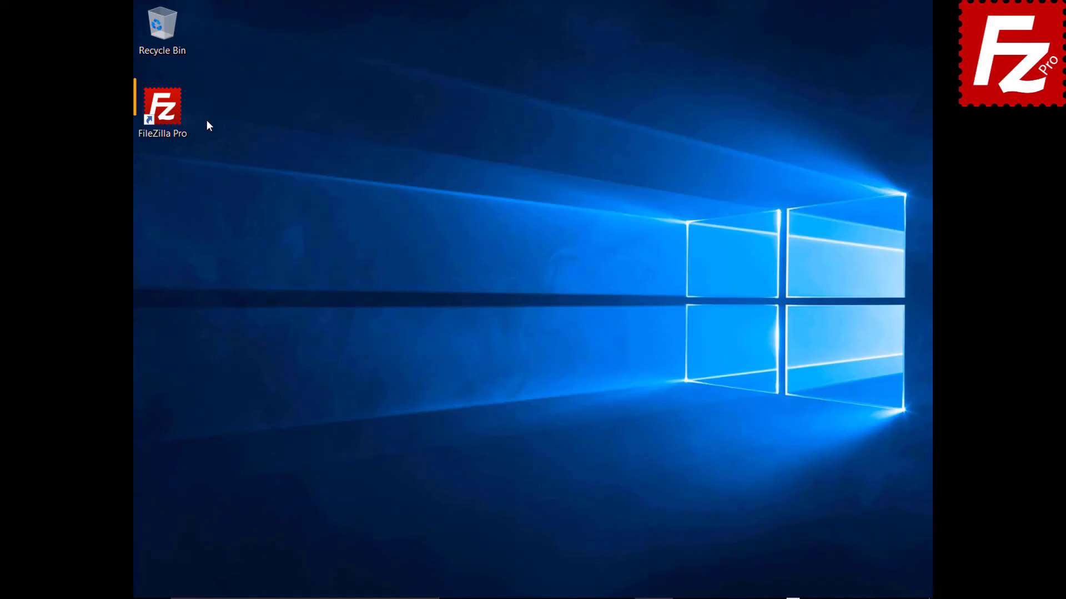
Step: Launch FileZilla Pro and create a site named Rackspace using Rackspace Cloud Storage
{"action": "left_click", "coordinate": [168, 115]}
{"action": "left_click", "coordinate": [119, 28]}
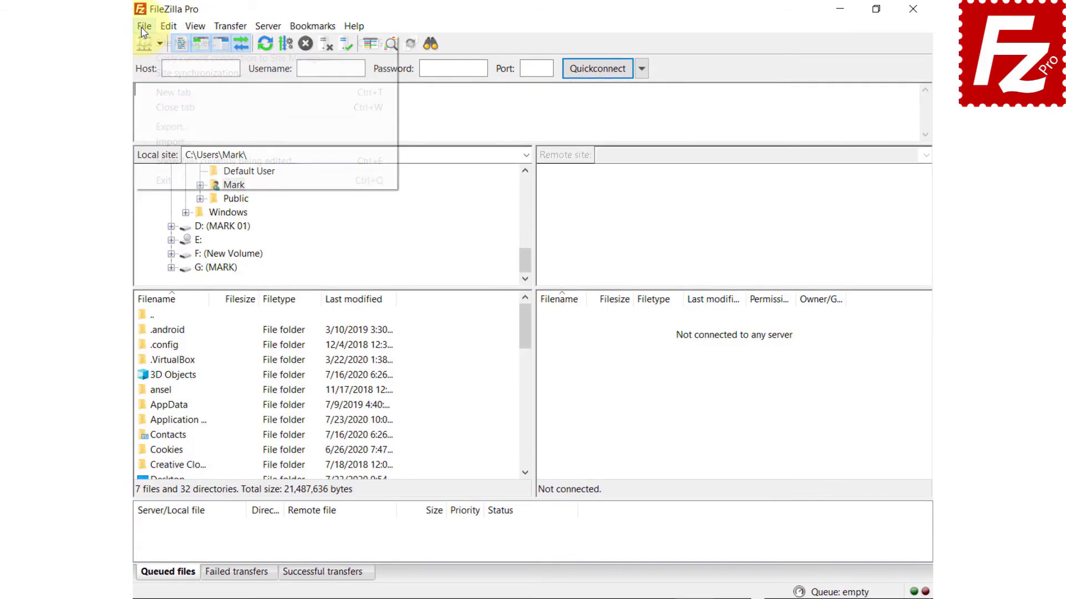
{"action": "left_click", "coordinate": [125, 47]}
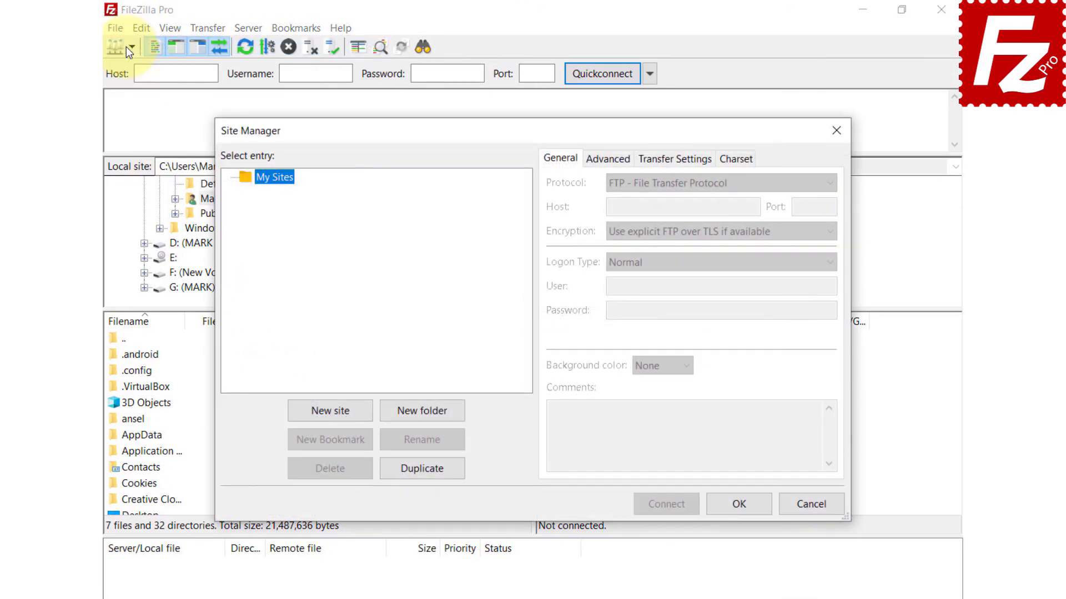
{"action": "left_click", "coordinate": [336, 413]}
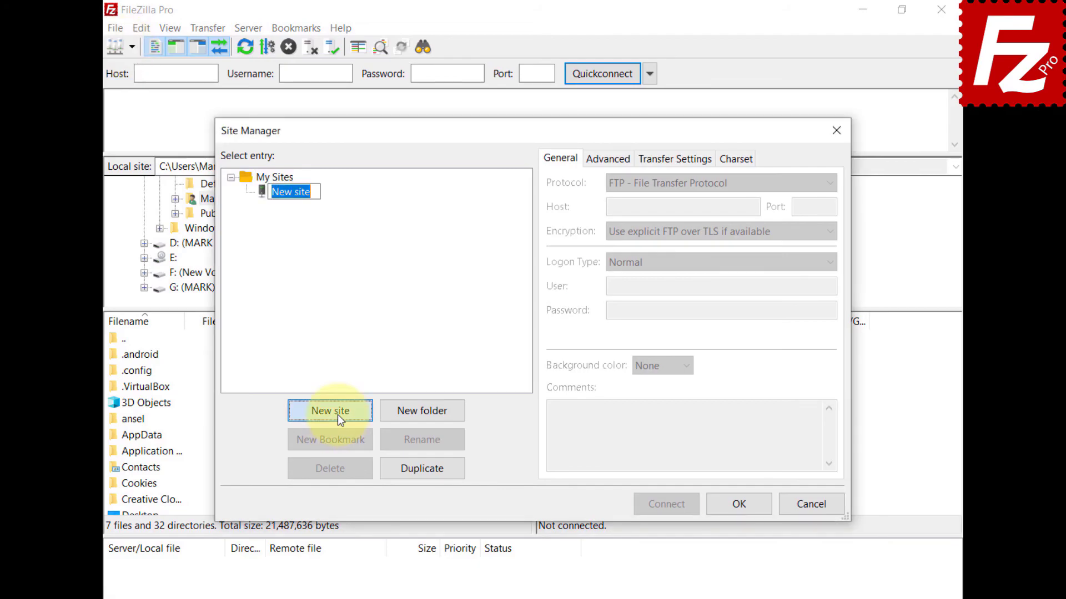
{"action": "type", "text": "Rackspace"}
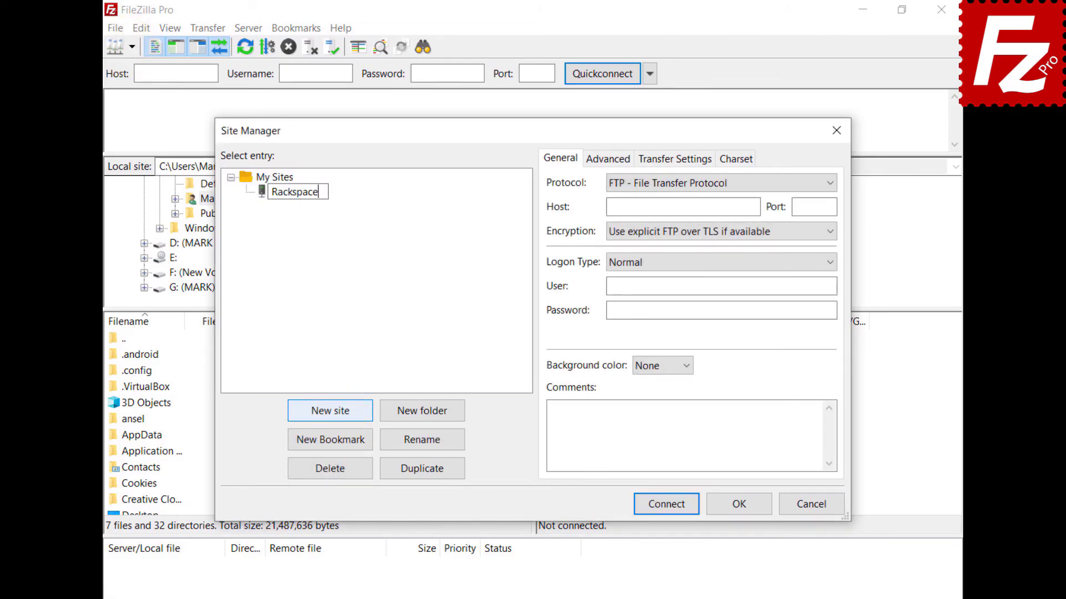
{"action": "key", "text": "Return"}
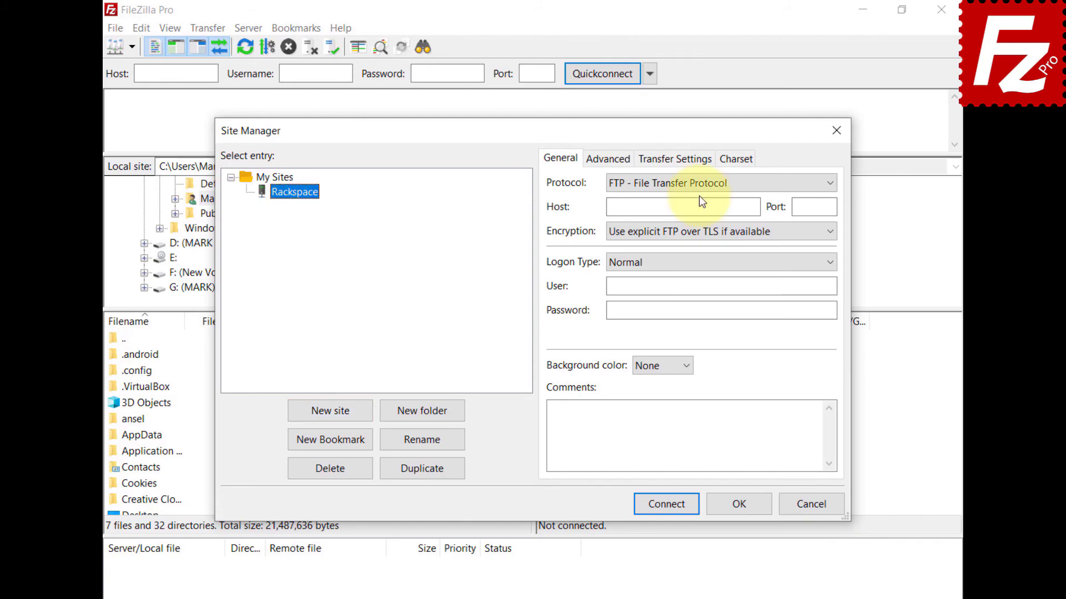
{"action": "left_click", "coordinate": [698, 184]}
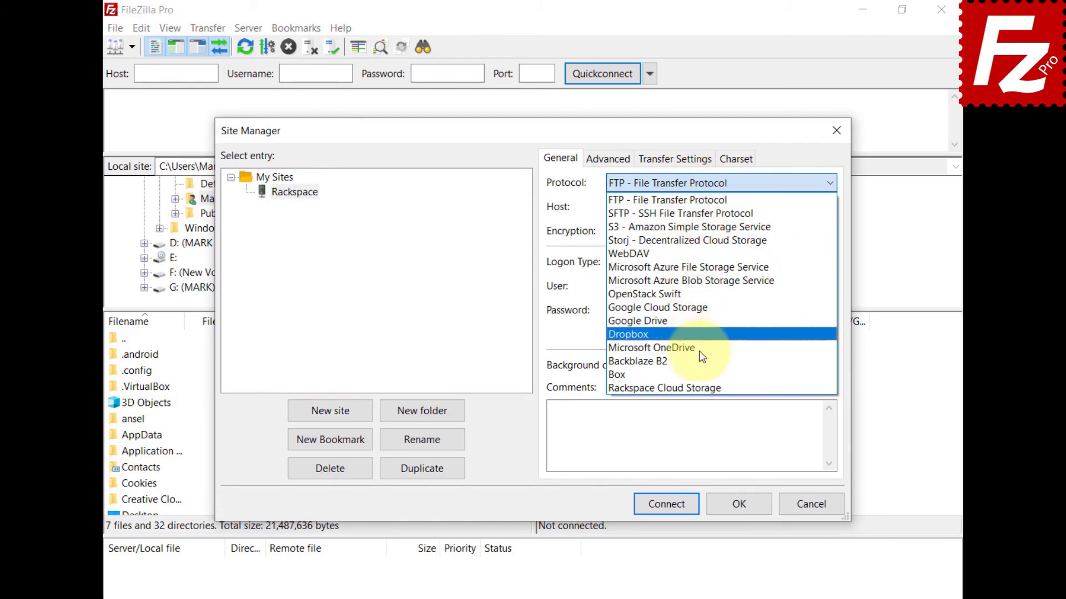
{"action": "left_click", "coordinate": [698, 389]}
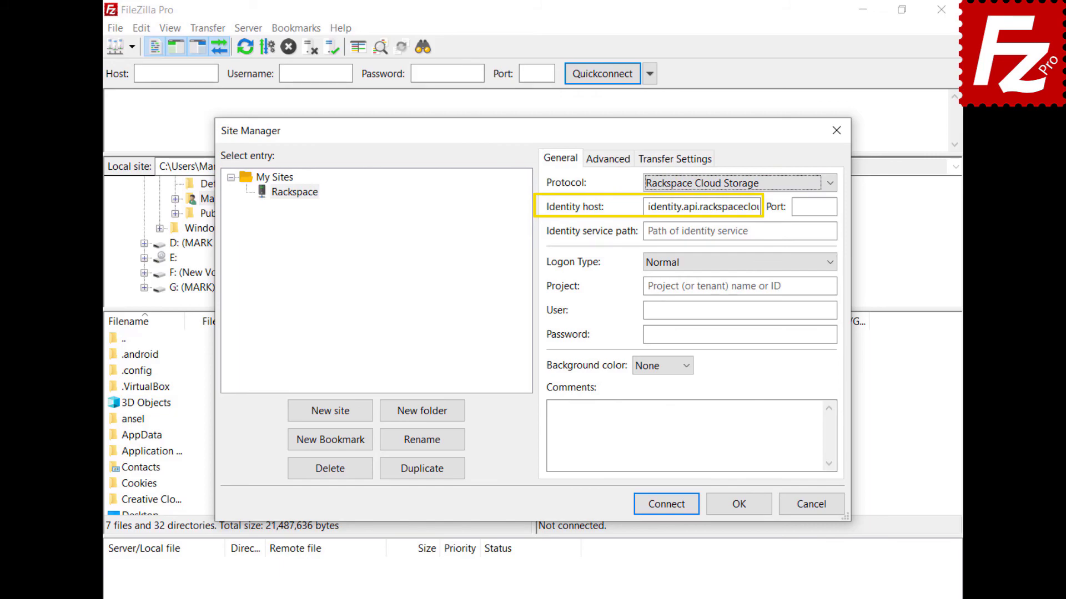
Step: Enter the /v2.0/tokens path, project number, user name and password, then connect
{"action": "left_click", "coordinate": [740, 231]}
{"action": "type", "text": "/v2.0/tokens"}
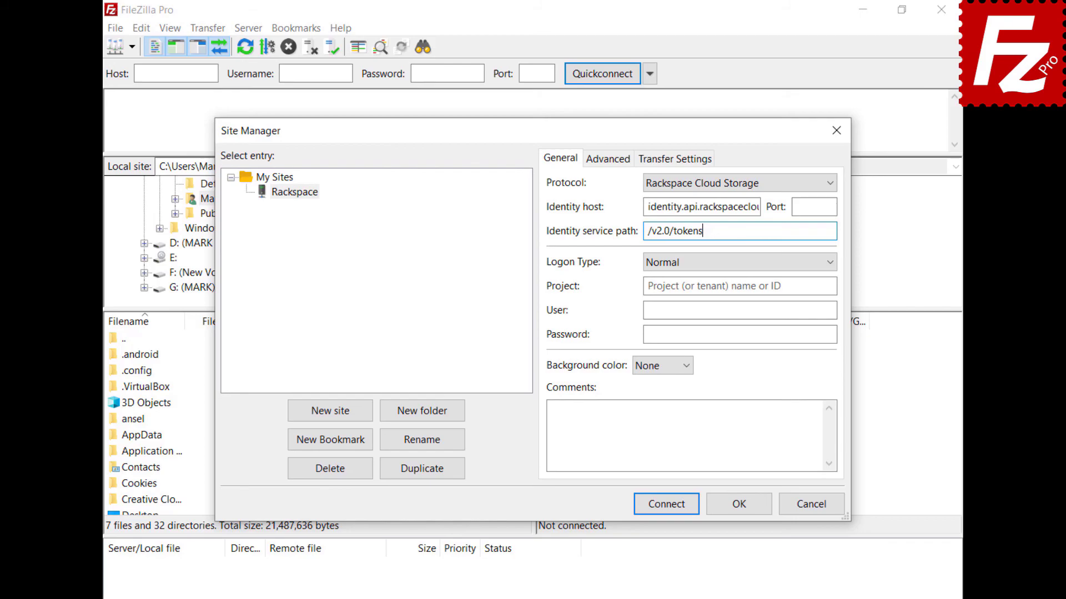
{"action": "left_click", "coordinate": [740, 286]}
{"action": "type", "text": "1288657"}
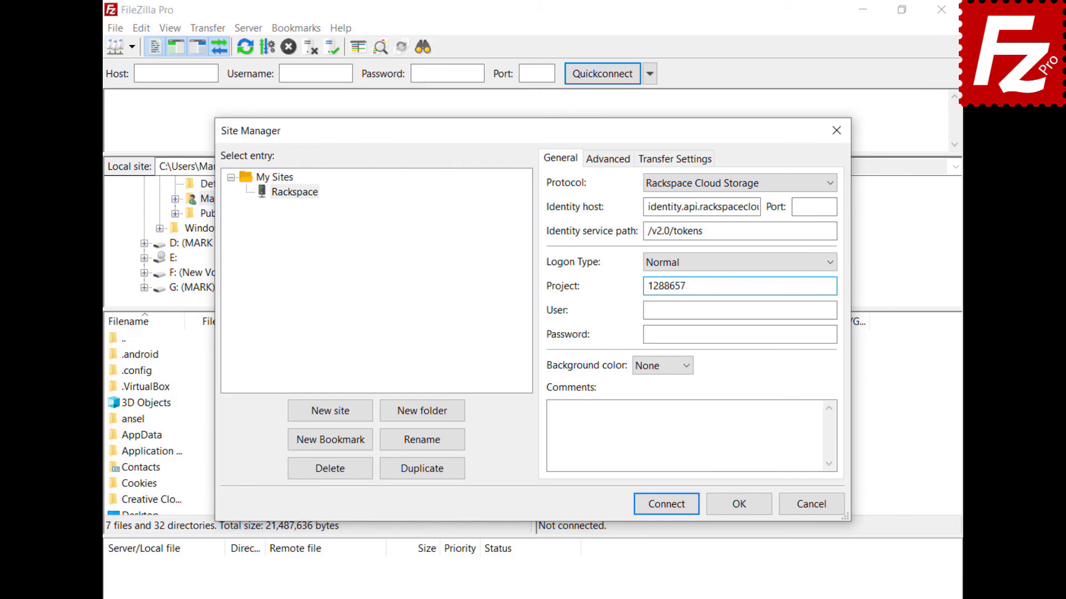
{"action": "left_click", "coordinate": [739, 310]}
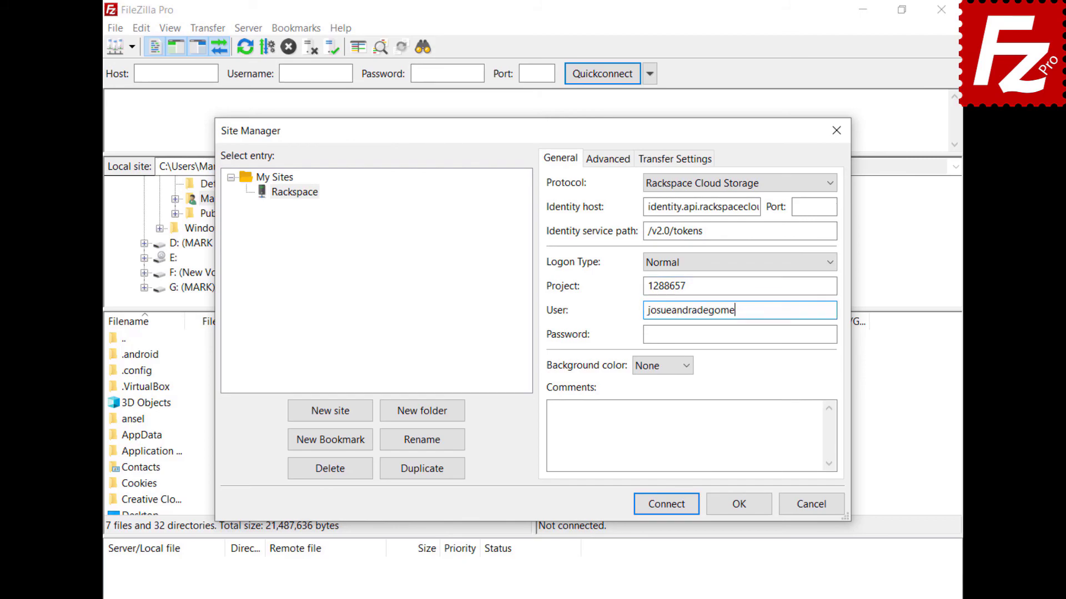
{"action": "left_click", "coordinate": [740, 335]}
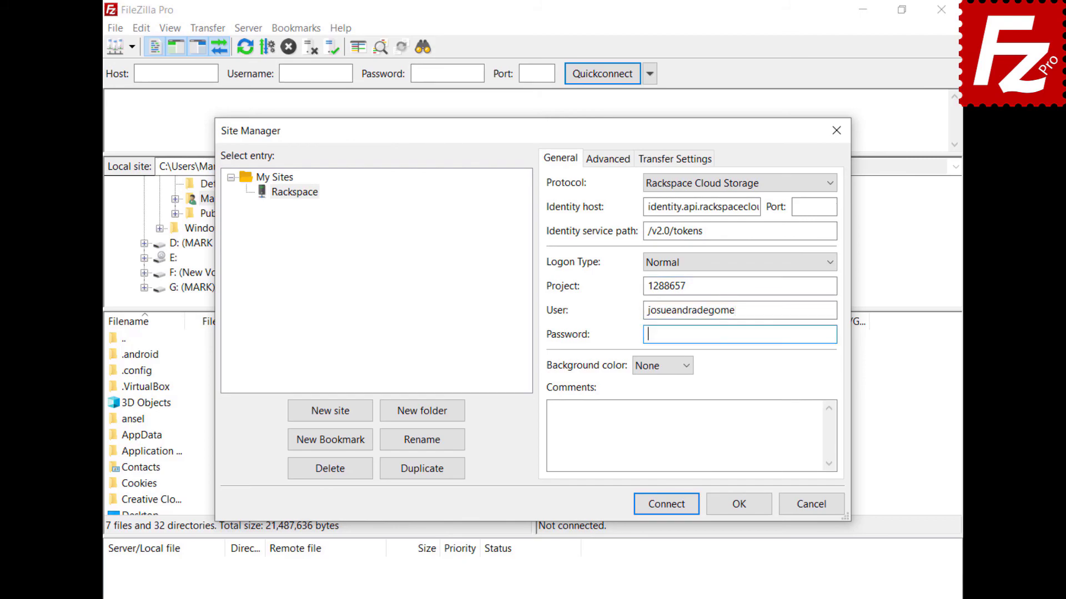
{"action": "key", "text": "ctrl+v"}
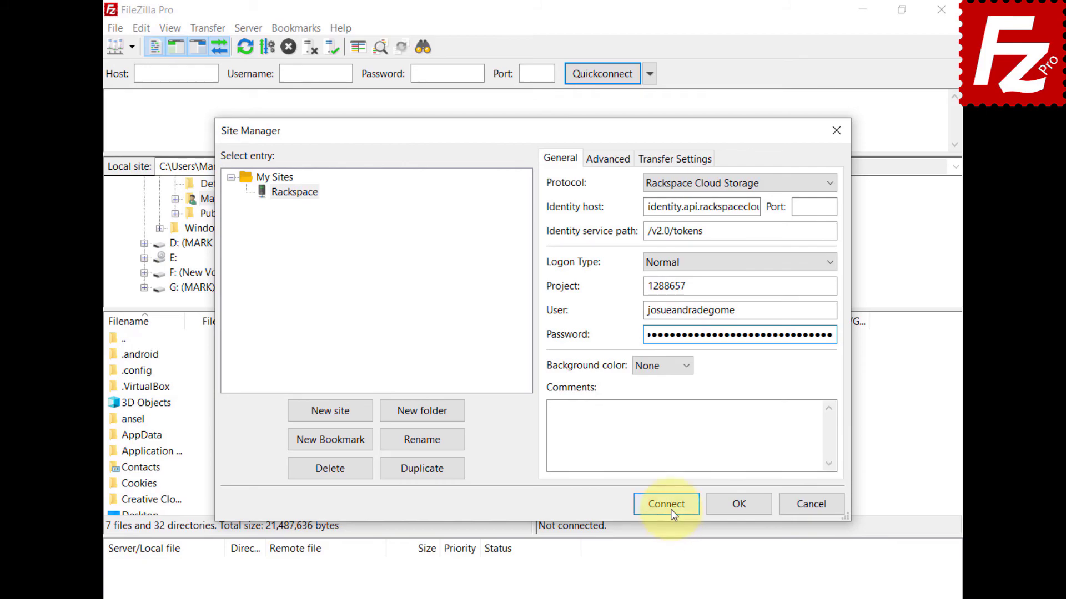
{"action": "left_click", "coordinate": [666, 503]}
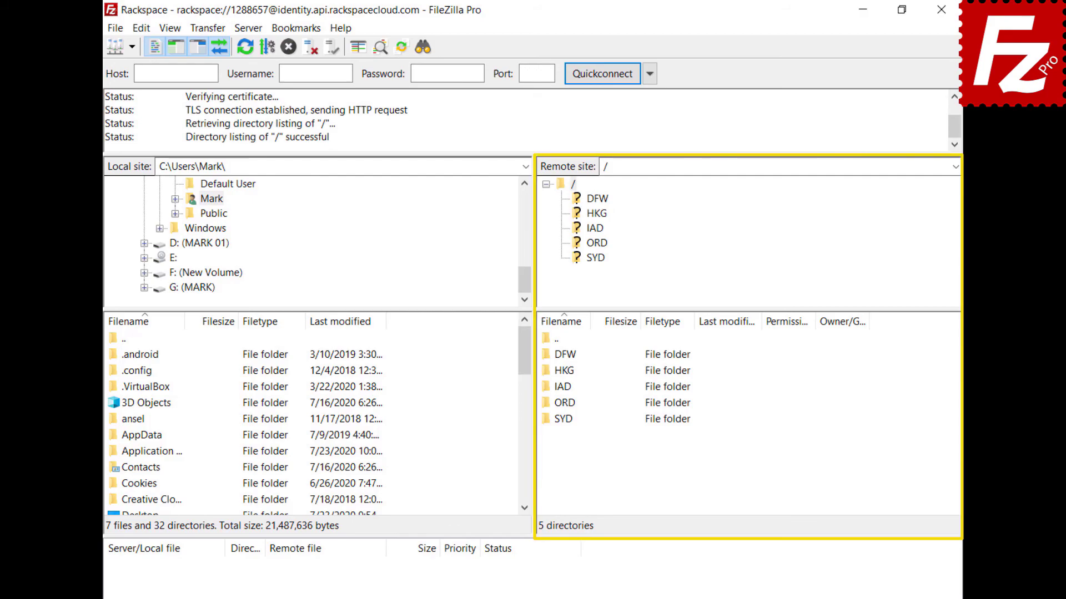
Step: Open the IAD region folder in the Remote site list
{"action": "double_click", "coordinate": [561, 387]}
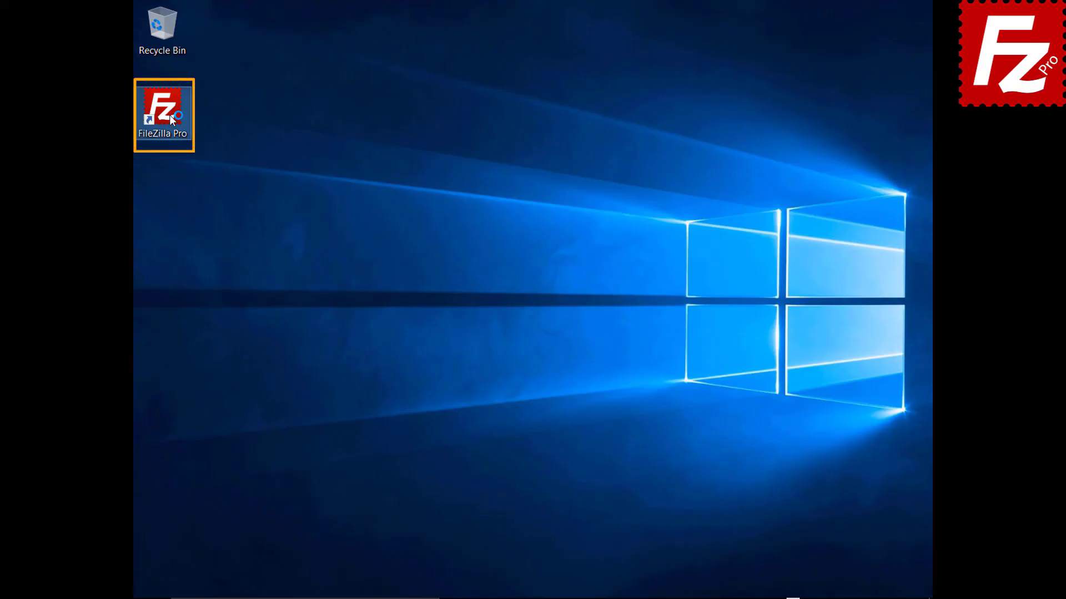
Step: Launch FileZilla Pro, create a site named Box using the Box protocol, and connect
{"action": "double_click", "coordinate": [164, 111]}
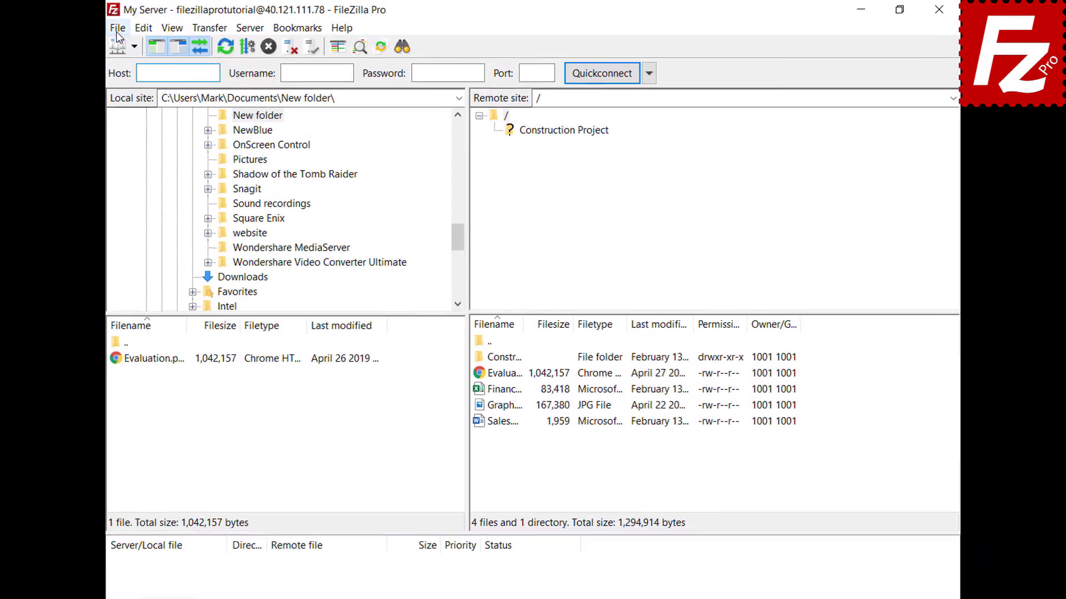
{"action": "left_click", "coordinate": [116, 32]}
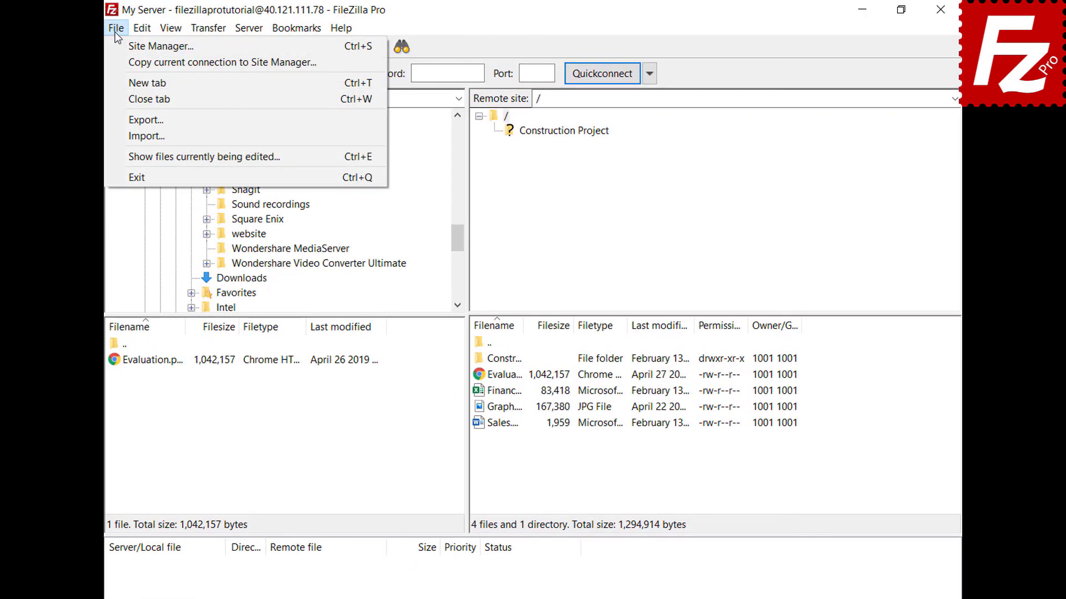
{"action": "left_click", "coordinate": [116, 46]}
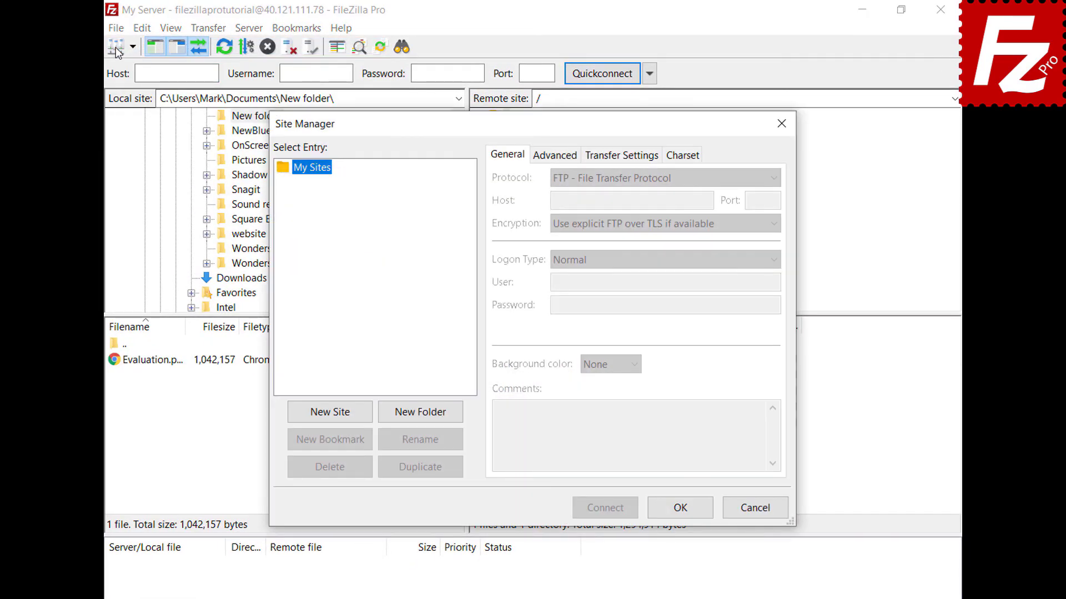
{"action": "left_click", "coordinate": [329, 417]}
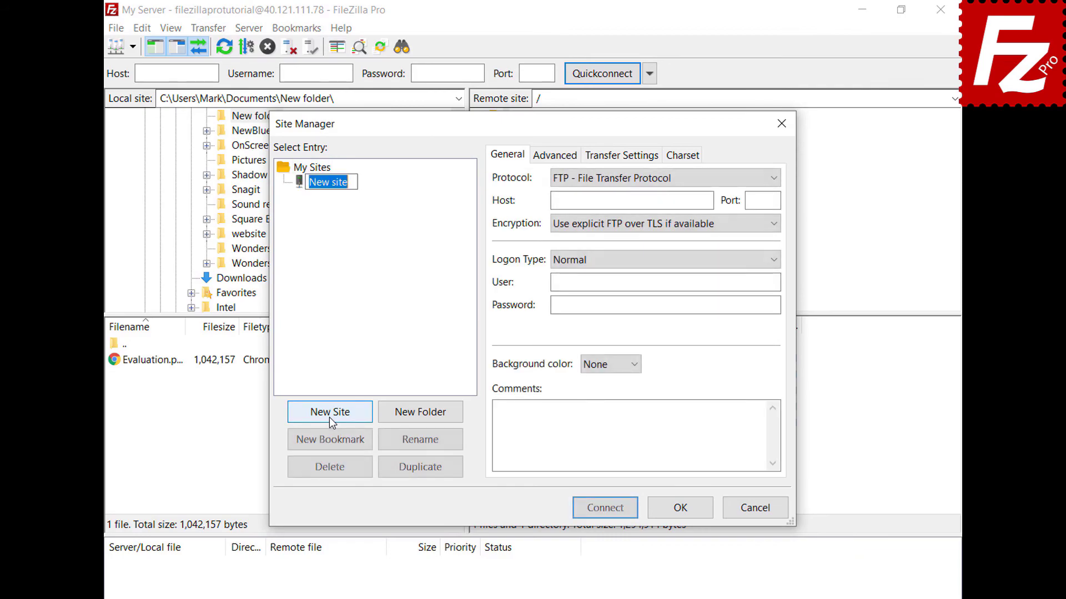
{"action": "type", "text": "Box"}
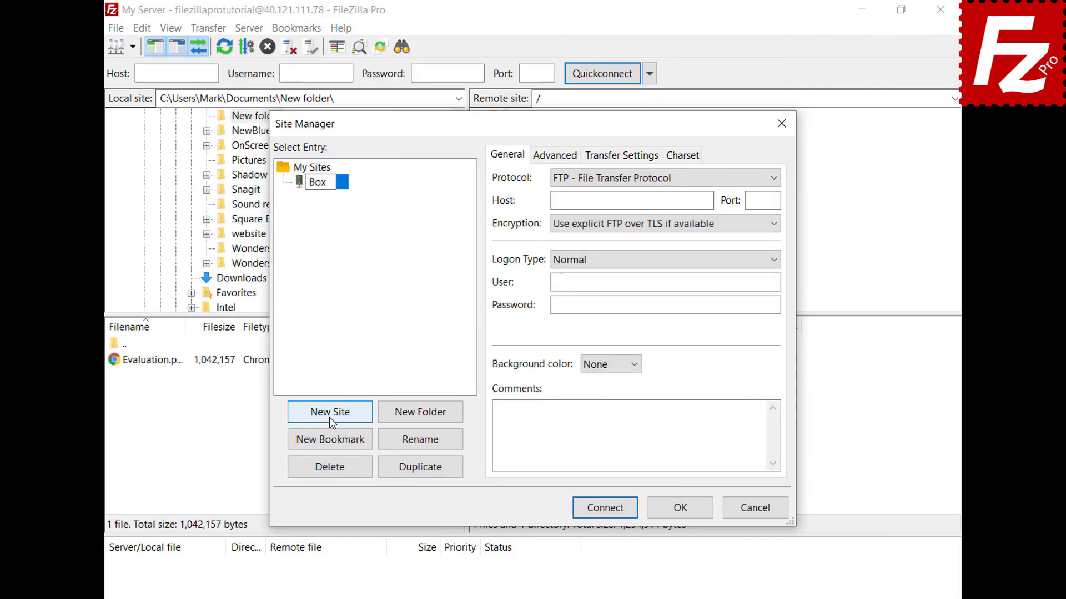
{"action": "left_click", "coordinate": [771, 179]}
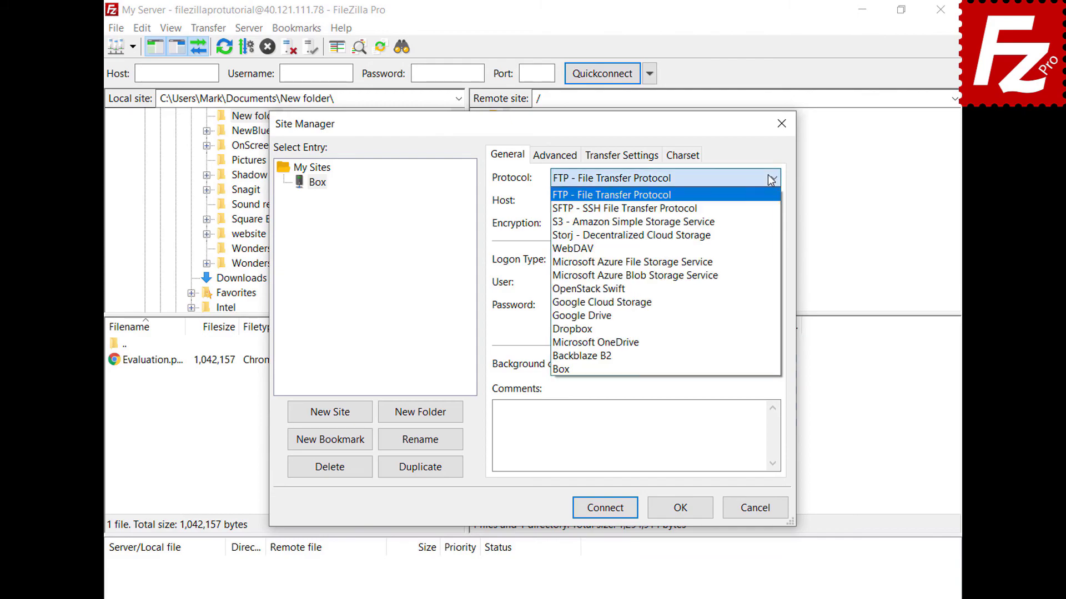
{"action": "left_click", "coordinate": [754, 369]}
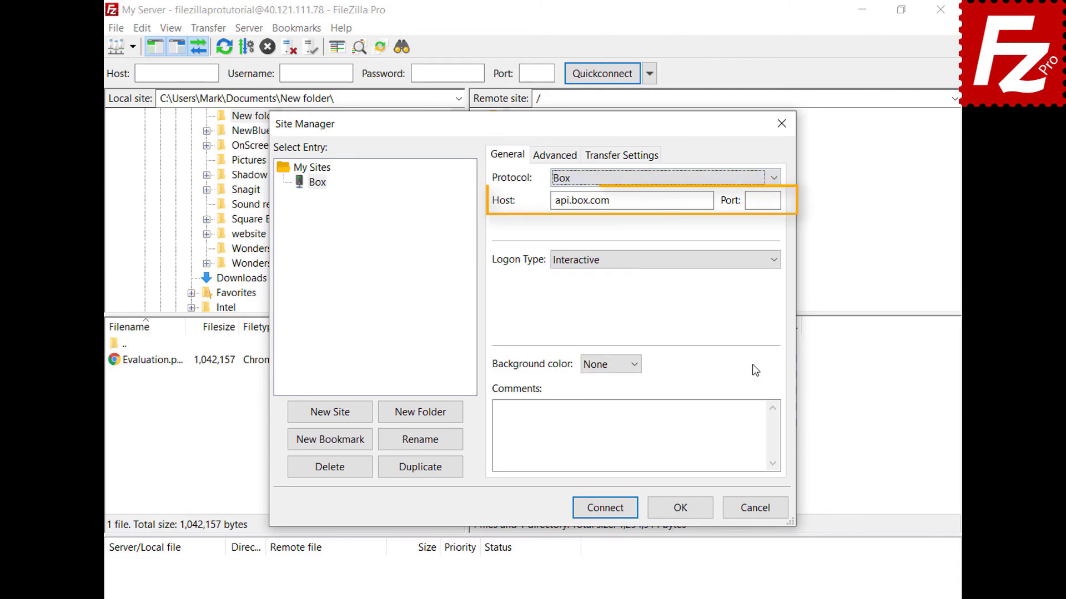
{"action": "left_click", "coordinate": [606, 517]}
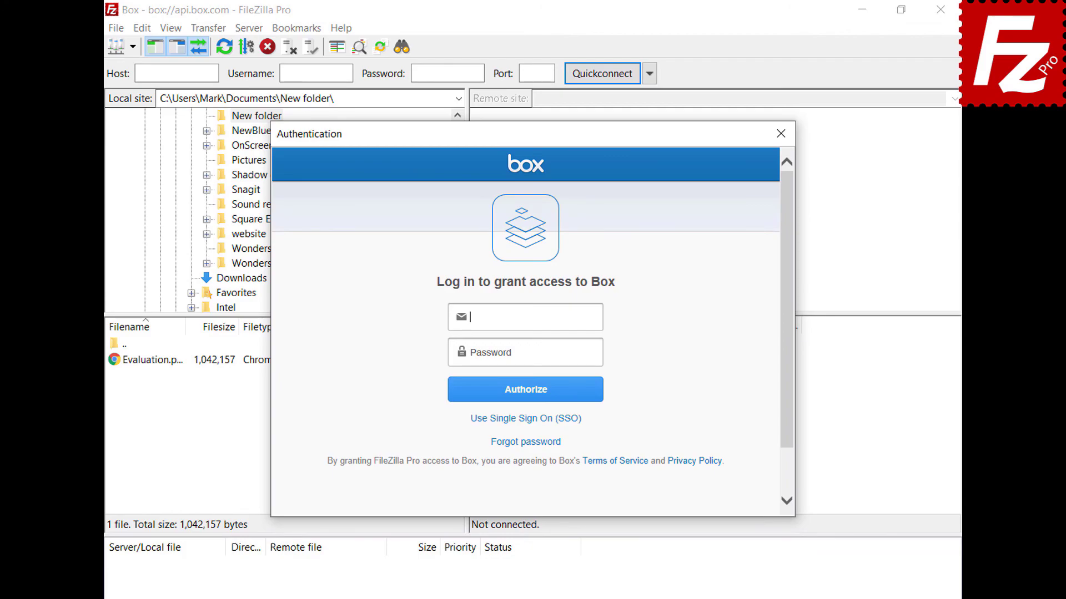
Step: Log in to Box with the account e-mail and password, then grant FileZilla Pro access
{"action": "key", "text": "ctrl+v"}
{"action": "left_click", "coordinate": [595, 352]}
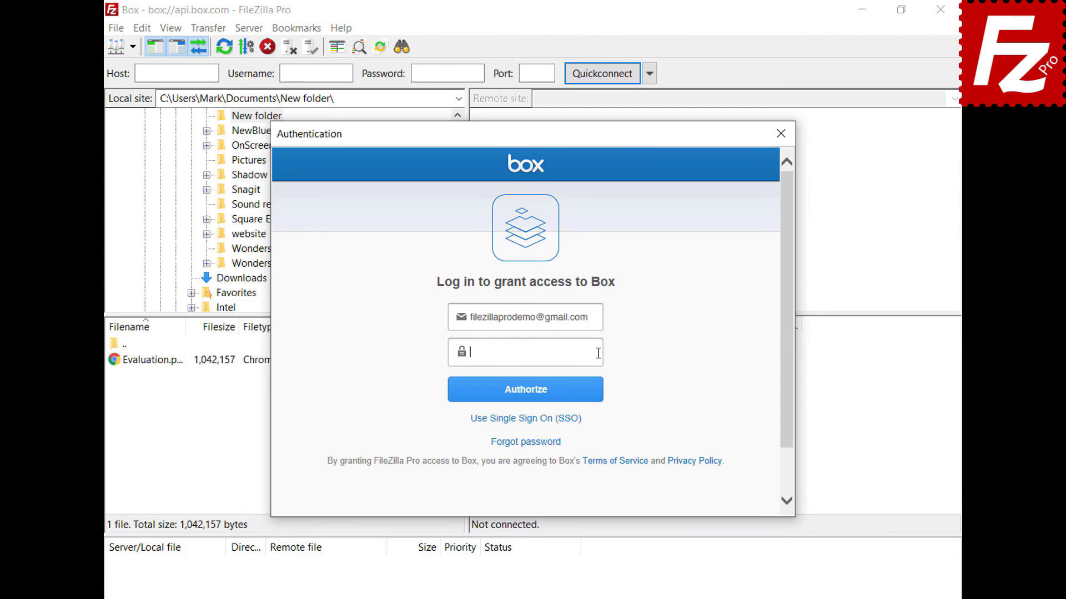
{"action": "key", "text": "ctrl+v"}
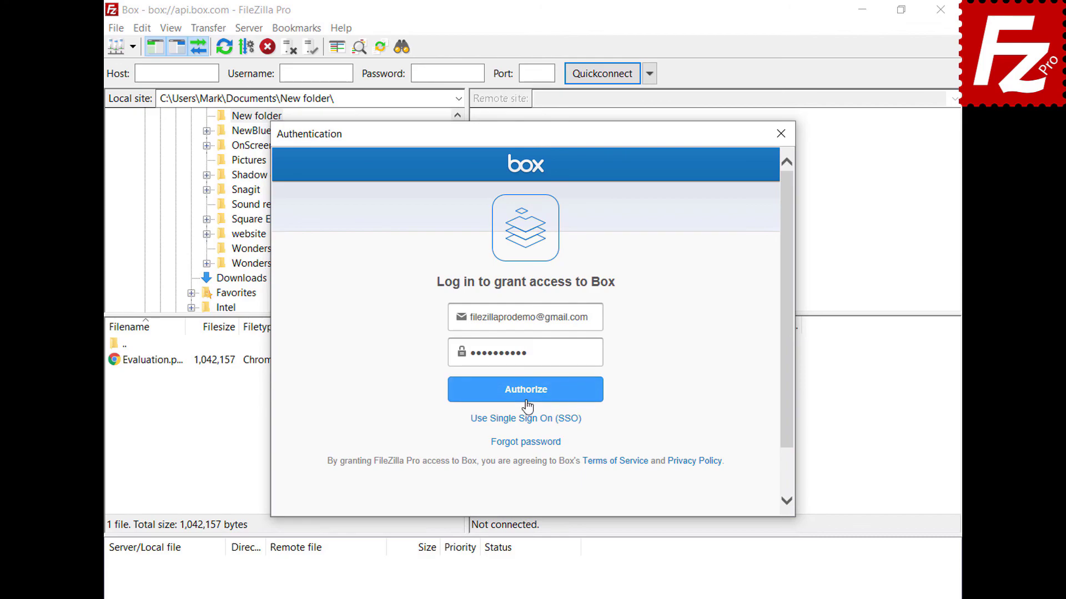
{"action": "left_click", "coordinate": [526, 399]}
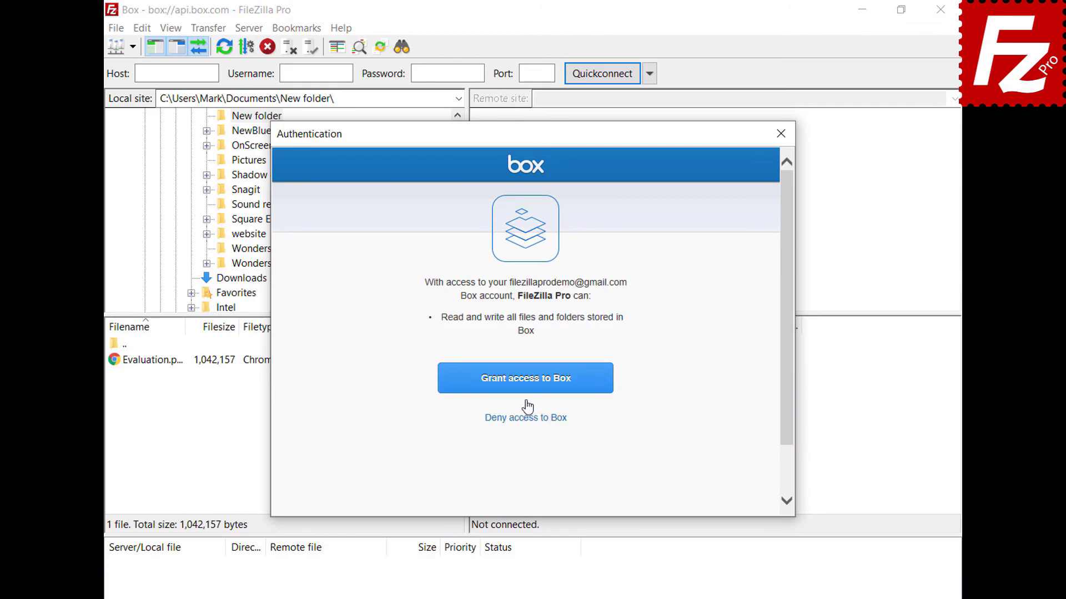
{"action": "left_click", "coordinate": [526, 388]}
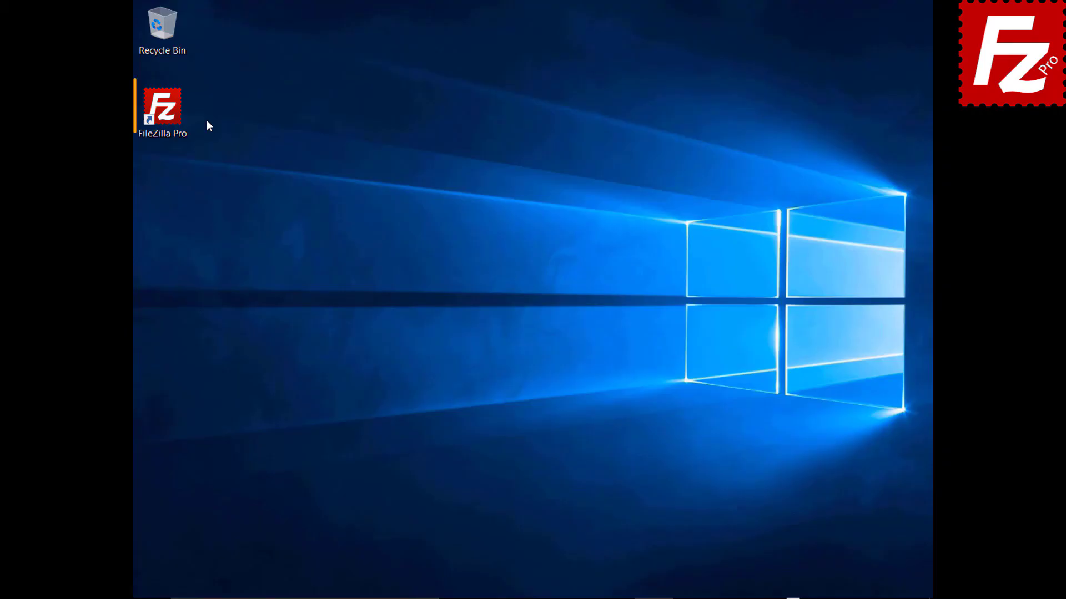
Step: Launch FileZilla Pro and add a new Site Manager entry 'Tardigrade' using the Tardigrade protocol
{"action": "double_click", "coordinate": [169, 115]}
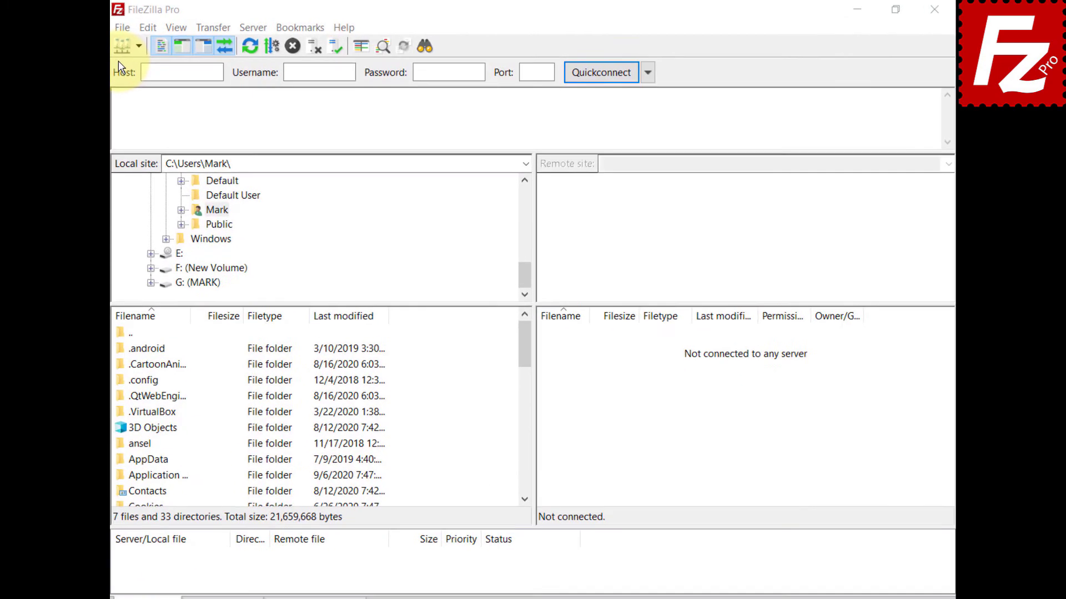
{"action": "left_click", "coordinate": [105, 29]}
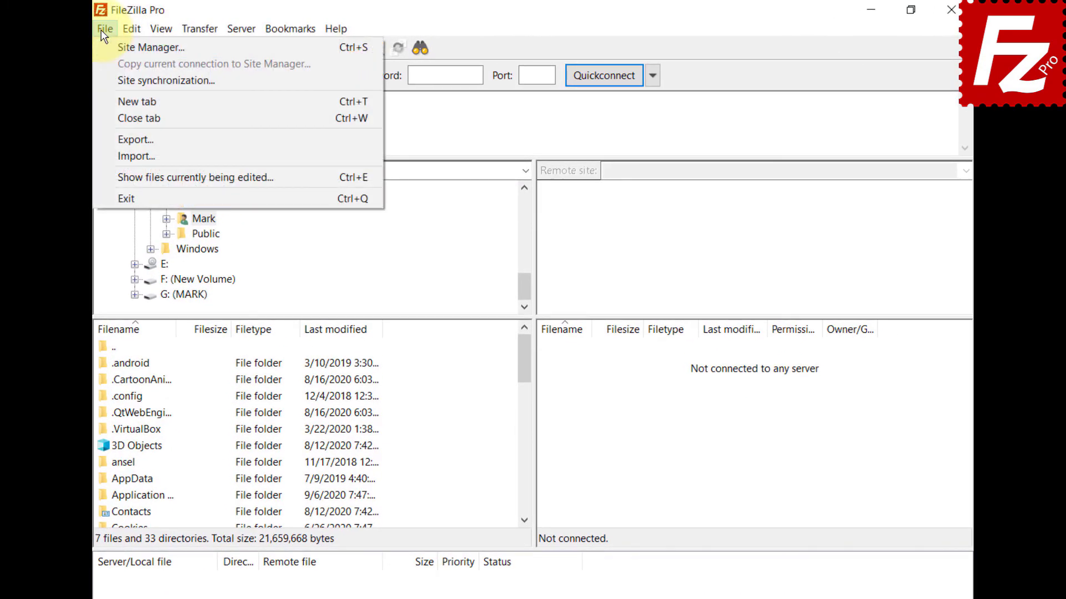
{"action": "left_click", "coordinate": [104, 48]}
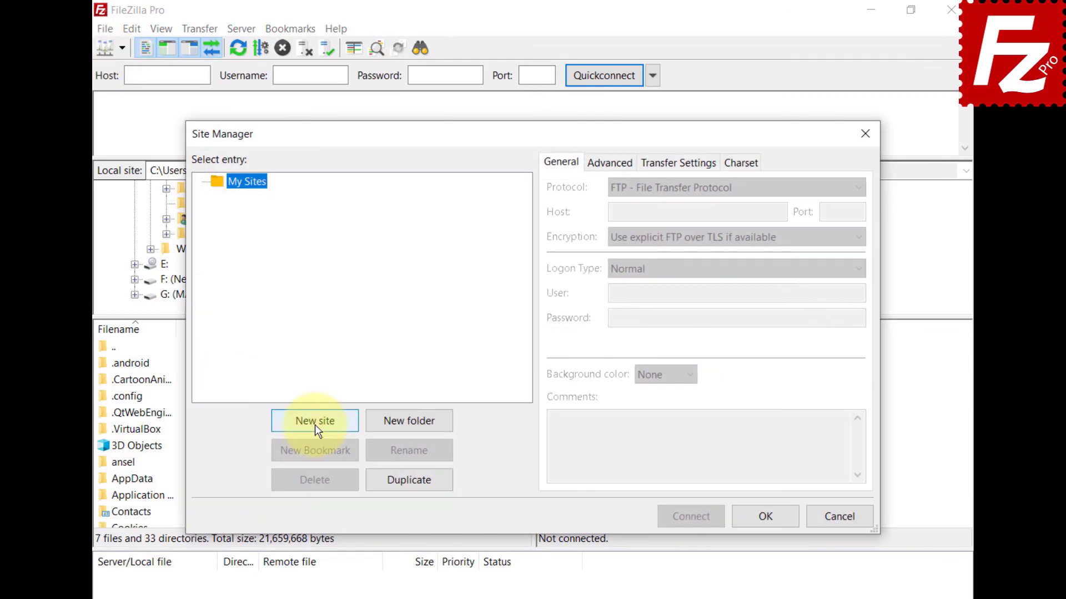
{"action": "left_click", "coordinate": [315, 423]}
{"action": "type", "text": "Tardigrade"}
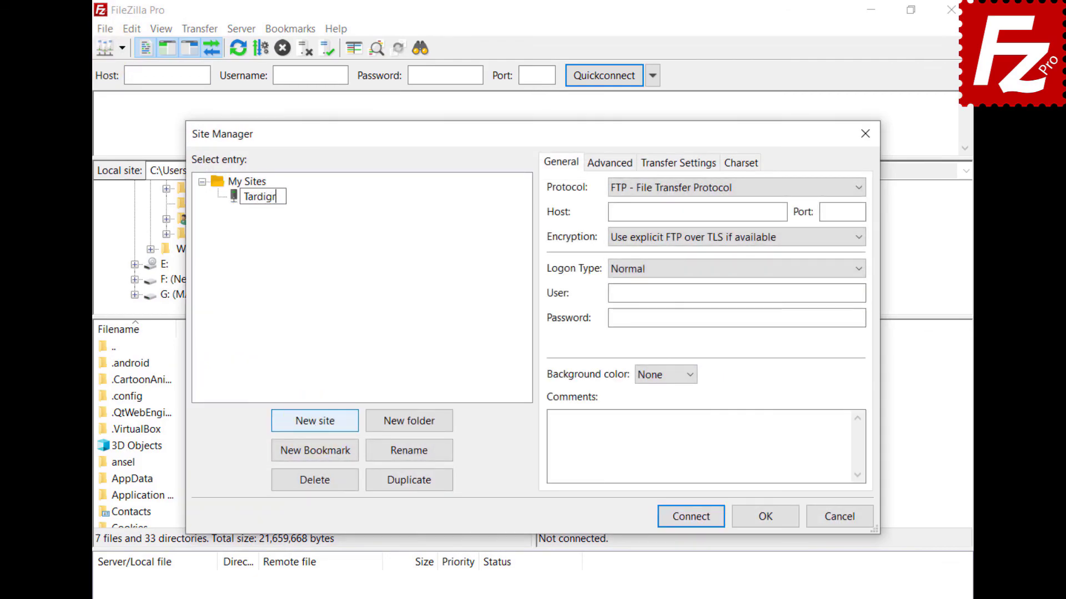
{"action": "left_click", "coordinate": [699, 189]}
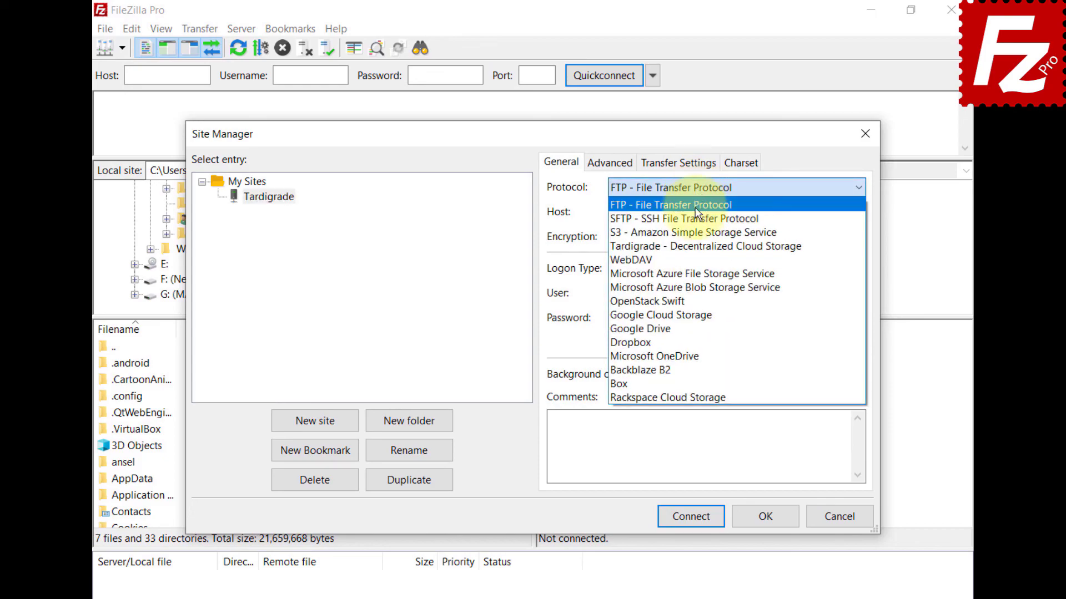
{"action": "left_click", "coordinate": [692, 246]}
Step: Enter satellite us-central-1.tardigrade.io, the API key and encryption passphrase, then connect
{"action": "left_click", "coordinate": [721, 212]}
{"action": "type", "text": "us-central-1.tardigrade.io"}
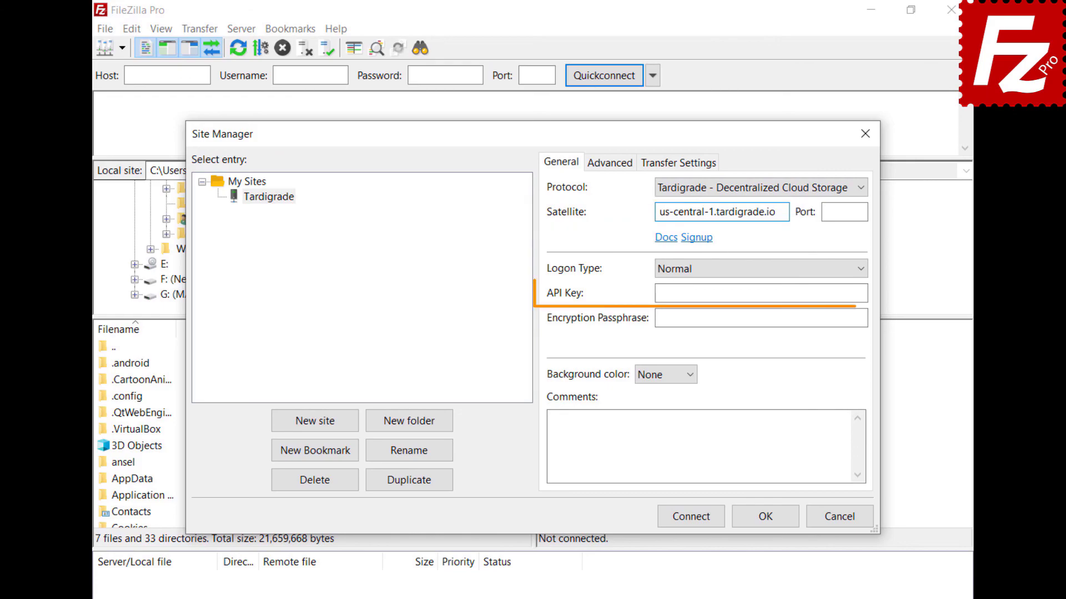
{"action": "left_click", "coordinate": [760, 293]}
{"action": "key", "text": "ctrl+v"}
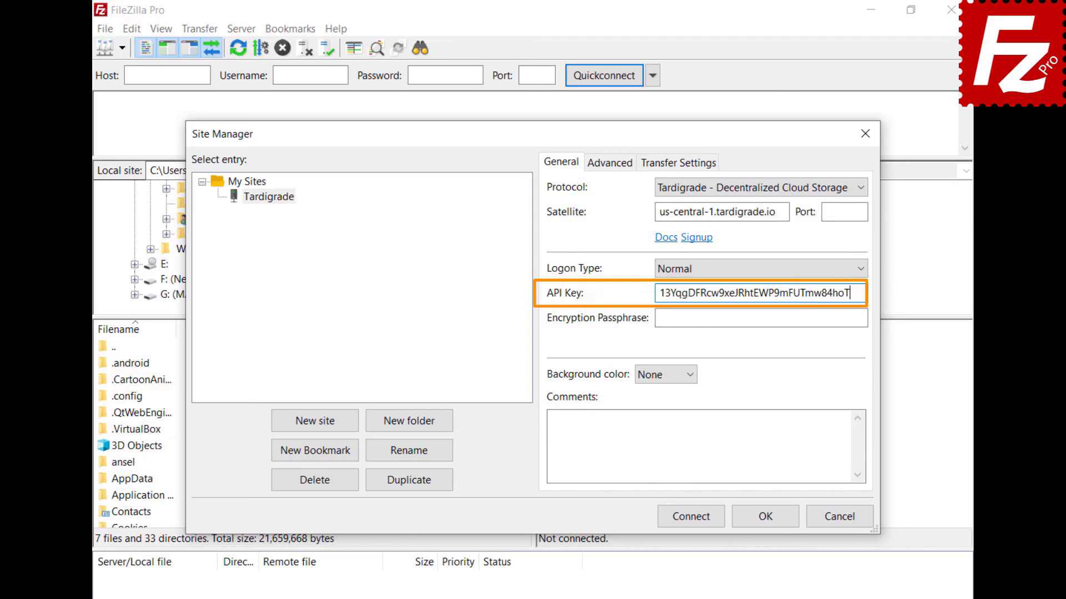
{"action": "key", "text": "Tab"}
{"action": "key", "text": "ctrl+v"}
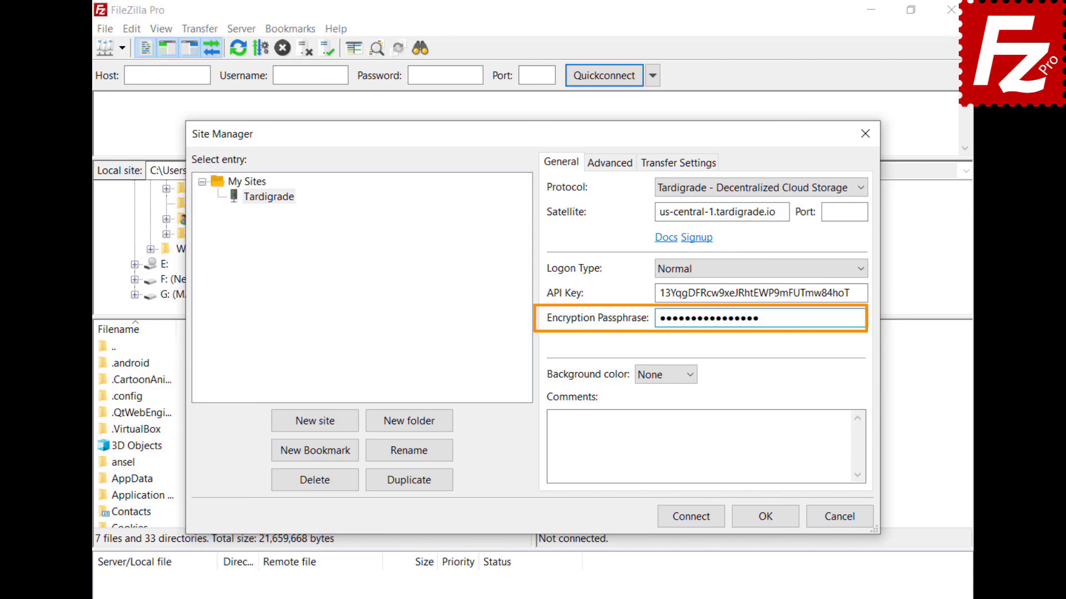
{"action": "left_click", "coordinate": [694, 522]}
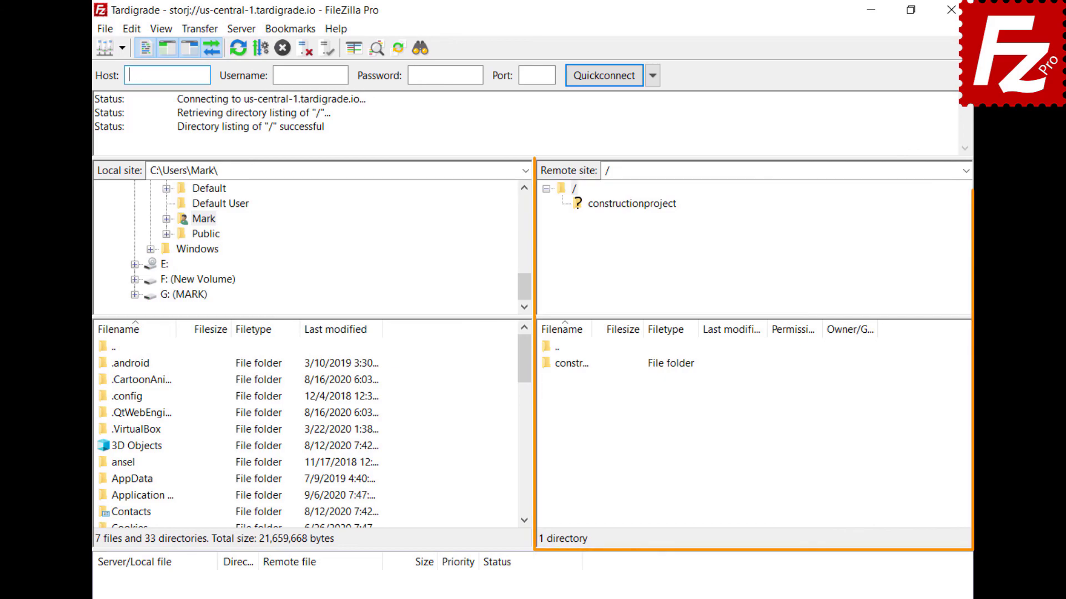
Step: Open the remote constructionproject folder, then its Construction Project subfolder
{"action": "left_click", "coordinate": [626, 203]}
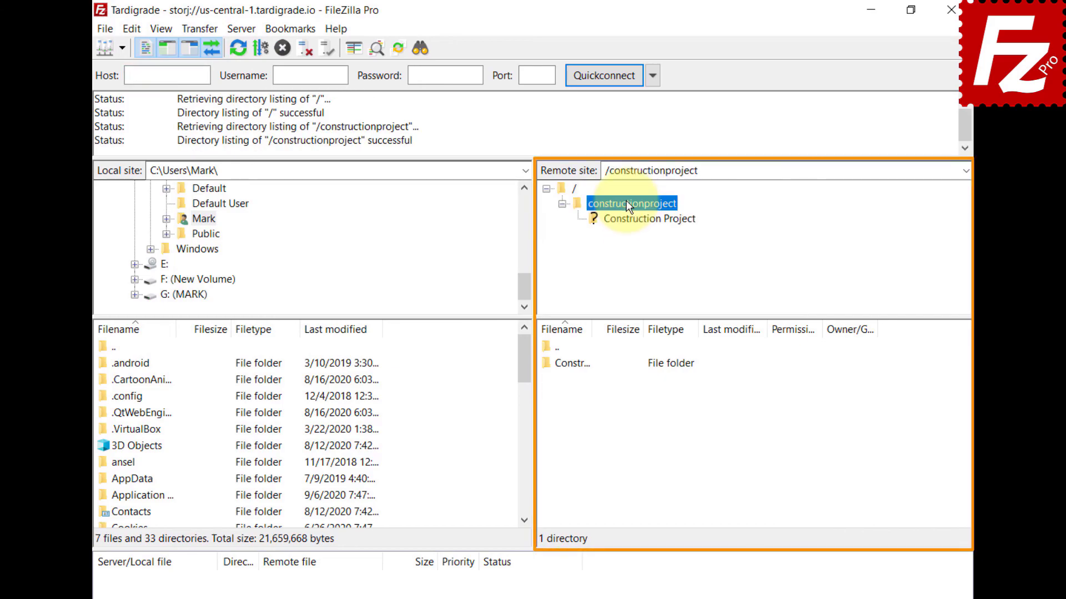
{"action": "left_click", "coordinate": [631, 219]}
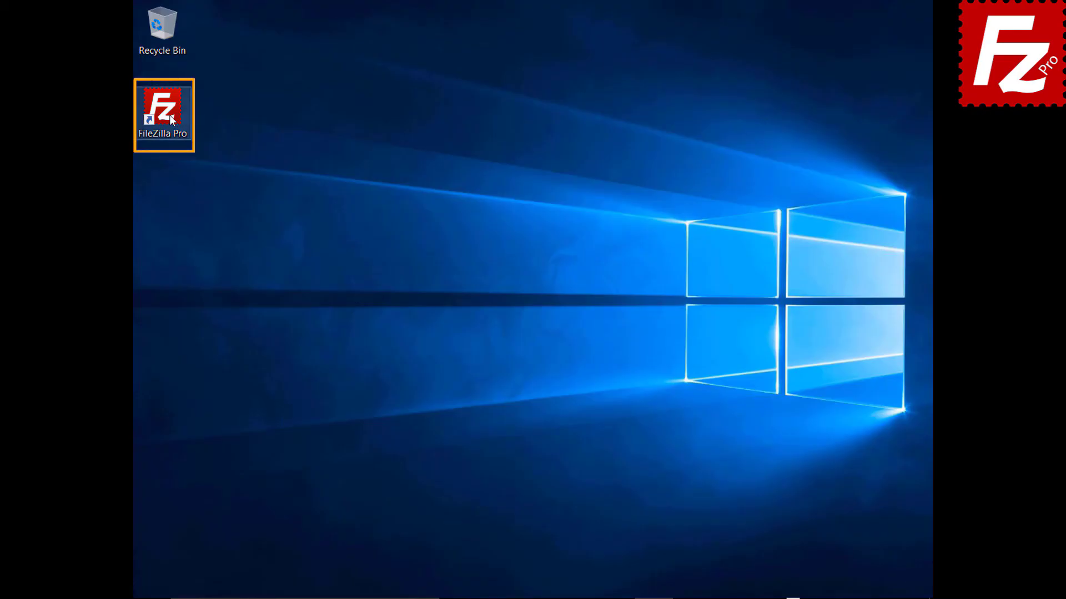
Step: Launch FileZilla Pro and, under Settings > Transfers > MIME Types, add video/mp4 with extension mp4
{"action": "double_click", "coordinate": [169, 114]}
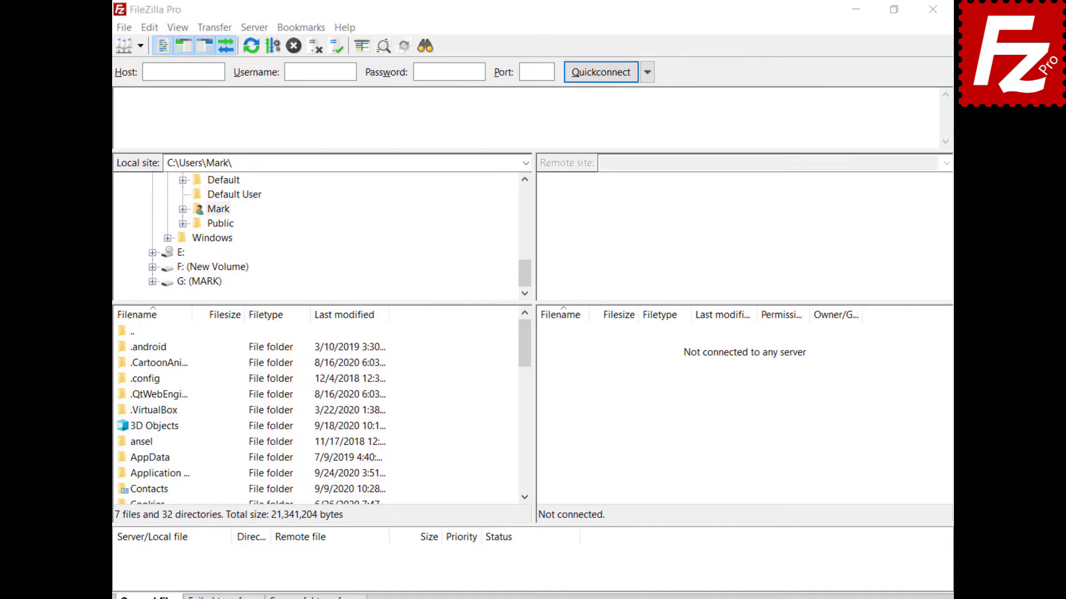
{"action": "left_click", "coordinate": [148, 33]}
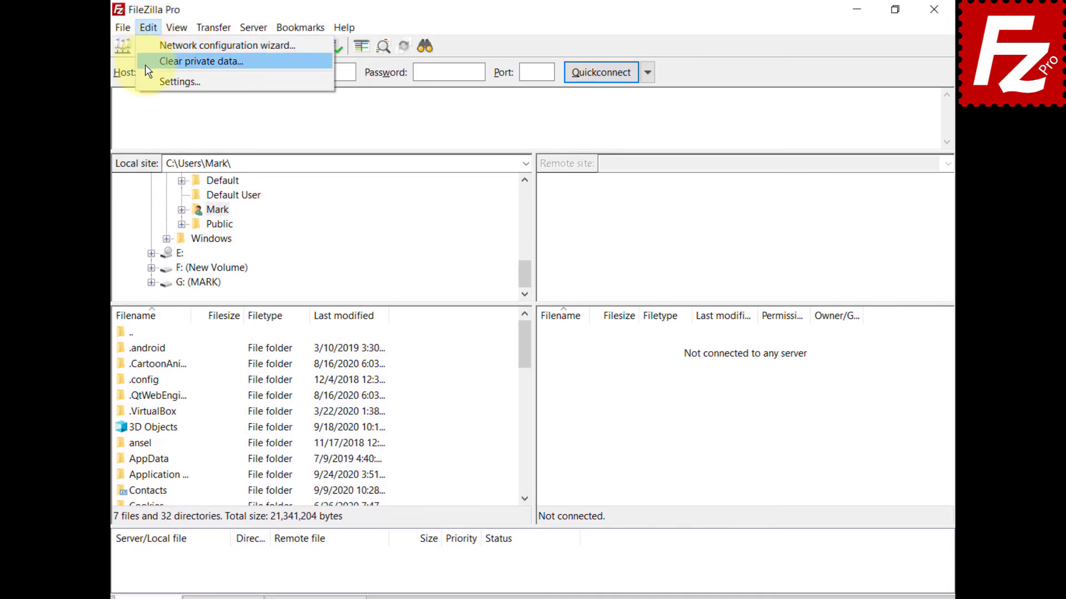
{"action": "left_click", "coordinate": [146, 81]}
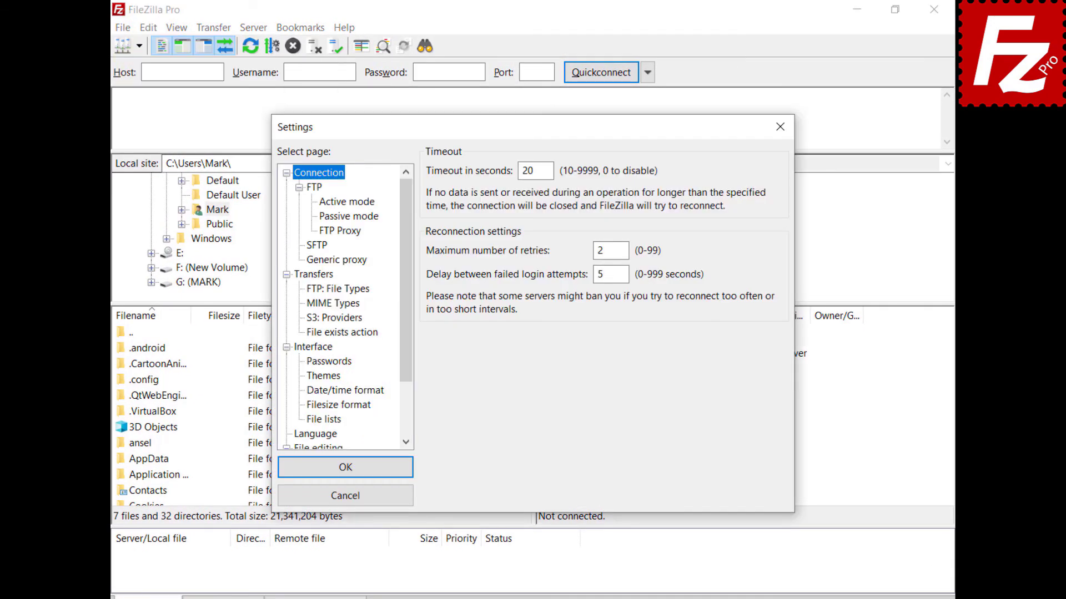
{"action": "left_click", "coordinate": [308, 275]}
{"action": "left_click", "coordinate": [332, 303]}
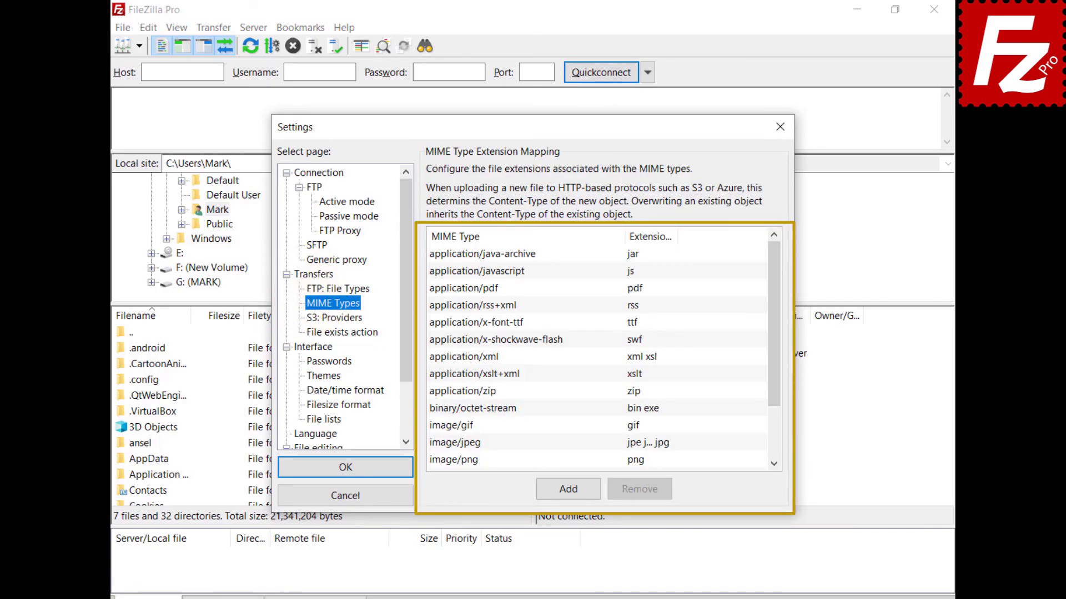
{"action": "left_click", "coordinate": [568, 489]}
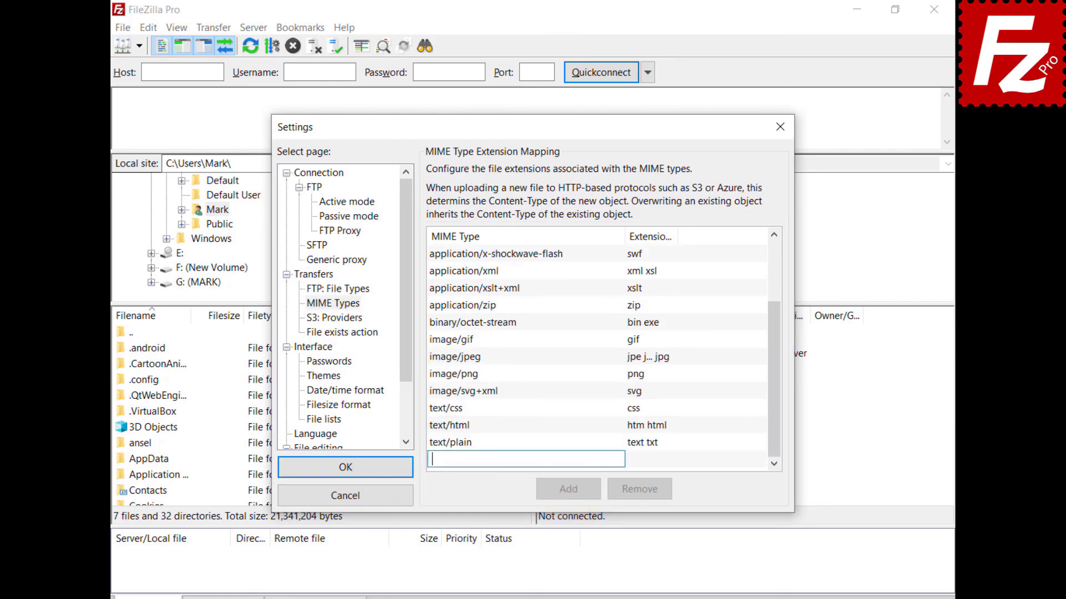
{"action": "type", "text": "video/mp4"}
{"action": "left_click", "coordinate": [641, 464]}
{"action": "left_click", "coordinate": [641, 460]}
{"action": "type", "text": "mp"}
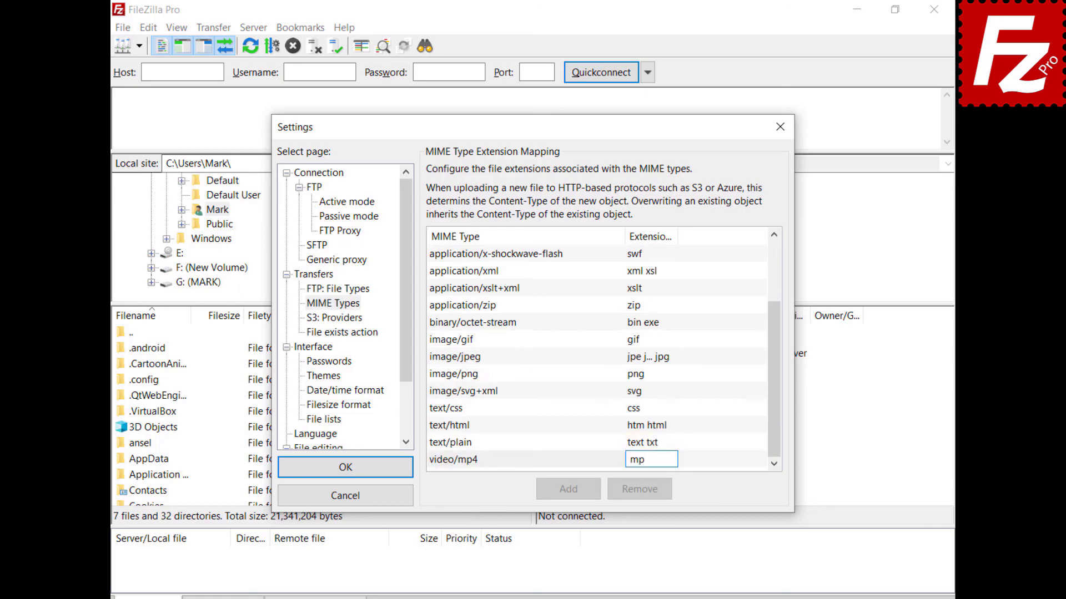
{"action": "type", "text": "4"}
{"action": "key", "text": "Return"}
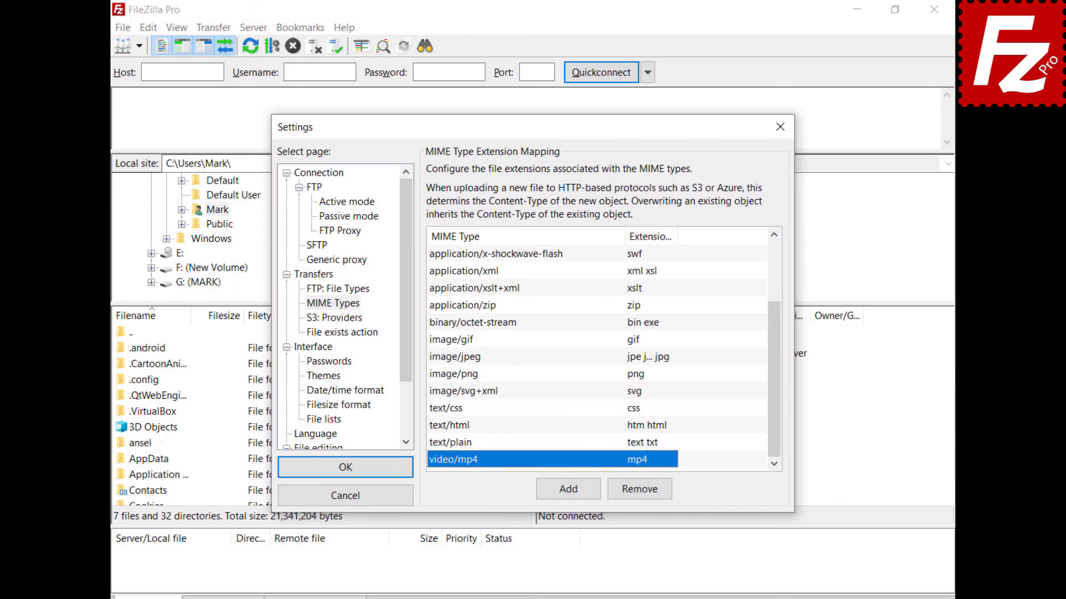